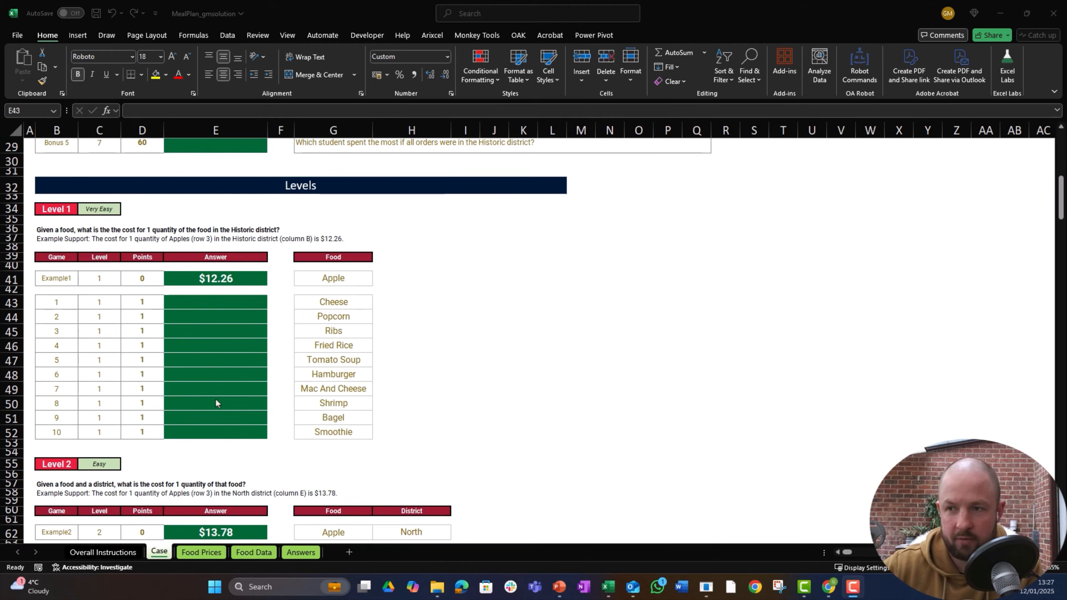
Step: Look through the Case sheet's levels, instructions and bonus questions to see what the challenge asks for
{"action": "scroll", "coordinate": [239, 386], "scroll_direction": "down", "scroll_amount": 20}
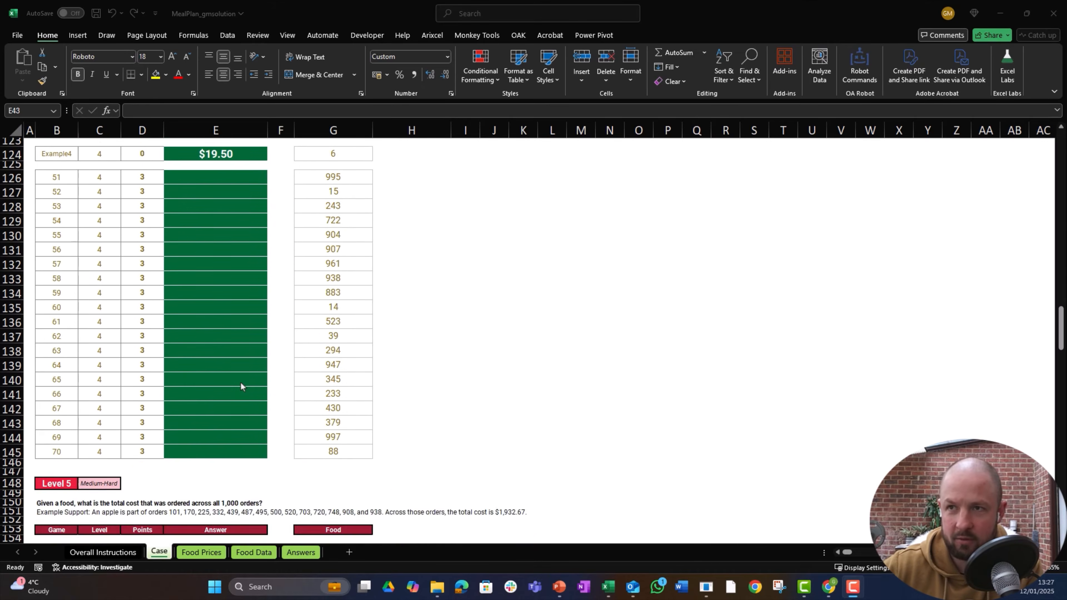
{"action": "scroll", "coordinate": [244, 386], "scroll_direction": "down", "scroll_amount": 11}
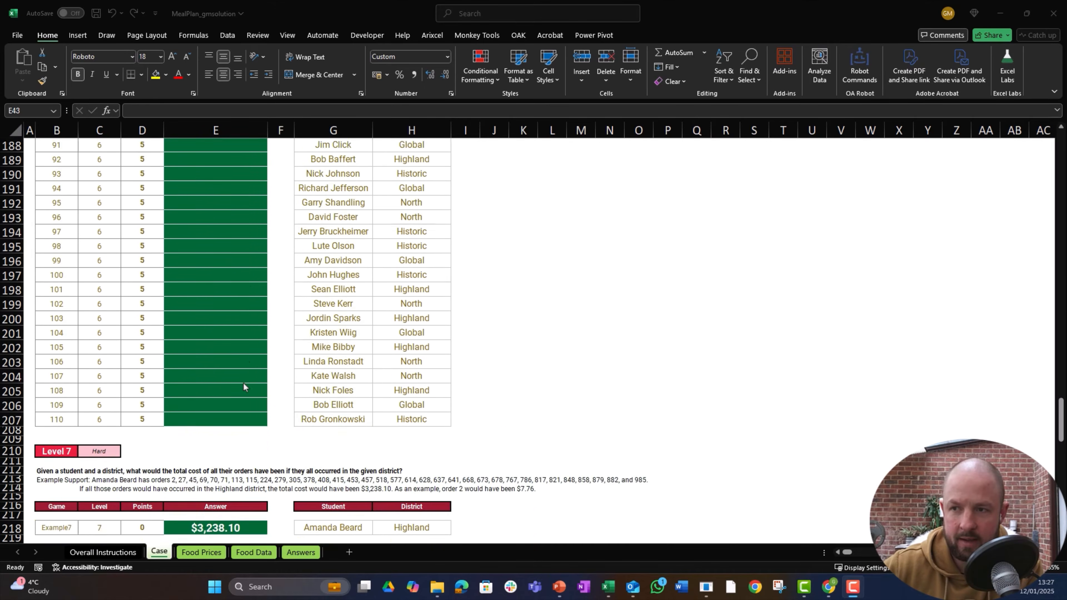
{"action": "scroll", "coordinate": [242, 385], "scroll_direction": "up", "scroll_amount": 15}
{"action": "scroll", "coordinate": [242, 384], "scroll_direction": "up", "scroll_amount": 20}
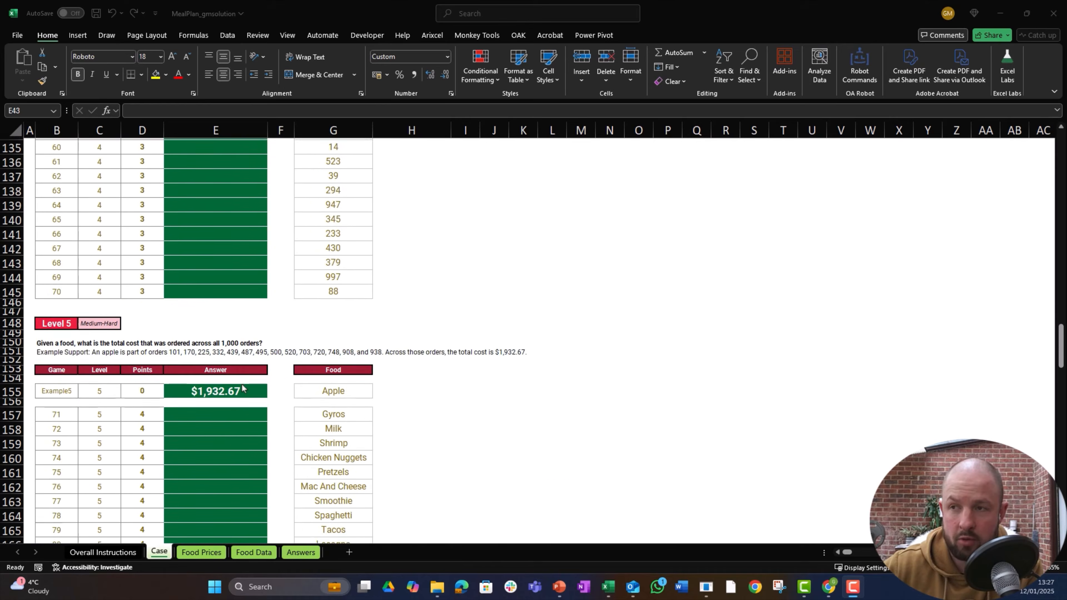
{"action": "scroll", "coordinate": [242, 383], "scroll_direction": "up", "scroll_amount": 20}
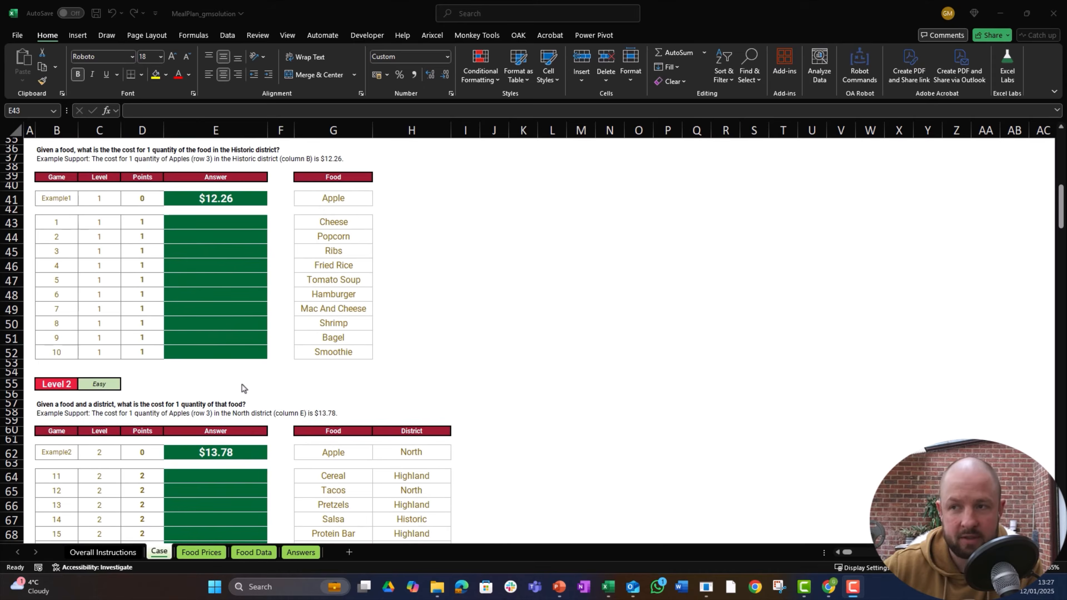
{"action": "scroll", "coordinate": [242, 389], "scroll_direction": "up", "scroll_amount": 1}
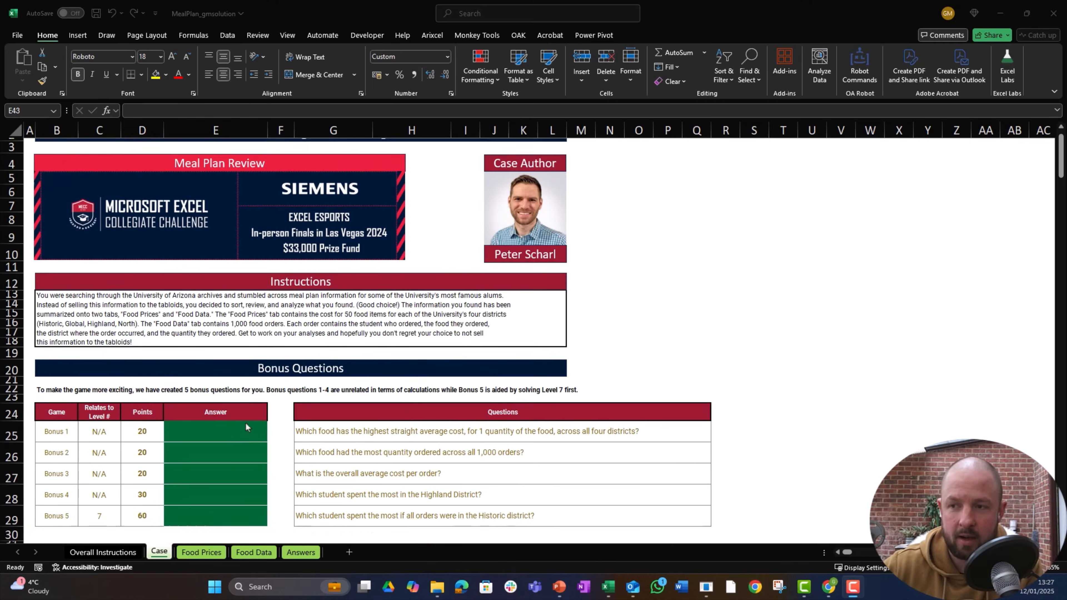
{"action": "scroll", "coordinate": [245, 426], "scroll_direction": "down", "scroll_amount": 2}
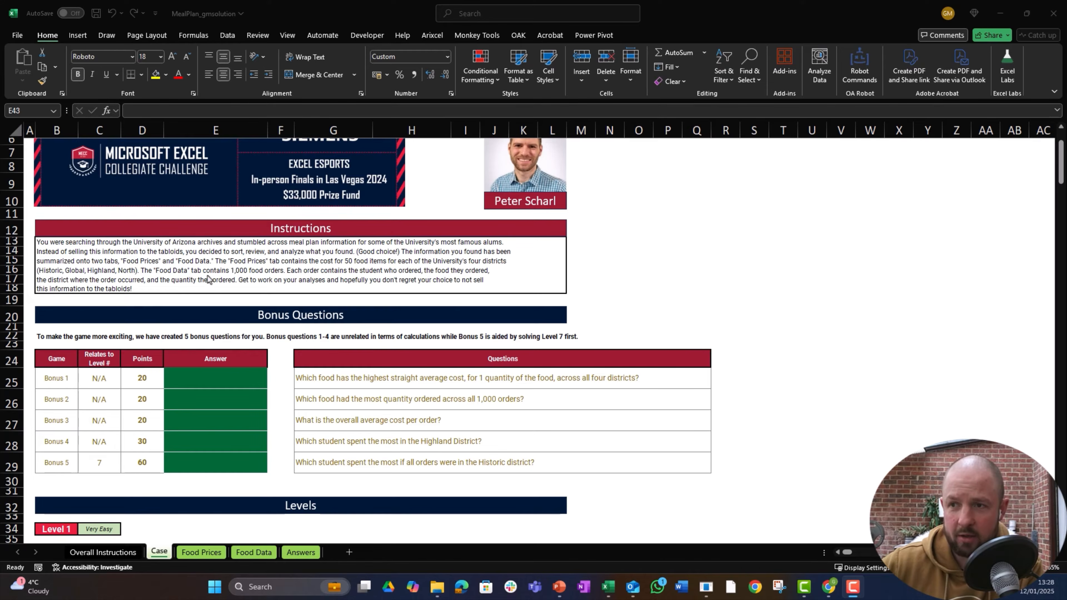
Step: Examine the food list and the district cost columns on the Food Prices sheet
{"action": "left_click", "coordinate": [198, 553]}
{"action": "scroll", "coordinate": [132, 295], "scroll_direction": "down", "scroll_amount": 5}
{"action": "scroll", "coordinate": [130, 303], "scroll_direction": "up", "scroll_amount": 11}
{"action": "left_click_drag", "start_coordinate": [60, 171], "coordinate": [74, 356]}
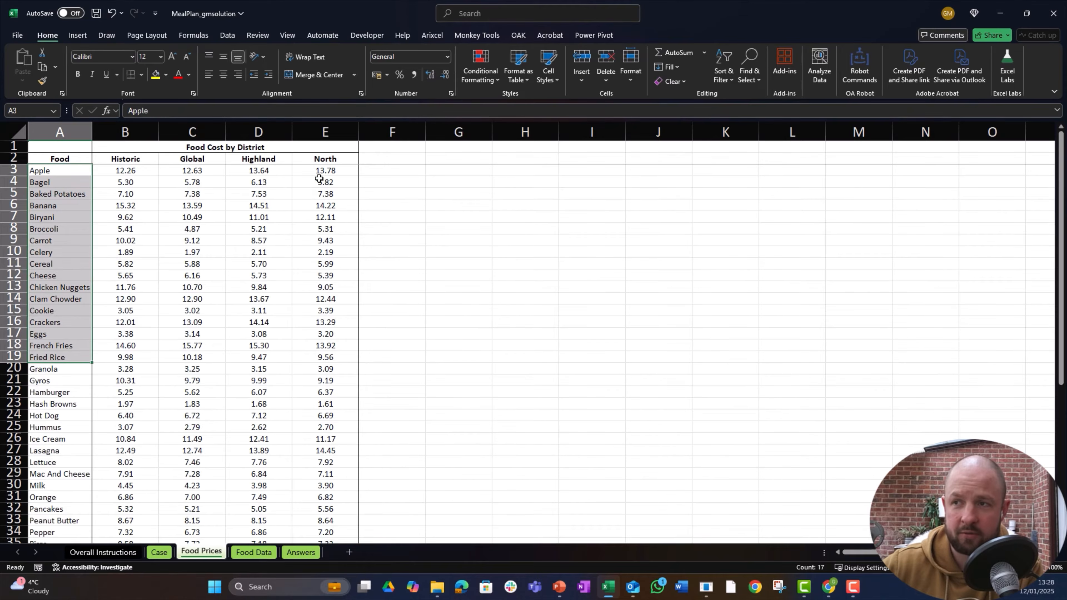
Step: Examine the extent and columns of the orders on the Food Data sheet and compare them with the Food Prices sheet
{"action": "left_click", "coordinate": [252, 558]}
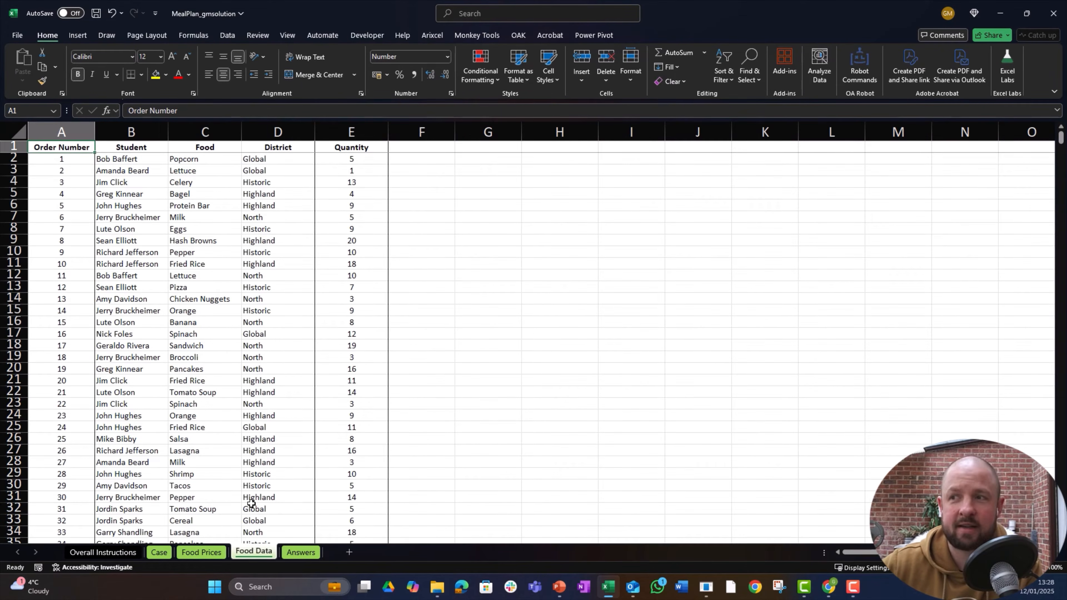
{"action": "left_click", "coordinate": [78, 158]}
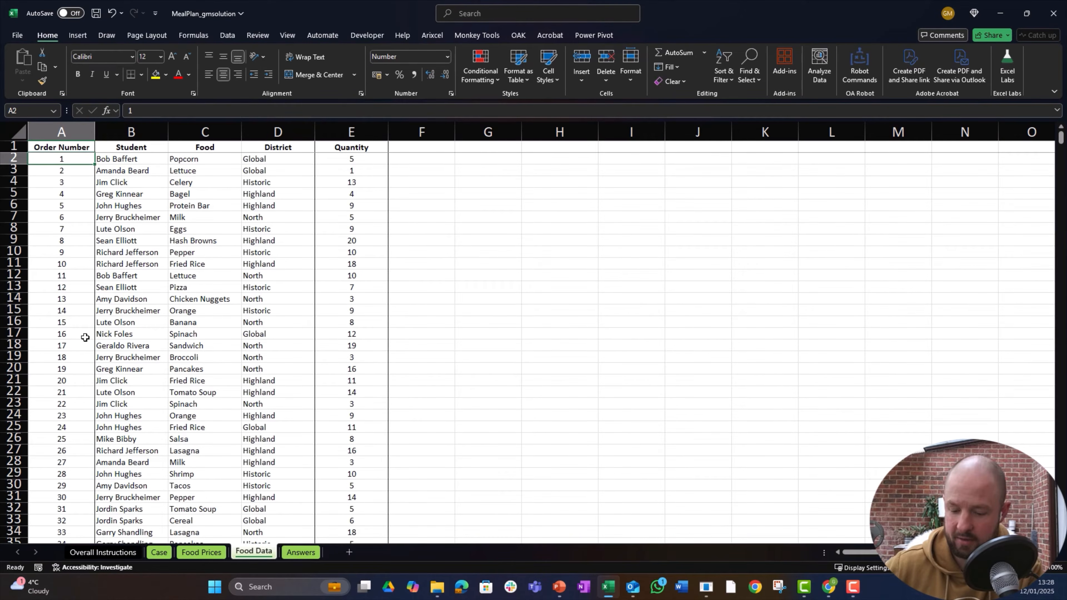
{"action": "key", "text": "ctrl+Down"}
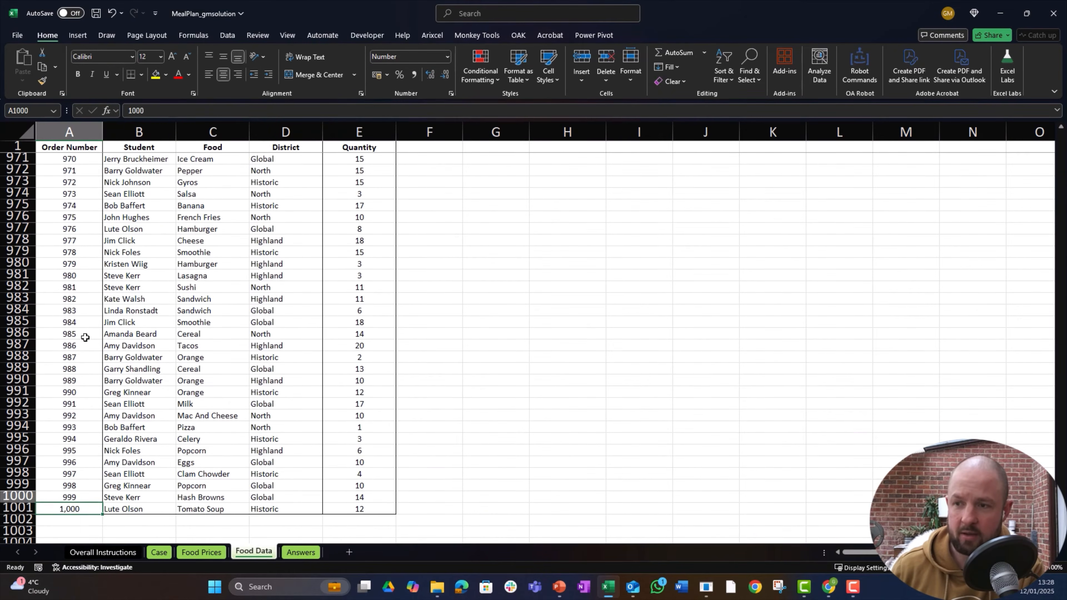
{"action": "key", "text": "ctrl+Up"}
{"action": "key", "text": "Right"}
{"action": "key", "text": "Down"}
{"action": "key", "text": "Down"}
{"action": "key", "text": "Up"}
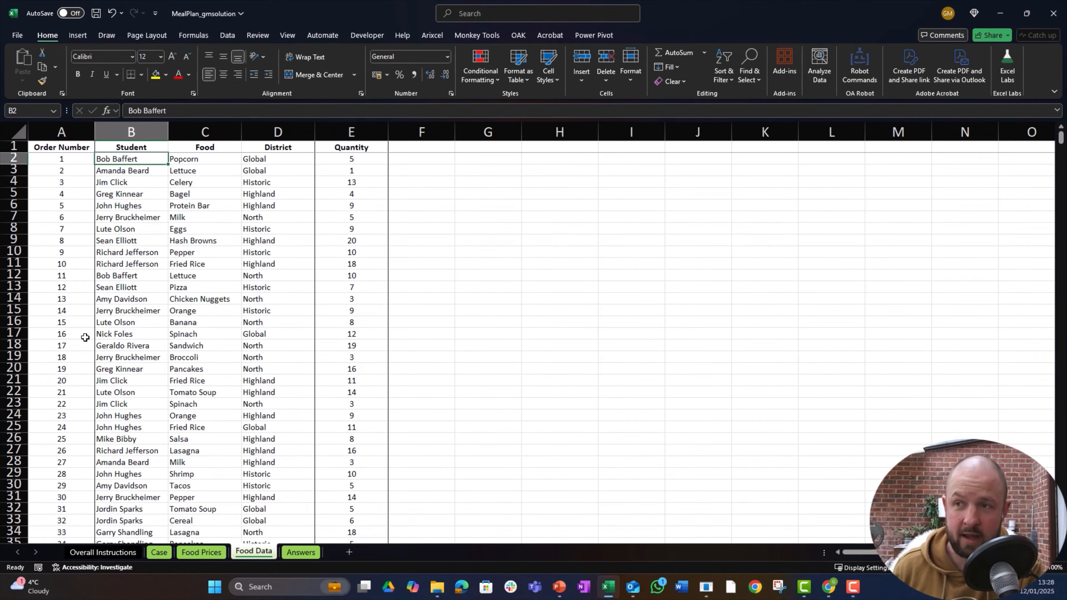
{"action": "key", "text": "Right"}
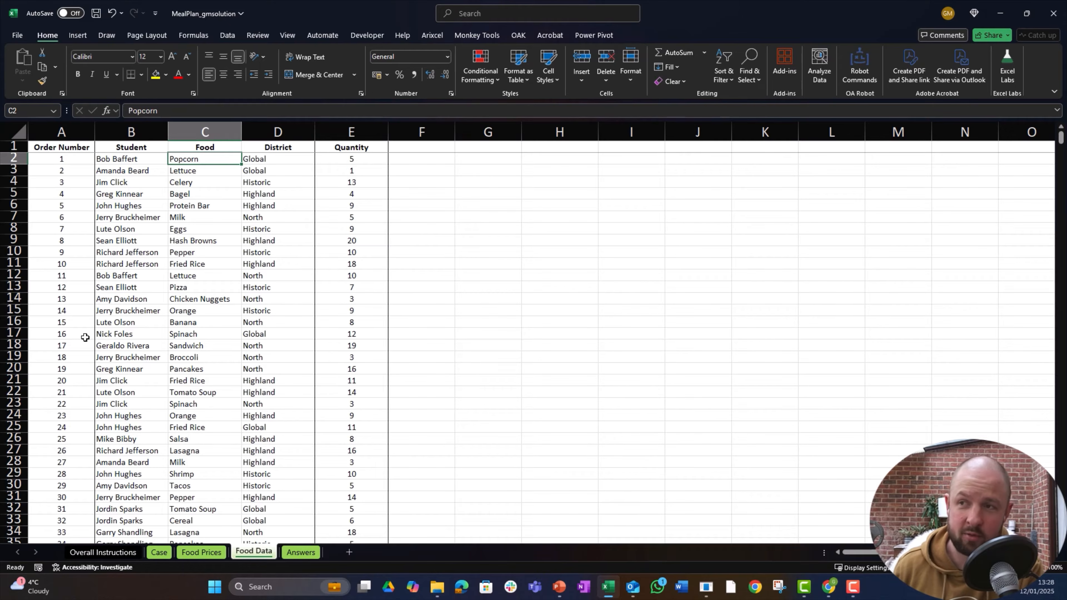
{"action": "key", "text": "Right"}
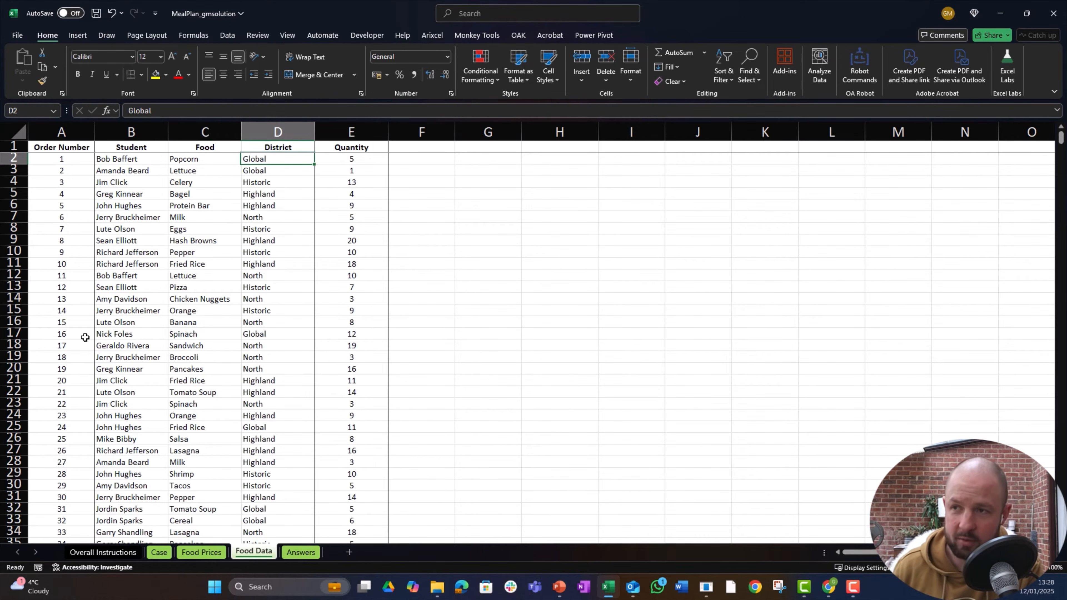
{"action": "key", "text": "Right"}
{"action": "key", "text": "Left"}
{"action": "key", "text": "Left"}
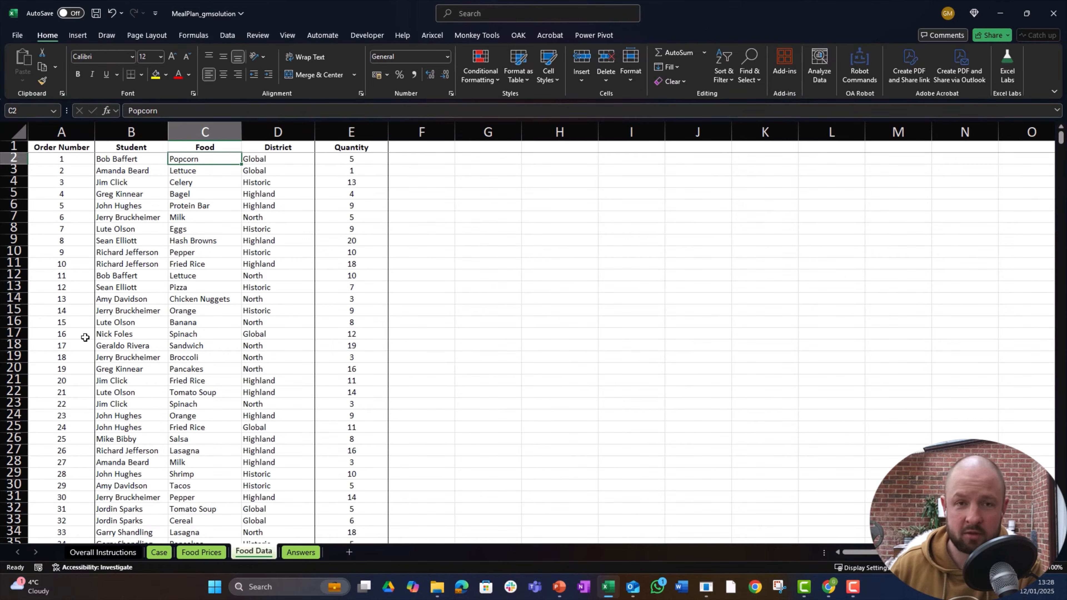
{"action": "key", "text": "ctrl+Page_Up"}
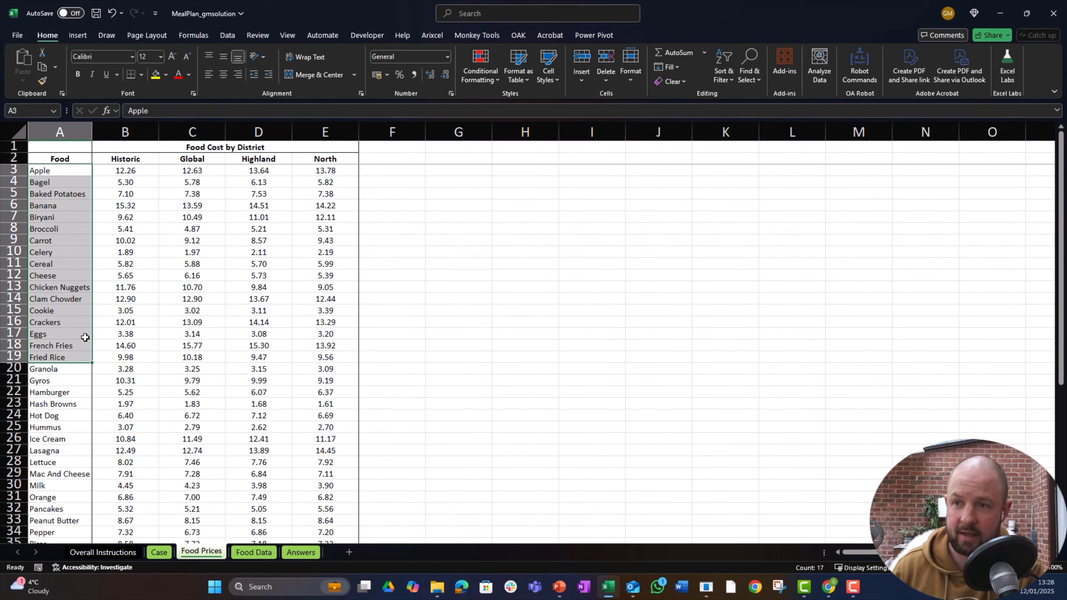
{"action": "key", "text": "Up"}
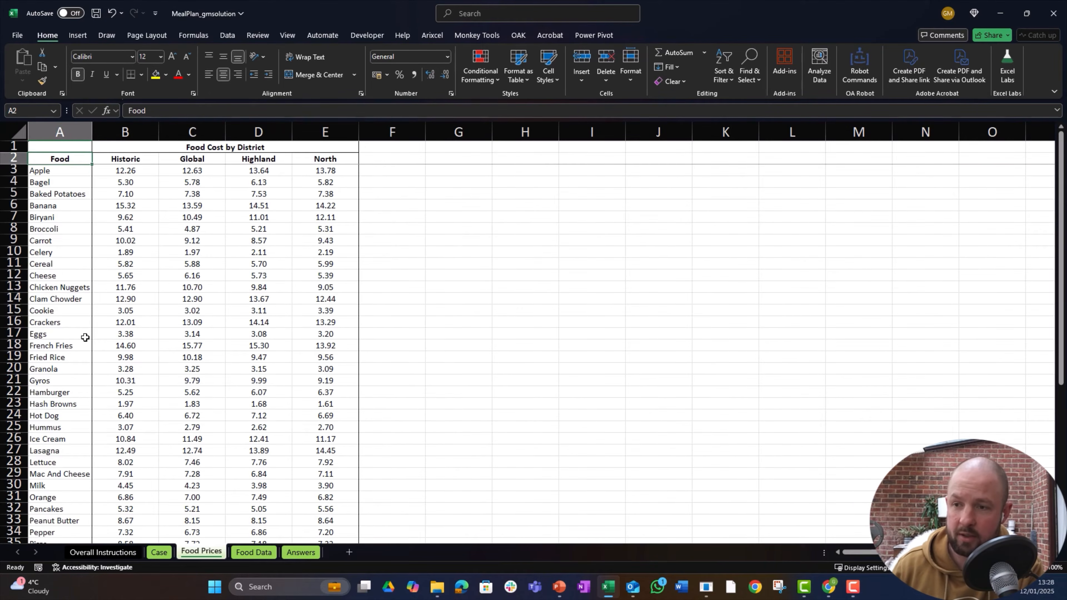
Step: Review the bonus questions on the Case sheet and check which level each one relates to
{"action": "key", "text": "ctrl+Page_Up"}
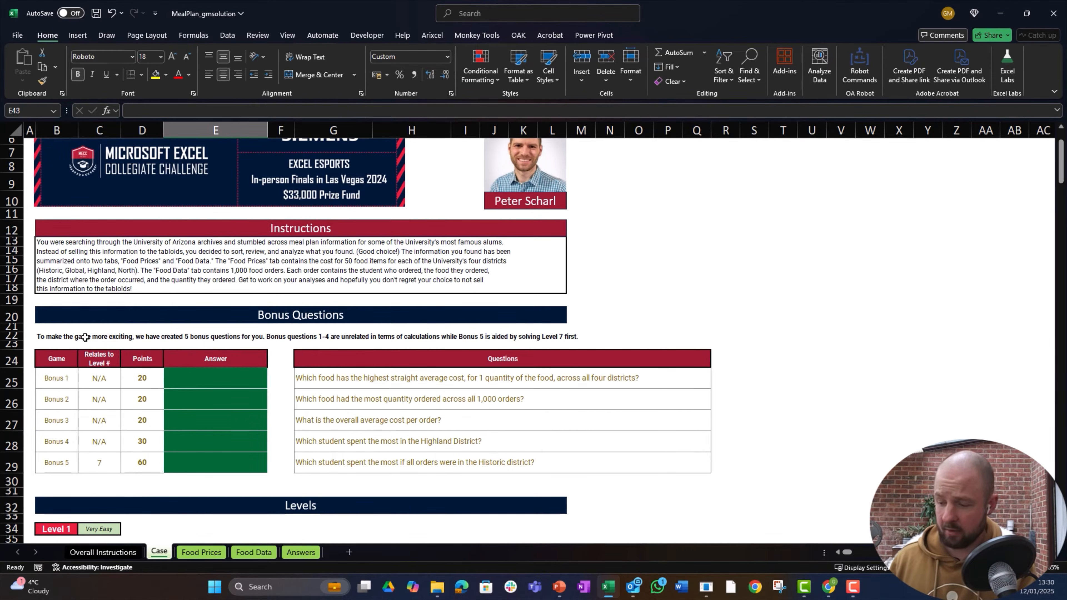
{"action": "scroll", "coordinate": [85, 338], "scroll_direction": "down", "scroll_amount": 2}
{"action": "key", "text": "Left"}
{"action": "key", "text": "Up"}
{"action": "key", "text": "Up"}
{"action": "key", "text": "Up"}
{"action": "key", "text": "Up"}
{"action": "key", "text": "Up"}
{"action": "key", "text": "Up"}
{"action": "key", "text": "Up"}
{"action": "key", "text": "Up"}
{"action": "key", "text": "Up"}
{"action": "key", "text": "Up"}
{"action": "key", "text": "Up"}
{"action": "key", "text": "Up"}
{"action": "key", "text": "Up"}
{"action": "key", "text": "Up"}
{"action": "key", "text": "Up"}
{"action": "key", "text": "Up"}
{"action": "key", "text": "Up"}
{"action": "key", "text": "Up"}
{"action": "key", "text": "Up"}
{"action": "key", "text": "Up"}
{"action": "key", "text": "Left"}
{"action": "key", "text": "Down"}
{"action": "key", "text": "Down"}
{"action": "key", "text": "Down"}
{"action": "key", "text": "Down"}
{"action": "key", "text": "Down"}
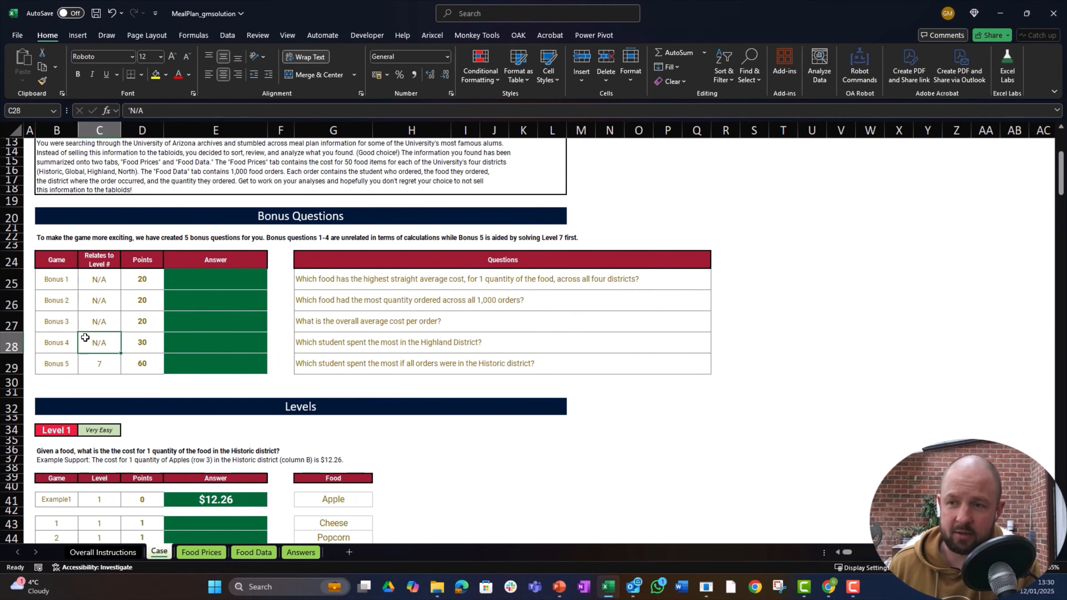
{"action": "key", "text": "Up"}
{"action": "key", "text": "Up"}
{"action": "key", "text": "Up"}
{"action": "key", "text": "Up"}
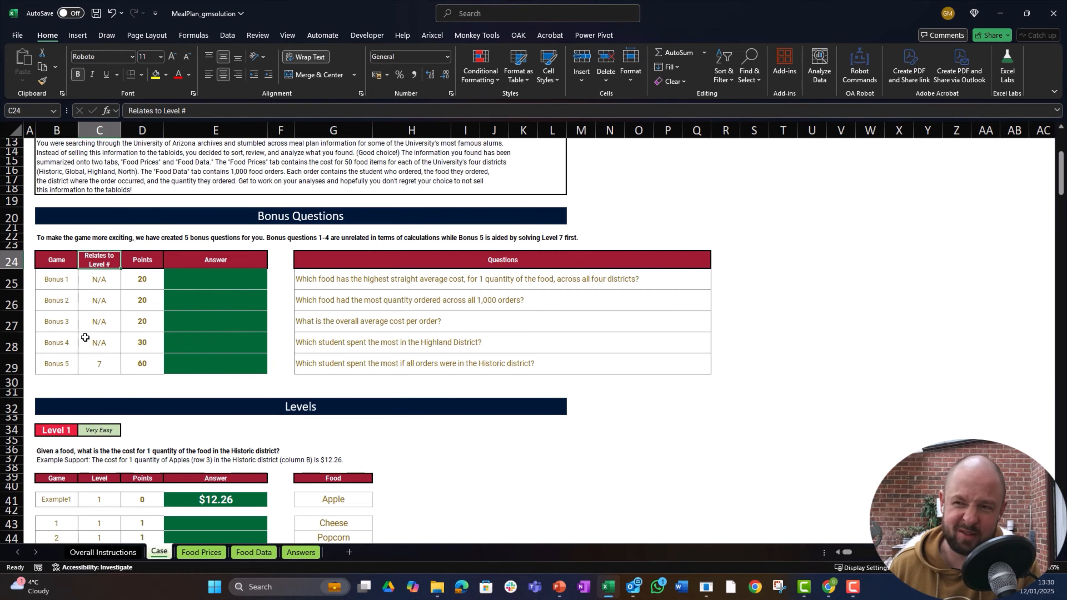
{"action": "key", "text": "Down"}
{"action": "key", "text": "Left"}
{"action": "key", "text": "Right"}
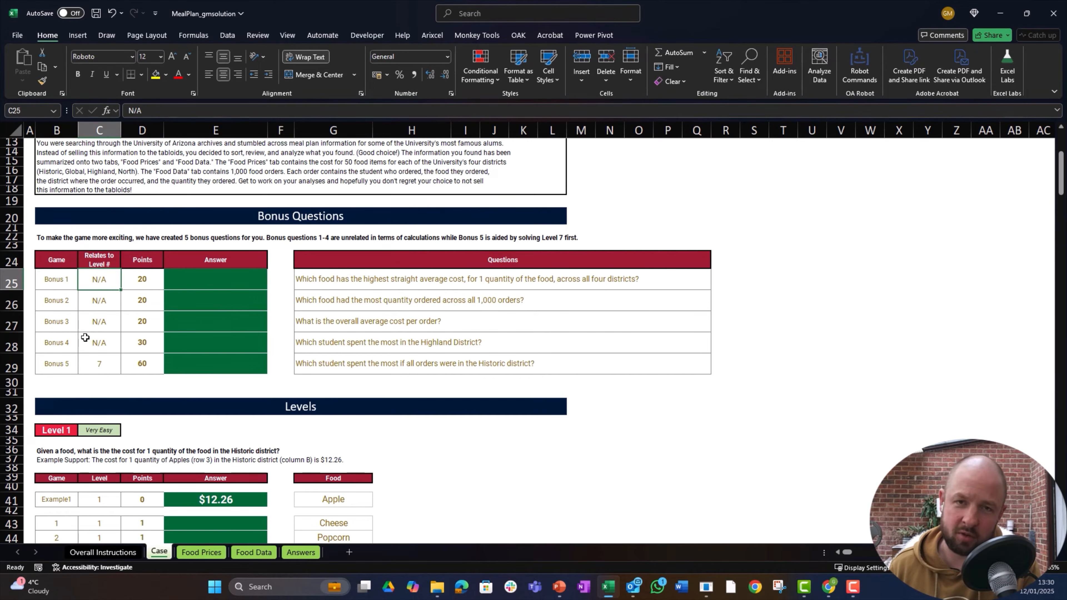
{"action": "key", "text": "Down"}
{"action": "key", "text": "Down"}
{"action": "key", "text": "Down"}
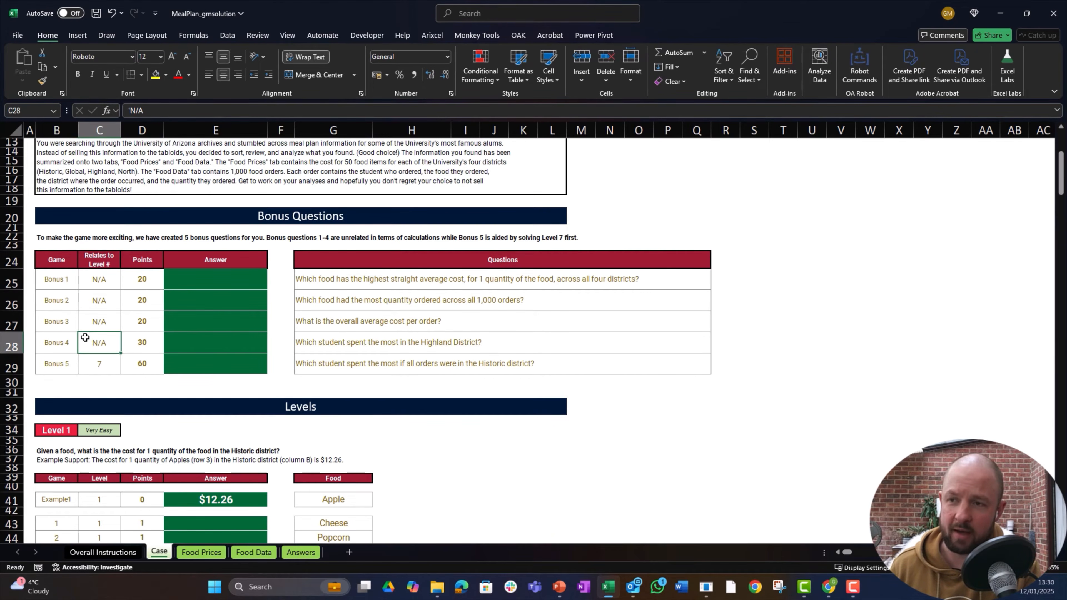
{"action": "key", "text": "Down"}
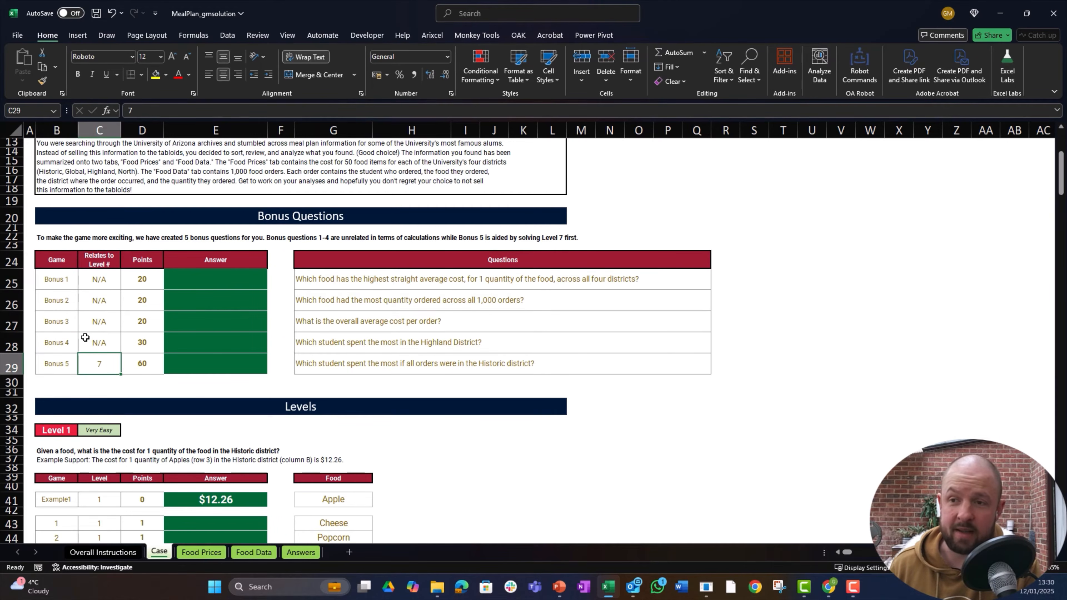
{"action": "key", "text": "Right"}
{"action": "key", "text": "Left"}
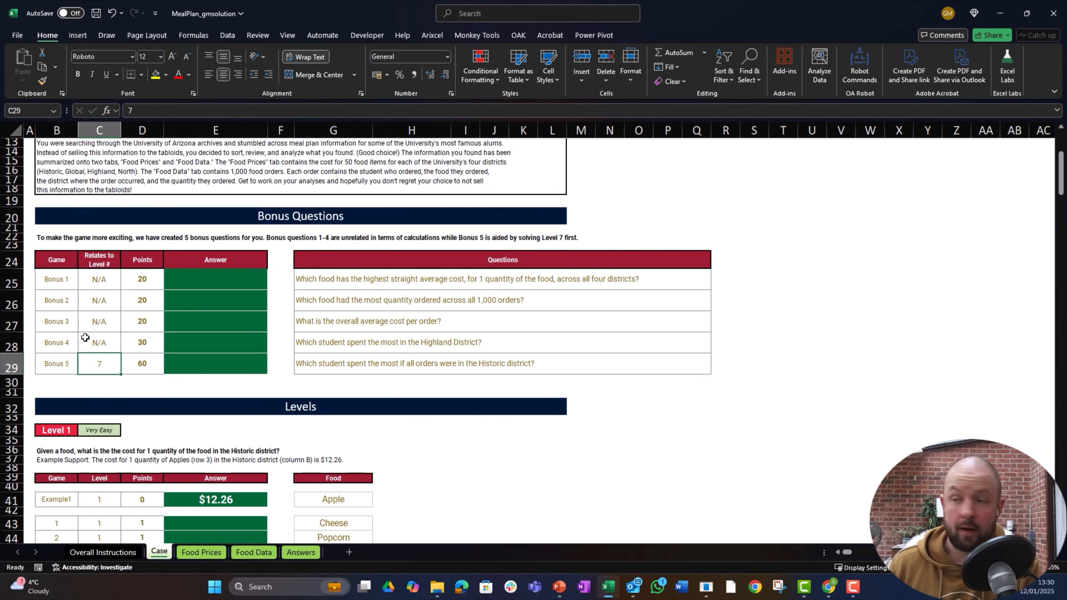
Step: Read the Bonus 1 question about the food with the highest straight average cost across all four districts
{"action": "key", "text": "Up"}
{"action": "key", "text": "Up"}
{"action": "key", "text": "Up"}
{"action": "key", "text": "Right"}
{"action": "key", "text": "Up"}
{"action": "key", "text": "Right"}
{"action": "key", "text": "Right"}
{"action": "key", "text": "Right"}
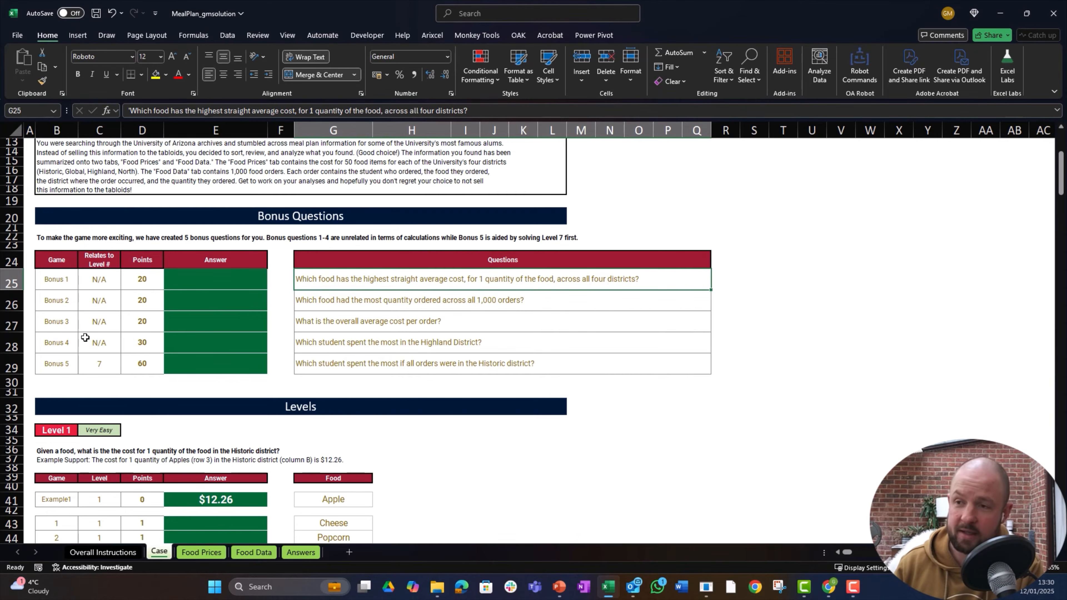
Step: Duplicate the Food Prices and Food Data sheets together, placing both copies before the Answers sheet
{"action": "key", "text": "ctrl+Page_Down"}
{"action": "key", "text": "Down"}
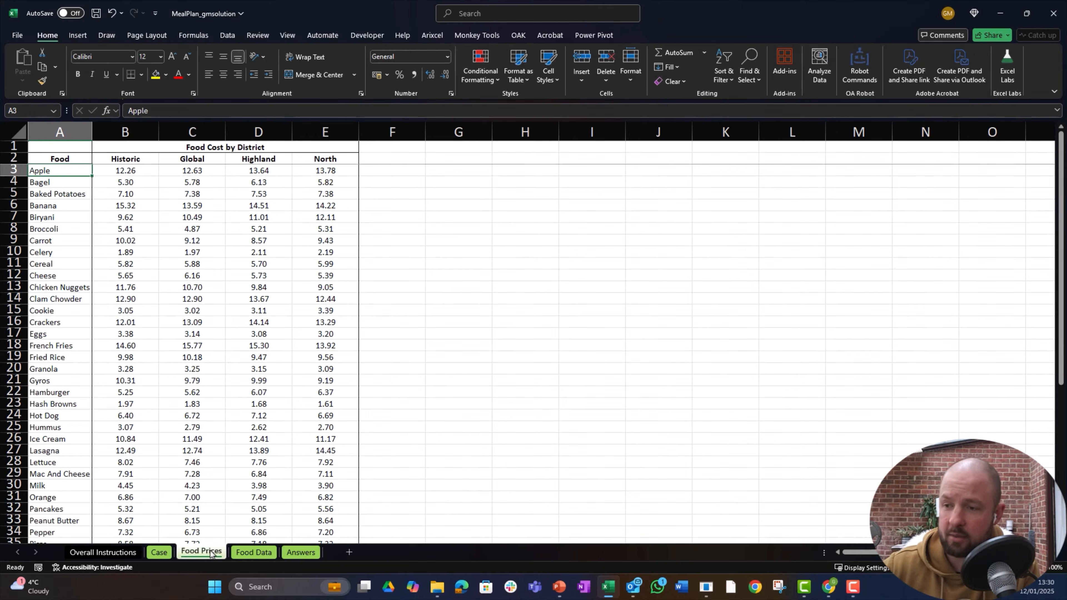
{"action": "left_click_drag", "start_coordinate": [284, 559], "coordinate": [349, 555]}
{"action": "left_click", "coordinate": [251, 552]}
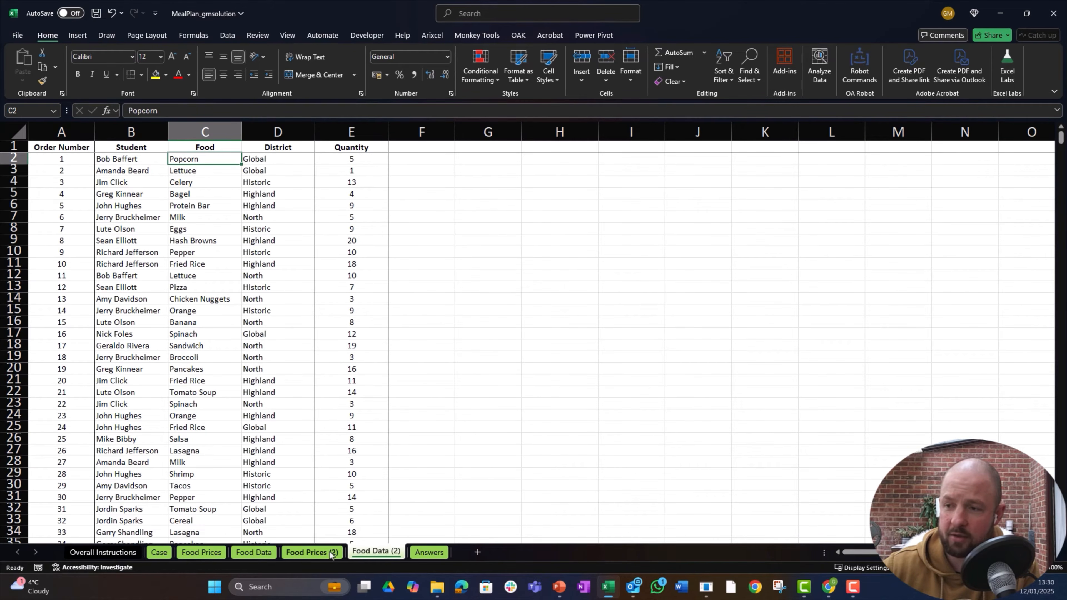
Step: Start creating a table from the cost data on the original Food Prices sheet
{"action": "left_click", "coordinate": [212, 554]}
{"action": "left_click", "coordinate": [195, 276]}
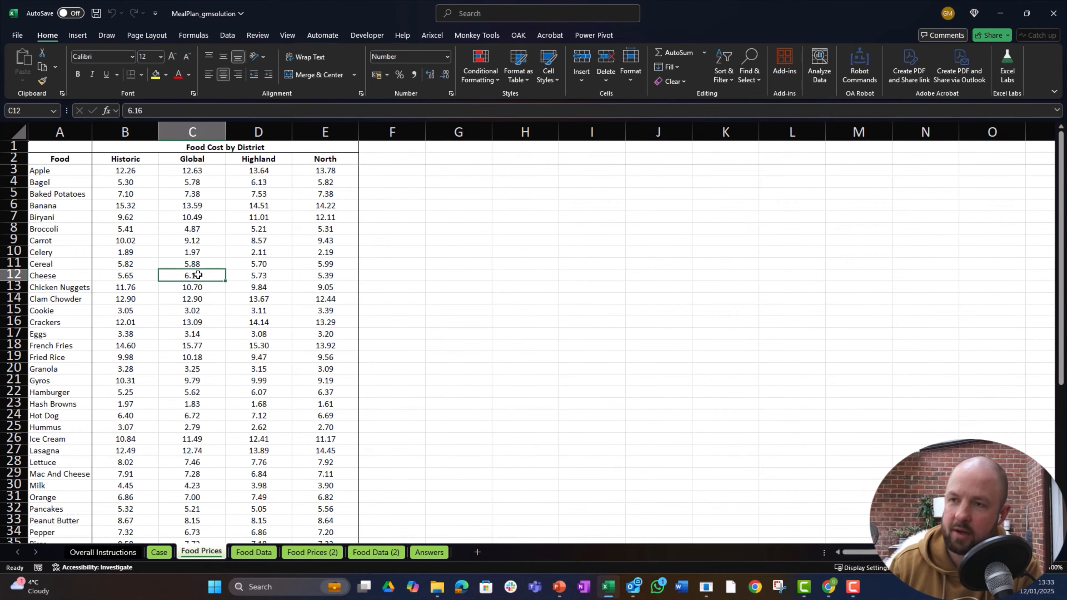
{"action": "key", "text": "ctrl+t"}
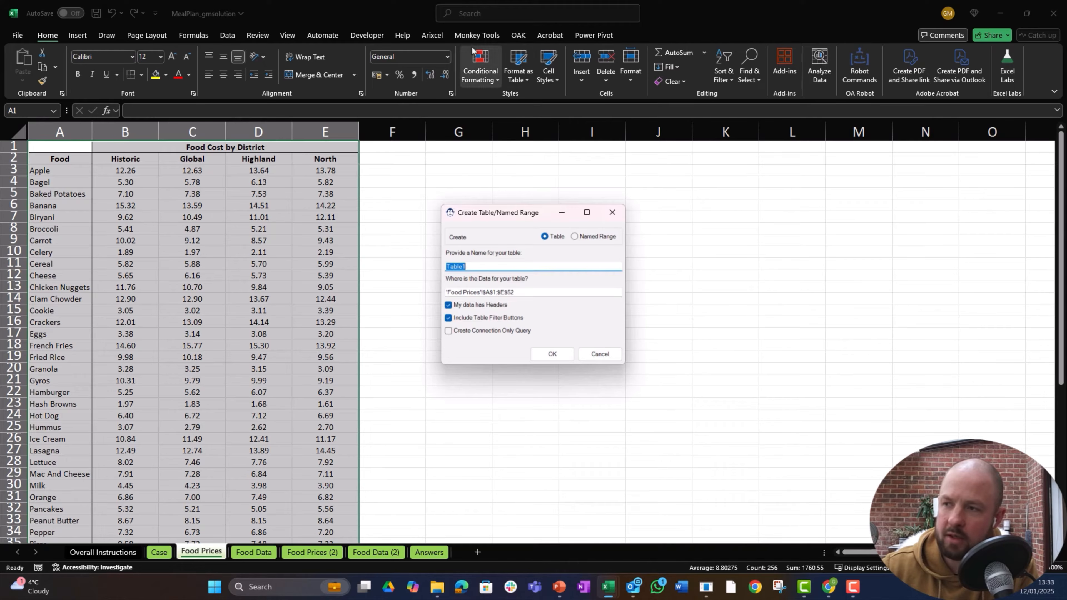
Step: Try naming the new food price table tbl_foodprice
{"action": "left_click", "coordinate": [477, 267]}
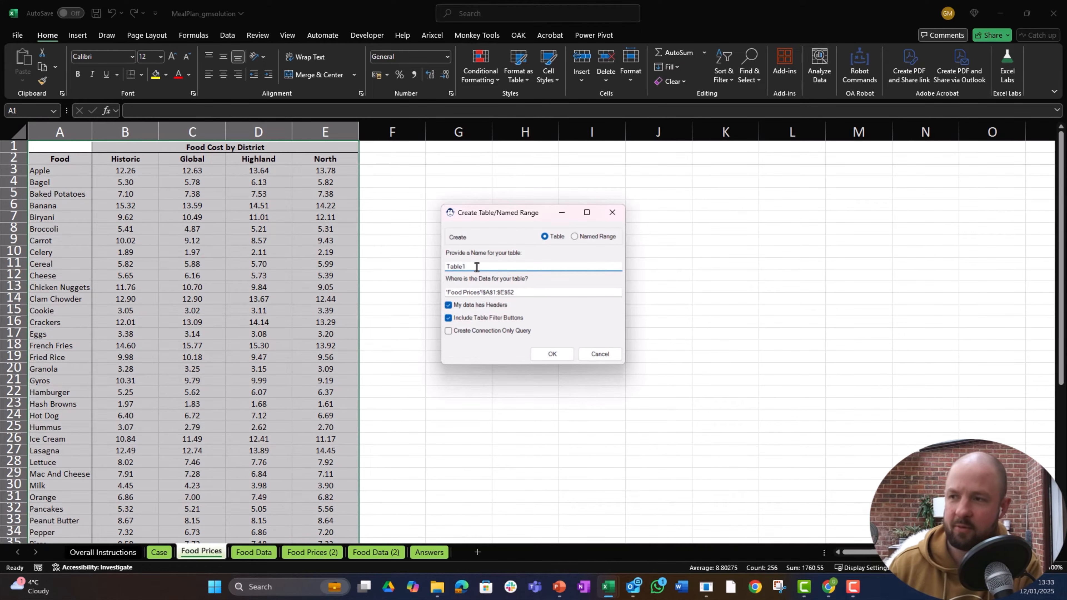
{"action": "key", "text": "BackSpace"}
{"action": "key", "text": "BackSpace"}
{"action": "key", "text": "BackSpace"}
{"action": "key", "text": "BackSpace"}
{"action": "key", "text": "BackSpace"}
{"action": "key", "text": "BackSpace"}
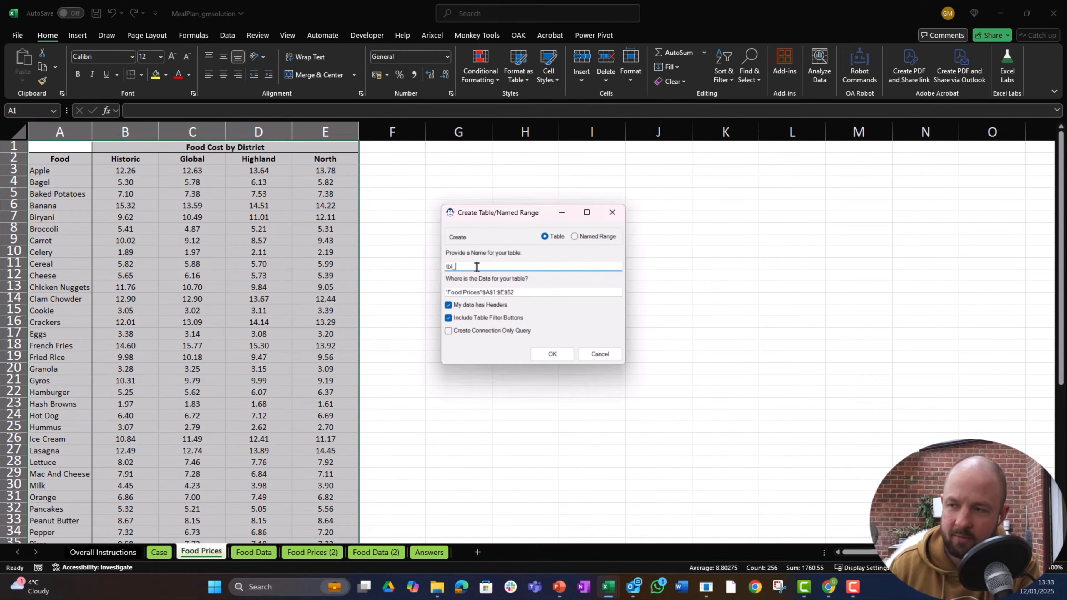
{"action": "type", "text": "foodprice"}
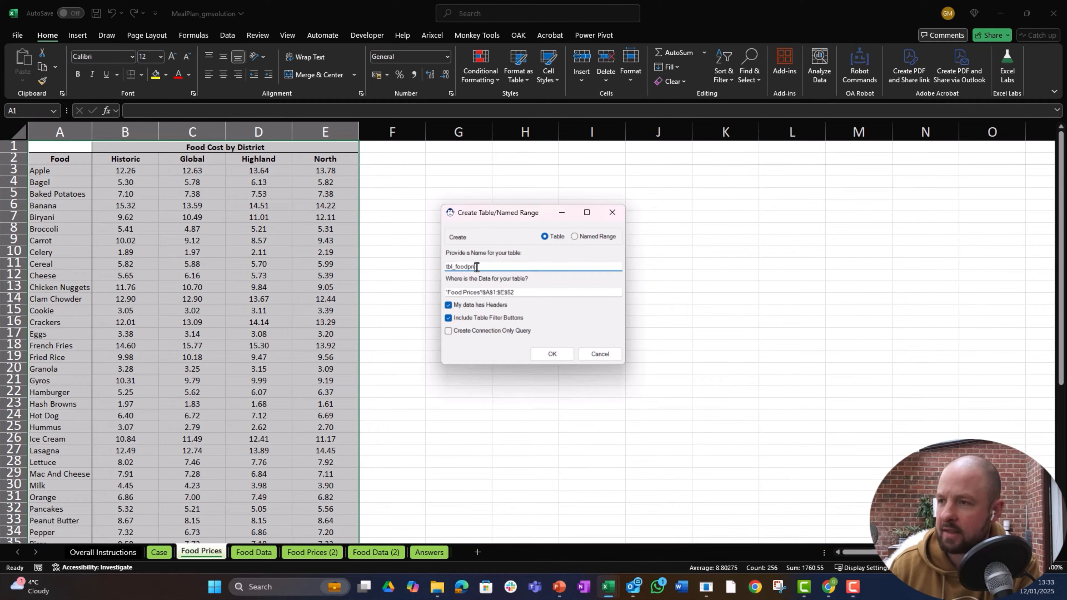
Step: Set the new table's name to fp_
{"action": "key", "text": "BackSpace"}
{"action": "key", "text": "BackSpace"}
{"action": "key", "text": "BackSpace"}
{"action": "key", "text": "BackSpace"}
{"action": "key", "text": "BackSpace"}
{"action": "key", "text": "BackSpace"}
{"action": "key", "text": "BackSpace"}
{"action": "key", "text": "BackSpace"}
{"action": "key", "text": "BackSpace"}
{"action": "key", "text": "BackSpace"}
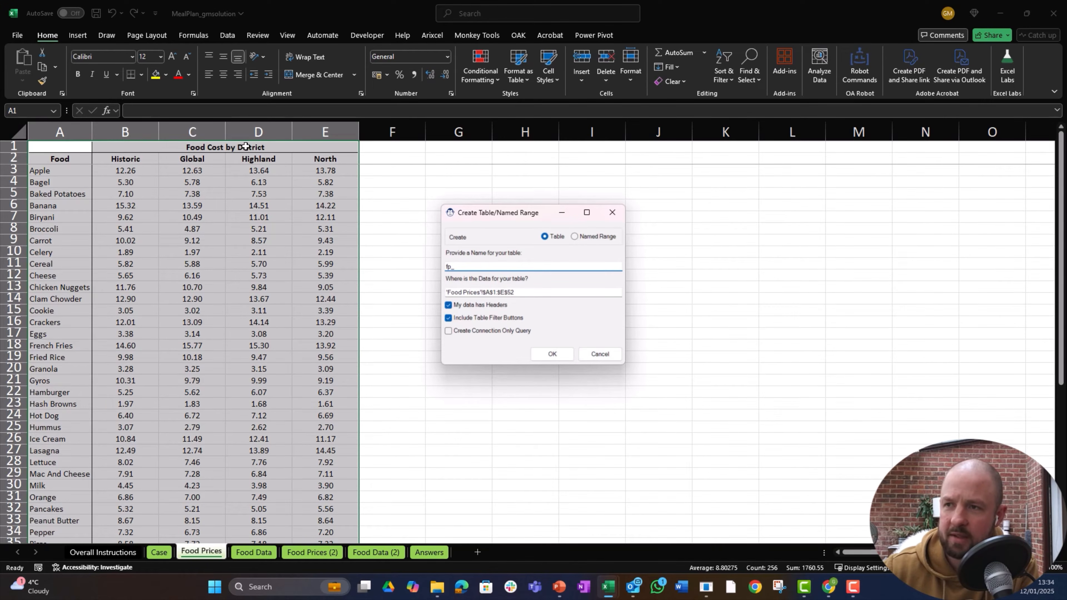
Step: Set the table's data range to 'Food Prices'!$A$2:$E$52 and create it with headers and filter buttons
{"action": "left_click", "coordinate": [495, 294]}
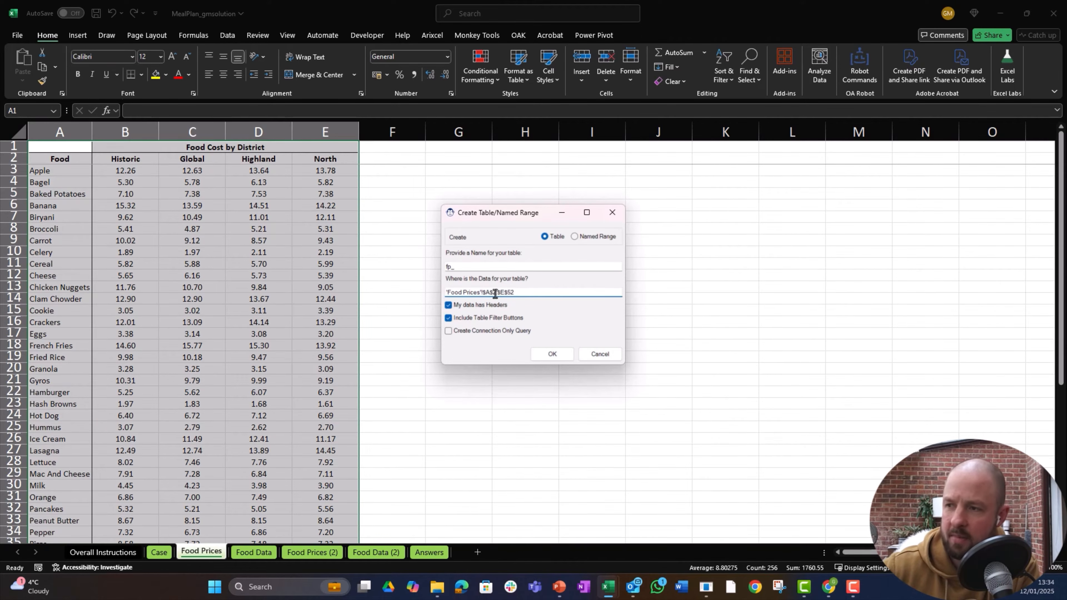
{"action": "key", "text": "BackSpace"}
{"action": "type", "text": "2"}
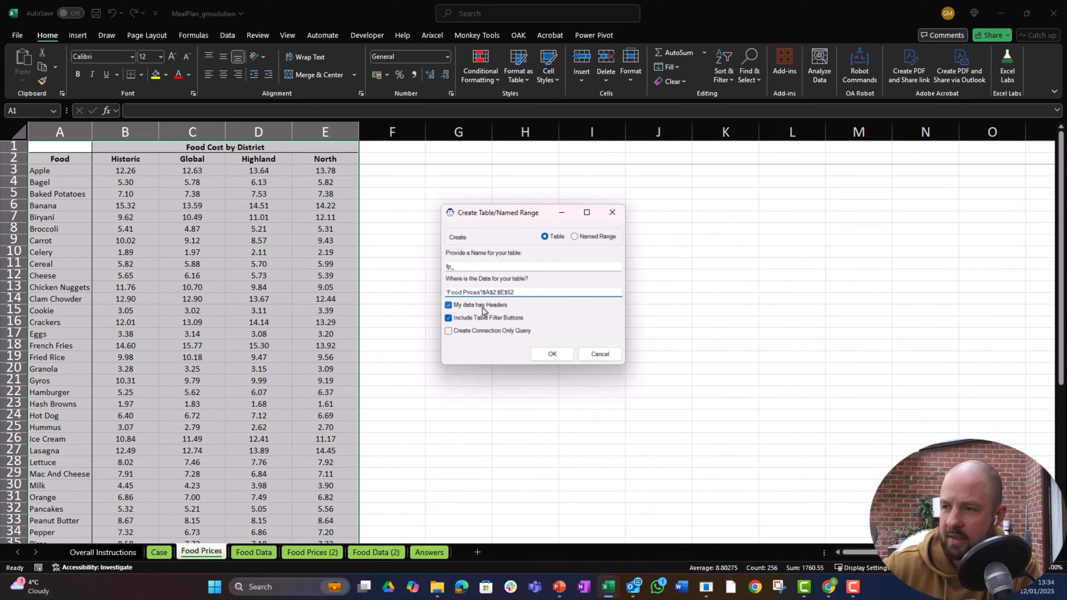
{"action": "left_click", "coordinate": [552, 355]}
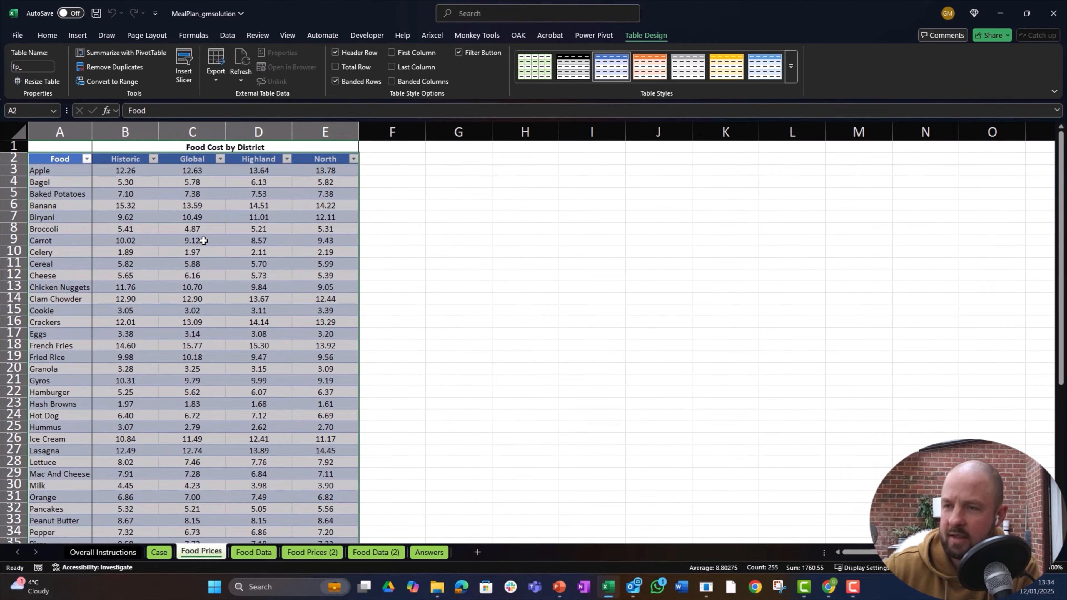
Step: Create a table named fd_ from the order data in 'Food Data'!$A$1:$E$1001, with headers and filter buttons
{"action": "left_click", "coordinate": [204, 240]}
{"action": "left_click", "coordinate": [253, 552]}
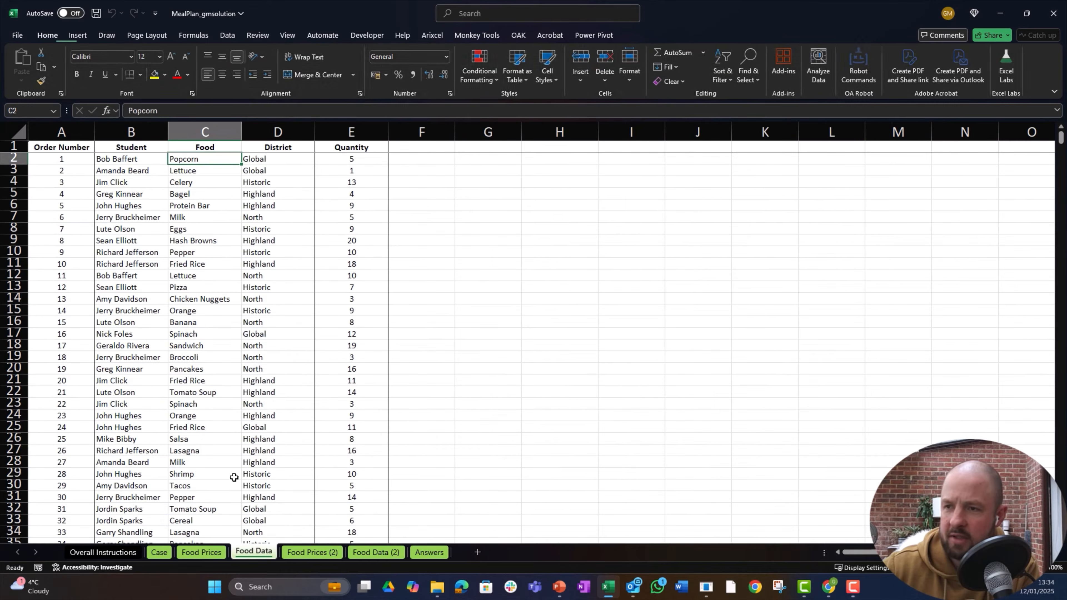
{"action": "left_click", "coordinate": [193, 218]}
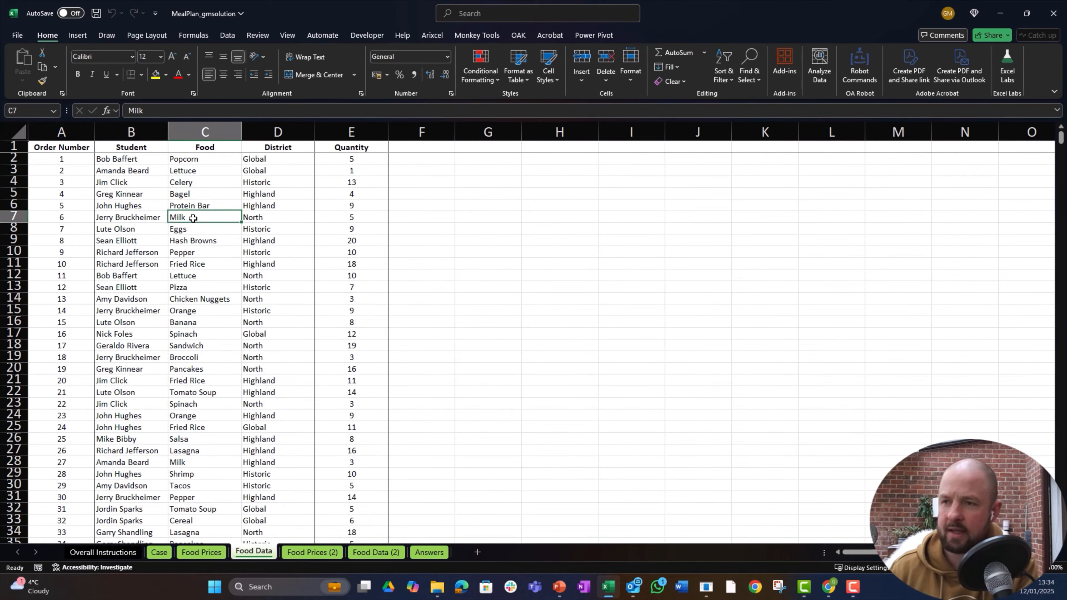
{"action": "key", "text": "ctrl+a"}
{"action": "key", "text": "ctrl+t"}
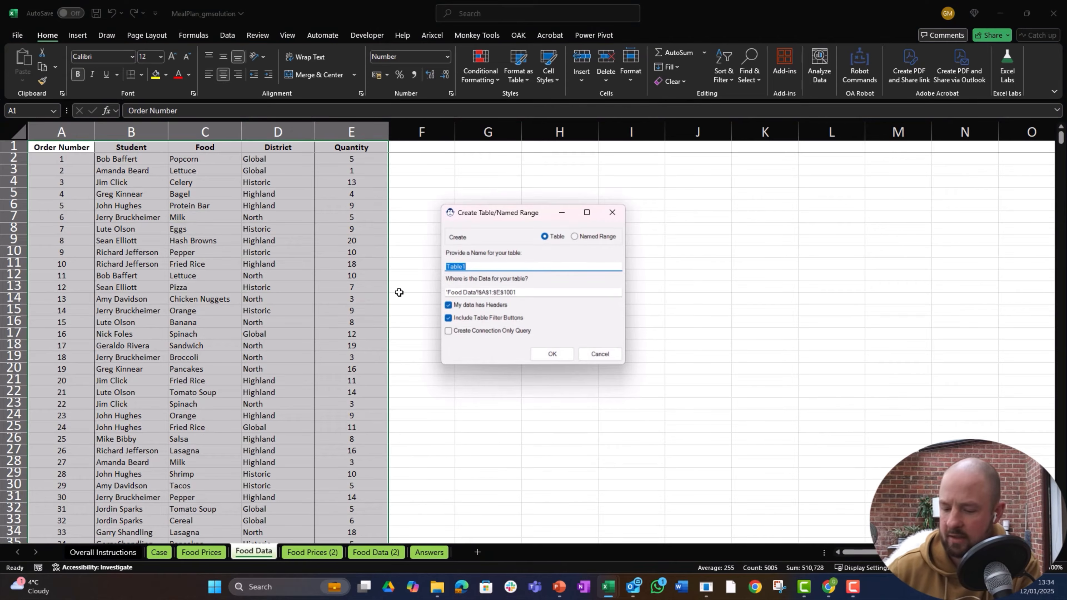
{"action": "type", "text": "t"}
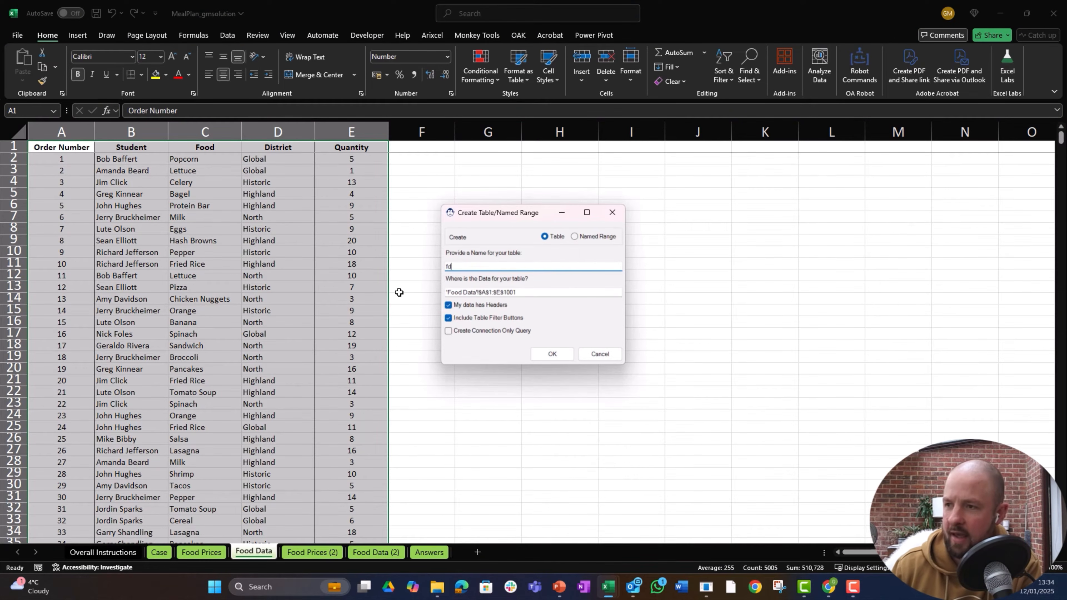
{"action": "type", "text": "d_"}
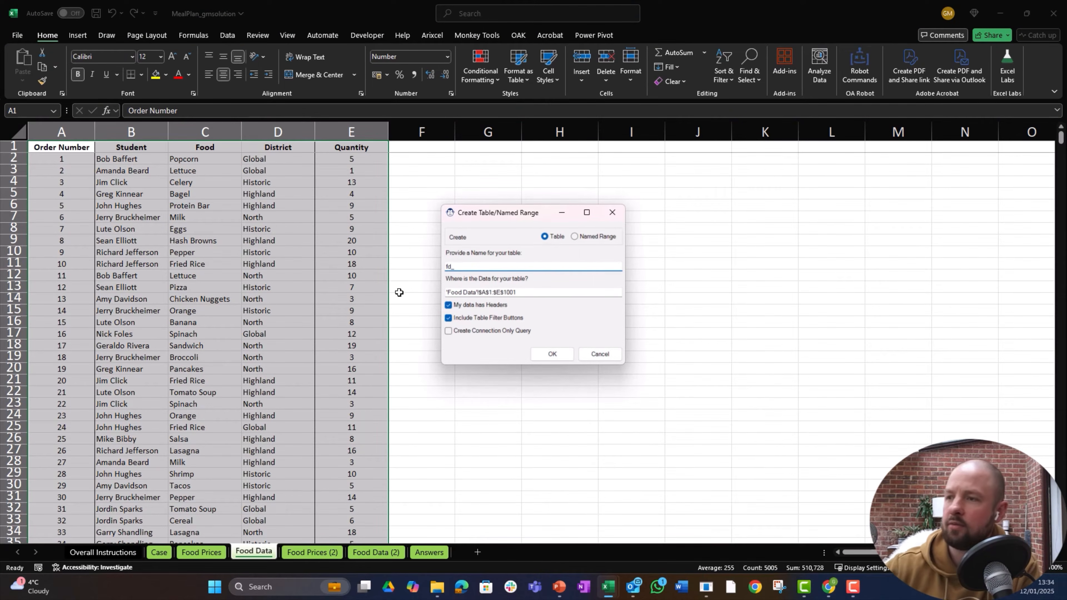
{"action": "left_click", "coordinate": [552, 354]}
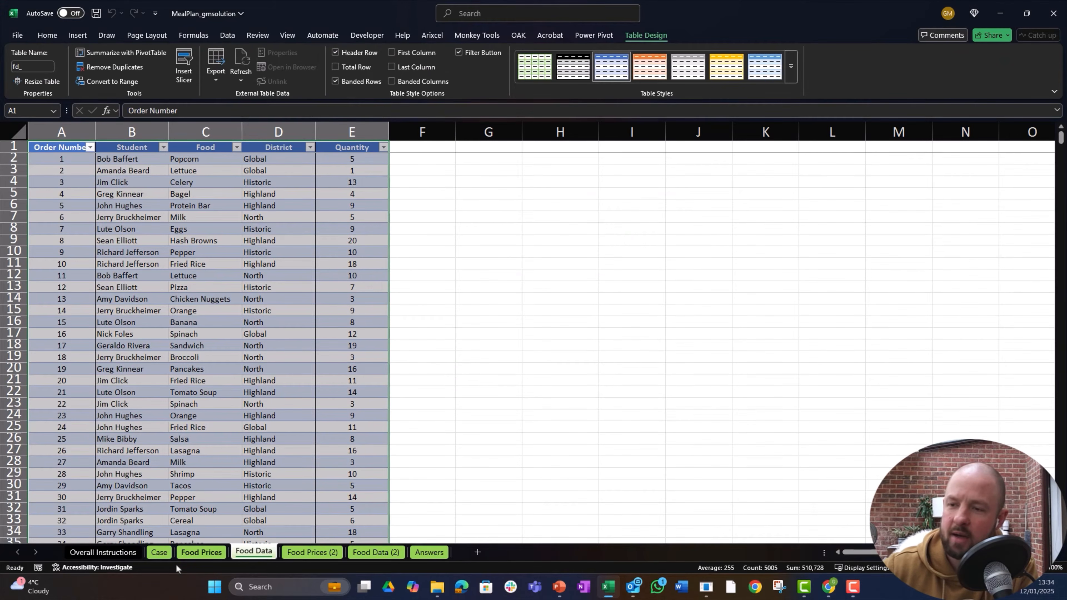
Step: Review the five bonus questions on the Case sheet, starting from the question about the highest average food cost
{"action": "left_click", "coordinate": [200, 555]}
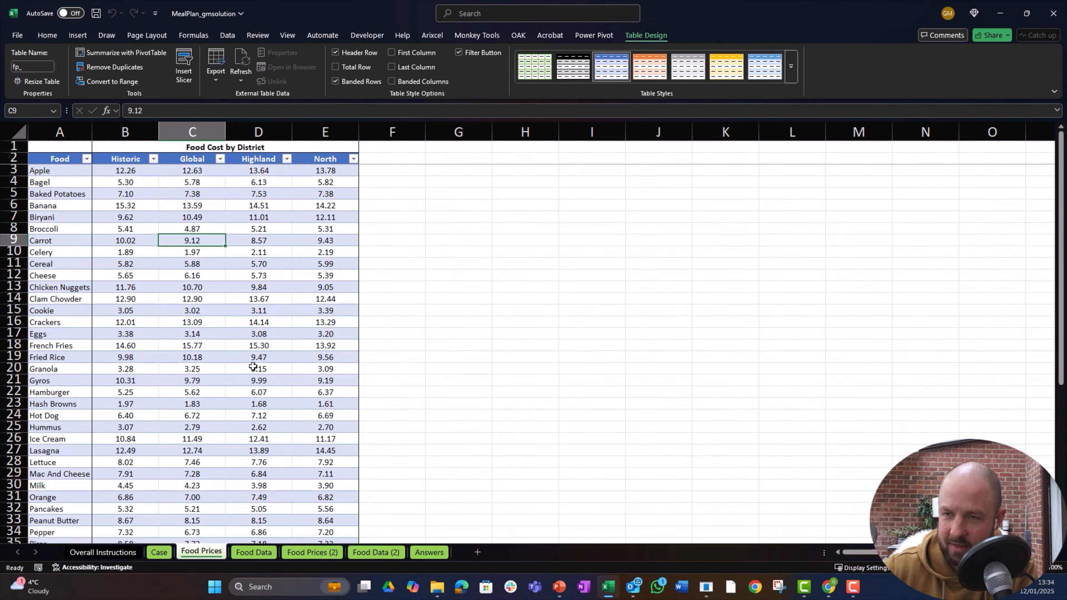
{"action": "left_click", "coordinate": [159, 552]}
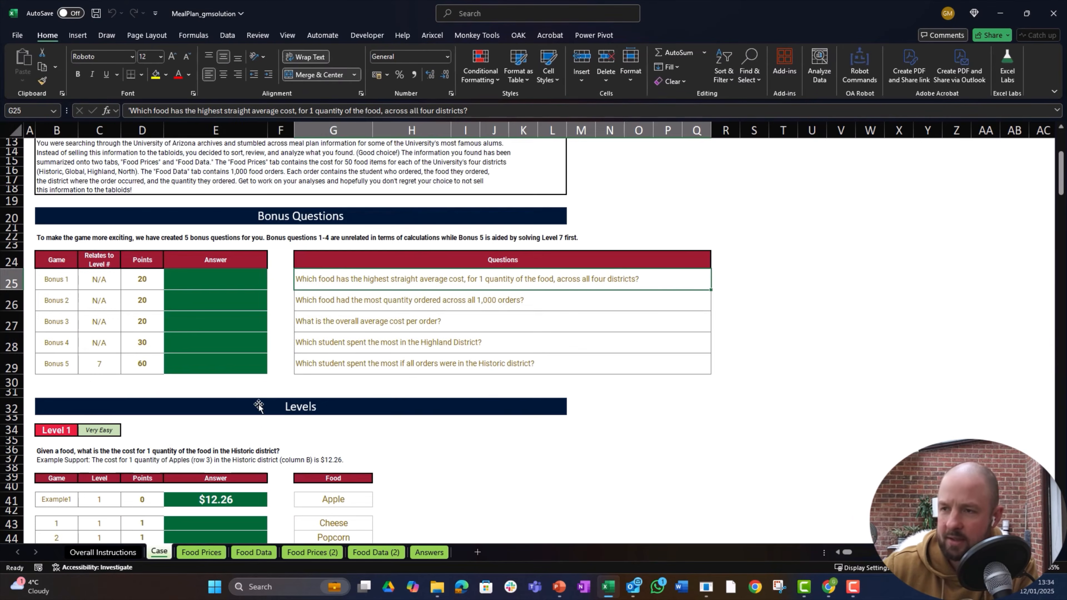
{"action": "left_click", "coordinate": [352, 323]}
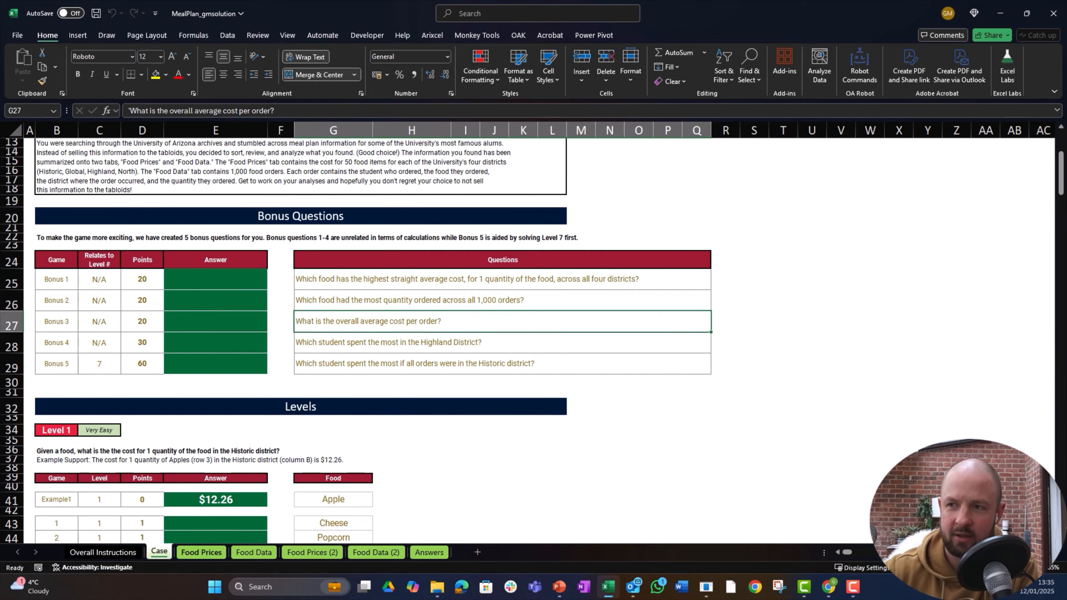
{"action": "left_click", "coordinate": [241, 275]}
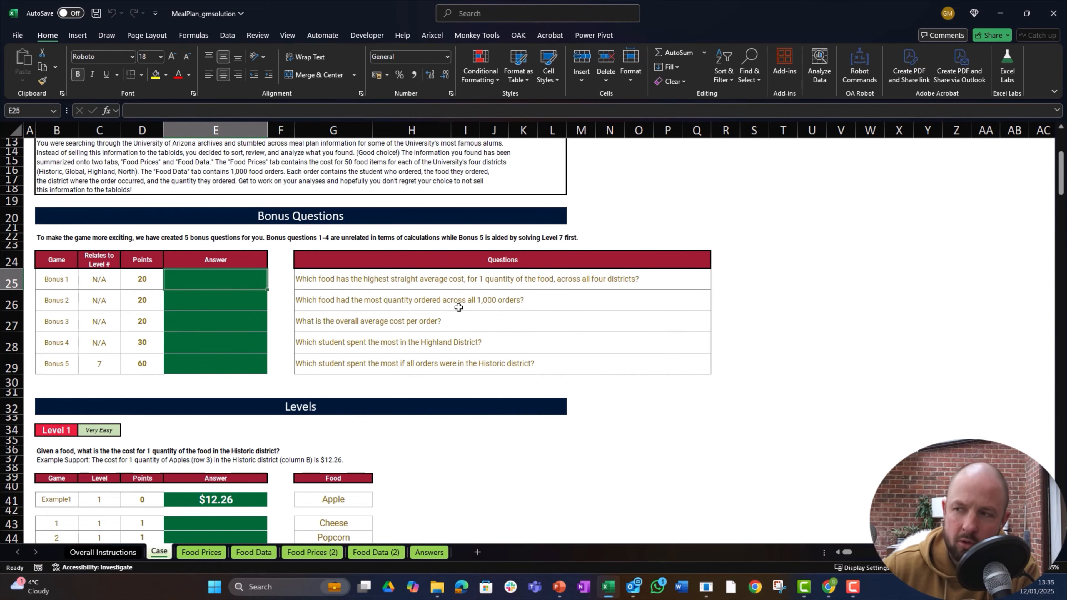
Step: Add a column headed average next to North in the food price table on the Food Prices sheet
{"action": "left_click", "coordinate": [212, 553]}
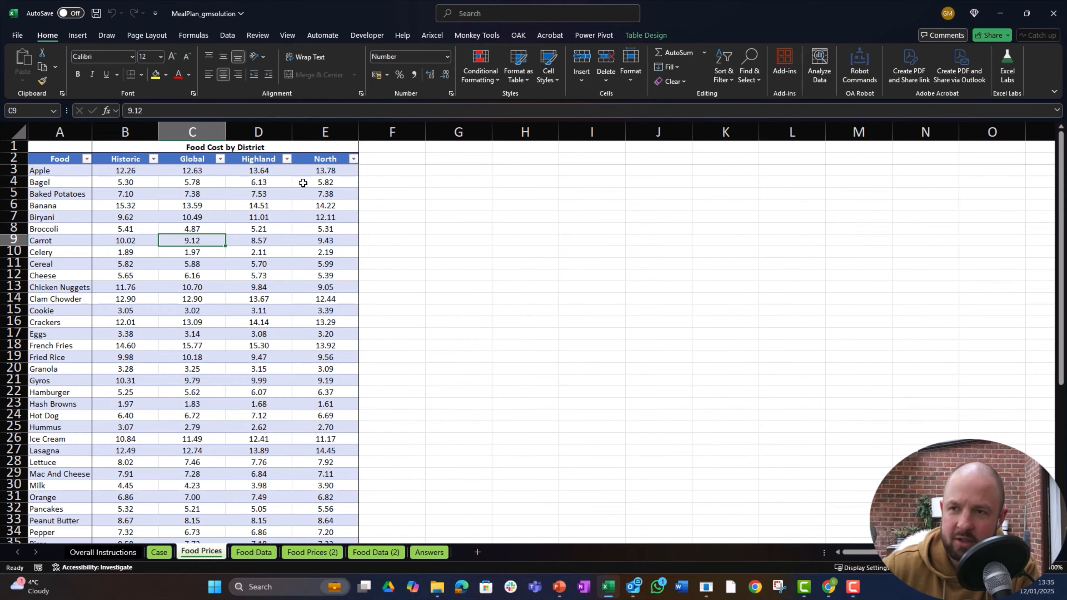
{"action": "left_click", "coordinate": [377, 157]}
{"action": "type", "text": "aver"}
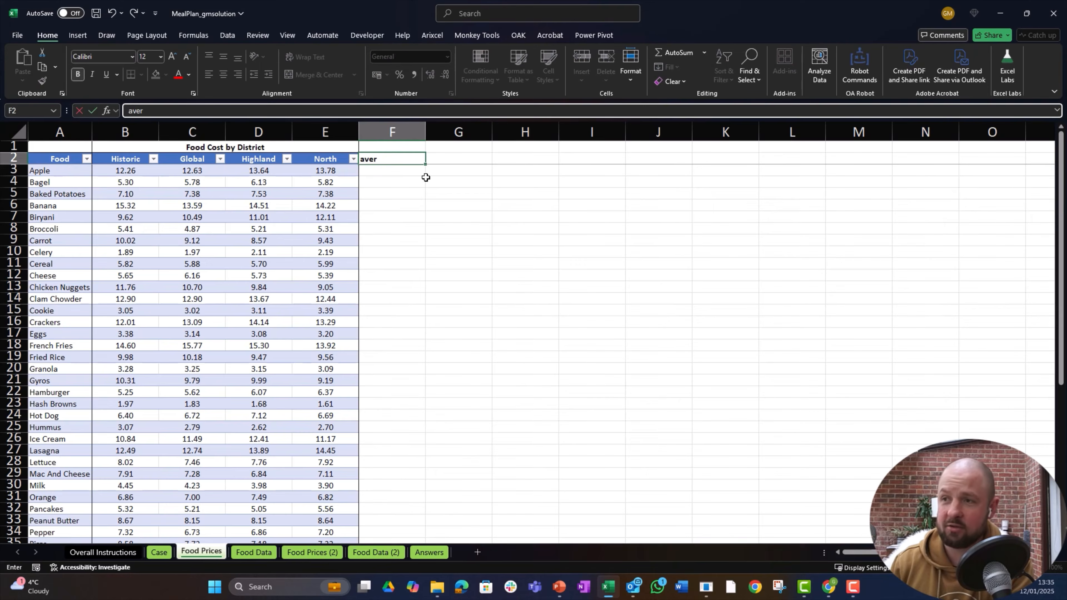
{"action": "type", "text": "ag"}
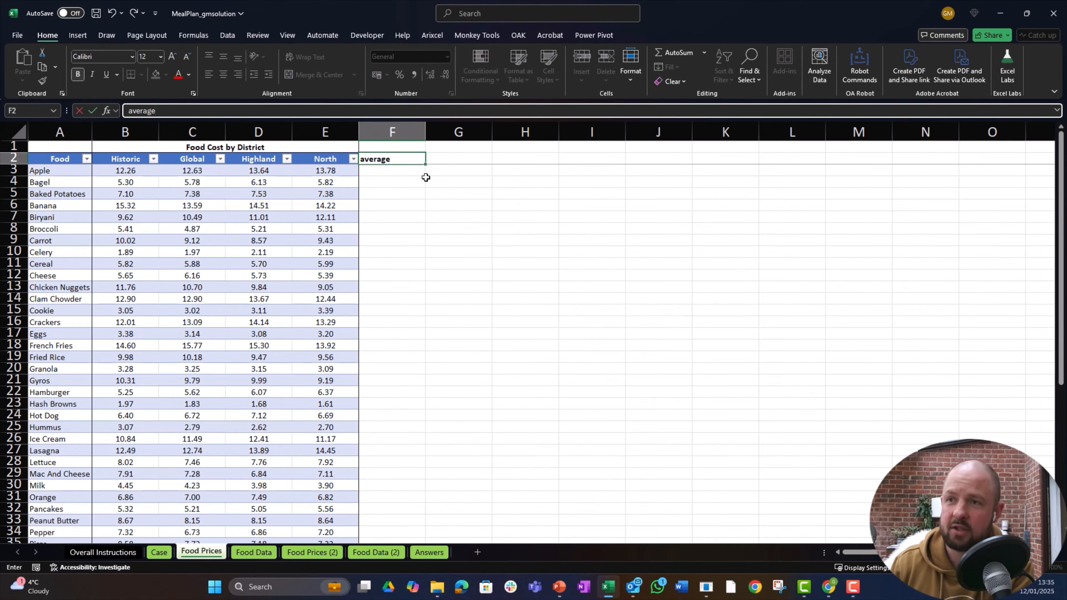
{"action": "type", "text": "e"}
{"action": "key", "text": "Tab"}
Step: Fill the average column with =AVERAGE(fp_[@[Historic]:[North]]) to average each food's cost across the four districts
{"action": "key", "text": "Left"}
{"action": "key", "text": "Down"}
{"action": "type", "text": "=avera"}
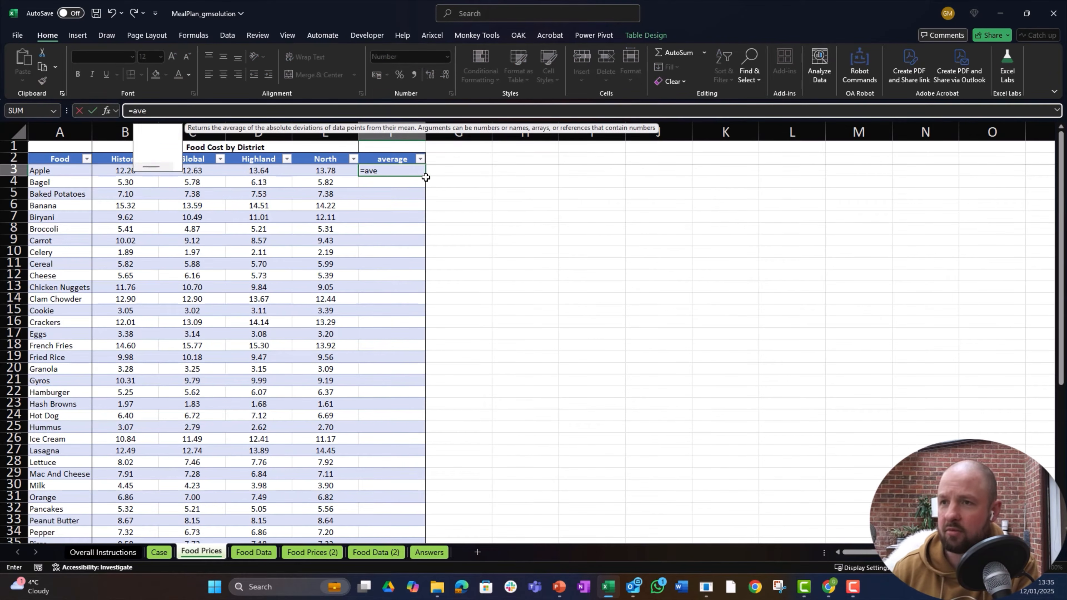
{"action": "key", "text": "Tab"}
{"action": "key", "text": "Left"}
{"action": "key", "text": "shift+Left"}
{"action": "key", "text": "shift+Left"}
{"action": "key", "text": "shift+Left"}
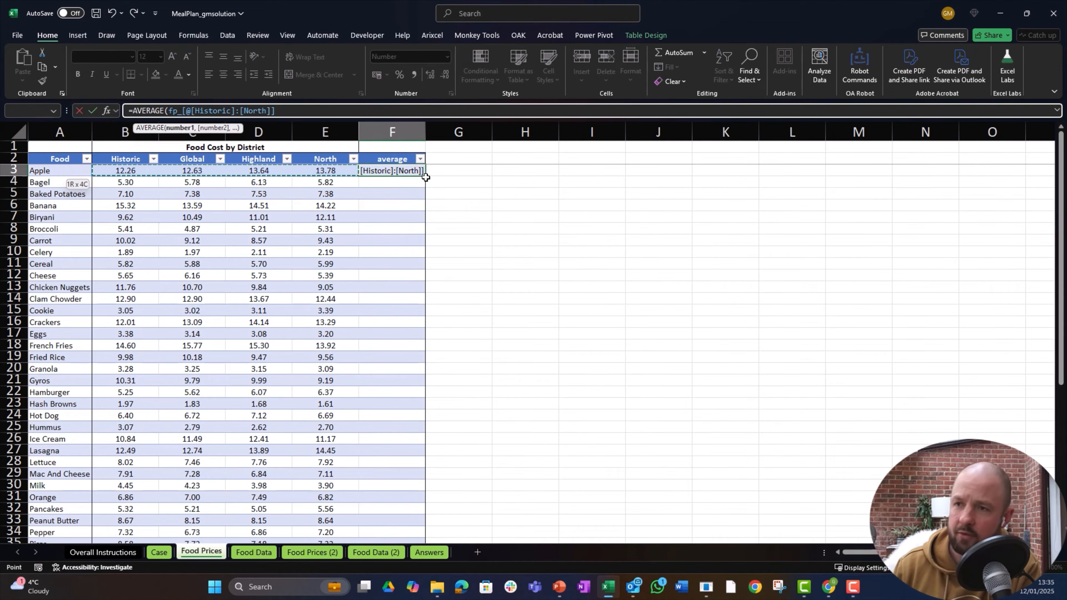
{"action": "type", "text": ")"}
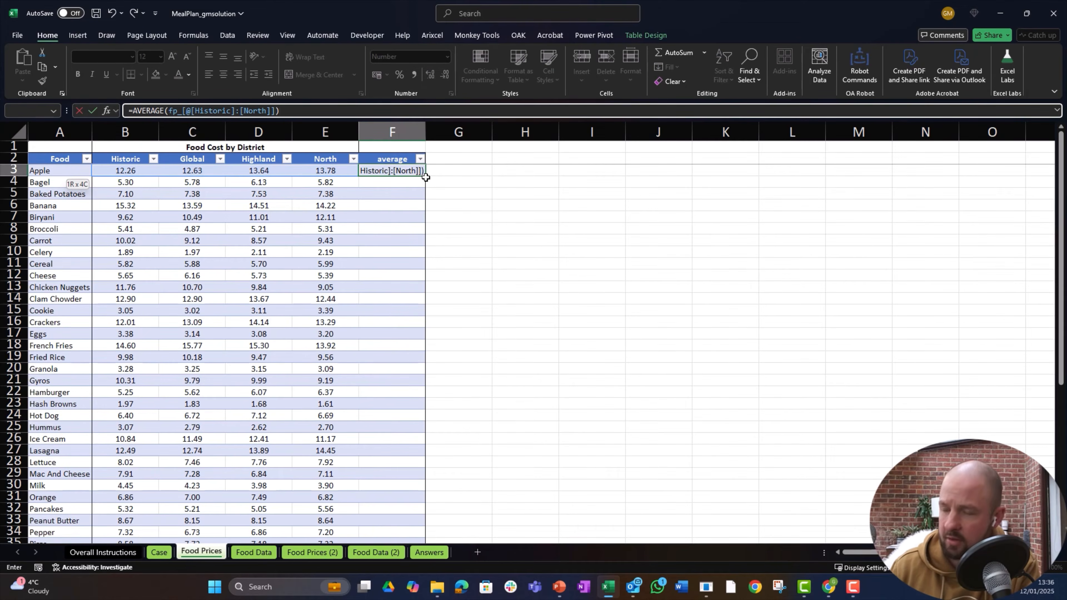
{"action": "key", "text": "ctrl+Return"}
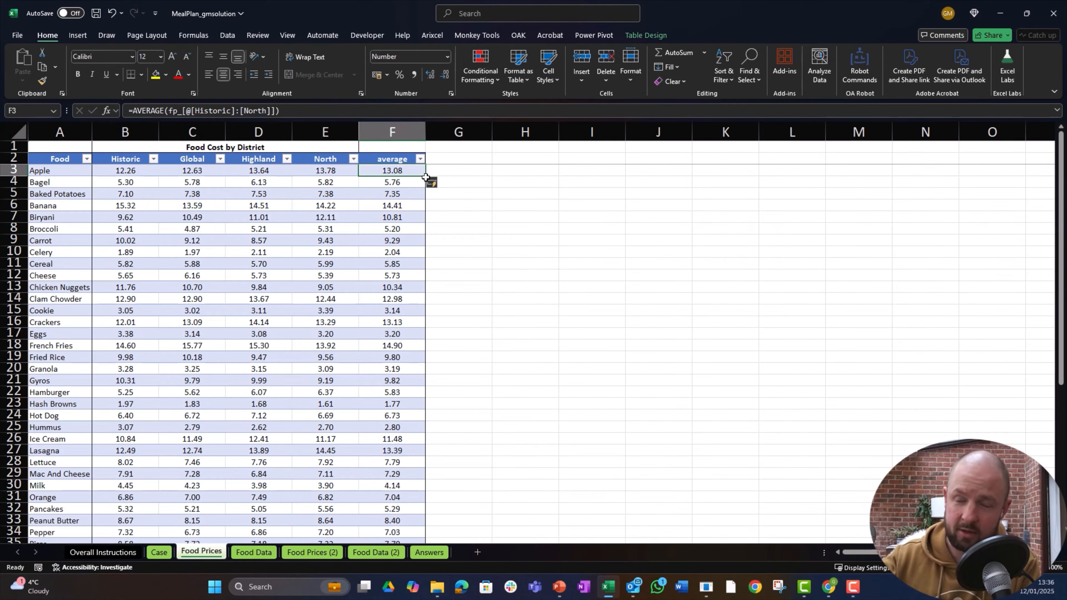
Step: Examine the average column down to the last food and compare it with the district costs in that row
{"action": "key", "text": "ctrl+Down"}
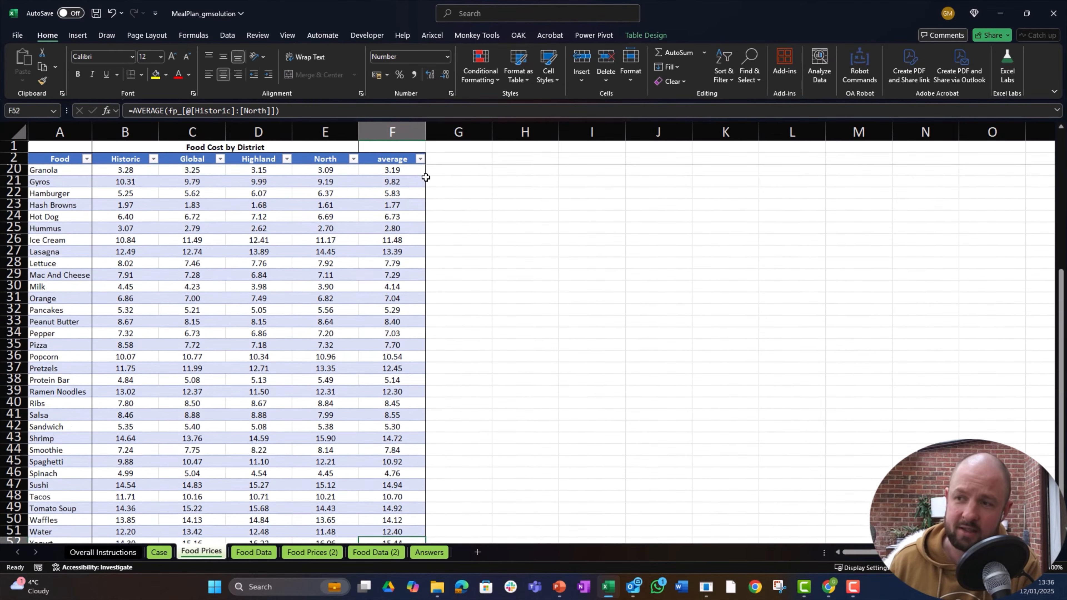
{"action": "key", "text": "Left"}
{"action": "key", "text": "Left"}
{"action": "key", "text": "Left"}
{"action": "key", "text": "Left"}
{"action": "key", "text": "Left"}
{"action": "key", "text": "Right"}
{"action": "key", "text": "Right"}
{"action": "key", "text": "Right"}
{"action": "key", "text": "Right"}
{"action": "key", "text": "Right"}
{"action": "key", "text": "ctrl+Up"}
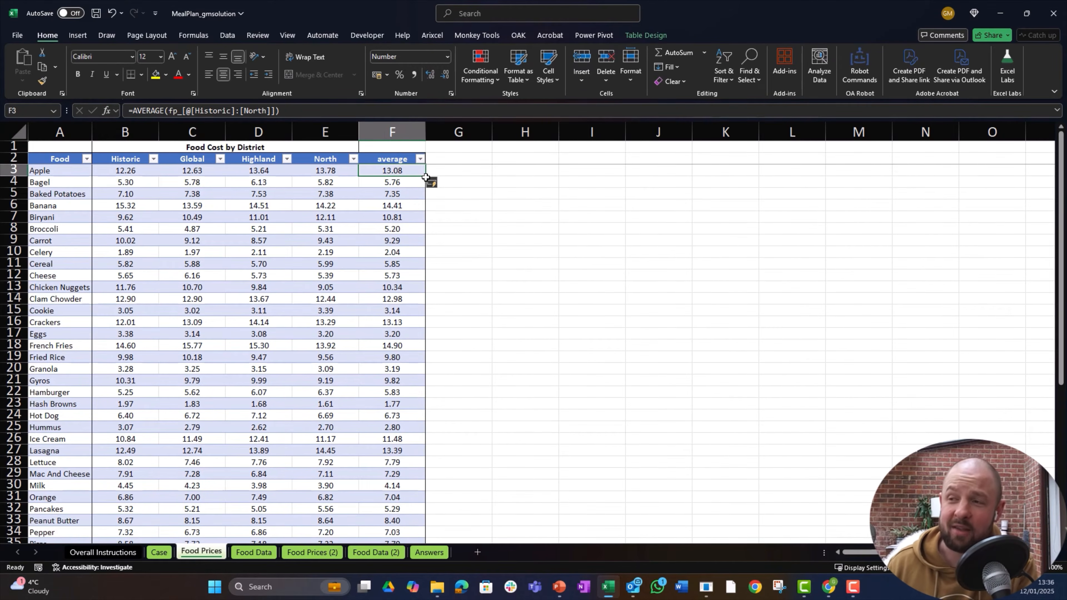
{"action": "key", "text": "ctrl+Page_Up"}
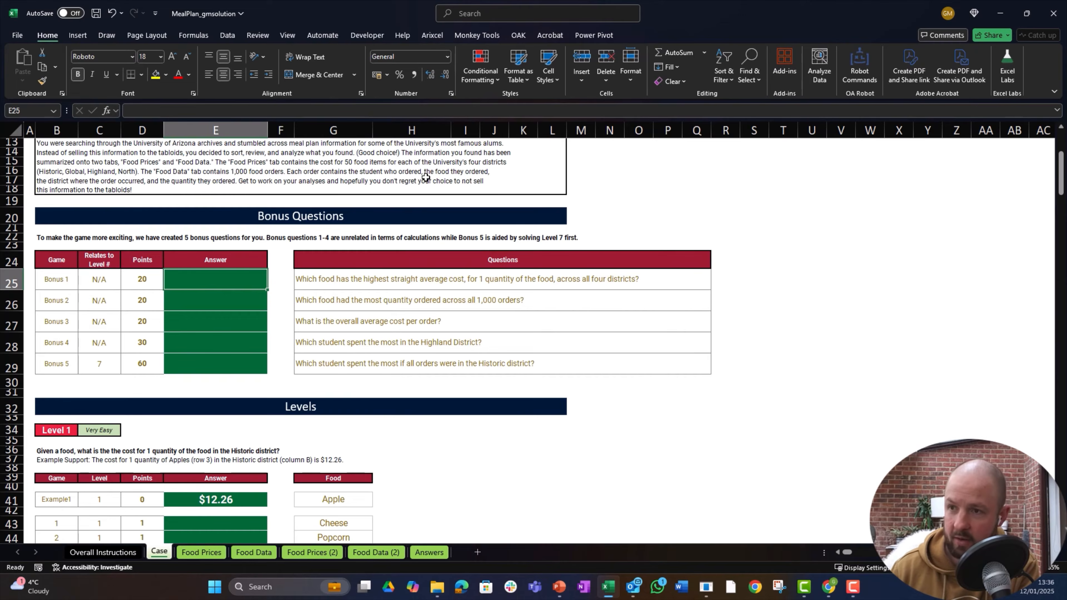
{"action": "type", "text": "=fp"}
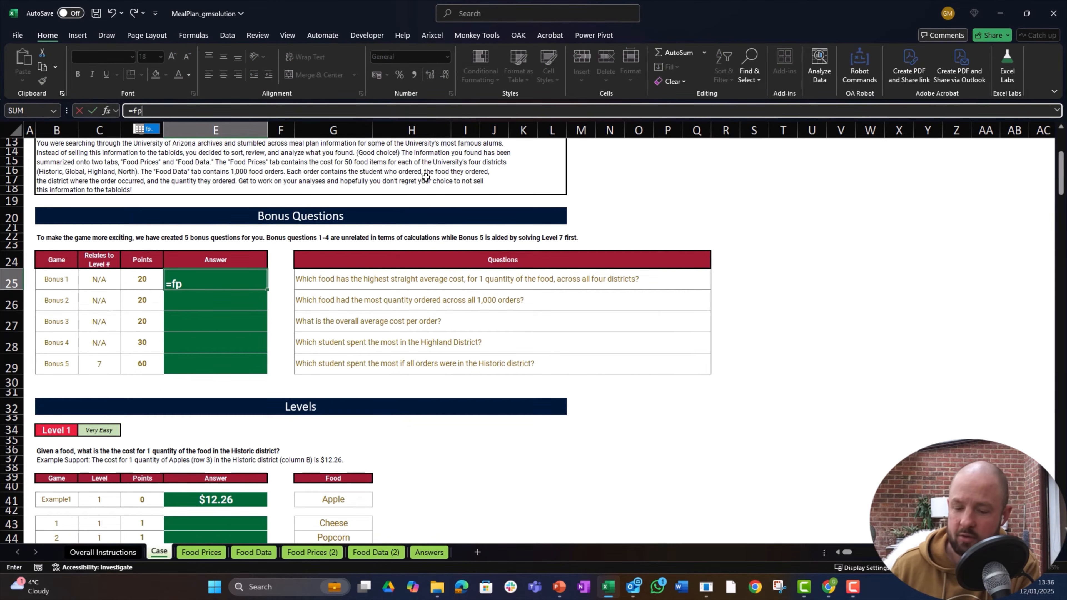
{"action": "type", "text": "_"}
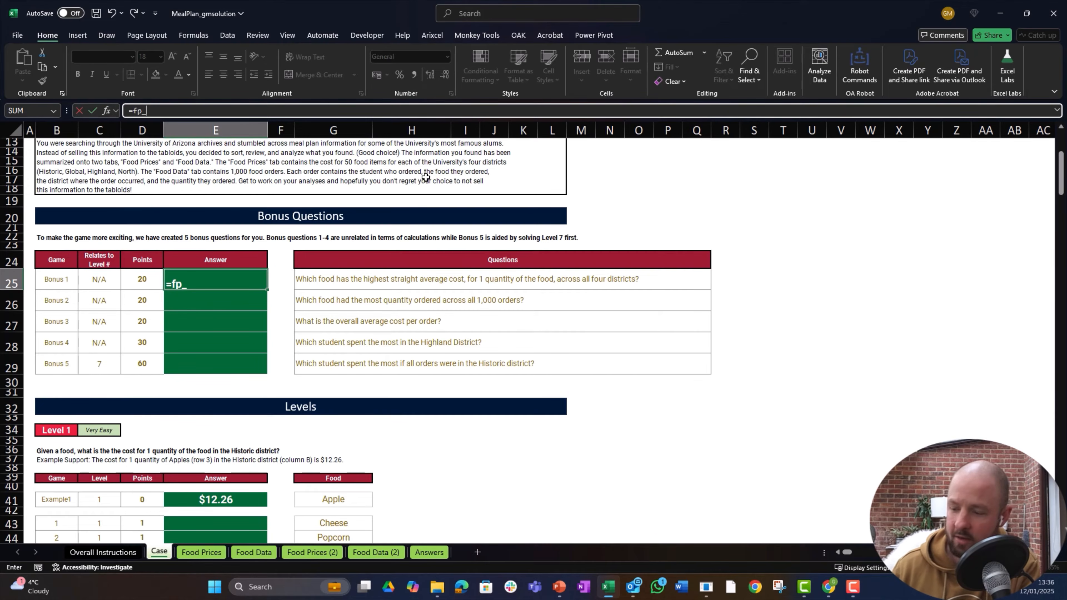
{"action": "type", "text": "["}
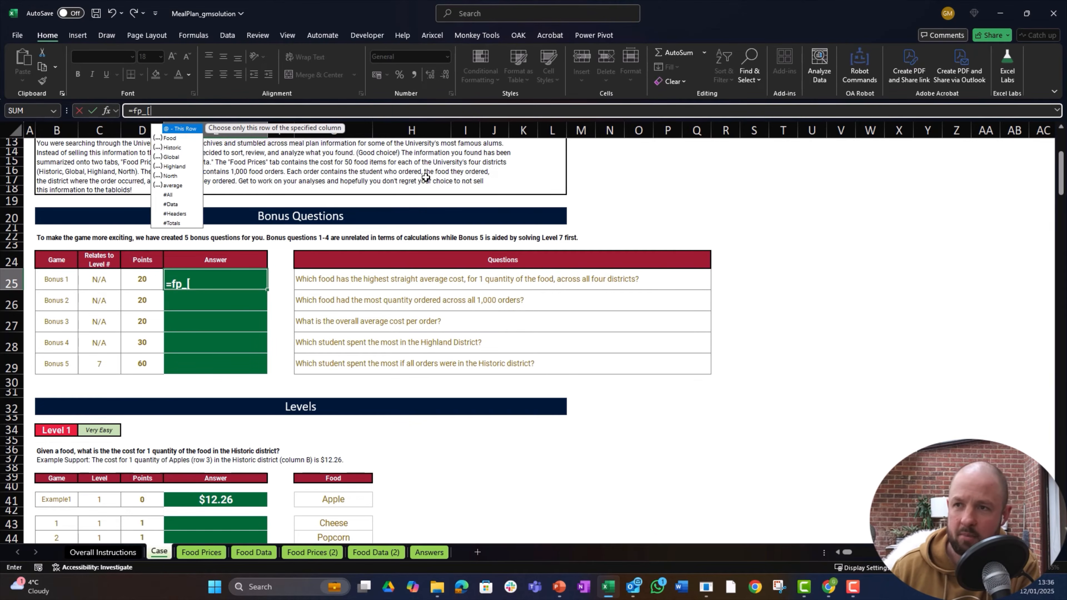
{"action": "key", "text": "Down"}
{"action": "key", "text": "Down"}
{"action": "key", "text": "Down"}
{"action": "key", "text": "Down"}
{"action": "key", "text": "Down"}
{"action": "key", "text": "Down"}
{"action": "key", "text": "Down"}
{"action": "key", "text": "Down"}
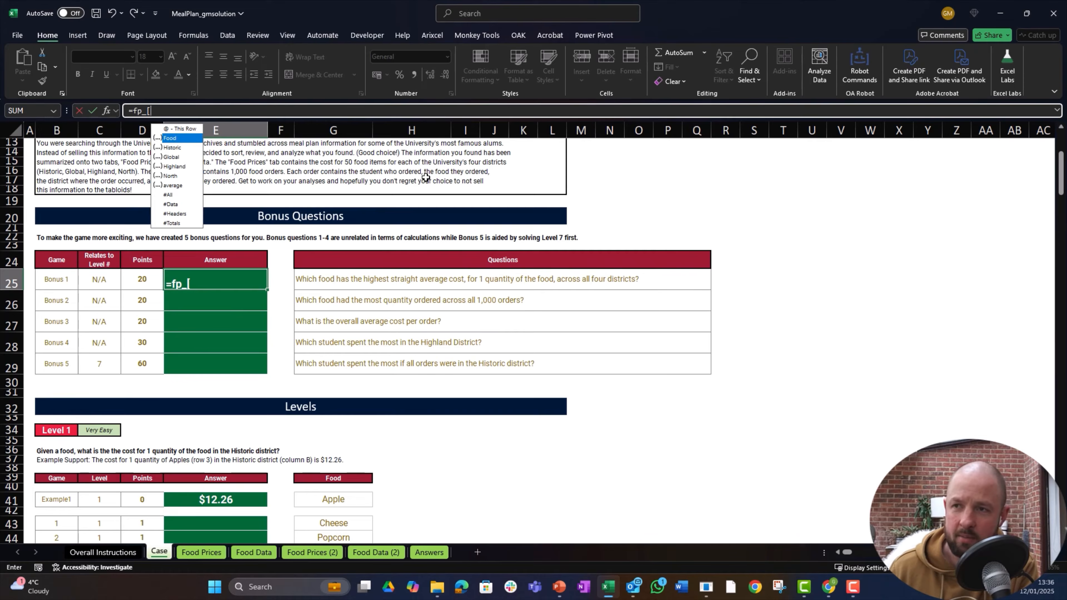
{"action": "key", "text": "Up"}
{"action": "key", "text": "Up"}
{"action": "key", "text": "Up"}
{"action": "key", "text": "Up"}
{"action": "key", "text": "Up"}
{"action": "key", "text": "Up"}
{"action": "key", "text": "Up"}
{"action": "key", "text": "Up"}
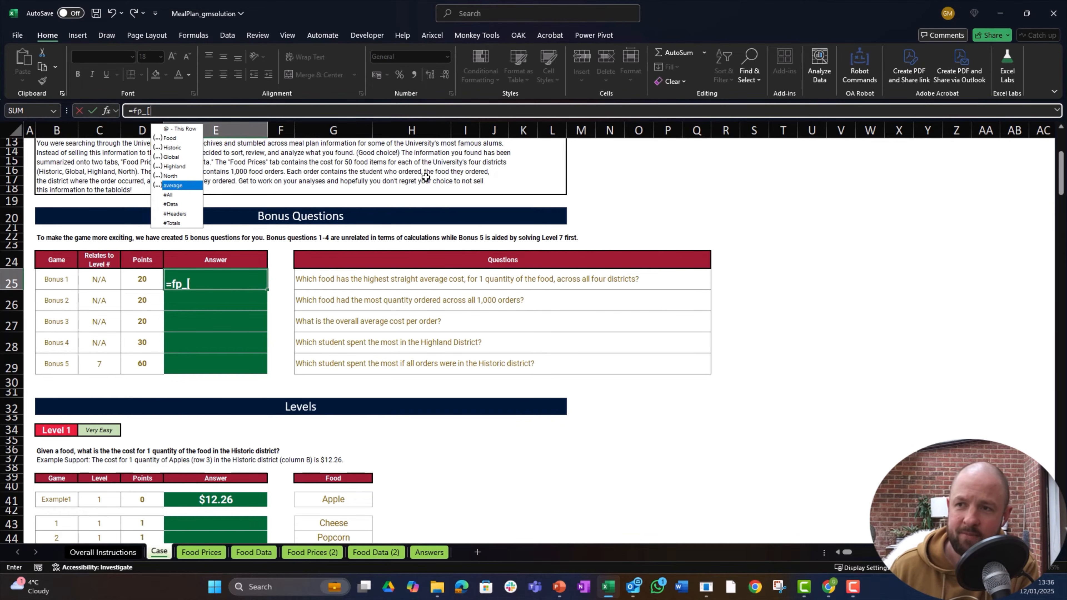
{"action": "key", "text": "Down"}
{"action": "key", "text": "Down"}
{"action": "key", "text": "Down"}
{"action": "key", "text": "Down"}
{"action": "key", "text": "Down"}
{"action": "key", "text": "Down"}
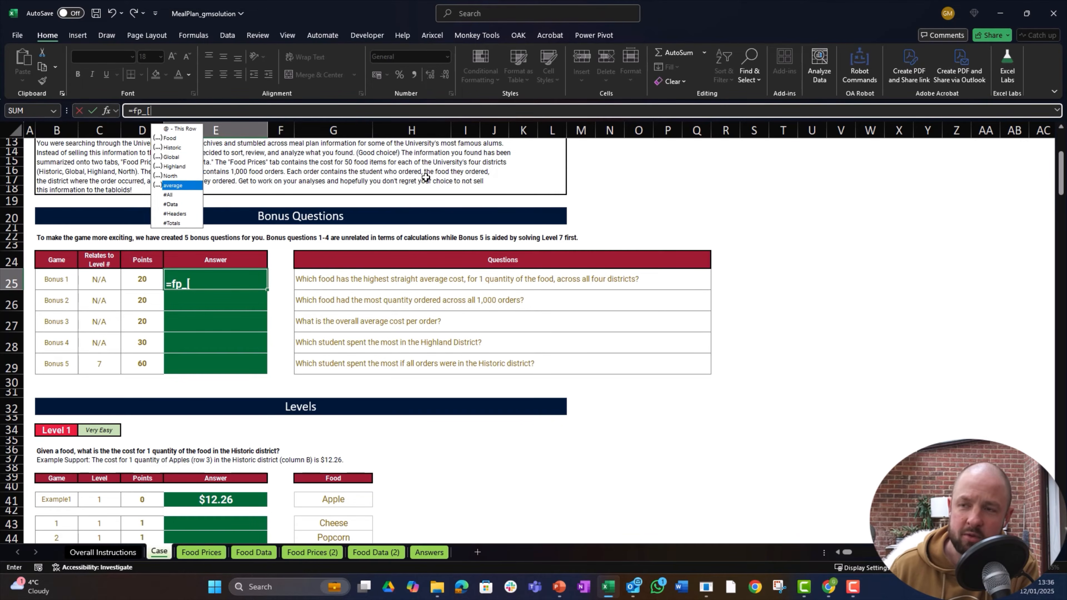
{"action": "key", "text": "Up"}
{"action": "key", "text": "Up"}
{"action": "key", "text": "Up"}
{"action": "key", "text": "Up"}
{"action": "key", "text": "Up"}
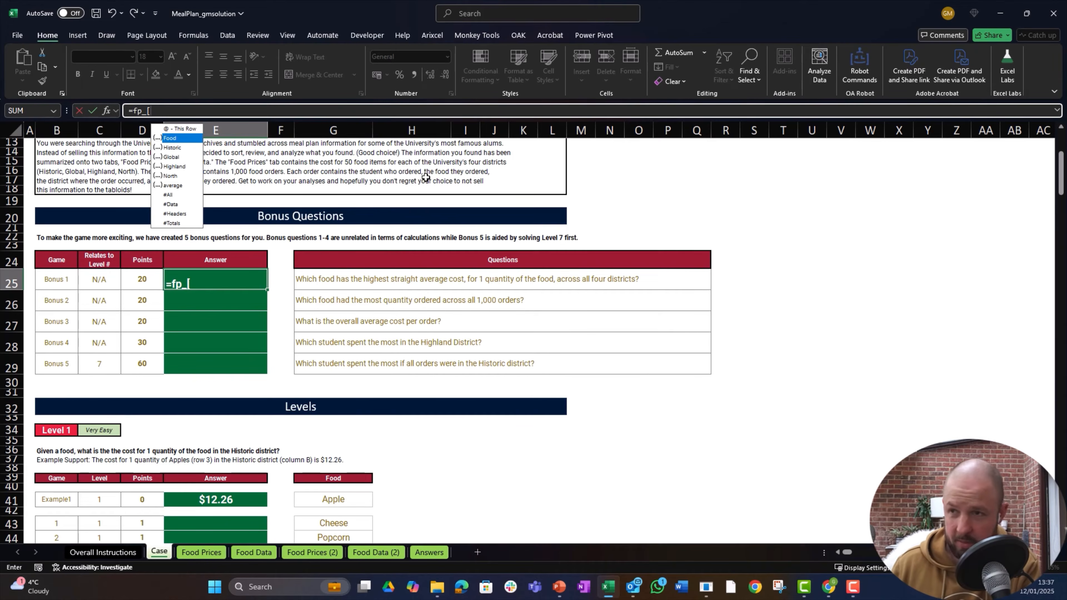
{"action": "key", "text": "Escape"}
{"action": "key", "text": "Escape"}
Step: Add a column headed rank next to average in the food price table on the Food Prices sheet
{"action": "key", "text": "ctrl+Page_Down"}
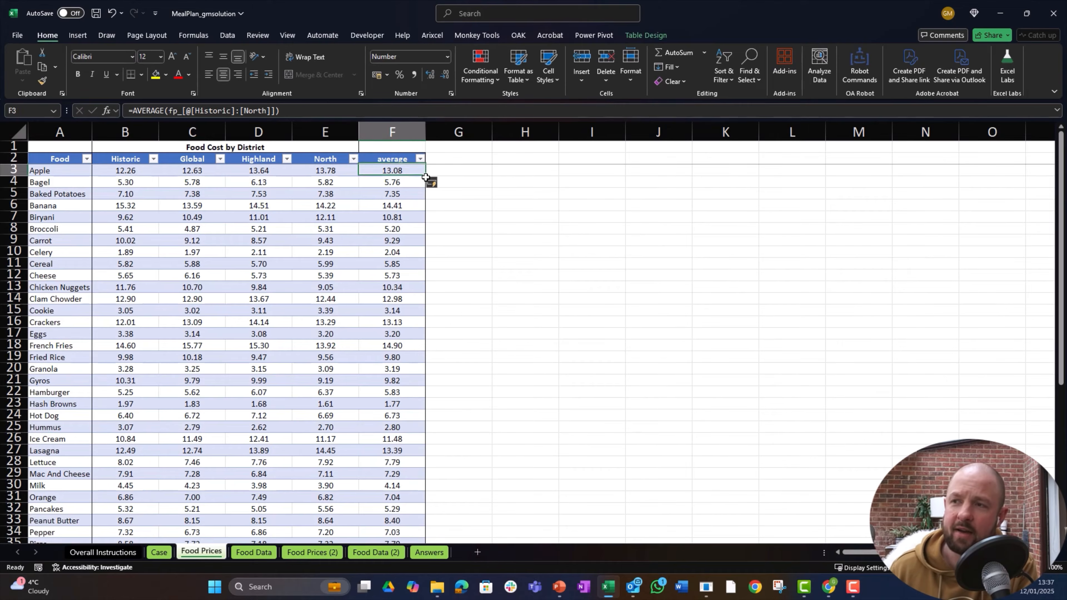
{"action": "key", "text": "ctrl+shift+Down"}
{"action": "key", "text": "Up"}
{"action": "key", "text": "Right"}
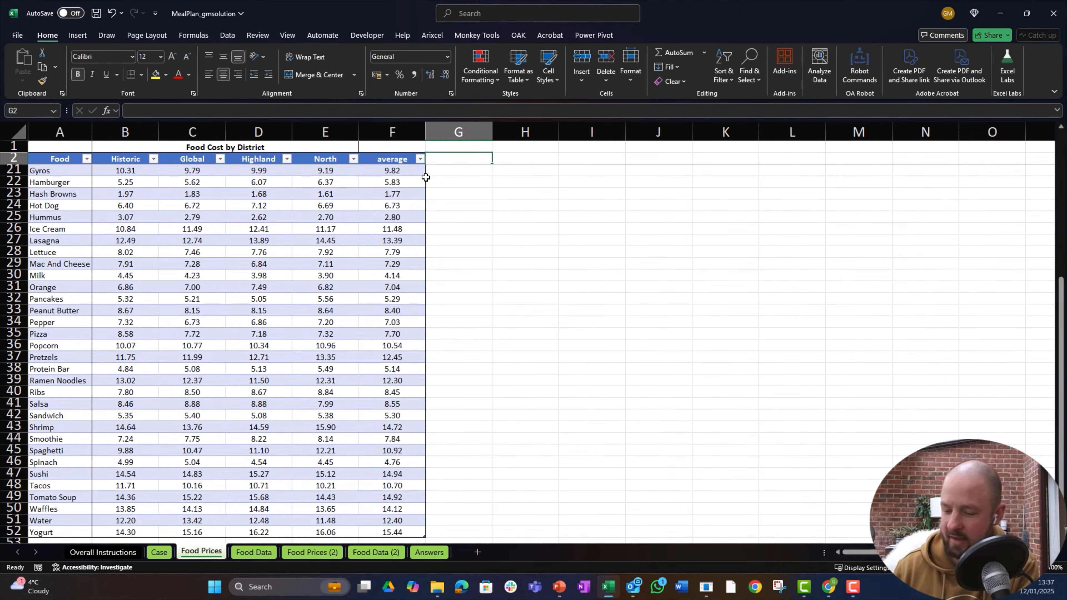
{"action": "type", "text": "rank"}
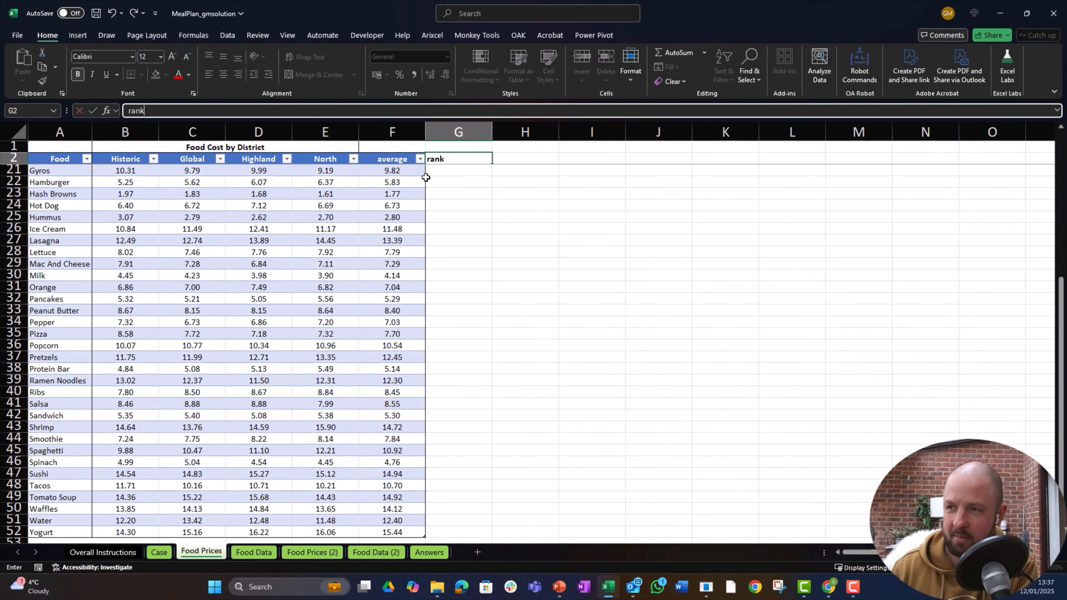
{"action": "key", "text": "Tab"}
{"action": "key", "text": "Return"}
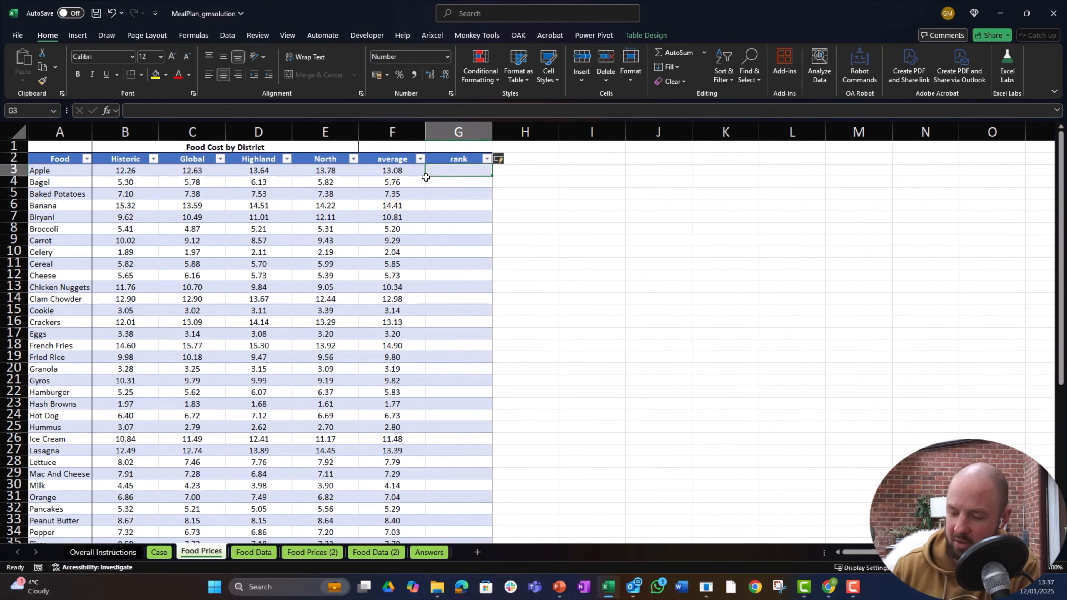
{"action": "type", "text": "=rank"}
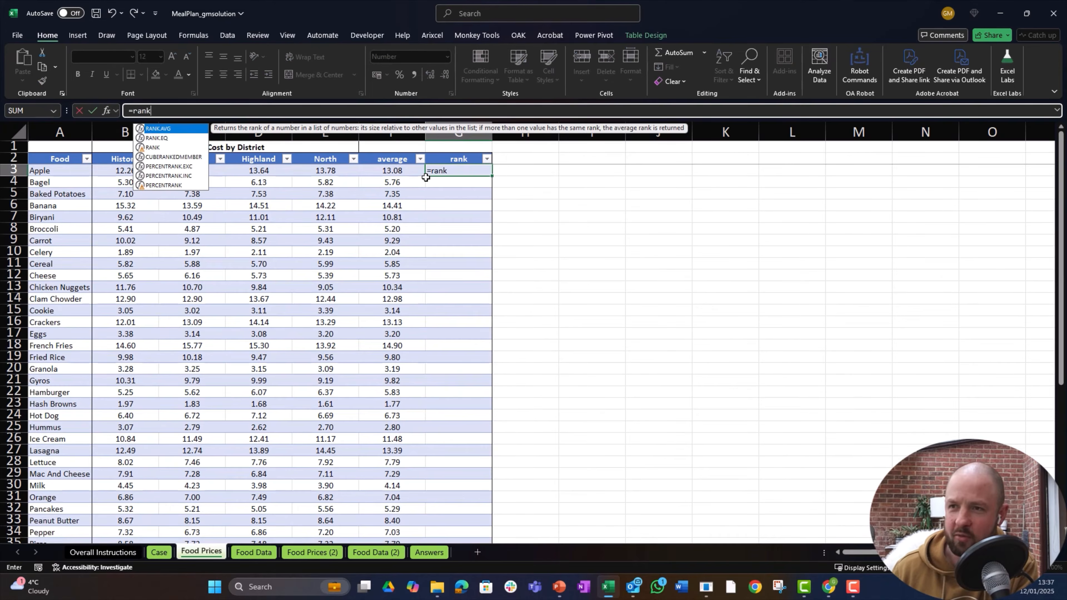
{"action": "key", "text": "Down"}
{"action": "key", "text": "Tab"}
{"action": "left_click", "coordinate": [425, 177]}
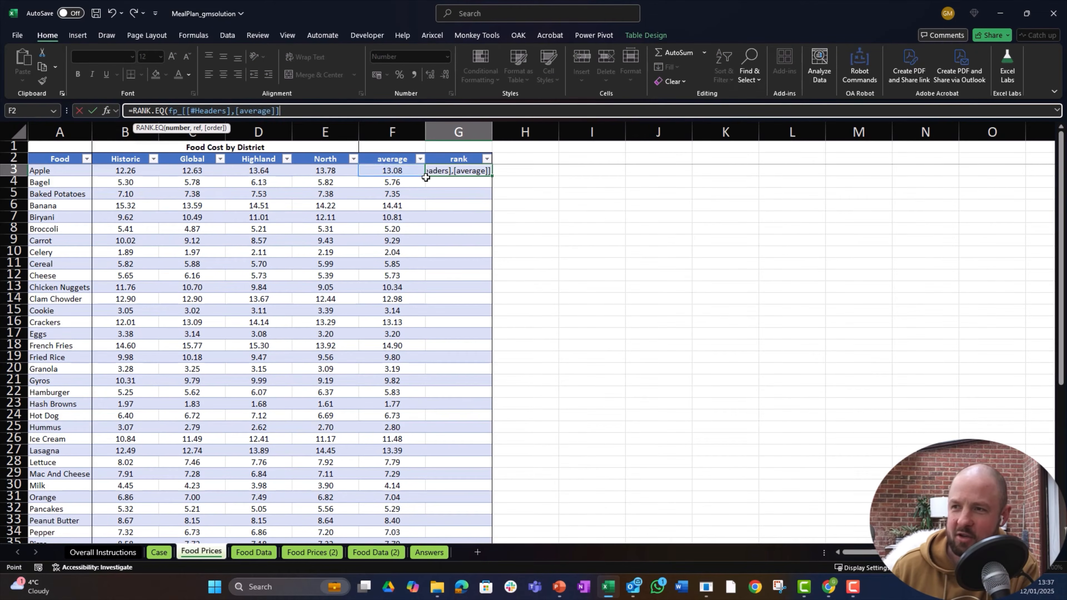
{"action": "key", "text": "ctrl+shift+Down"}
{"action": "type", "text": ","}
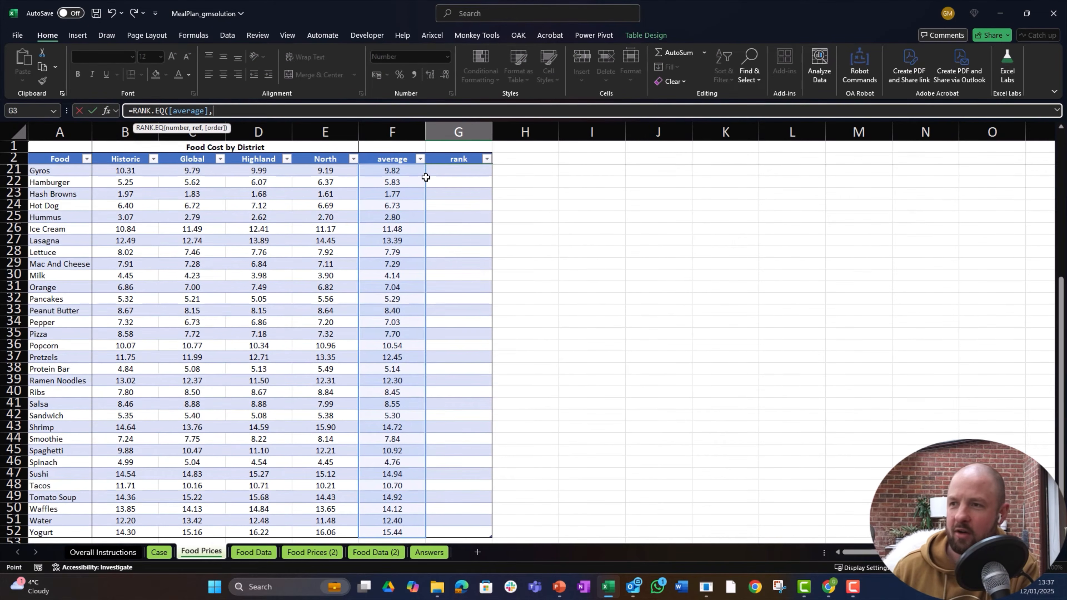
{"action": "scroll", "coordinate": [426, 177], "scroll_direction": "up", "scroll_amount": 6}
{"action": "left_click", "coordinate": [425, 177]}
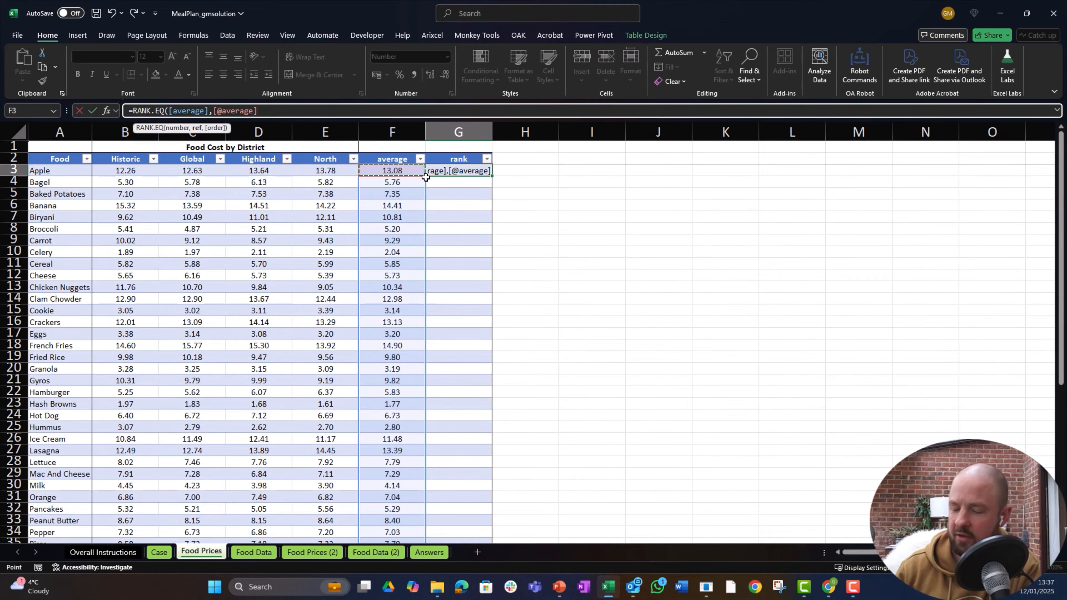
{"action": "type", "text": ")"}
{"action": "key", "text": "ctrl+Return"}
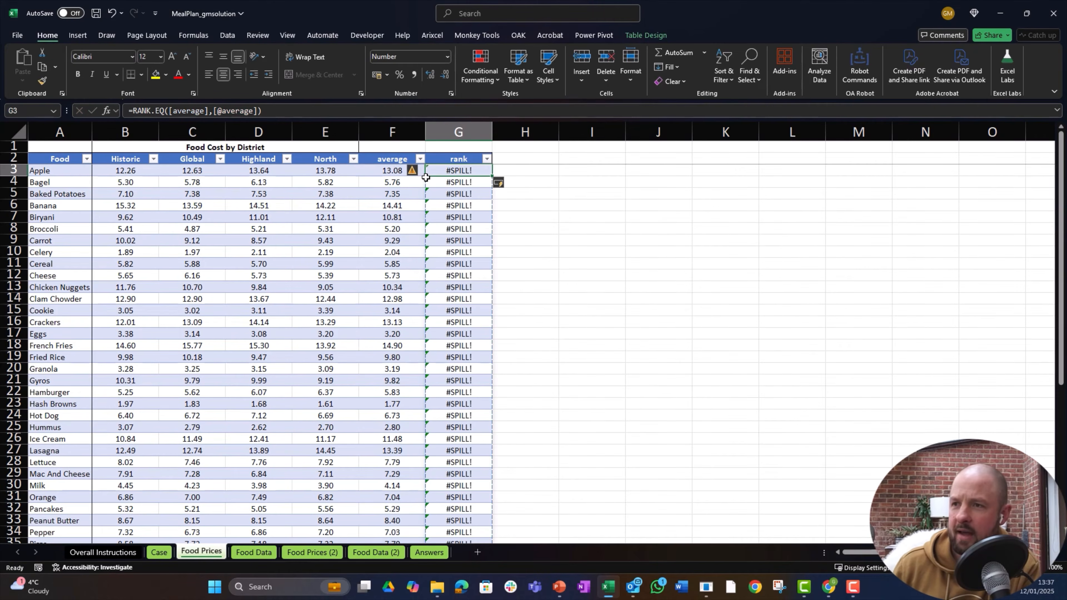
{"action": "key", "text": "F2"}
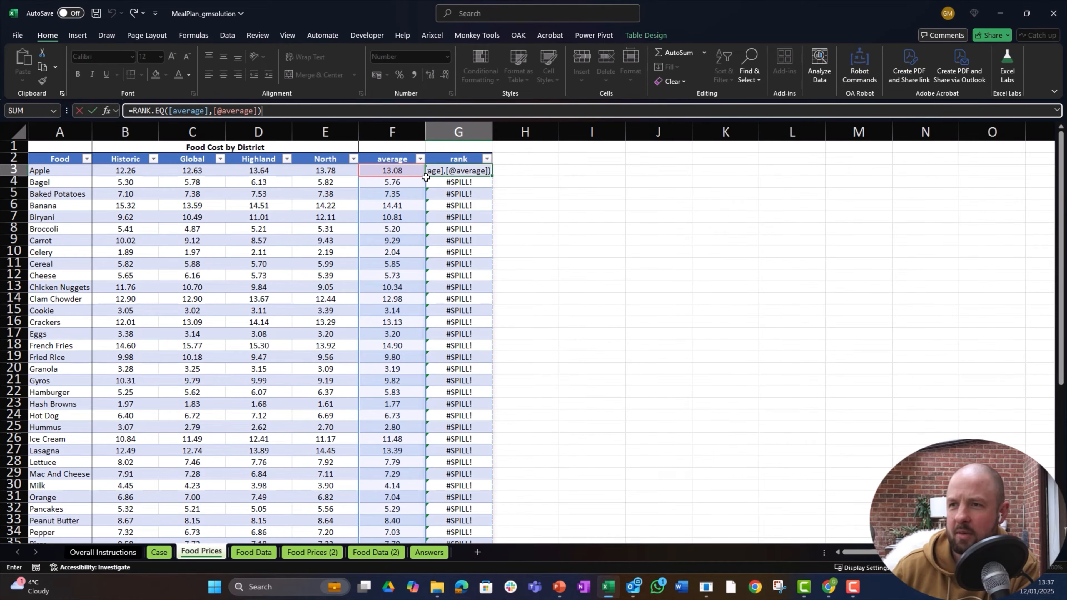
{"action": "key", "text": "BackSpace"}
{"action": "key", "text": "BackSpace"}
{"action": "key", "text": "BackSpace"}
{"action": "key", "text": "BackSpace"}
{"action": "key", "text": "BackSpace"}
{"action": "key", "text": "BackSpace"}
{"action": "key", "text": "BackSpace"}
{"action": "key", "text": "BackSpace"}
{"action": "key", "text": "BackSpace"}
{"action": "key", "text": "BackSpace"}
{"action": "key", "text": "BackSpace"}
{"action": "key", "text": "BackSpace"}
{"action": "key", "text": "BackSpace"}
{"action": "key", "text": "BackSpace"}
{"action": "key", "text": "BackSpace"}
{"action": "key", "text": "BackSpace"}
{"action": "key", "text": "BackSpace"}
{"action": "key", "text": "BackSpace"}
{"action": "key", "text": "BackSpace"}
{"action": "key", "text": "BackSpace"}
{"action": "key", "text": "BackSpace"}
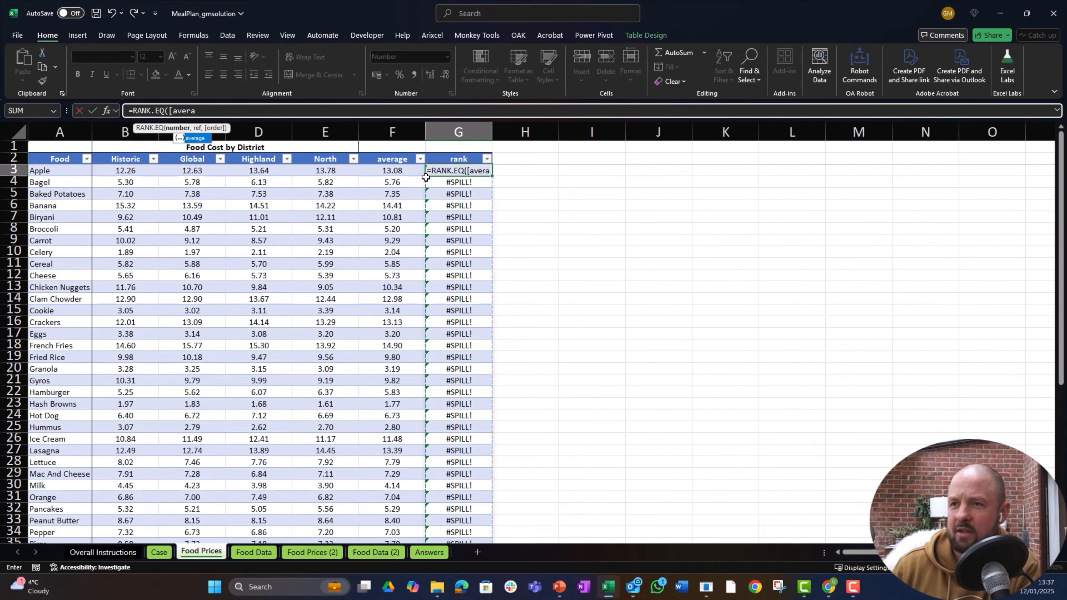
{"action": "left_click", "coordinate": [392, 170]}
{"action": "type", "text": ","}
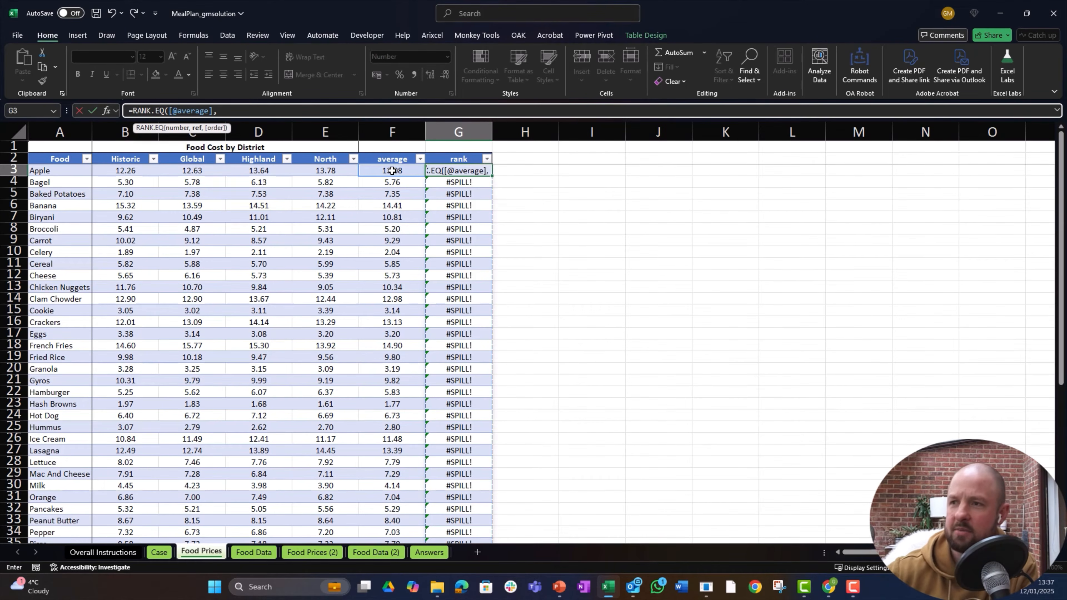
{"action": "left_click", "coordinate": [392, 170]}
{"action": "key", "text": "ctrl+shift+Down"}
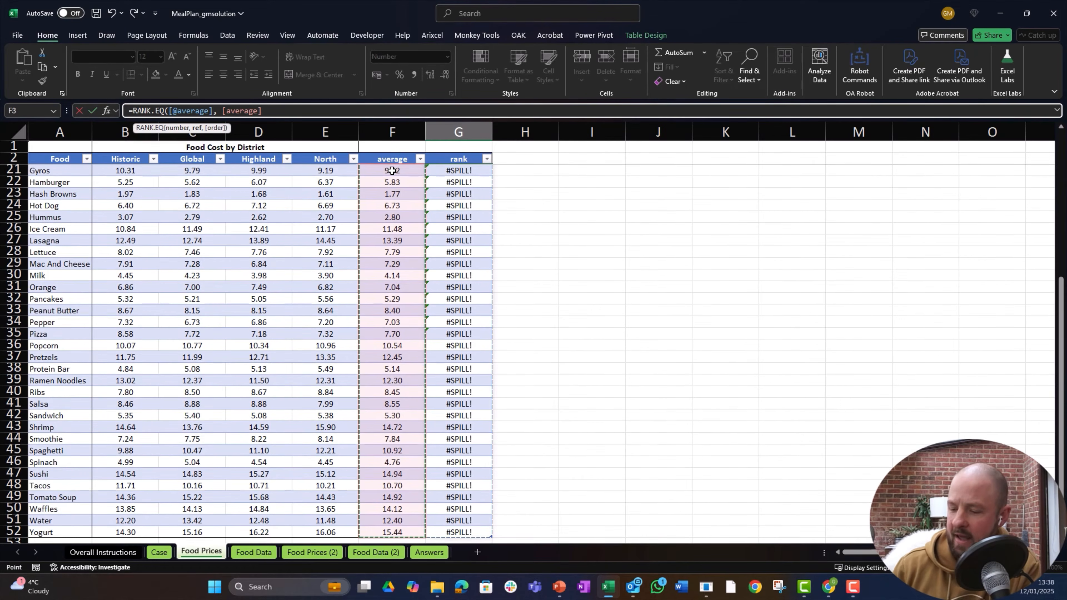
{"action": "type", "text": ")"}
{"action": "key", "text": "Return"}
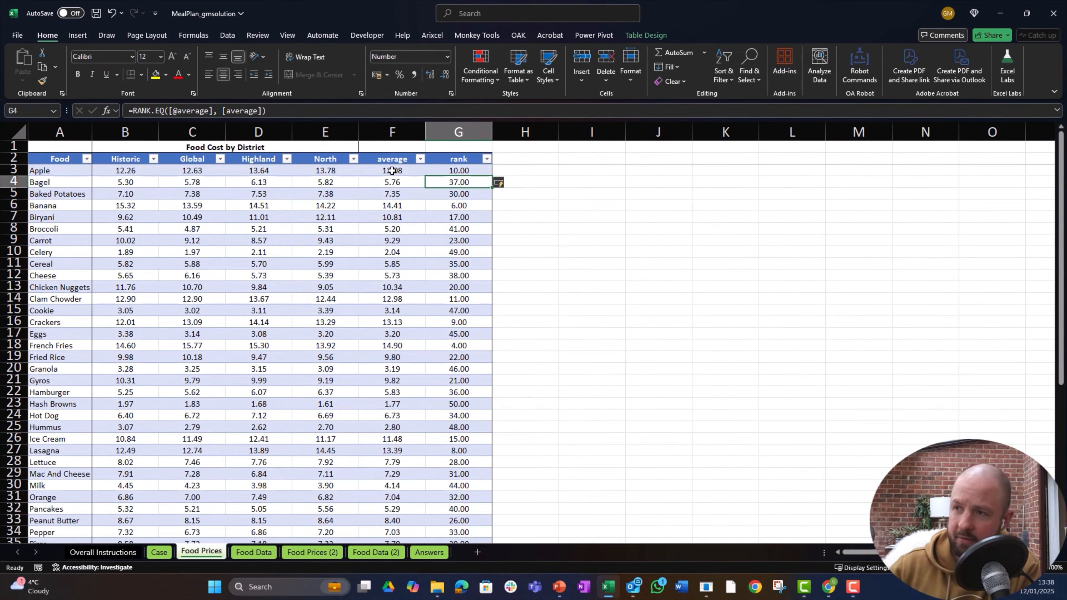
Step: Format all values in the rank column without decimal places
{"action": "key", "text": "Up"}
{"action": "key", "text": "ctrl+shift+Down"}
{"action": "key", "text": "alt+h"}
{"action": "key", "text": "9"}
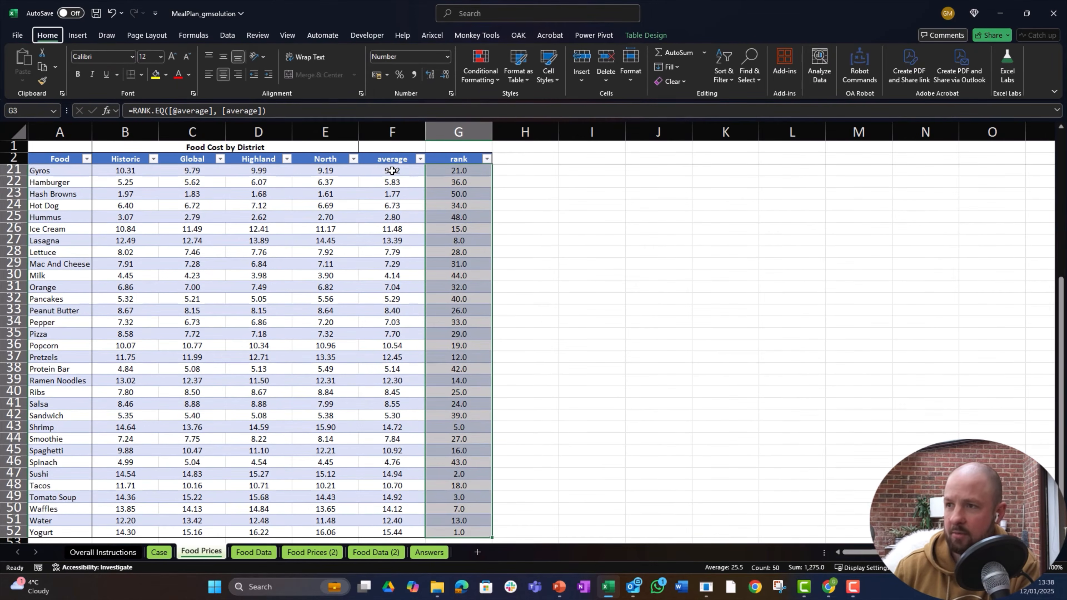
{"action": "key", "text": "alt+h"}
{"action": "key", "text": "9"}
{"action": "key", "text": "Left"}
{"action": "key", "text": "Right"}
{"action": "key", "text": "Up"}
{"action": "key", "text": "Right"}
{"action": "key", "text": "Down"}
{"action": "key", "text": "Down"}
{"action": "key", "text": "Right"}
{"action": "key", "text": "Left"}
{"action": "key", "text": "Left"}
{"action": "key", "text": "Down"}
{"action": "key", "text": "Down"}
{"action": "key", "text": "Right"}
{"action": "key", "text": "Down"}
{"action": "key", "text": "Down"}
{"action": "key", "text": "Down"}
{"action": "key", "text": "Left"}
{"action": "key", "text": "Down"}
{"action": "key", "text": "Up"}
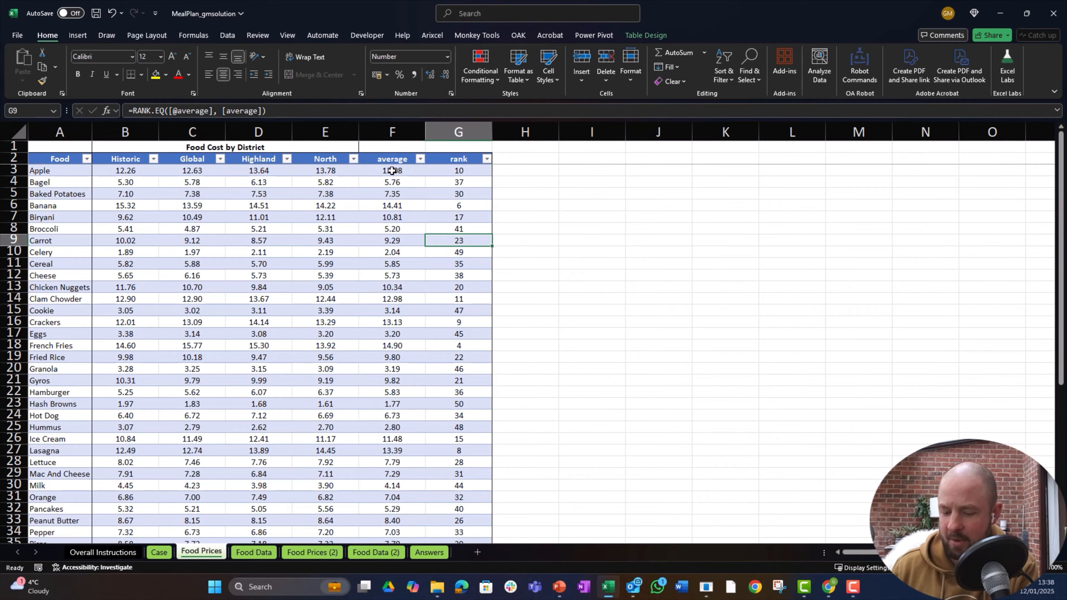
Step: Undo the rank formatting and formulas and remove the rank column from the food price table
{"action": "key", "text": "ctrl+z"}
{"action": "key", "text": "ctrl+z"}
{"action": "key", "text": "ctrl+z"}
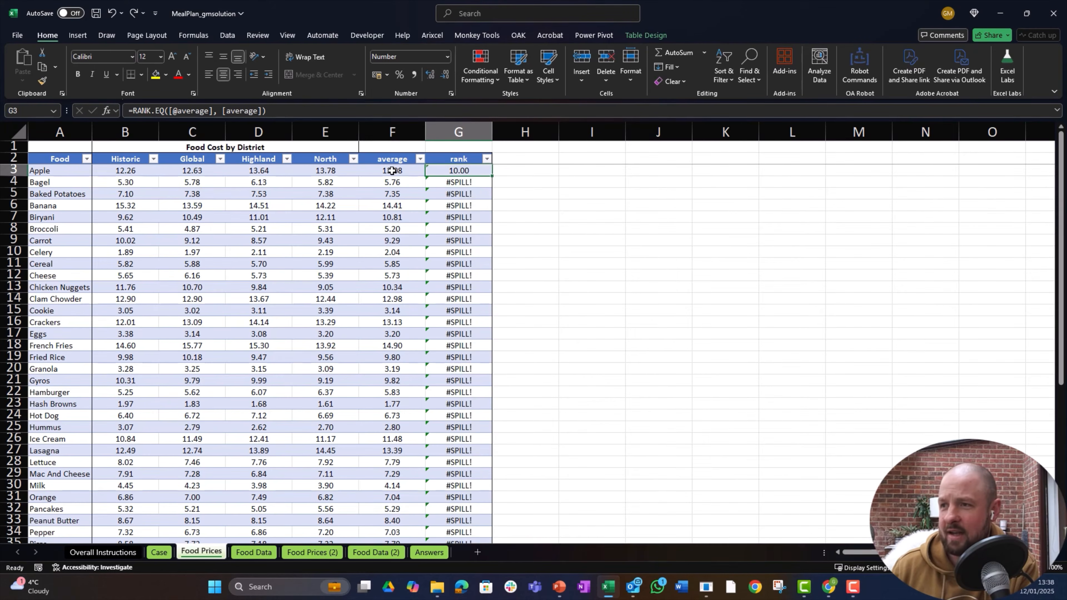
{"action": "key", "text": "ctrl+z"}
{"action": "key", "text": "Delete"}
Step: Begin an XLOOKUP formula in cell H4 of Food Prices with lookup value 1000000 and fp_[average] as the lookup array
{"action": "key", "text": "Right"}
{"action": "key", "text": "Down"}
{"action": "key", "text": "Down"}
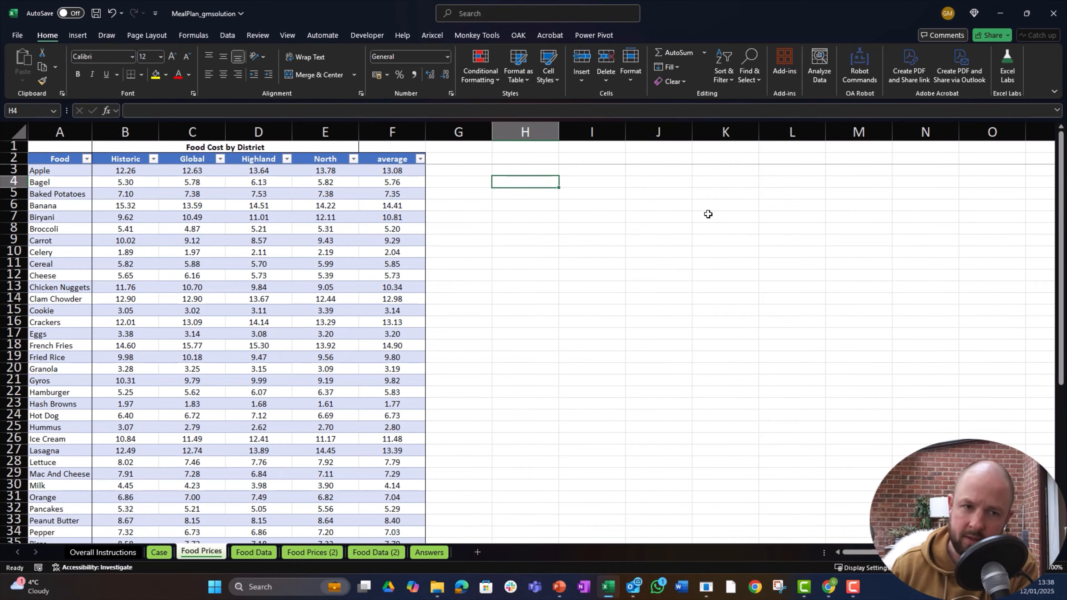
{"action": "type", "text": "=xl"}
{"action": "key", "text": "Tab"}
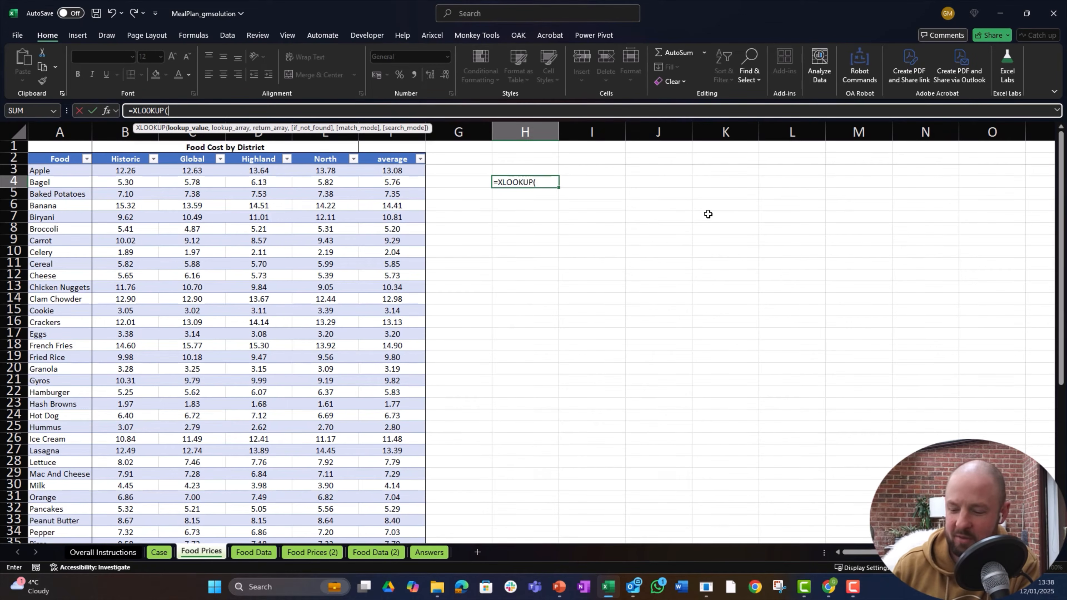
{"action": "type", "text": "000000"}
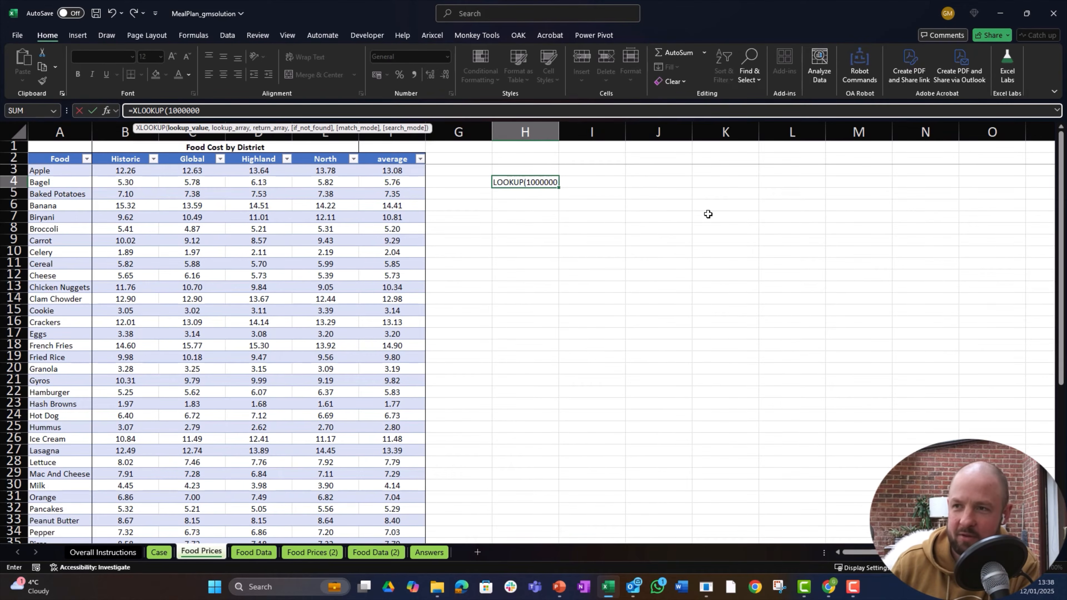
{"action": "type", "text": ","}
{"action": "key", "text": "Left"}
{"action": "key", "text": "Left"}
{"action": "key", "text": "Up"}
{"action": "key", "text": "Up"}
{"action": "key", "text": "Down"}
{"action": "key", "text": "ctrl+shift+Down"}
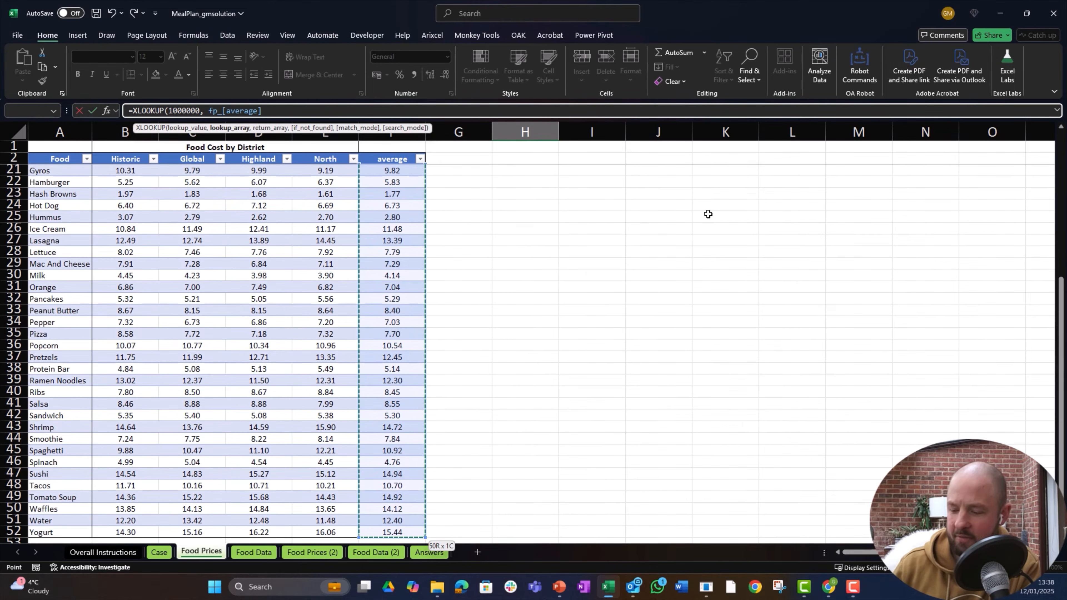
Step: Complete the XLOOKUP with fp_[Food] as the return array, no if-not-found value and match mode -1
{"action": "type", "text": ","}
{"action": "key", "text": "Left"}
{"action": "key", "text": "Left"}
{"action": "key", "text": "ctrl+Left"}
{"action": "key", "text": "ctrl+Up"}
{"action": "key", "text": "Down"}
{"action": "key", "text": "Down"}
{"action": "key", "text": "Up"}
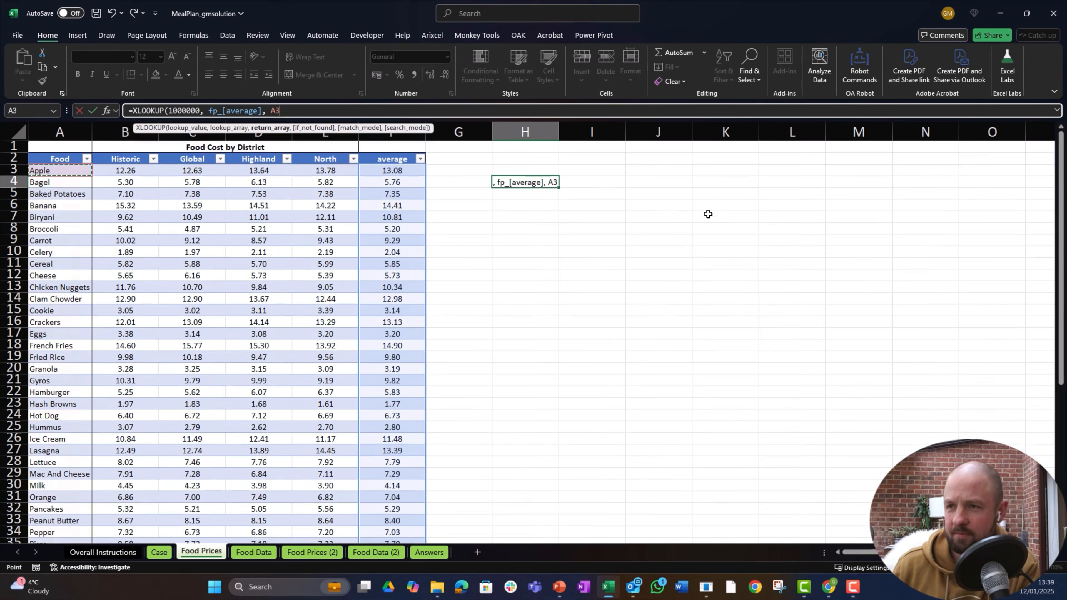
{"action": "key", "text": "ctrl+shift+Down"}
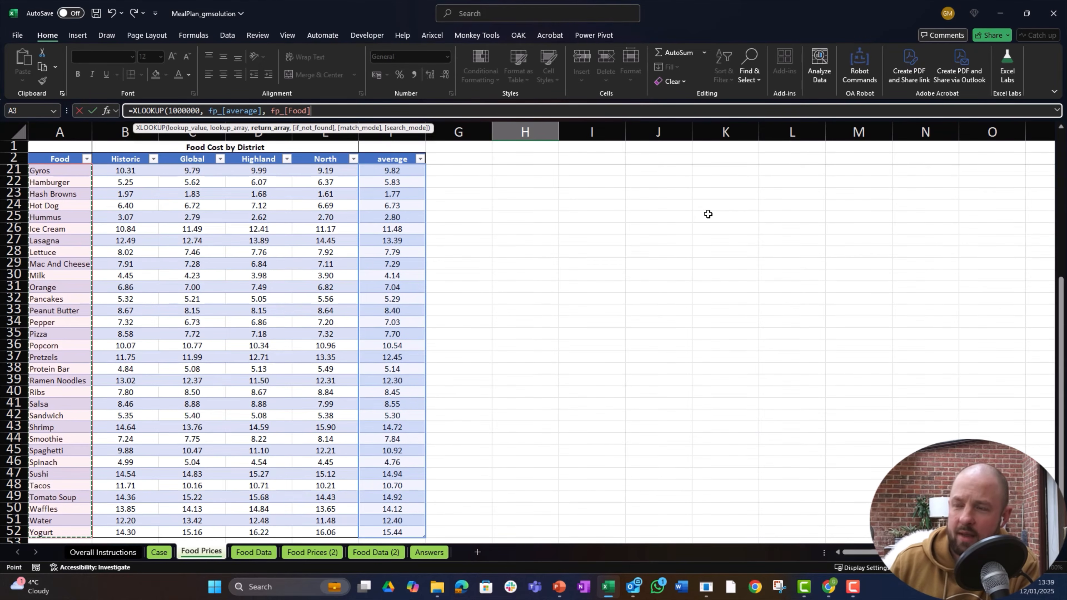
{"action": "type", "text": ",,"}
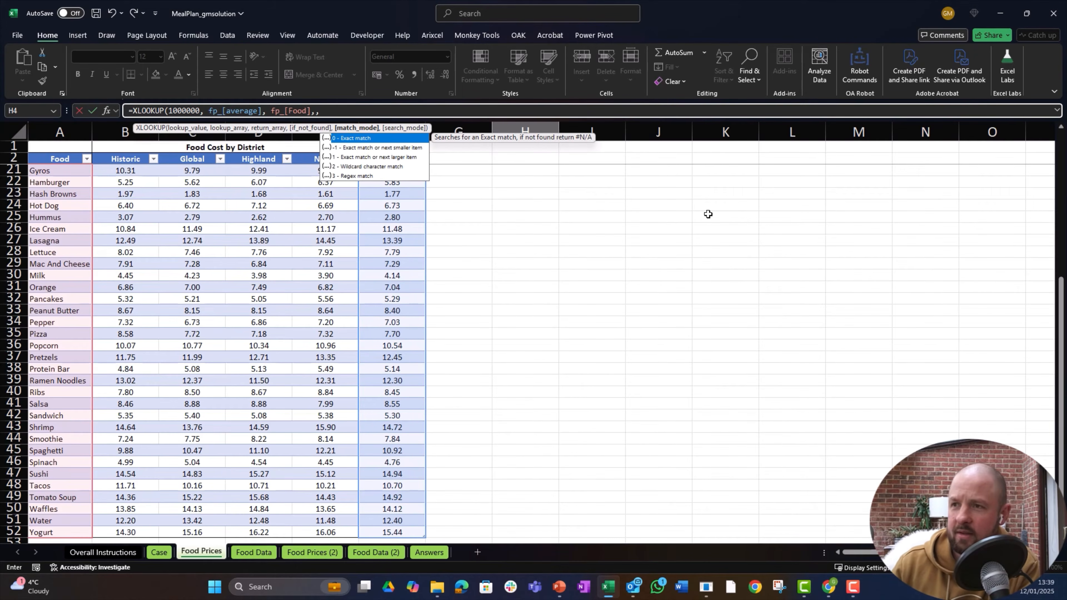
{"action": "type", "text": "-1)"}
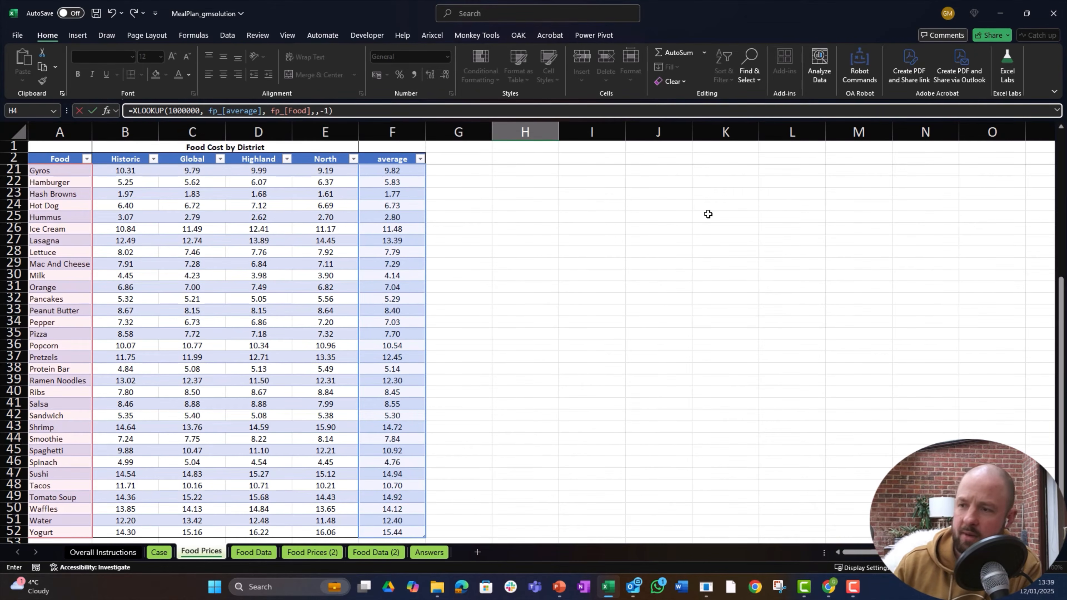
{"action": "key", "text": "shift+Return"}
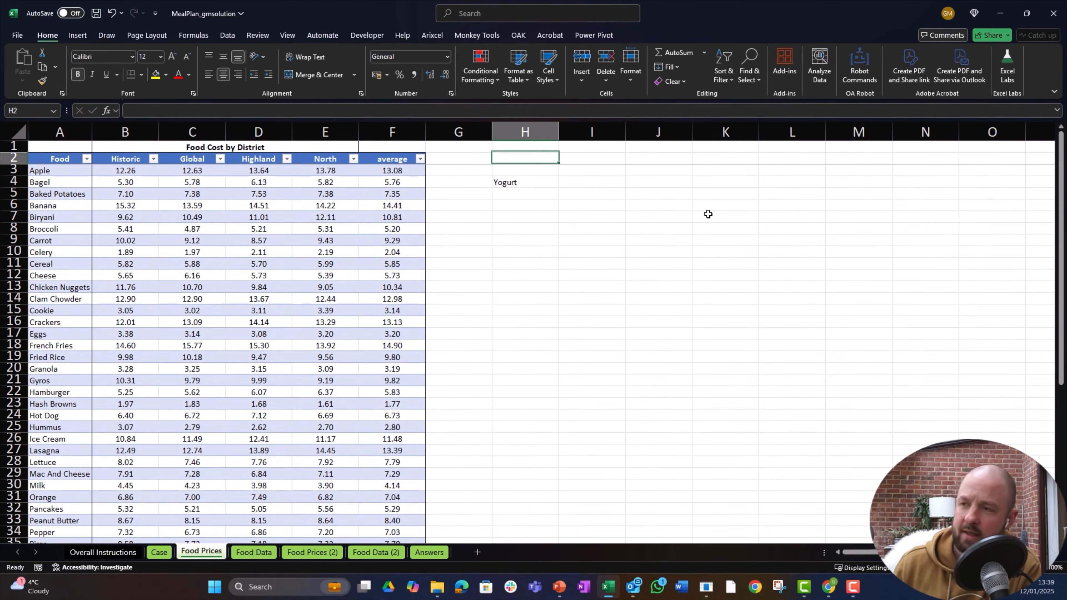
Step: Copy the XLOOKUP result from H4 and paste it as a value into the Bonus 1 answer cell E25 on the Case sheet
{"action": "key", "text": "Down"}
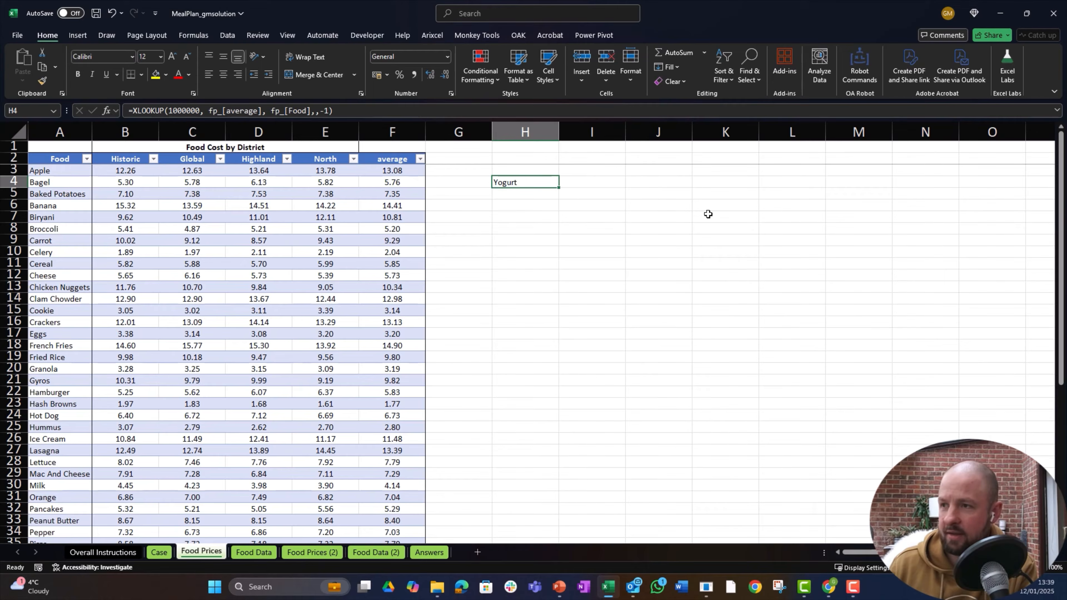
{"action": "key", "text": "ctrl+c"}
{"action": "key", "text": "ctrl+Page_Up"}
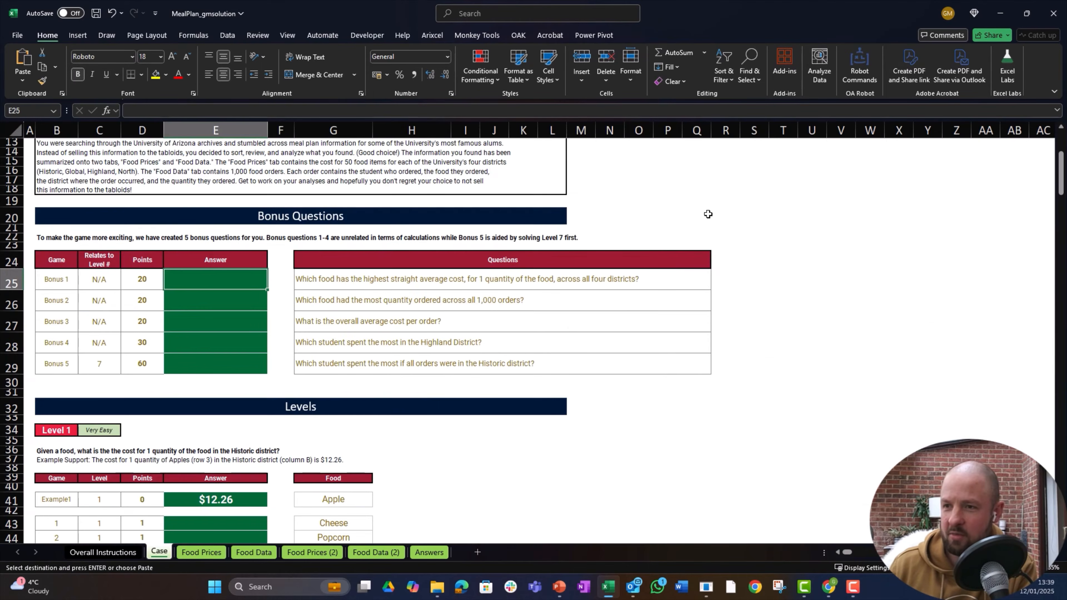
{"action": "key", "text": "ctrl+alt+v"}
{"action": "key", "text": "v"}
{"action": "key", "text": "Return"}
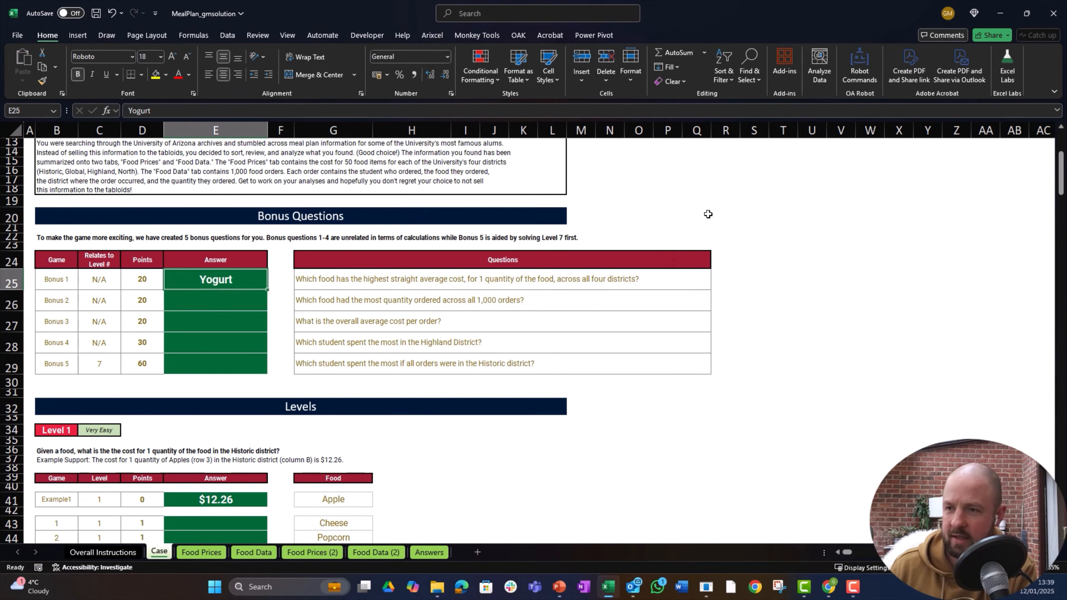
Step: Check the Bonus 1 answer against the Answers sheet and return to the Case sheet
{"action": "key", "text": "ctrl+Page_Down"}
{"action": "key", "text": "ctrl+Page_Down"}
{"action": "key", "text": "ctrl+Page_Down"}
{"action": "key", "text": "ctrl+Page_Down"}
{"action": "key", "text": "ctrl+Page_Down"}
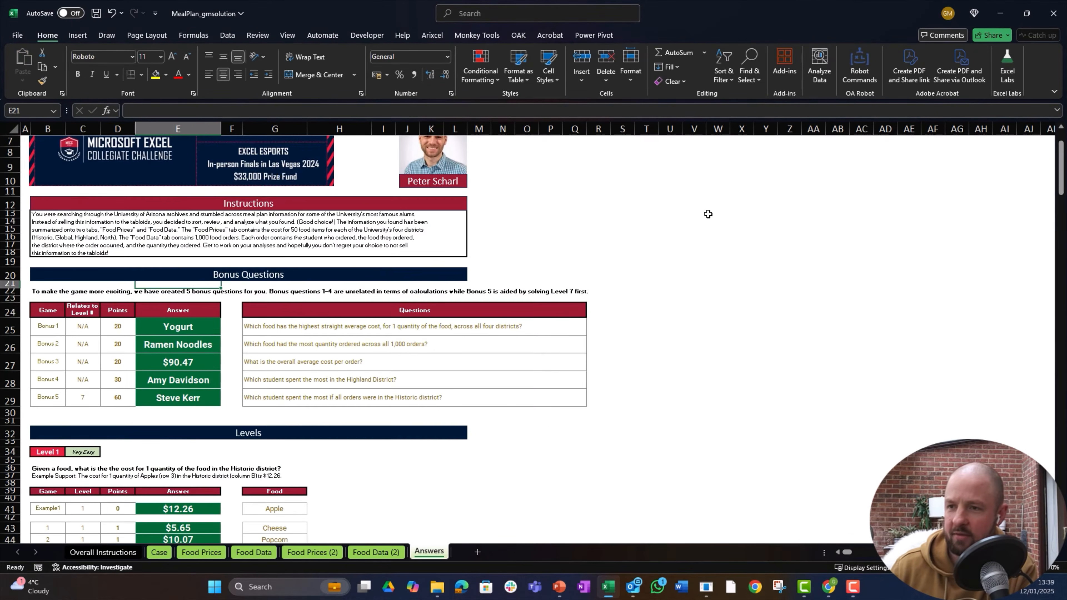
{"action": "key", "text": "ctrl+Page_Up"}
{"action": "key", "text": "ctrl+Page_Up"}
{"action": "key", "text": "ctrl+Page_Up"}
{"action": "key", "text": "ctrl+Page_Up"}
{"action": "key", "text": "ctrl+Page_Up"}
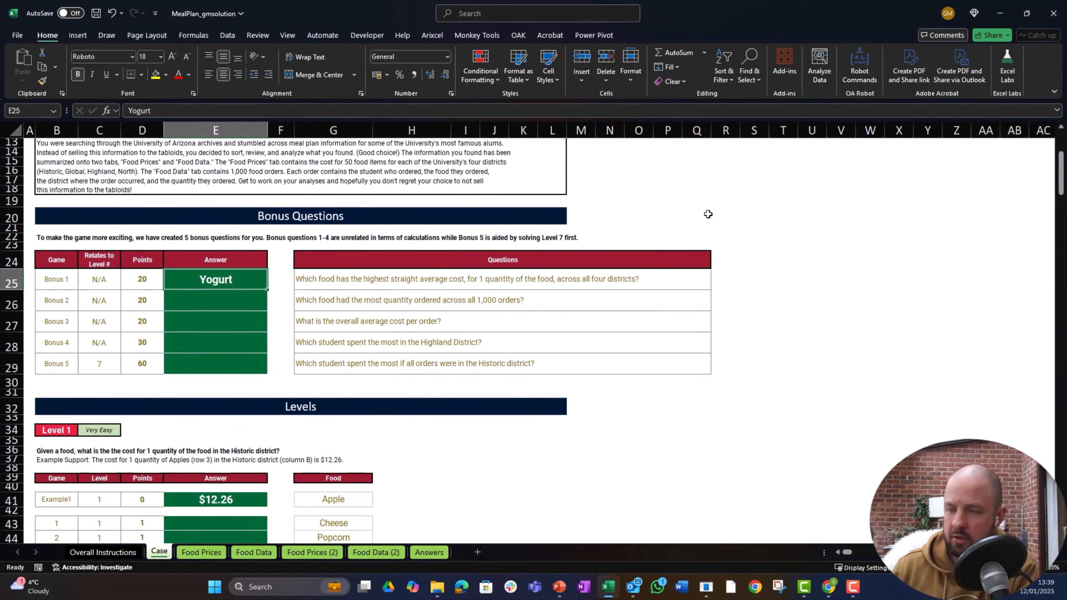
{"action": "key", "text": "ctrl+Page_Down"}
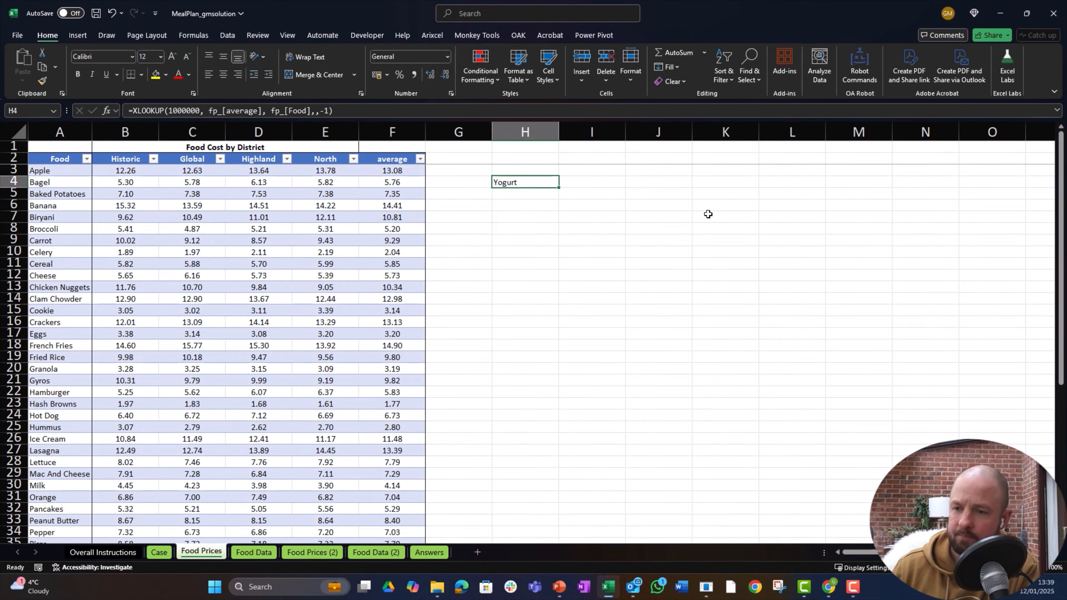
{"action": "key", "text": "ctrl+Page_Up"}
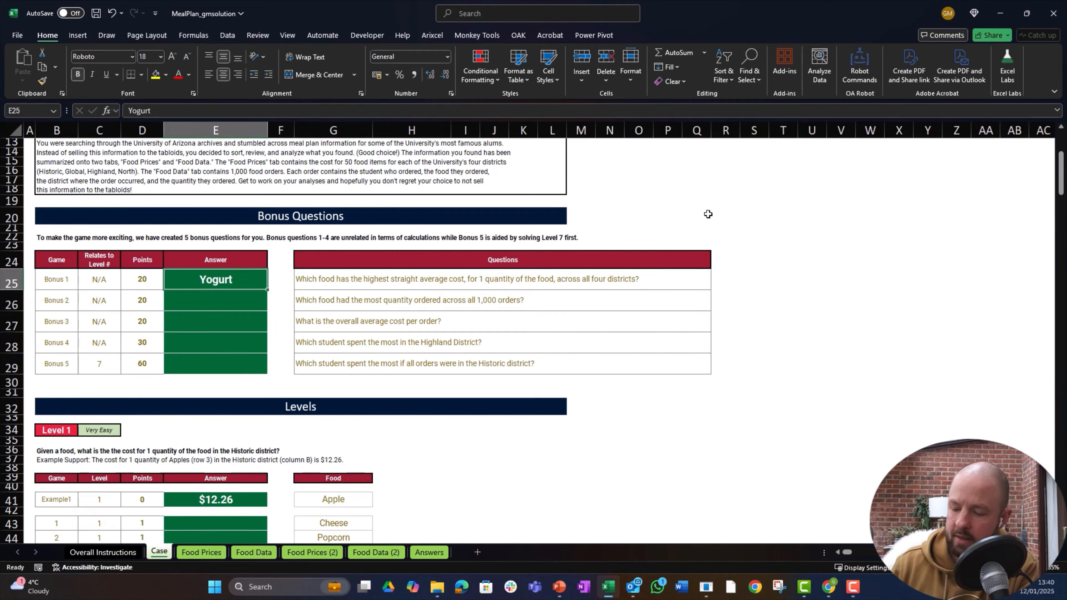
Step: Begin a BYROW formula in the Bonus 1 answer cell E25 with fp_[[Historic]:[North]] from Food Prices as the array
{"action": "type", "text": "="}
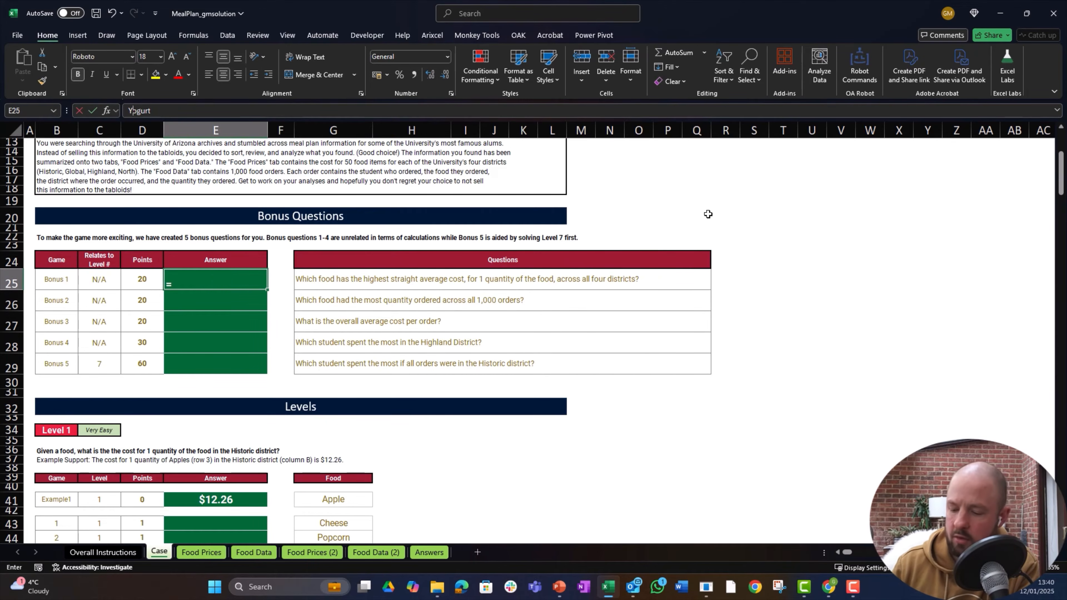
{"action": "type", "text": "byr"}
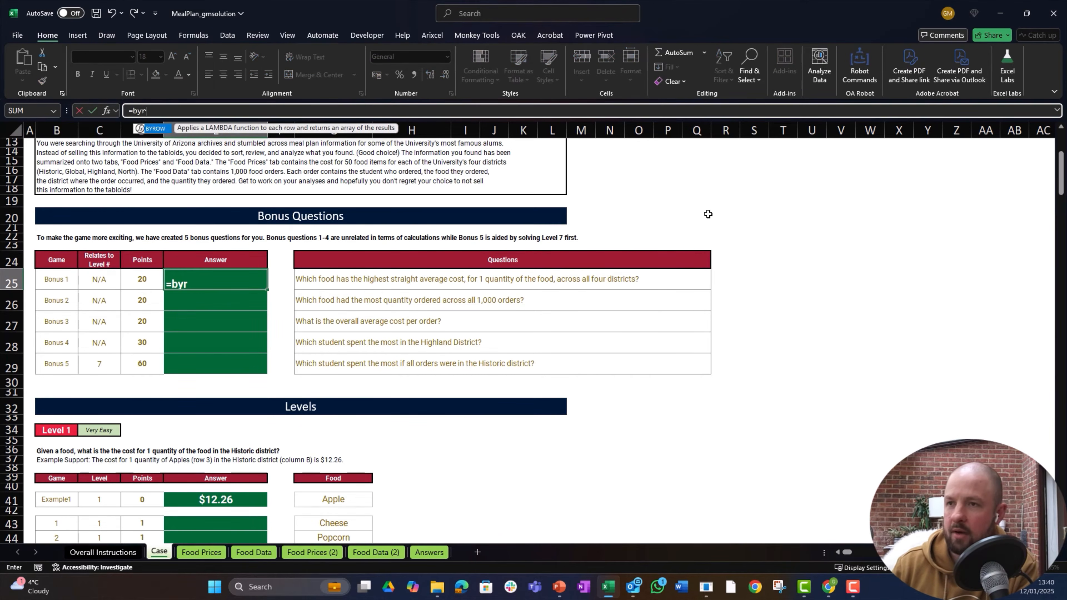
{"action": "type", "text": "ow"}
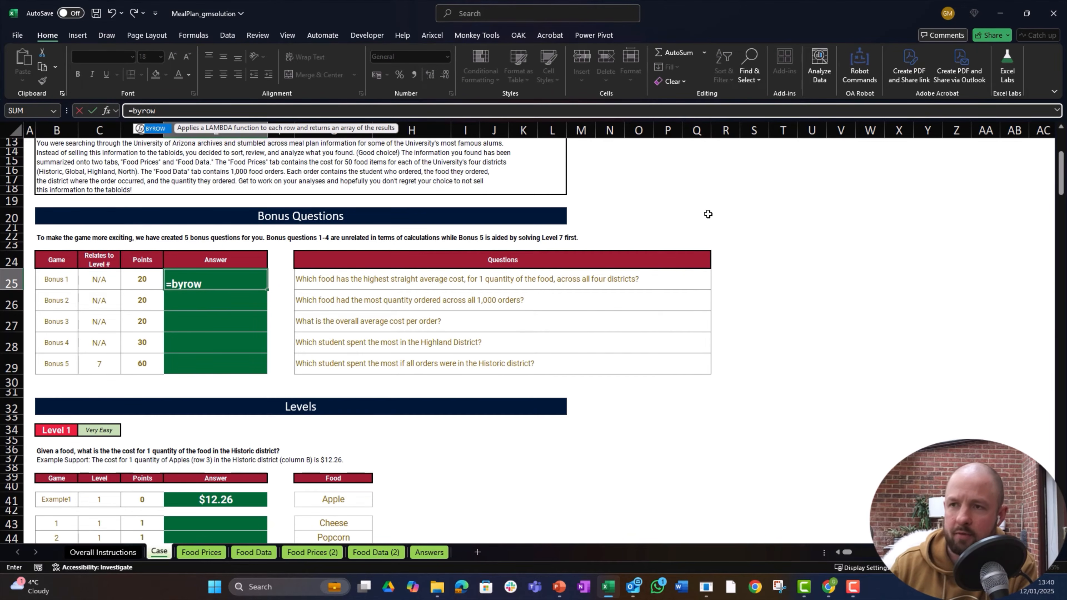
{"action": "type", "text": "("}
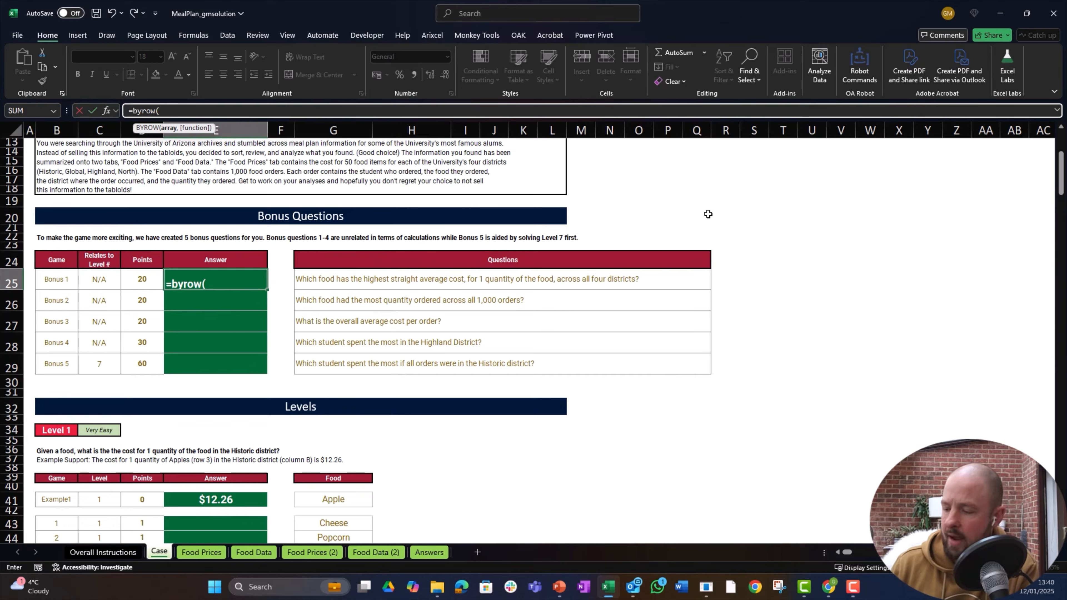
{"action": "key", "text": "ctrl+Page_Down"}
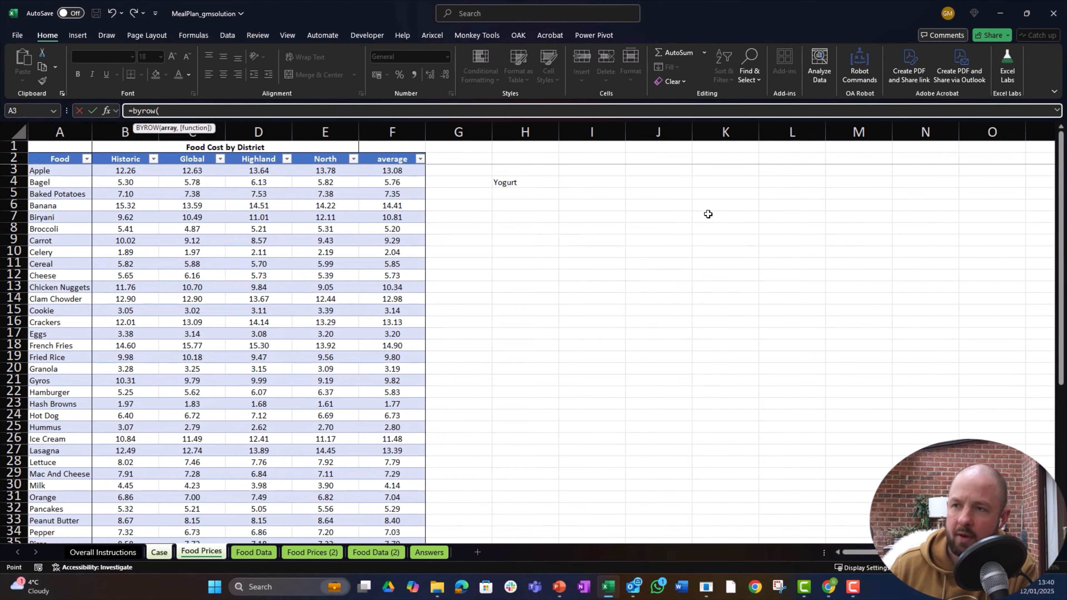
{"action": "key", "text": "Right"}
{"action": "key", "text": "Right"}
{"action": "key", "text": "Right"}
{"action": "key", "text": "Right"}
{"action": "key", "text": "Right"}
{"action": "key", "text": "Left"}
{"action": "key", "text": "Left"}
{"action": "key", "text": "Left"}
{"action": "key", "text": "Left"}
{"action": "key", "text": "shift+Right"}
{"action": "key", "text": "shift+Right"}
{"action": "key", "text": "shift+Right"}
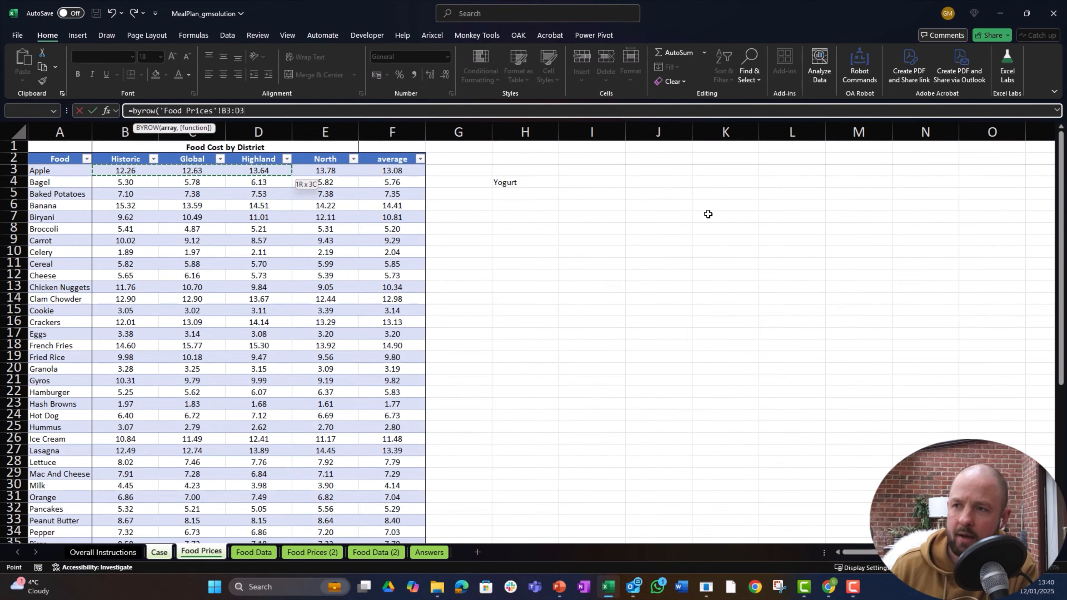
{"action": "key", "text": "ctrl+shift+Down"}
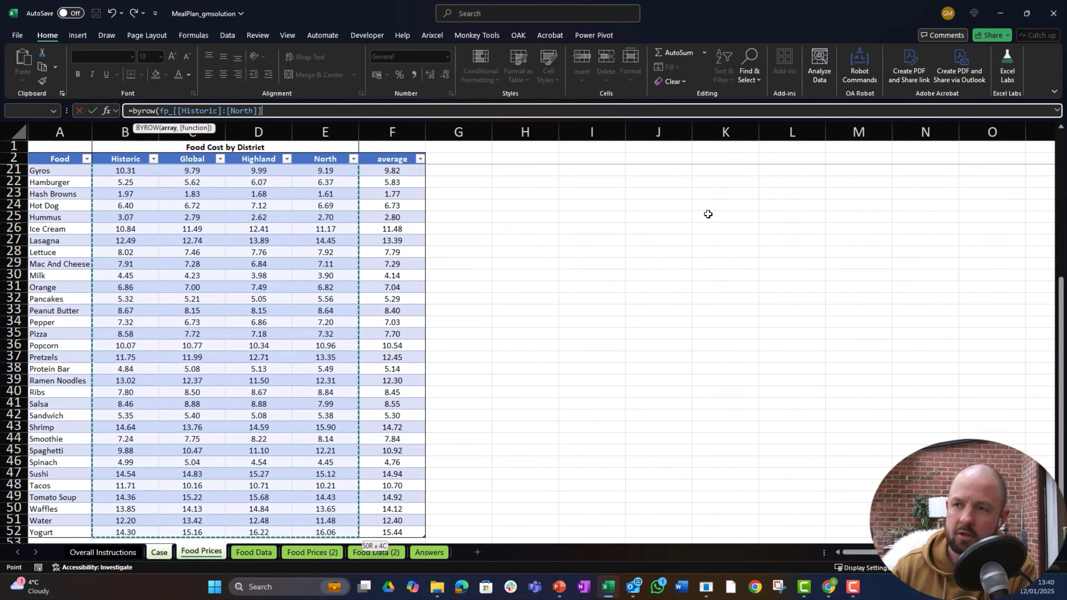
Step: Complete the BYROW formula with AVERAGE as its row function and enter it in E25
{"action": "type", "text": ", aver"}
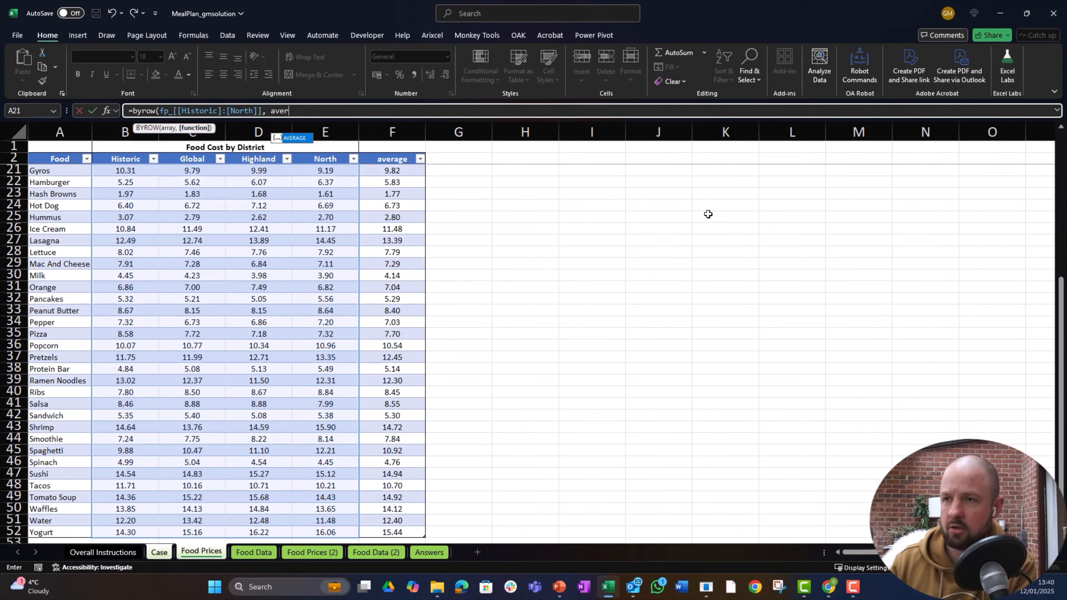
{"action": "key", "text": "Tab"}
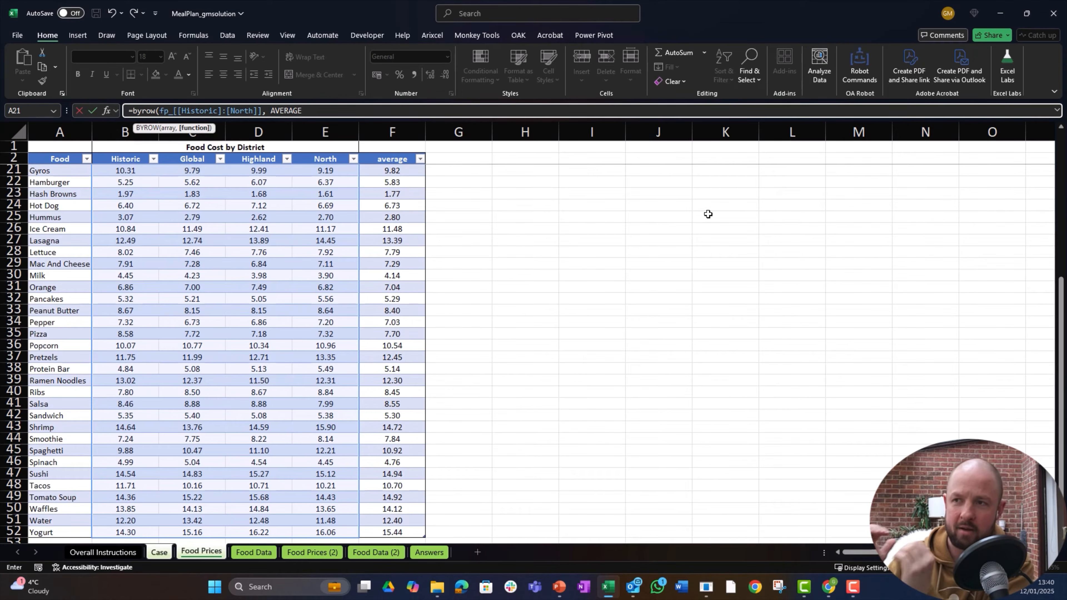
{"action": "type", "text": ")"}
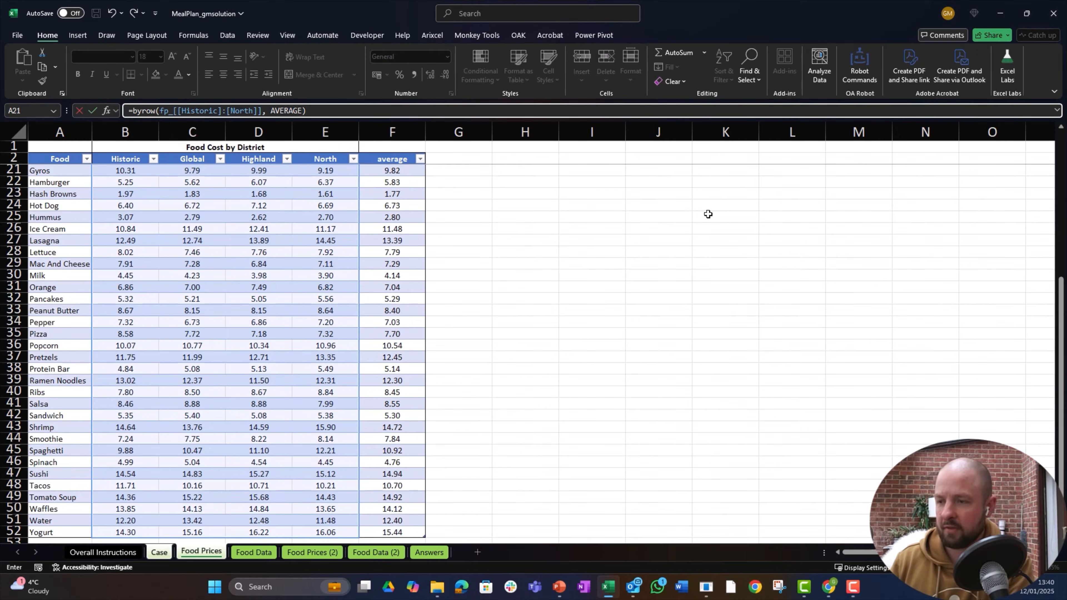
{"action": "key", "text": "Return"}
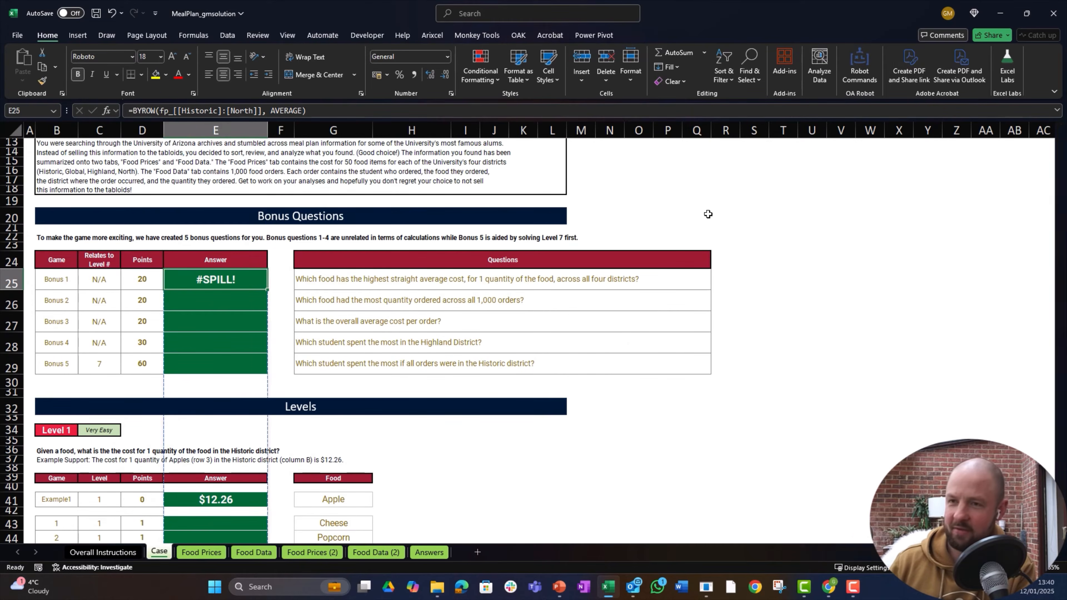
{"action": "key", "text": "ctrl+Page_Down"}
{"action": "key", "text": "ctrl+Page_Up"}
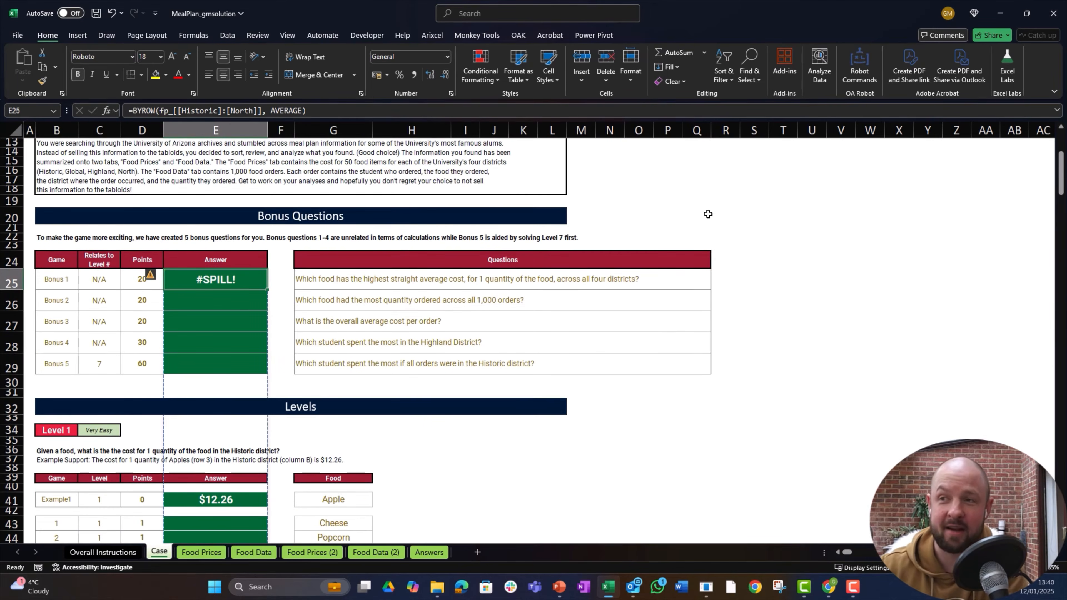
Step: Wrap the BYROW formula in E25 in an XLOOKUP with lookup value 1000000, keeping BYROW as the lookup array
{"action": "left_click", "coordinate": [131, 110]}
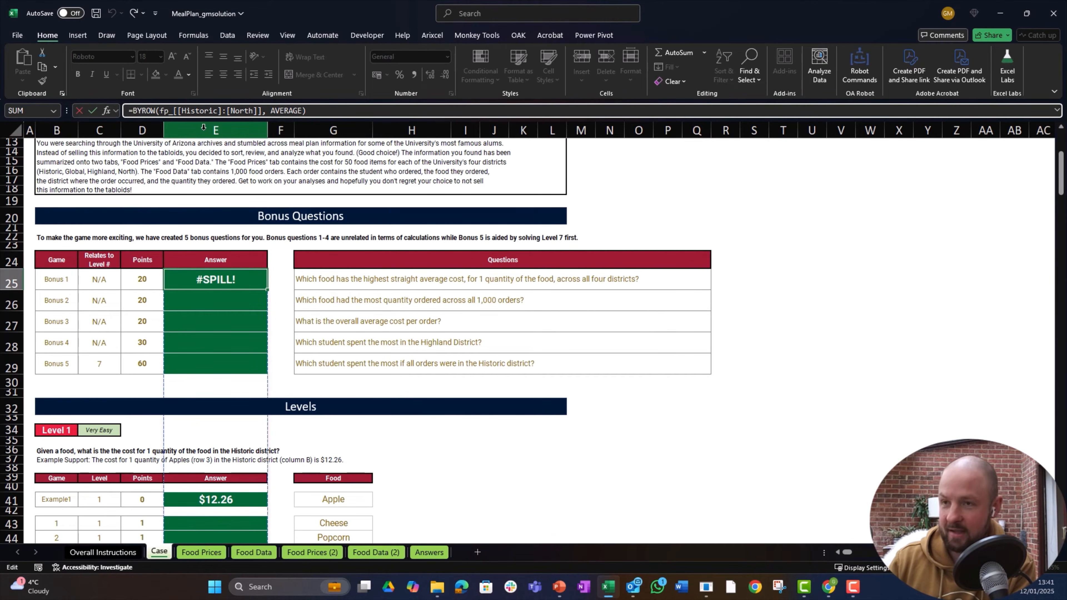
{"action": "type", "text": "xl"}
{"action": "key", "text": "Tab"}
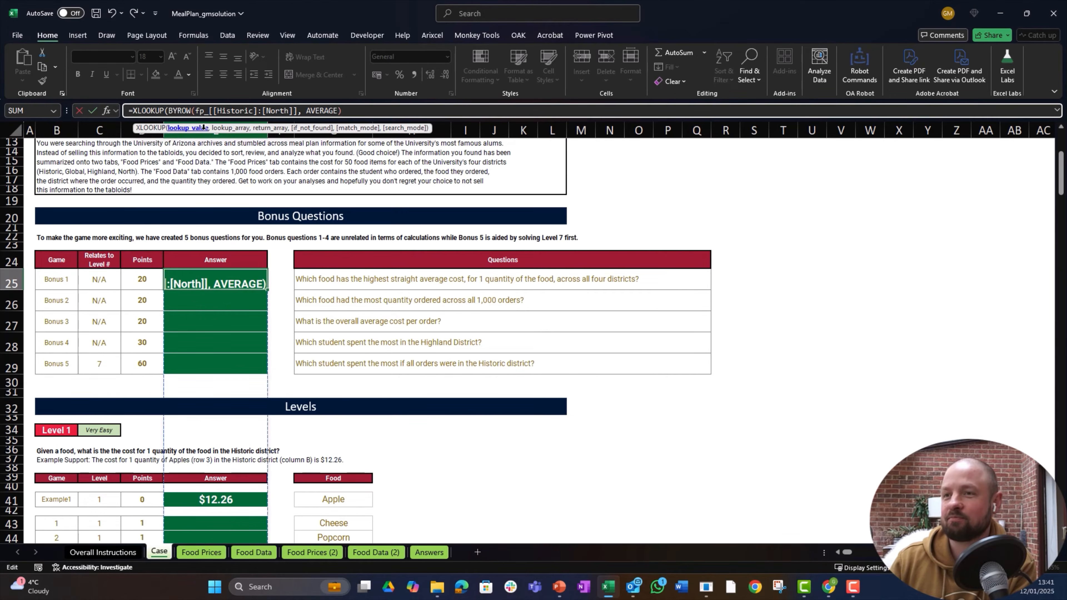
{"action": "type", "text": "100000"}
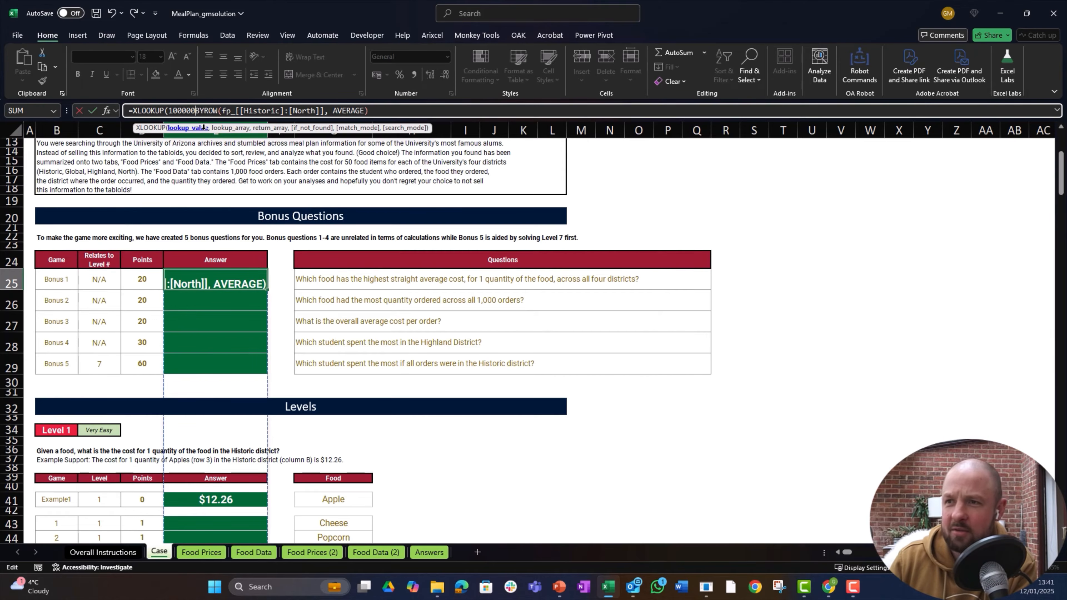
{"action": "type", "text": "0,"}
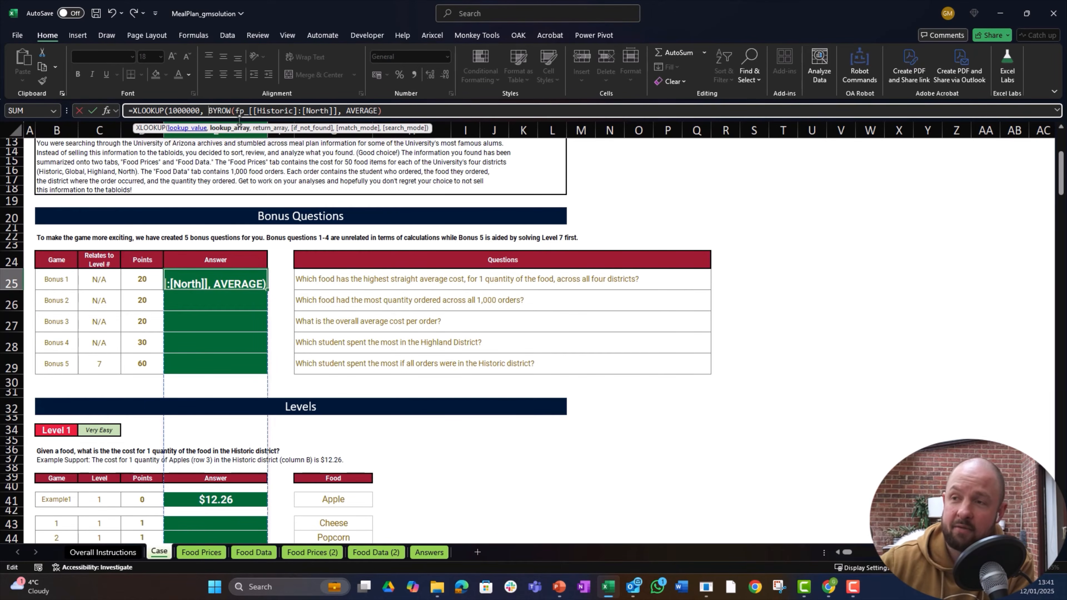
Step: Complete the XLOOKUP in E25 with fp_[Food] as the return array, no if-not-found value and match mode -1
{"action": "left_click", "coordinate": [396, 112]}
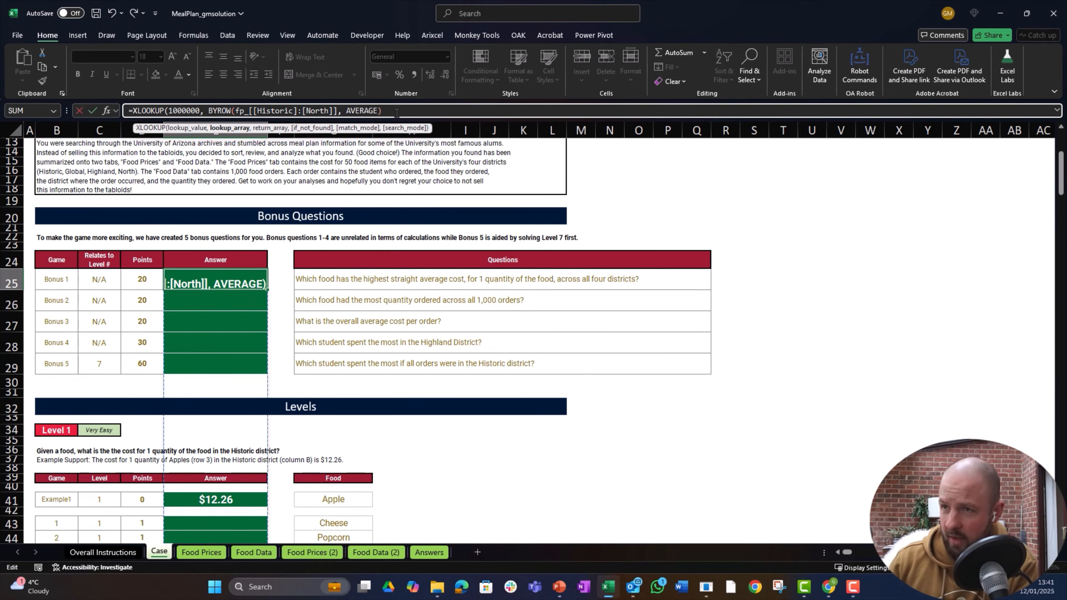
{"action": "type", "text": ", "}
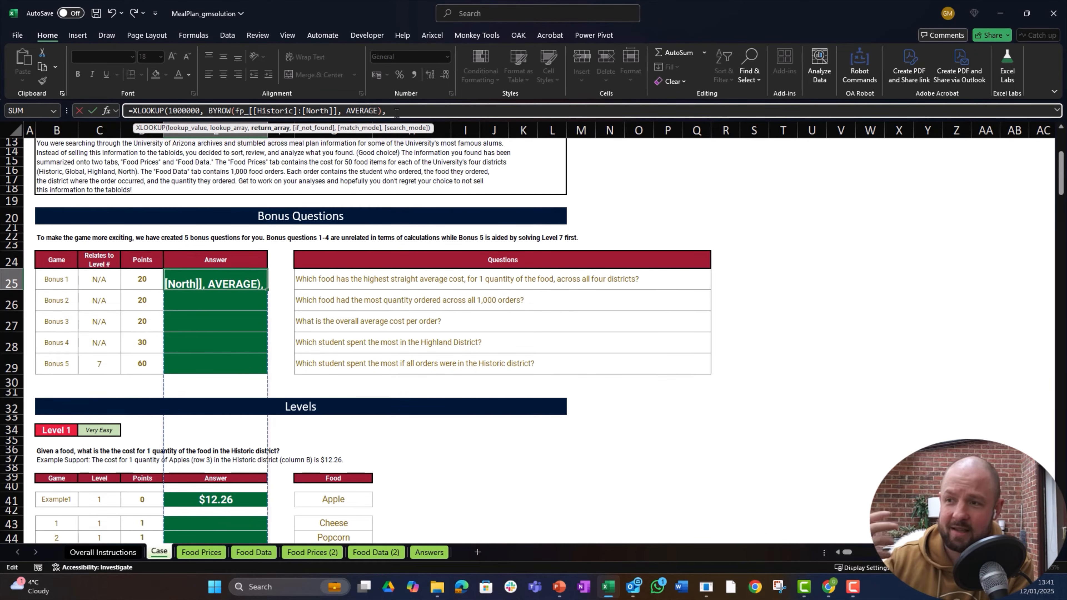
{"action": "type", "text": "fp"}
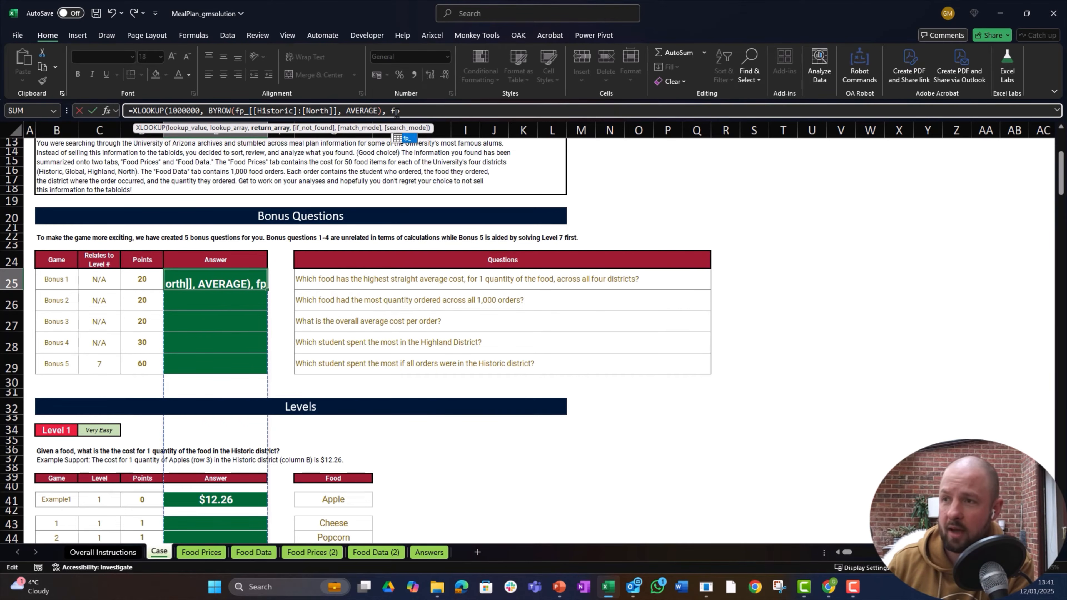
{"action": "type", "text": "_"}
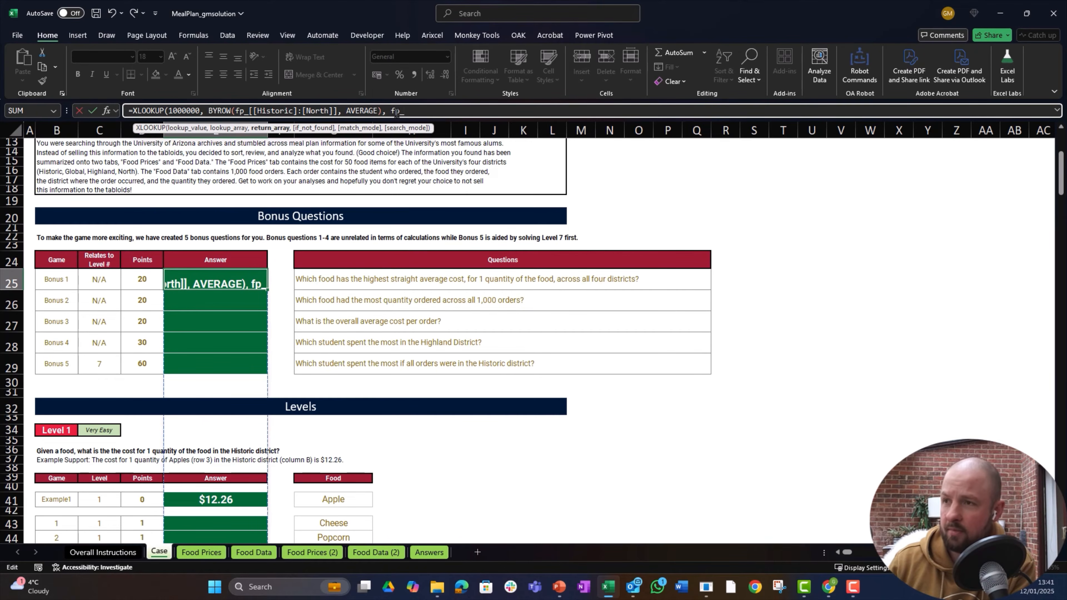
{"action": "type", "text": "["}
{"action": "key", "text": "Tab"}
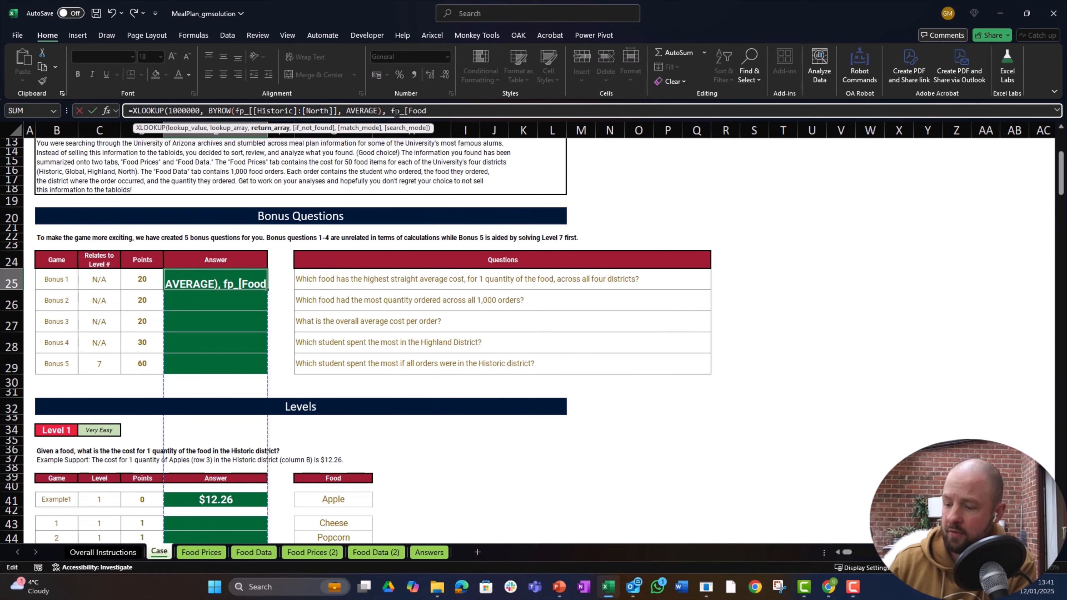
{"action": "type", "text": "],,"}
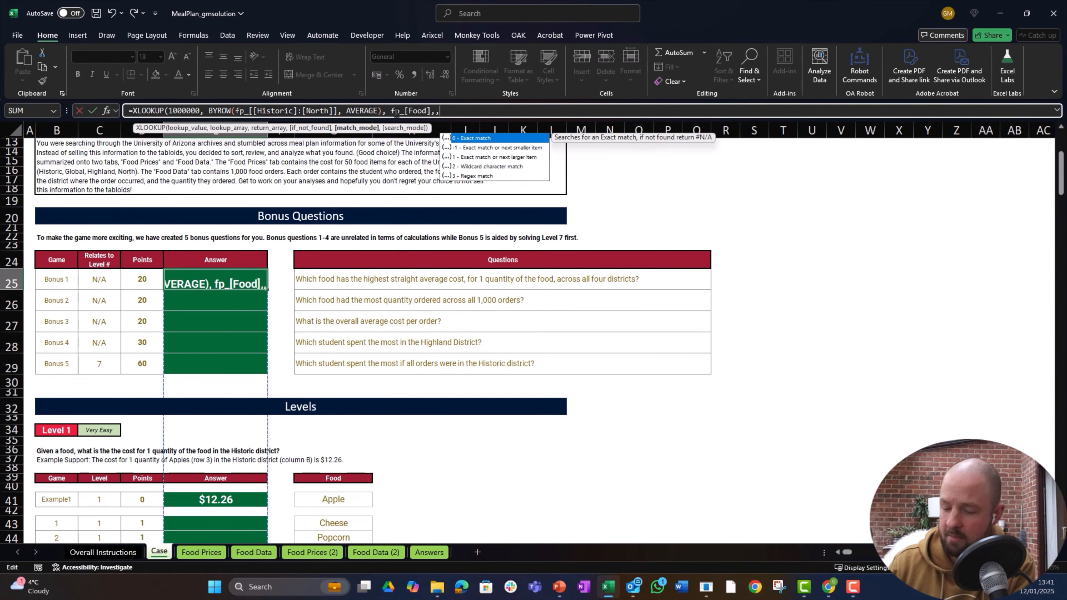
{"action": "type", "text": "-1)"}
{"action": "key", "text": "Return"}
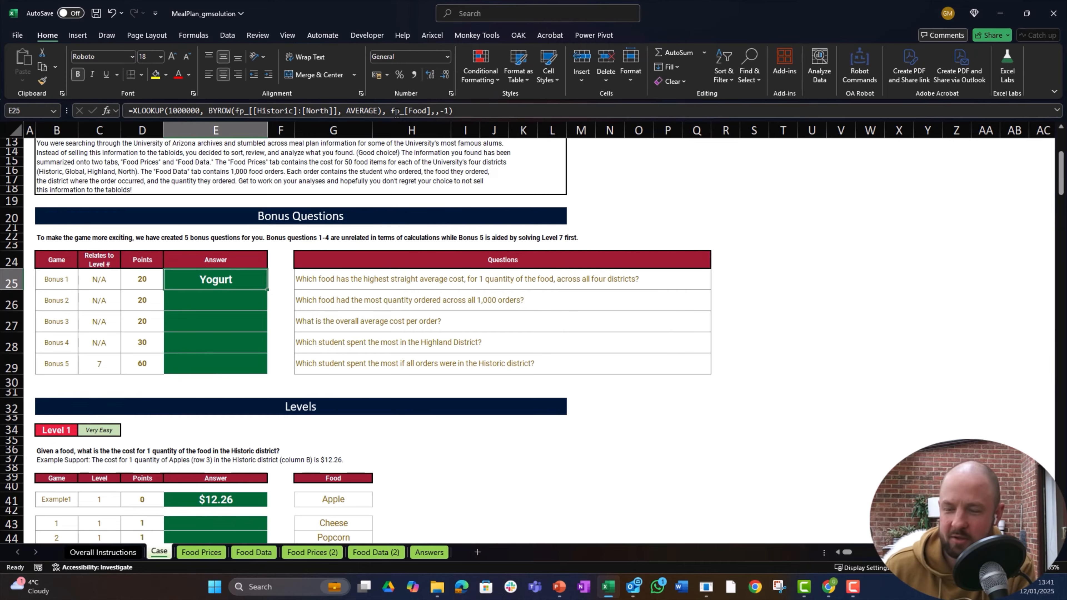
Step: Go to the Food Data sheet for Bonus 2 and select the empty cell H3 beside the orders table
{"action": "key", "text": "Down"}
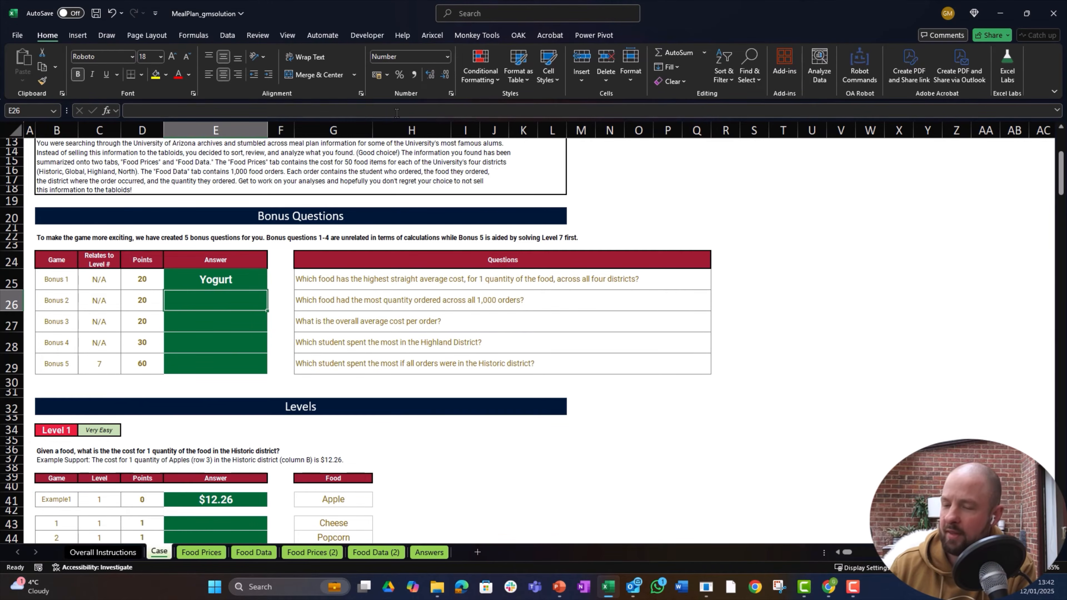
{"action": "key", "text": "ctrl+Page_Down"}
{"action": "key", "text": "ctrl+Page_Down"}
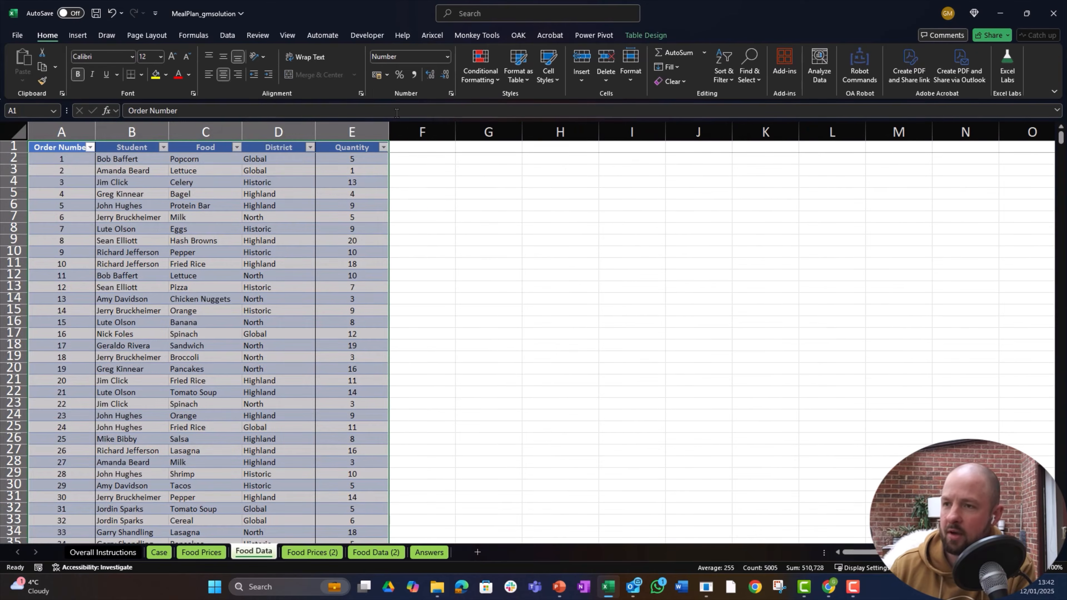
{"action": "key", "text": "Right"}
{"action": "key", "text": "Right"}
{"action": "key", "text": "Left"}
{"action": "key", "text": "Right"}
{"action": "key", "text": "Left"}
{"action": "key", "text": "Left"}
{"action": "key", "text": "Right"}
{"action": "key", "text": "Down"}
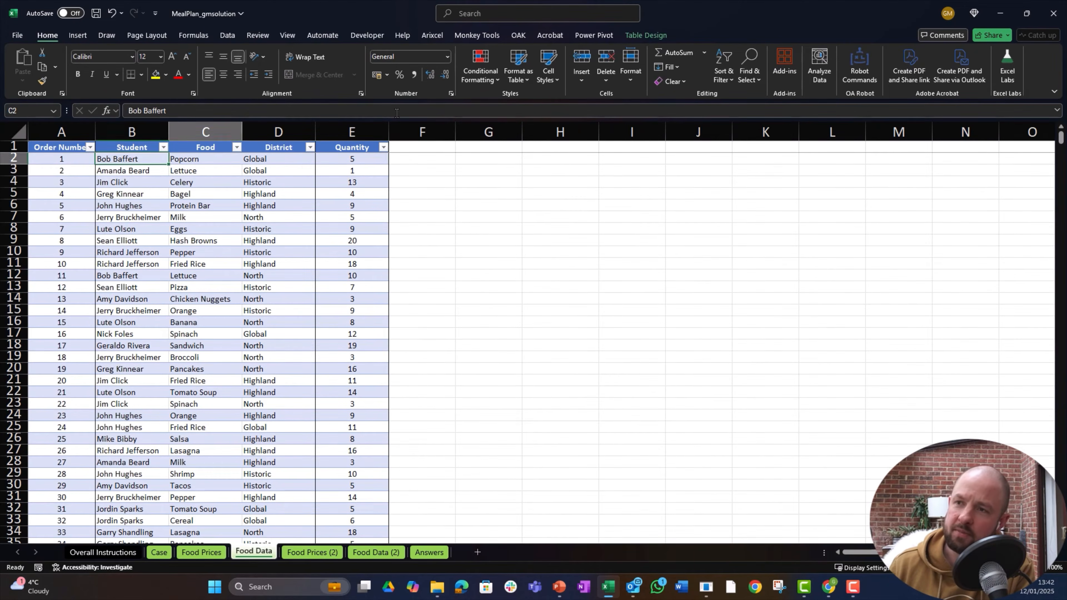
{"action": "key", "text": "Down"}
{"action": "key", "text": "Right"}
{"action": "key", "text": "Right"}
{"action": "key", "text": "Right"}
{"action": "key", "text": "Right"}
{"action": "key", "text": "Right"}
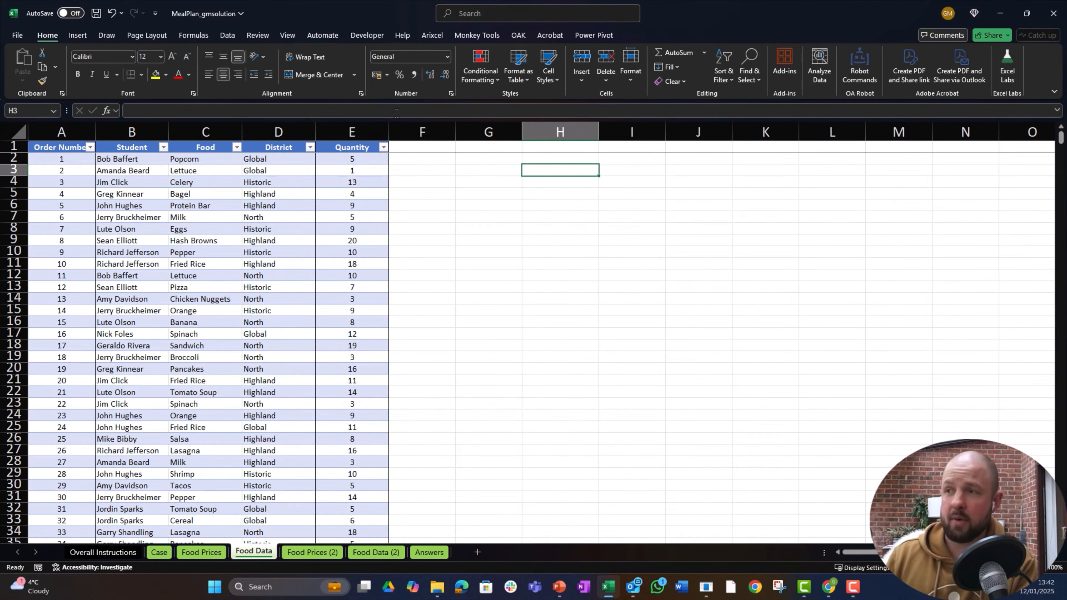
Step: List the distinct foods from cell H3 downward with the formula =UNIQUE(fd_[Food])
{"action": "type", "text": "=UNICHAR("}
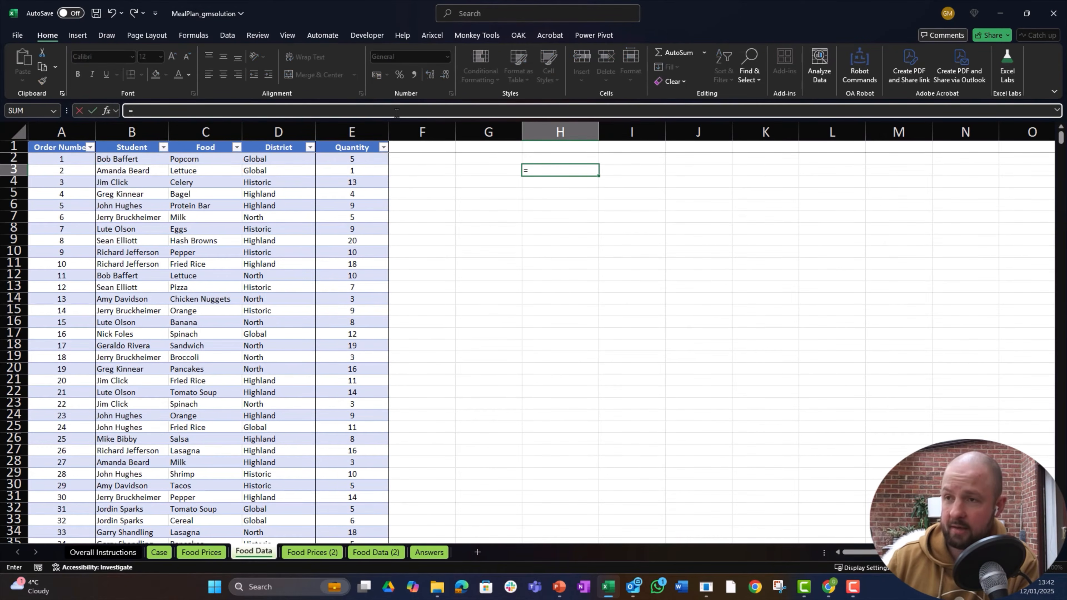
{"action": "key", "text": "BackSpace"}
{"action": "key", "text": "BackSpace"}
{"action": "key", "text": "BackSpace"}
{"action": "key", "text": "BackSpace"}
{"action": "key", "text": "BackSpace"}
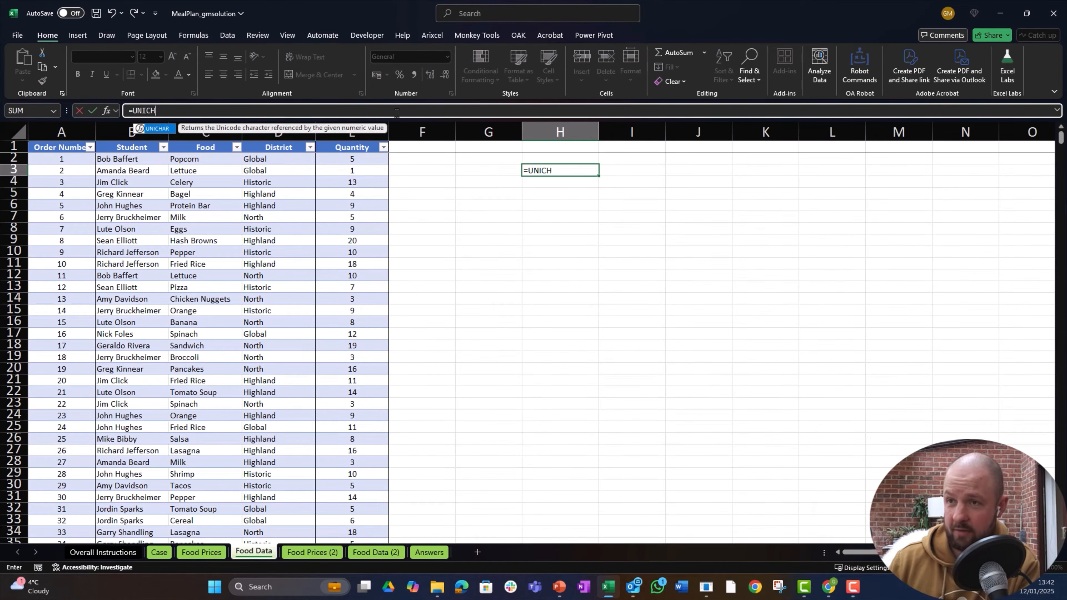
{"action": "type", "text": "q"}
{"action": "key", "text": "Tab"}
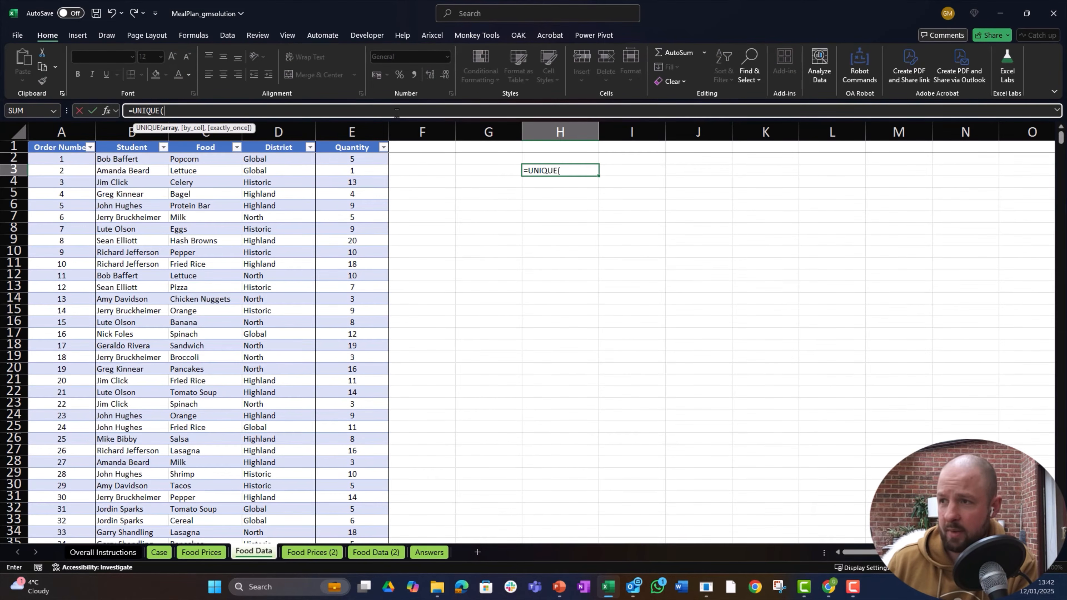
{"action": "key", "text": "Left"}
{"action": "key", "text": "Left"}
{"action": "key", "text": "Left"}
{"action": "key", "text": "Left"}
{"action": "key", "text": "Left"}
{"action": "key", "text": "Up"}
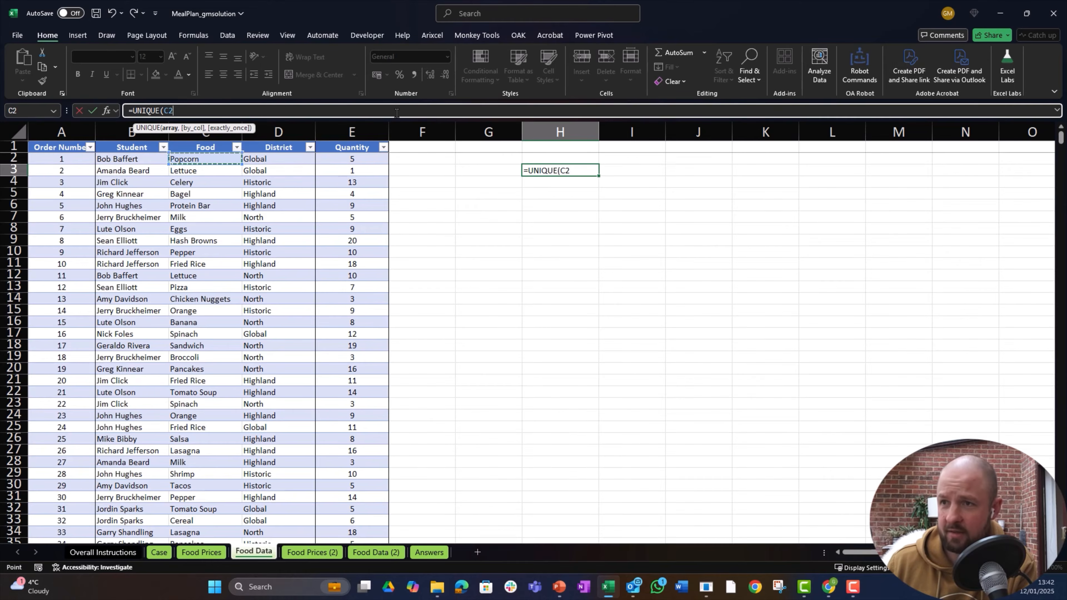
{"action": "key", "text": "ctrl+shift+Down"}
{"action": "key", "text": "Return"}
{"action": "key", "text": "Up"}
{"action": "key", "text": "Up"}
{"action": "key", "text": "Up"}
{"action": "key", "text": "Down"}
{"action": "key", "text": "Down"}
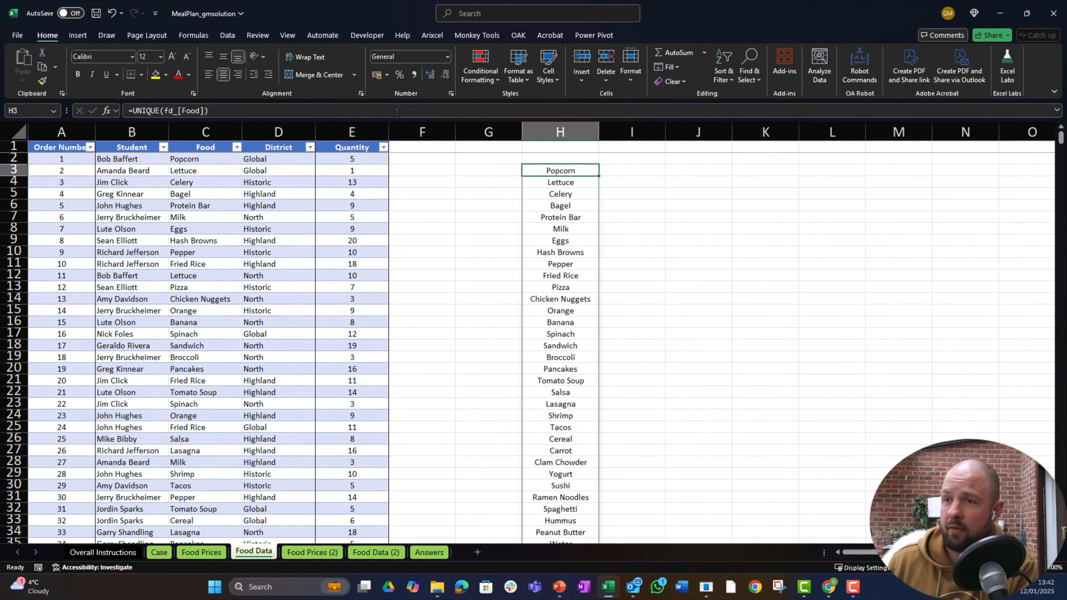
Step: Start a SUMIFS formula in I3, beside the first distinct food, with fd_[Quantity] as the sum range
{"action": "key", "text": "Right"}
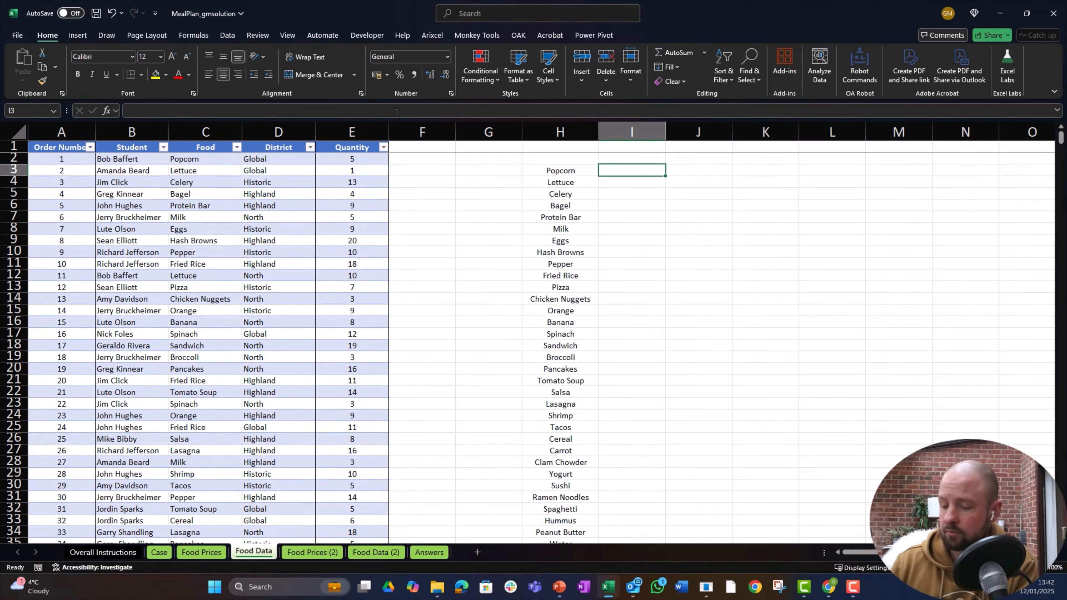
{"action": "type", "text": "=sumifs("}
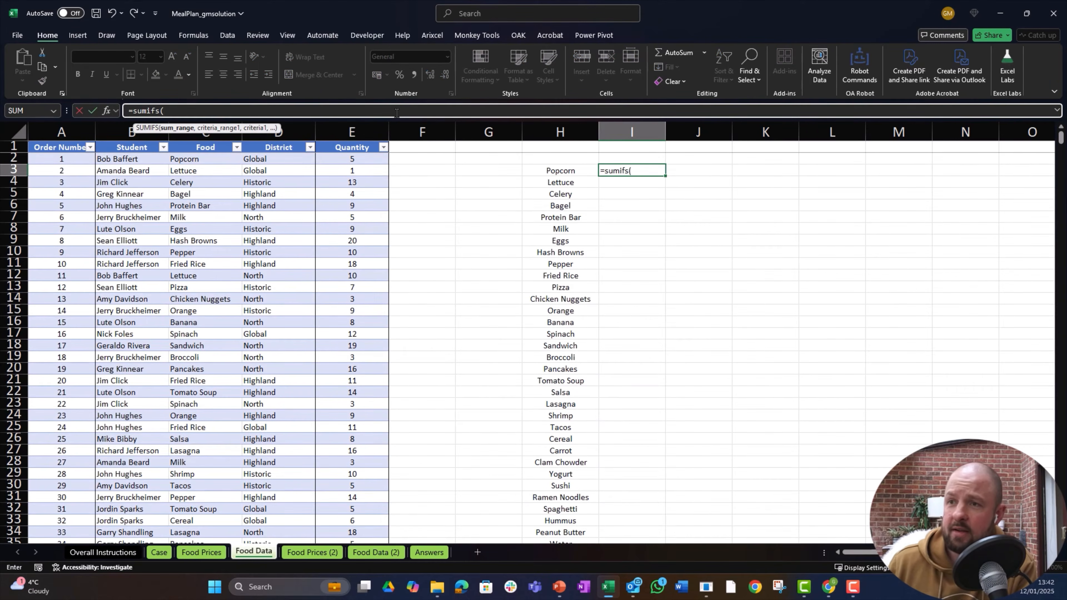
{"action": "key", "text": "Left"}
{"action": "key", "text": "Left"}
{"action": "key", "text": "Left"}
{"action": "key", "text": "Left"}
{"action": "key", "text": "Up"}
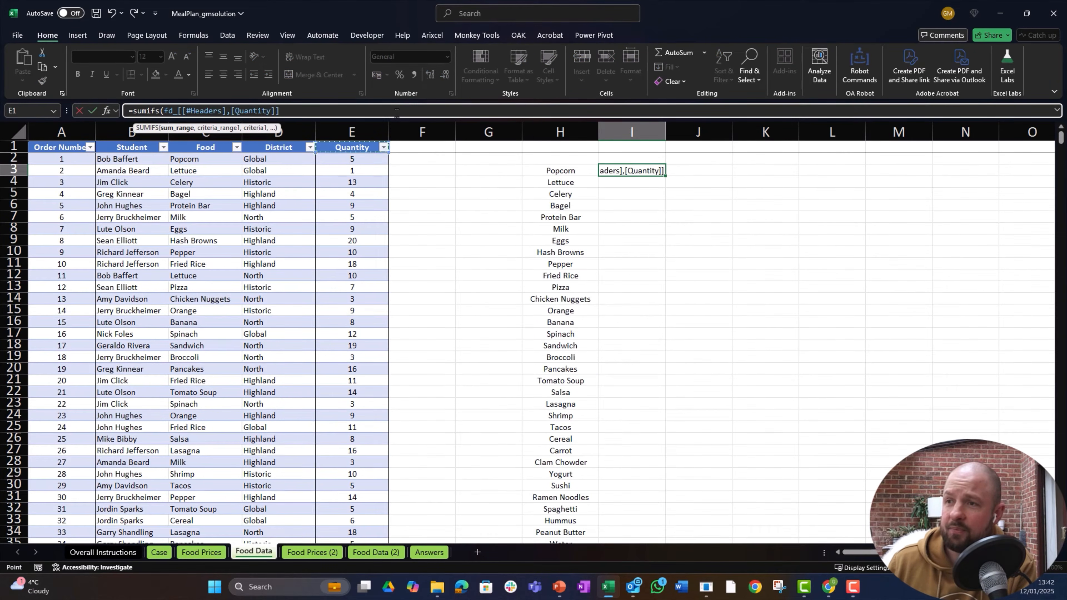
{"action": "key", "text": "ctrl+shift+Down"}
{"action": "type", "text": ","}
Step: Add the orders table's whole Food column, fd_[Food], as the criteria range of the SUMIFS in I3
{"action": "key", "text": "Left"}
{"action": "key", "text": "Left"}
{"action": "key", "text": "Left"}
{"action": "key", "text": "Left"}
{"action": "key", "text": "Left"}
{"action": "key", "text": "Left"}
{"action": "key", "text": "Left"}
{"action": "key", "text": "Left"}
{"action": "key", "text": "Right"}
{"action": "key", "text": "Right"}
{"action": "key", "text": "Up"}
{"action": "key", "text": "ctrl+shift+Down"}
{"action": "type", "text": ","}
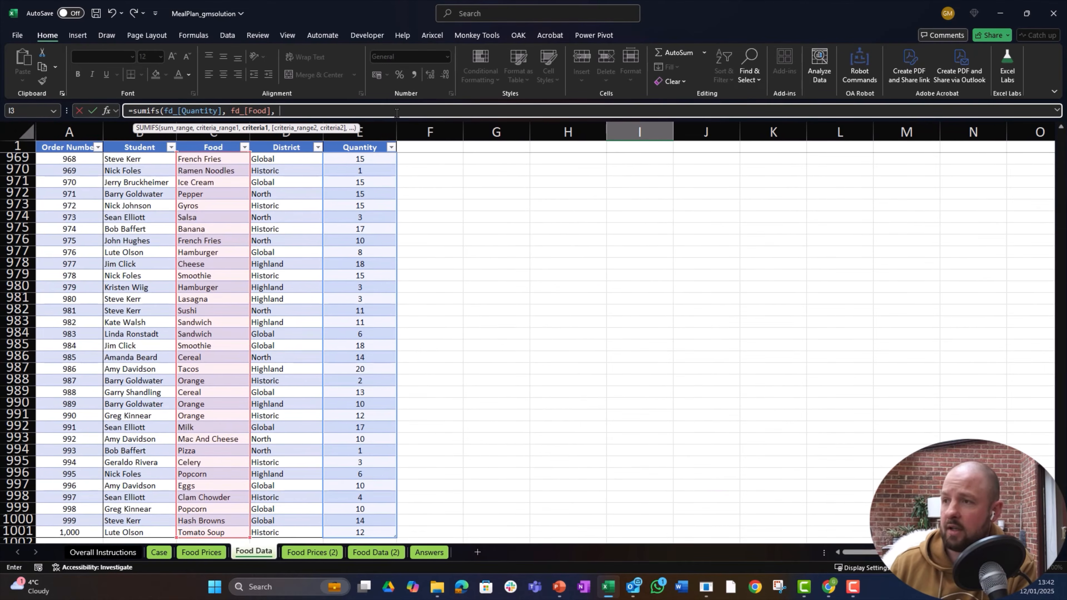
Step: Complete the SUMIFS in I3 with the spilled food list H3# as the criteria
{"action": "key", "text": "Left"}
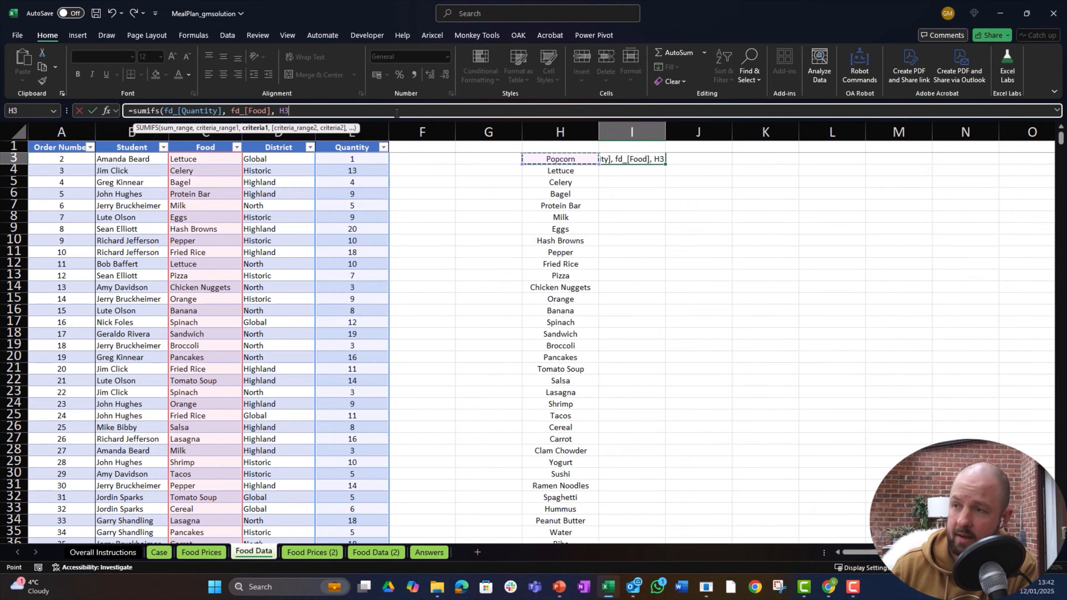
{"action": "type", "text": "#)"}
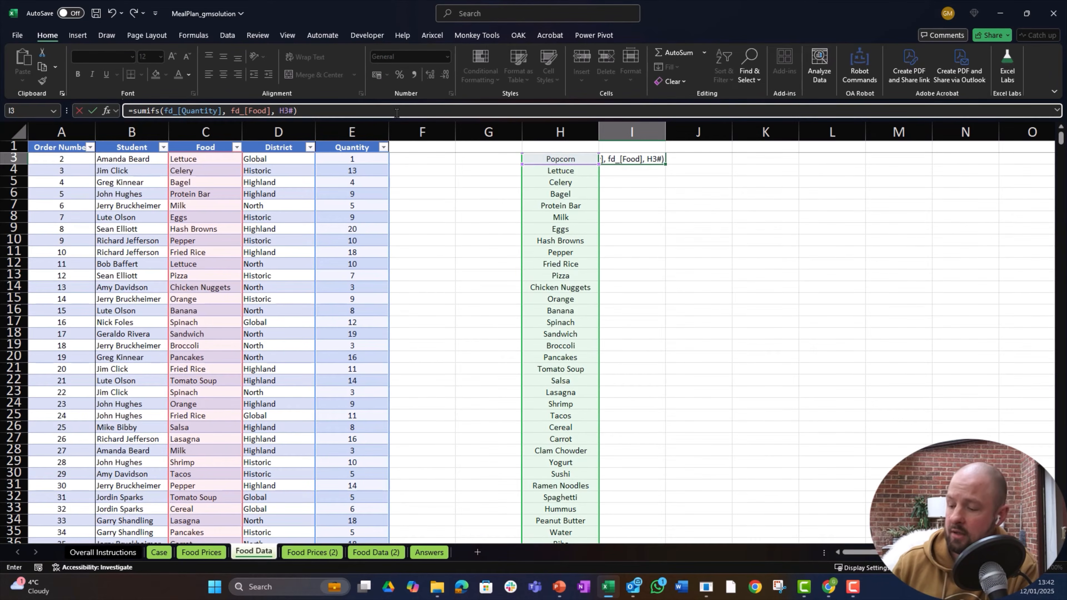
{"action": "key", "text": "Return"}
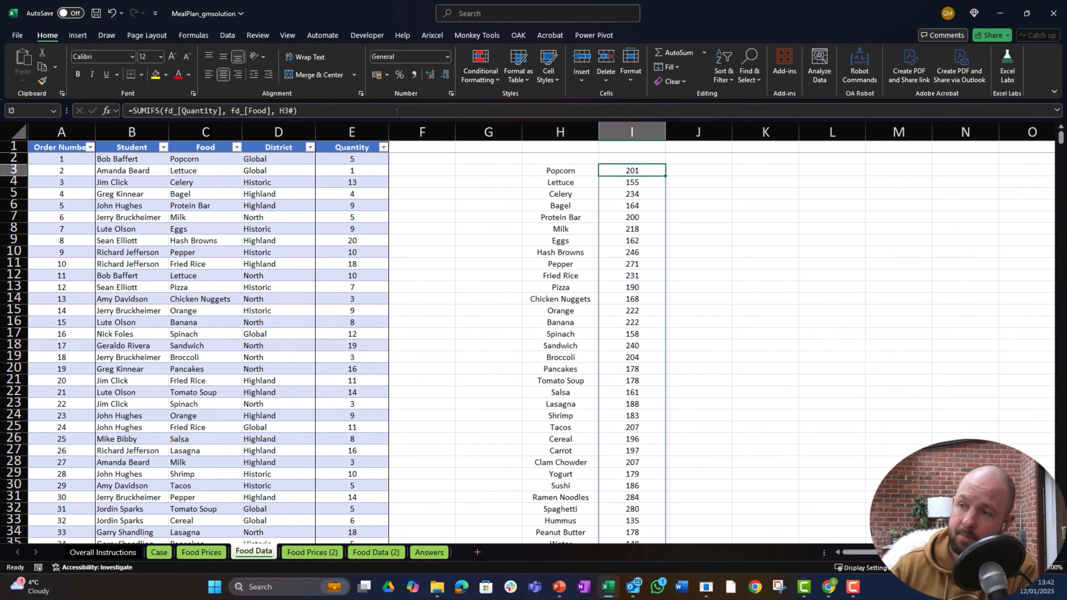
{"action": "key", "text": "Left"}
{"action": "key", "text": "Right"}
{"action": "key", "text": "Right"}
{"action": "key", "text": "Left"}
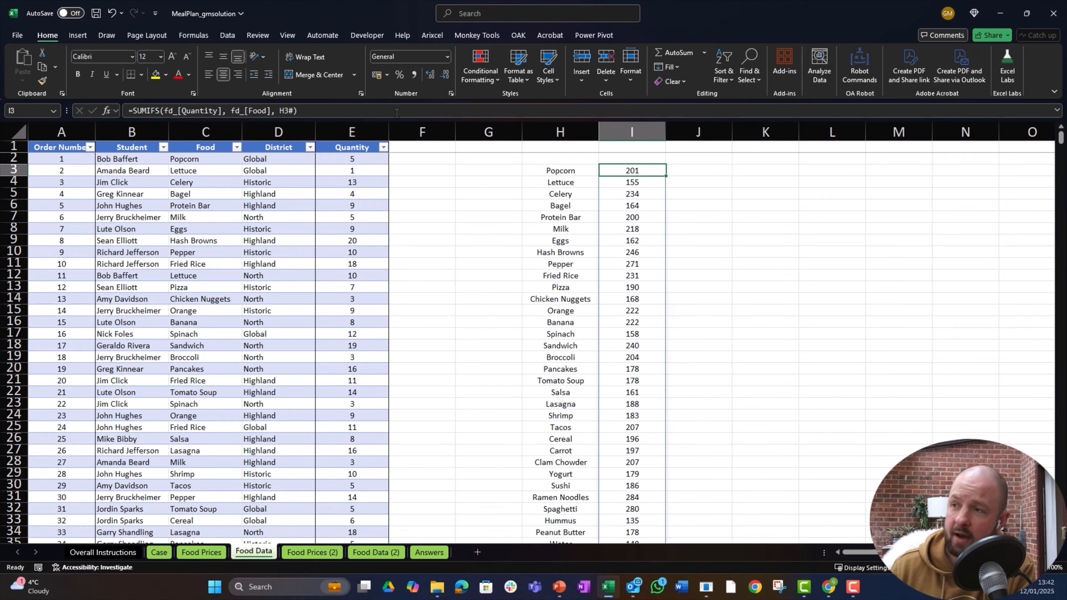
Step: Start a SORT formula in K3 with the foods and their summed quantities, H3:I52, as the array
{"action": "key", "text": "Right"}
{"action": "key", "text": "Right"}
{"action": "type", "text": "=sort("}
{"action": "key", "text": "Left"}
{"action": "key", "text": "Left"}
{"action": "key", "text": "Left"}
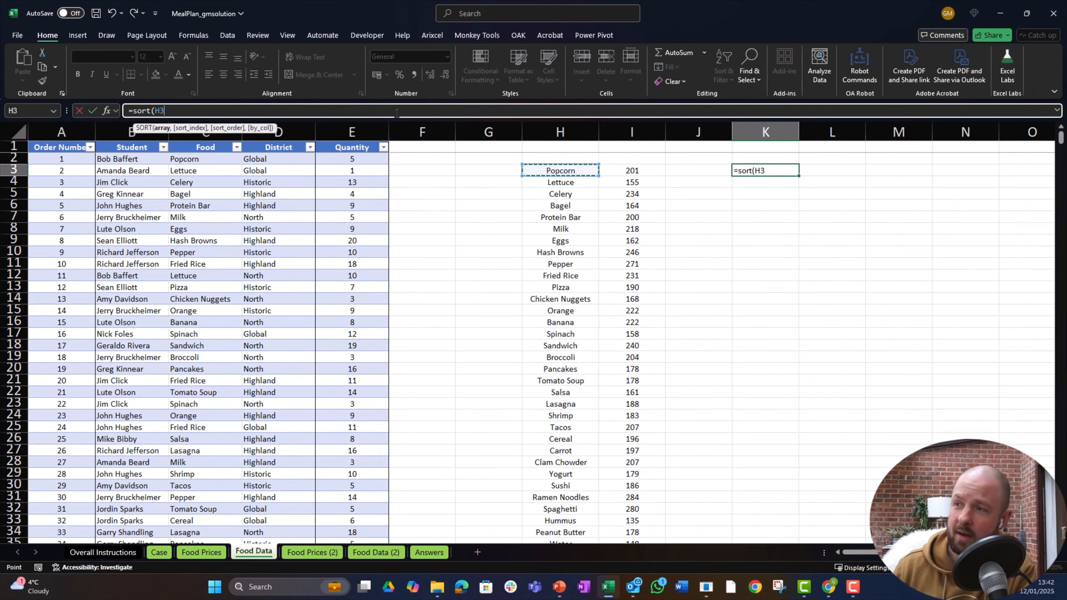
{"action": "key", "text": "shift+Right"}
{"action": "key", "text": "ctrl+shift+Down"}
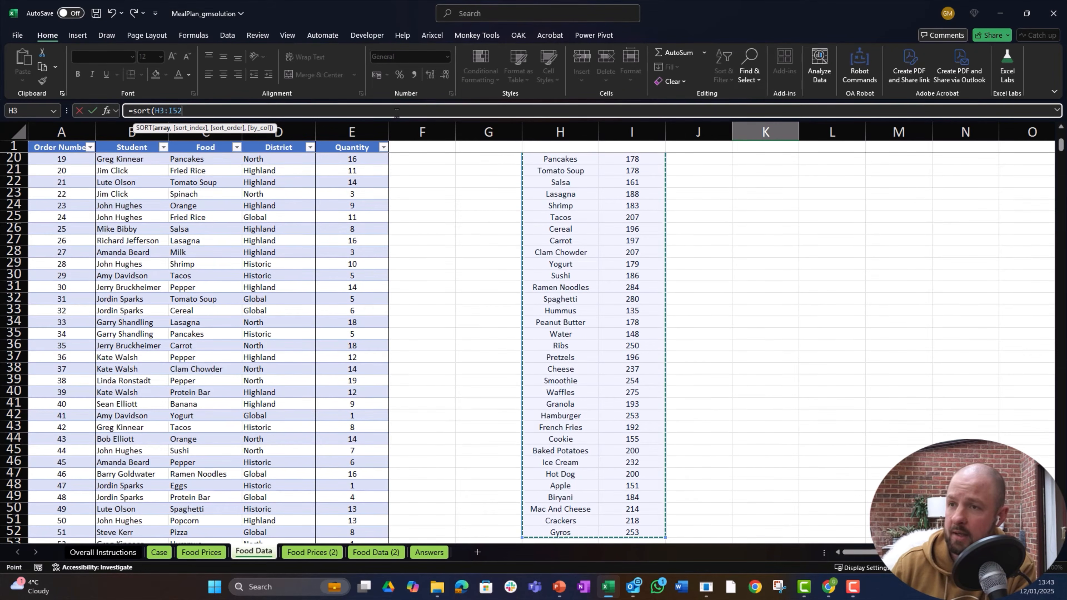
Step: Complete the SORT in K3 with sort index 2 and sort order -1 for descending quantity
{"action": "type", "text": ","}
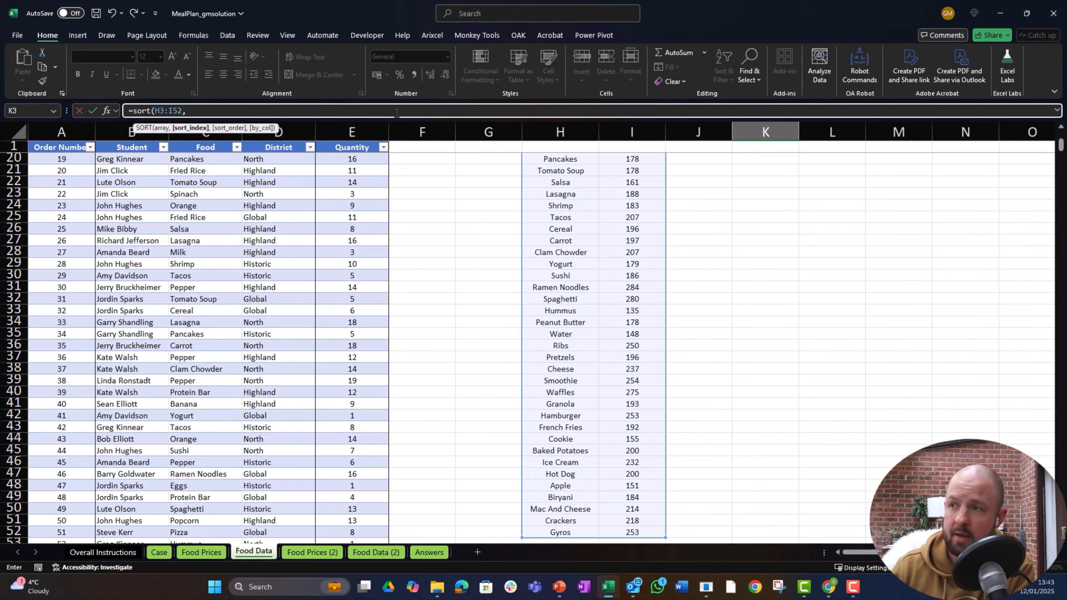
{"action": "type", "text": " 2"}
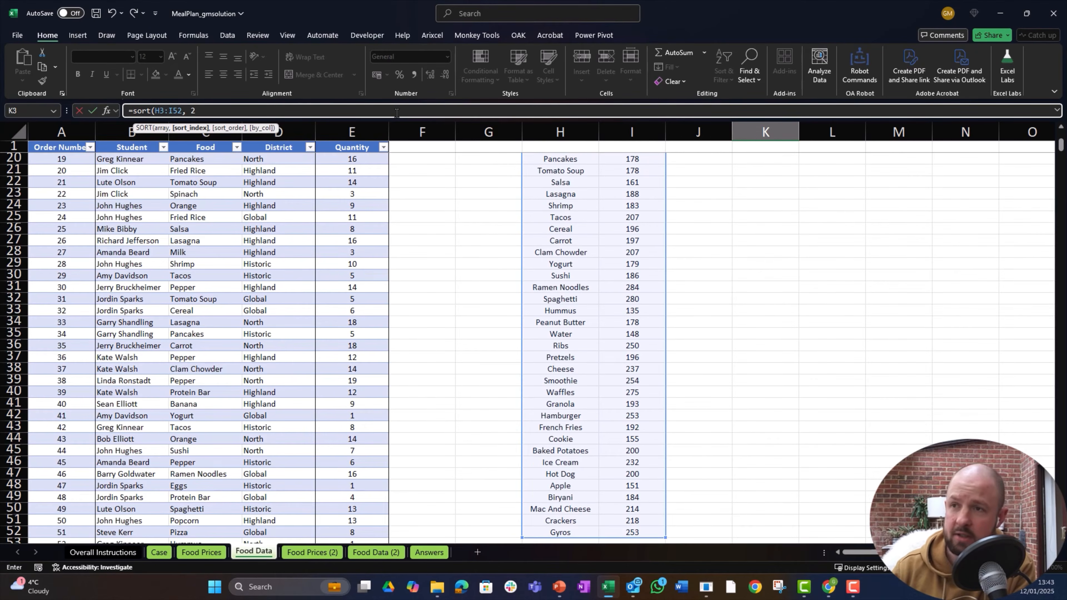
{"action": "type", "text": ", -1"}
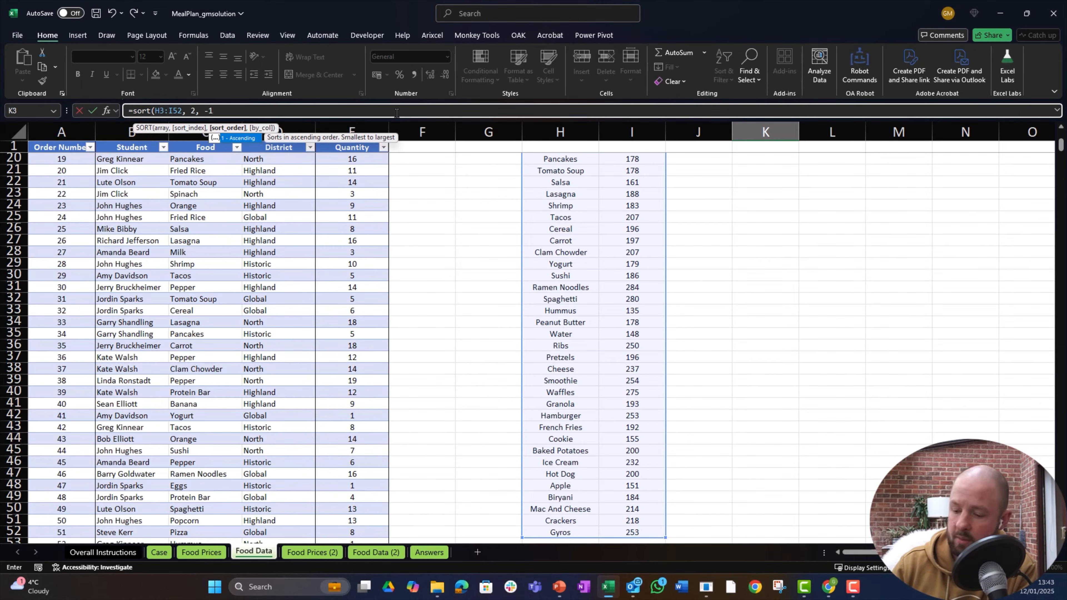
{"action": "type", "text": ")"}
{"action": "key", "text": "ctrl+Return"}
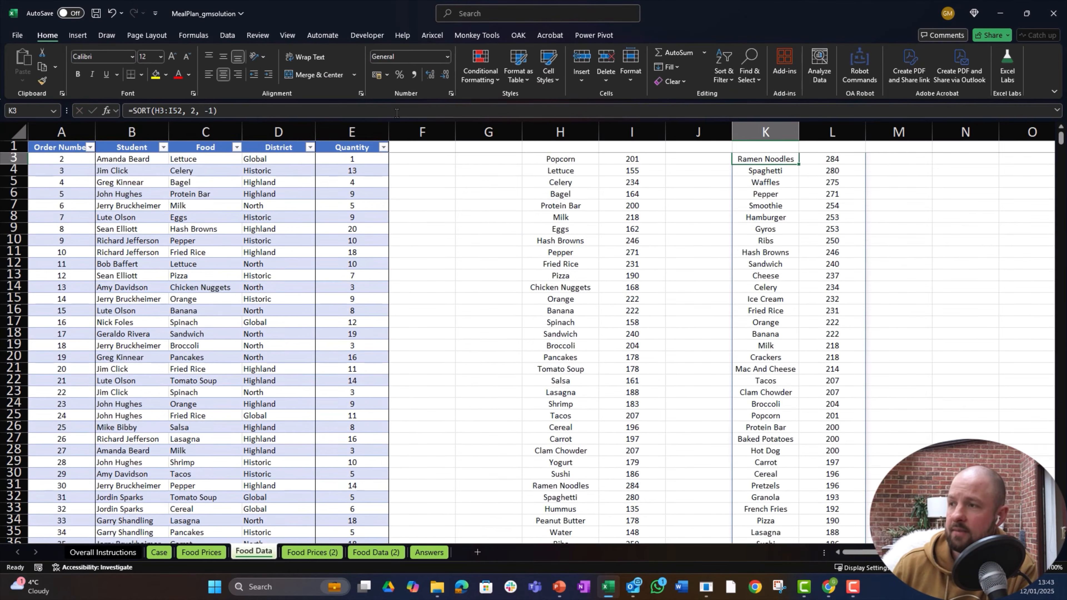
{"action": "key", "text": "Left"}
{"action": "key", "text": "Right"}
{"action": "key", "text": "Right"}
{"action": "key", "text": "Left"}
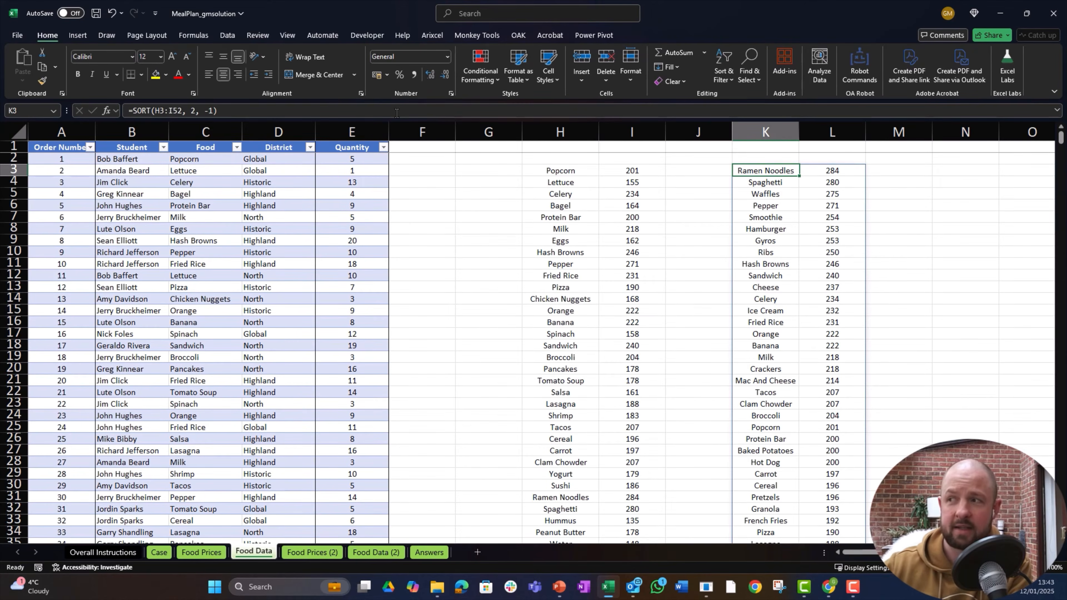
Step: Wrap the SORT in K3 in an INDEX with row number 1 and column number 1 to return only the top food
{"action": "left_click", "coordinate": [134, 112]}
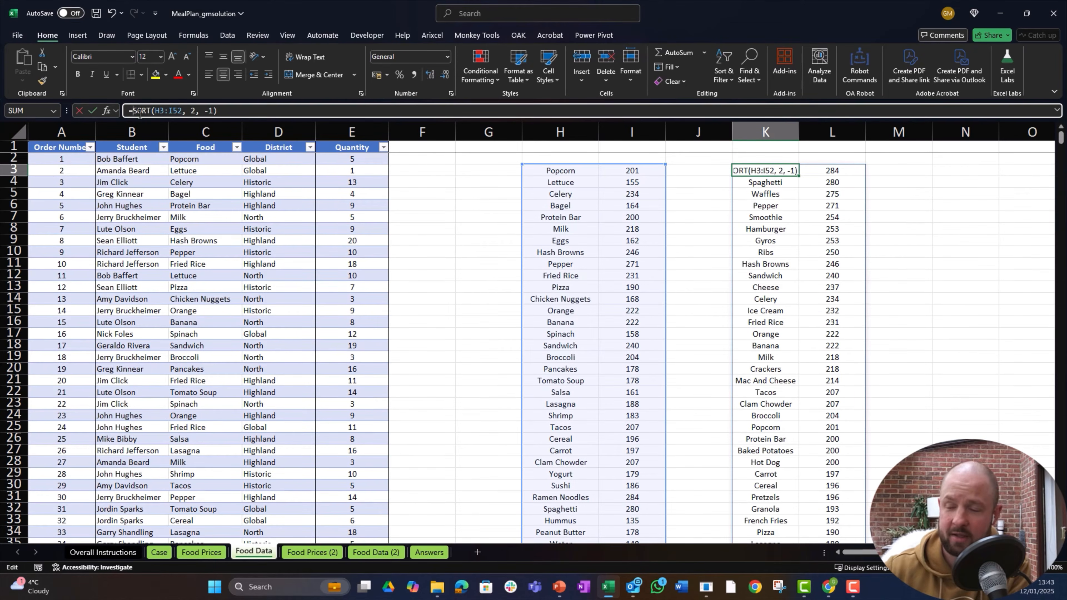
{"action": "type", "text": "index("}
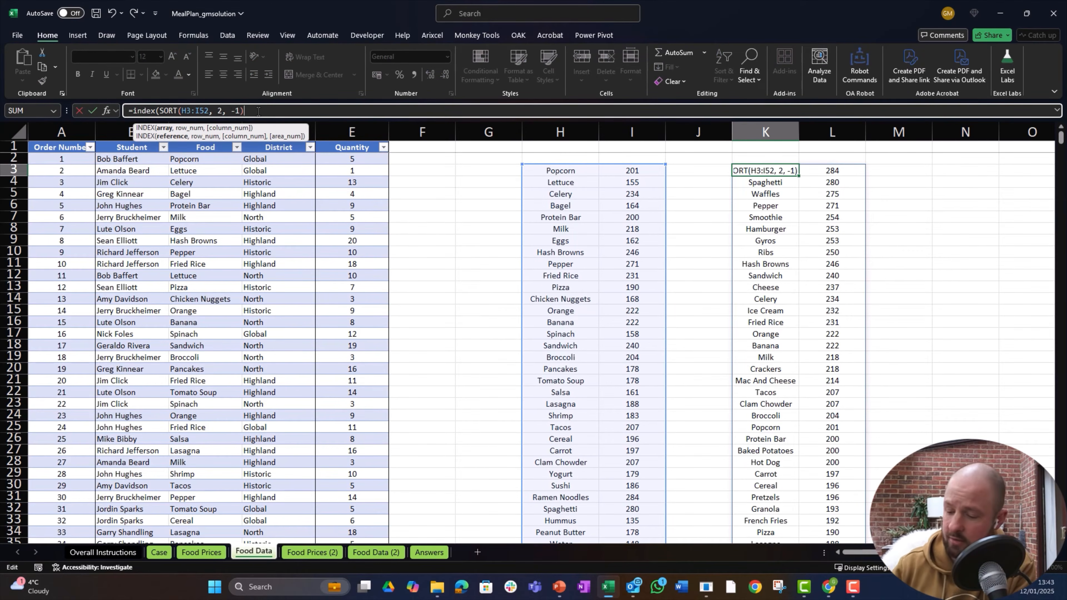
{"action": "type", "text": ", "}
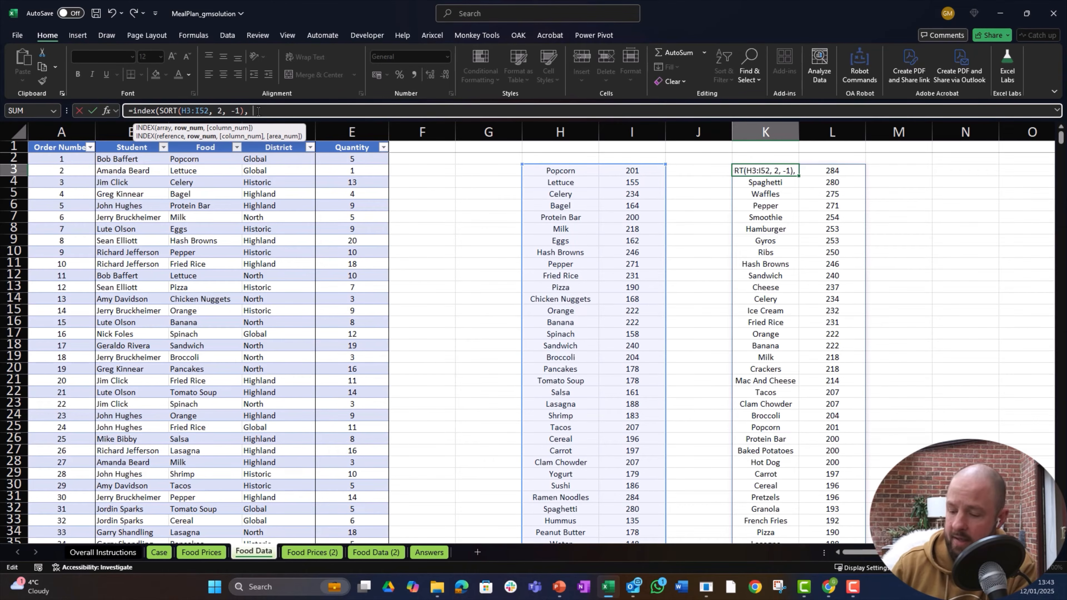
{"action": "type", "text": "1, 1,"}
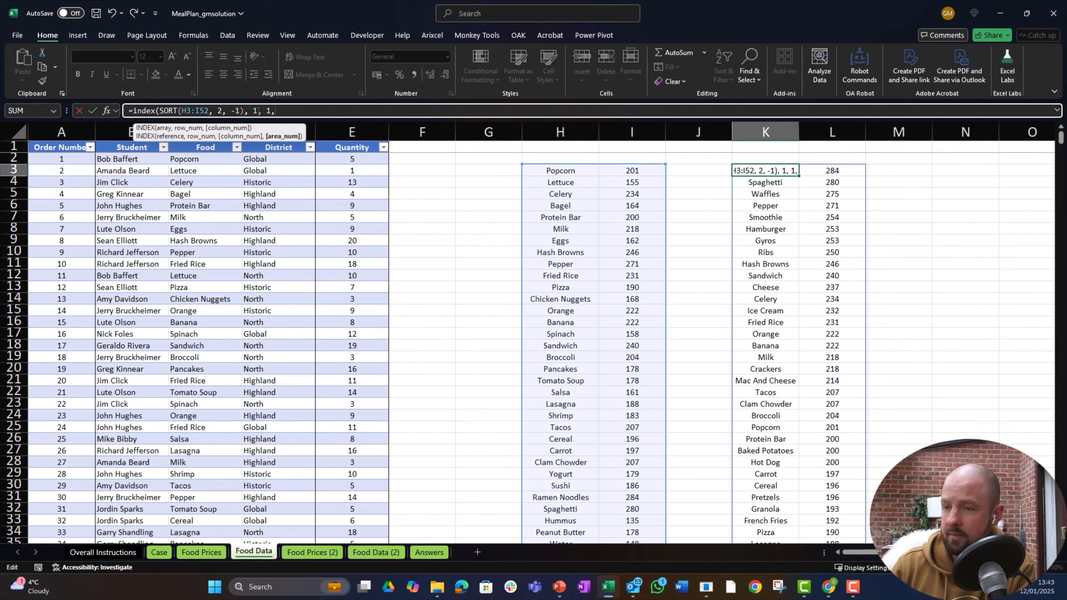
{"action": "key", "text": "BackSpace"}
{"action": "type", "text": ")"}
{"action": "key", "text": "ctrl+Return"}
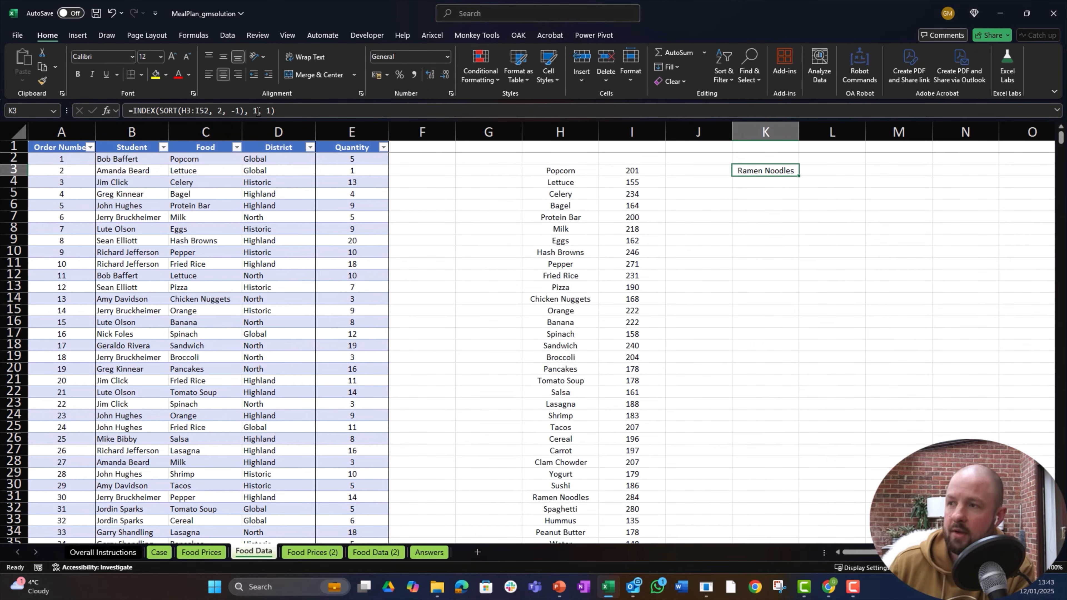
{"action": "key", "text": "Left"}
{"action": "key", "text": "Left"}
{"action": "key", "text": "Right"}
{"action": "key", "text": "Right"}
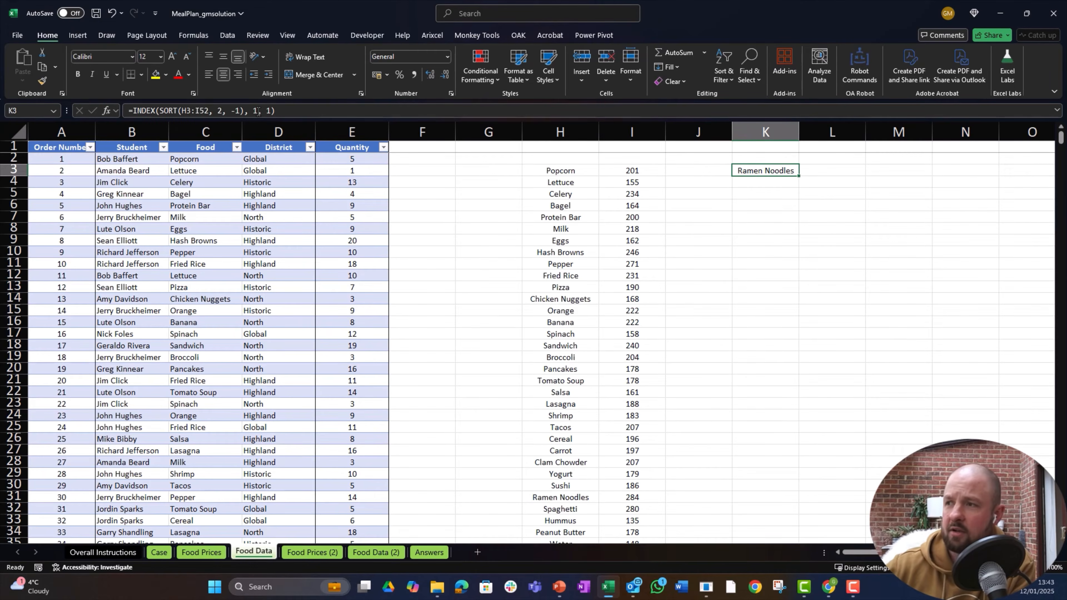
Step: Change the SORT array in K3 from a fixed range to the dynamic reference H3#:I3
{"action": "left_click", "coordinate": [207, 108]}
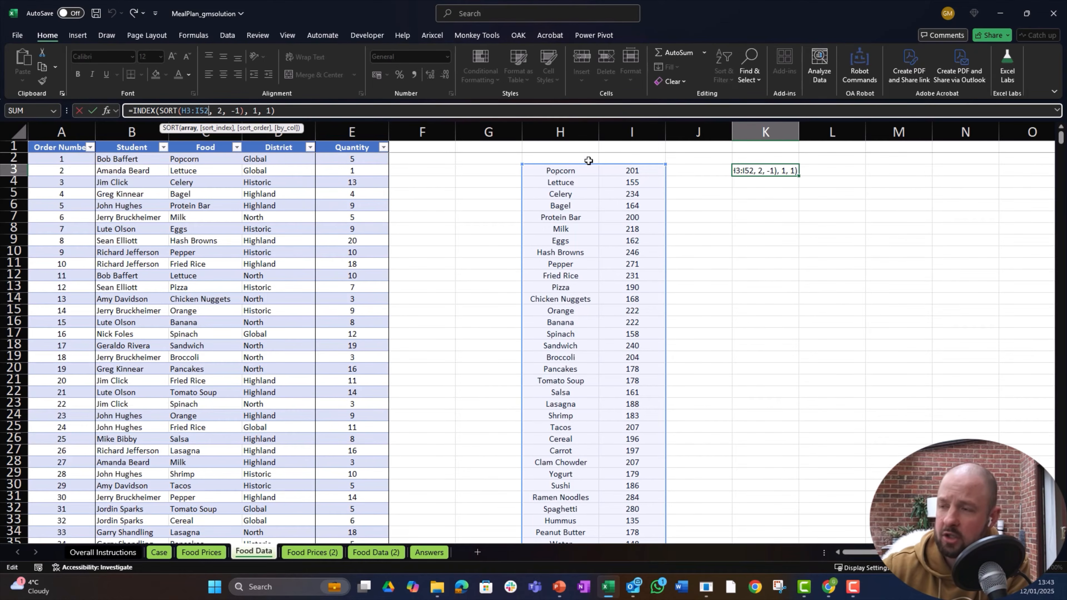
{"action": "left_click", "coordinate": [189, 111]}
{"action": "type", "text": "#"}
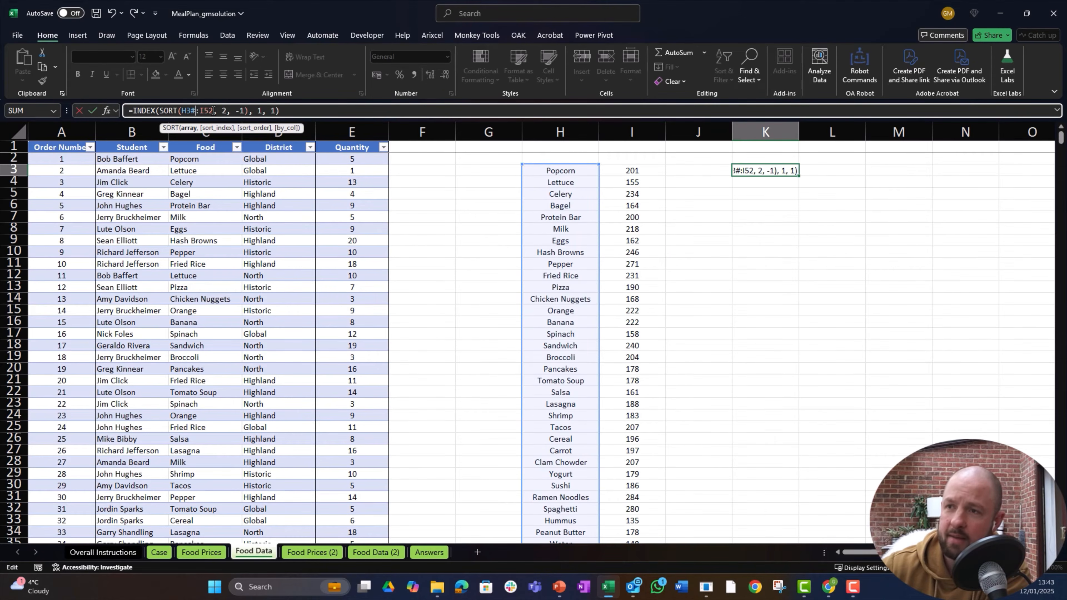
{"action": "key", "text": "BackSpace"}
{"action": "key", "text": "BackSpace"}
{"action": "type", "text": "3"}
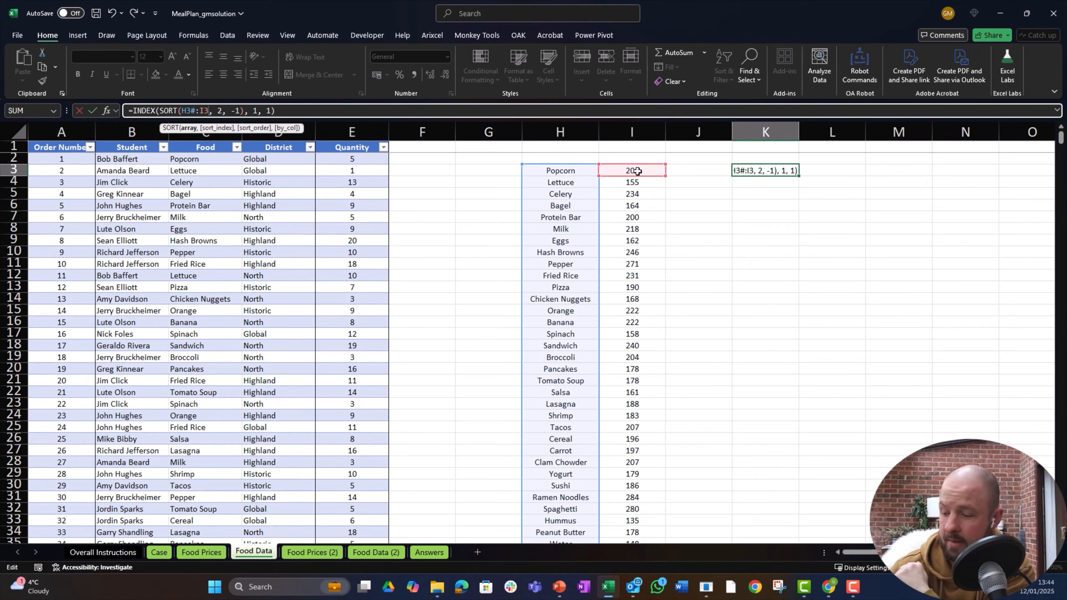
{"action": "key", "text": "ctrl+Return"}
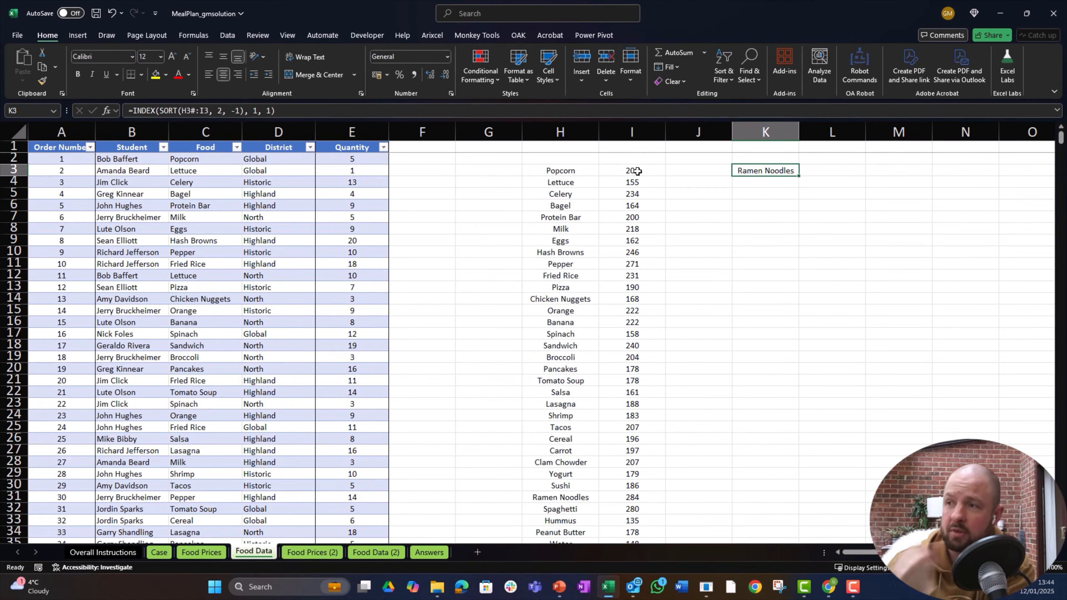
Step: Test the spilled lists by replacing the food of order 50 in C51 with Choch
{"action": "key", "text": "Left"}
{"action": "key", "text": "Left"}
{"action": "key", "text": "Left"}
{"action": "key", "text": "Down"}
{"action": "key", "text": "Down"}
{"action": "key", "text": "ctrl+Down"}
{"action": "key", "text": "Down"}
{"action": "key", "text": "Down"}
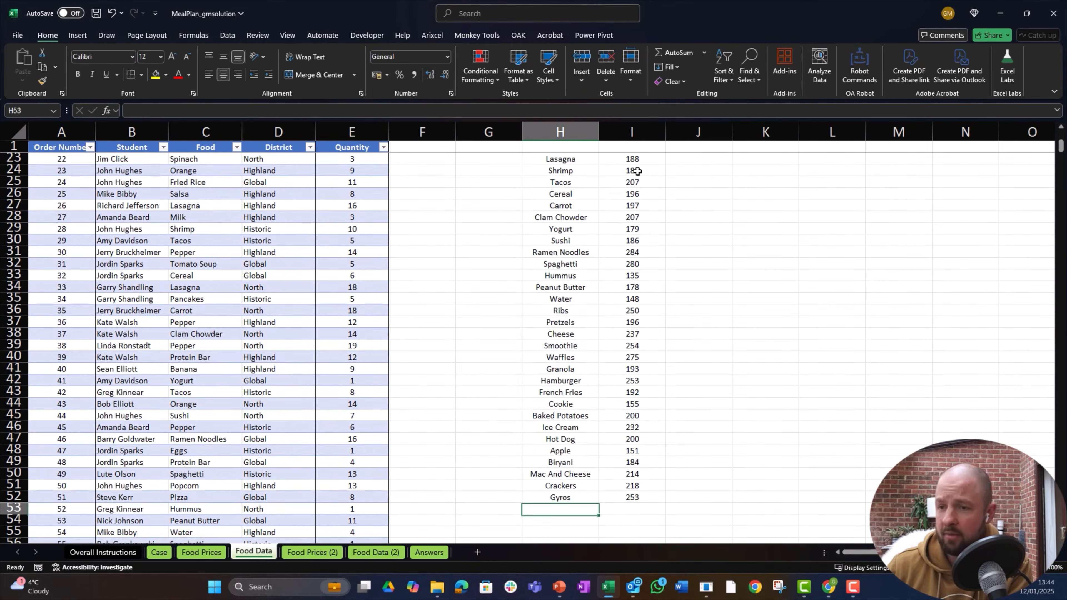
{"action": "key", "text": "Up"}
{"action": "key", "text": "Up"}
{"action": "key", "text": "Up"}
{"action": "key", "text": "Left"}
{"action": "key", "text": "Left"}
{"action": "key", "text": "Left"}
{"action": "key", "text": "Left"}
{"action": "key", "text": "Left"}
{"action": "type", "text": "Choch"}
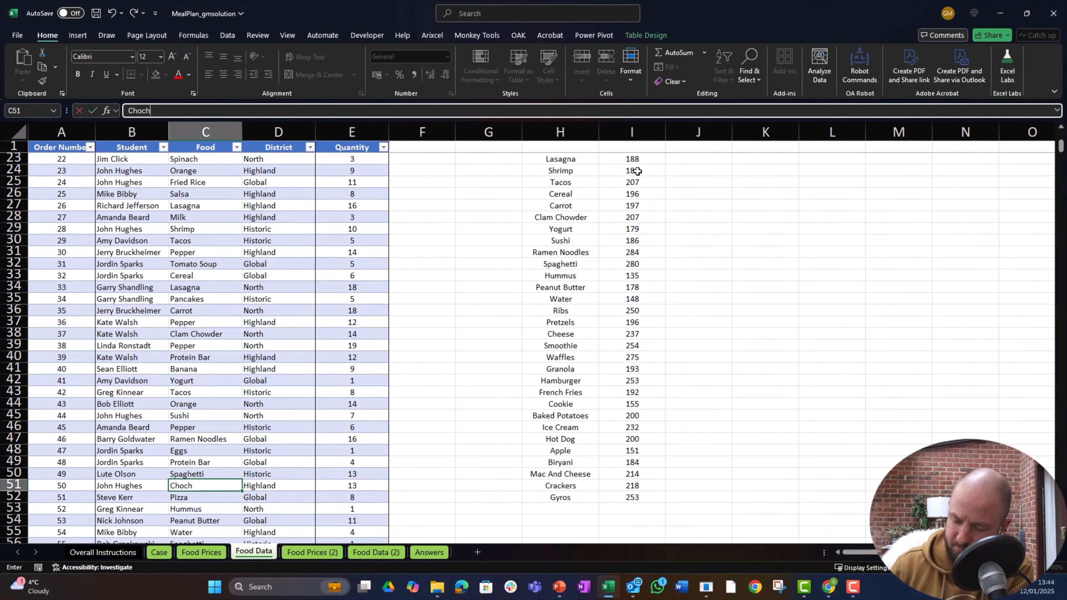
{"action": "key", "text": "ctrl+Return"}
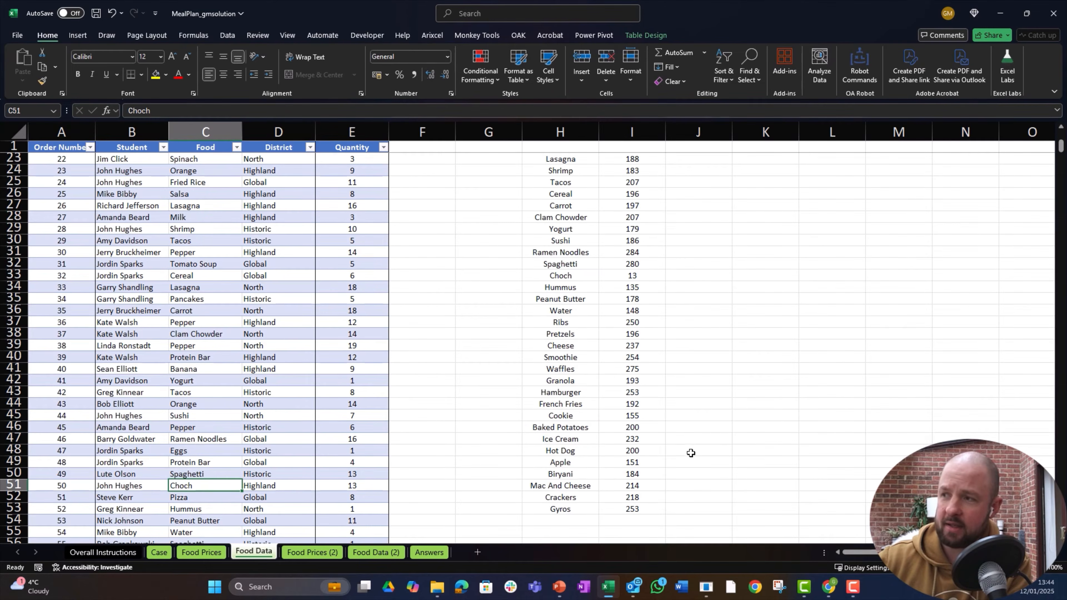
Step: Inspect the K3 formula and the end of the spilled lists, and undo the Choch entry in C51
{"action": "scroll", "coordinate": [687, 425], "scroll_direction": "up", "scroll_amount": 7}
{"action": "left_click", "coordinate": [757, 171]}
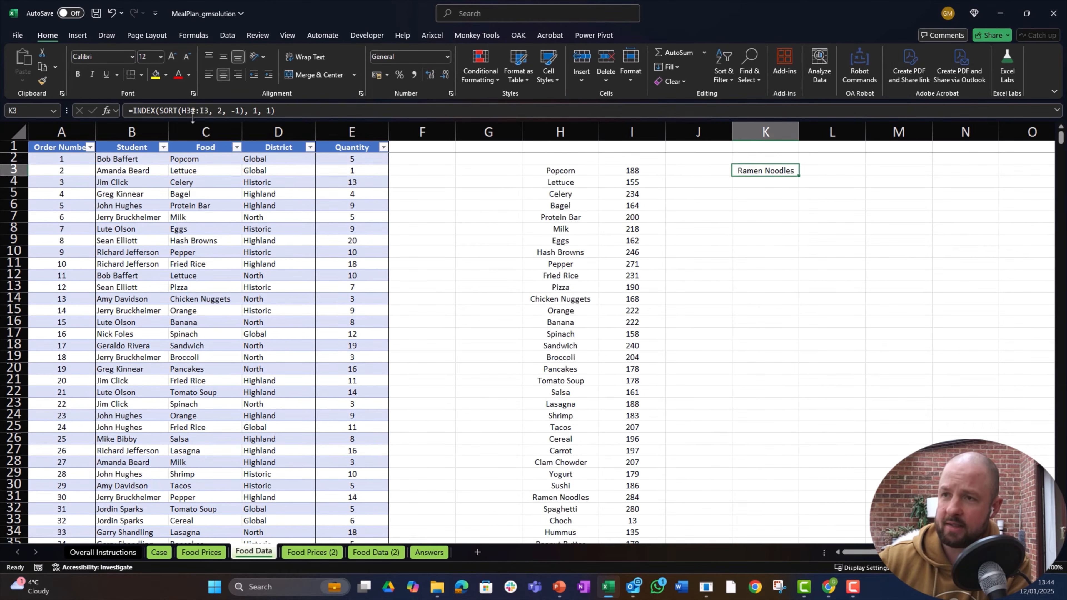
{"action": "scroll", "coordinate": [490, 374], "scroll_direction": "down", "scroll_amount": 5}
{"action": "scroll", "coordinate": [490, 374], "scroll_direction": "down", "scroll_amount": 6}
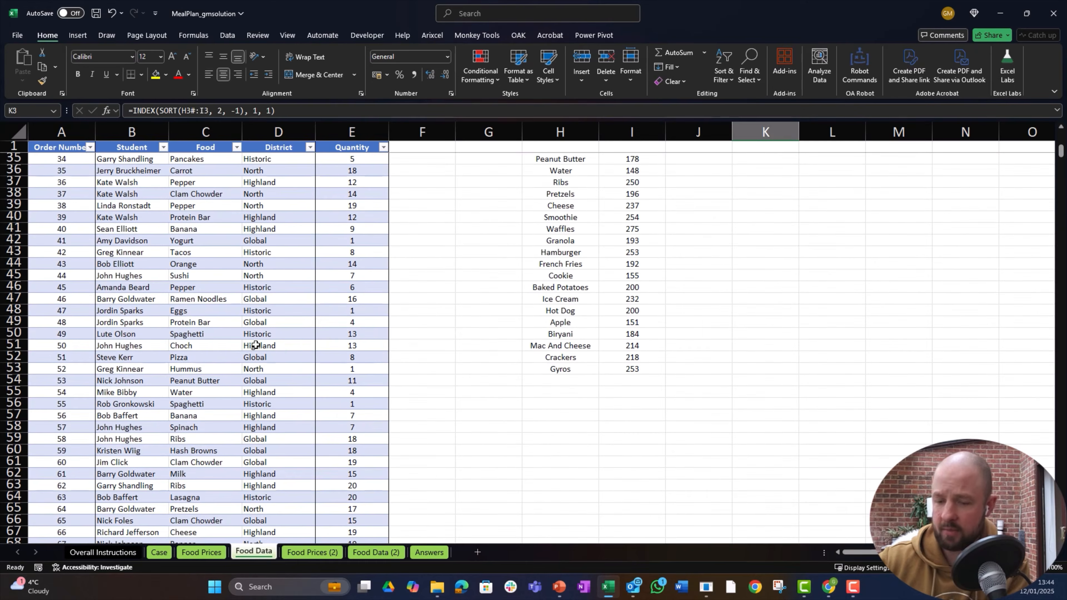
{"action": "left_click", "coordinate": [250, 345]}
{"action": "scroll", "coordinate": [517, 374], "scroll_direction": "up", "scroll_amount": 11}
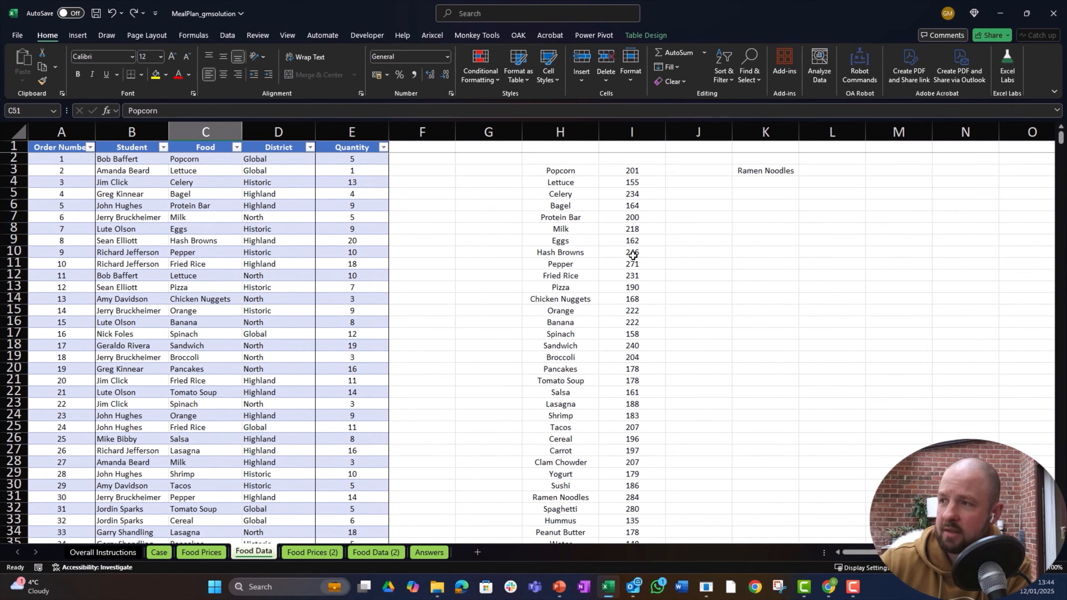
Step: Copy the result in K3 and paste it as a value into the Bonus 2 answer cell E26 on the Case sheet
{"action": "left_click", "coordinate": [756, 174]}
{"action": "key", "text": "ctrl+c"}
{"action": "key", "text": "ctrl+Page_Up"}
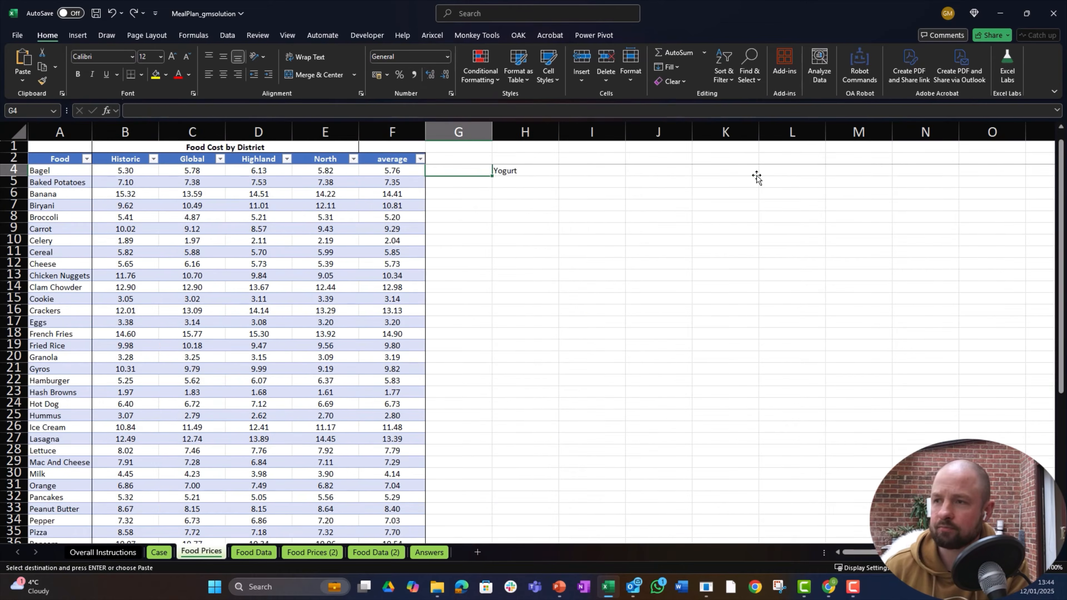
{"action": "key", "text": "ctrl+Page_Up"}
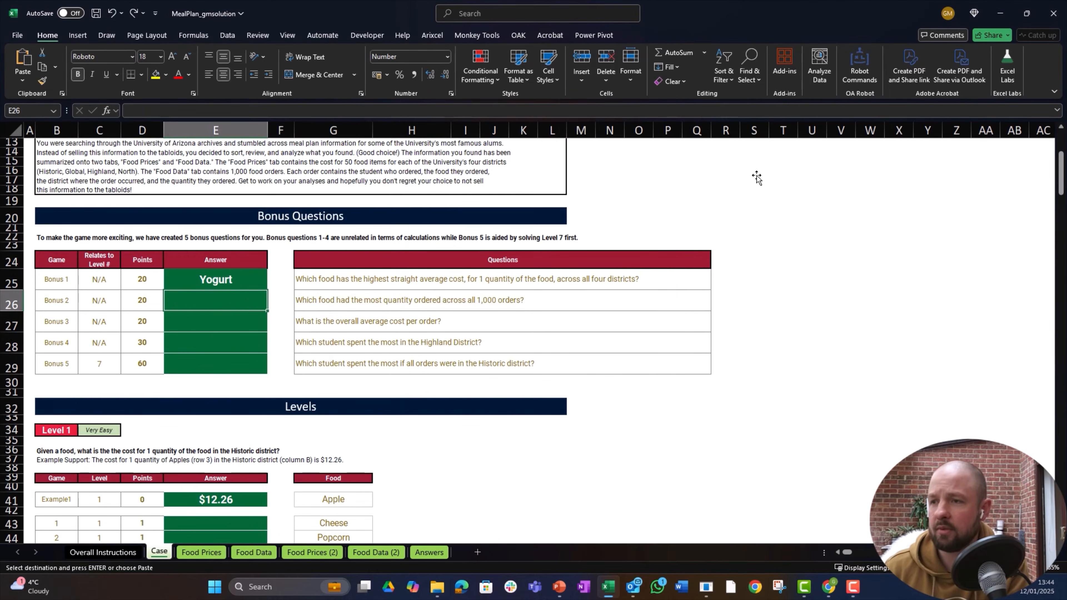
{"action": "key", "text": "ctrl+alt+v"}
{"action": "key", "text": "v"}
{"action": "key", "text": "Return"}
{"action": "key", "text": "Escape"}
Step: Insert five blank columns before the unique food list in column H of the Food Data sheet
{"action": "key", "text": "Down"}
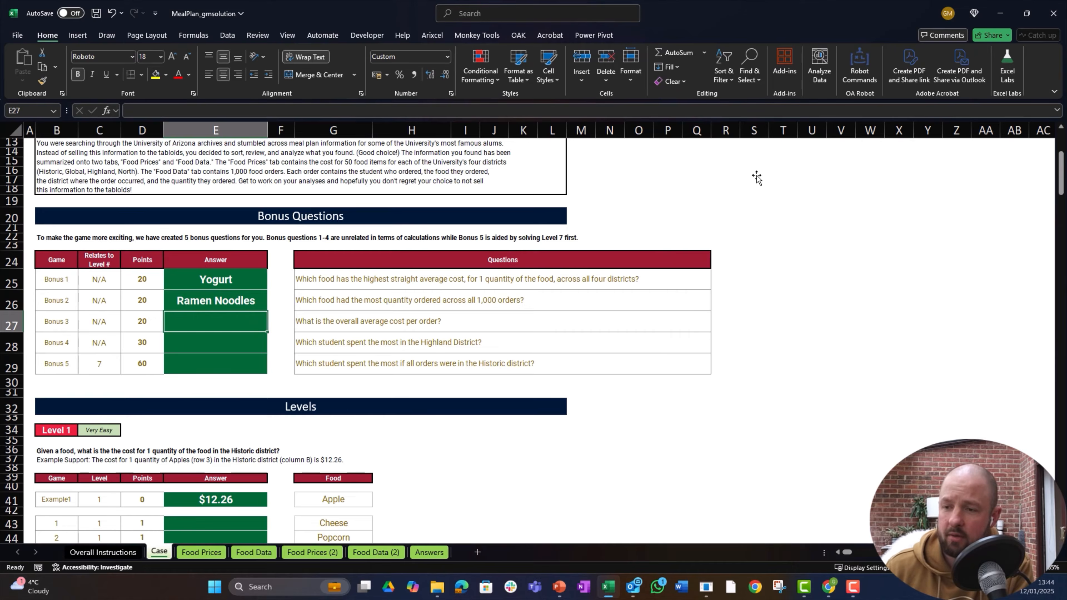
{"action": "key", "text": "ctrl+Page_Down"}
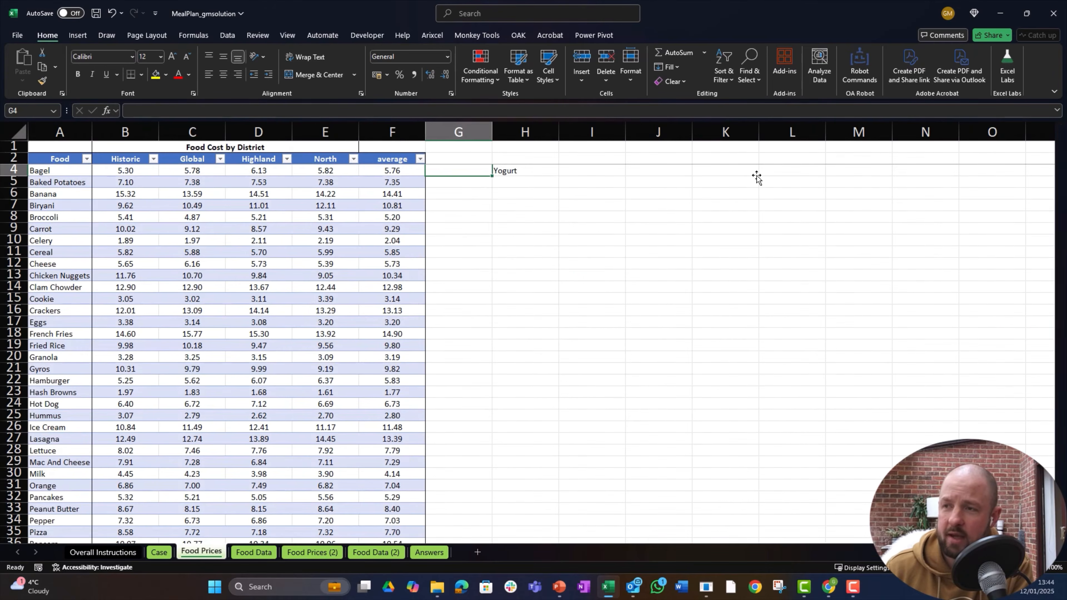
{"action": "key", "text": "ctrl+Page_Down"}
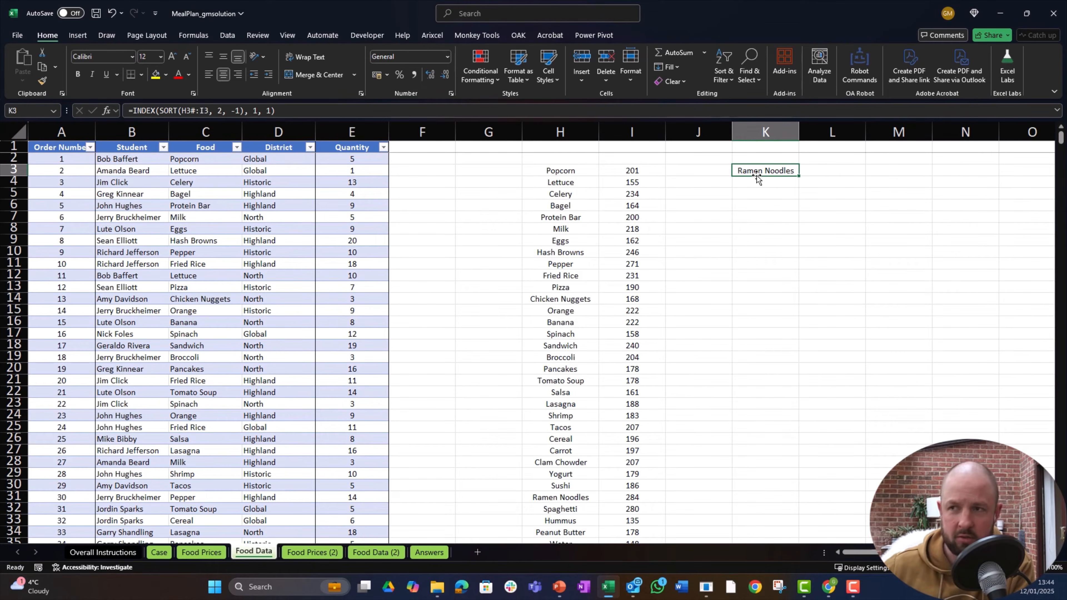
{"action": "key", "text": "Left"}
{"action": "key", "text": "Left"}
{"action": "key", "text": "Left"}
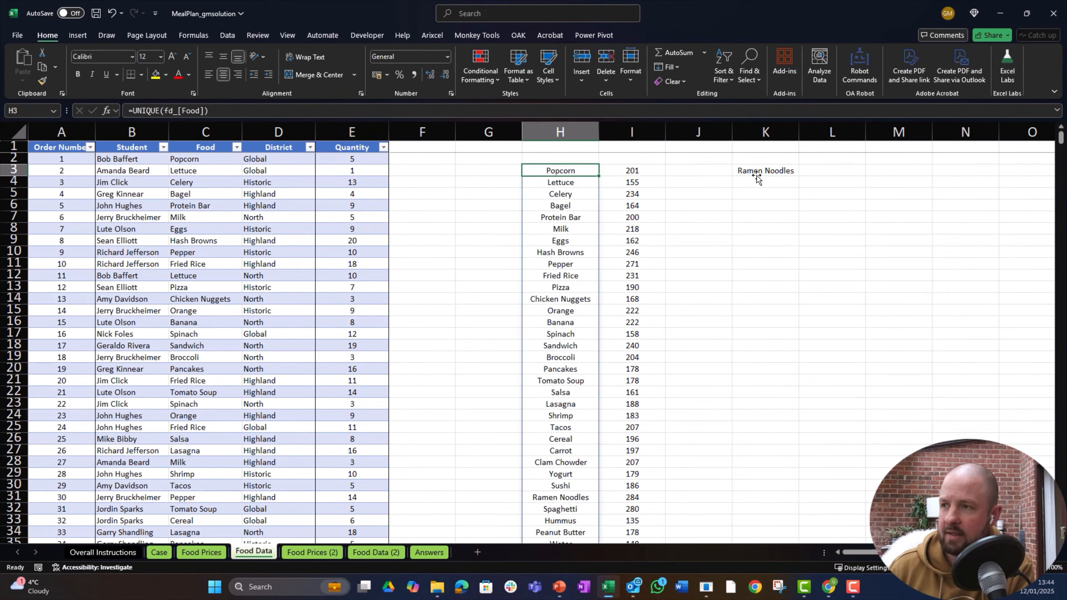
{"action": "key", "text": "ctrl+space"}
{"action": "key", "text": "shift+Right"}
{"action": "key", "text": "shift+Right"}
{"action": "key", "text": "shift+Right"}
{"action": "key", "text": "Left"}
{"action": "key", "text": "Right"}
{"action": "key", "text": "ctrl+space"}
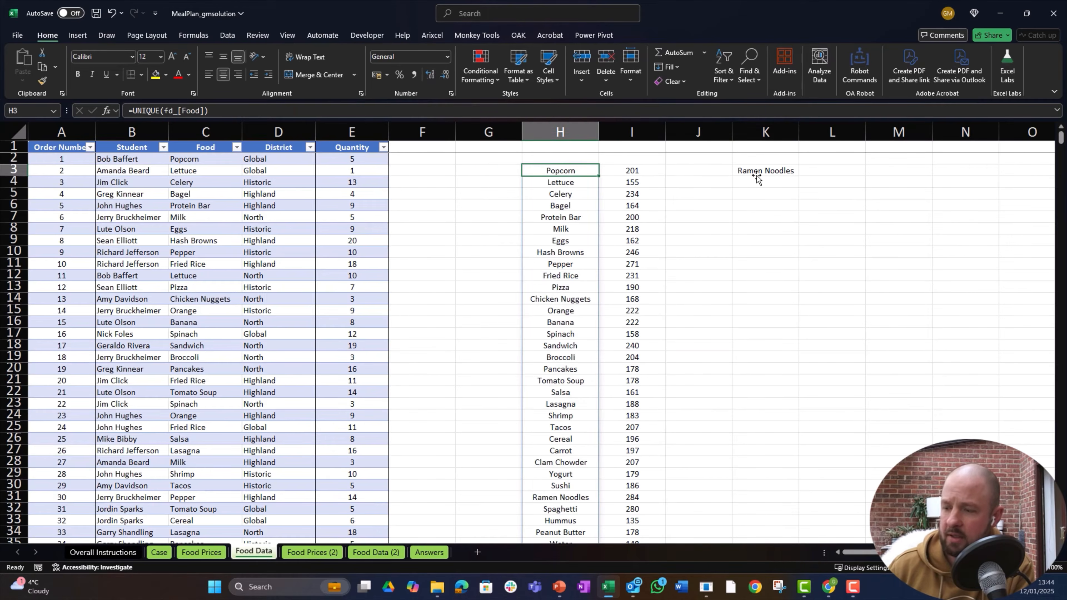
{"action": "key", "text": "ctrl+shift+equal"}
{"action": "key", "text": "ctrl+shift+equal"}
{"action": "key", "text": "ctrl+shift+equal"}
{"action": "key", "text": "ctrl+shift+equal"}
{"action": "key", "text": "ctrl+shift+equal"}
{"action": "key", "text": "Left"}
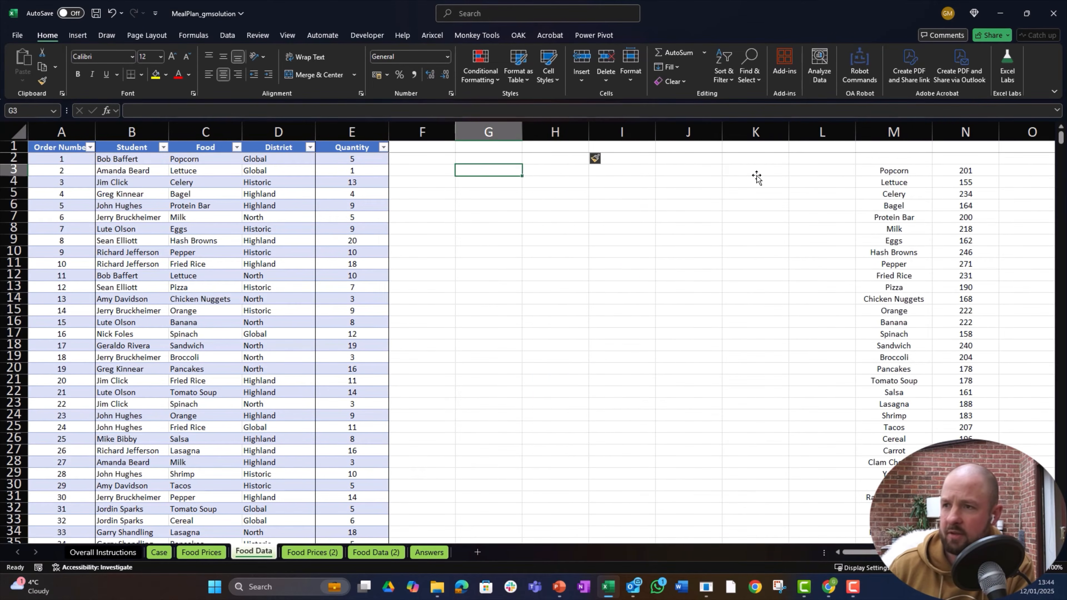
{"action": "key", "text": "Left"}
{"action": "key", "text": "Up"}
{"action": "key", "text": "Up"}
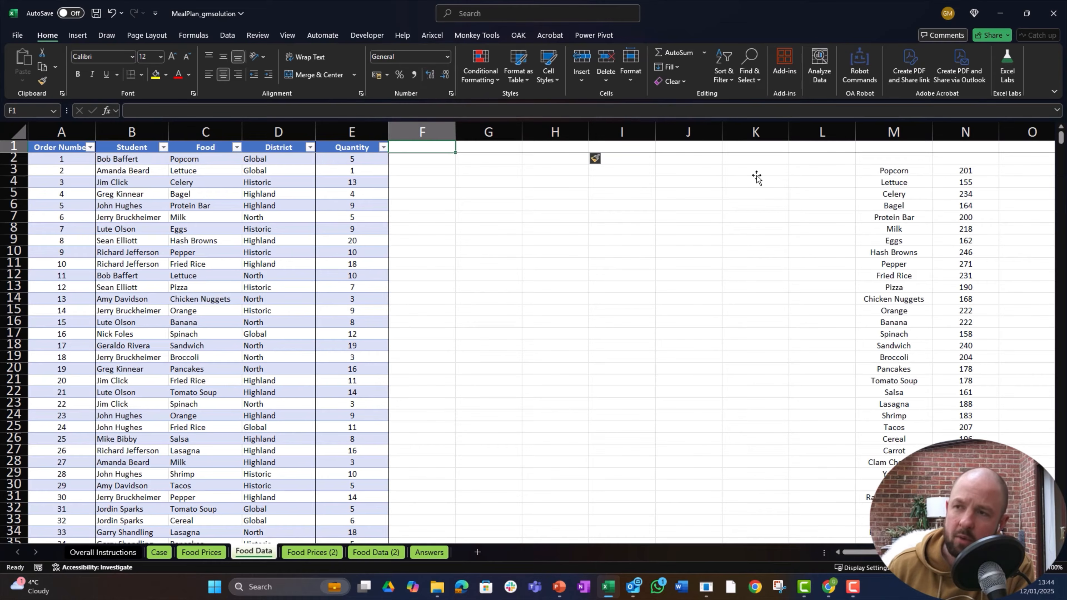
Step: Review the Bonus 3 question on the Case sheet and the order columns on the Food Data sheet
{"action": "key", "text": "ctrl+Page_Up"}
{"action": "key", "text": "ctrl+Page_Up"}
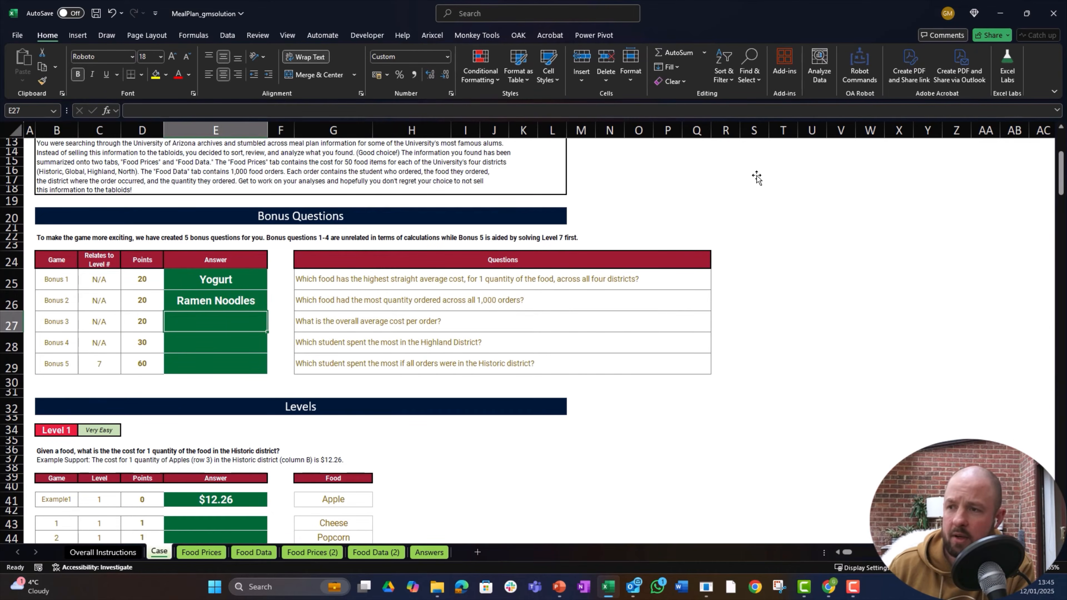
{"action": "key", "text": "ctrl+Page_Down"}
{"action": "key", "text": "ctrl+Page_Down"}
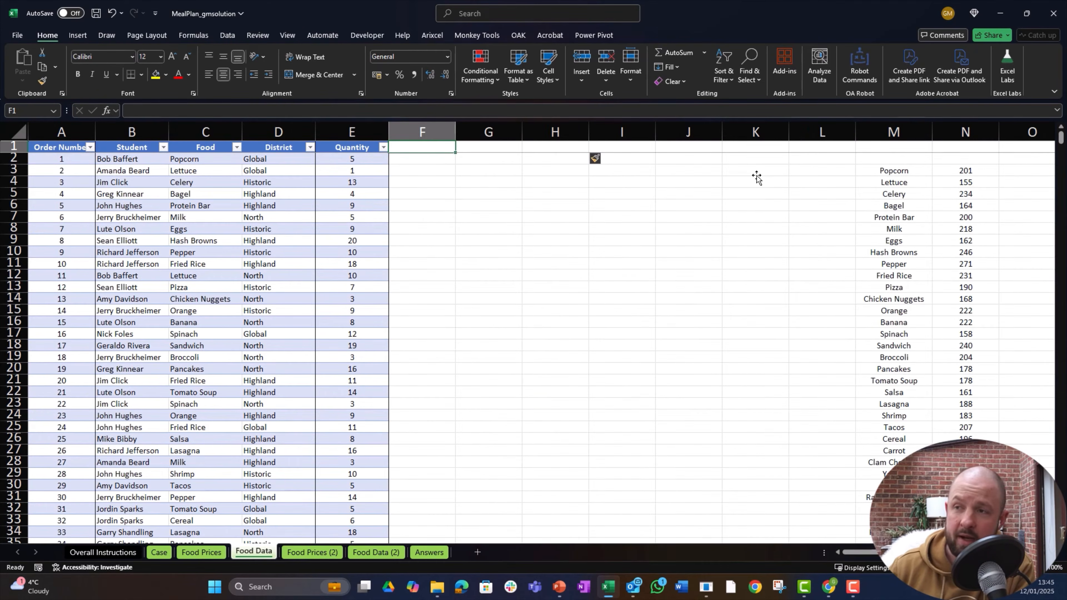
{"action": "key", "text": "Left"}
{"action": "key", "text": "Left"}
{"action": "key", "text": "Down"}
{"action": "key", "text": "Right"}
{"action": "key", "text": "Right"}
{"action": "key", "text": "Up"}
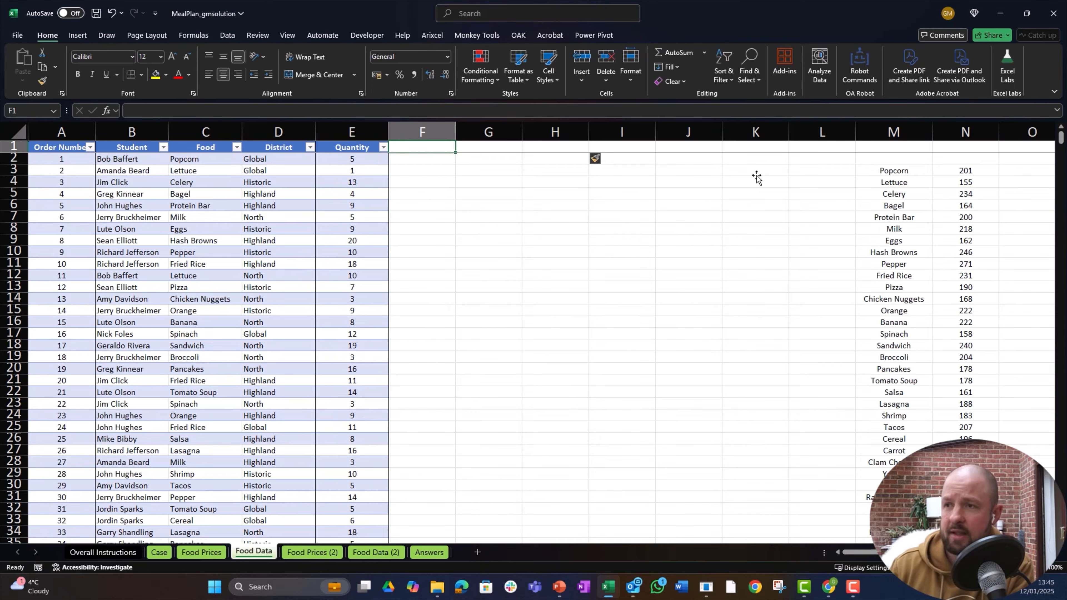
Step: Add the column headers Food Cost in F1 and Total Order Cost in G1 to the Food Data table
{"action": "type", "text": "Food Cos"}
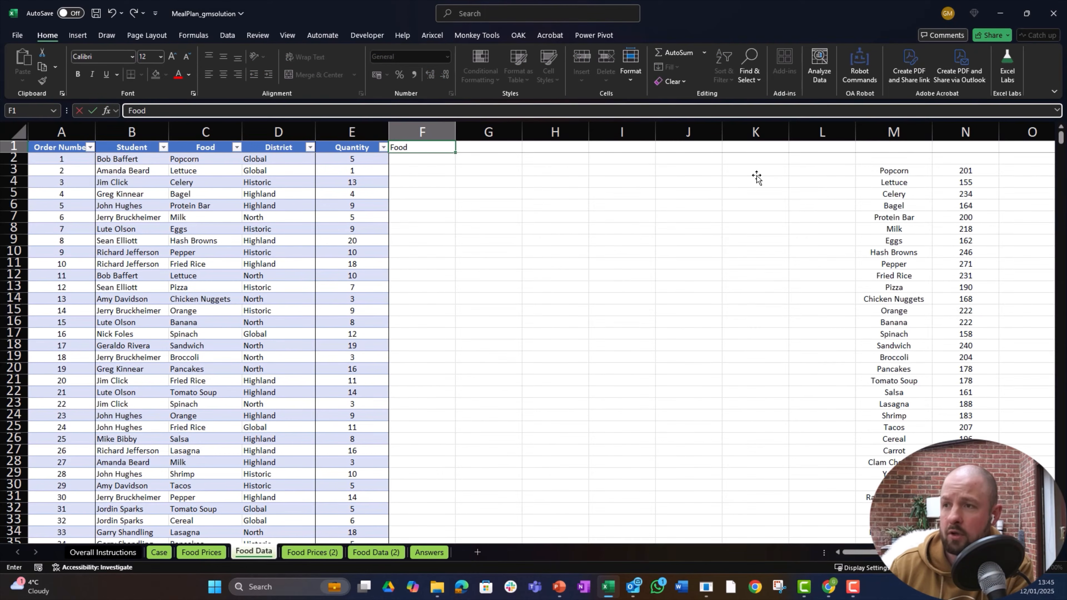
{"action": "key", "text": "ctrl+Return"}
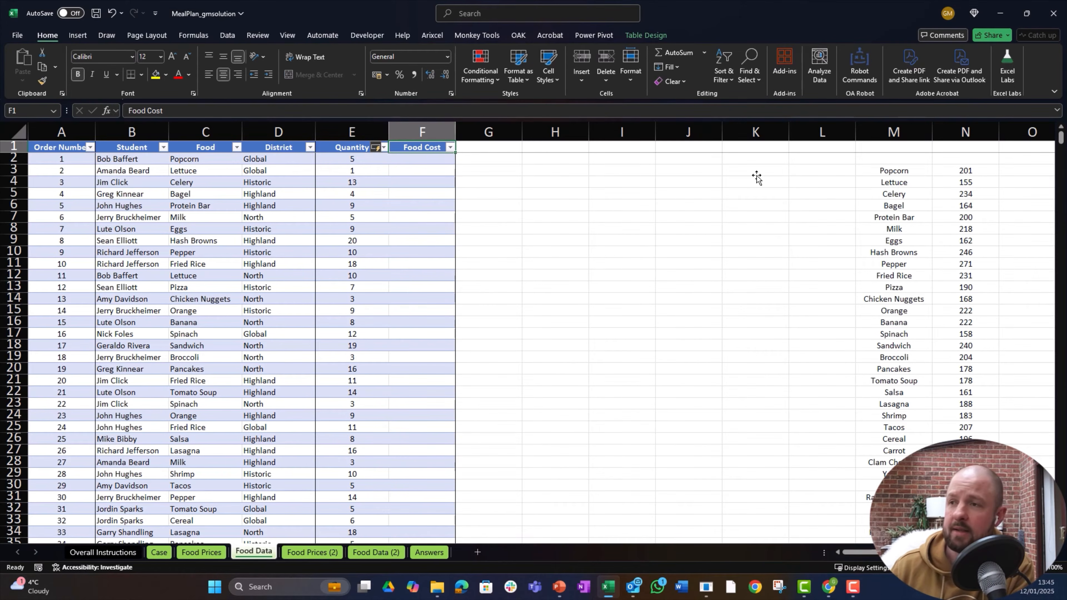
{"action": "key", "text": "Right"}
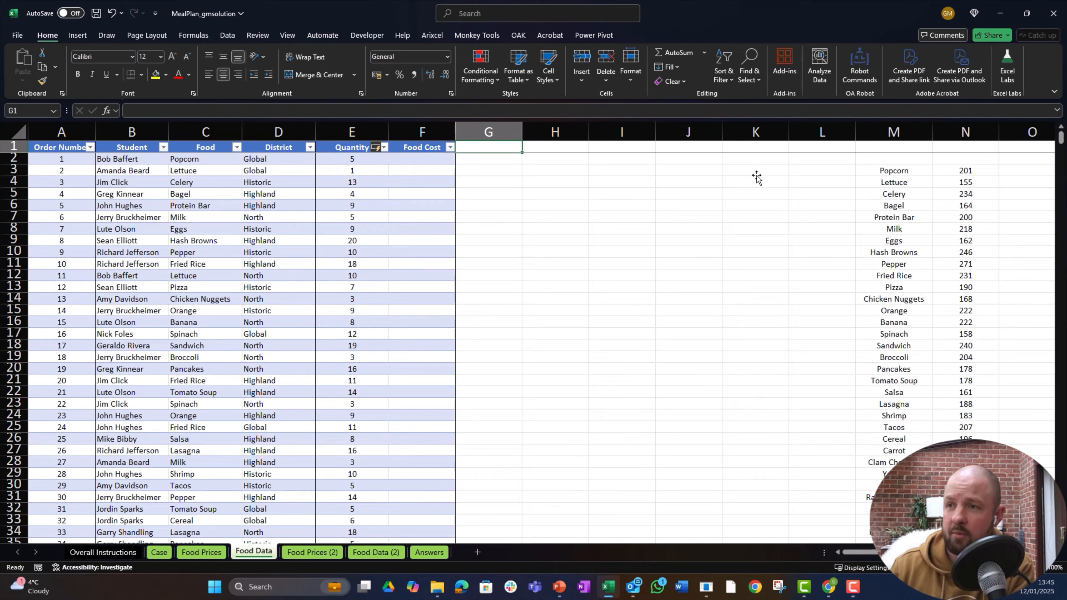
{"action": "type", "text": "Tota"}
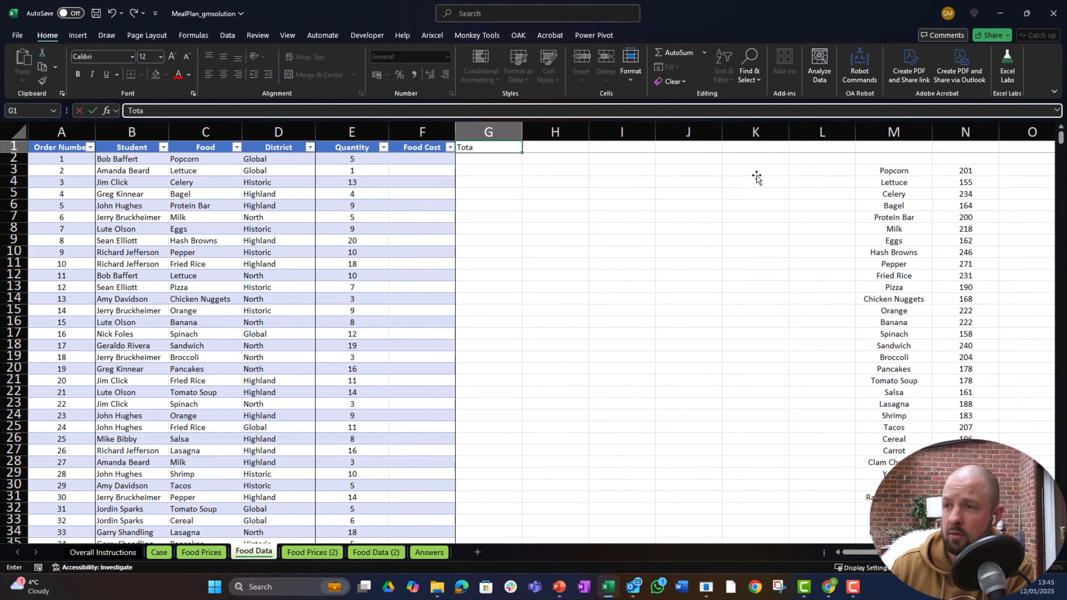
{"action": "type", "text": "l Rorder Cost"}
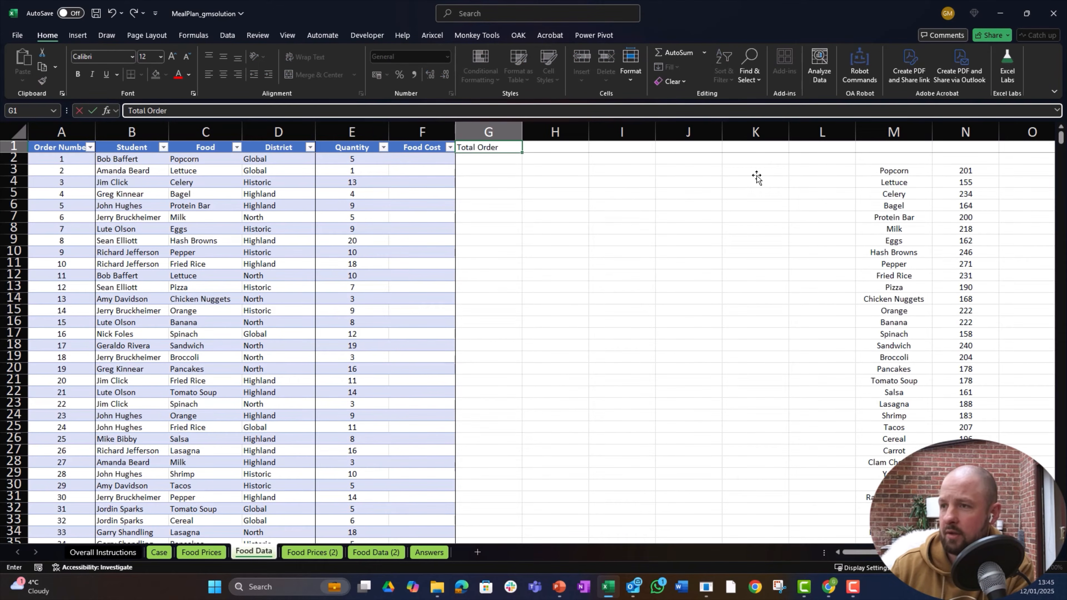
{"action": "key", "text": "ctrl+Return"}
{"action": "key", "text": "Left"}
{"action": "key", "text": "Down"}
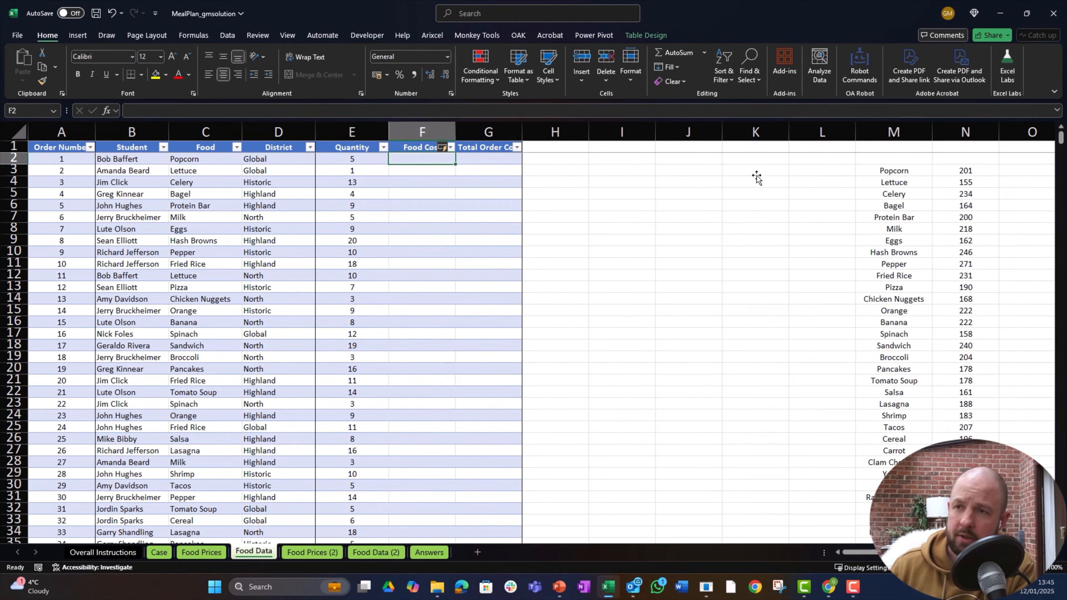
{"action": "key", "text": "Left"}
{"action": "key", "text": "Left"}
{"action": "key", "text": "Left"}
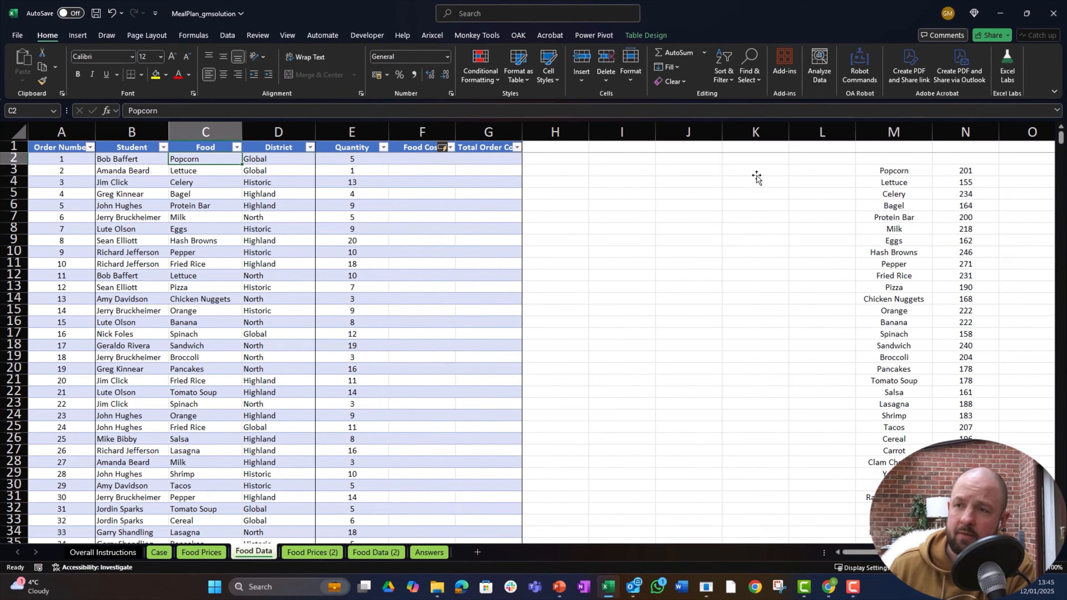
{"action": "key", "text": "Right"}
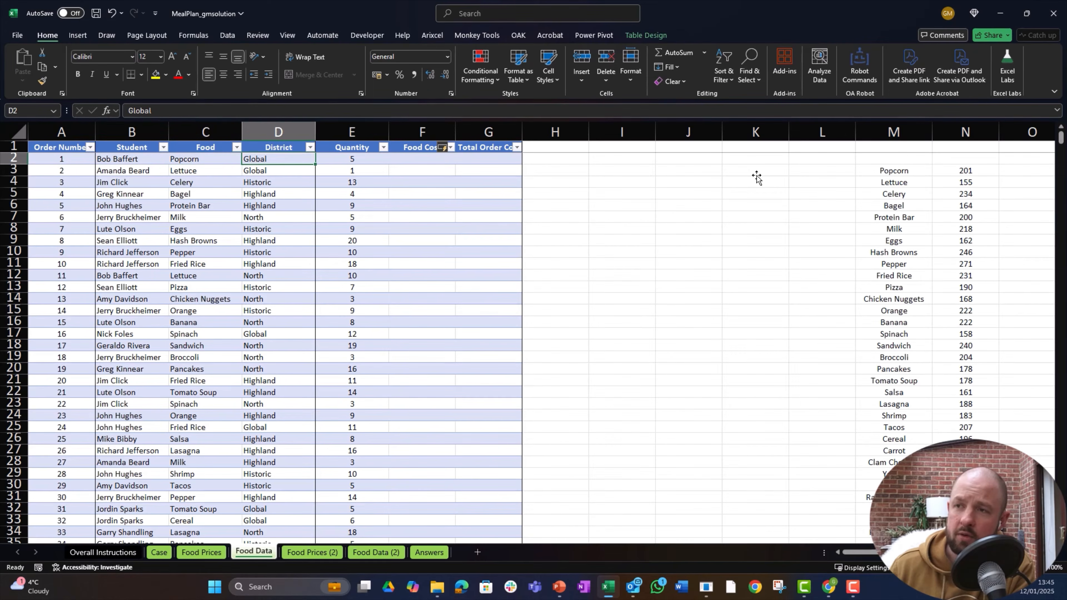
{"action": "key", "text": "Right"}
{"action": "key", "text": "Right"}
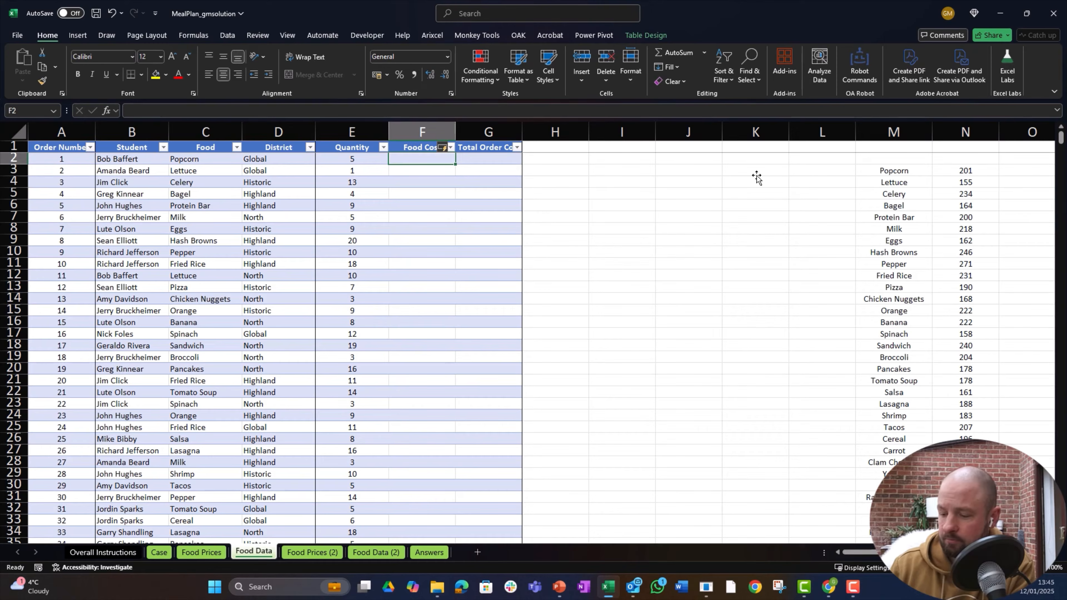
{"action": "type", "text": "=xlo"}
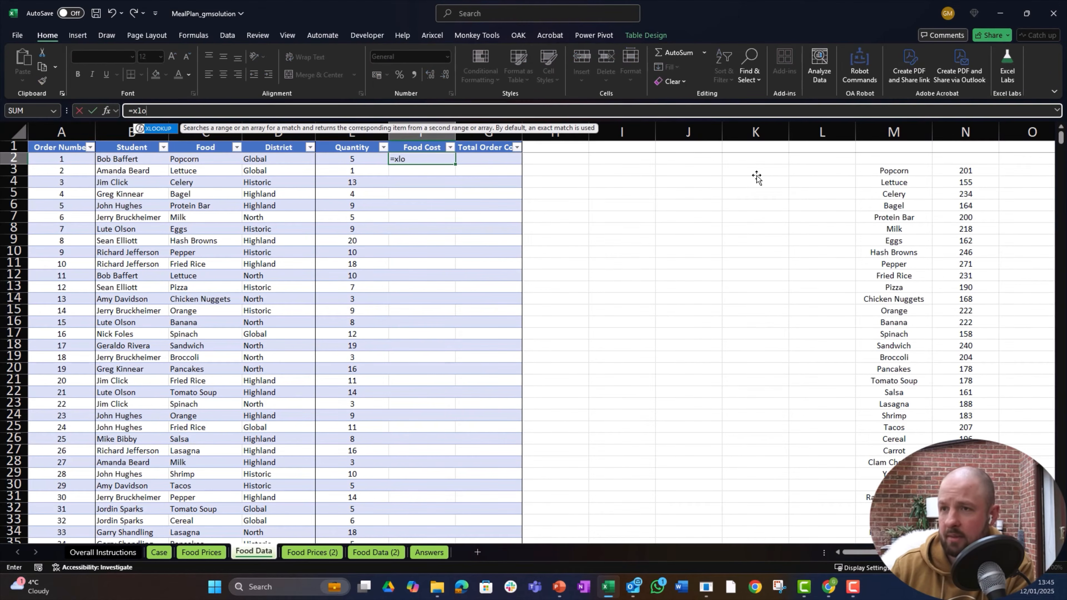
{"action": "key", "text": "Tab"}
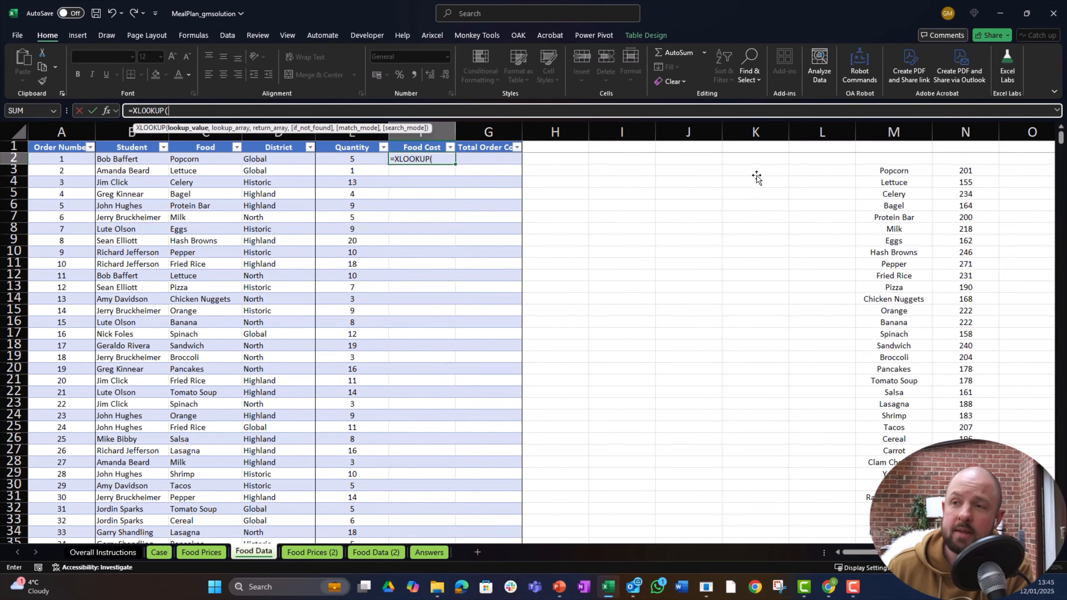
{"action": "key", "text": "Left"}
{"action": "key", "text": "Left"}
{"action": "key", "text": "Left"}
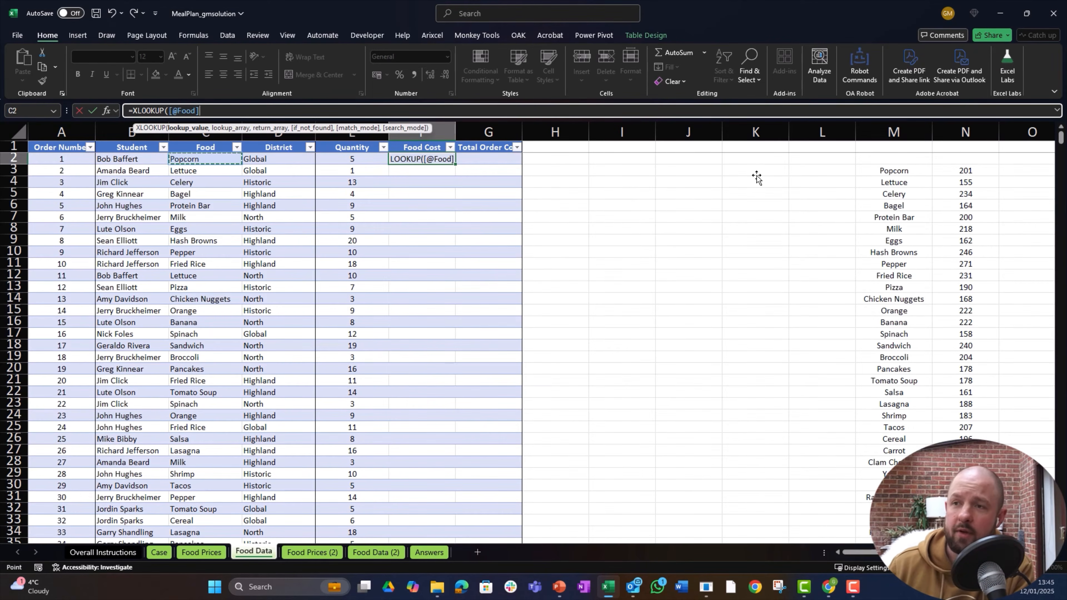
{"action": "type", "text": ","}
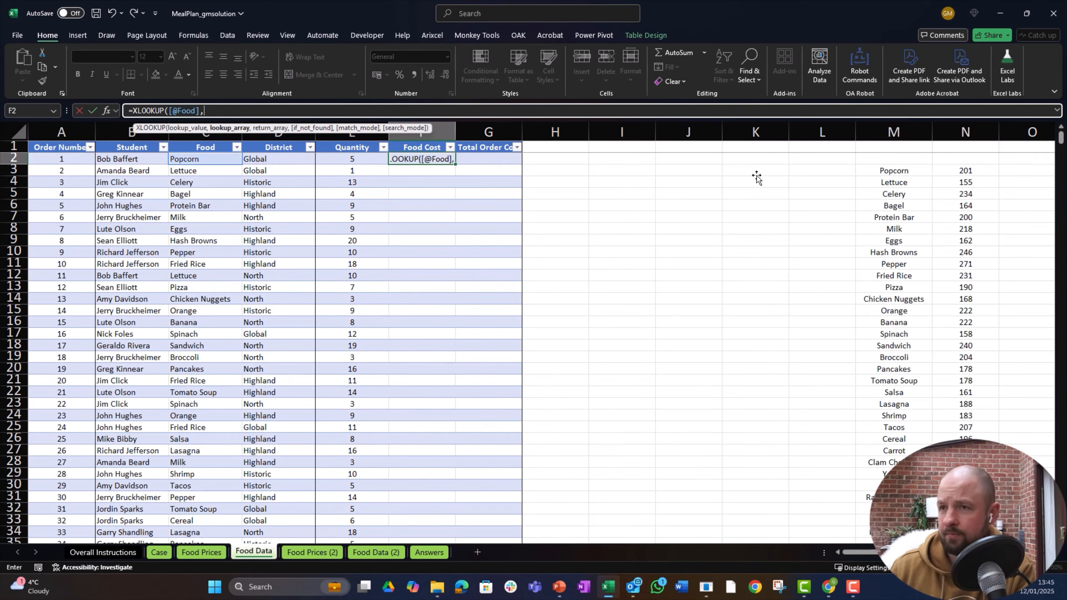
Step: Set the XLOOKUP's lookup array to the Food column of the Food Prices table, fp_[Food]
{"action": "key", "text": "ctrl+Page_Up"}
{"action": "key", "text": "Up"}
{"action": "key", "text": "Up"}
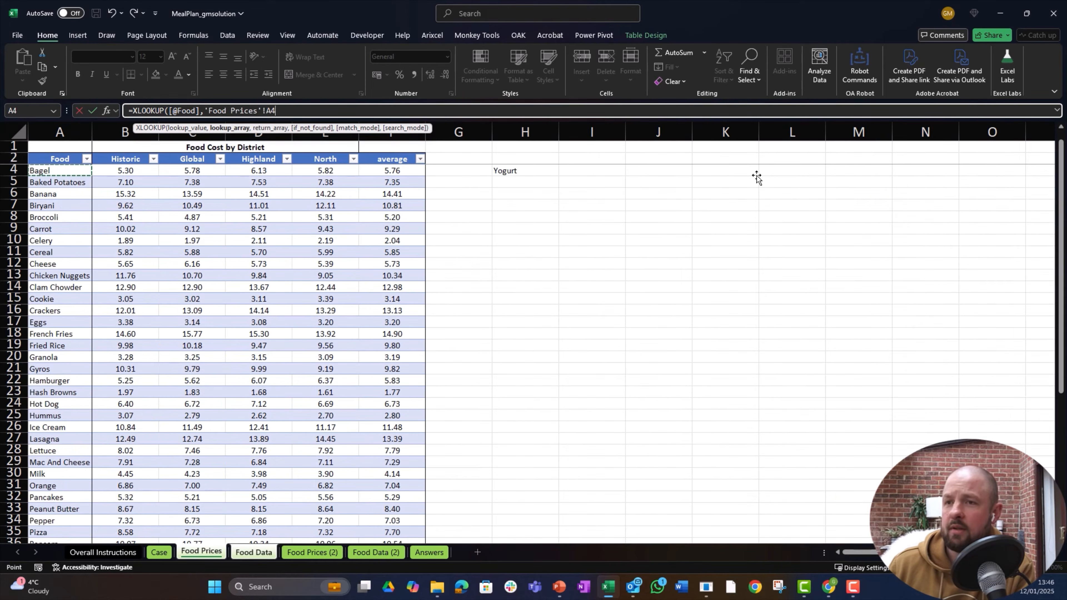
{"action": "key", "text": "Down"}
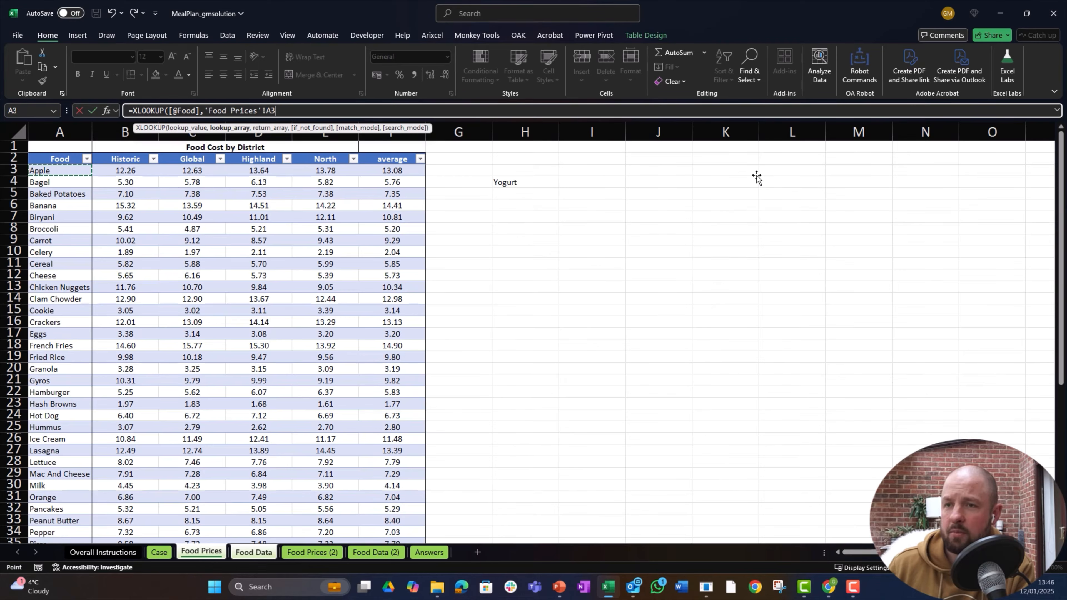
{"action": "key", "text": "ctrl+shift+Down"}
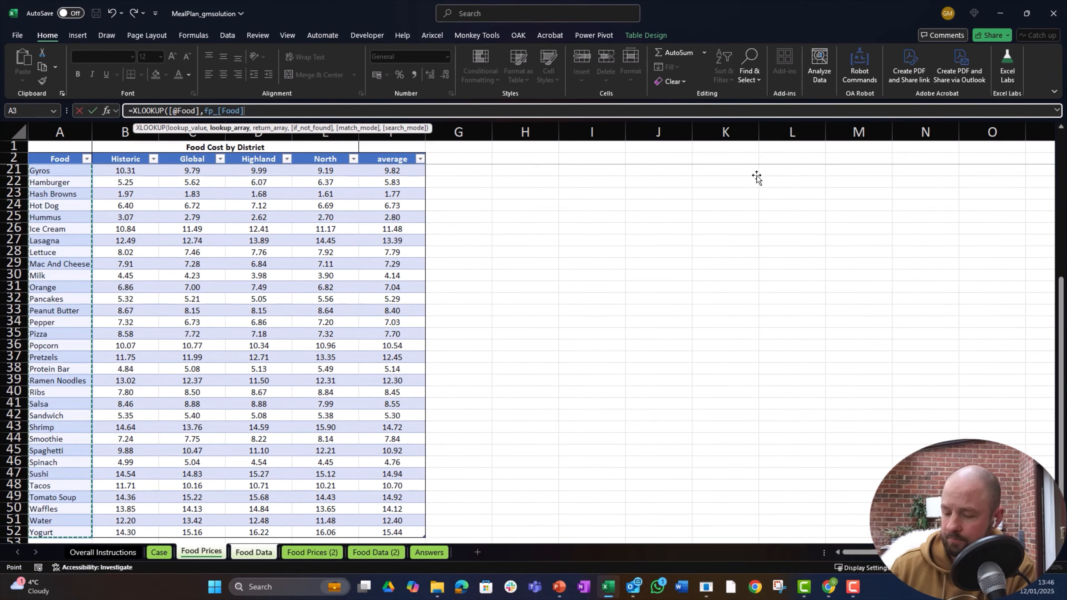
{"action": "type", "text": ","}
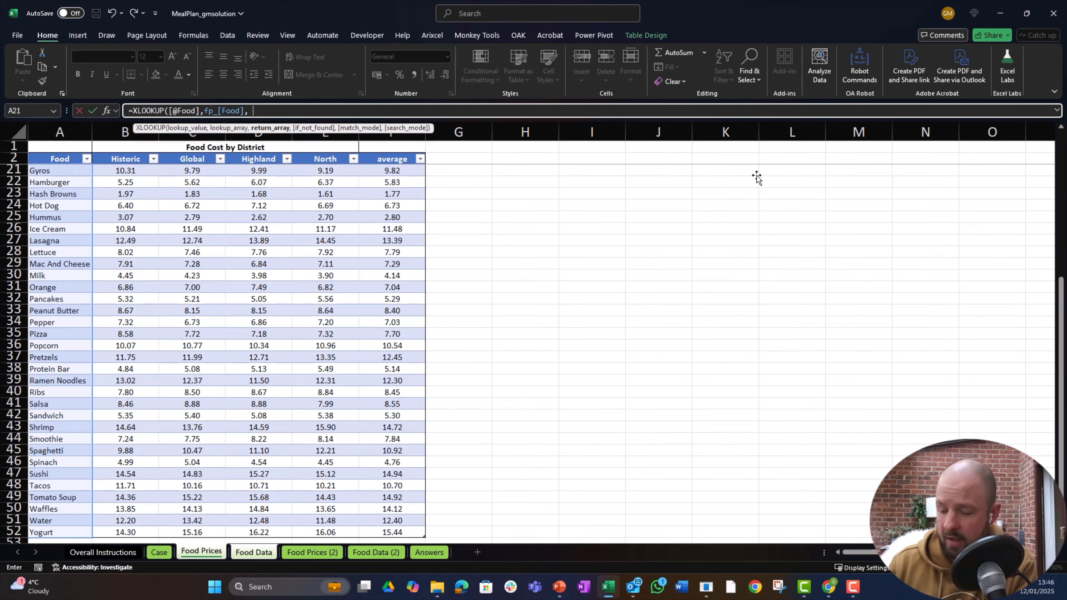
{"action": "type", "text": "XLOOKUP("}
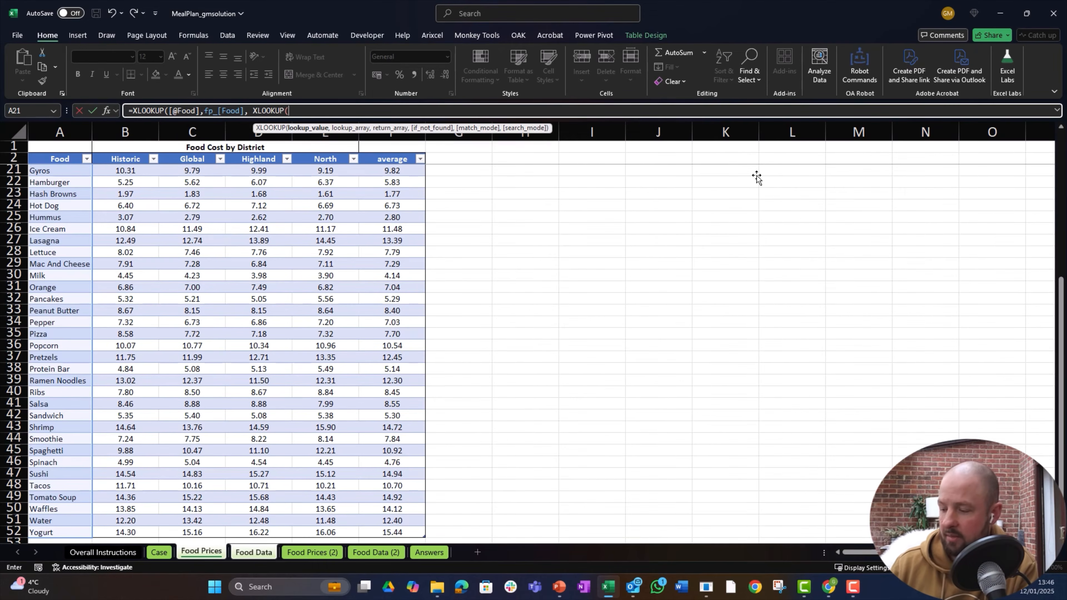
{"action": "key", "text": "ctrl+Page_Down"}
{"action": "key", "text": "Left"}
{"action": "key", "text": "Left"}
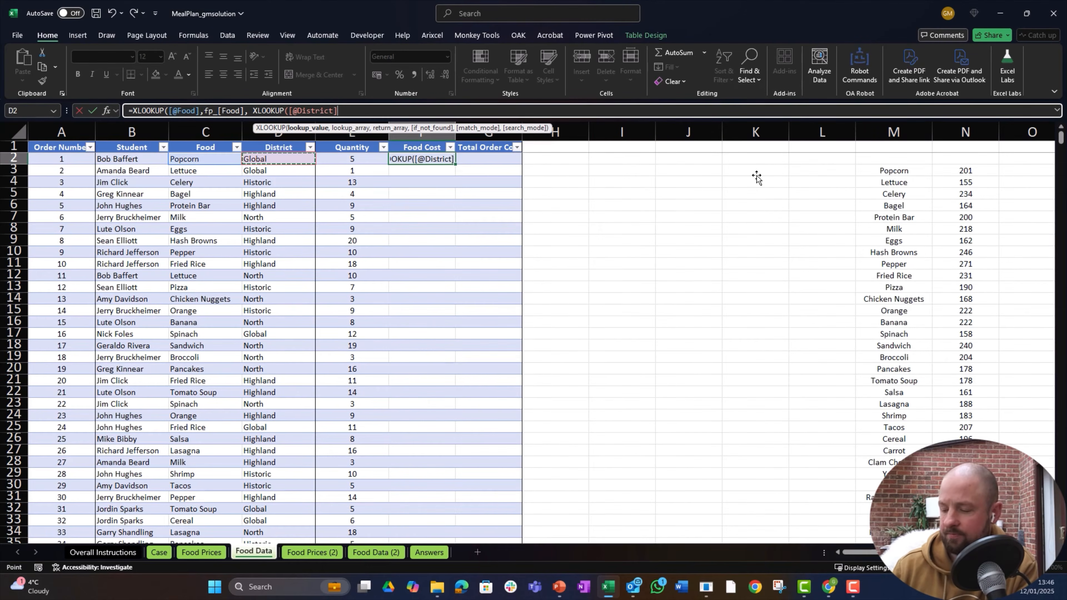
{"action": "type", "text": ","}
Step: Use the Historic to North headers of the Food Prices table as the nested XLOOKUP's lookup array
{"action": "key", "text": "ctrl+Page_Up"}
{"action": "key", "text": "Up"}
{"action": "key", "text": "Up"}
{"action": "key", "text": "Up"}
{"action": "key", "text": "ctrl+Up"}
{"action": "key", "text": "Right"}
{"action": "key", "text": "shift+Right"}
{"action": "key", "text": "shift+Right"}
{"action": "key", "text": "shift+Right"}
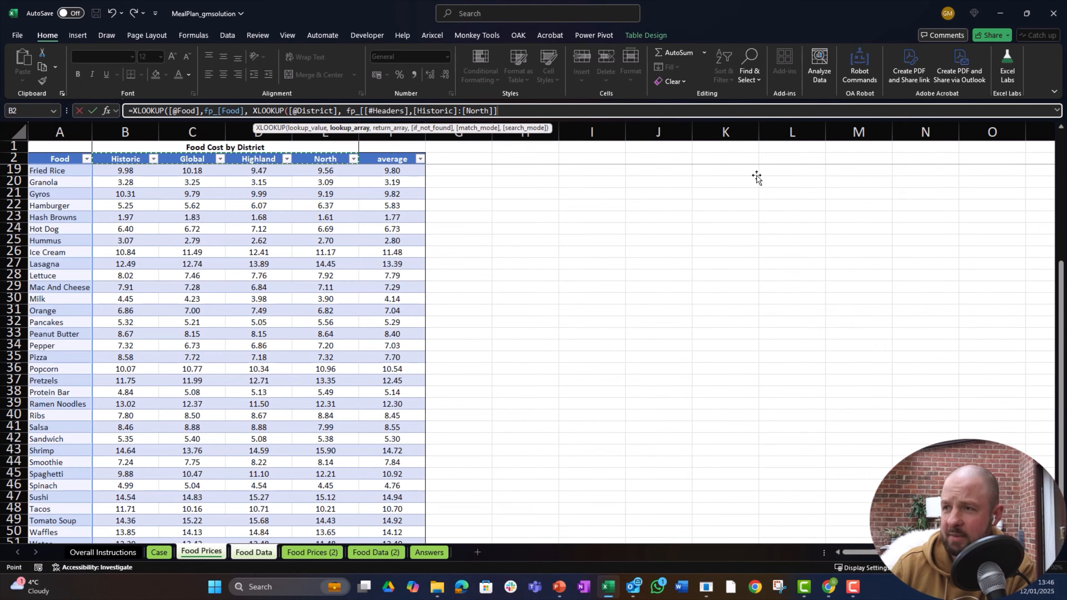
{"action": "type", "text": ","}
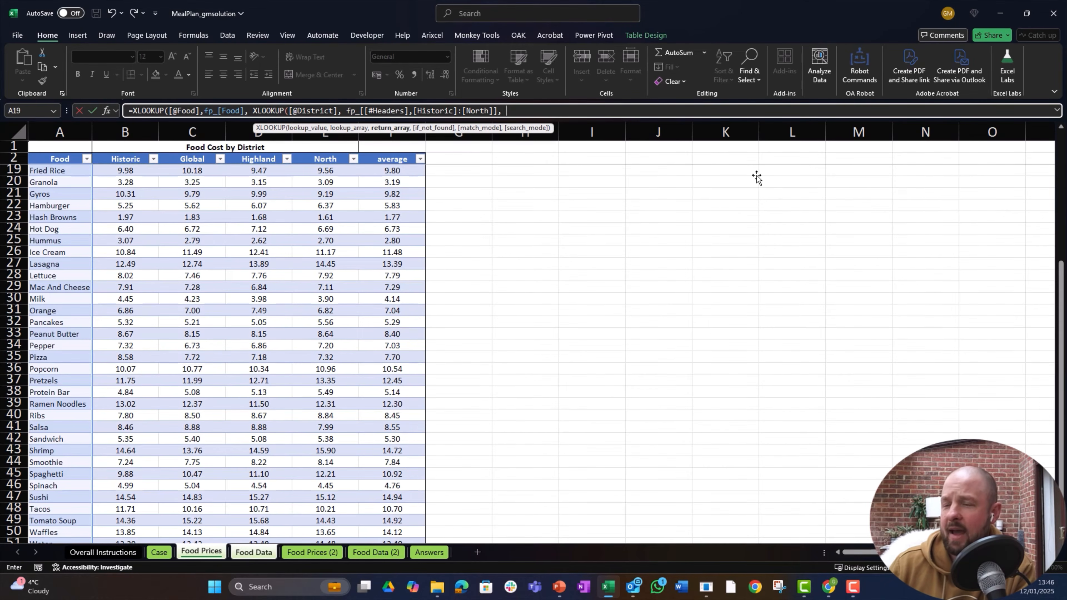
Step: Set the nested return array to the price data fp_[[Historic]:[North]] and complete the Food Cost formula in F2
{"action": "key", "text": "Right"}
{"action": "key", "text": "Up"}
{"action": "key", "text": "Up"}
{"action": "key", "text": "Up"}
{"action": "key", "text": "Up"}
{"action": "key", "text": "Up"}
{"action": "key", "text": "Up"}
{"action": "key", "text": "Up"}
{"action": "key", "text": "Up"}
{"action": "key", "text": "Up"}
{"action": "key", "text": "Up"}
{"action": "key", "text": "Up"}
{"action": "key", "text": "Up"}
{"action": "key", "text": "Up"}
{"action": "key", "text": "Up"}
{"action": "key", "text": "Up"}
{"action": "key", "text": "Up"}
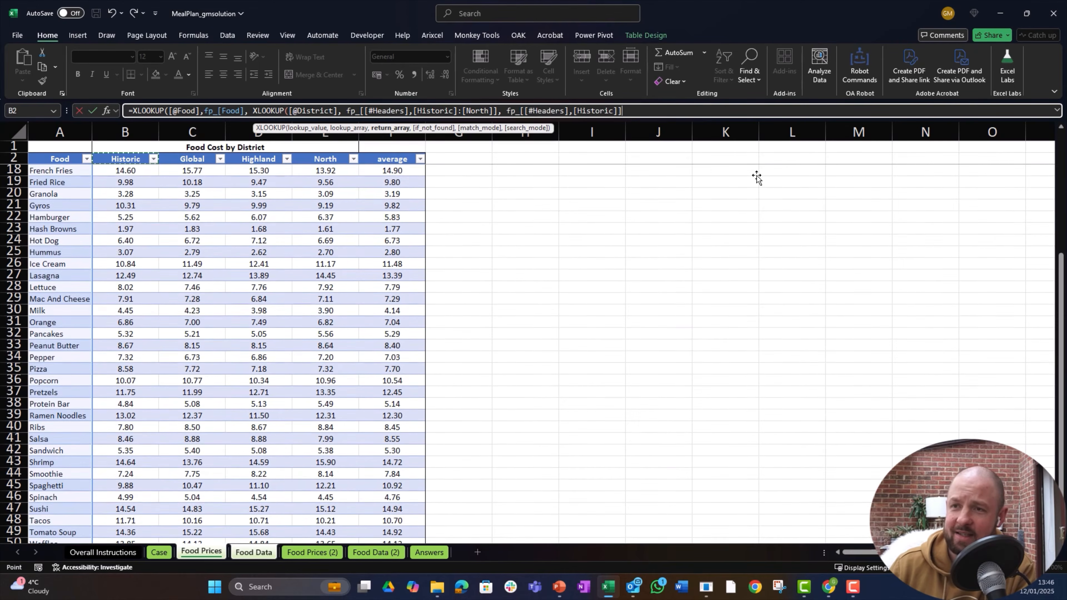
{"action": "key", "text": "shift+Right"}
{"action": "key", "text": "shift+Right"}
{"action": "key", "text": "shift+Right"}
{"action": "key", "text": "ctrl+shift+Down"}
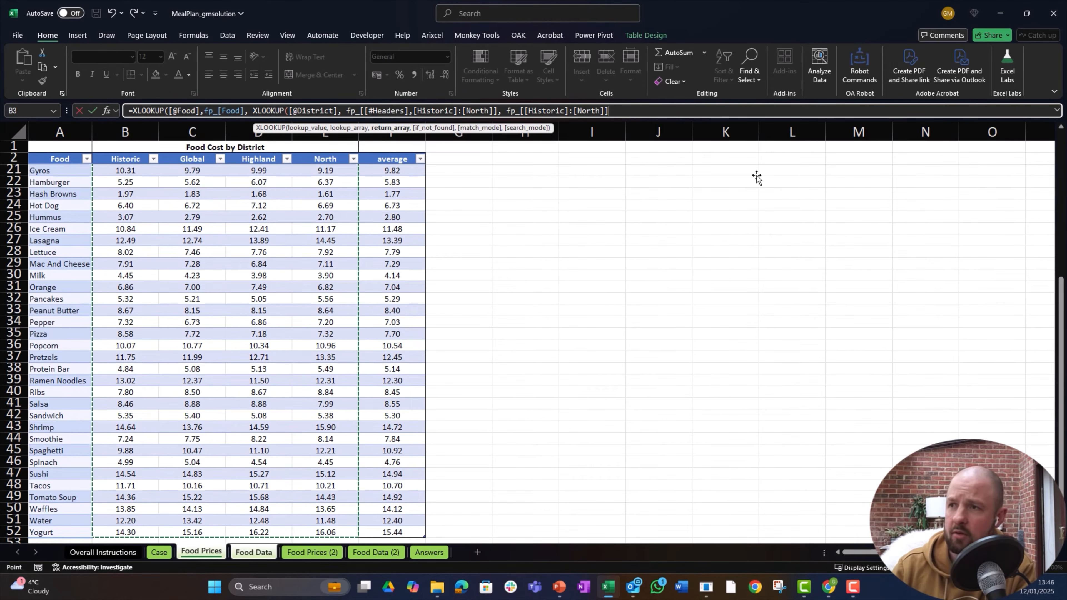
{"action": "type", "text": "))"}
{"action": "key", "text": "Return"}
Step: Check the Food Cost formula and result in F2 against the first order's food and district
{"action": "key", "text": "Left"}
{"action": "key", "text": "Right"}
{"action": "key", "text": "Up"}
{"action": "key", "text": "Down"}
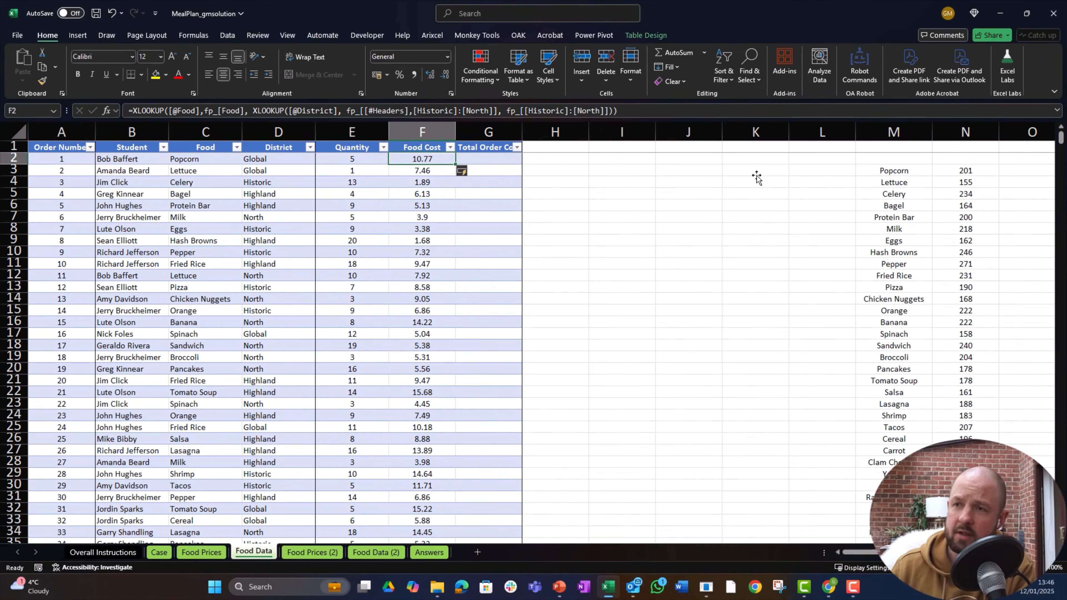
{"action": "key", "text": "Left"}
{"action": "key", "text": "Left"}
{"action": "key", "text": "Left"}
{"action": "key", "text": "Right"}
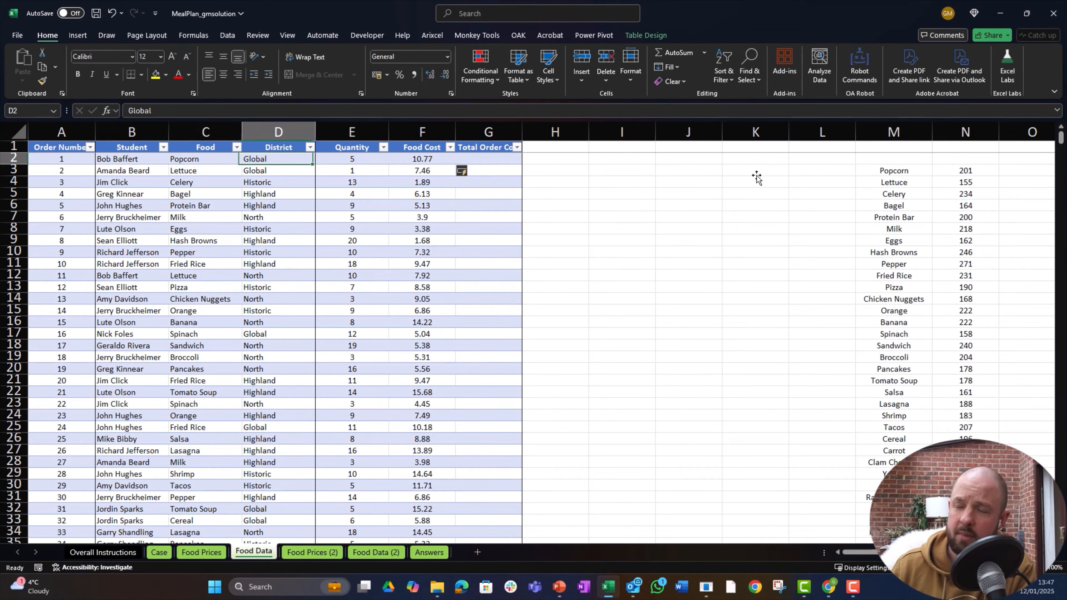
Step: Start an alternative INDEX formula in F2 of Food Data, with the price data fp_[[Historic]:[North]] as its array
{"action": "key", "text": "Right"}
{"action": "key", "text": "Right"}
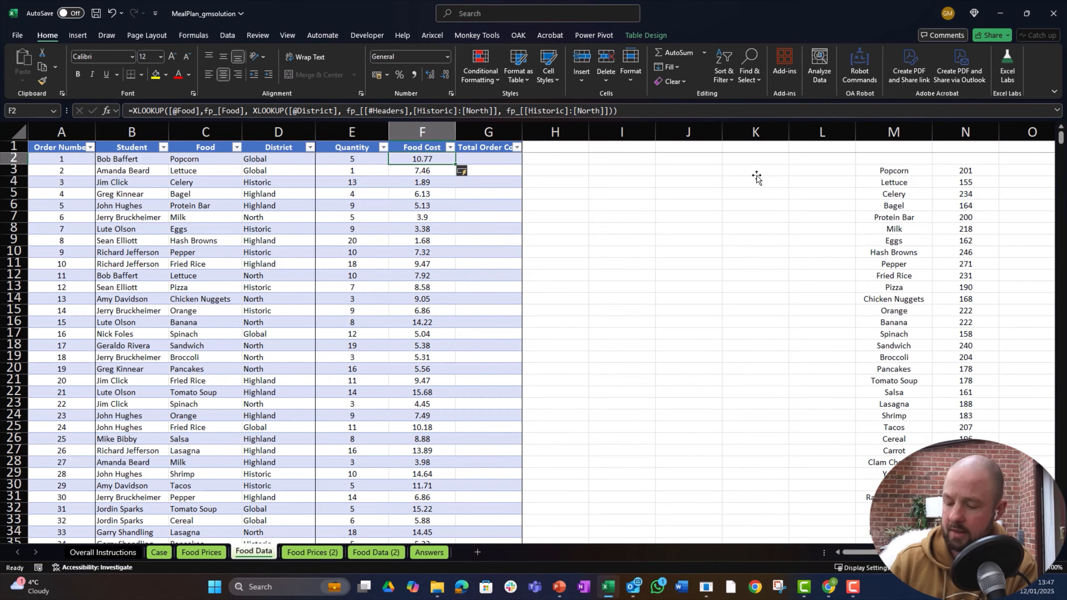
{"action": "type", "text": "=index("}
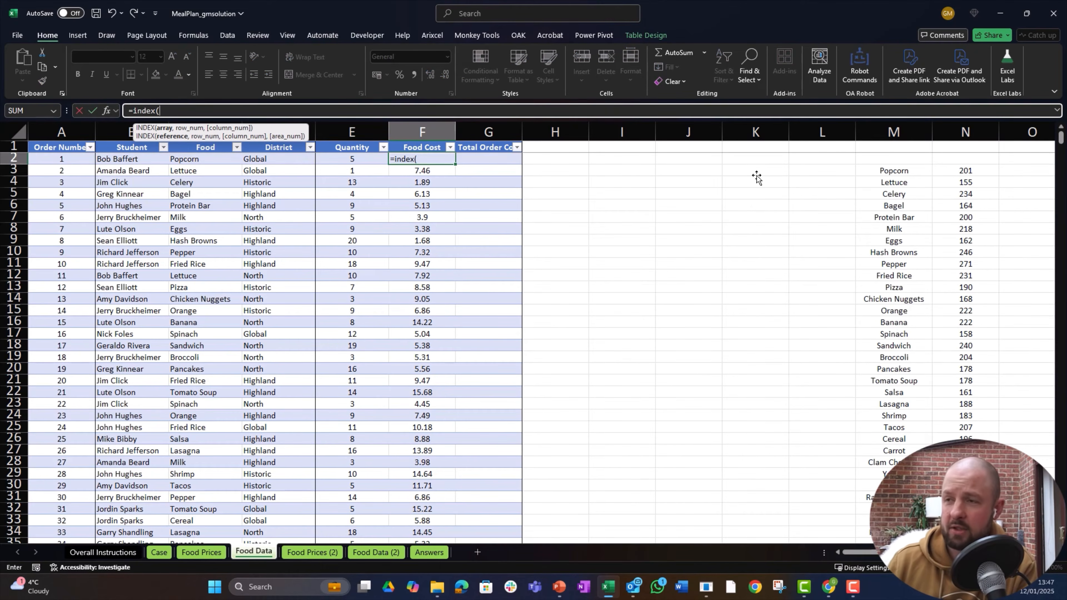
{"action": "key", "text": "ctrl+Page_Up"}
{"action": "key", "text": "ctrl+Up"}
{"action": "key", "text": "Right"}
{"action": "key", "text": "Down"}
{"action": "key", "text": "shift+Right"}
{"action": "key", "text": "shift+Right"}
{"action": "key", "text": "shift+Right"}
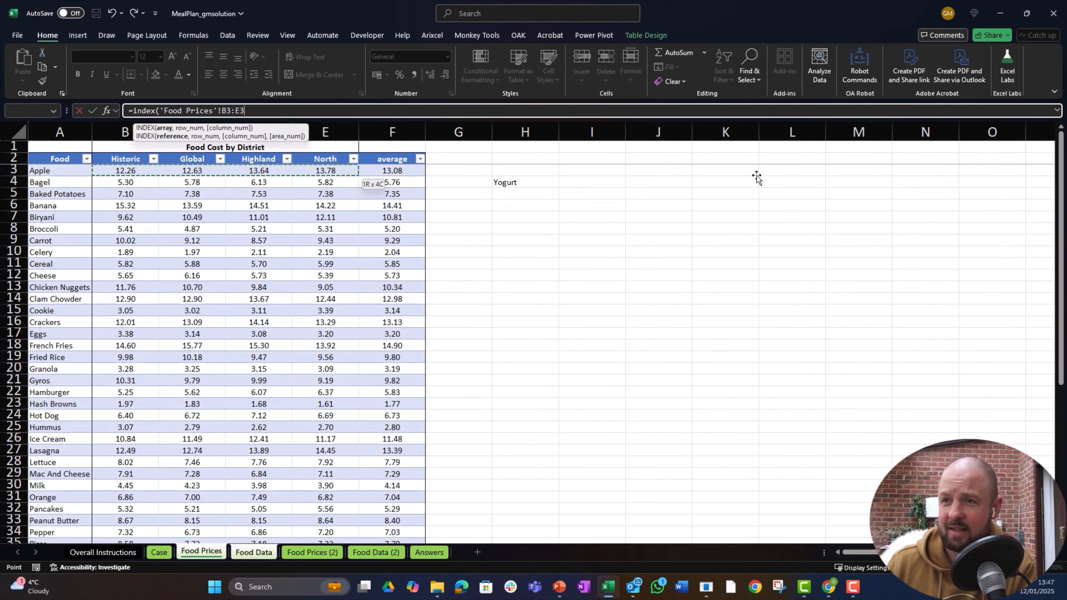
{"action": "key", "text": "ctrl+shift+Down"}
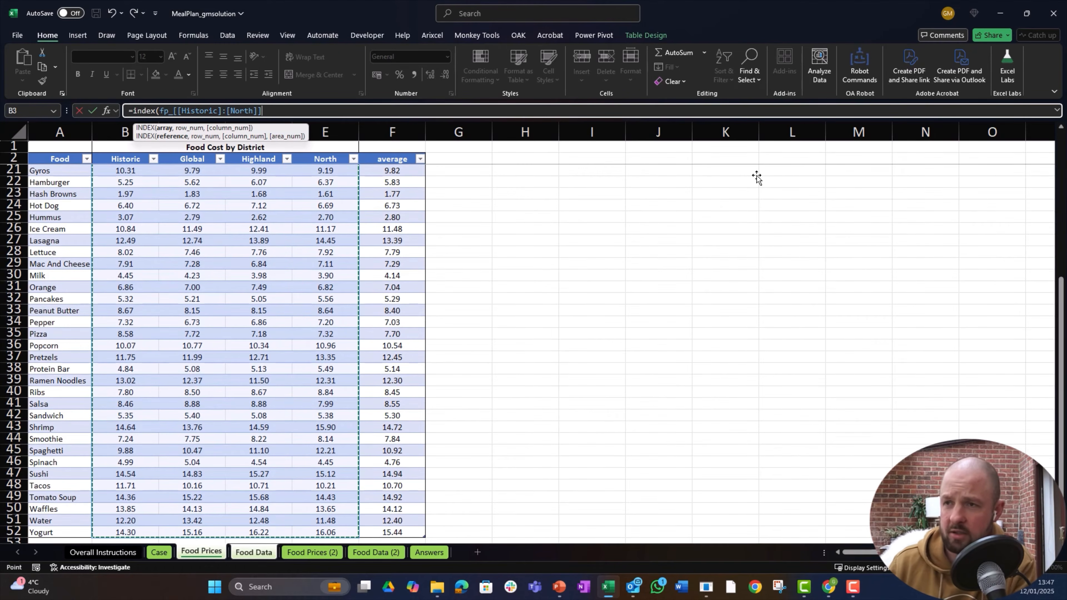
{"action": "type", "text": ", "}
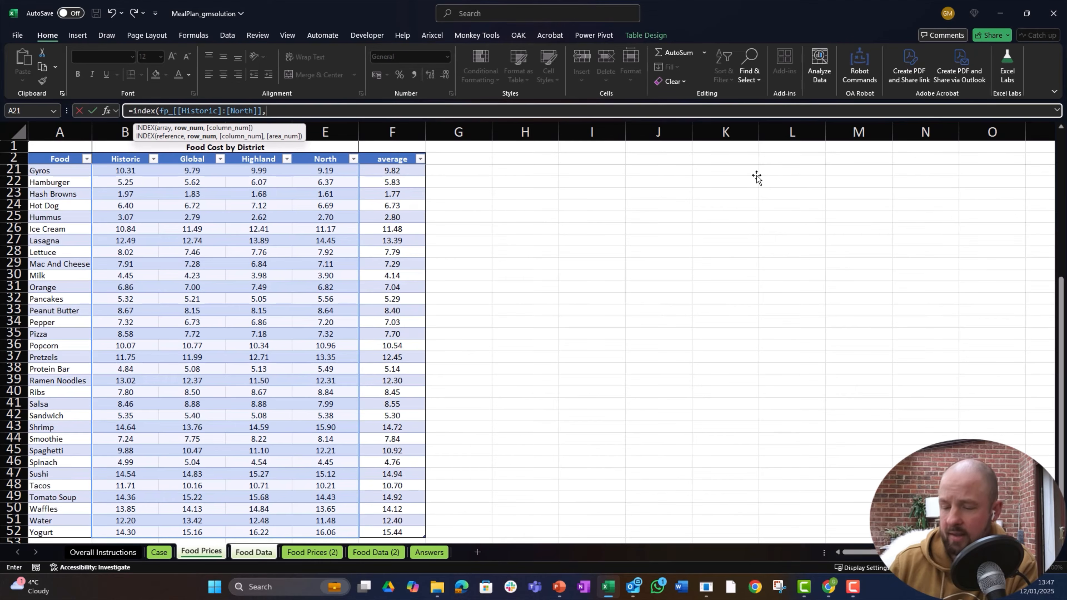
{"action": "type", "text": "match("}
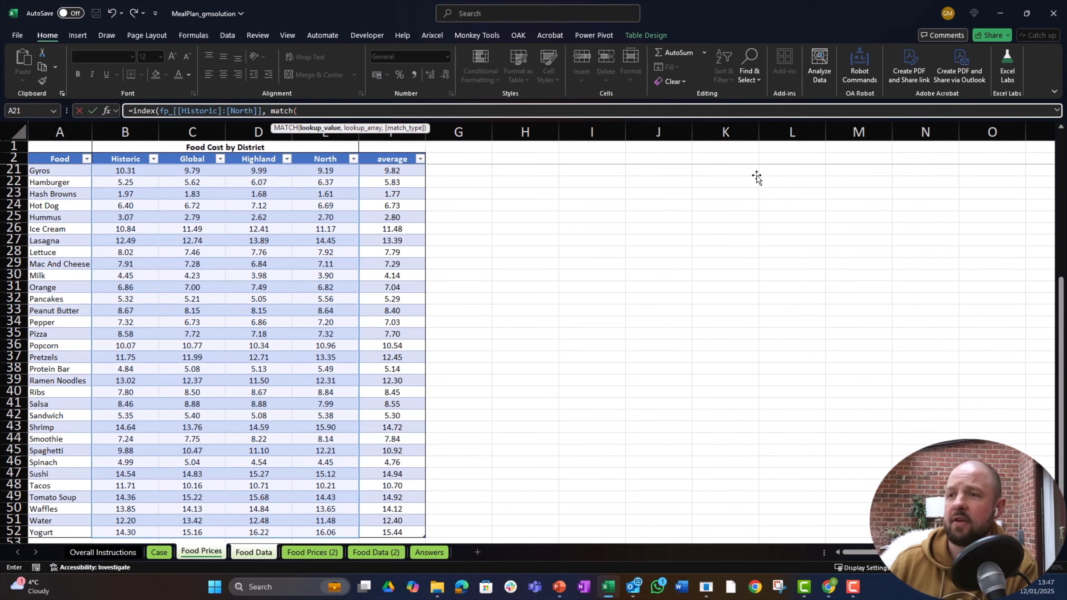
{"action": "key", "text": "ctrl+Page_Down"}
{"action": "key", "text": "Left"}
{"action": "key", "text": "Left"}
{"action": "key", "text": "Left"}
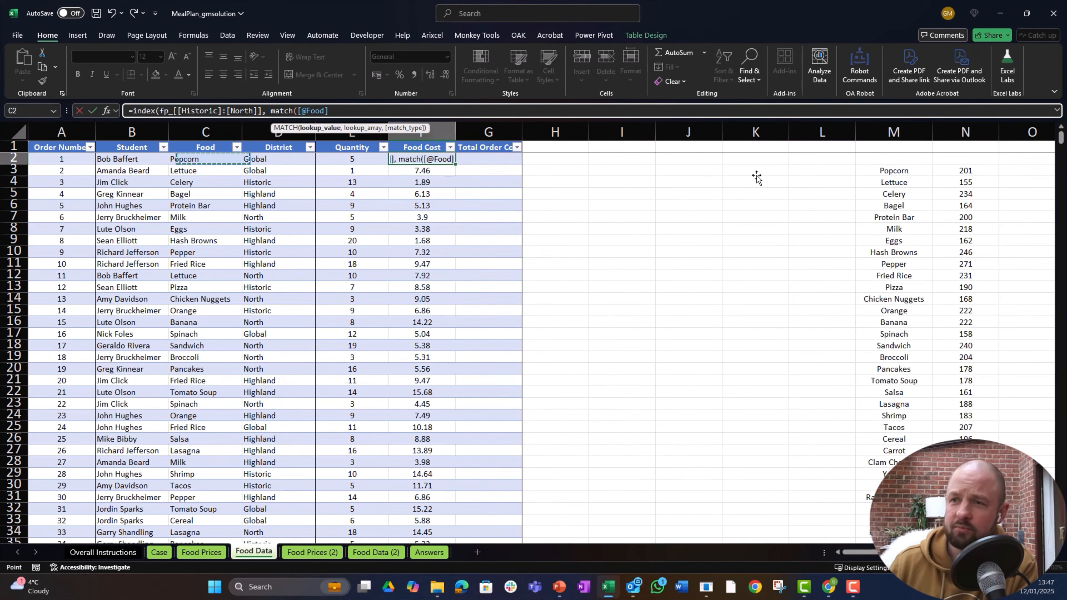
{"action": "type", "text": ","}
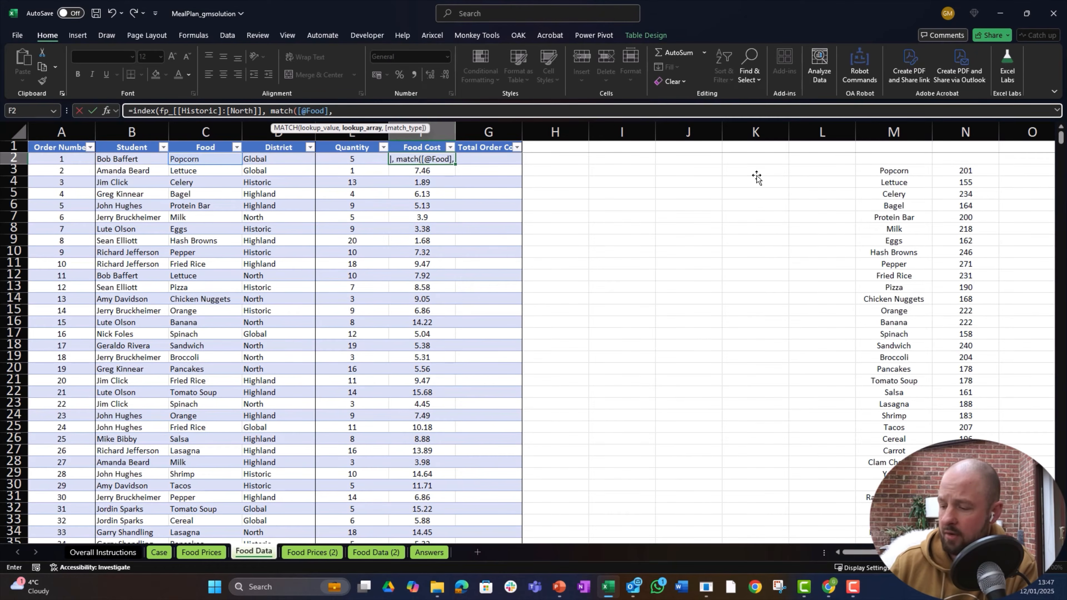
Step: Set the row MATCH's lookup array to fp_[Food] with exact match 0 and close that function
{"action": "key", "text": "ctrl+Page_Up"}
{"action": "key", "text": "ctrl+Up"}
{"action": "key", "text": "Down"}
{"action": "key", "text": "ctrl+shift+Down"}
{"action": "type", "text": ","}
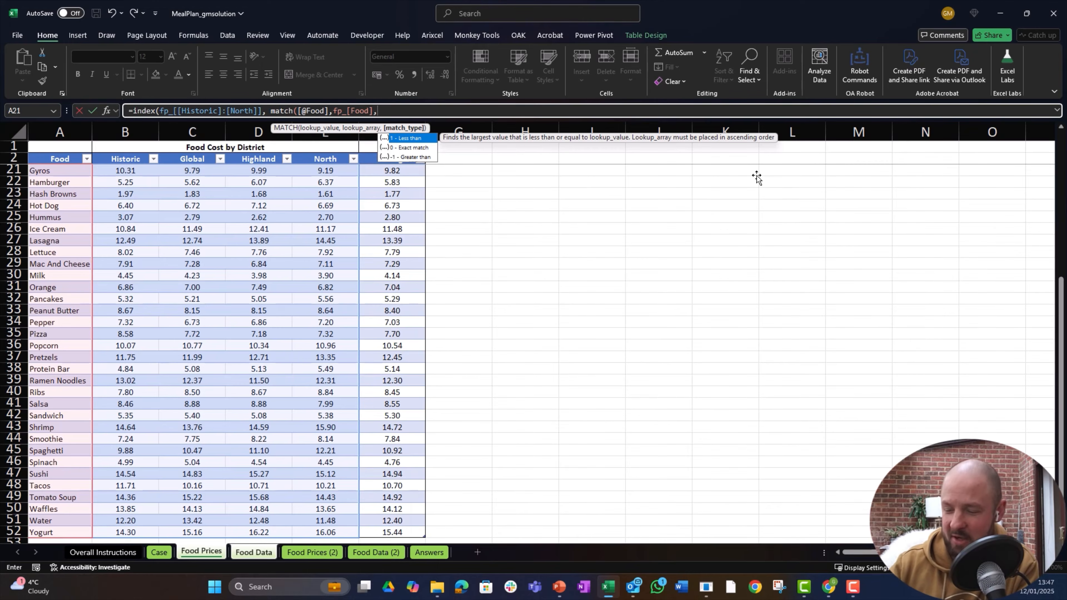
{"action": "type", "text": " 0"}
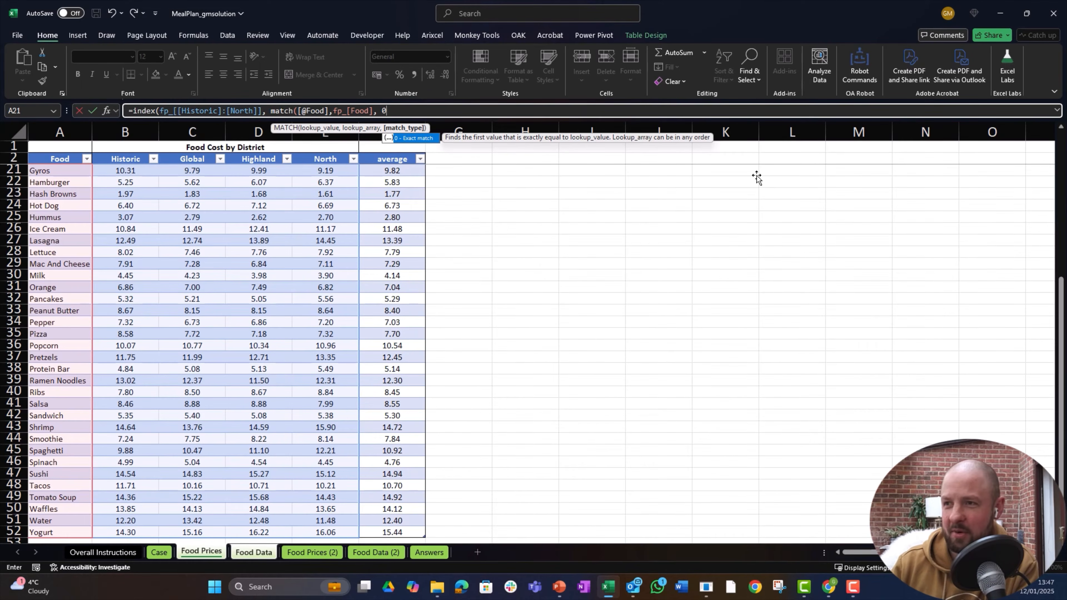
{"action": "type", "text": ")"}
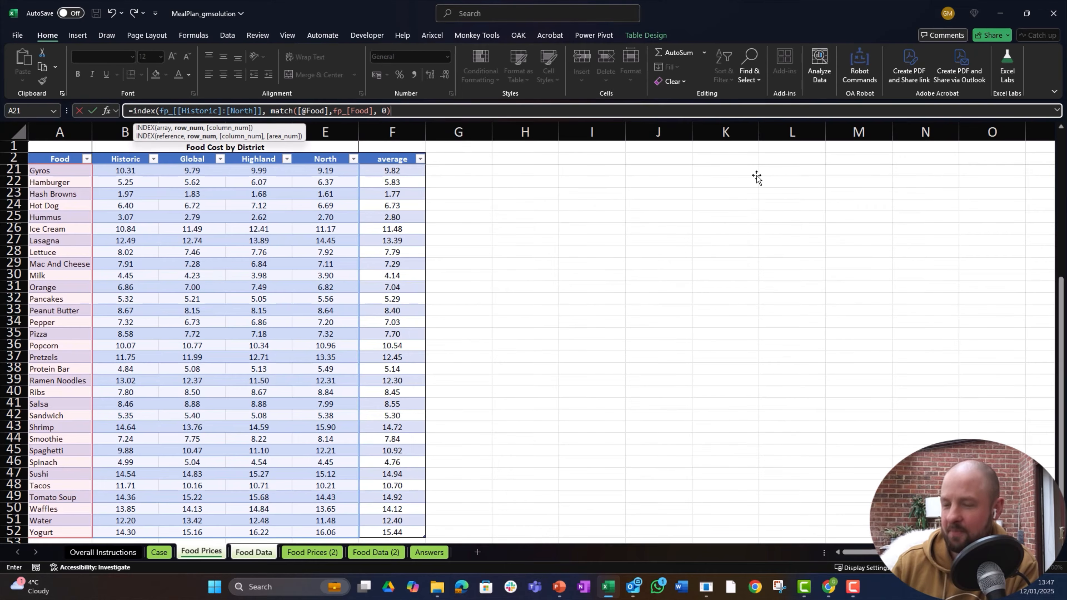
{"action": "type", "text": ", "}
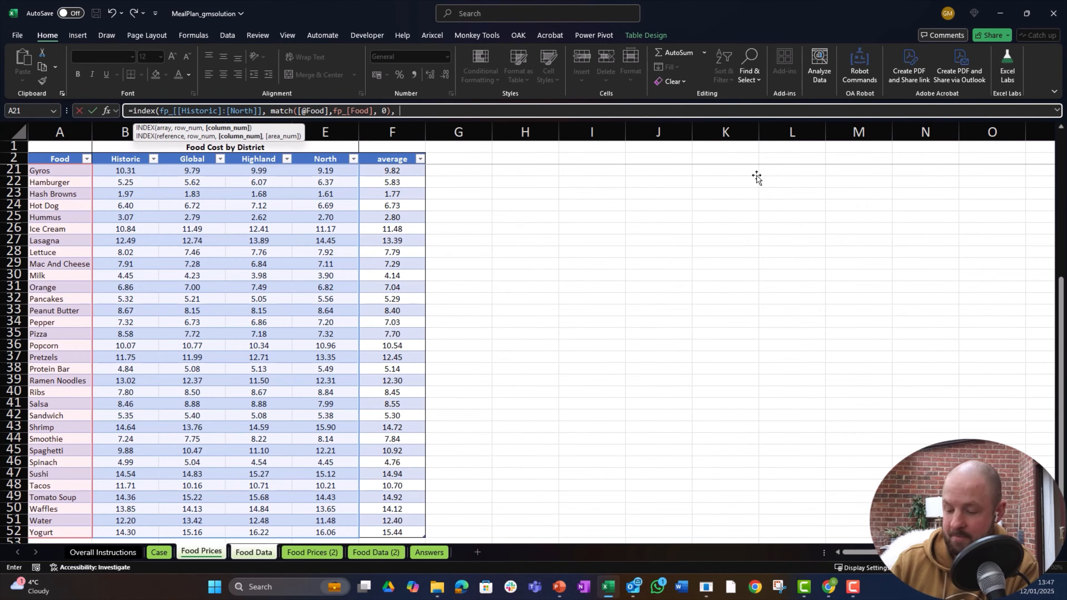
{"action": "type", "text": "match("}
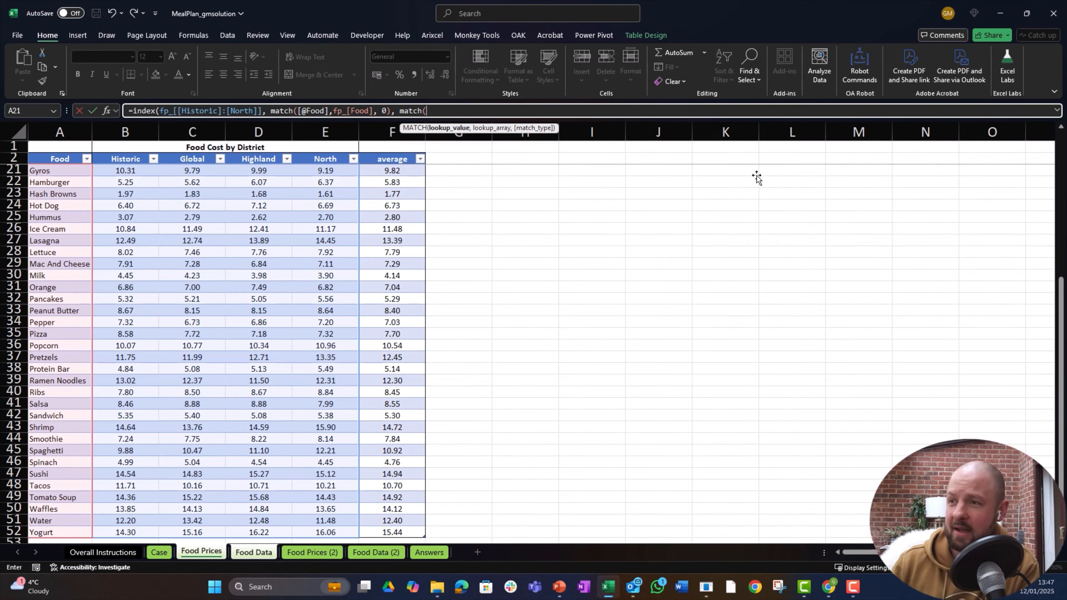
{"action": "key", "text": "ctrl+Page_Down"}
{"action": "key", "text": "Left"}
{"action": "key", "text": "Left"}
{"action": "type", "text": ","}
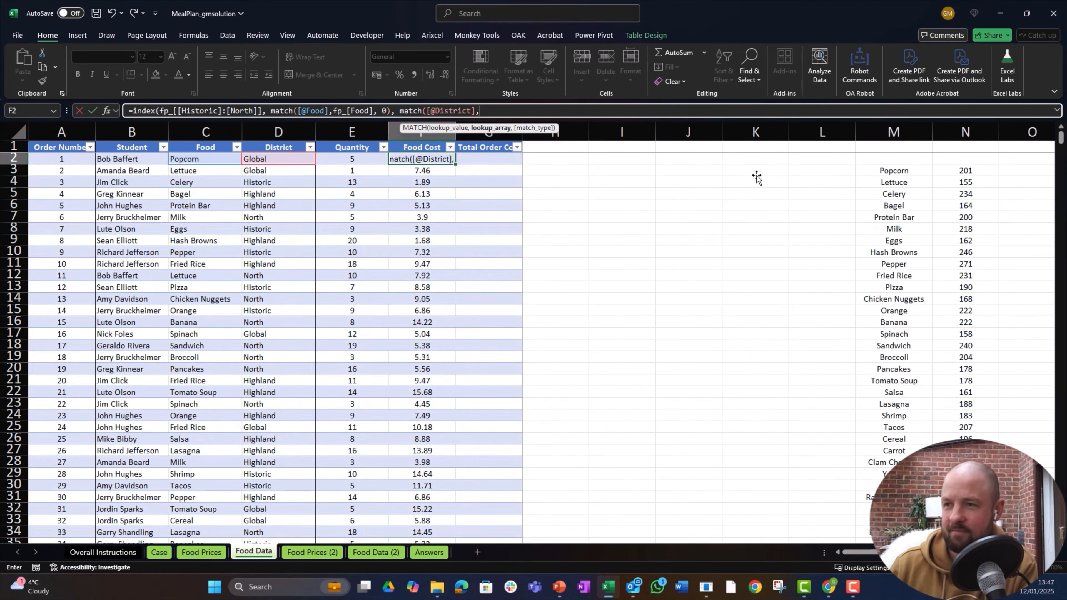
Step: Match the district against the Historic to North headers of Food Prices with exact match 0 and complete the INDEX formula in F2
{"action": "key", "text": "ctrl+Page_Up"}
{"action": "key", "text": "Up"}
{"action": "key", "text": "Up"}
{"action": "key", "text": "Up"}
{"action": "key", "text": "ctrl+Up"}
{"action": "key", "text": "Right"}
{"action": "key", "text": "shift+Right"}
{"action": "key", "text": "shift+Right"}
{"action": "key", "text": "shift+Right"}
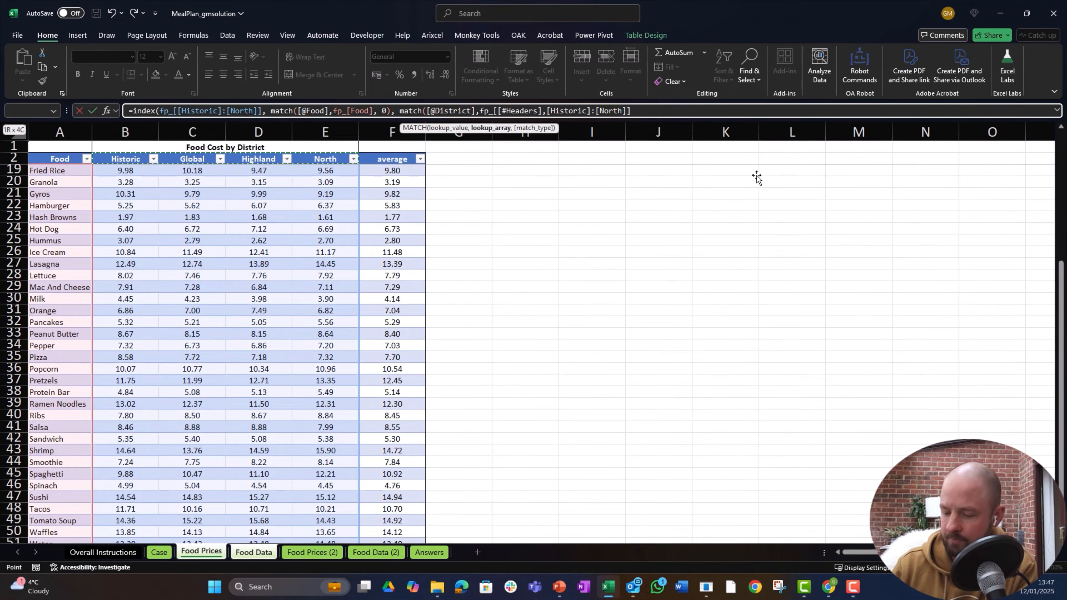
{"action": "type", "text": ","}
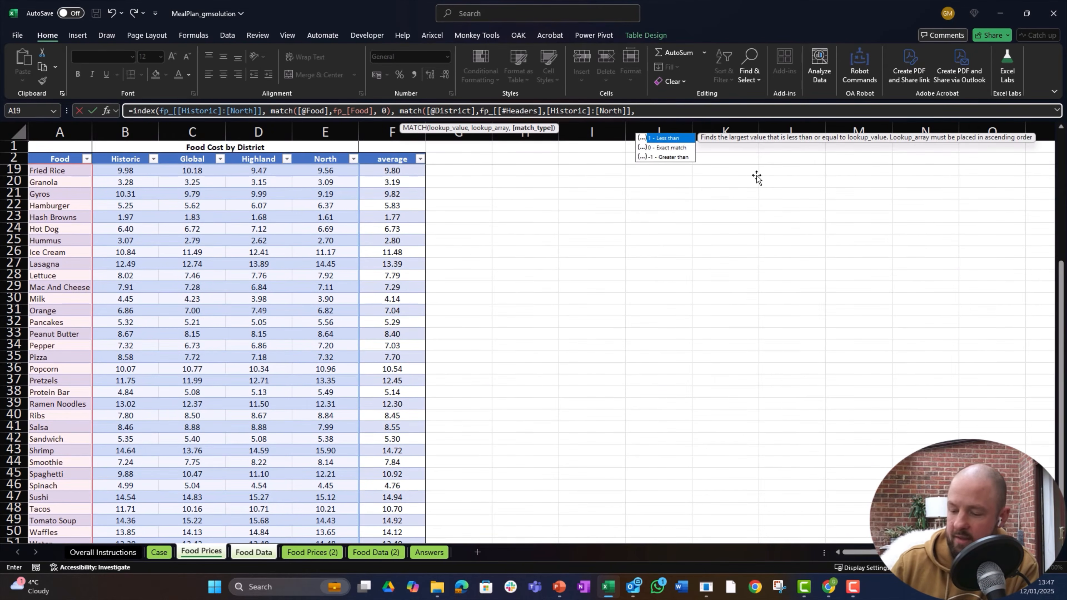
{"action": "type", "text": "0))"}
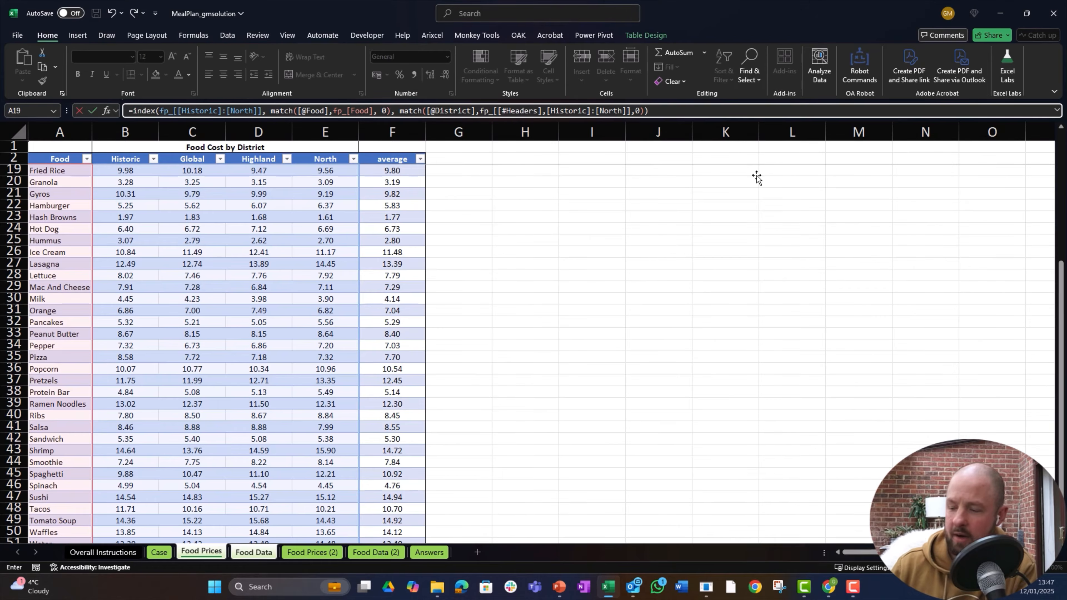
{"action": "key", "text": "Return"}
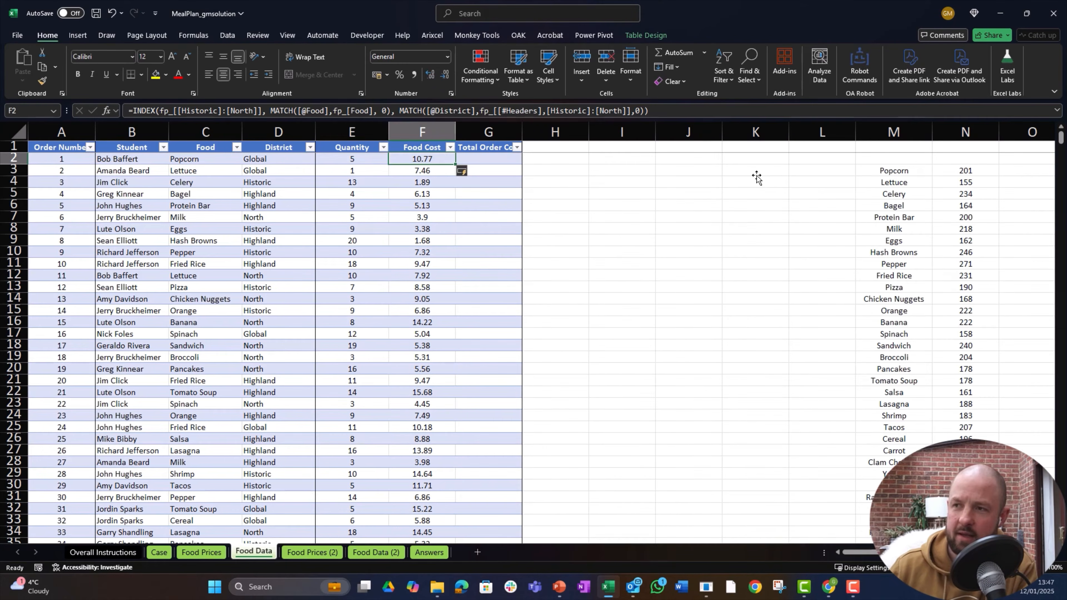
Step: Undo the INDEX/MATCH formula in F2, comparing both versions before going back to the nested XLOOKUP
{"action": "key", "text": "ctrl+z"}
{"action": "key", "text": "ctrl+z"}
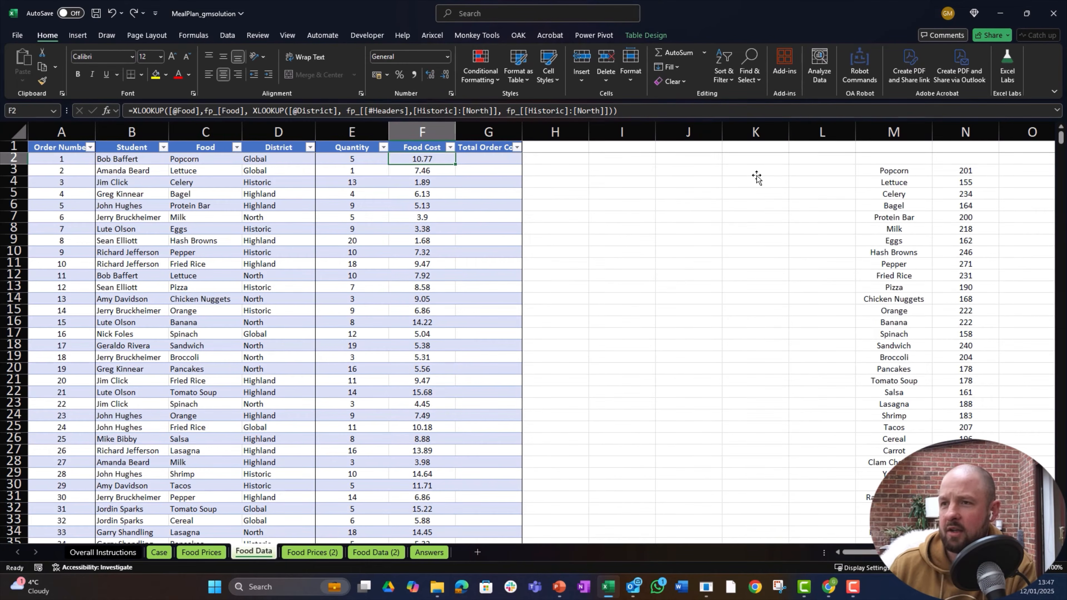
{"action": "key", "text": "Left"}
{"action": "key", "text": "Right"}
{"action": "key", "text": "F2"}
{"action": "key", "text": "Escape"}
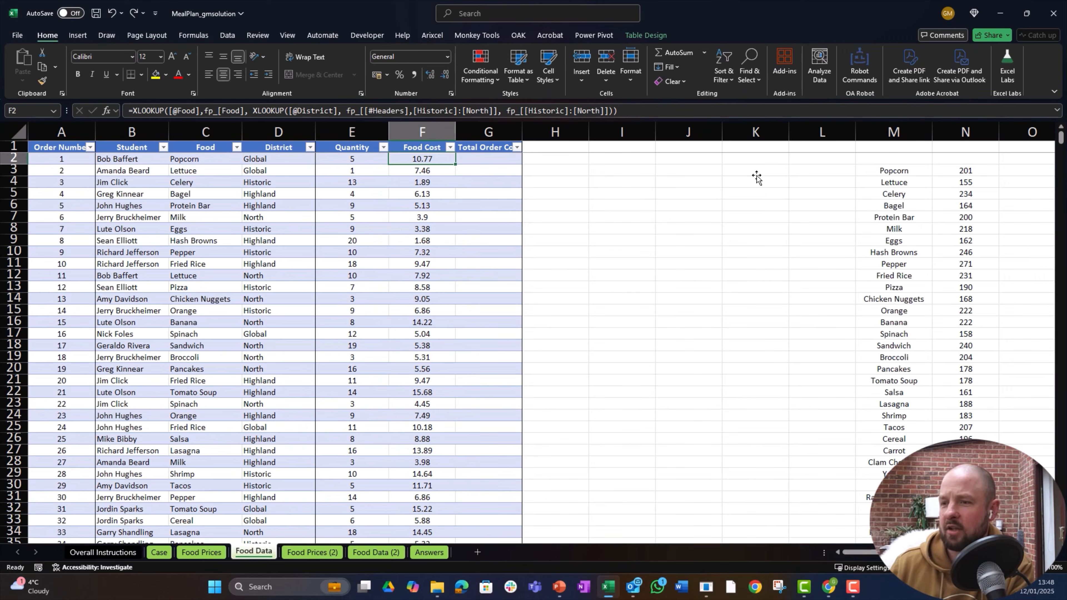
{"action": "key", "text": "ctrl+y"}
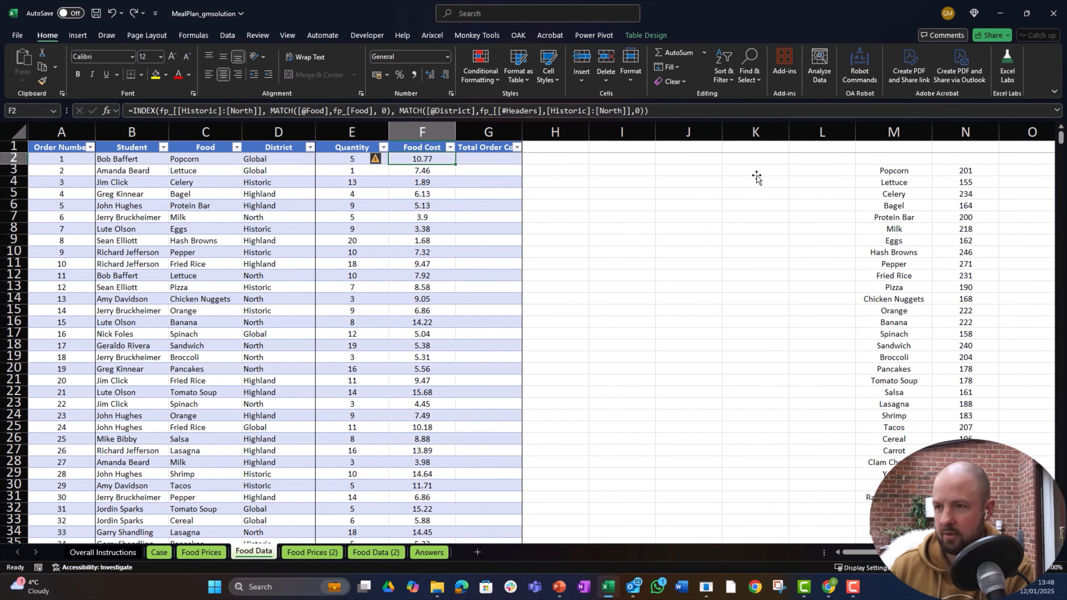
{"action": "key", "text": "ctrl+z"}
{"action": "key", "text": "Right"}
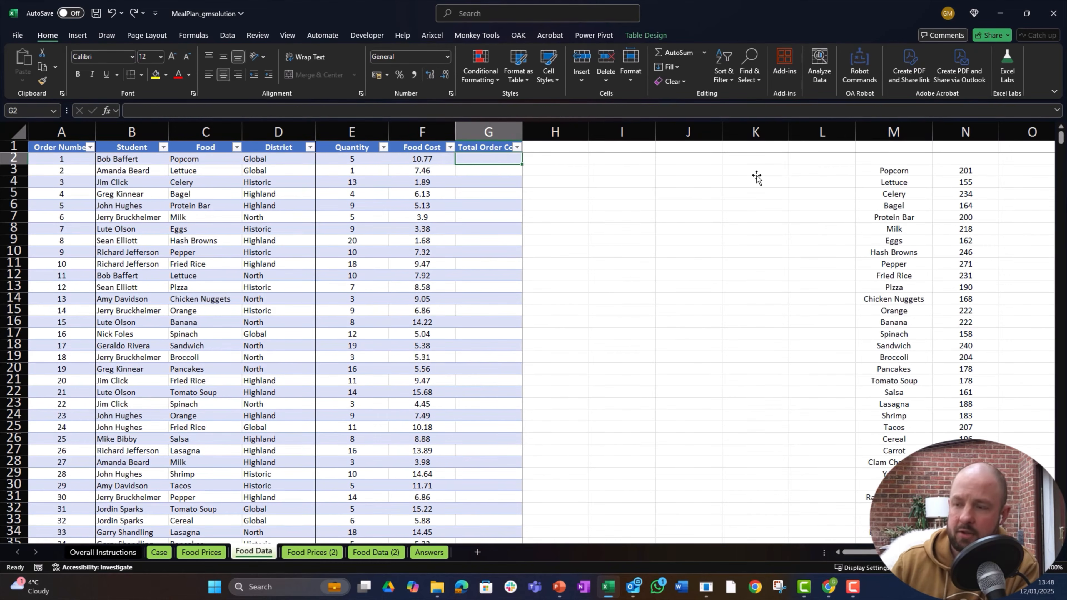
{"action": "type", "text": "="}
{"action": "key", "text": "Left"}
{"action": "key", "text": "Left"}
{"action": "type", "text": "*"}
{"action": "key", "text": "Left"}
{"action": "key", "text": "ctrl+Return"}
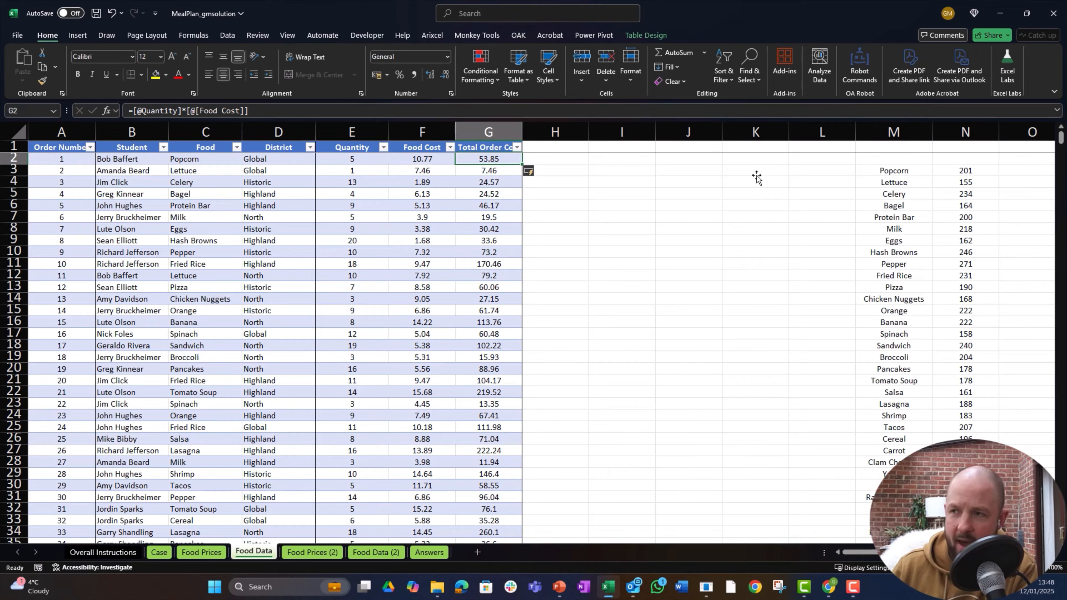
Step: Start an AVERAGE formula in the Bonus 3 answer cell E27 of the Case sheet
{"action": "key", "text": "ctrl+Page_Up"}
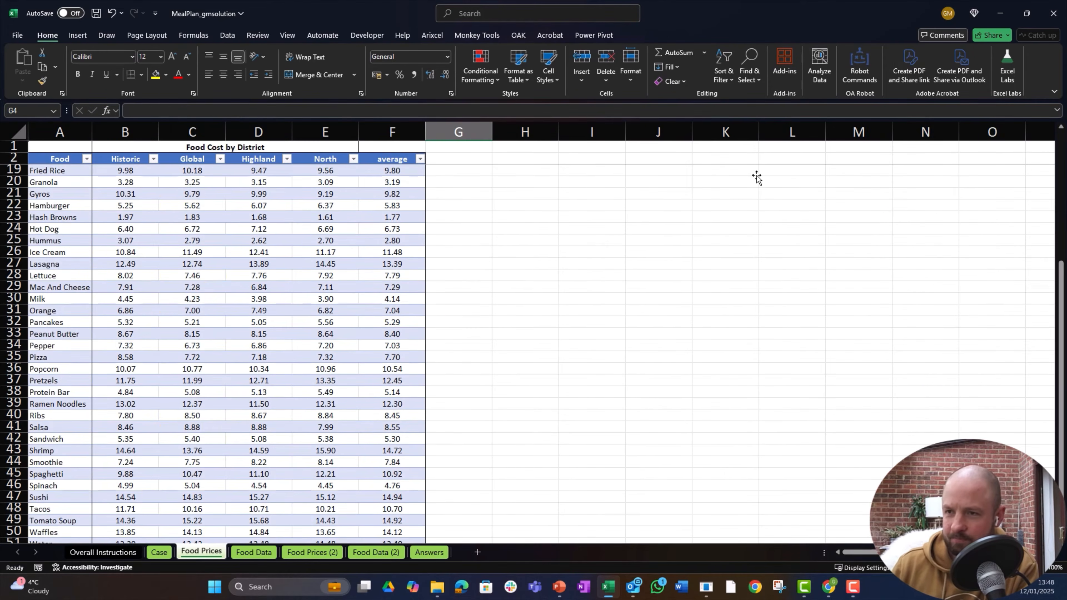
{"action": "key", "text": "ctrl+Page_Up"}
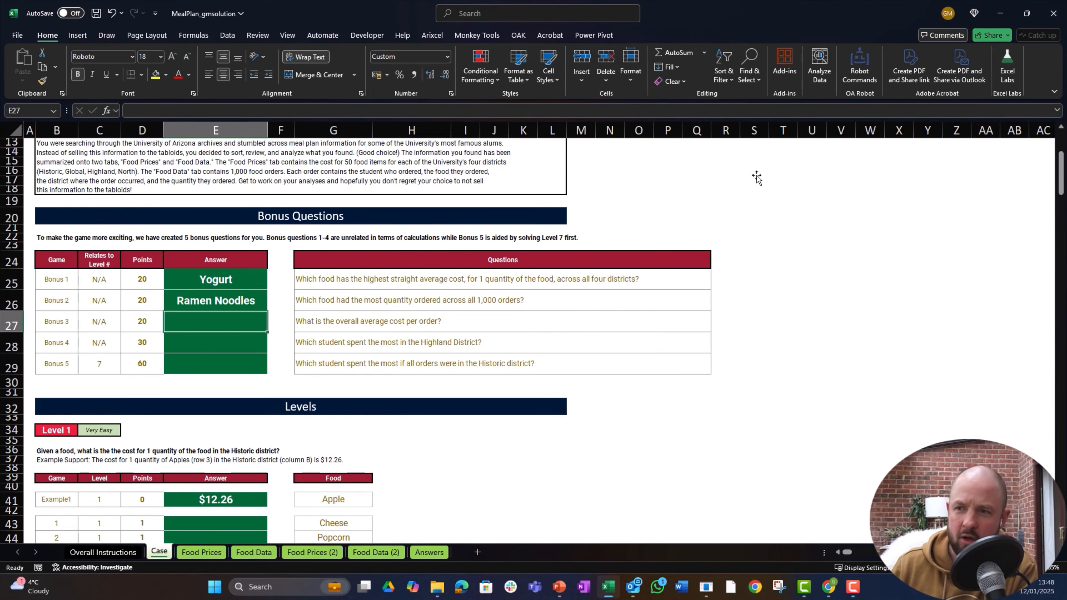
{"action": "type", "text": "=aver"}
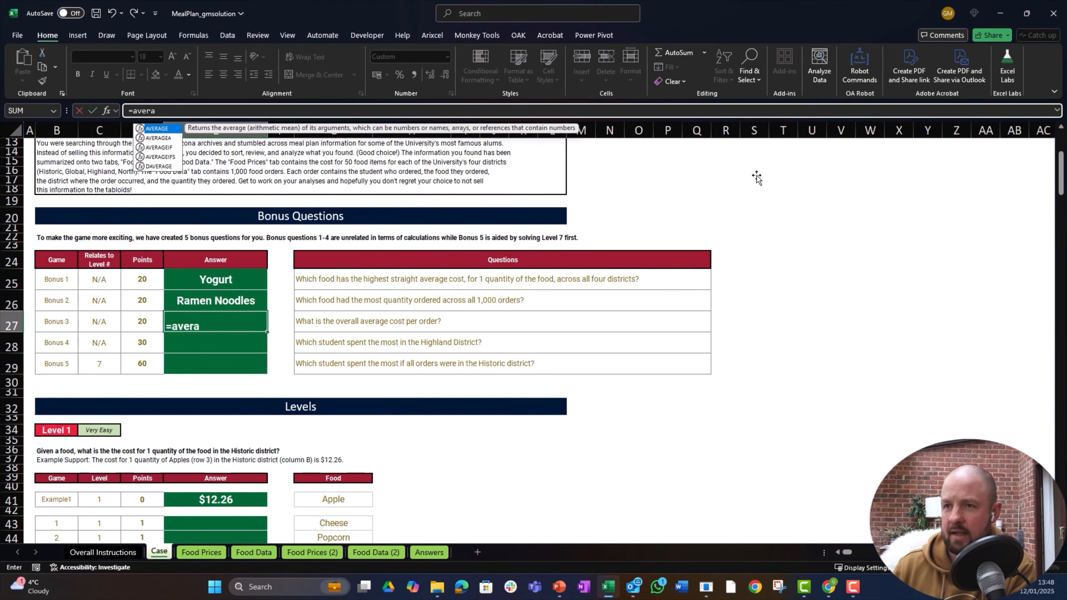
{"action": "type", "text": "a"}
{"action": "key", "text": "Tab"}
Step: Average the whole Total Order Cost column of Food Data, fd_[Total Order Cost], and complete the Bonus 3 formula
{"action": "key", "text": "ctrl+Page_Down"}
{"action": "key", "text": "ctrl+Page_Down"}
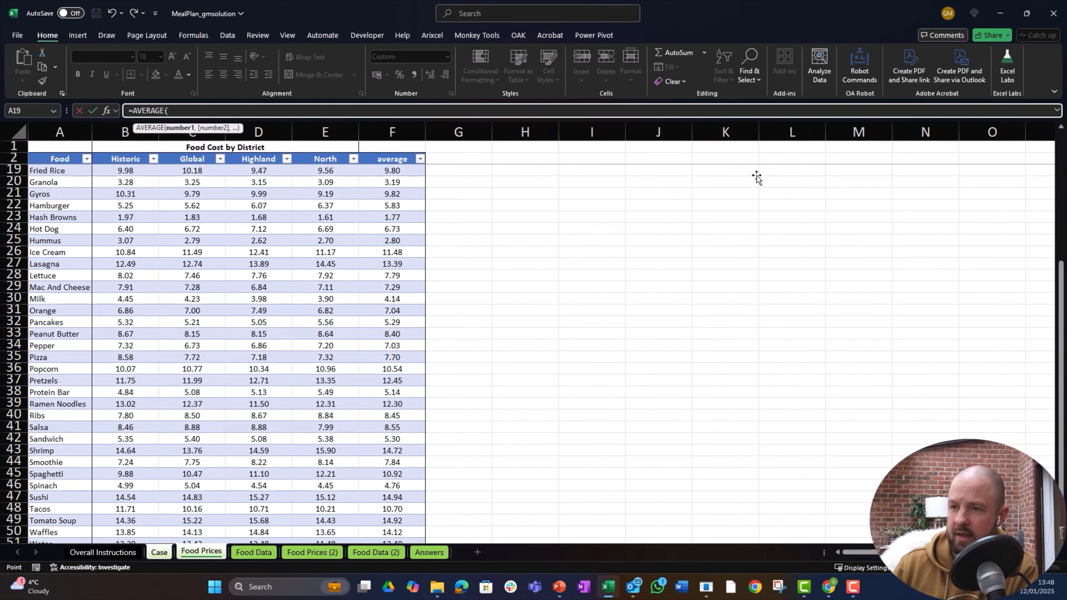
{"action": "key", "text": "ctrl+Home"}
{"action": "key", "text": "Right"}
{"action": "key", "text": "Right"}
{"action": "key", "text": "Right"}
{"action": "key", "text": "Right"}
{"action": "key", "text": "Right"}
{"action": "key", "text": "Right"}
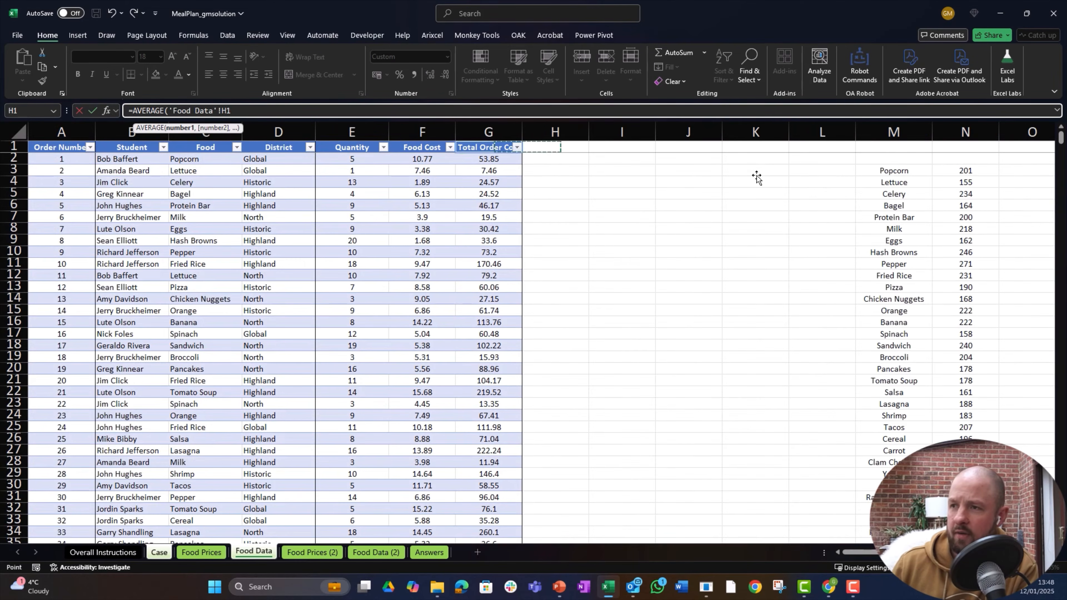
{"action": "key", "text": "Down"}
{"action": "key", "text": "ctrl+shift+Down"}
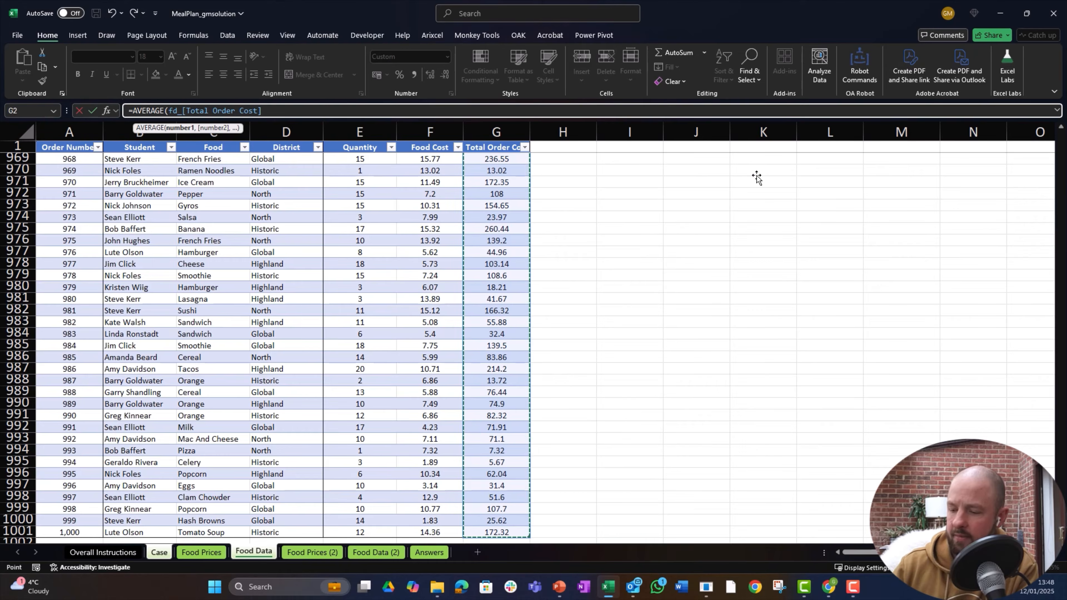
{"action": "key", "text": "Return"}
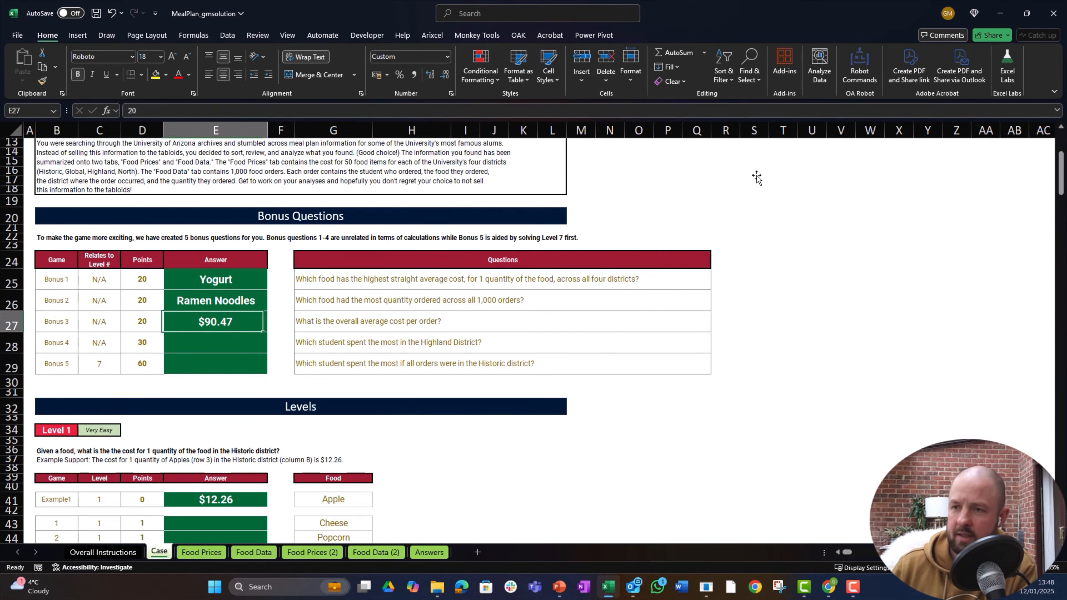
Step: Compare the Bonus 3 result with the Answers sheet and return to the Case sheet
{"action": "key", "text": "ctrl+Page_Down"}
{"action": "key", "text": "ctrl+Page_Down"}
{"action": "key", "text": "ctrl+Page_Down"}
{"action": "key", "text": "ctrl+Page_Down"}
{"action": "key", "text": "ctrl+Page_Down"}
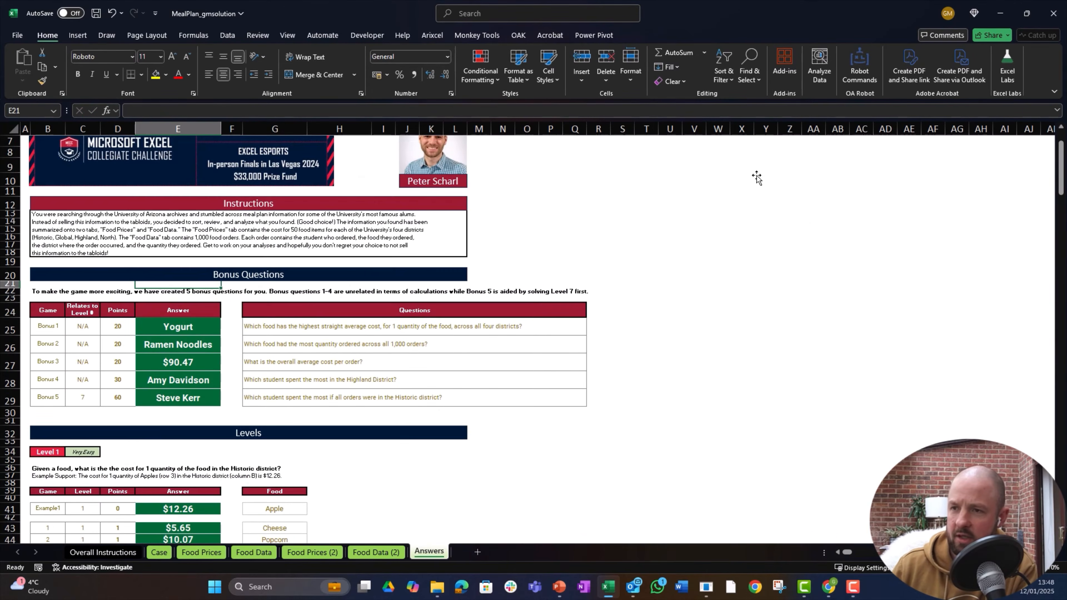
{"action": "key", "text": "ctrl+Page_Up"}
{"action": "key", "text": "ctrl+Page_Up"}
{"action": "key", "text": "ctrl+Page_Up"}
{"action": "key", "text": "ctrl+Page_Up"}
{"action": "key", "text": "ctrl+Page_Up"}
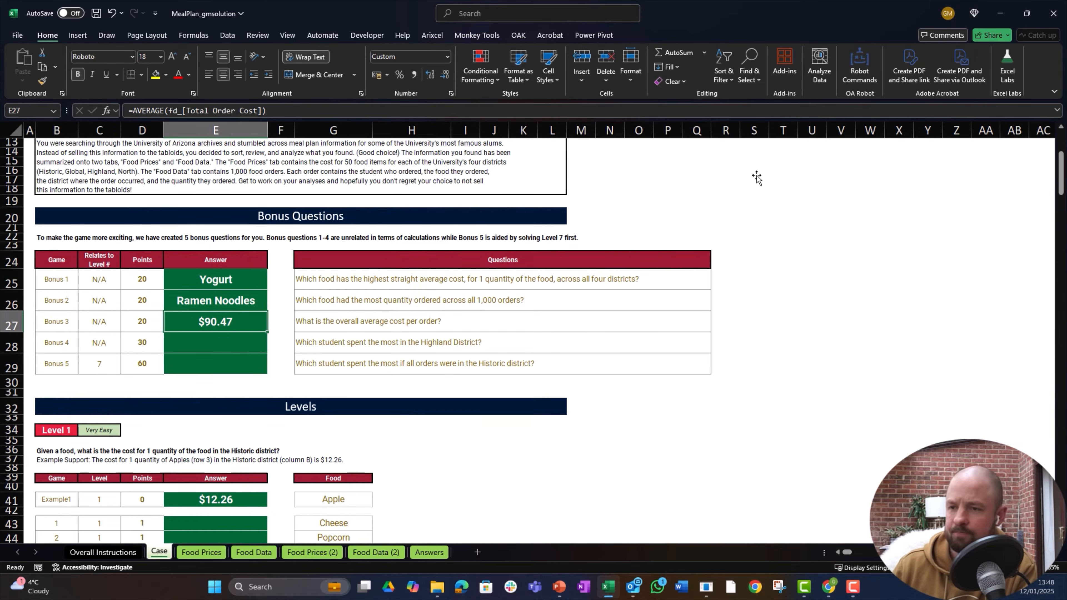
Step: Insert several blank columns at column K of the Food Data sheet, ahead of the food quantity list
{"action": "key", "text": "Down"}
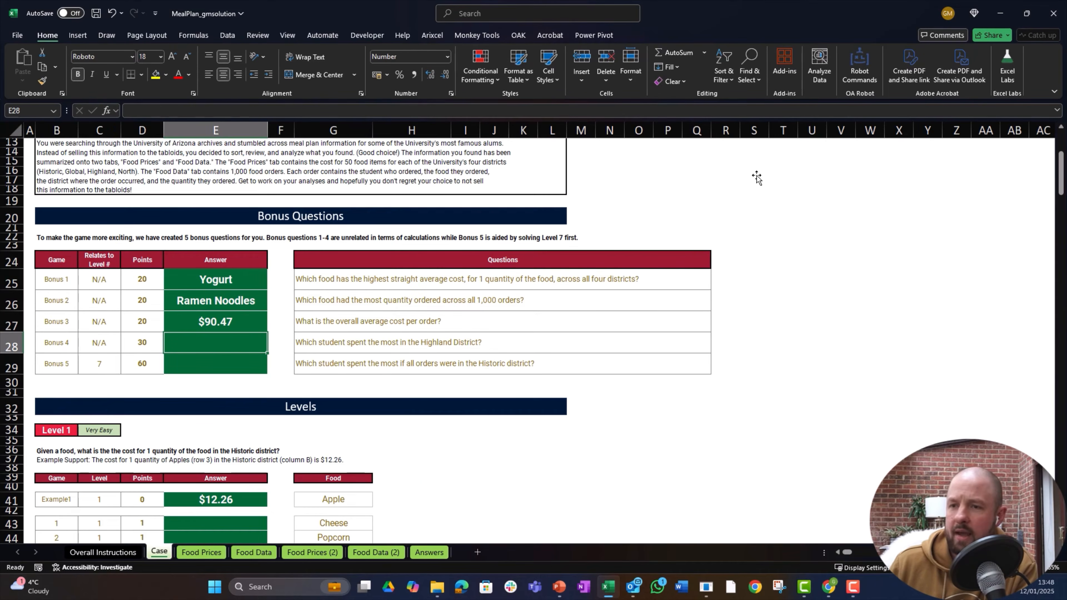
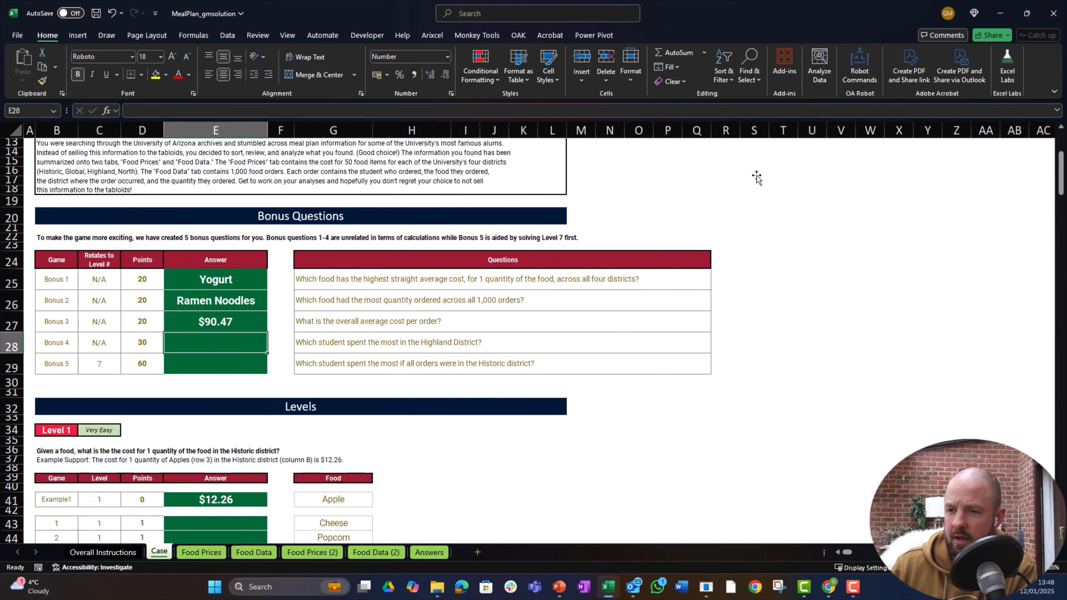
{"action": "key", "text": "ctrl+Page_Down"}
{"action": "key", "text": "ctrl+Page_Down"}
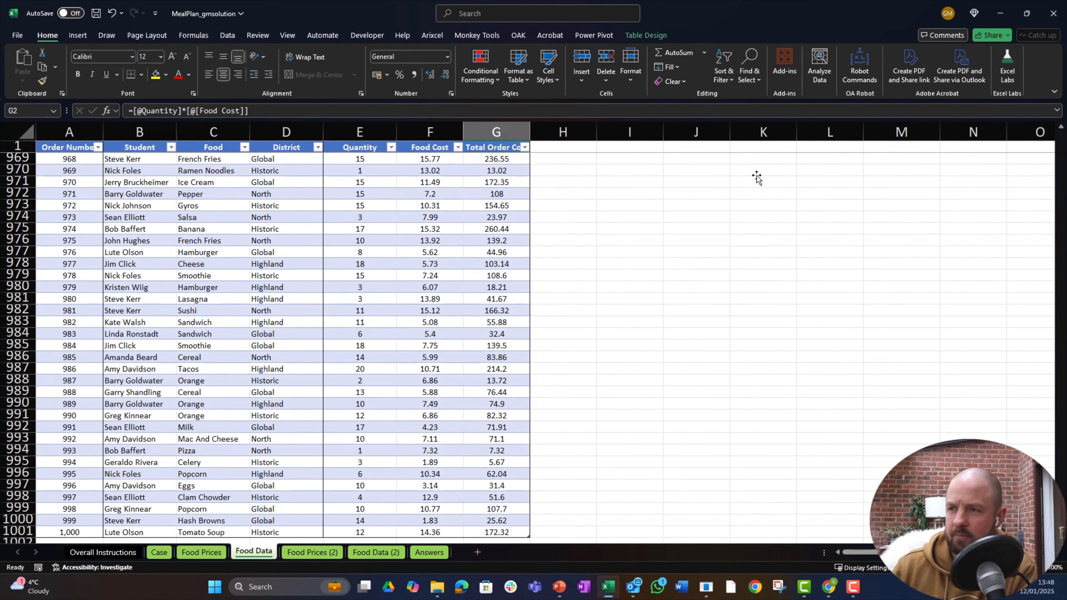
{"action": "key", "text": "Right"}
{"action": "key", "text": "Right"}
{"action": "key", "text": "Right"}
{"action": "key", "text": "Right"}
{"action": "key", "text": "Right"}
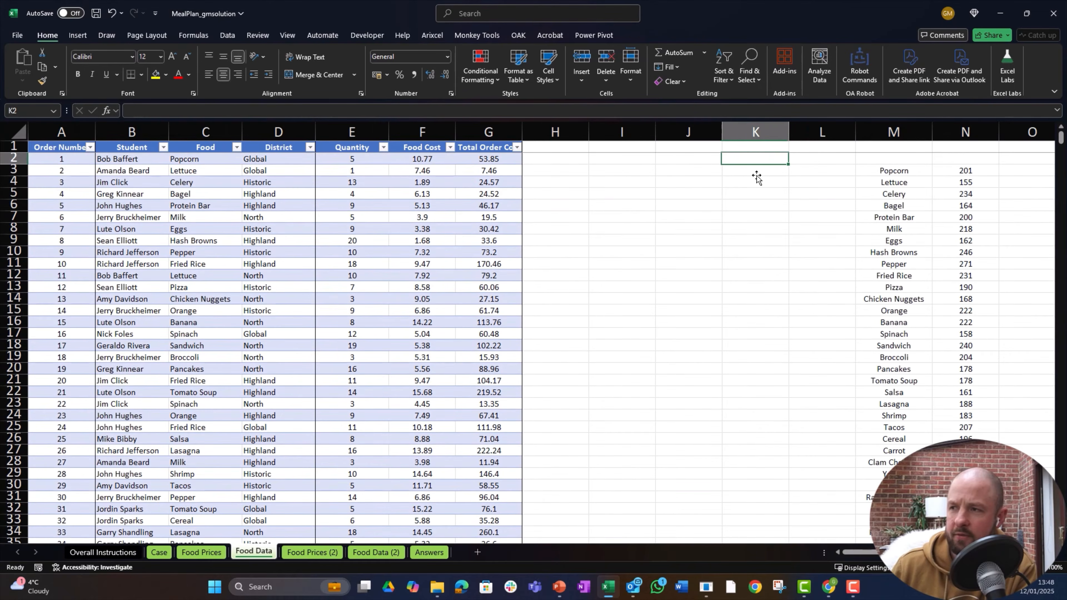
{"action": "key", "text": "ctrl+space"}
{"action": "key", "text": "ctrl+shift+plus"}
{"action": "key", "text": "ctrl+shift+plus"}
{"action": "key", "text": "ctrl+shift+plus"}
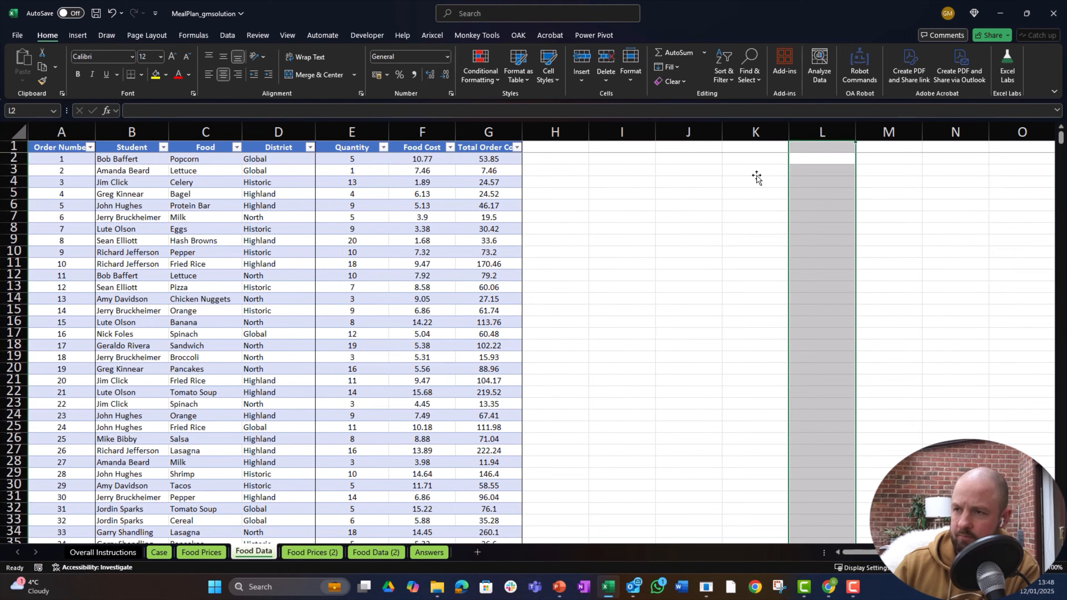
Step: Start a FILTER formula in J4 with the Student through Total Order Cost columns of the food data table as its array
{"action": "key", "text": "Left"}
{"action": "key", "text": "Left"}
{"action": "key", "text": "Left"}
{"action": "key", "text": "Left"}
{"action": "key", "text": "Left"}
{"action": "key", "text": "Up"}
{"action": "key", "text": "Down"}
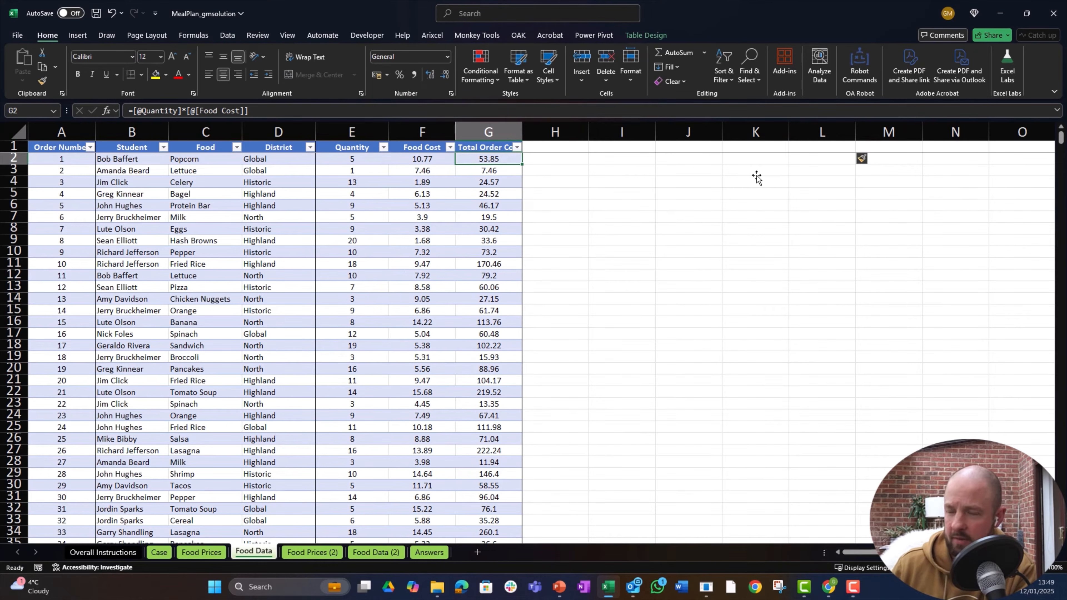
{"action": "key", "text": "Right"}
{"action": "key", "text": "Right"}
{"action": "key", "text": "Down"}
{"action": "key", "text": "Down"}
{"action": "key", "text": "Right"}
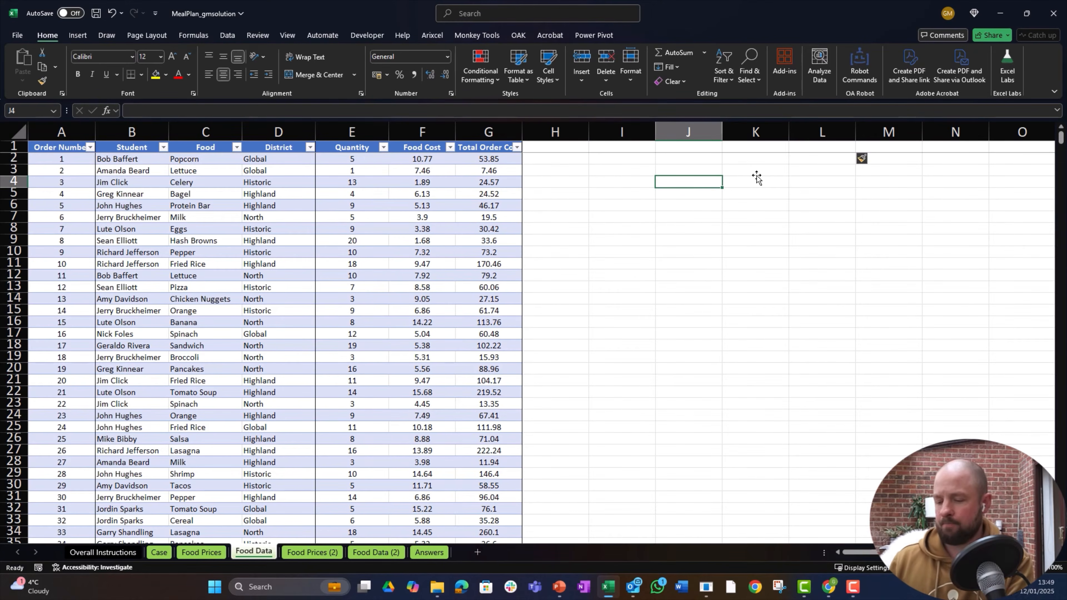
{"action": "type", "text": "=fil"}
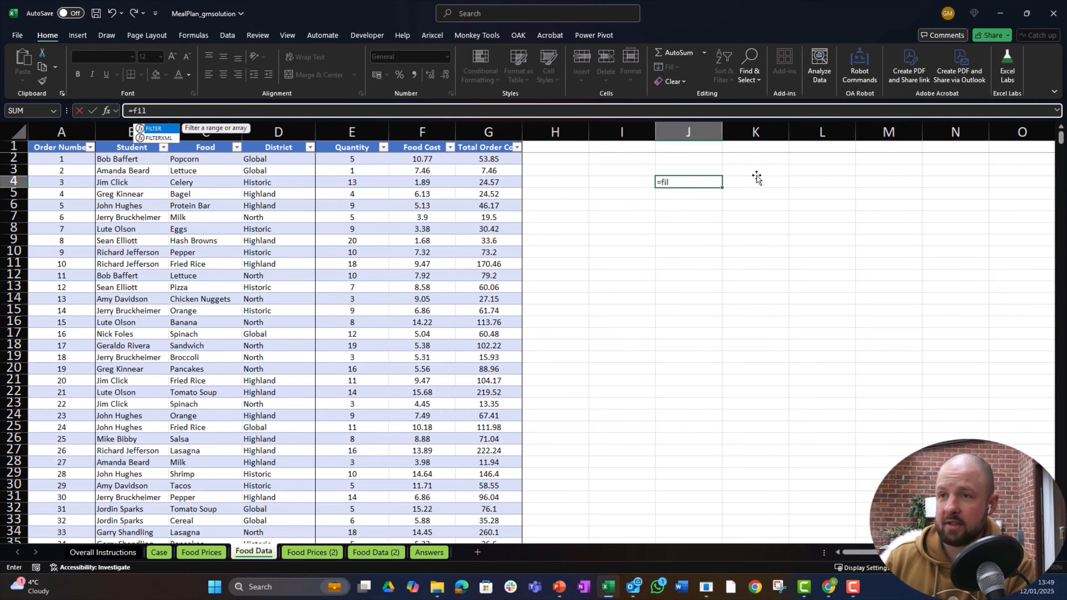
{"action": "type", "text": "ter("}
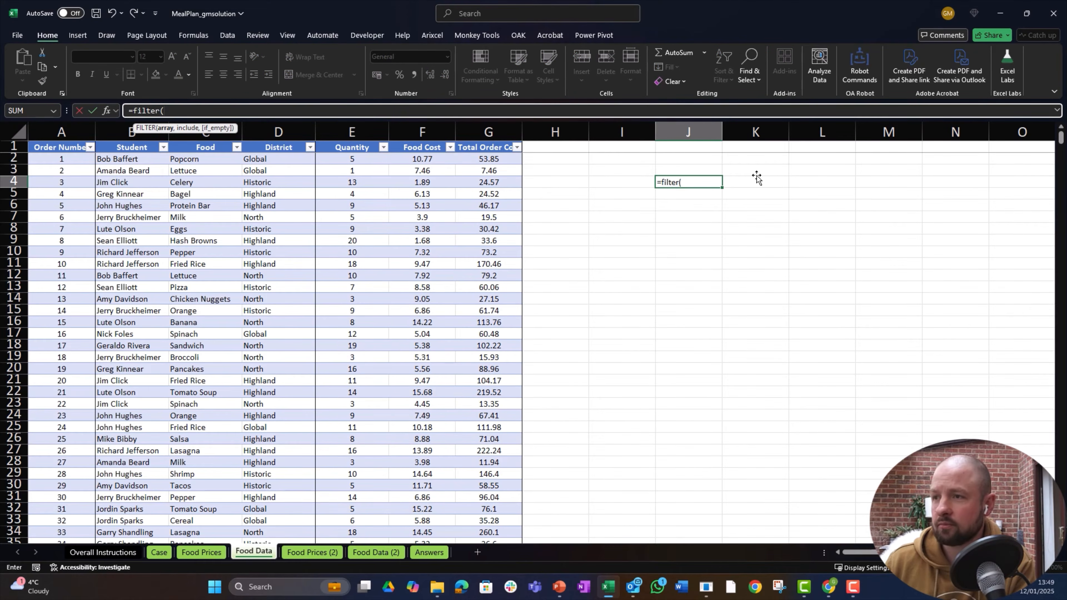
{"action": "key", "text": "Left"}
{"action": "key", "text": "ctrl+Left"}
{"action": "key", "text": "ctrl+Left"}
{"action": "key", "text": "Up"}
{"action": "key", "text": "Up"}
{"action": "key", "text": "Right"}
{"action": "key", "text": "Up"}
{"action": "key", "text": "Down"}
{"action": "key", "text": "shift+Right"}
{"action": "key", "text": "shift+Right"}
{"action": "key", "text": "shift+Right"}
{"action": "key", "text": "shift+Right"}
{"action": "key", "text": "shift+Right"}
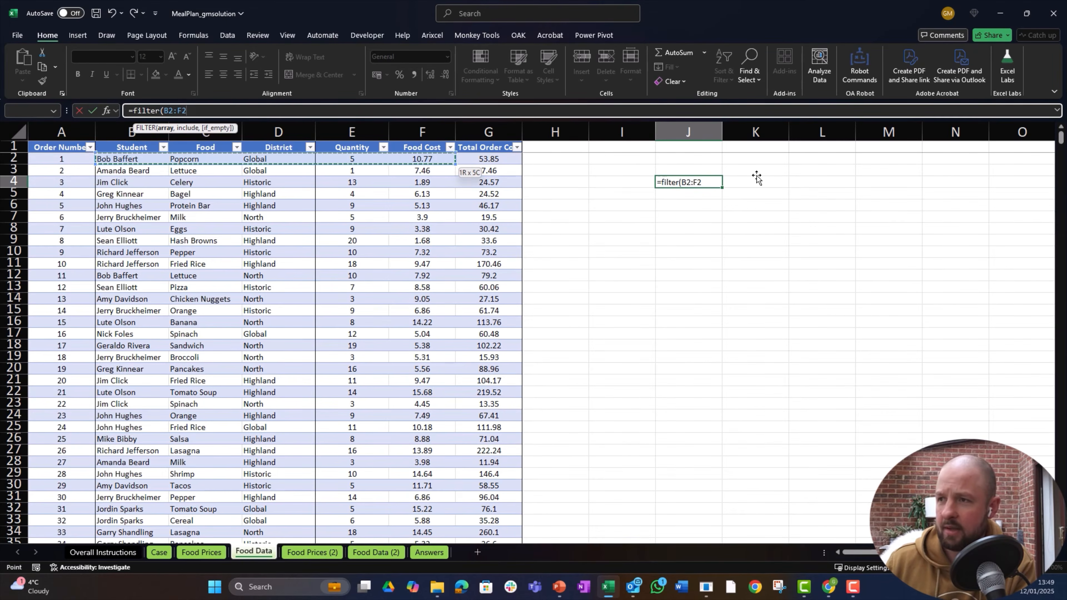
{"action": "key", "text": "ctrl+shift+Down"}
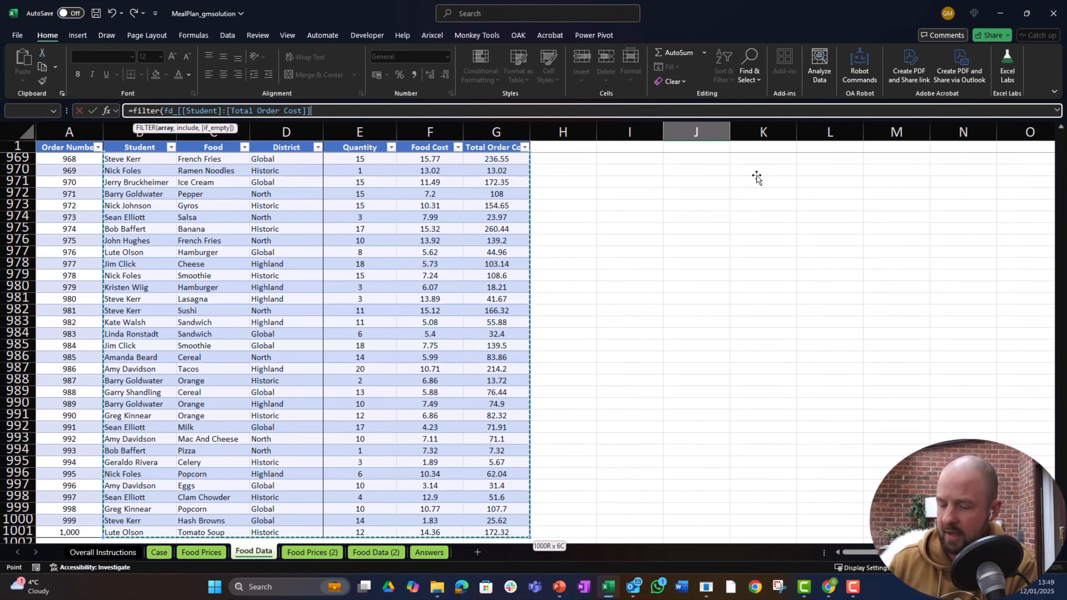
Step: Complete the FILTER formula with the include condition fd_[District] = "Highland", correcting the extra closing parenthesis
{"action": "type", "text": ","}
{"action": "key", "text": "Up"}
{"action": "key", "text": "Up"}
{"action": "key", "text": "ctrl+Left"}
{"action": "key", "text": "Left"}
{"action": "key", "text": "Left"}
{"action": "key", "text": "Left"}
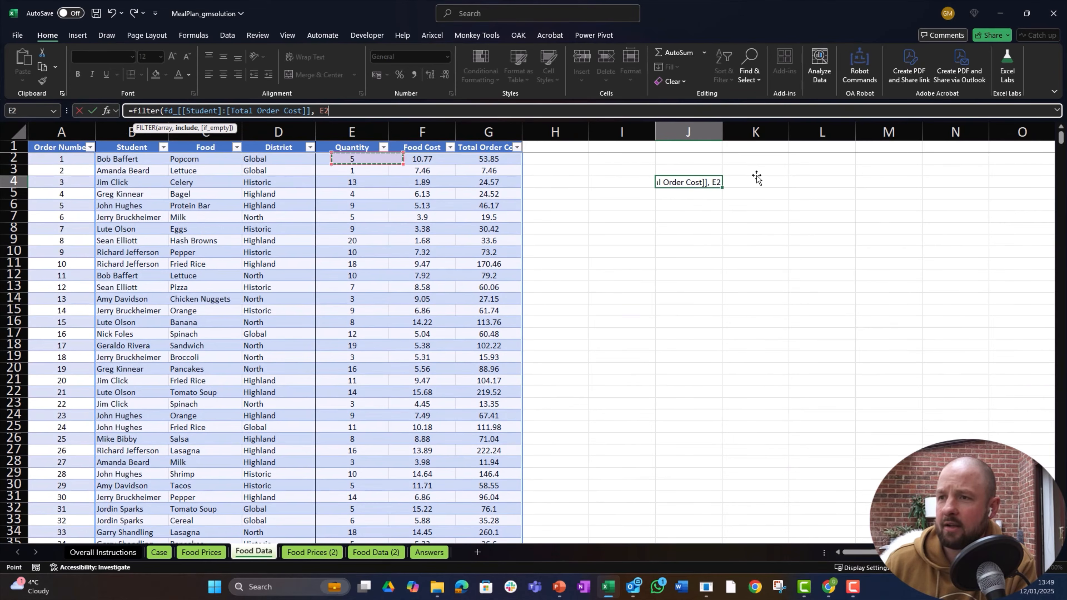
{"action": "key", "text": "ctrl+shift+Down"}
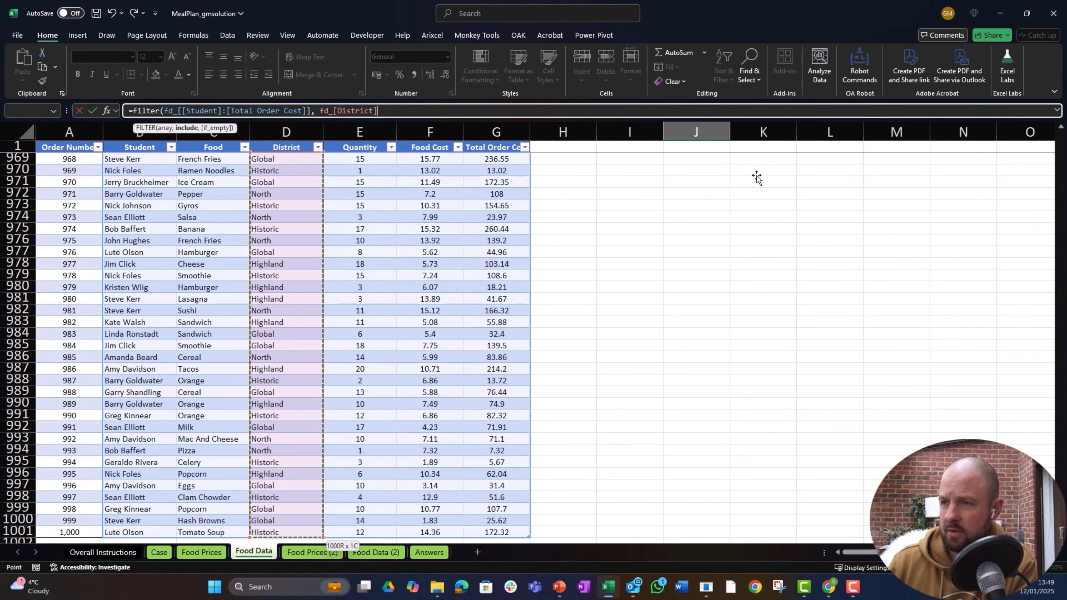
{"action": "type", "text": "= \"Highland\"))"}
{"action": "key", "text": "Return"}
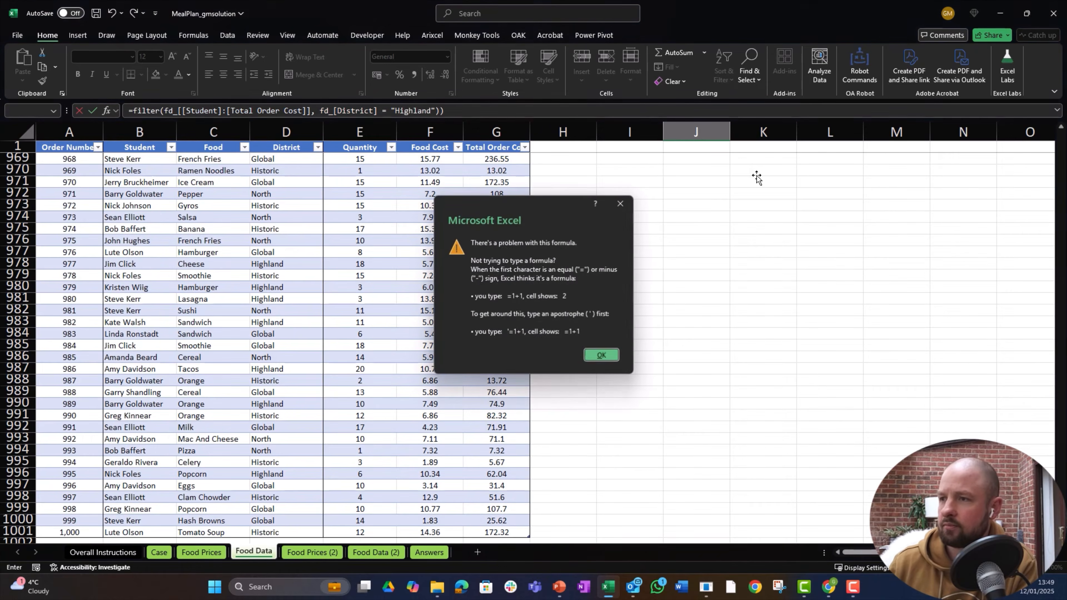
{"action": "key", "text": "Return"}
{"action": "key", "text": "BackSpace"}
{"action": "key", "text": "Return"}
{"action": "scroll", "coordinate": [756, 176], "scroll_direction": "up", "scroll_amount": 1}
{"action": "key", "text": "Down"}
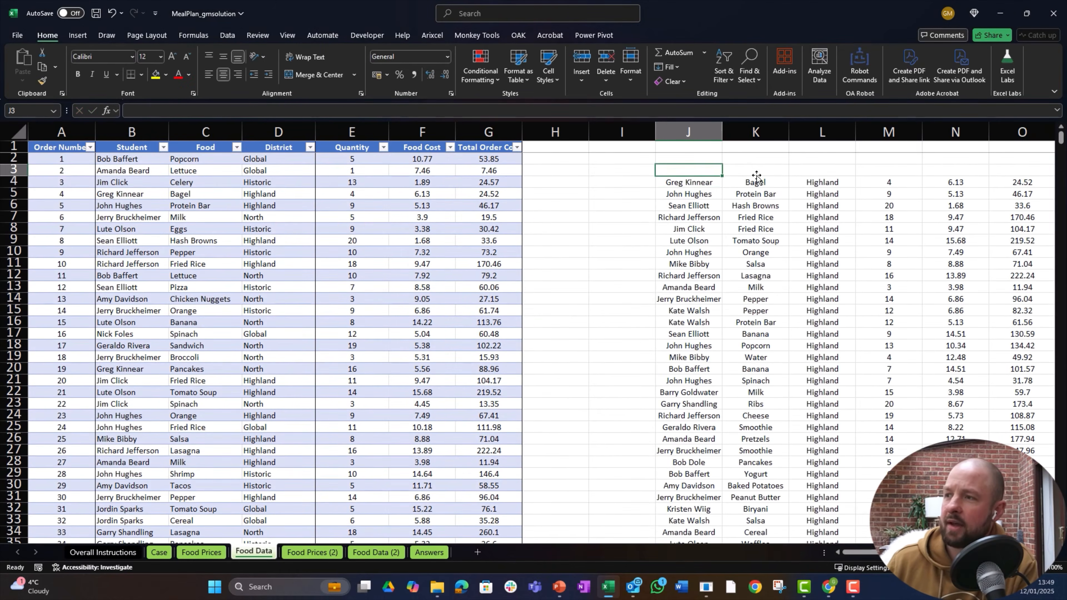
Step: Examine the filtered Highland orders across their columns and reread the Bonus 4 question on the Case sheet
{"action": "key", "text": "Right"}
{"action": "key", "text": "Right"}
{"action": "key", "text": "Right"}
{"action": "key", "text": "Right"}
{"action": "key", "text": "Right"}
{"action": "key", "text": "Right"}
{"action": "key", "text": "Left"}
{"action": "key", "text": "Left"}
{"action": "key", "text": "Left"}
{"action": "key", "text": "Left"}
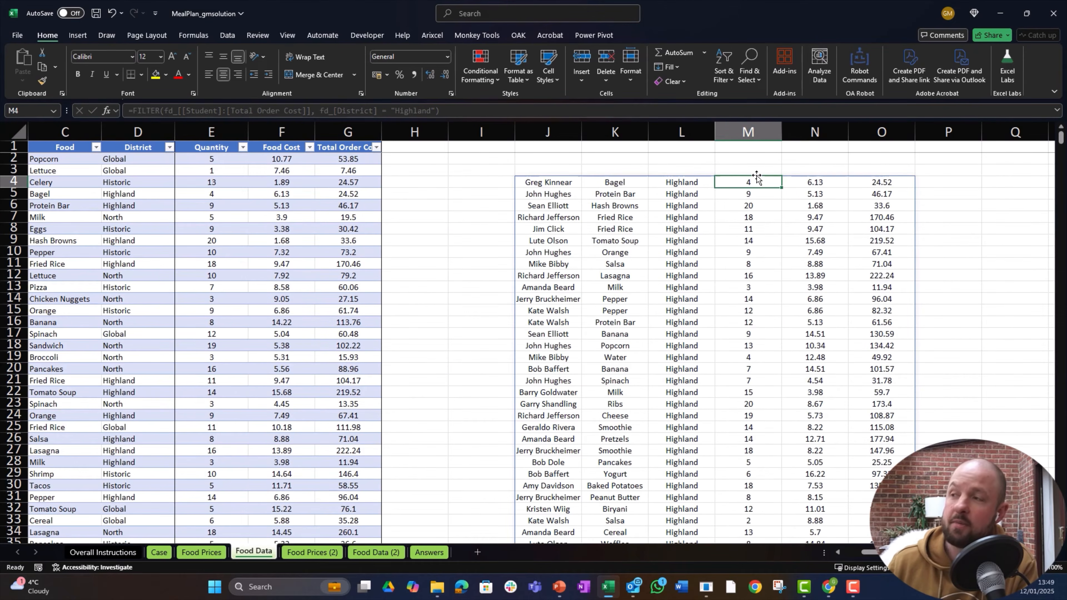
{"action": "key", "text": "Right"}
{"action": "key", "text": "Right"}
{"action": "key", "text": "Right"}
{"action": "key", "text": "Right"}
{"action": "key", "text": "Right"}
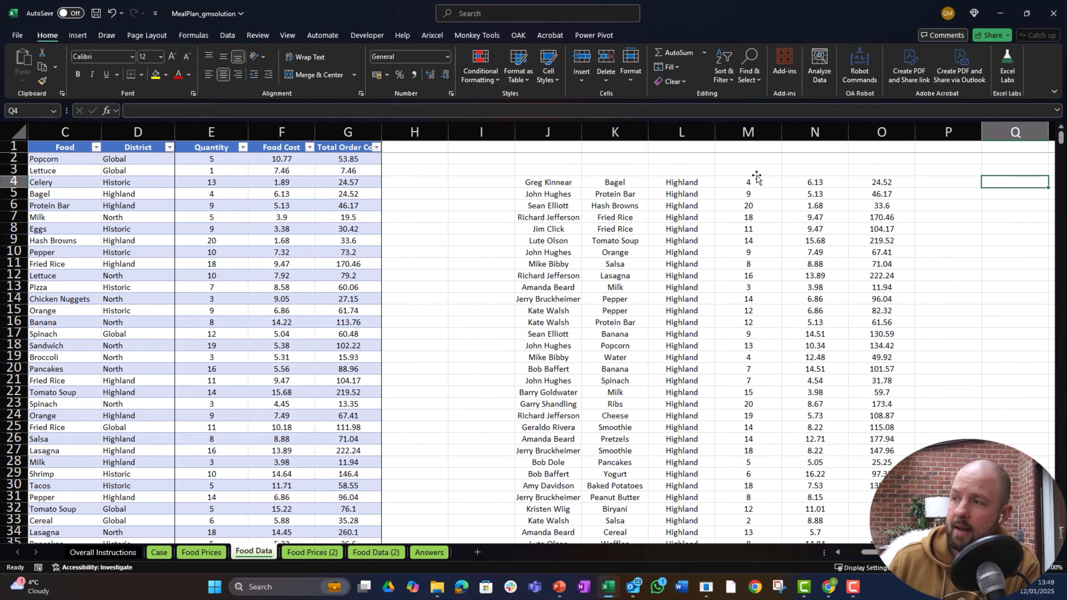
{"action": "key", "text": "Left"}
{"action": "key", "text": "Left"}
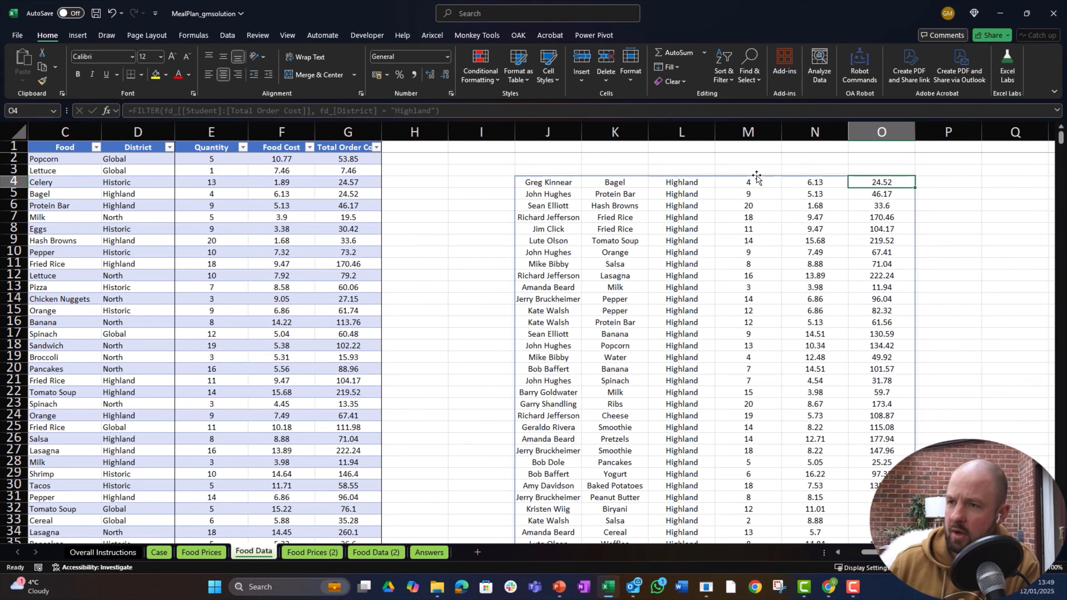
{"action": "key", "text": "ctrl+Page_Up"}
{"action": "key", "text": "ctrl+Page_Up"}
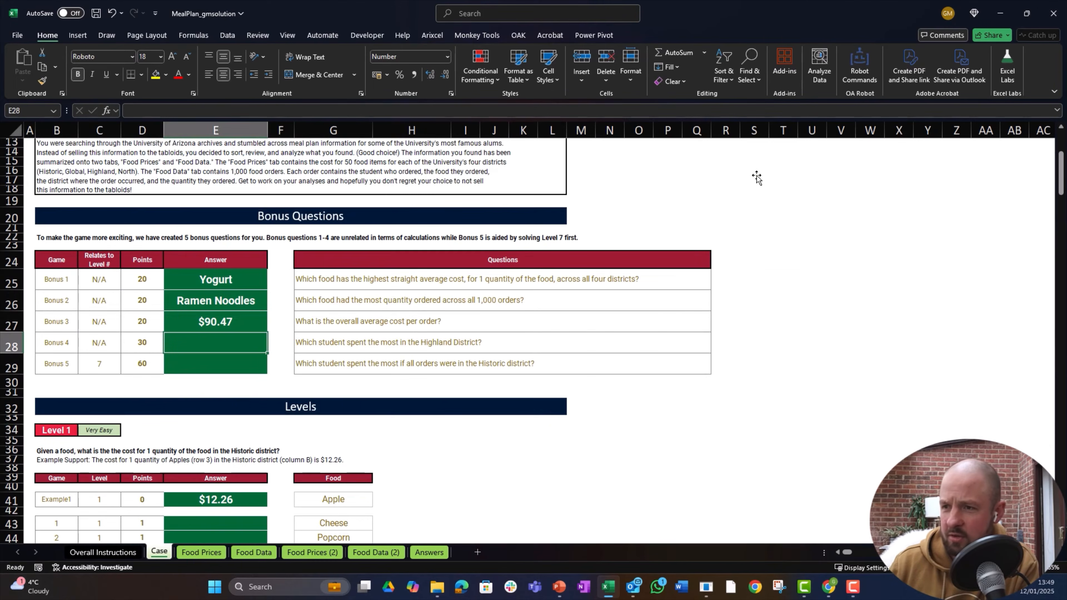
{"action": "key", "text": "ctrl+Page_Down"}
{"action": "key", "text": "ctrl+Page_Down"}
Step: Delete the FILTER formula from J4 of the Food Data sheet
{"action": "key", "text": "Left"}
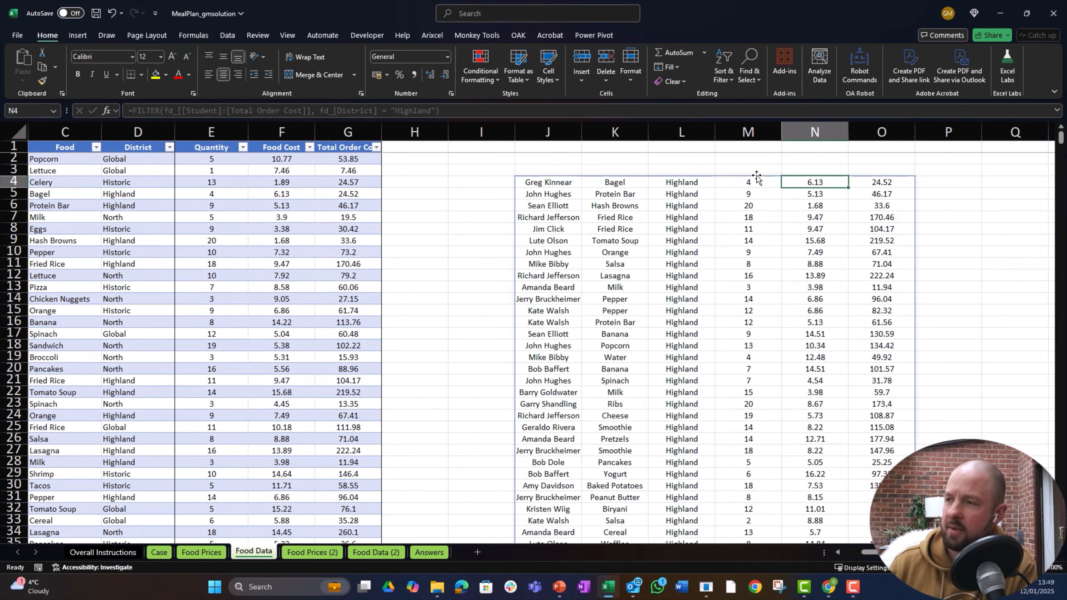
{"action": "key", "text": "Left"}
{"action": "key", "text": "Left"}
{"action": "key", "text": "Left"}
{"action": "key", "text": "Left"}
{"action": "key", "text": "Delete"}
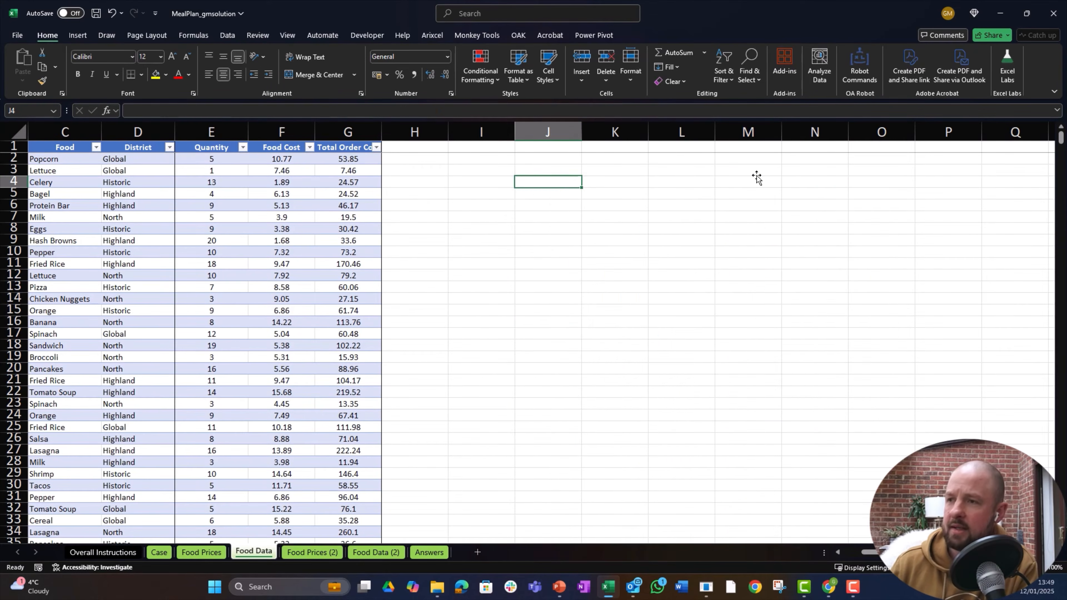
{"action": "key", "text": "Left"}
{"action": "key", "text": "Left"}
{"action": "key", "text": "Left"}
{"action": "key", "text": "Left"}
{"action": "key", "text": "Left"}
{"action": "key", "text": "Left"}
{"action": "key", "text": "Left"}
{"action": "key", "text": "Left"}
{"action": "key", "text": "Left"}
{"action": "key", "text": "Right"}
{"action": "key", "text": "Right"}
{"action": "key", "text": "Right"}
{"action": "key", "text": "Right"}
{"action": "key", "text": "Right"}
{"action": "key", "text": "Right"}
{"action": "key", "text": "Right"}
{"action": "key", "text": "Right"}
{"action": "key", "text": "Right"}
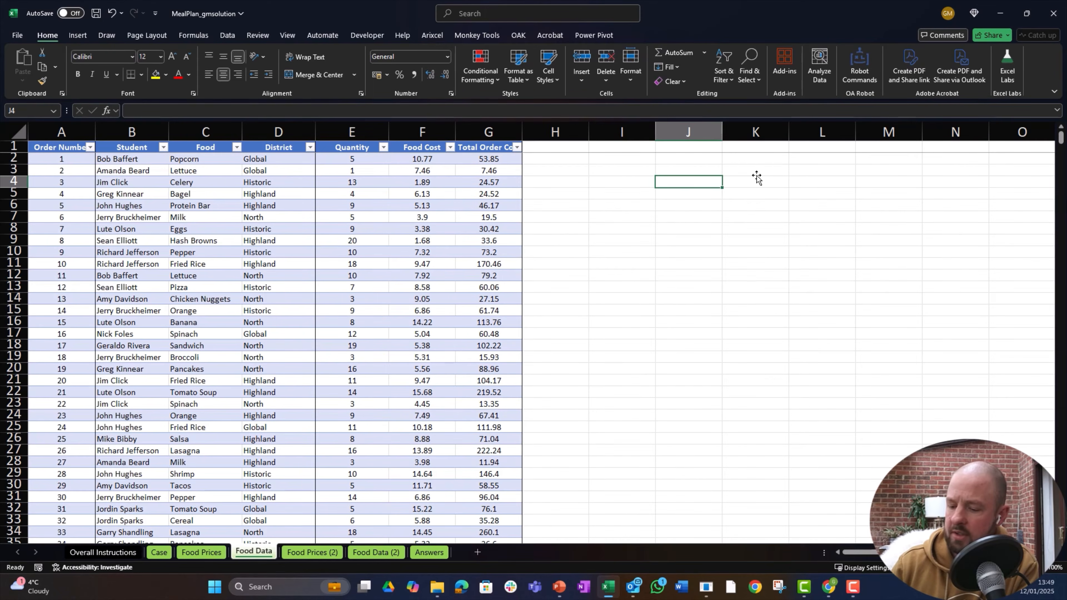
Step: List each student once from J4 down with the formula =UNIQUE(fd_[Student])
{"action": "type", "text": "=unique*"}
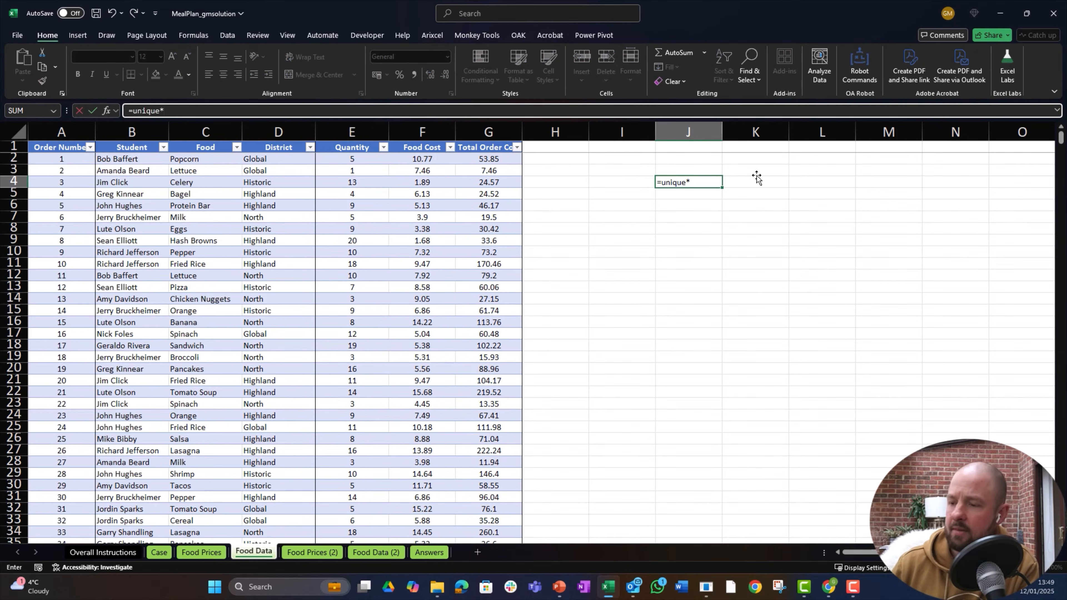
{"action": "key", "text": "BackSpace"}
{"action": "type", "text": "("}
{"action": "key", "text": "Left"}
{"action": "key", "text": "Left"}
{"action": "key", "text": "Left"}
{"action": "key", "text": "Left"}
{"action": "key", "text": "Left"}
{"action": "key", "text": "Left"}
{"action": "key", "text": "Left"}
{"action": "key", "text": "Left"}
{"action": "key", "text": "Left"}
{"action": "key", "text": "Up"}
{"action": "key", "text": "Right"}
{"action": "key", "text": "Up"}
{"action": "key", "text": "Up"}
{"action": "key", "text": "Down"}
{"action": "key", "text": "ctrl+shift+Down"}
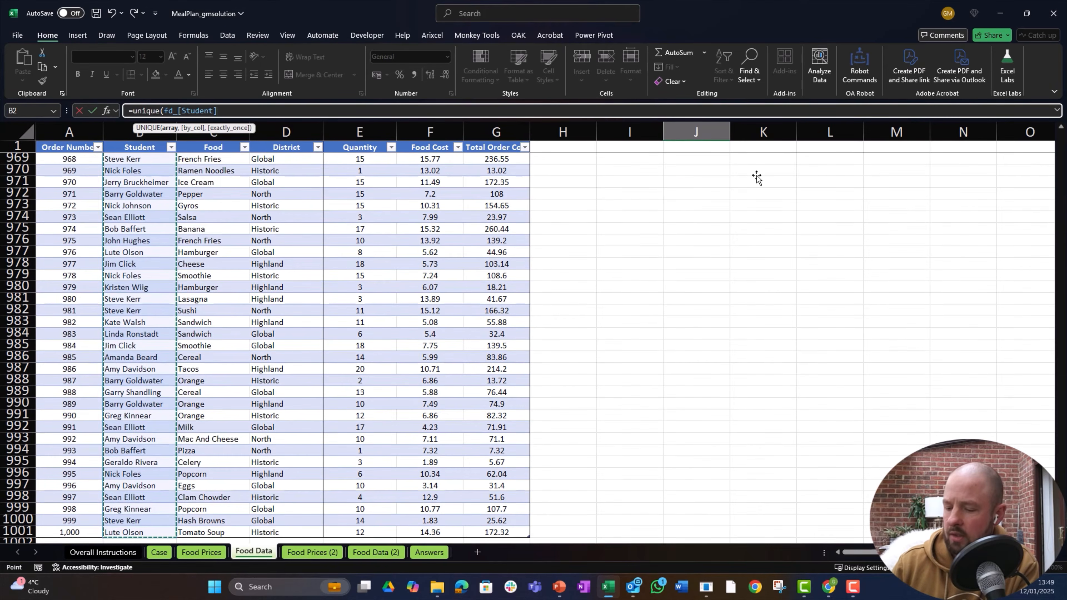
{"action": "type", "text": ")"}
{"action": "key", "text": "Return"}
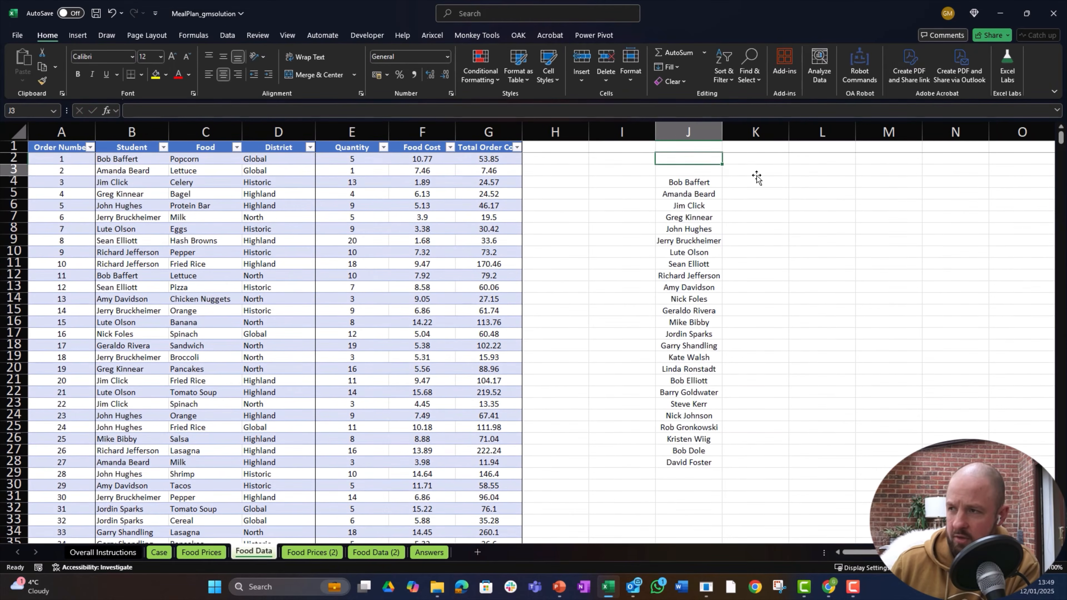
Step: Start a SUMIFS formula in K4 with the whole Total Order Cost column, fd_[Total Order Cost], as the sum range
{"action": "left_click", "coordinate": [756, 178]}
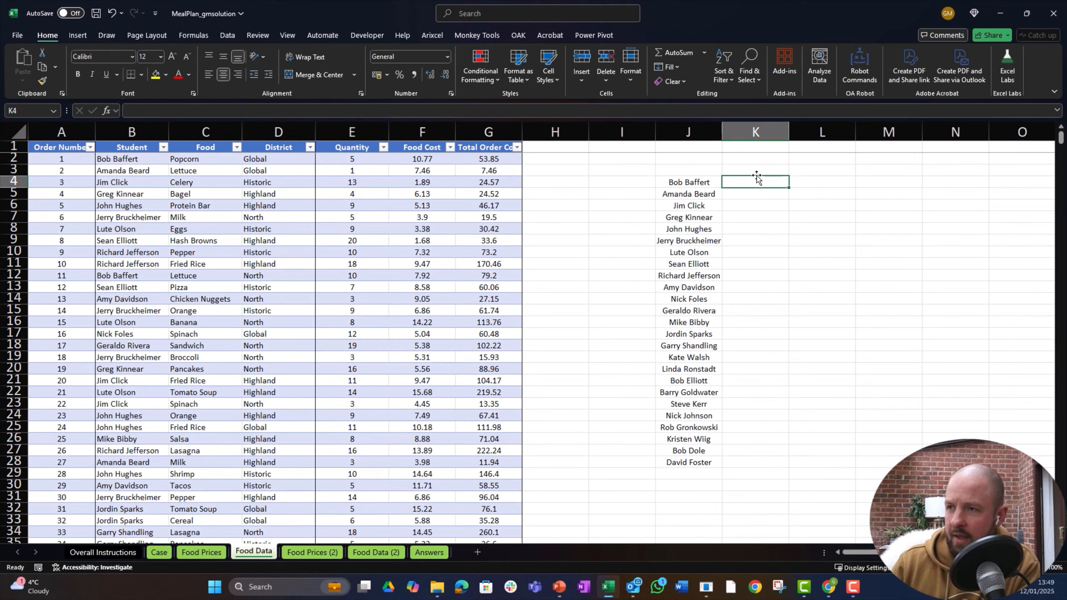
{"action": "type", "text": "="}
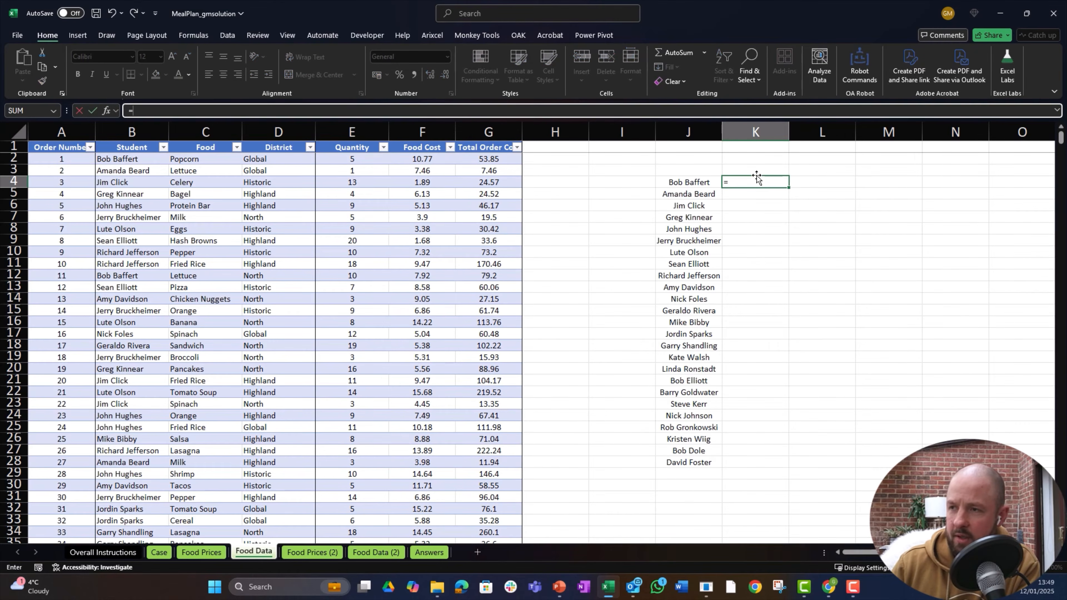
{"action": "type", "text": "sumifs("}
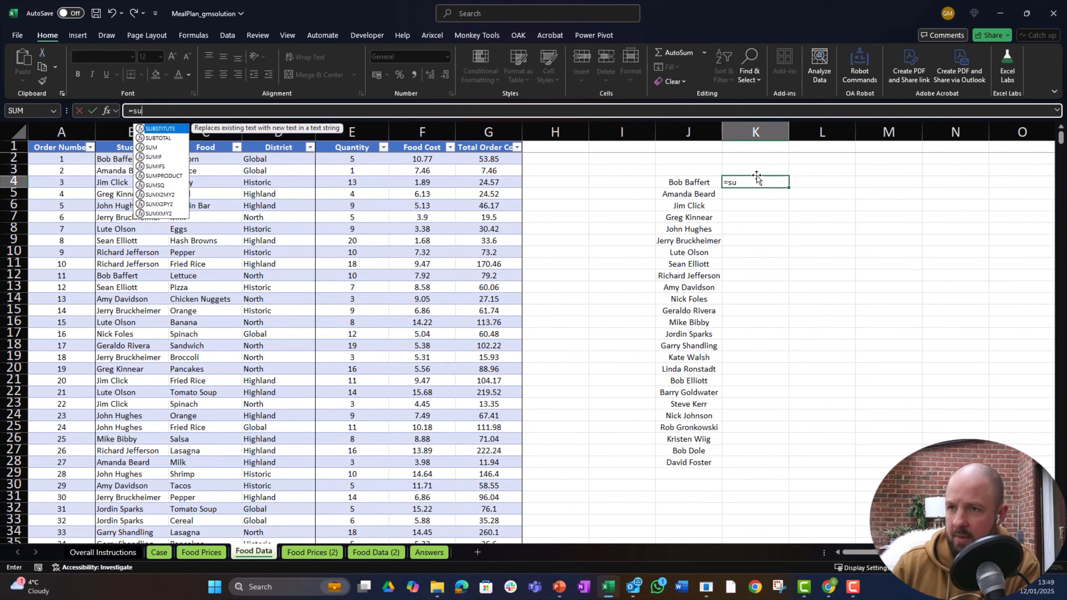
{"action": "key", "text": "Left"}
{"action": "key", "text": "Left"}
{"action": "key", "text": "Left"}
{"action": "key", "text": "Left"}
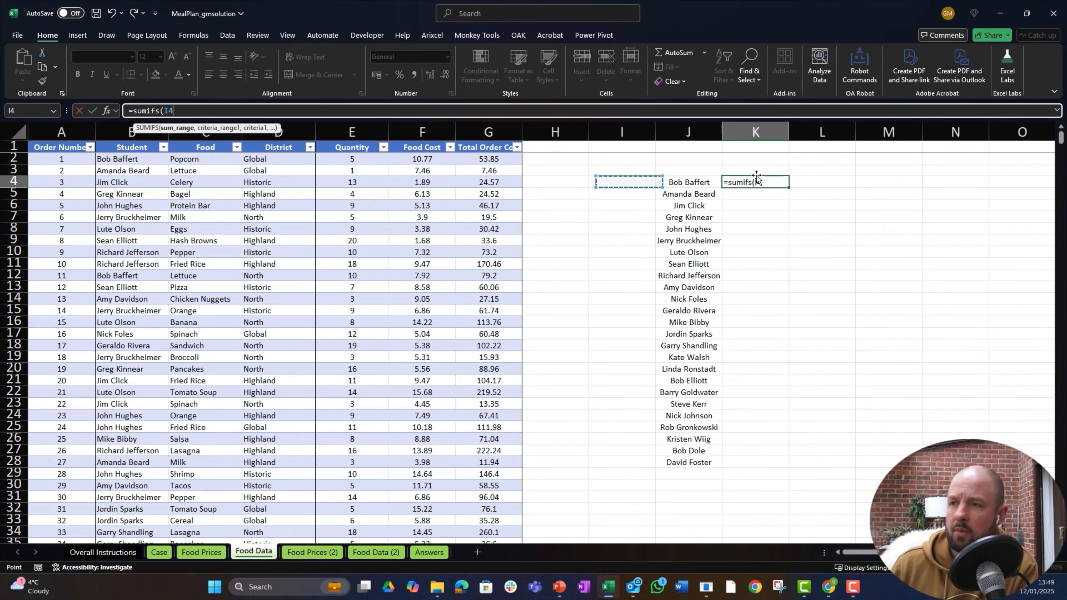
{"action": "key", "text": "Up"}
{"action": "key", "text": "Up"}
{"action": "key", "text": "ctrl+shift+Down"}
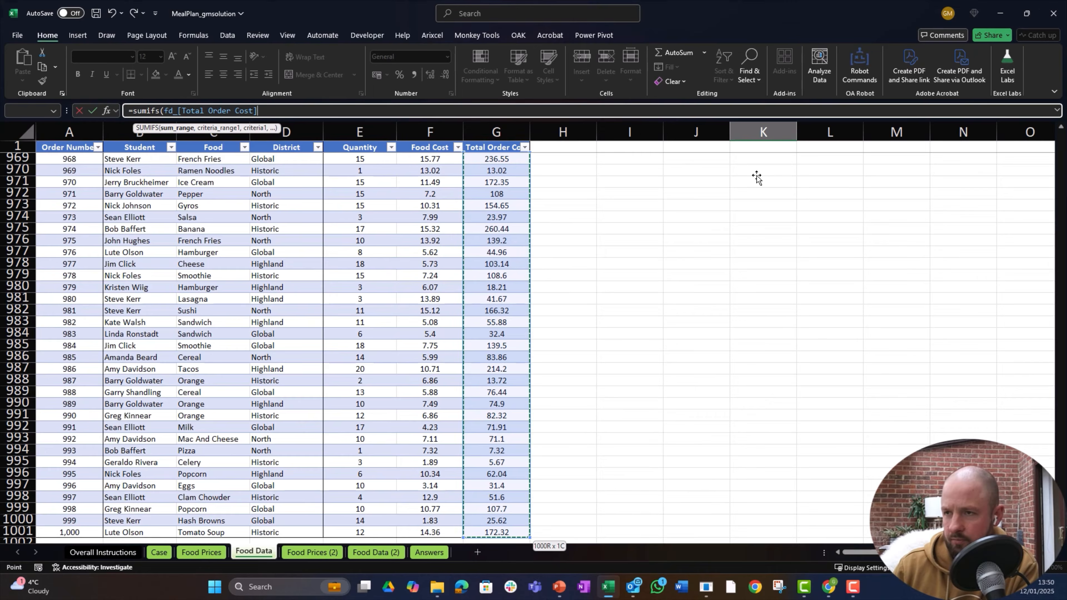
Step: Add the first SUMIFS condition, matching fd_[Student] to the spilled student list J4#
{"action": "type", "text": ","}
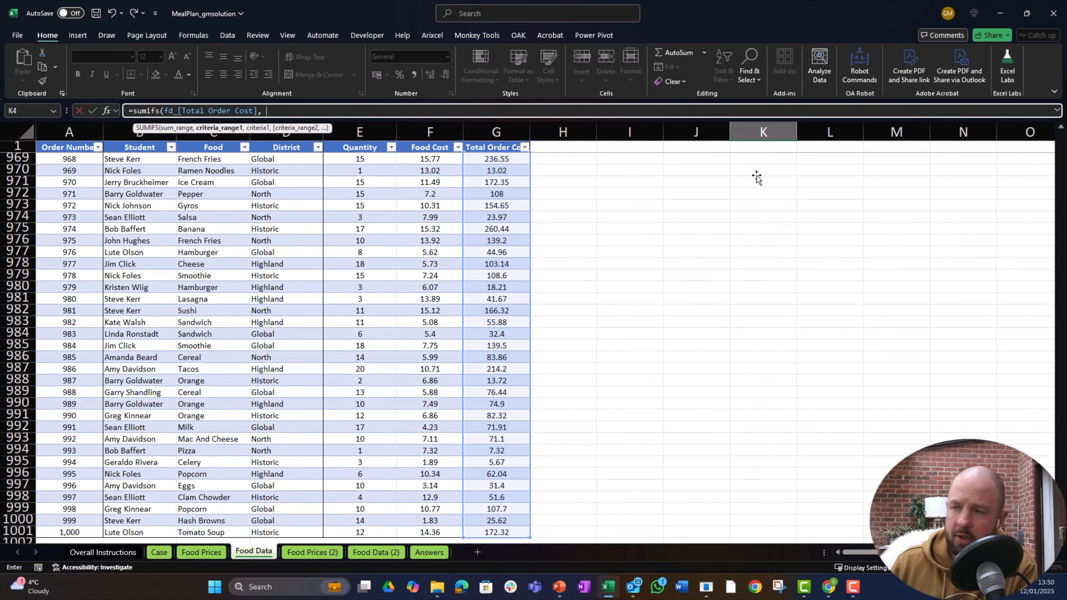
{"action": "key", "text": "ctrl+Left"}
{"action": "key", "text": "ctrl+Left"}
{"action": "key", "text": "ctrl+Left"}
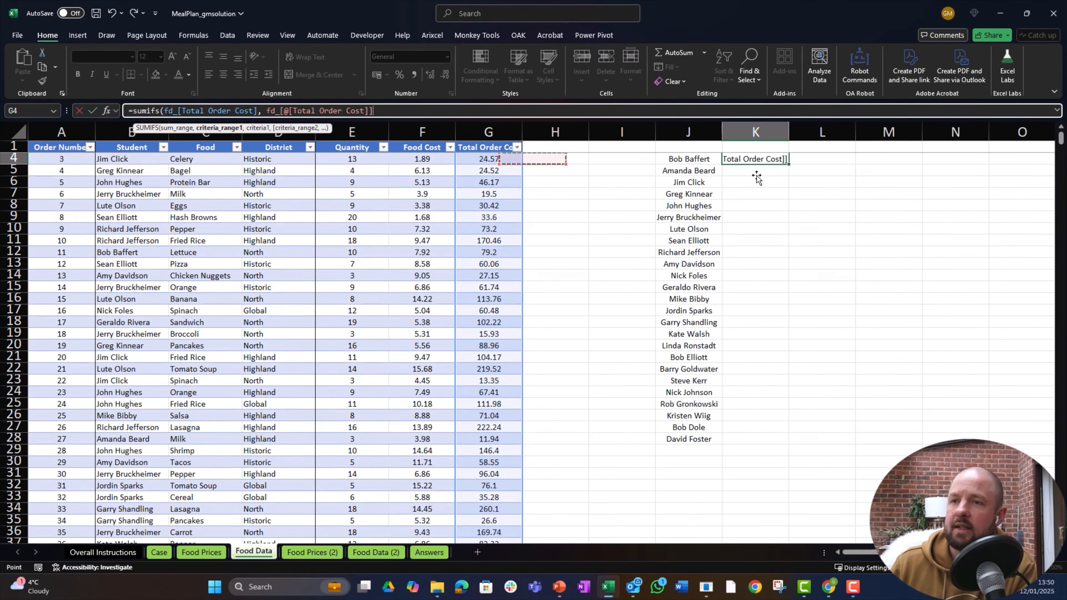
{"action": "key", "text": "Up"}
{"action": "key", "text": "Up"}
{"action": "key", "text": "Up"}
{"action": "key", "text": "Right"}
{"action": "key", "text": "Down"}
{"action": "key", "text": "ctrl+shift+Down"}
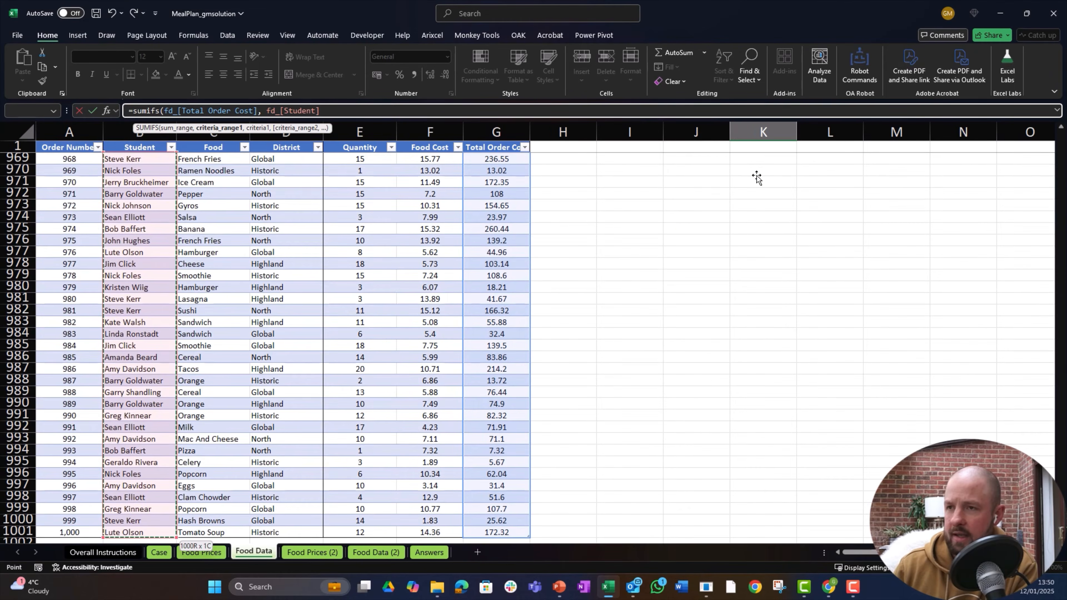
{"action": "type", "text": ","}
{"action": "key", "text": "Left"}
{"action": "type", "text": "#"}
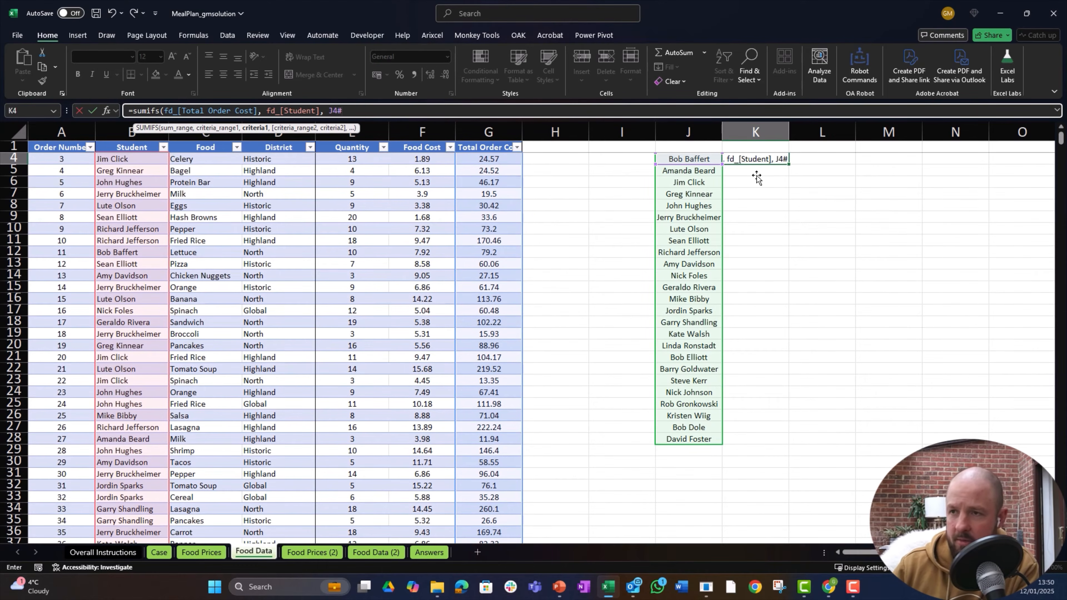
Step: Finish the SUMIFS formula in K4 with a second condition matching fd_[District] to "Highland"
{"action": "type", "text": ","}
{"action": "key", "text": "Left"}
{"action": "key", "text": "Left"}
{"action": "key", "text": "Left"}
{"action": "key", "text": "Left"}
{"action": "key", "text": "Left"}
{"action": "key", "text": "Left"}
{"action": "key", "text": "Left"}
{"action": "key", "text": "Left"}
{"action": "key", "text": "Up"}
{"action": "key", "text": "Right"}
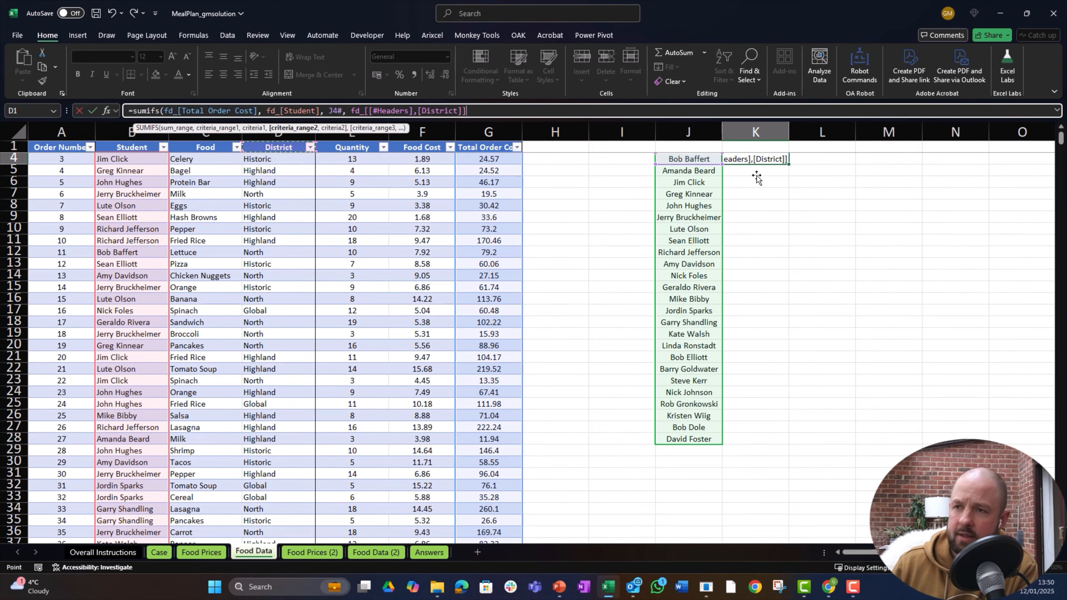
{"action": "key", "text": "Down"}
{"action": "key", "text": "ctrl+shift+Down"}
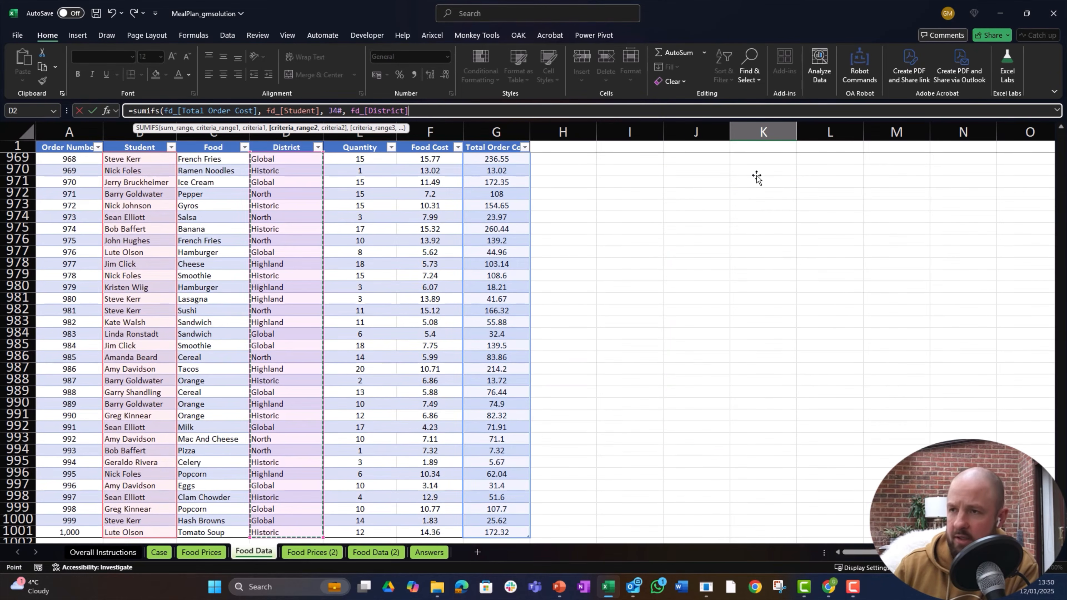
{"action": "type", "text": ", \"Hi"}
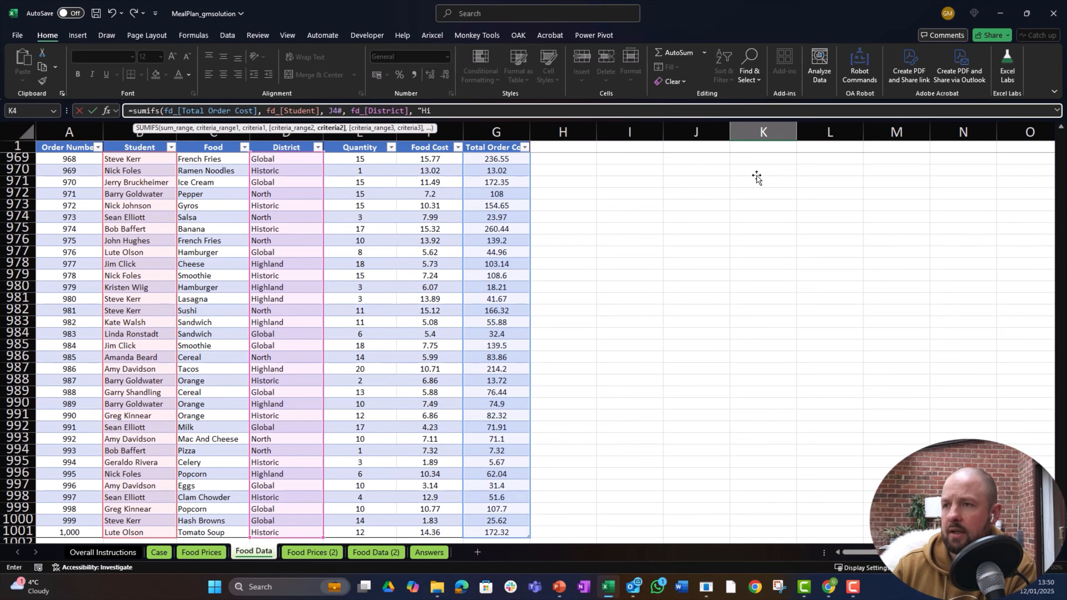
{"action": "type", "text": "ghland\""}
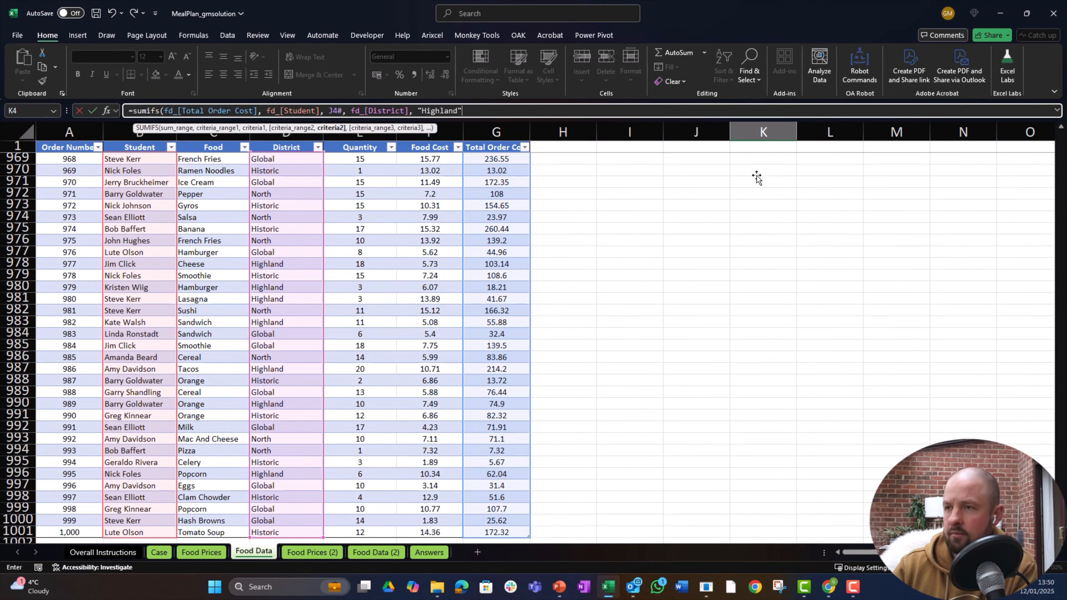
{"action": "type", "text": ")"}
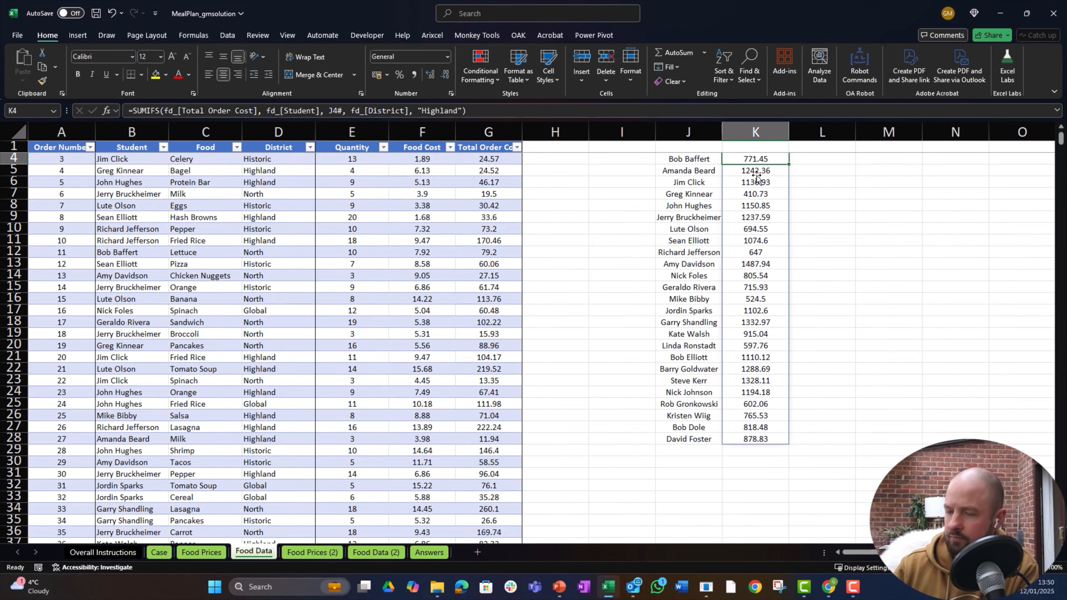
{"action": "key", "text": "ctrl+Page_Up"}
{"action": "key", "text": "ctrl+Page_Up"}
{"action": "key", "text": "ctrl+Page_Down"}
{"action": "key", "text": "ctrl+Page_Down"}
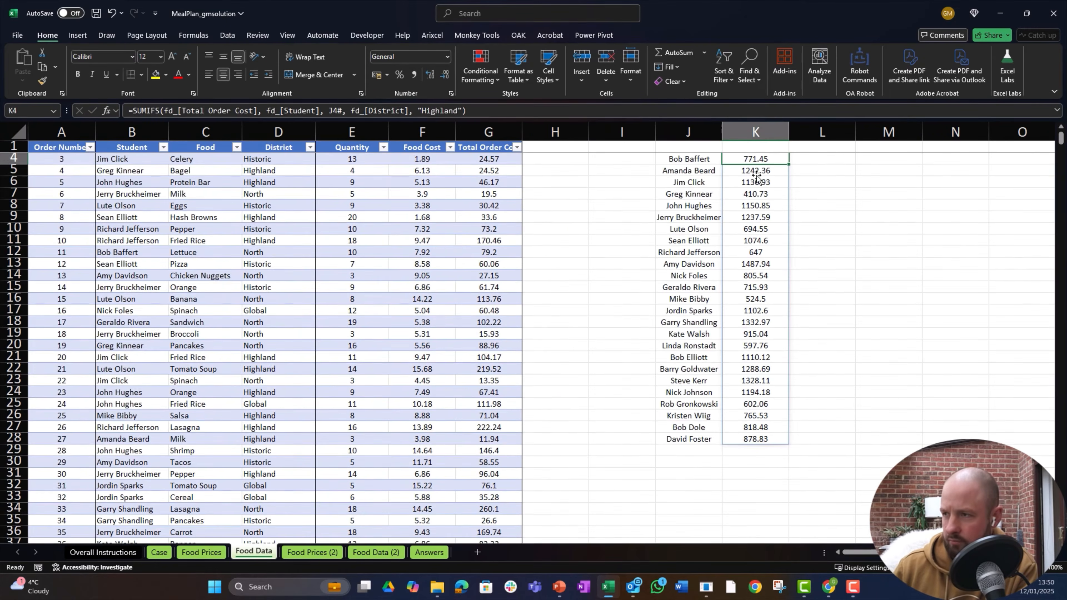
{"action": "scroll", "coordinate": [756, 177], "scroll_direction": "up", "scroll_amount": 1}
{"action": "left_click", "coordinate": [756, 178]}
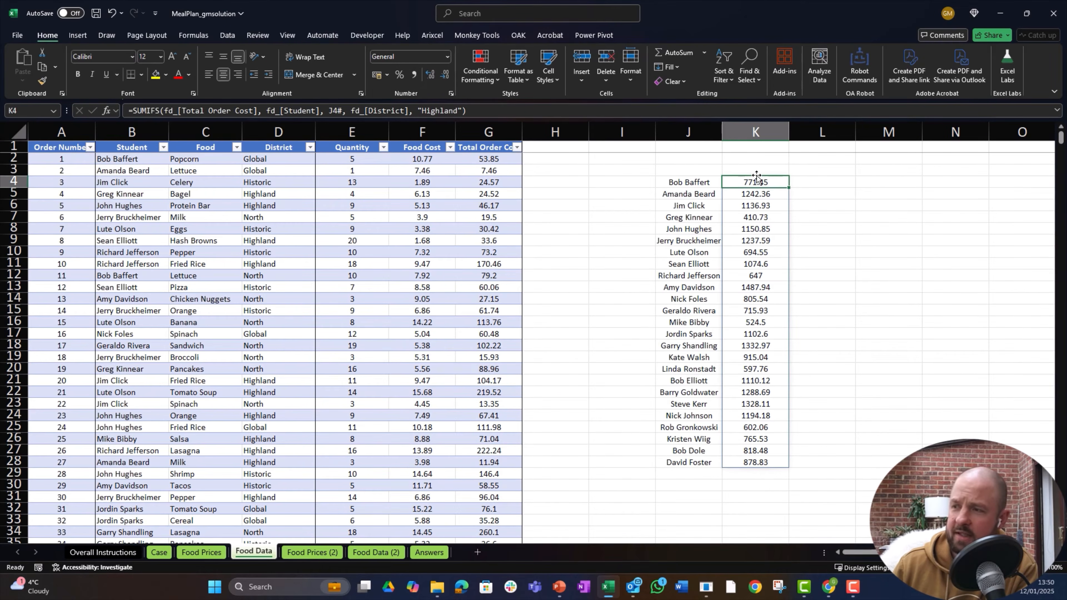
Step: Start an XLOOKUP formula in M4 that looks up 10000000 in the spilled spending totals K4#
{"action": "key", "text": "Right"}
{"action": "key", "text": "Right"}
{"action": "key", "text": "Right"}
{"action": "key", "text": "Right"}
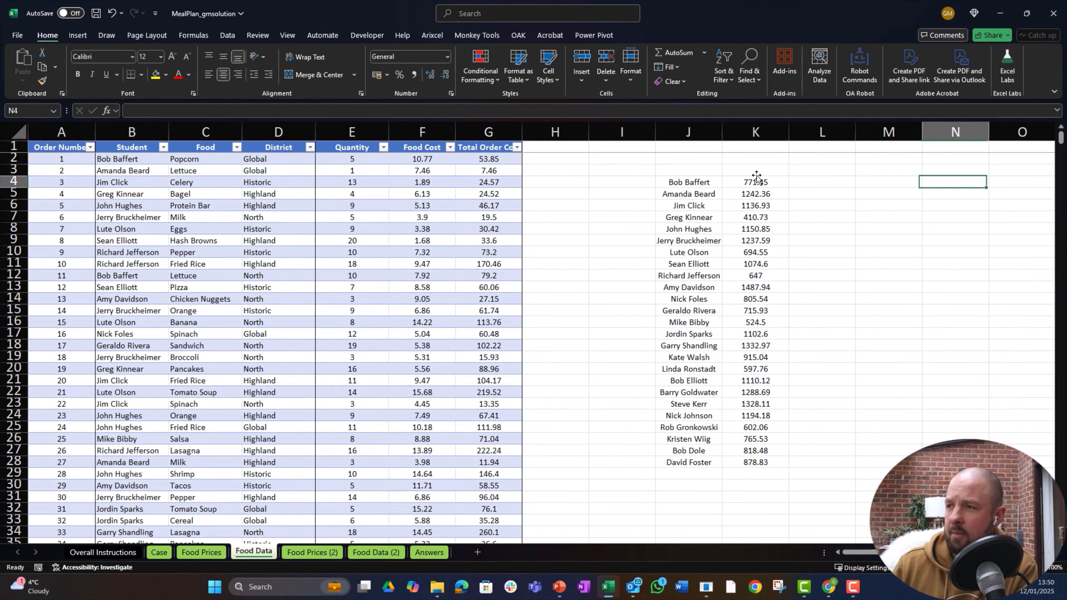
{"action": "key", "text": "Left"}
{"action": "key", "text": "Left"}
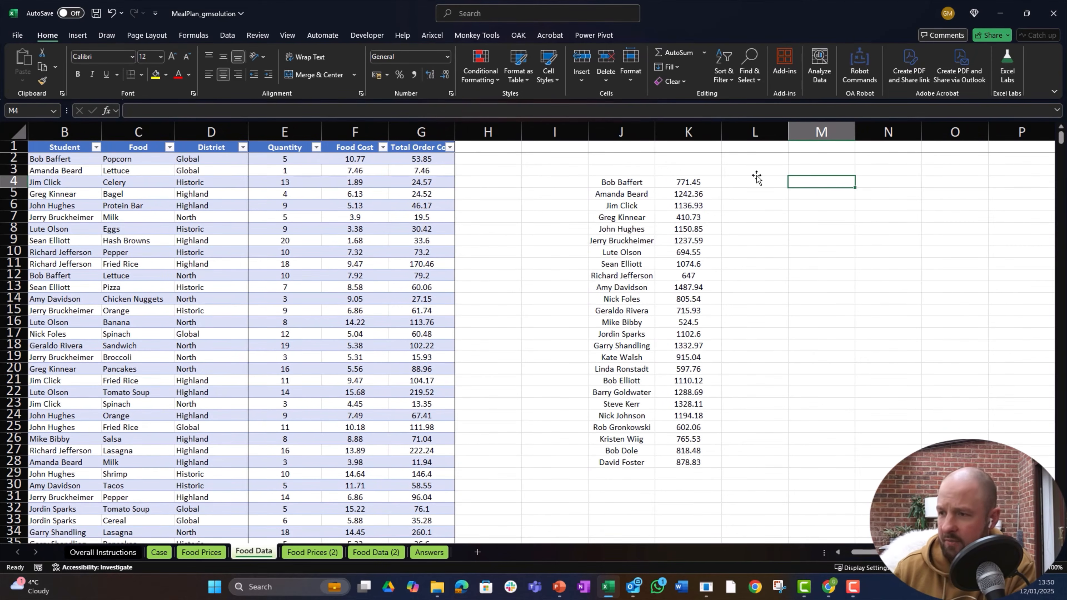
{"action": "type", "text": "="}
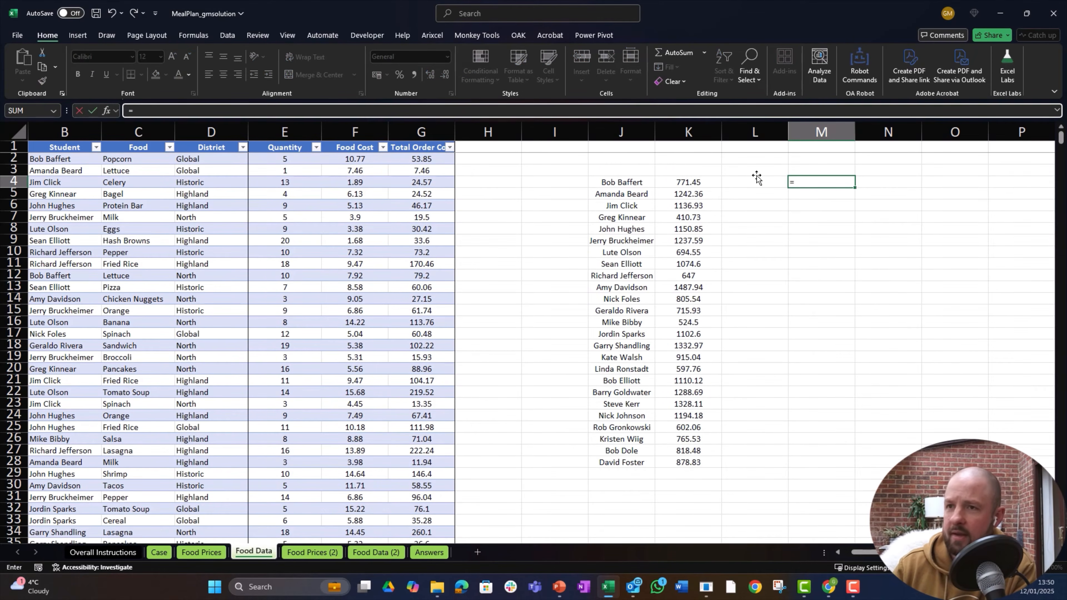
{"action": "type", "text": "xl"}
{"action": "key", "text": "Tab"}
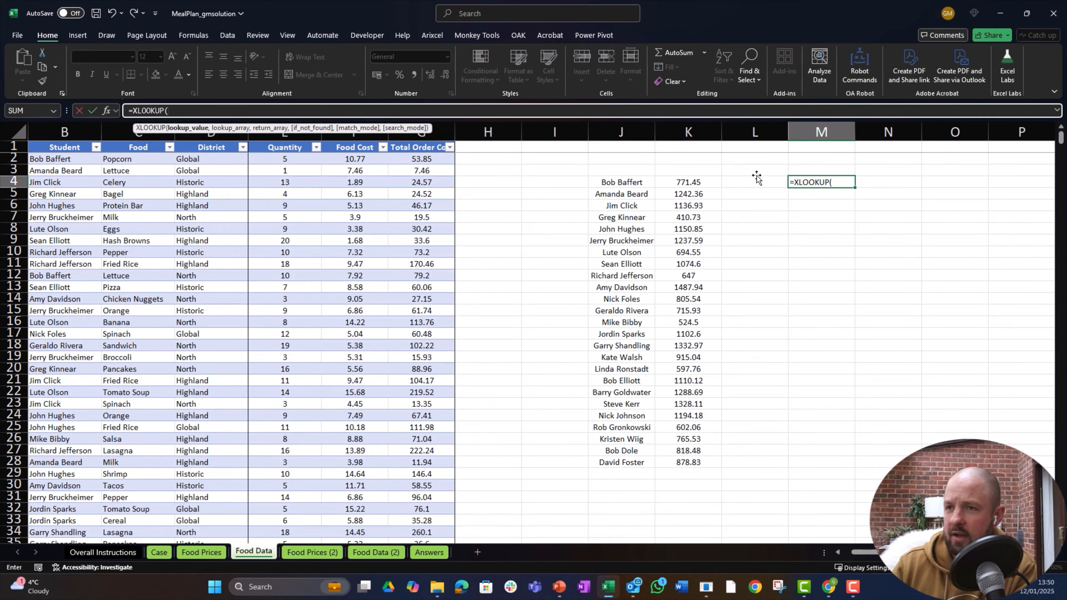
{"action": "type", "text": "10000000"}
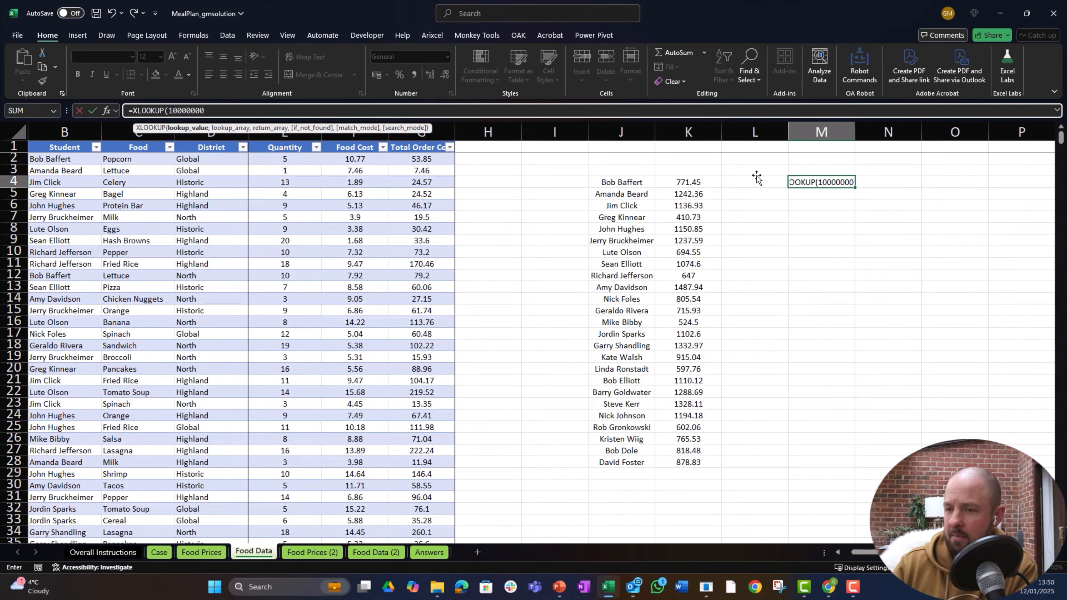
{"action": "type", "text": ","}
{"action": "key", "text": "Left"}
{"action": "key", "text": "Left"}
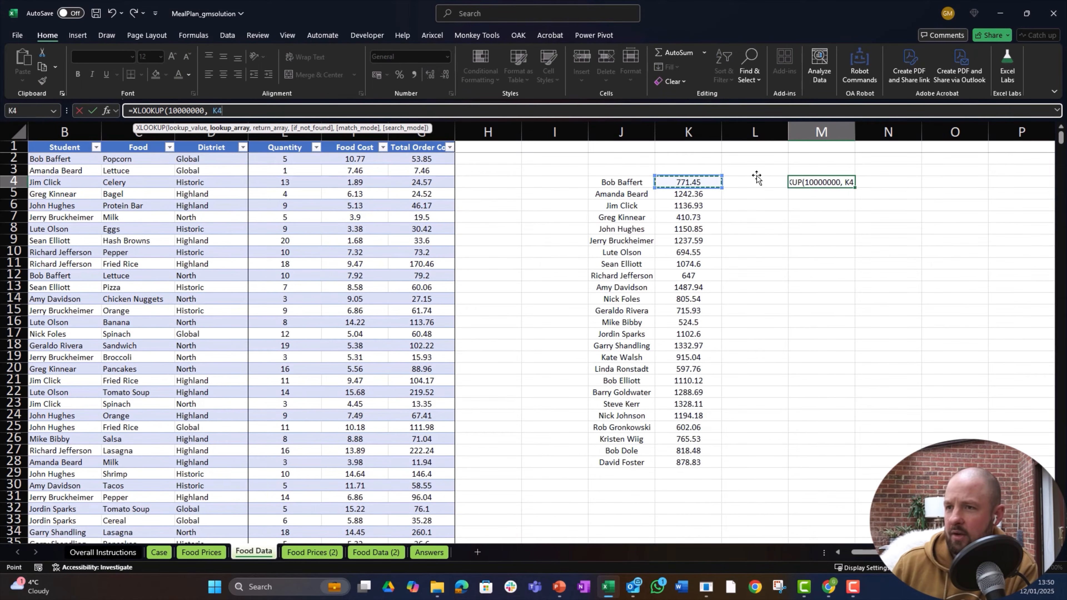
{"action": "type", "text": "#,"}
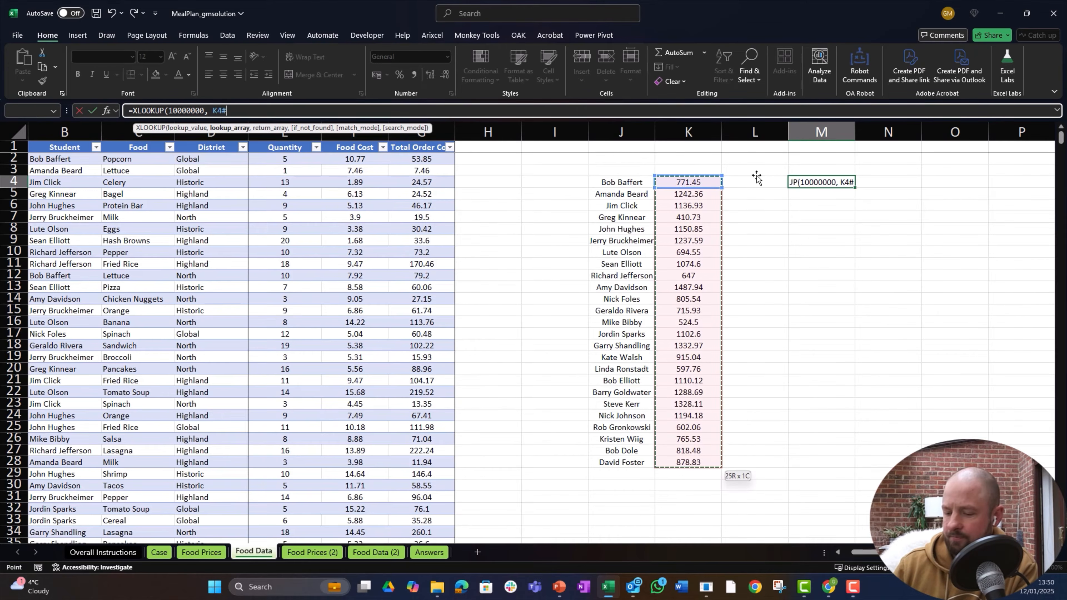
Step: Complete the XLOOKUP in M4 with J4# as the return array, if-not-found left empty and match mode -1
{"action": "key", "text": "Left"}
{"action": "key", "text": "Left"}
{"action": "key", "text": "Left"}
{"action": "type", "text": "#"}
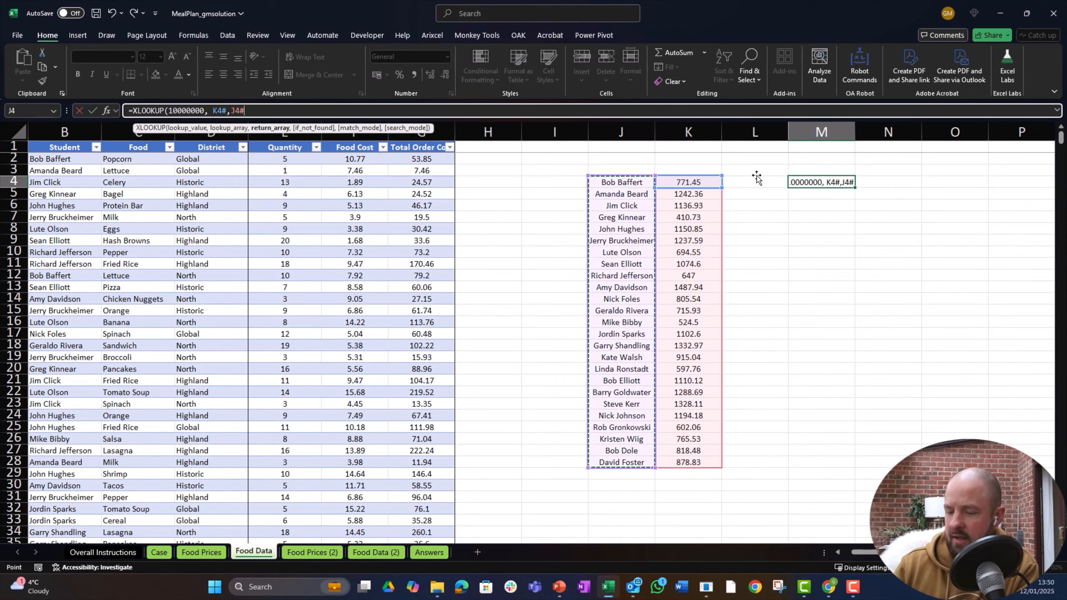
{"action": "type", "text": ","}
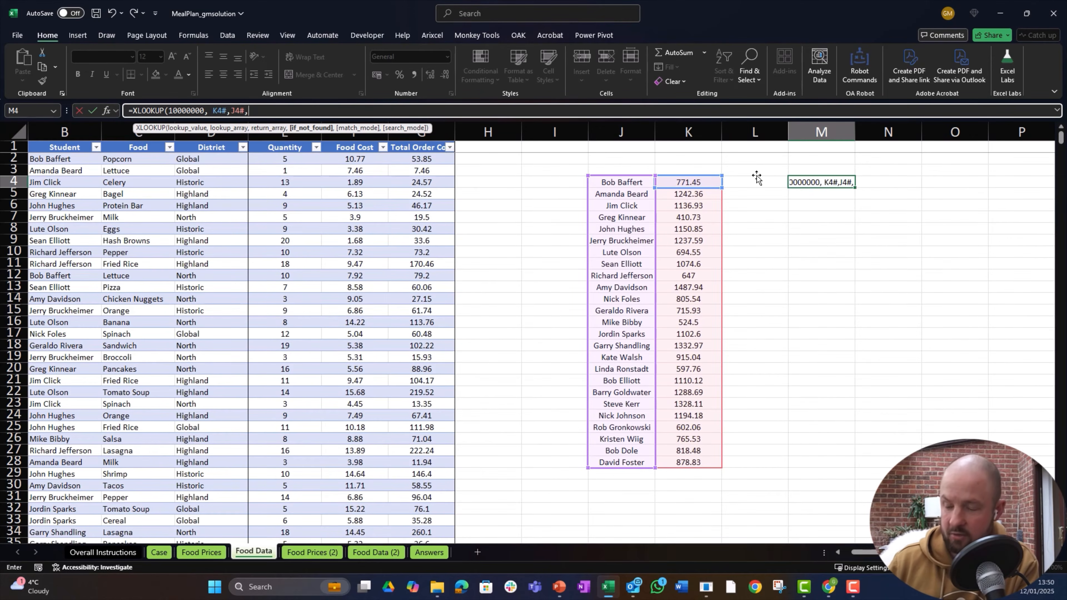
{"action": "type", "text": ",-1"}
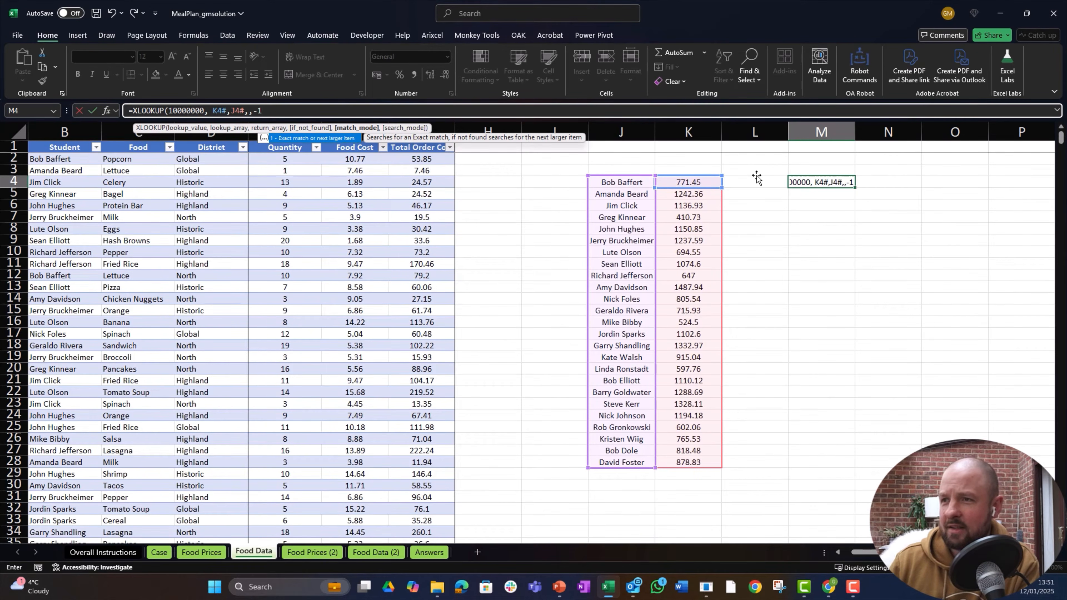
{"action": "key", "text": "BackSpace"}
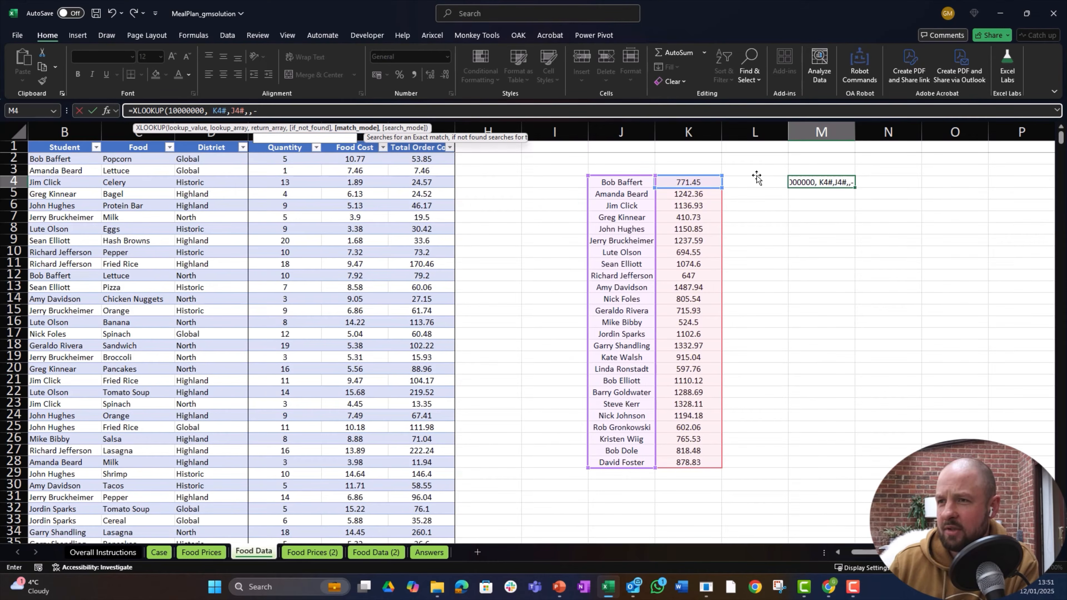
{"action": "key", "text": "BackSpace"}
{"action": "type", "text": "-1)"}
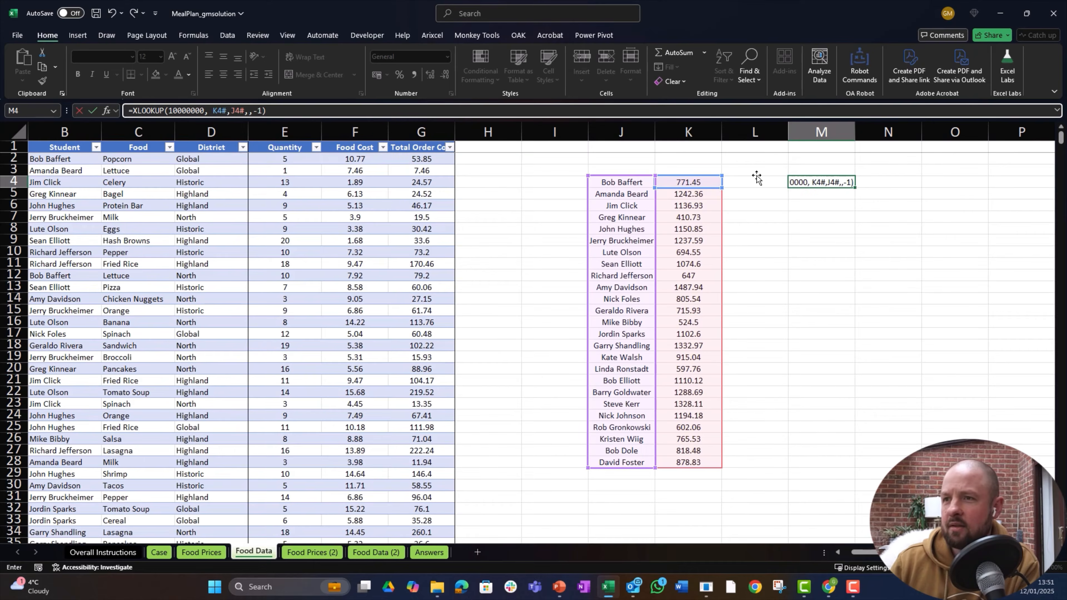
{"action": "key", "text": "Return"}
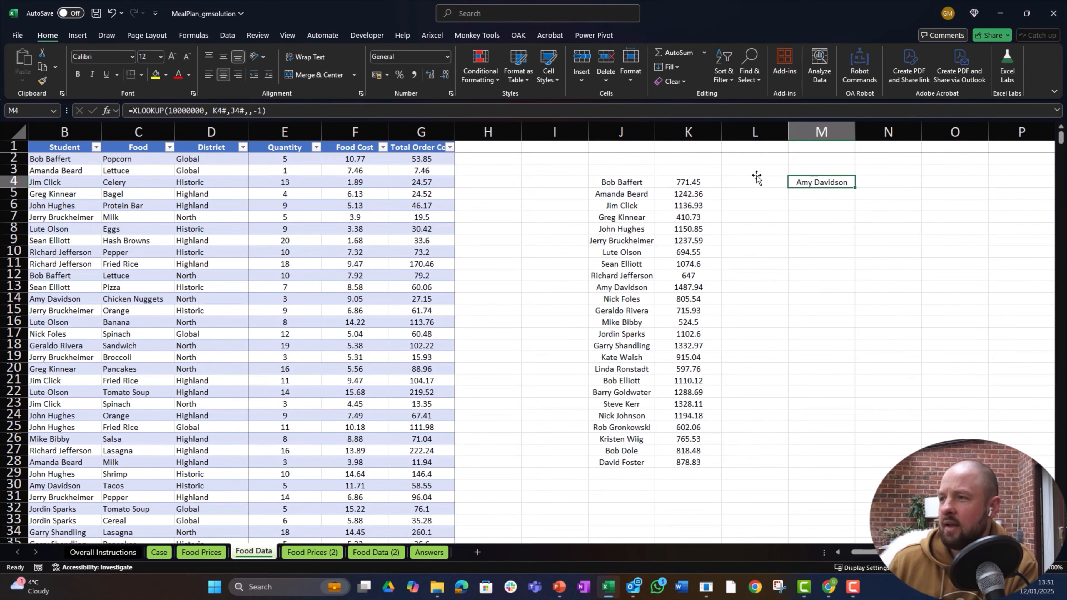
Step: Copy the student name from M4 and paste it as a value into the Bonus 4 answer cell E28 of the Case sheet
{"action": "key", "text": "ctrl+c"}
{"action": "key", "text": "ctrl+Page_Up"}
{"action": "key", "text": "ctrl+Page_Up"}
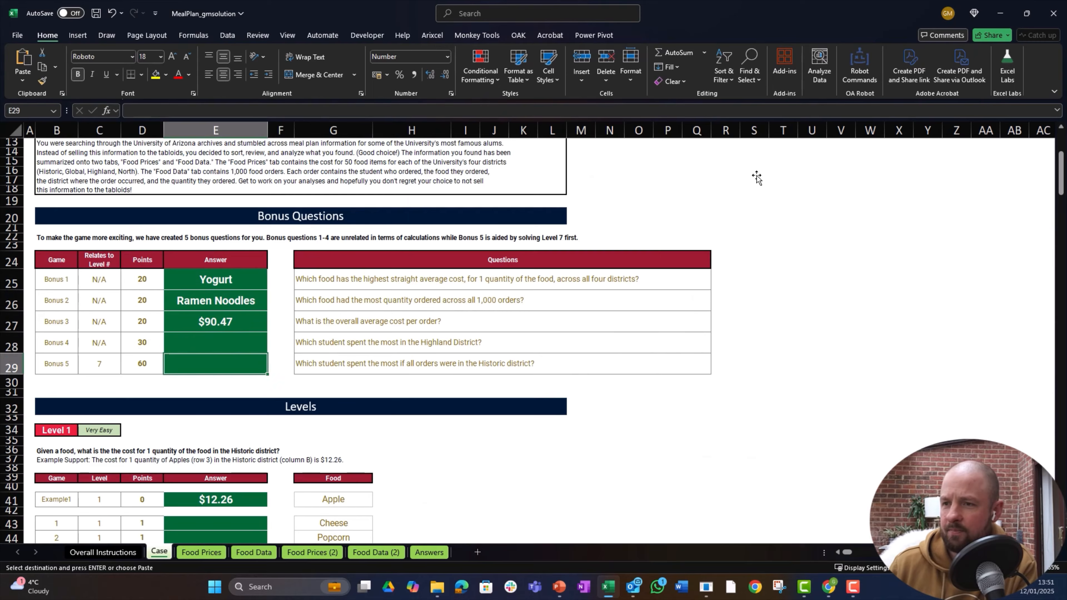
{"action": "key", "text": "Up"}
{"action": "key", "text": "ctrl+alt+v"}
{"action": "key", "text": "v"}
{"action": "key", "text": "Return"}
Step: Compare the Bonus 4 answer with the solution on the Answers sheet and return to the Case sheet
{"action": "key", "text": "ctrl+Page_Down"}
{"action": "key", "text": "ctrl+Page_Down"}
{"action": "key", "text": "ctrl+Page_Down"}
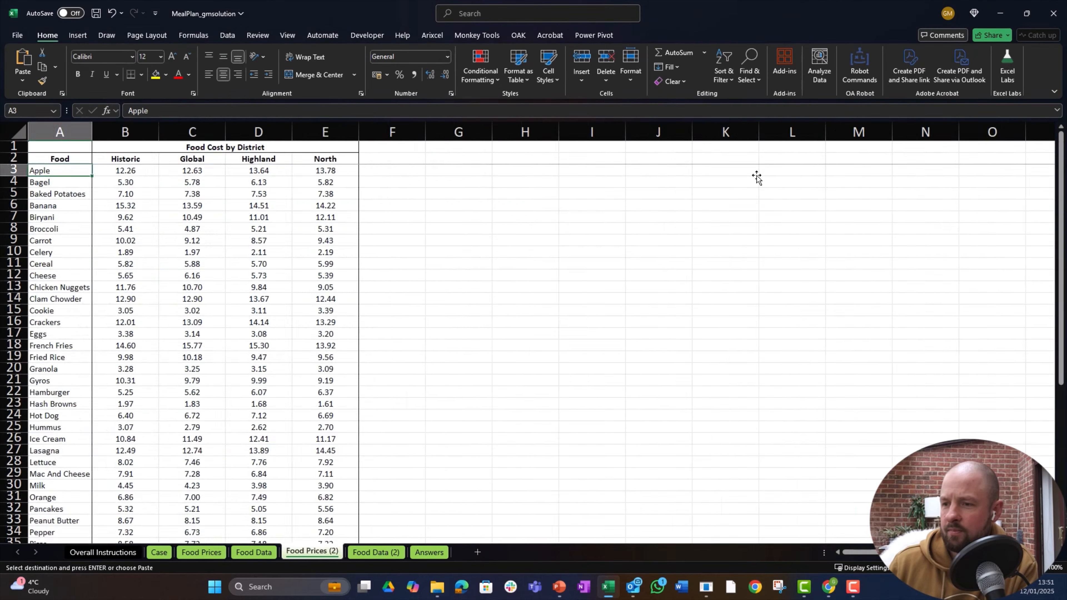
{"action": "key", "text": "ctrl+Page_Down"}
{"action": "key", "text": "ctrl+Page_Down"}
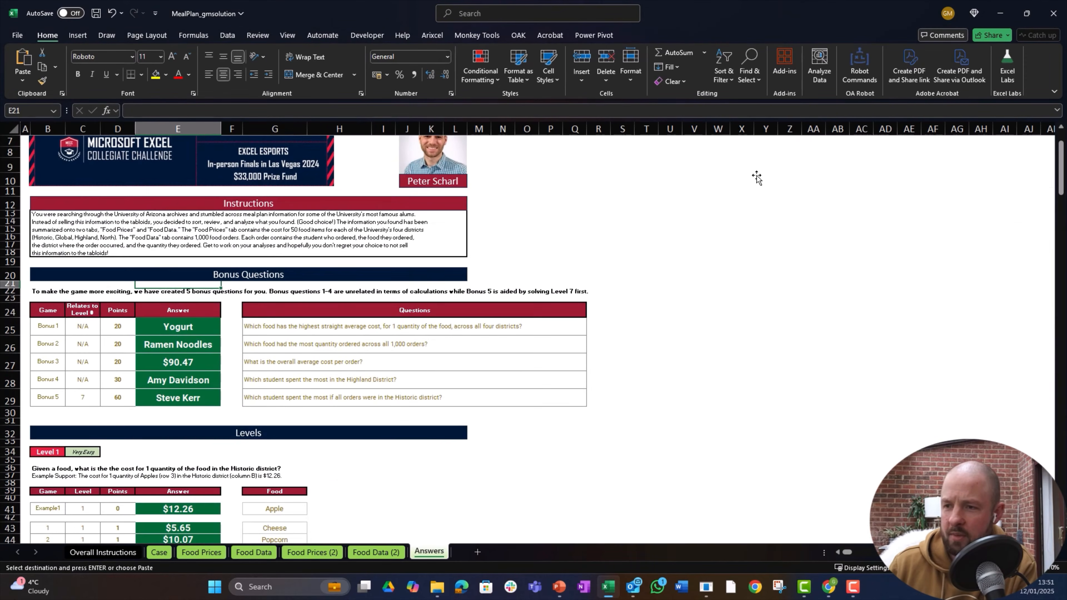
{"action": "key", "text": "ctrl+Page_Up"}
{"action": "key", "text": "ctrl+Page_Up"}
{"action": "key", "text": "ctrl+Page_Up"}
{"action": "key", "text": "ctrl+Page_Up"}
{"action": "key", "text": "ctrl+Page_Up"}
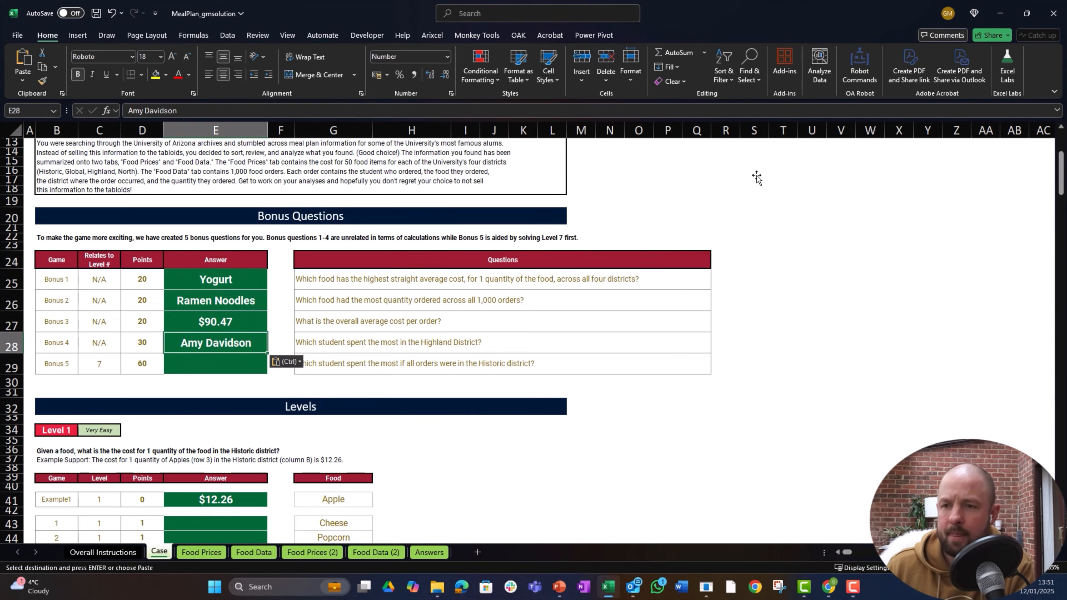
Step: Look over the Level 1 section and the beginning of Level 2 on the Case sheet
{"action": "key", "text": "Down"}
{"action": "key", "text": "Down"}
{"action": "key", "text": "Down"}
{"action": "key", "text": "Down"}
{"action": "key", "text": "Down"}
{"action": "key", "text": "Down"}
{"action": "key", "text": "Down"}
{"action": "key", "text": "Down"}
{"action": "key", "text": "Down"}
{"action": "key", "text": "Down"}
{"action": "key", "text": "Down"}
{"action": "key", "text": "Down"}
{"action": "key", "text": "Down"}
{"action": "key", "text": "Down"}
{"action": "key", "text": "Down"}
{"action": "key", "text": "Down"}
{"action": "key", "text": "Down"}
{"action": "key", "text": "Down"}
{"action": "key", "text": "Down"}
{"action": "key", "text": "Down"}
{"action": "key", "text": "Down"}
{"action": "key", "text": "Down"}
{"action": "key", "text": "Down"}
{"action": "key", "text": "Down"}
{"action": "key", "text": "Down"}
{"action": "key", "text": "Down"}
{"action": "key", "text": "Down"}
{"action": "key", "text": "Down"}
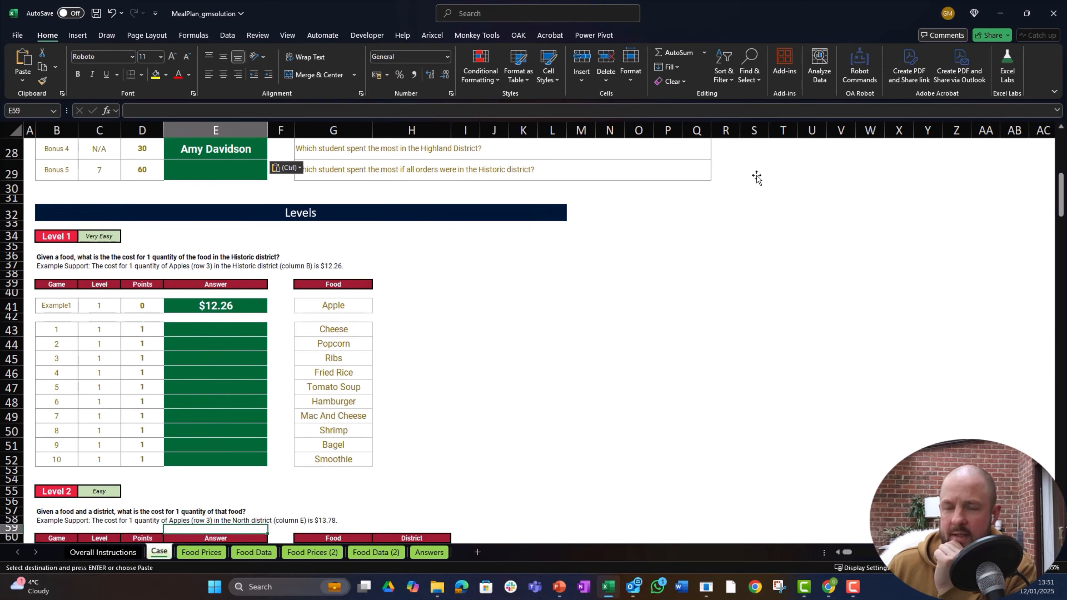
{"action": "key", "text": "Up"}
{"action": "key", "text": "Up"}
{"action": "key", "text": "Up"}
{"action": "key", "text": "Up"}
{"action": "key", "text": "Up"}
{"action": "key", "text": "Up"}
{"action": "key", "text": "Up"}
{"action": "key", "text": "Up"}
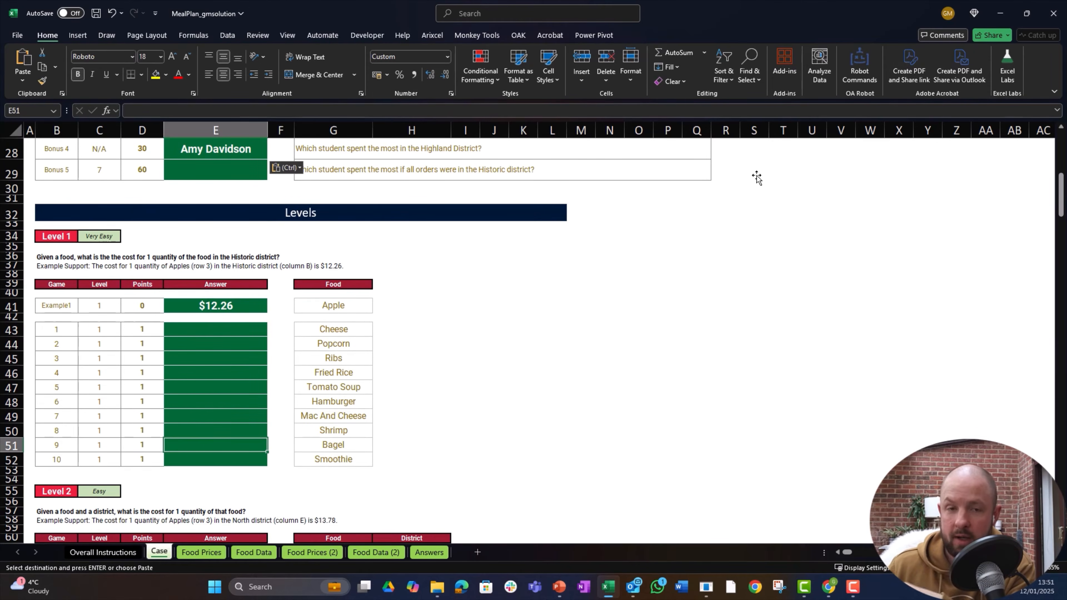
Step: Read the Level 1 question in B36 about a food's cost in the Historic district
{"action": "key", "text": "Left"}
{"action": "key", "text": "Up"}
{"action": "key", "text": "Up"}
{"action": "key", "text": "Up"}
{"action": "key", "text": "Up"}
{"action": "key", "text": "Up"}
{"action": "key", "text": "Up"}
{"action": "key", "text": "Up"}
{"action": "key", "text": "Up"}
{"action": "key", "text": "Up"}
{"action": "key", "text": "Up"}
{"action": "key", "text": "Up"}
{"action": "key", "text": "Up"}
{"action": "key", "text": "Up"}
{"action": "key", "text": "Up"}
{"action": "key", "text": "Up"}
{"action": "key", "text": "Up"}
{"action": "key", "text": "Up"}
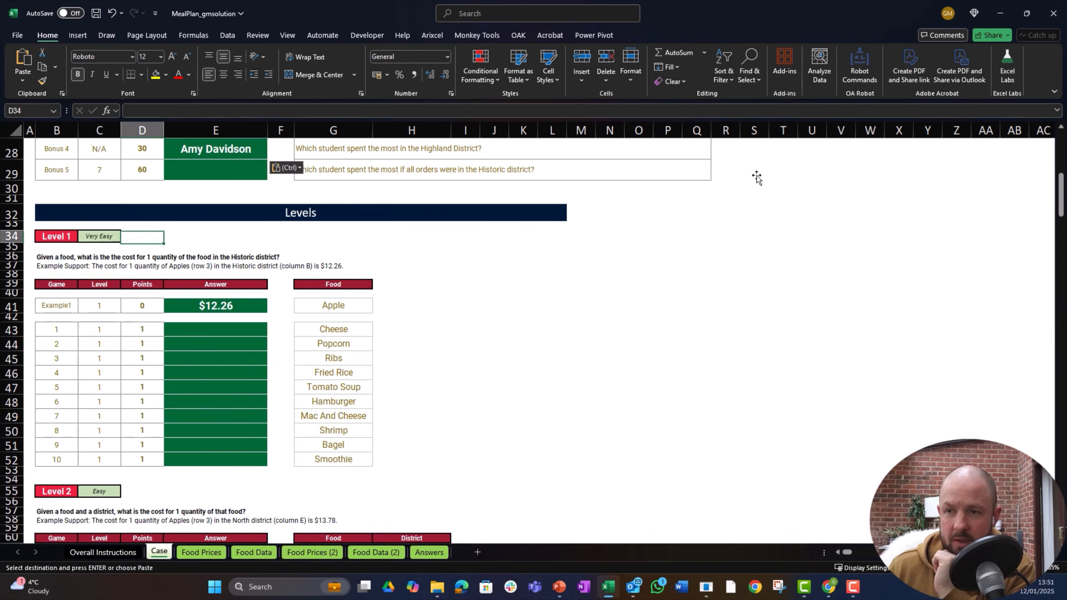
{"action": "key", "text": "Left"}
{"action": "key", "text": "Left"}
{"action": "key", "text": "Down"}
{"action": "key", "text": "Down"}
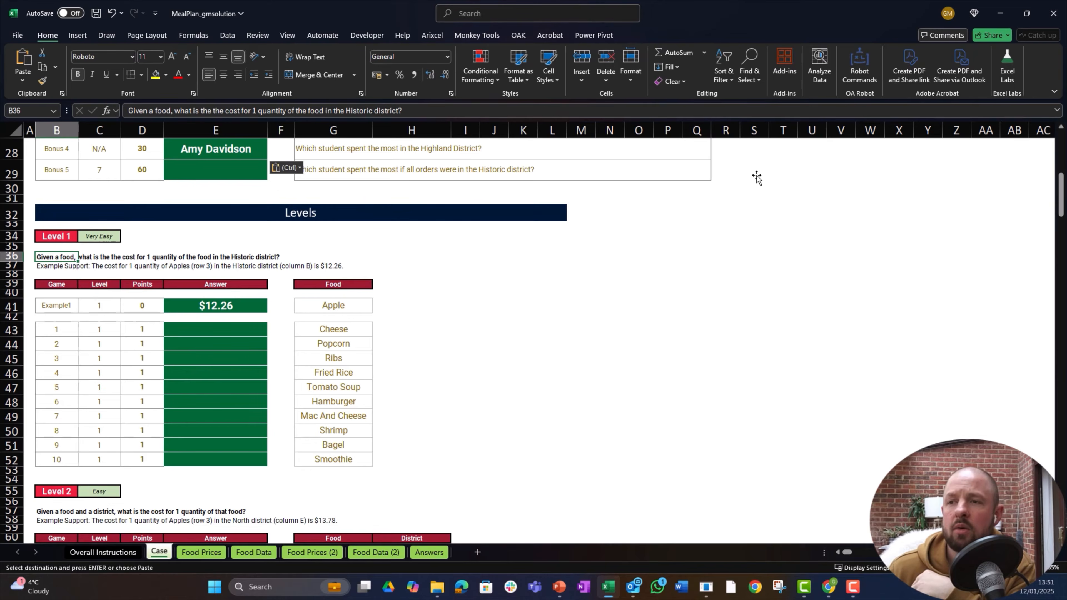
Step: Go through the Level 1 food list in column G down to game 10
{"action": "key", "text": "Right"}
{"action": "key", "text": "Right"}
{"action": "key", "text": "Right"}
{"action": "key", "text": "Down"}
{"action": "key", "text": "Right"}
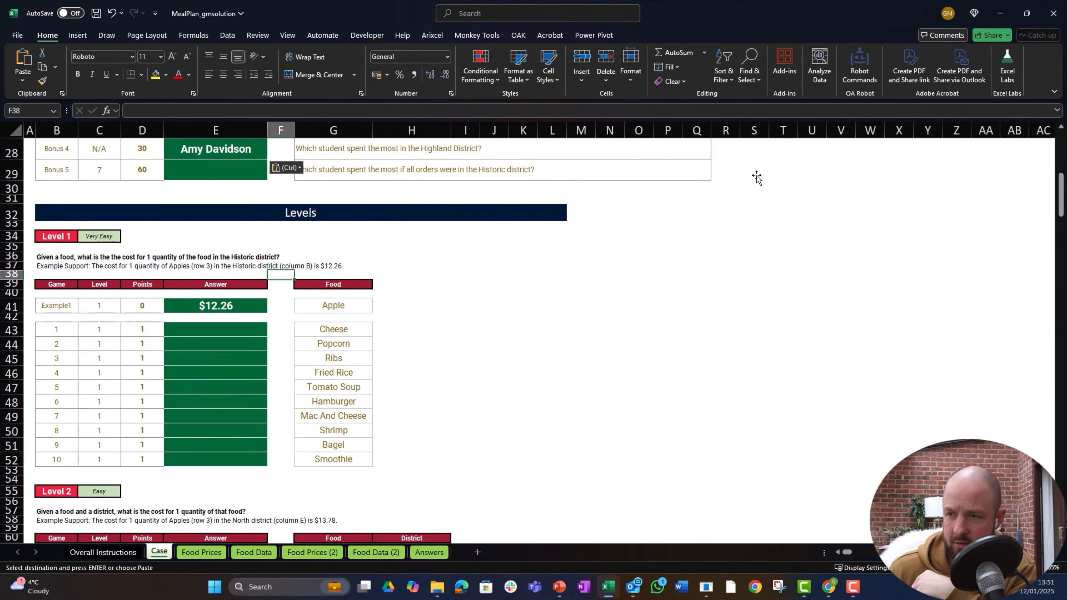
{"action": "key", "text": "Right"}
{"action": "key", "text": "Down"}
{"action": "key", "text": "Down"}
{"action": "key", "text": "Down"}
{"action": "key", "text": "Down"}
{"action": "key", "text": "Down"}
{"action": "key", "text": "Down"}
{"action": "key", "text": "Down"}
{"action": "key", "text": "Down"}
{"action": "key", "text": "Down"}
{"action": "key", "text": "Down"}
{"action": "key", "text": "Down"}
{"action": "key", "text": "Down"}
{"action": "key", "text": "Down"}
{"action": "key", "text": "Down"}
{"action": "key", "text": "Down"}
{"action": "key", "text": "Down"}
{"action": "key", "text": "Down"}
{"action": "key", "text": "Down"}
{"action": "key", "text": "Down"}
{"action": "key", "text": "Down"}
{"action": "key", "text": "Down"}
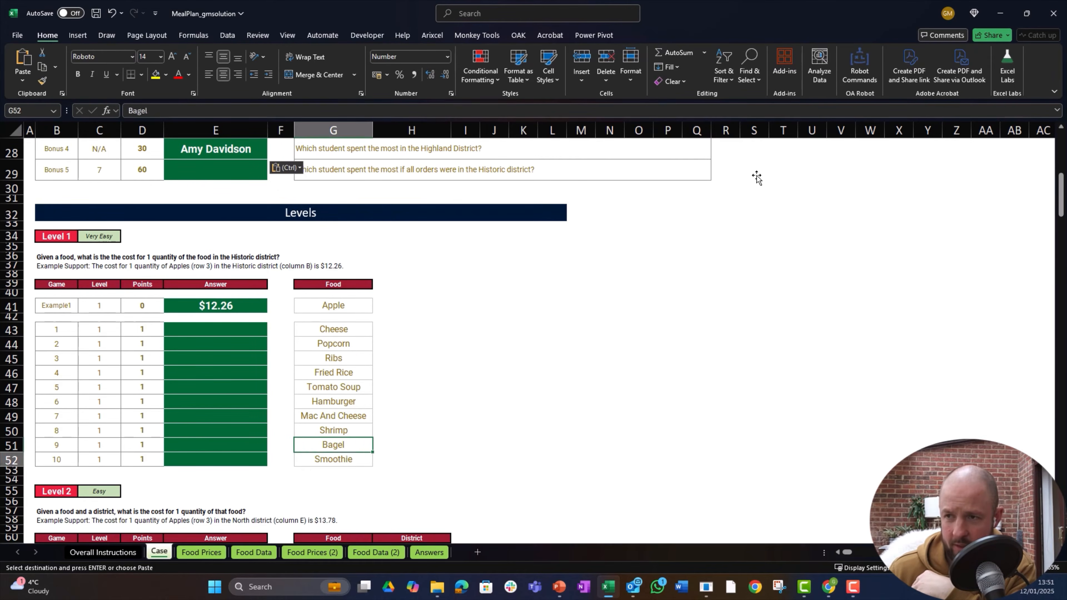
Step: Move on to the Level 2 section of the Case sheet and read its question in B57
{"action": "key", "text": "Down"}
{"action": "key", "text": "Down"}
{"action": "key", "text": "Down"}
{"action": "key", "text": "Down"}
{"action": "key", "text": "Down"}
{"action": "key", "text": "Down"}
{"action": "key", "text": "Down"}
{"action": "key", "text": "Down"}
{"action": "key", "text": "Down"}
{"action": "key", "text": "Down"}
{"action": "key", "text": "Down"}
{"action": "key", "text": "Down"}
{"action": "key", "text": "Down"}
{"action": "key", "text": "Down"}
{"action": "key", "text": "Left"}
{"action": "key", "text": "Up"}
{"action": "key", "text": "Up"}
{"action": "key", "text": "Up"}
{"action": "key", "text": "Up"}
{"action": "key", "text": "Up"}
{"action": "key", "text": "Up"}
{"action": "key", "text": "Up"}
{"action": "key", "text": "Up"}
{"action": "key", "text": "Up"}
{"action": "key", "text": "Up"}
{"action": "key", "text": "Up"}
{"action": "key", "text": "Up"}
{"action": "key", "text": "Up"}
{"action": "key", "text": "Up"}
{"action": "key", "text": "Up"}
{"action": "key", "text": "Up"}
{"action": "key", "text": "Up"}
{"action": "key", "text": "Up"}
{"action": "key", "text": "Up"}
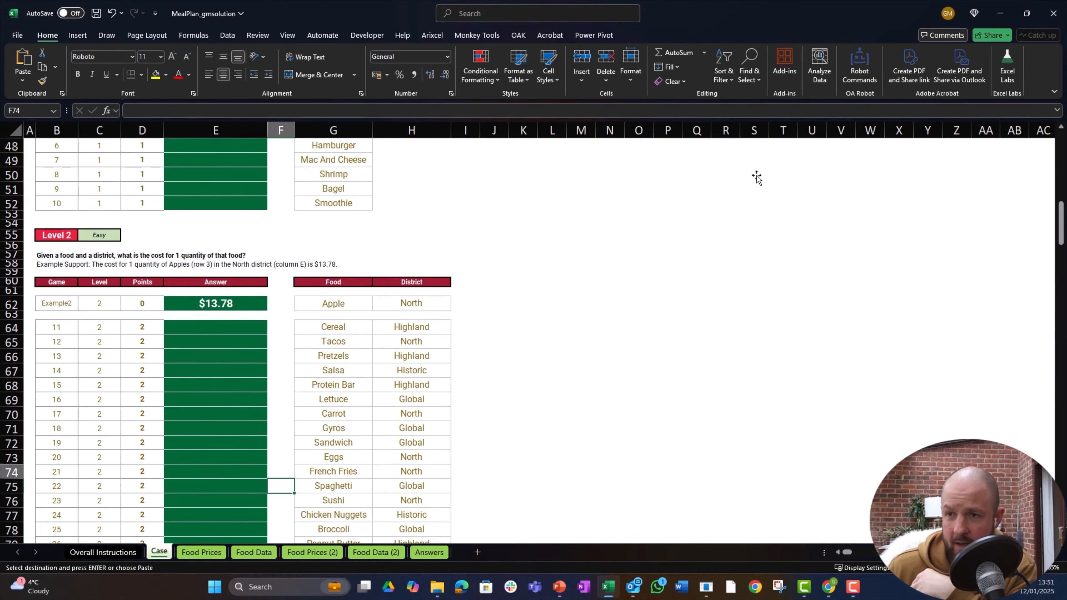
{"action": "key", "text": "Left"}
{"action": "key", "text": "Left"}
{"action": "key", "text": "Left"}
{"action": "key", "text": "Up"}
{"action": "key", "text": "Up"}
{"action": "key", "text": "Left"}
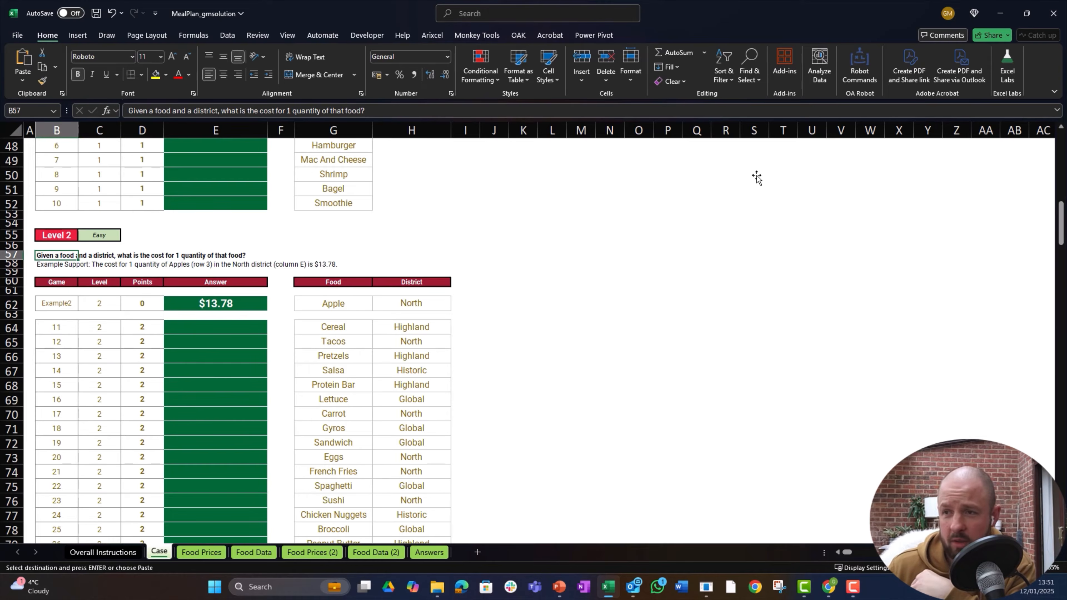
Step: Examine the example and the first entry of the Level 2 food list in G64
{"action": "key", "text": "Right"}
{"action": "key", "text": "Right"}
{"action": "key", "text": "Right"}
{"action": "key", "text": "Right"}
{"action": "key", "text": "Right"}
{"action": "key", "text": "Down"}
{"action": "key", "text": "Down"}
{"action": "key", "text": "Down"}
{"action": "key", "text": "Down"}
{"action": "key", "text": "Down"}
{"action": "key", "text": "Down"}
{"action": "key", "text": "Down"}
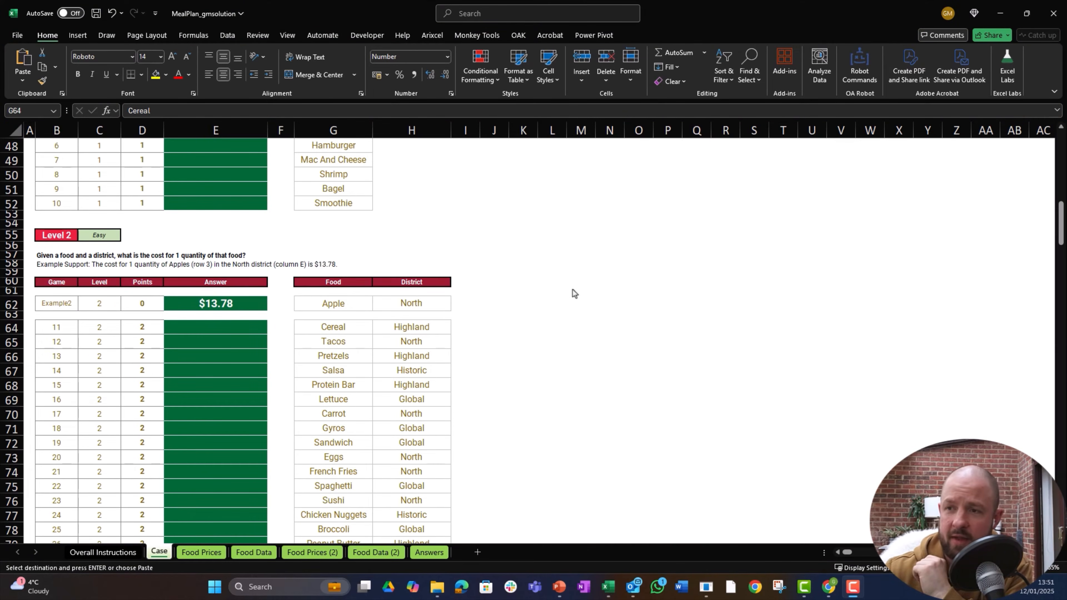
Step: Read through the questions and given data of Levels 2 to 4 on the Case sheet
{"action": "scroll", "coordinate": [252, 378], "scroll_direction": "down", "scroll_amount": 10}
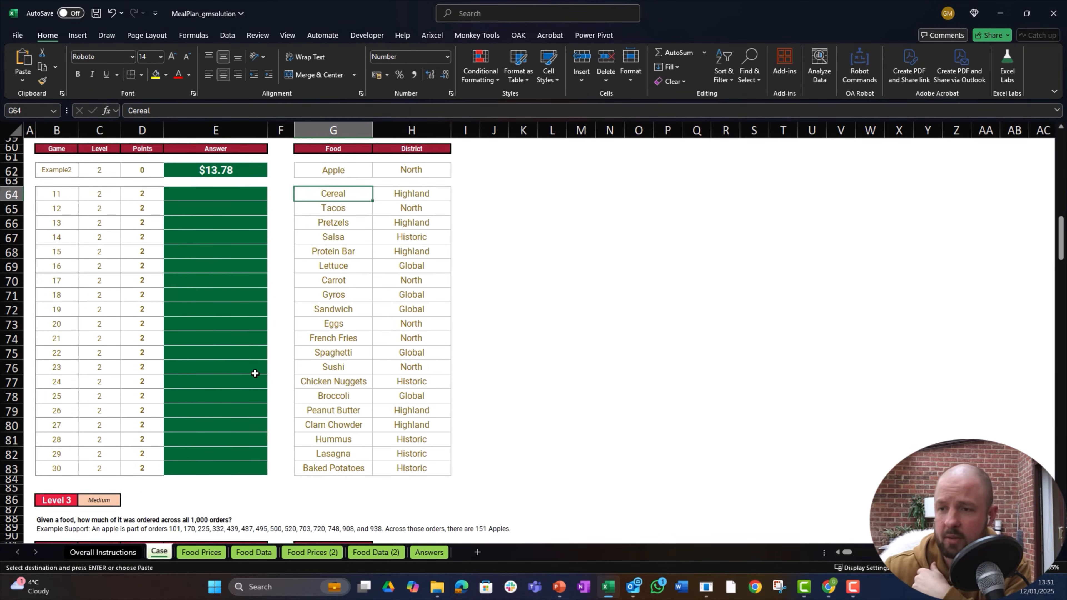
{"action": "scroll", "coordinate": [257, 364], "scroll_direction": "down", "scroll_amount": 3}
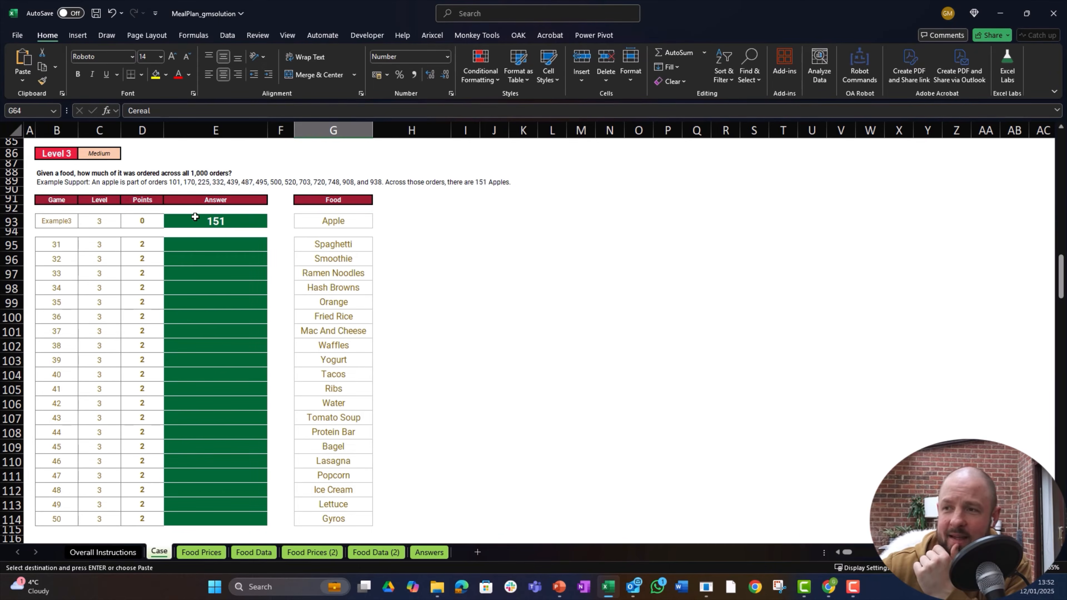
{"action": "scroll", "coordinate": [238, 244], "scroll_direction": "down", "scroll_amount": 9}
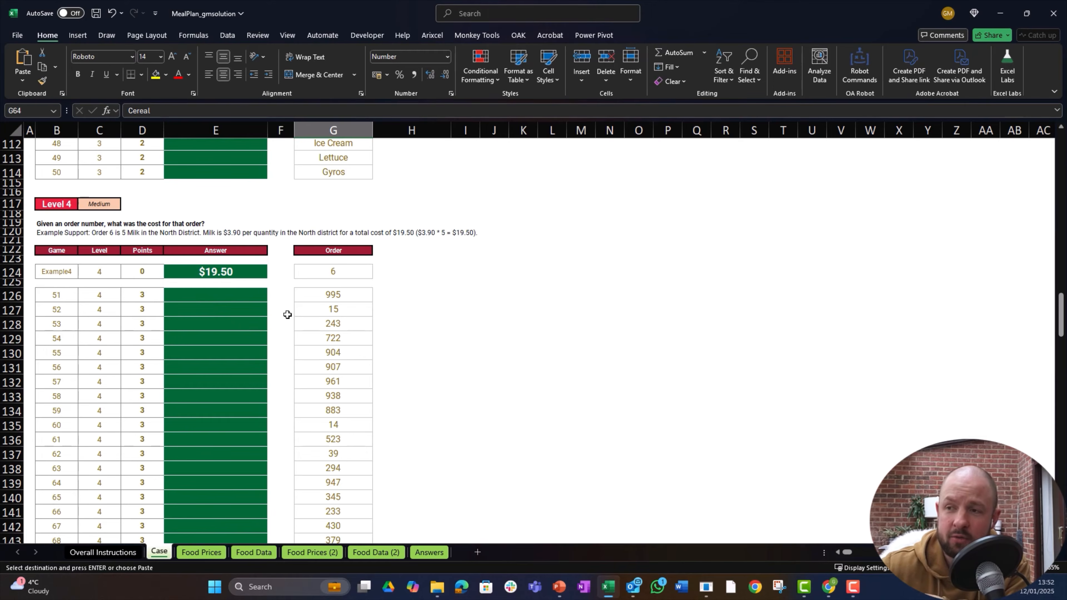
{"action": "left_click_drag", "start_coordinate": [339, 294], "coordinate": [338, 507]}
{"action": "scroll", "coordinate": [341, 357], "scroll_direction": "down", "scroll_amount": 4}
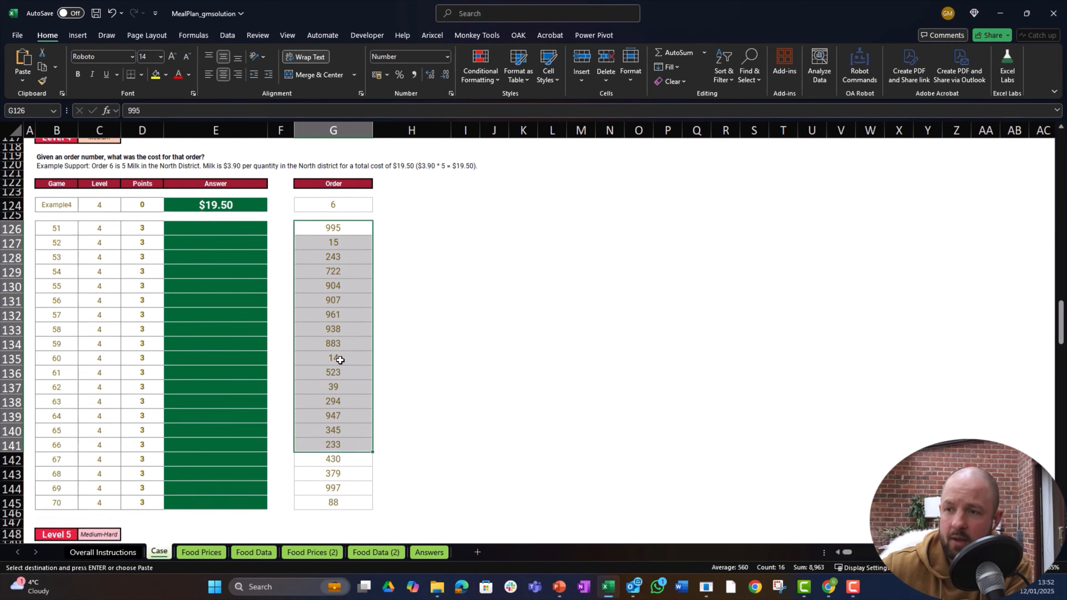
{"action": "scroll", "coordinate": [337, 355], "scroll_direction": "down", "scroll_amount": 4}
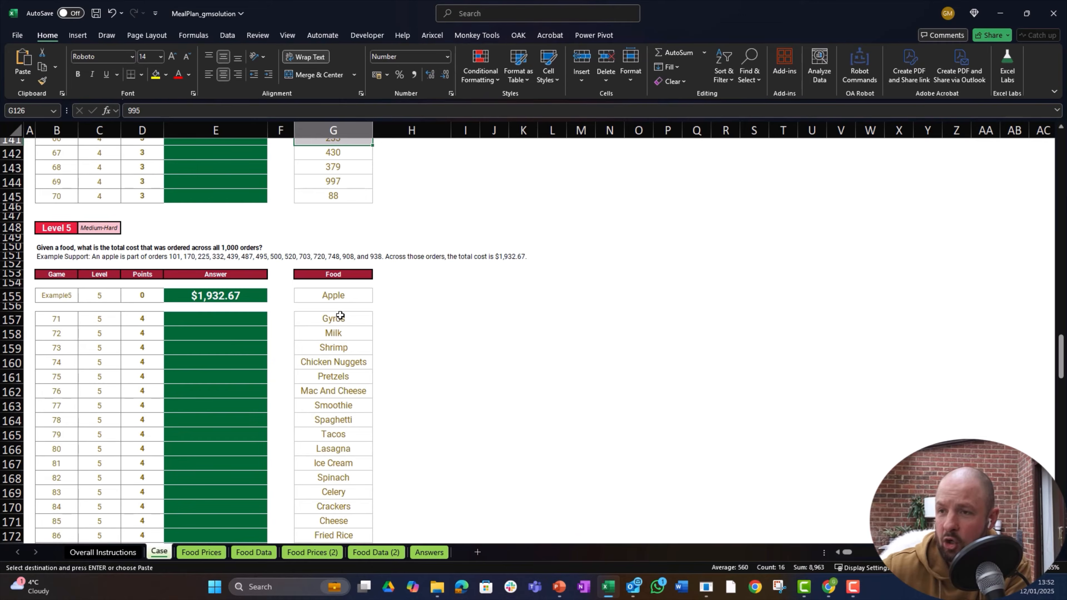
Step: Read the Level 5, Level 6 and Level 7 questions and their student and district lists
{"action": "scroll", "coordinate": [340, 314], "scroll_direction": "down", "scroll_amount": 10}
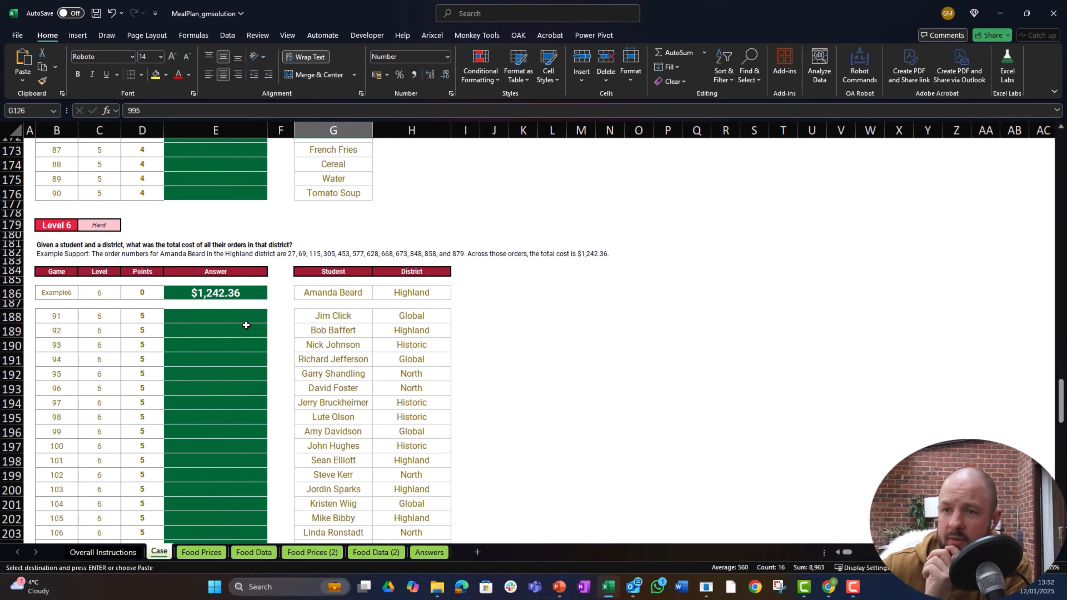
{"action": "scroll", "coordinate": [226, 281], "scroll_direction": "up", "scroll_amount": 6}
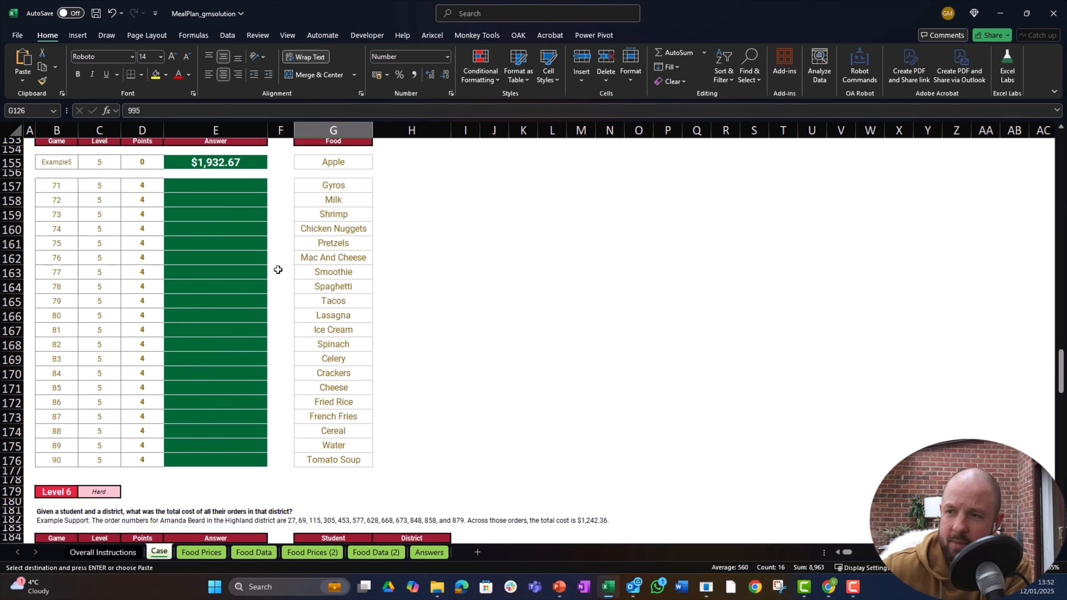
{"action": "scroll", "coordinate": [311, 224], "scroll_direction": "down", "scroll_amount": 8}
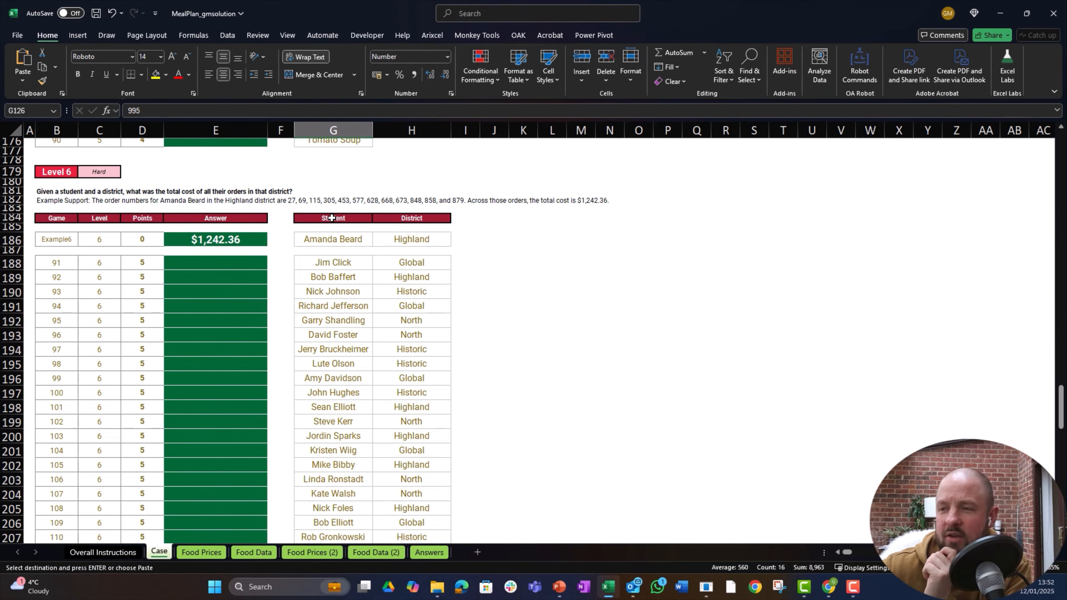
{"action": "scroll", "coordinate": [387, 284], "scroll_direction": "down", "scroll_amount": 3}
{"action": "scroll", "coordinate": [387, 283], "scroll_direction": "down", "scroll_amount": 9}
{"action": "scroll", "coordinate": [400, 273], "scroll_direction": "up", "scroll_amount": 1}
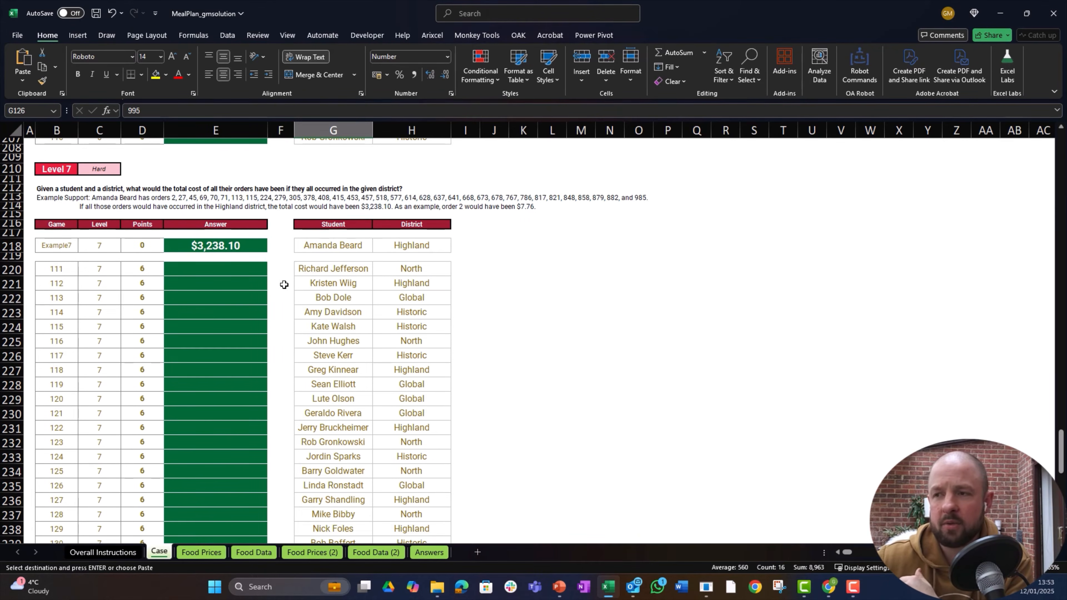
Step: Look back over the earlier levels and return to the Level 1 answer table
{"action": "scroll", "coordinate": [284, 283], "scroll_direction": "up", "scroll_amount": 2}
{"action": "scroll", "coordinate": [264, 274], "scroll_direction": "up", "scroll_amount": 13}
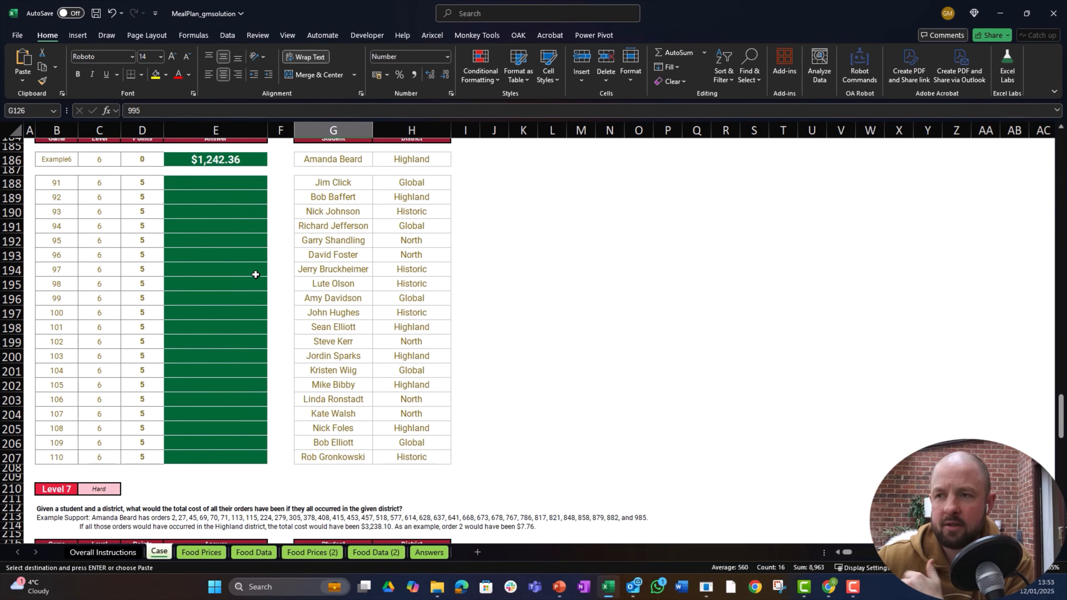
{"action": "scroll", "coordinate": [255, 272], "scroll_direction": "up", "scroll_amount": 15}
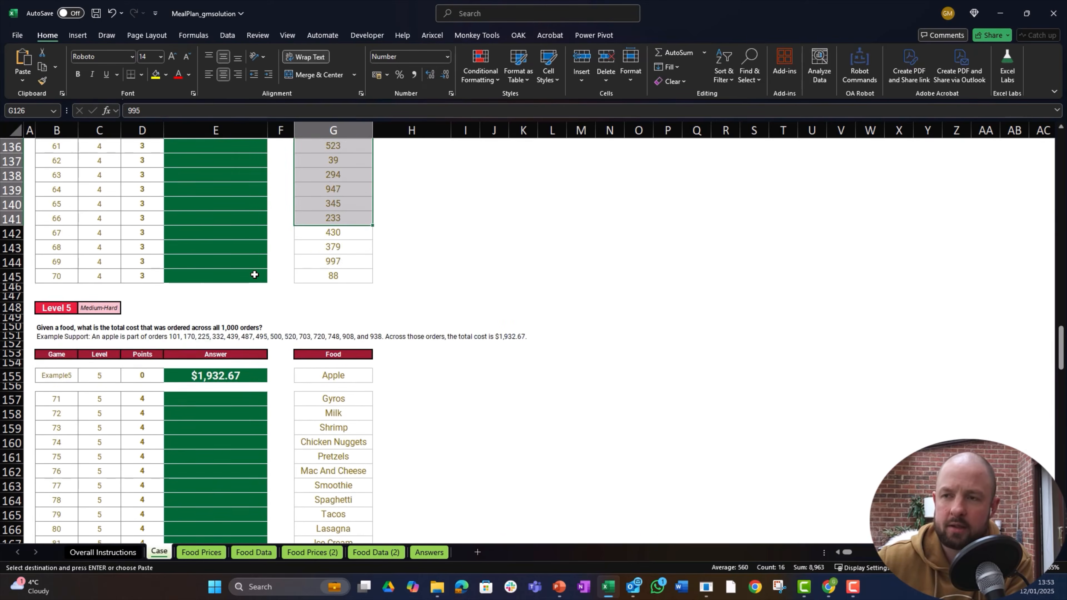
{"action": "left_click", "coordinate": [256, 272]}
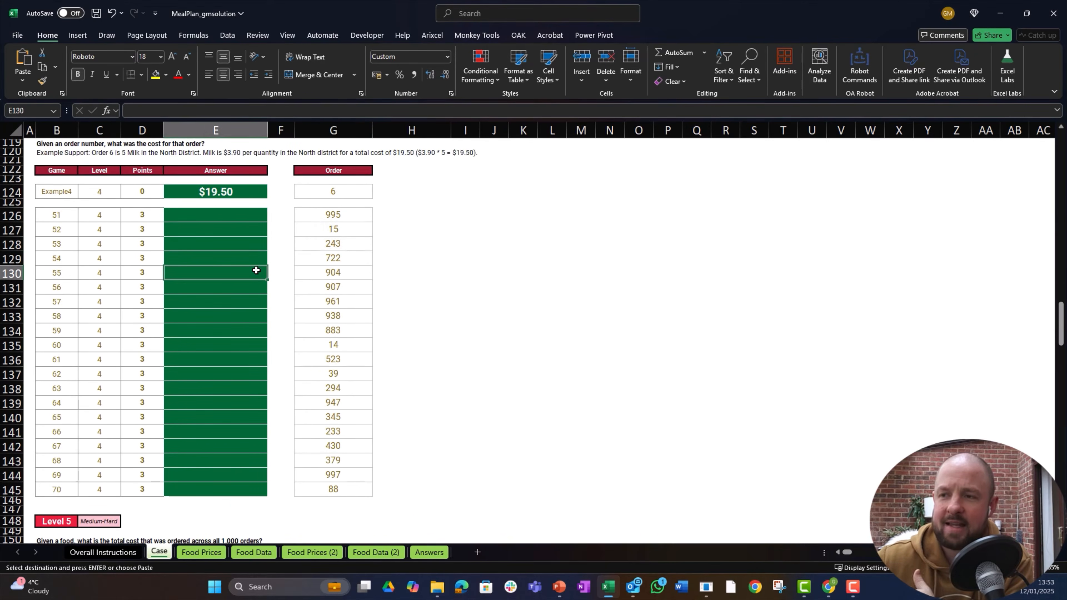
{"action": "scroll", "coordinate": [256, 271], "scroll_direction": "down", "scroll_amount": 6}
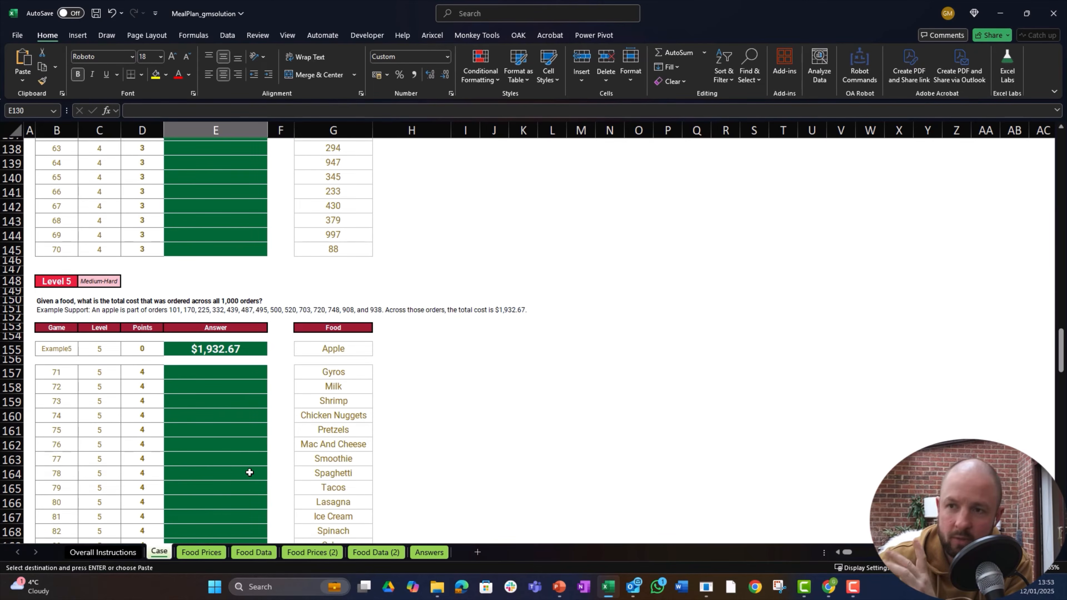
{"action": "scroll", "coordinate": [238, 355], "scroll_direction": "up", "scroll_amount": 20}
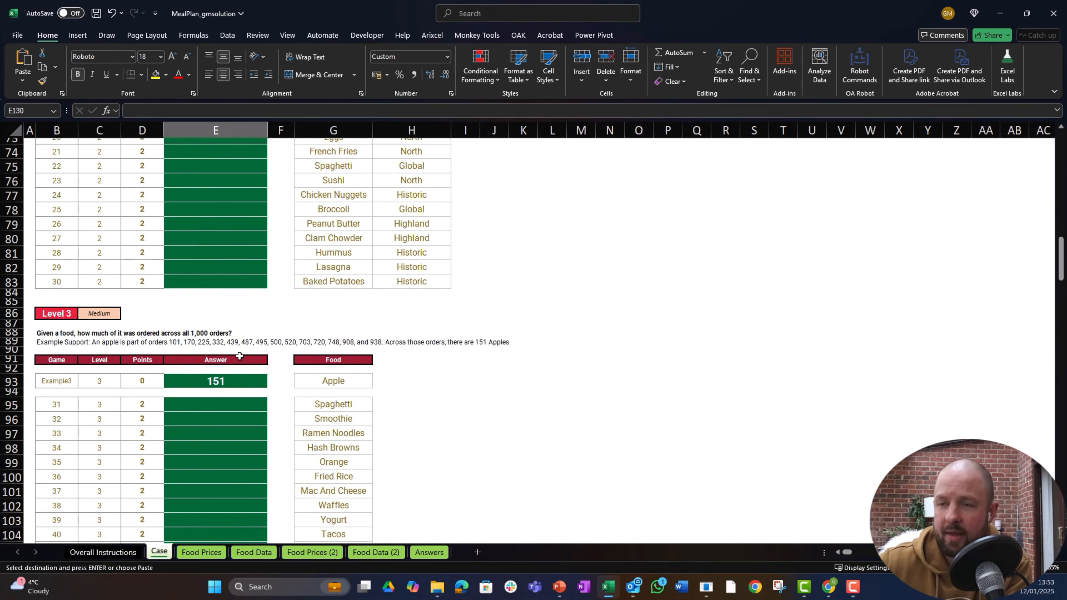
{"action": "scroll", "coordinate": [240, 356], "scroll_direction": "up", "scroll_amount": 7}
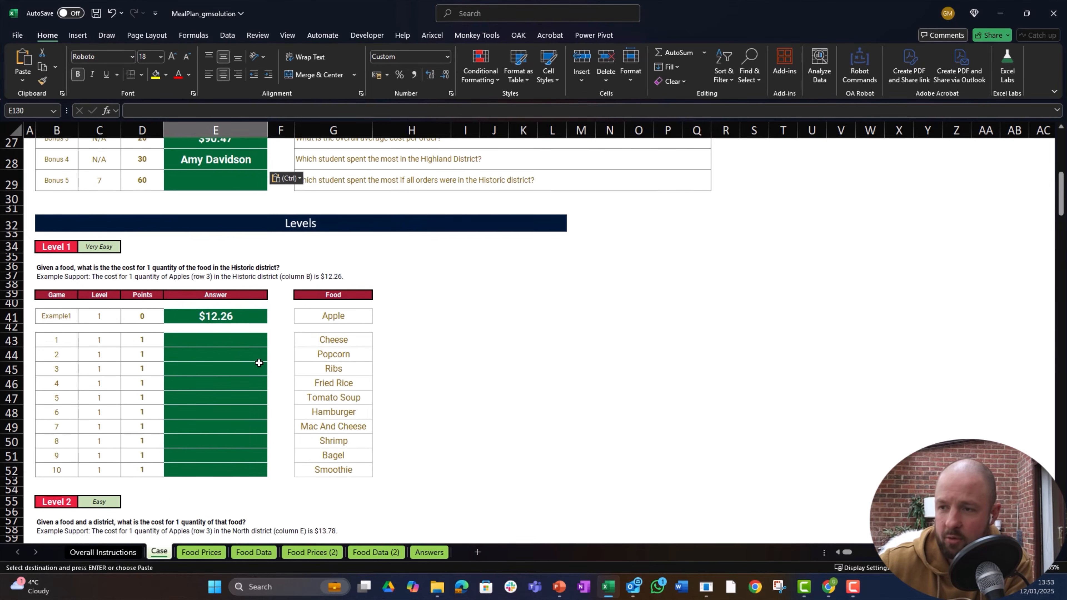
{"action": "scroll", "coordinate": [259, 363], "scroll_direction": "up", "scroll_amount": 1}
Step: Begin an XLOOKUP formula in E43 with the food in G43 as the lookup value
{"action": "left_click", "coordinate": [247, 367]}
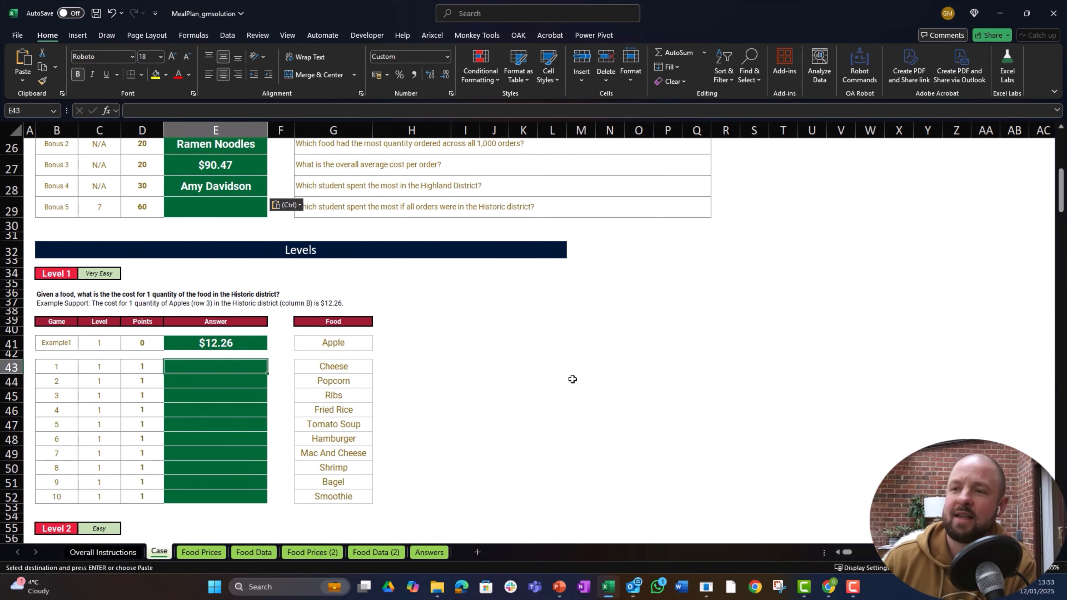
{"action": "type", "text": "=xl"}
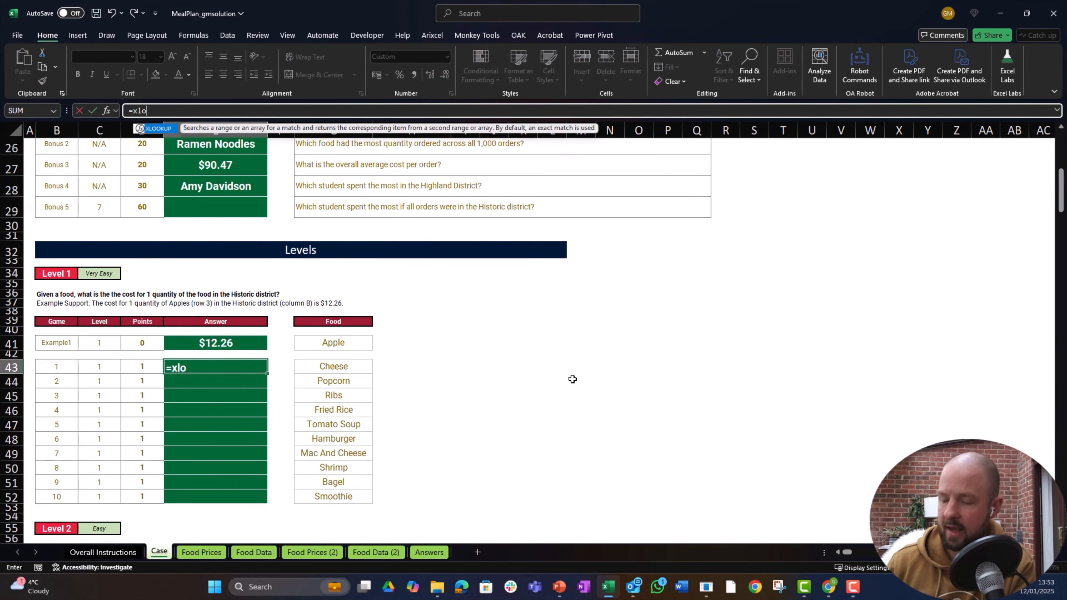
{"action": "type", "text": "o"}
{"action": "key", "text": "Tab"}
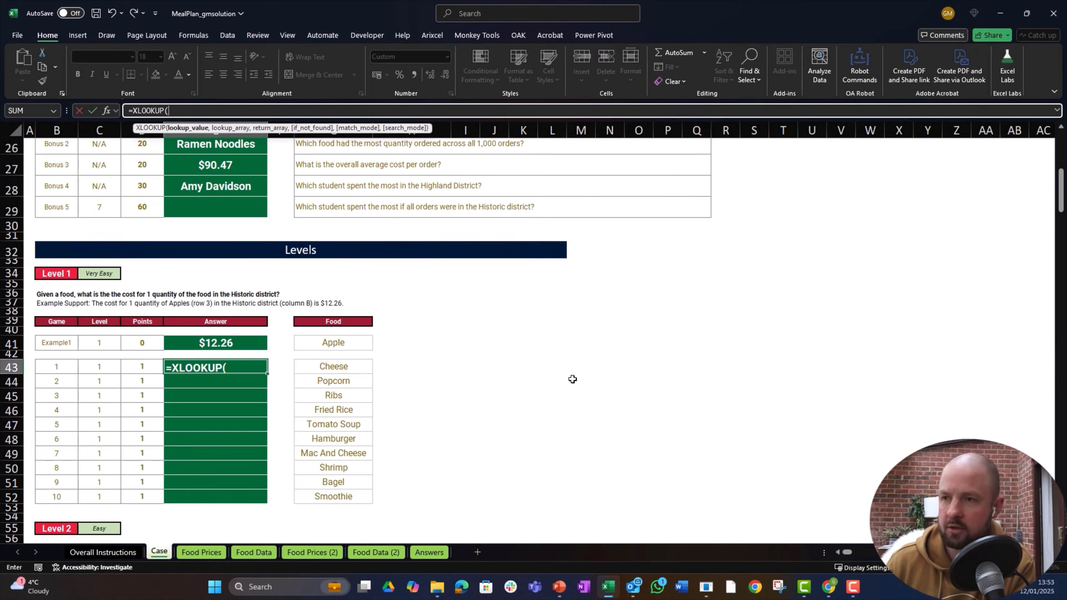
{"action": "key", "text": "Right"}
{"action": "key", "text": "Right"}
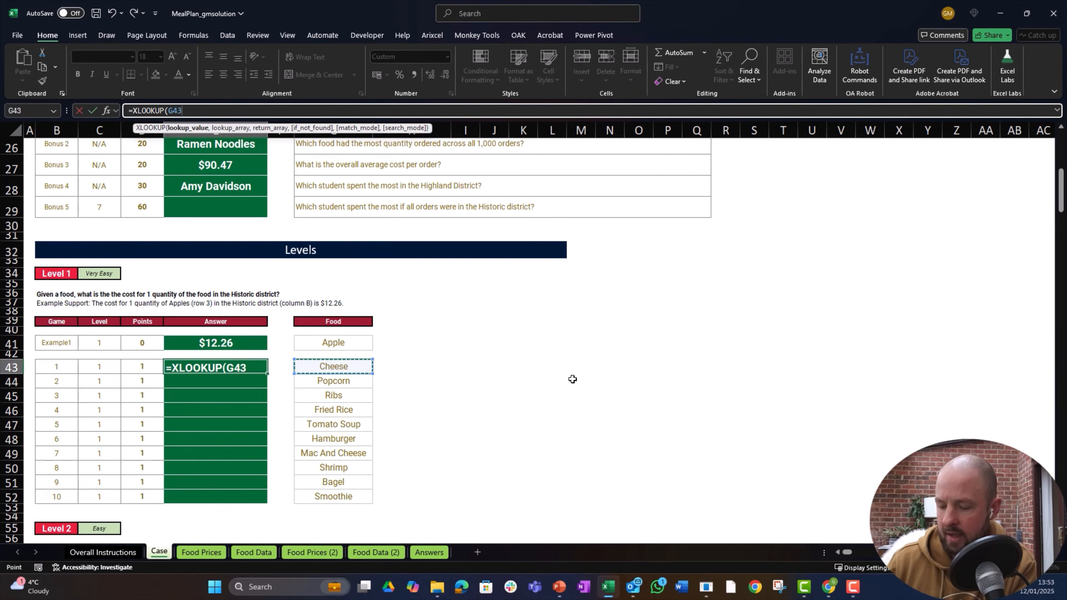
{"action": "type", "text": ","}
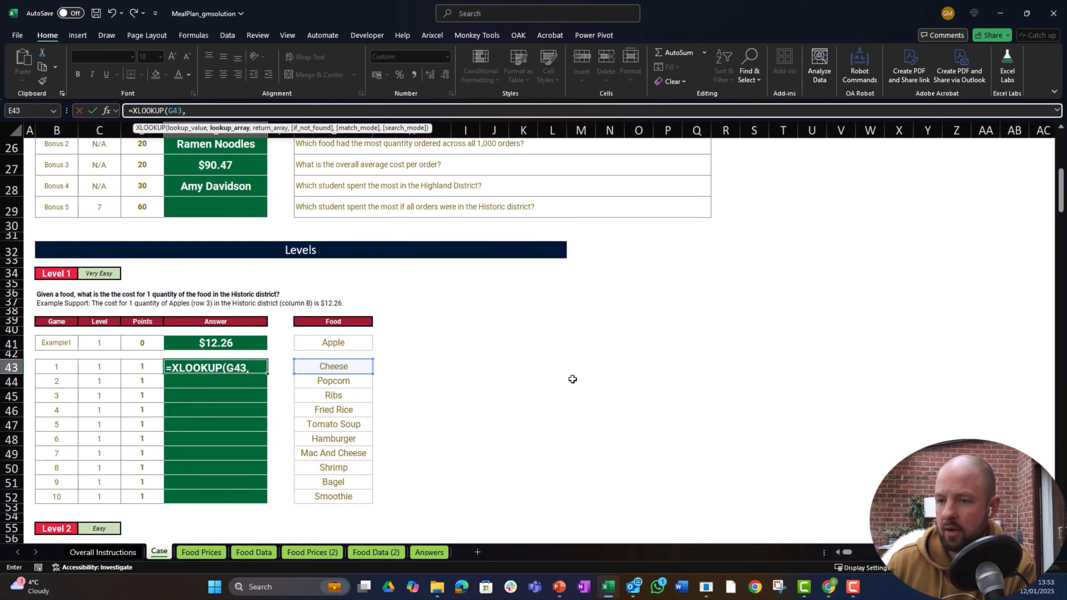
Step: Complete the XLOOKUP with fp_[Food] as the lookup array and fp_[Historic] as the return array from the Food Prices sheet
{"action": "key", "text": "ctrl+Page_Down"}
{"action": "key", "text": "Up"}
{"action": "key", "text": "Up"}
{"action": "key", "text": "ctrl+Up"}
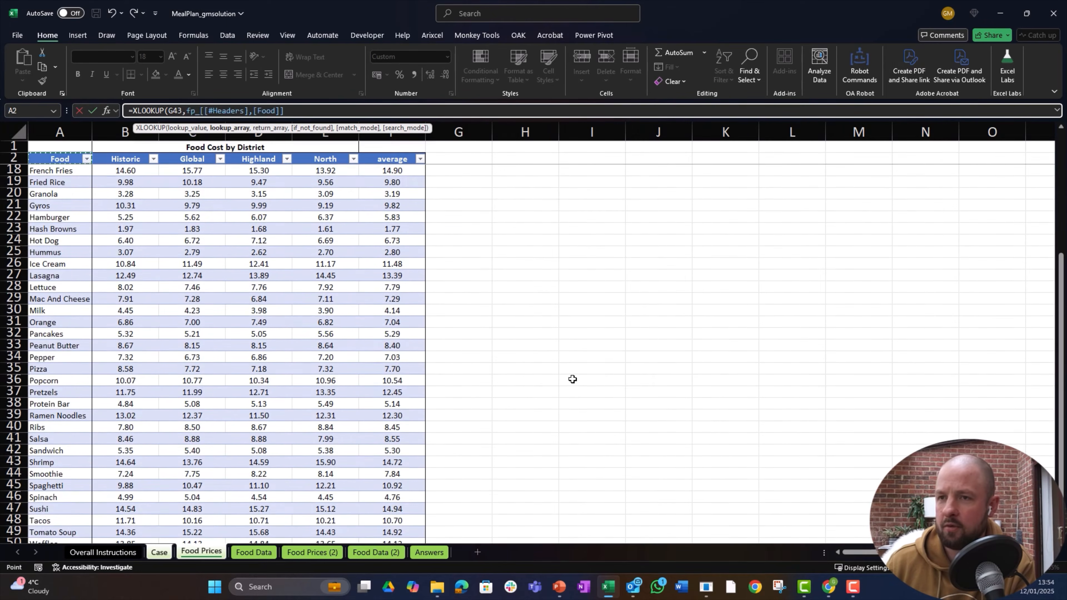
{"action": "key", "text": "Down"}
{"action": "key", "text": "ctrl+shift+Down"}
{"action": "type", "text": ","}
{"action": "key", "text": "Right"}
{"action": "key", "text": "ctrl+Up"}
{"action": "key", "text": "Down"}
{"action": "key", "text": "ctrl+shift+Down"}
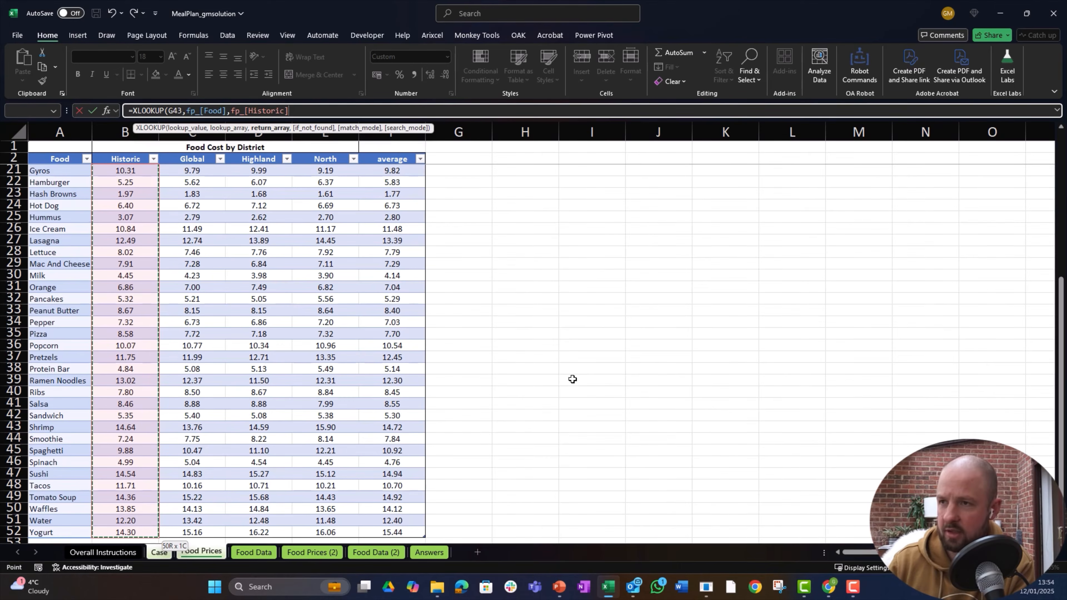
{"action": "key", "text": "Return"}
Step: Copy the E43 formula down to E52 for all Level 1 games and undo the paste
{"action": "key", "text": "ctrl+c"}
{"action": "key", "text": "shift+Down"}
{"action": "key", "text": "shift+Down"}
{"action": "key", "text": "shift+Down"}
{"action": "key", "text": "shift+Down"}
{"action": "key", "text": "shift+Down"}
{"action": "key", "text": "shift+Down"}
{"action": "key", "text": "shift+Down"}
{"action": "key", "text": "shift+Down"}
{"action": "key", "text": "shift+Down"}
{"action": "key", "text": "ctrl+v"}
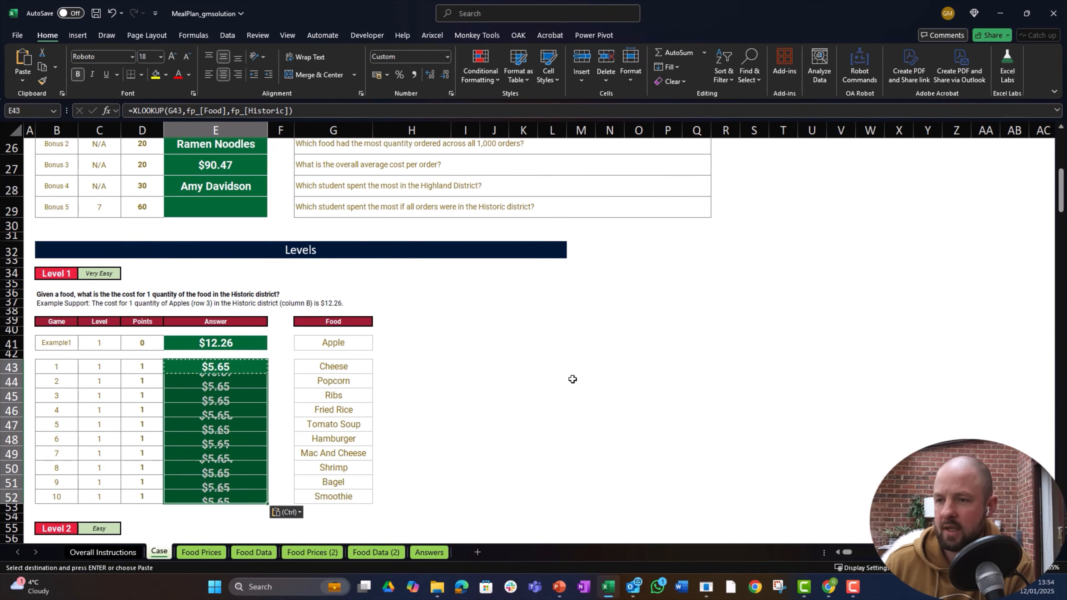
{"action": "key", "text": "ctrl+z"}
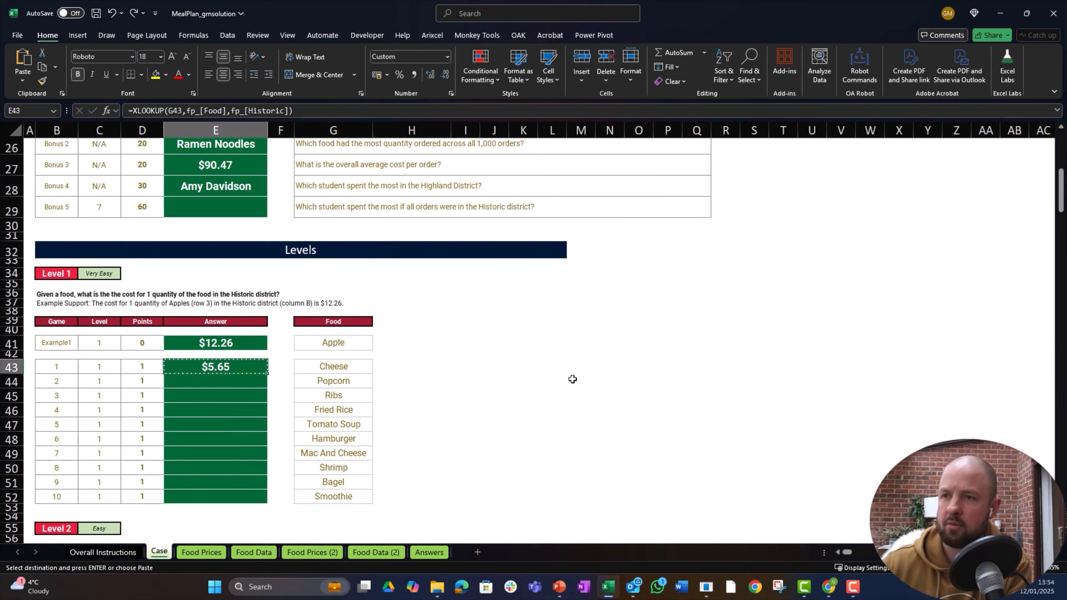
Step: Extend the XLOOKUP's lookup value in E43 to G43:G52 so that it spills all ten Level 1 answers
{"action": "left_click", "coordinate": [182, 110]}
{"action": "type", "text": ":"}
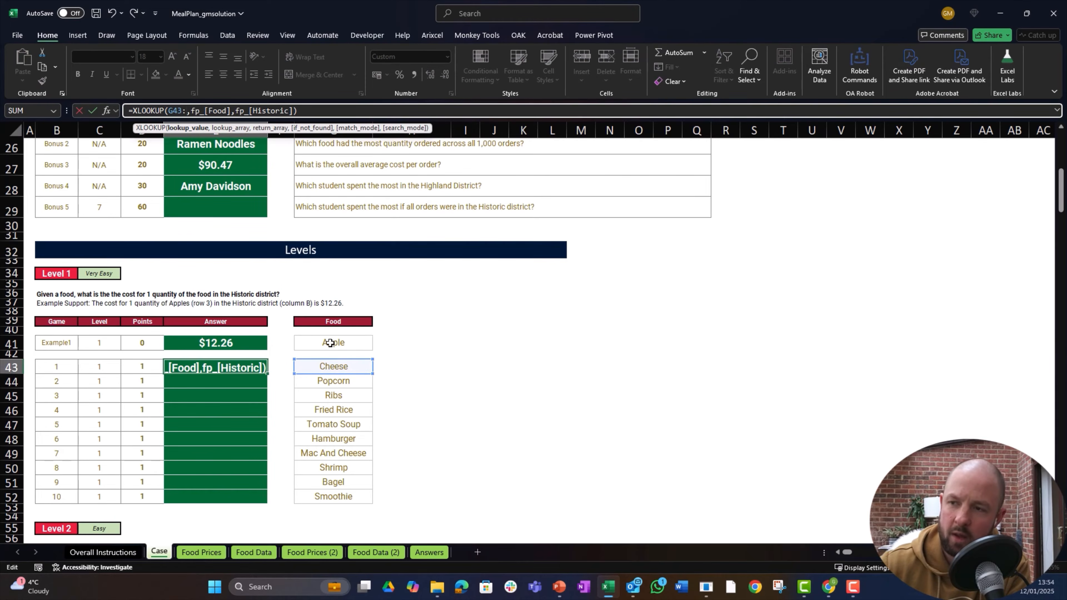
{"action": "left_click", "coordinate": [343, 498]}
{"action": "key", "text": "Return"}
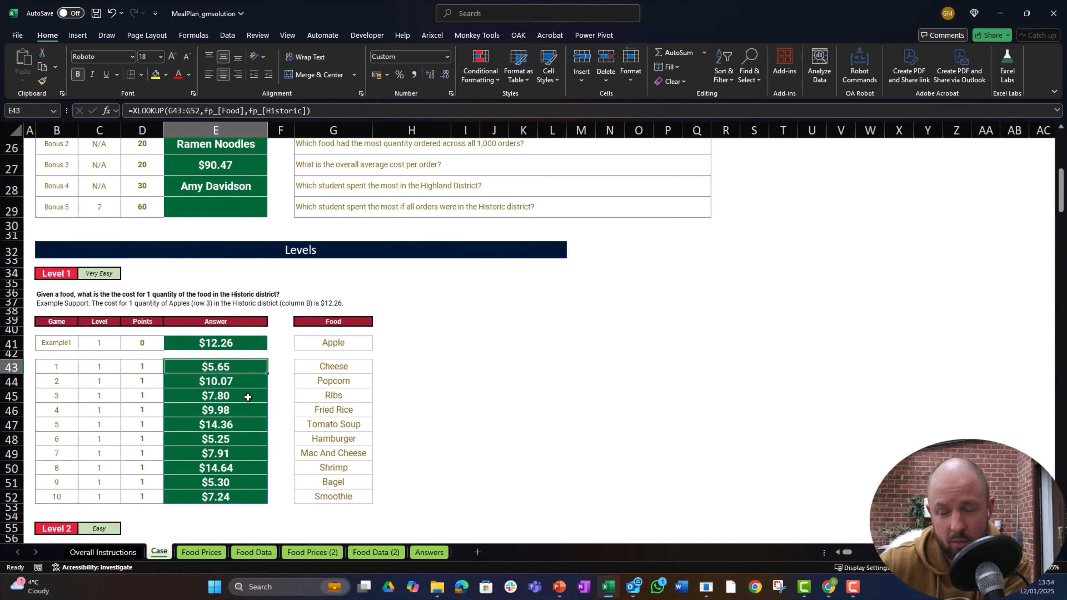
Step: Clear the spilling XLOOKUP formula from E43
{"action": "left_click_drag", "start_coordinate": [234, 376], "coordinate": [235, 380]}
{"action": "key", "text": "ctrl+z"}
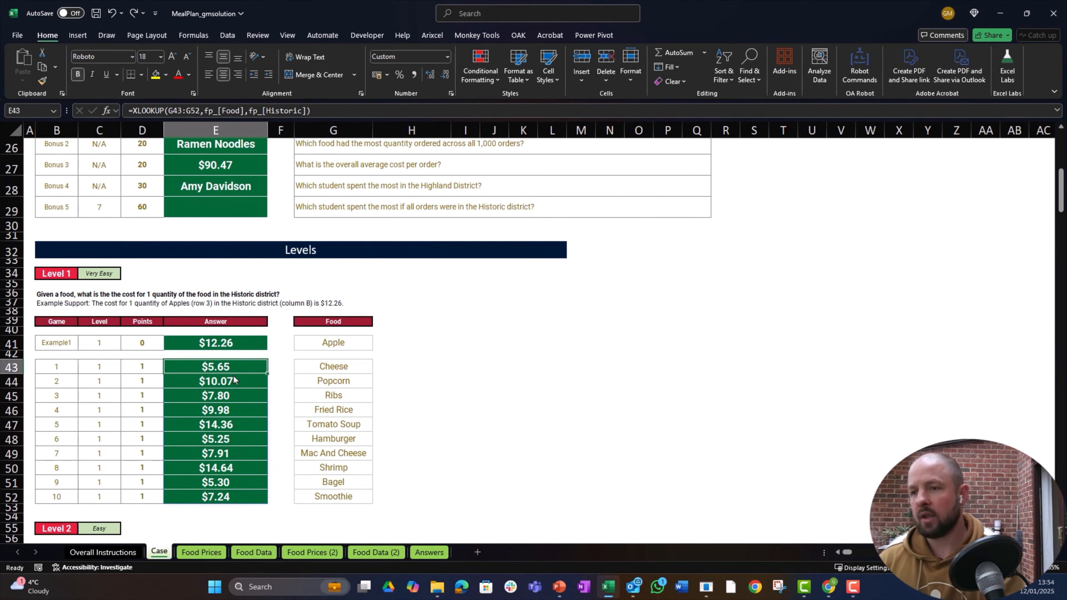
{"action": "key", "text": "Delete"}
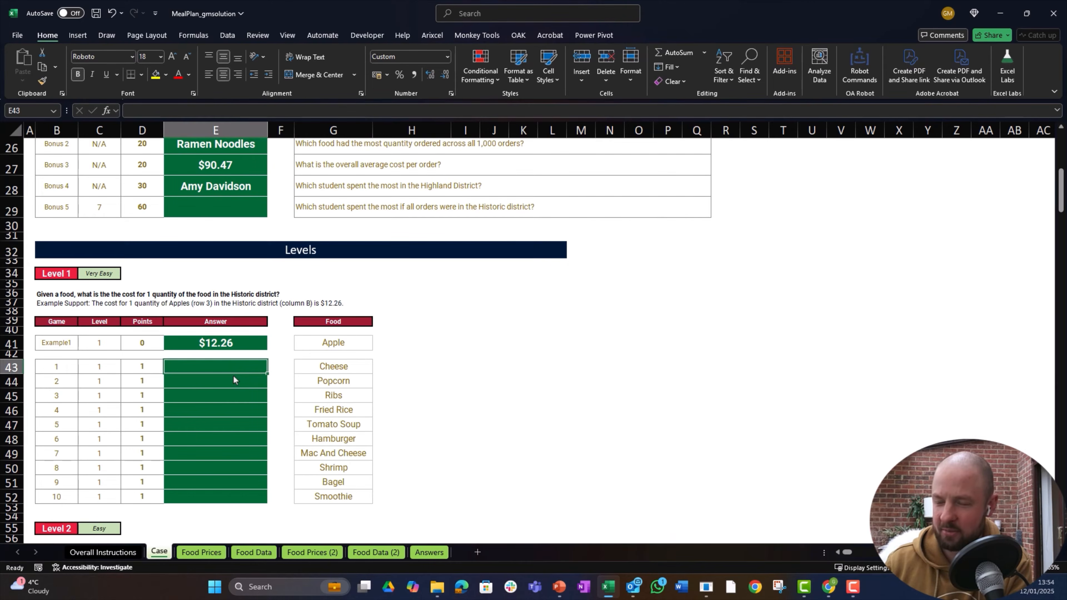
Step: Build a bracketed comparison in E43 that tests whether fp_[Food] equals Case!G43
{"action": "type", "text": "="}
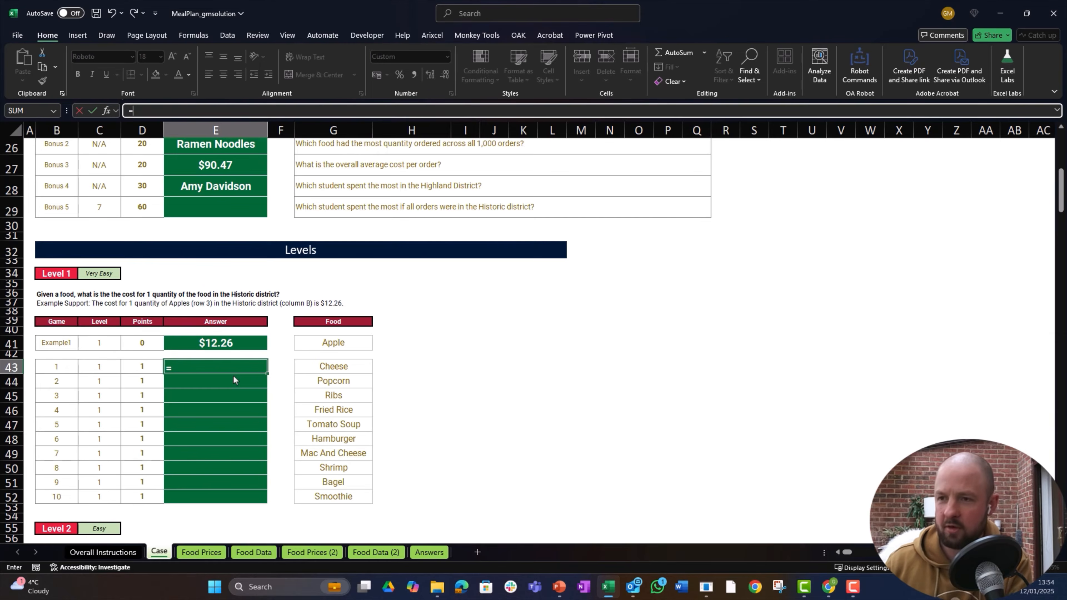
{"action": "key", "text": "ctrl+Page_Down"}
{"action": "key", "text": "Up"}
{"action": "key", "text": "Up"}
{"action": "key", "text": "Up"}
{"action": "key", "text": "Up"}
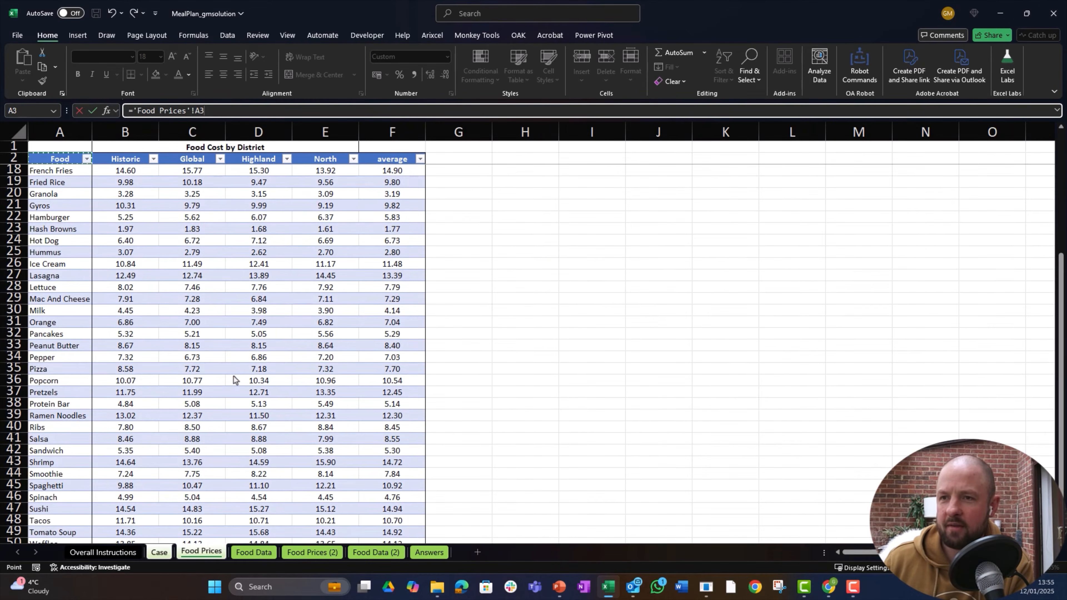
{"action": "key", "text": "ctrl+Up"}
{"action": "key", "text": "ctrl+shift+Down"}
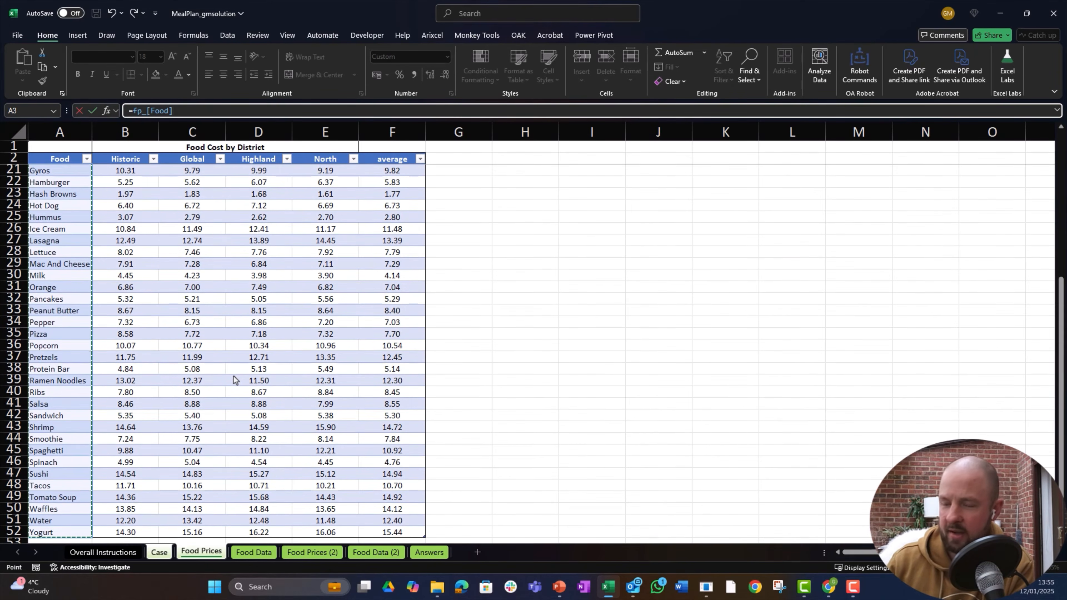
{"action": "type", "text": "="}
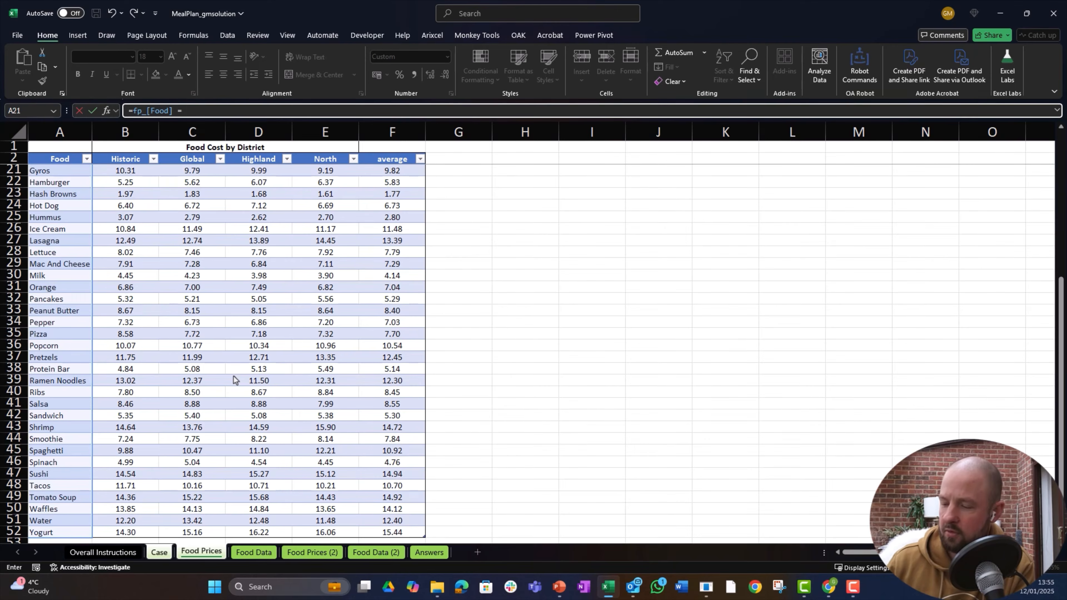
{"action": "key", "text": "ctrl+Page_Up"}
{"action": "key", "text": "Right"}
{"action": "key", "text": "Right"}
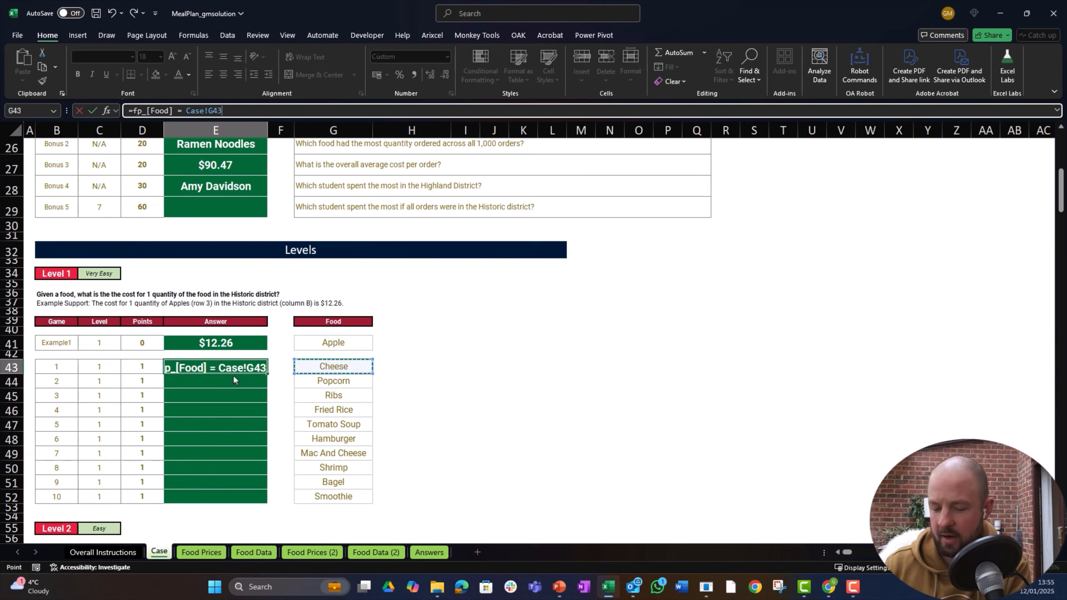
{"action": "type", "text": ")"}
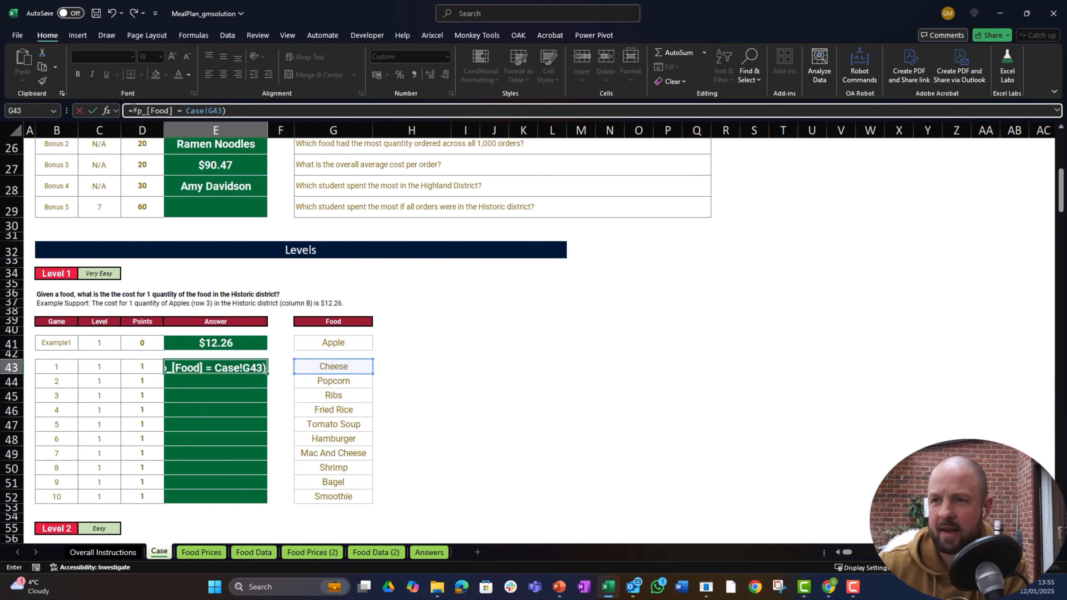
{"action": "type", "text": "("}
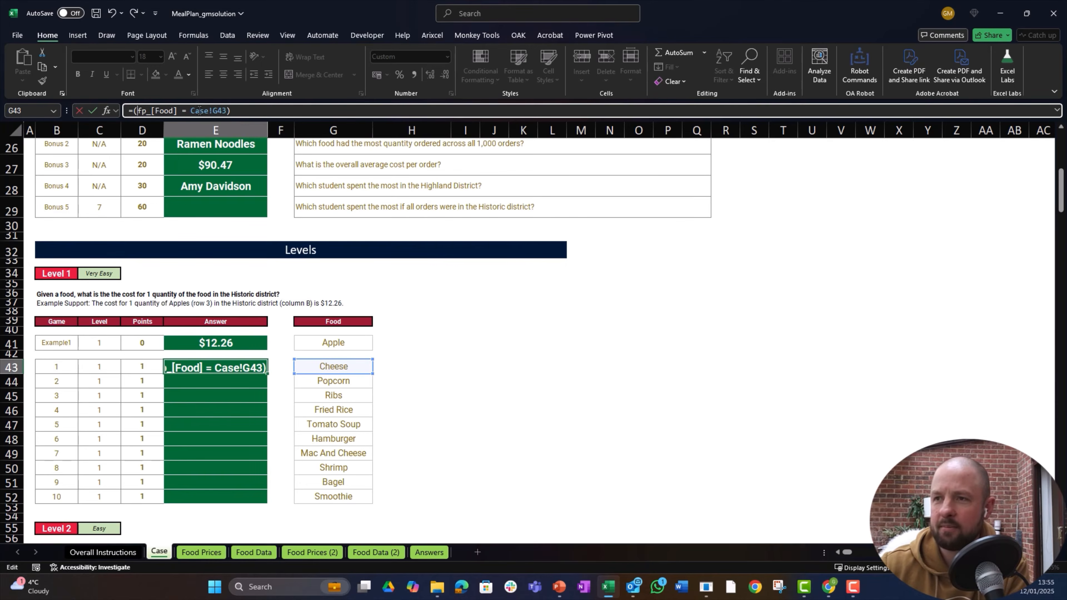
Step: Multiply the food comparison by the bracketed fp_[Historic] column and enter the formula in E43
{"action": "left_click", "coordinate": [261, 109]}
{"action": "type", "text": "*"}
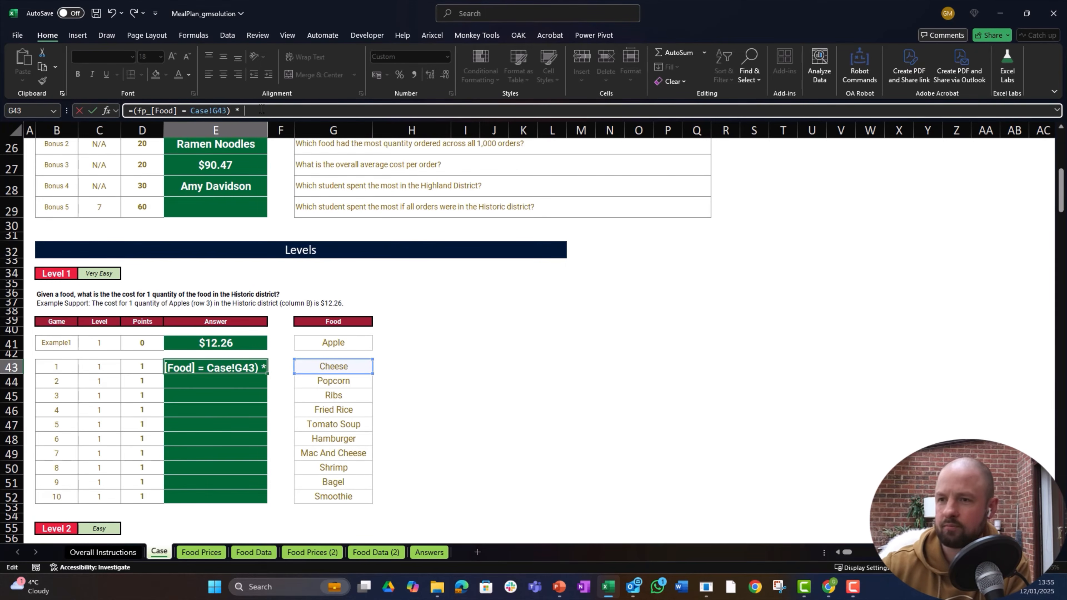
{"action": "left_click", "coordinate": [202, 553]}
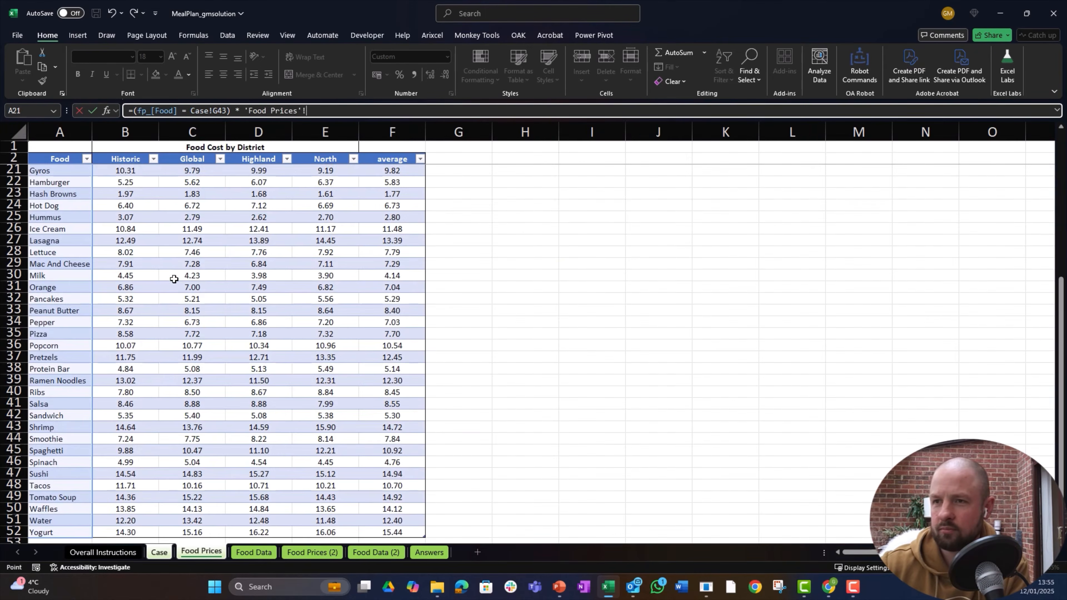
{"action": "left_click", "coordinate": [131, 170]}
{"action": "key", "text": "ctrl+Up"}
{"action": "key", "text": "ctrl+shift+Down"}
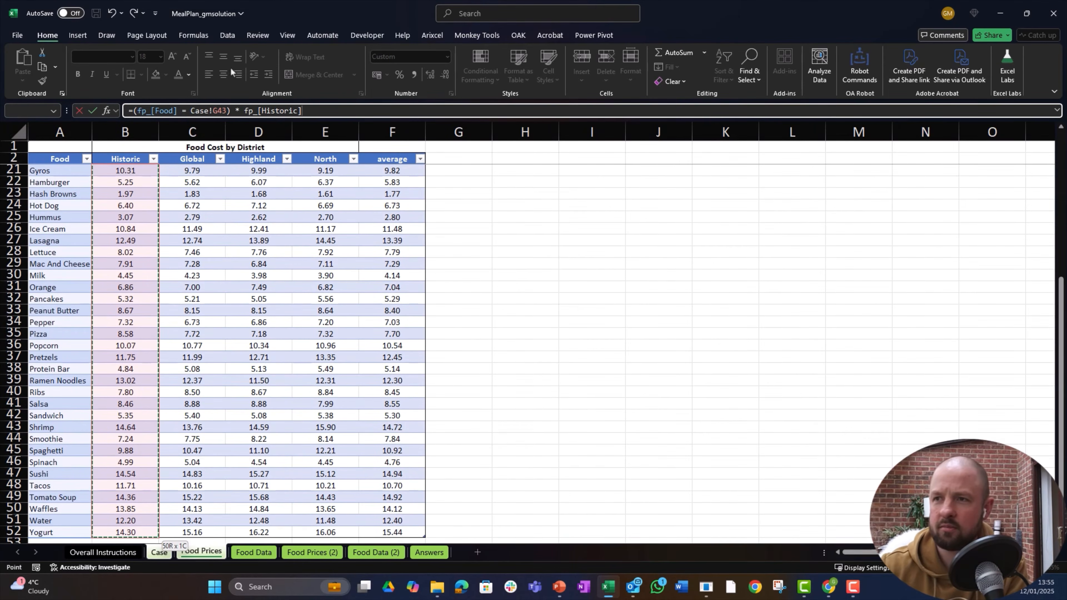
{"action": "left_click", "coordinate": [245, 108]}
{"action": "type", "text": "("}
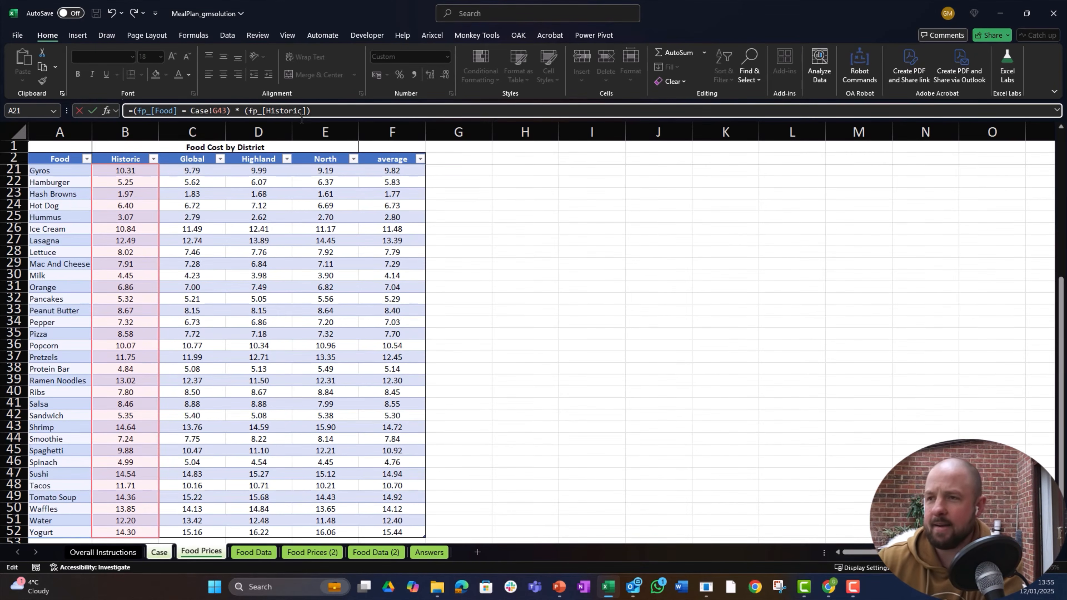
{"action": "key", "text": "Return"}
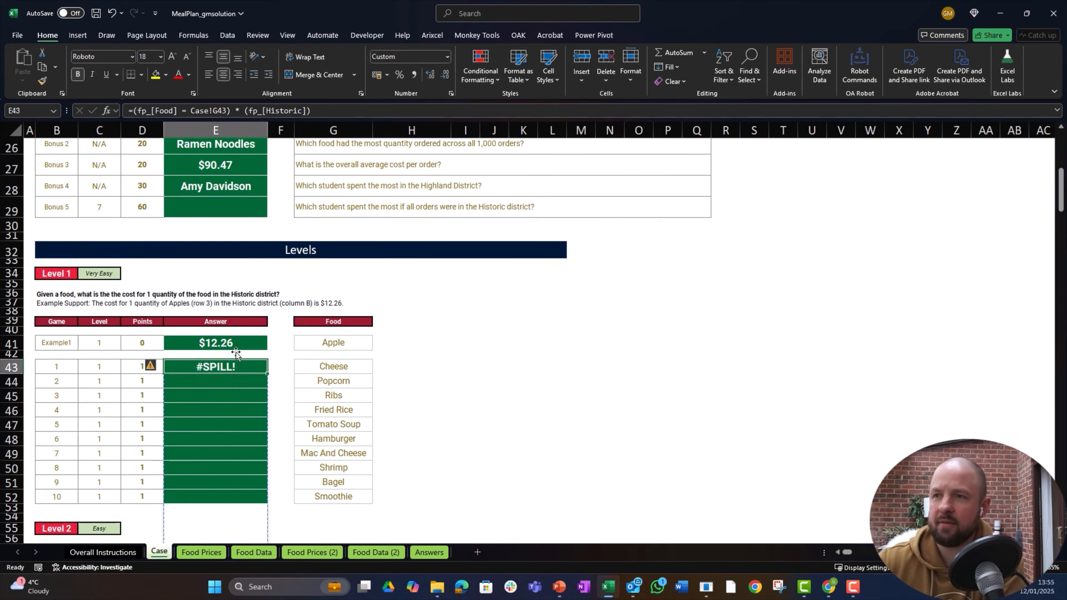
Step: Copy the E43 formula text into W43 and review its spilled array beside the Level 1 and Level 2 tables
{"action": "left_click_drag", "start_coordinate": [321, 110], "coordinate": [129, 111]}
{"action": "key", "text": "ctrl+c"}
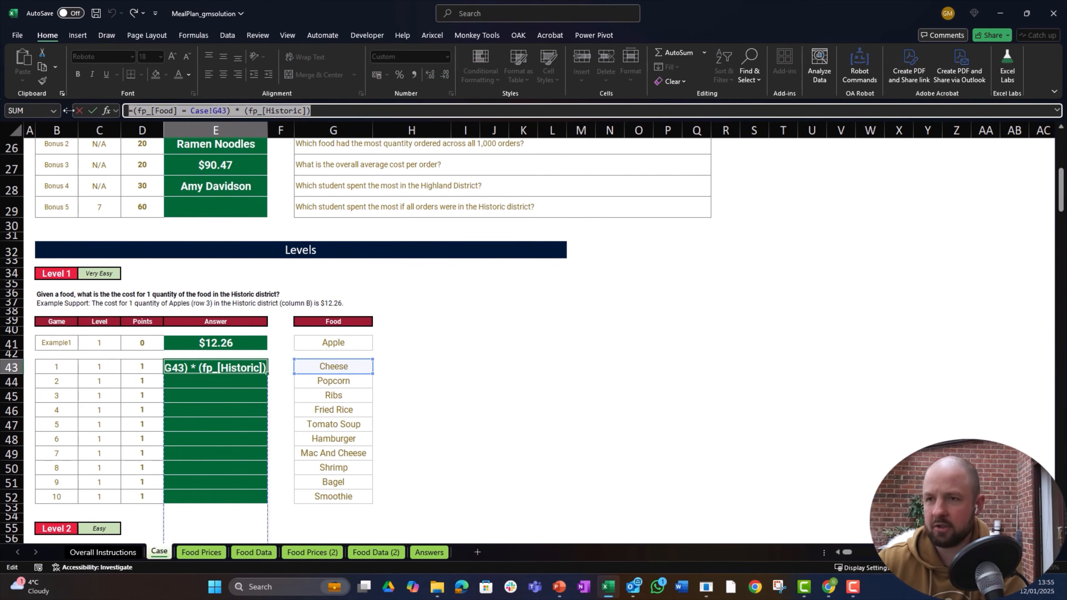
{"action": "key", "text": "Escape"}
{"action": "left_click", "coordinate": [620, 367]}
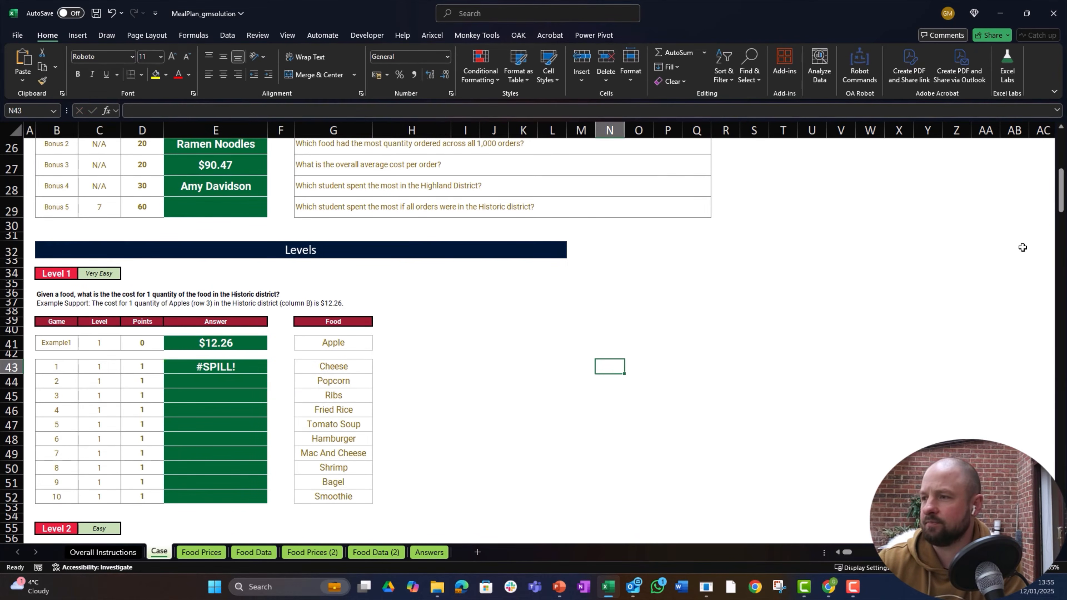
{"action": "left_click", "coordinate": [870, 369]}
{"action": "left_click", "coordinate": [260, 111]}
{"action": "key", "text": "ctrl+v"}
{"action": "key", "text": "ctrl+Return"}
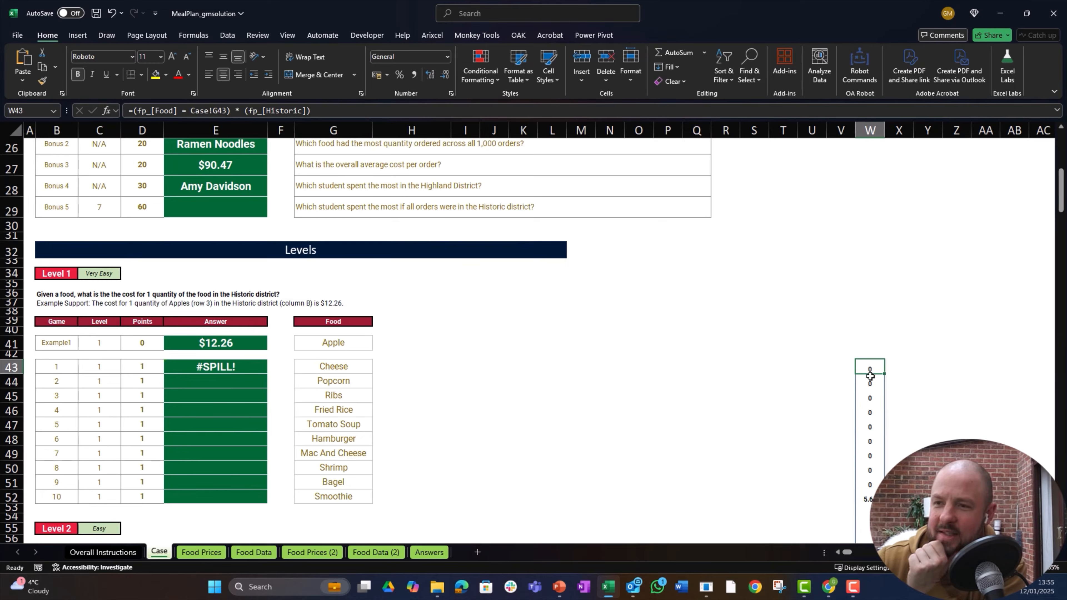
{"action": "scroll", "coordinate": [888, 385], "scroll_direction": "down", "scroll_amount": 6}
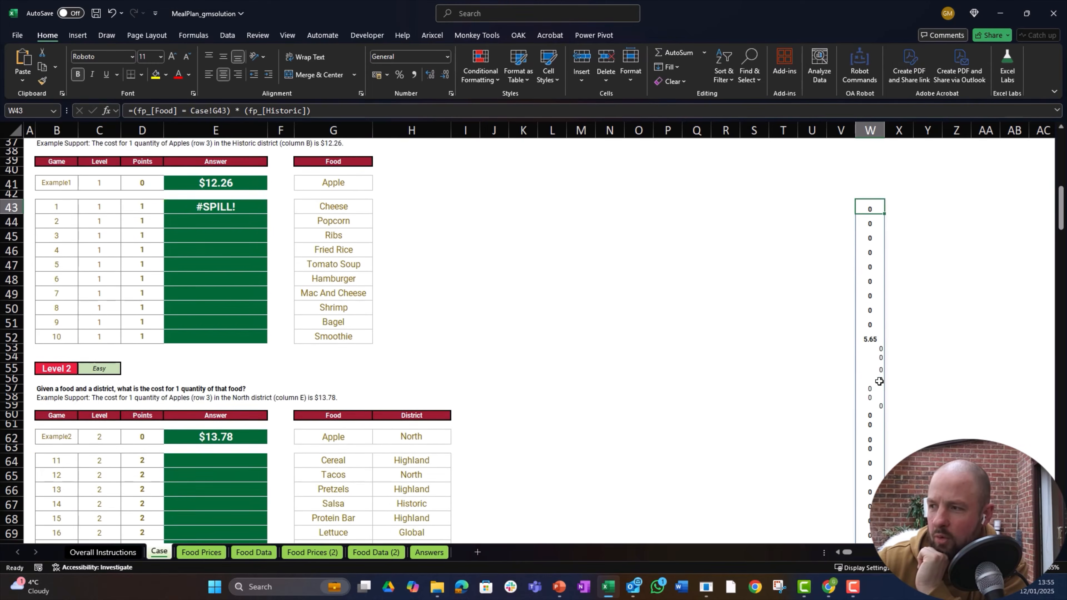
{"action": "scroll", "coordinate": [881, 379], "scroll_direction": "up", "scroll_amount": 3}
{"action": "scroll", "coordinate": [881, 378], "scroll_direction": "up", "scroll_amount": 1}
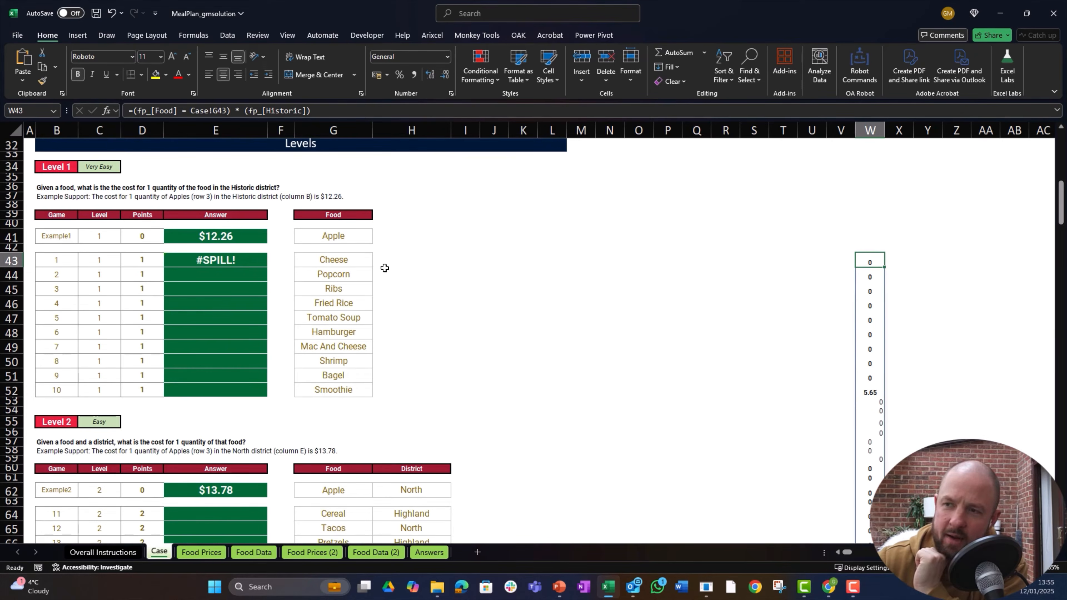
{"action": "scroll", "coordinate": [888, 350], "scroll_direction": "down", "scroll_amount": 13}
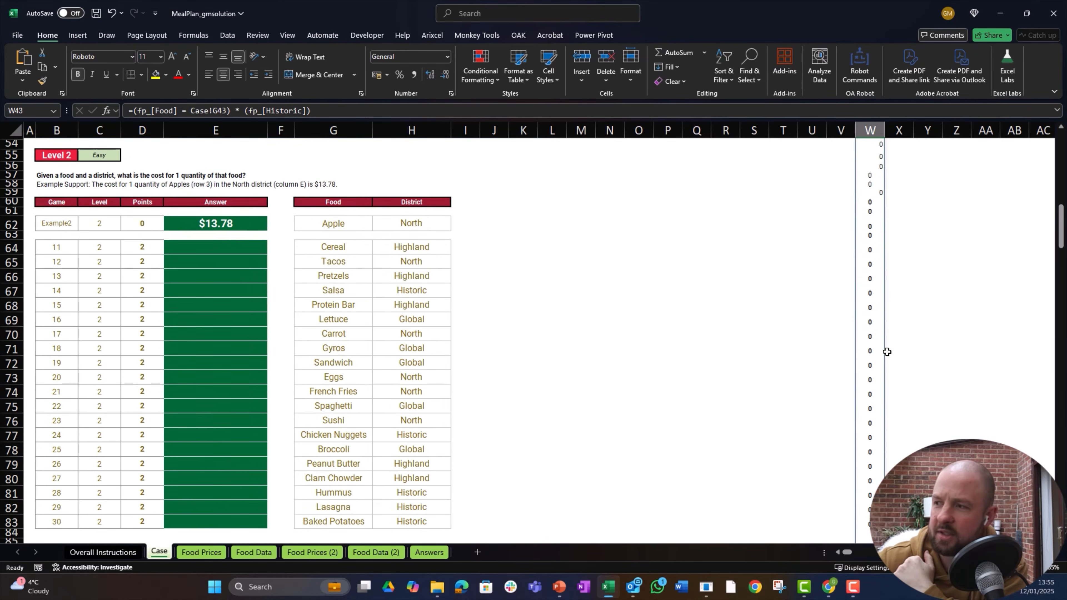
{"action": "scroll", "coordinate": [883, 348], "scroll_direction": "up", "scroll_amount": 7}
{"action": "scroll", "coordinate": [882, 348], "scroll_direction": "up", "scroll_amount": 7}
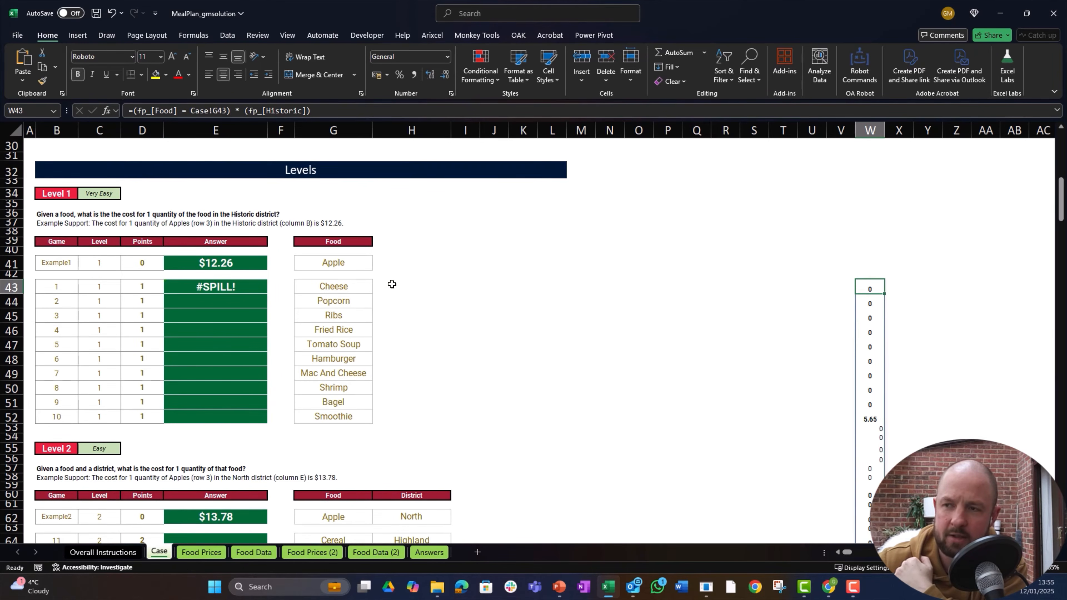
Step: Wrap the E43 formula in SUM so it reads =SUM((fp_[Food] = Case!G43) * (fp_[Historic]))
{"action": "left_click", "coordinate": [192, 286]}
{"action": "left_click", "coordinate": [131, 110]}
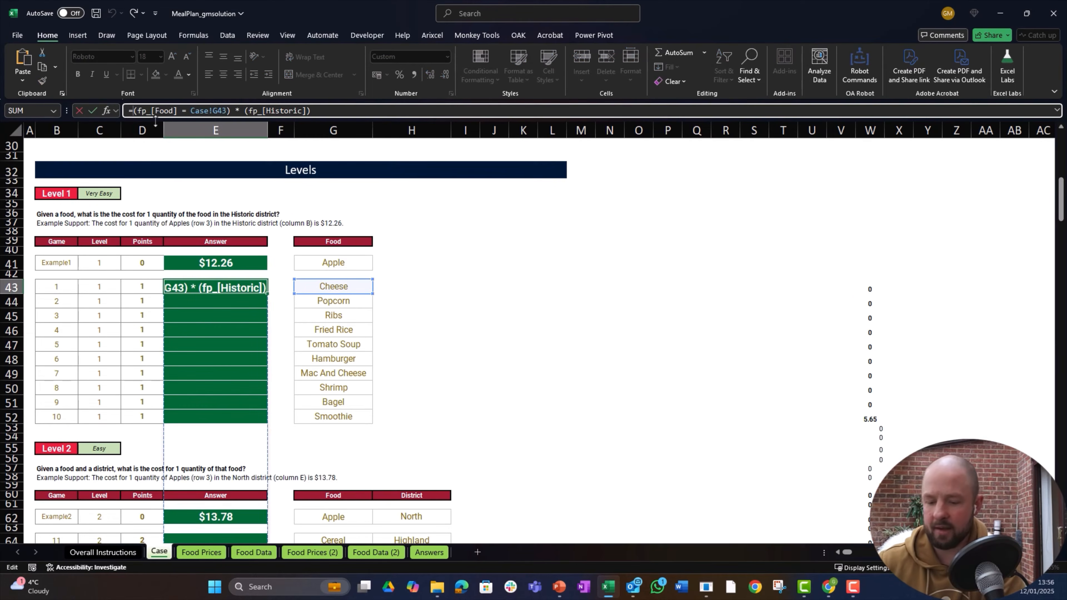
{"action": "type", "text": "sum("}
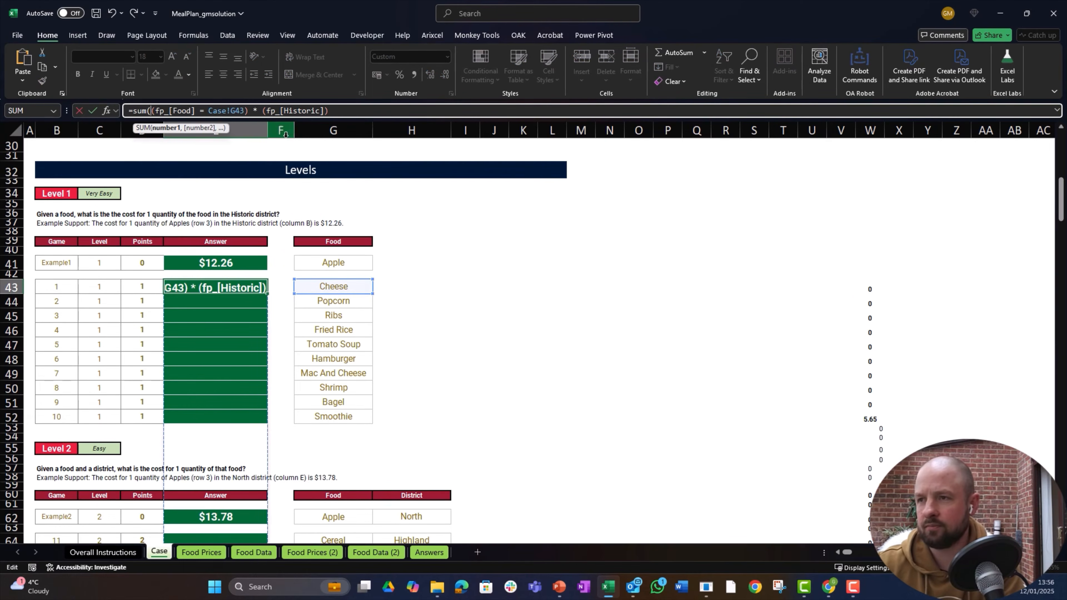
{"action": "type", "text": ")"}
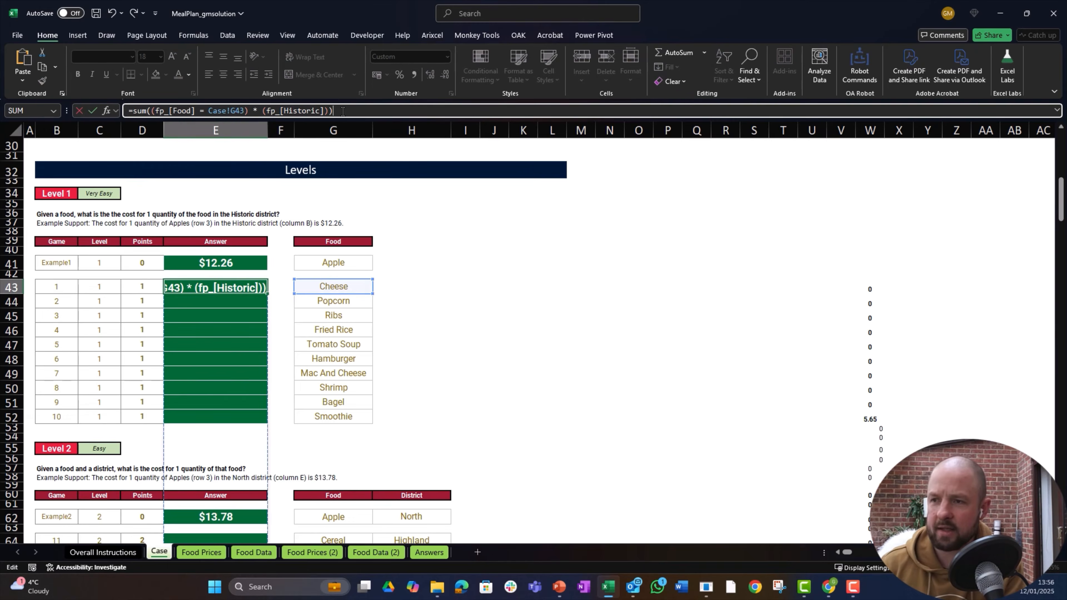
{"action": "key", "text": "ctrl+Return"}
Step: Copy the SUM formula from E43 down to E52 for all ten Level 1 games
{"action": "key", "text": "ctrl+c"}
{"action": "key", "text": "shift+Down"}
{"action": "key", "text": "shift+Down"}
{"action": "key", "text": "shift+Down"}
{"action": "key", "text": "shift+Down"}
{"action": "key", "text": "shift+Down"}
{"action": "key", "text": "shift+Down"}
{"action": "key", "text": "shift+Down"}
{"action": "key", "text": "shift+Down"}
{"action": "key", "text": "shift+Down"}
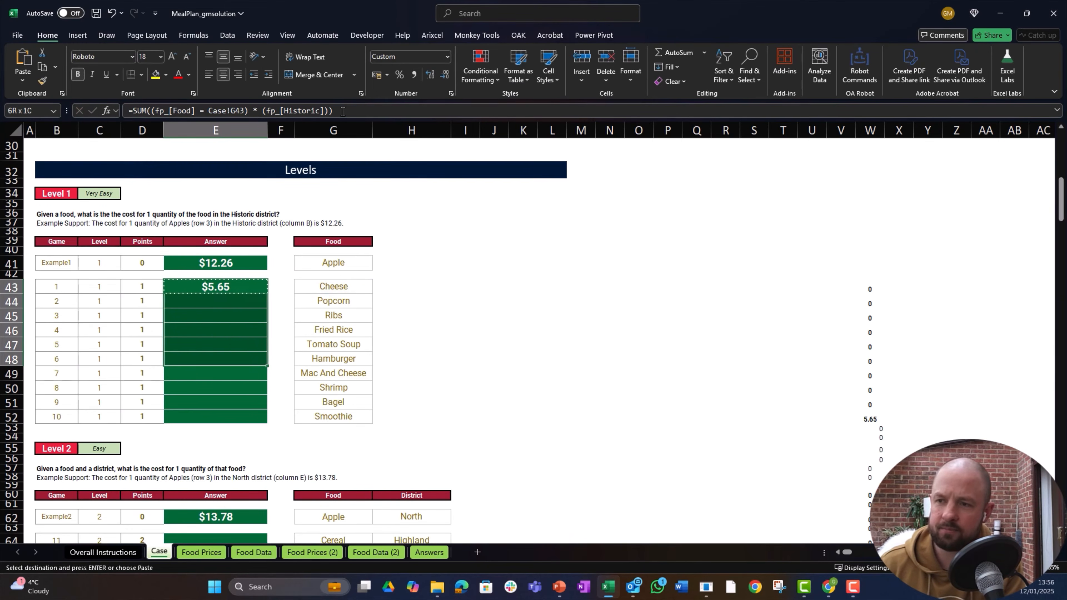
{"action": "key", "text": "ctrl+v"}
{"action": "key", "text": "Escape"}
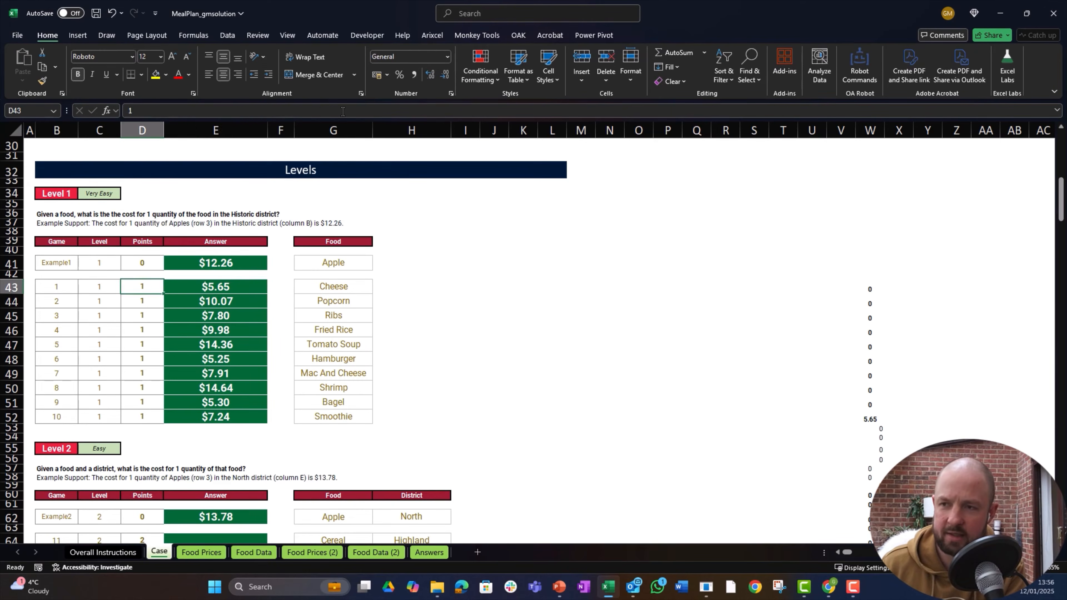
Step: Clear the SUM formulas from the Level 1 answers in E43:E52
{"action": "key", "text": "shift+Down"}
{"action": "key", "text": "shift+Down"}
{"action": "key", "text": "shift+Down"}
{"action": "key", "text": "shift+Down"}
{"action": "key", "text": "shift+Down"}
{"action": "key", "text": "shift+Down"}
{"action": "key", "text": "shift+Down"}
{"action": "key", "text": "shift+Down"}
{"action": "key", "text": "shift+Down"}
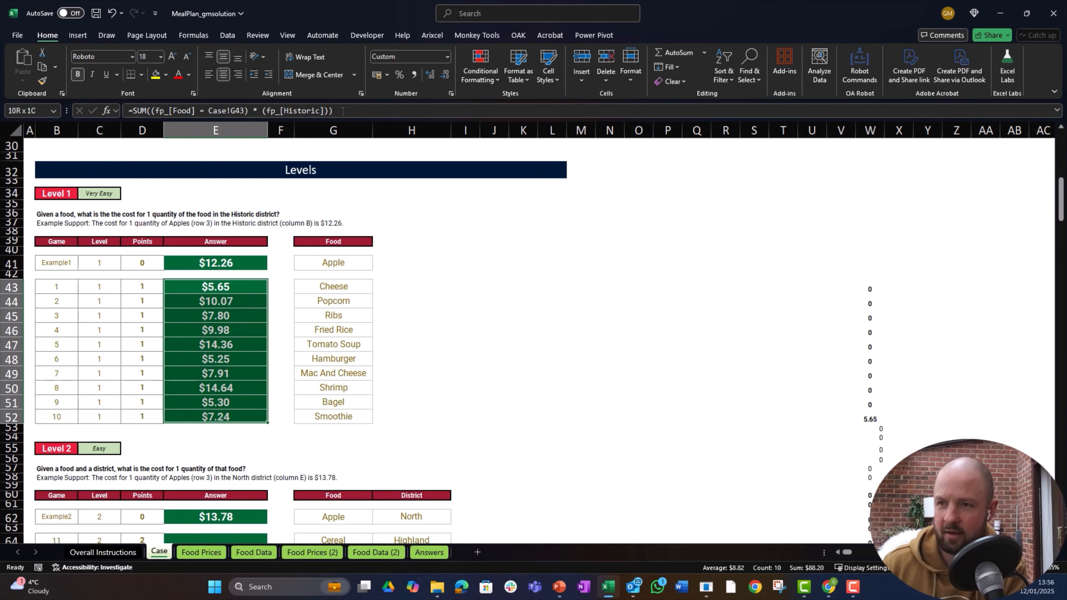
{"action": "key", "text": "Delete"}
Step: Delete the test array formula from W43
{"action": "key", "text": "Right"}
{"action": "key", "text": "Right"}
{"action": "key", "text": "Right"}
{"action": "key", "text": "Right"}
{"action": "key", "text": "Right"}
{"action": "key", "text": "Right"}
{"action": "key", "text": "Right"}
{"action": "key", "text": "Right"}
{"action": "key", "text": "Right"}
{"action": "key", "text": "Right"}
{"action": "key", "text": "Right"}
{"action": "key", "text": "Right"}
{"action": "key", "text": "Right"}
{"action": "key", "text": "Right"}
{"action": "key", "text": "Right"}
{"action": "key", "text": "Right"}
{"action": "key", "text": "Right"}
{"action": "key", "text": "Right"}
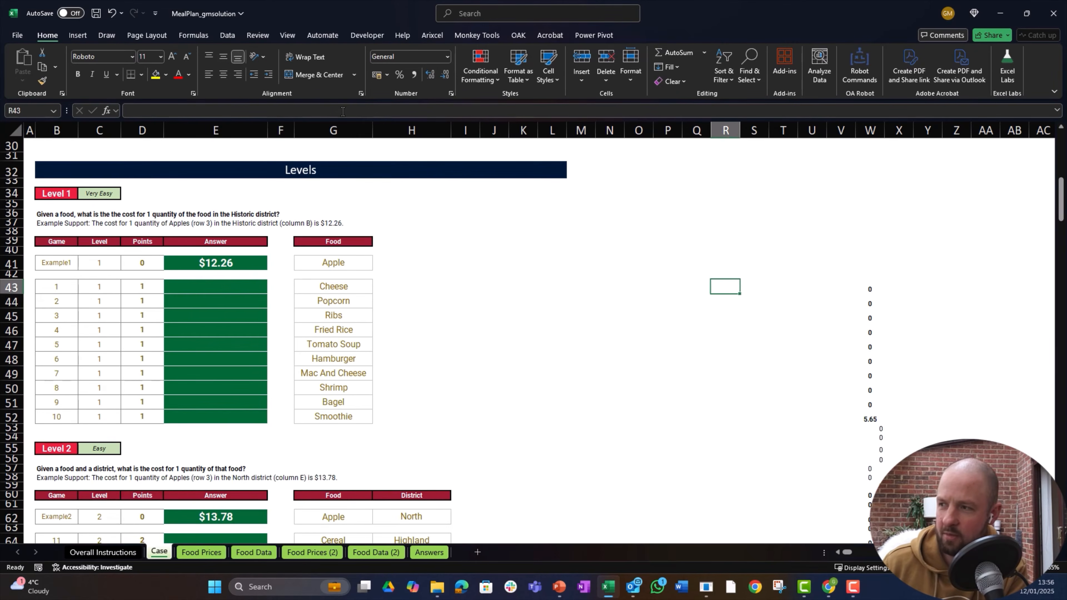
{"action": "key", "text": "Delete"}
Step: Start an XLOOKUP in E43 with the food in G43 as the lookup value
{"action": "key", "text": "Left"}
{"action": "key", "text": "ctrl+Left"}
{"action": "key", "text": "ctrl+Left"}
{"action": "key", "text": "Right"}
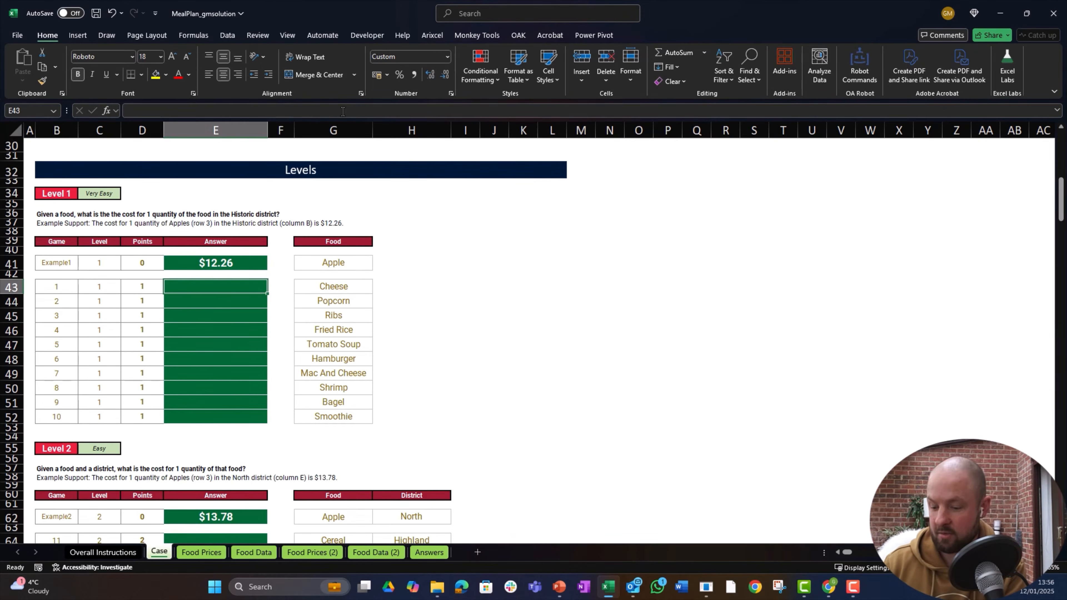
{"action": "type", "text": "=XLOOKUP("}
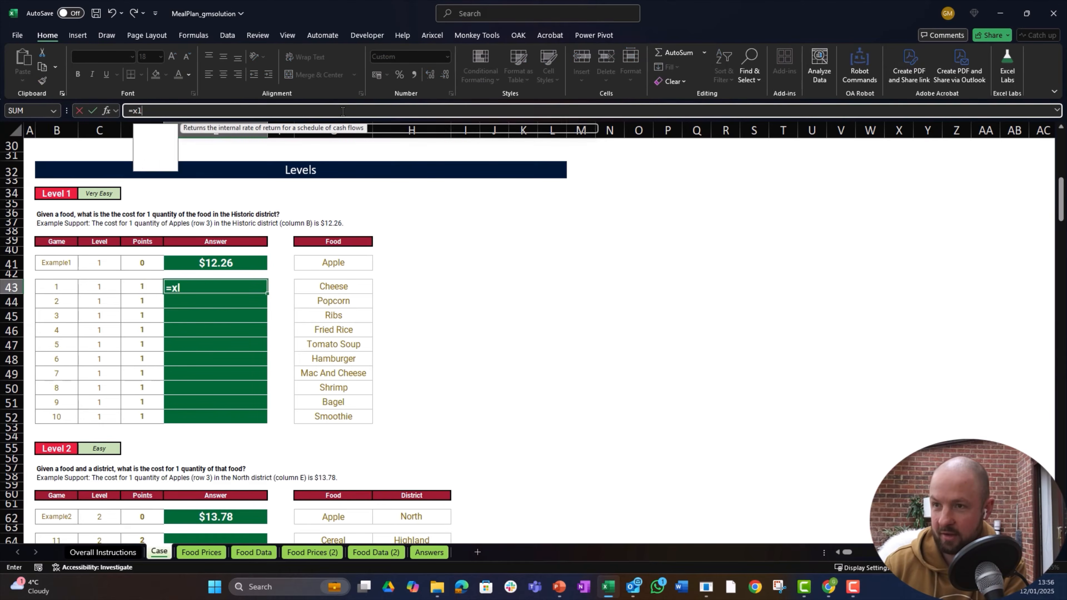
{"action": "key", "text": "Right"}
{"action": "key", "text": "Right"}
{"action": "type", "text": ","}
Step: Complete the E43 XLOOKUP with fp_[Food] as the lookup array and fp_[Historic] as the return array
{"action": "key", "text": "ctrl+Page_Down"}
{"action": "key", "text": "ctrl+Up"}
{"action": "key", "text": "Down"}
{"action": "key", "text": "ctrl+shift+Down"}
{"action": "type", "text": ","}
{"action": "key", "text": "Right"}
{"action": "key", "text": "ctrl+Up"}
{"action": "key", "text": "Down"}
{"action": "key", "text": "ctrl+shift+Down"}
{"action": "type", "text": ")"}
{"action": "key", "text": "ctrl+Return"}
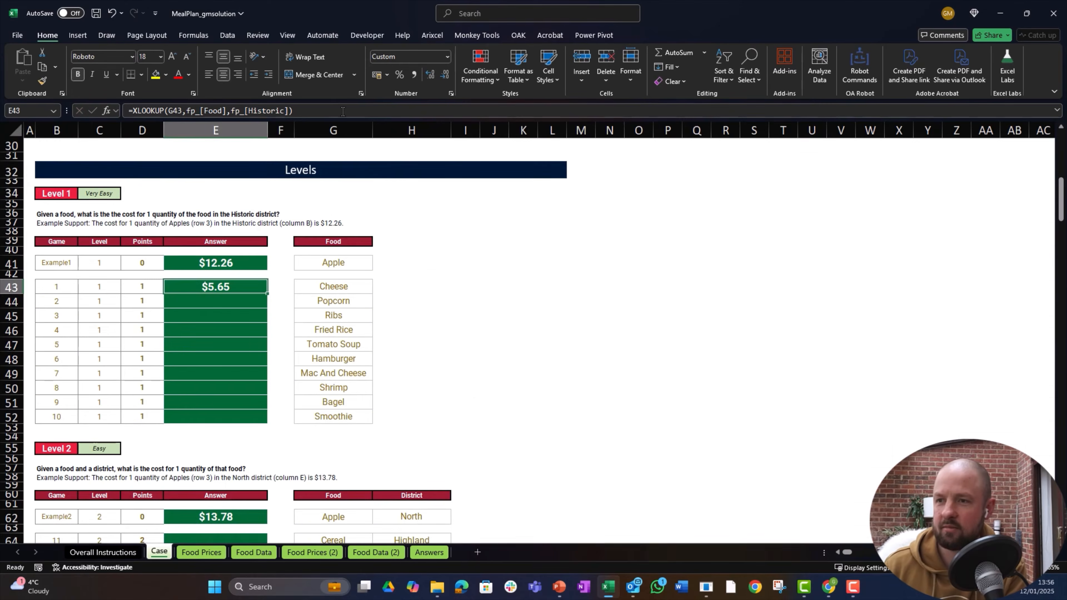
Step: Copy the XLOOKUP formula from E43 down through E52 to answer all Level 1 games
{"action": "key", "text": "ctrl+c"}
{"action": "key", "text": "shift+Down"}
{"action": "key", "text": "shift+Down"}
{"action": "key", "text": "shift+Down"}
{"action": "key", "text": "shift+Down"}
{"action": "key", "text": "shift+Down"}
{"action": "key", "text": "shift+Down"}
{"action": "key", "text": "shift+Down"}
{"action": "key", "text": "shift+Down"}
{"action": "key", "text": "shift+Down"}
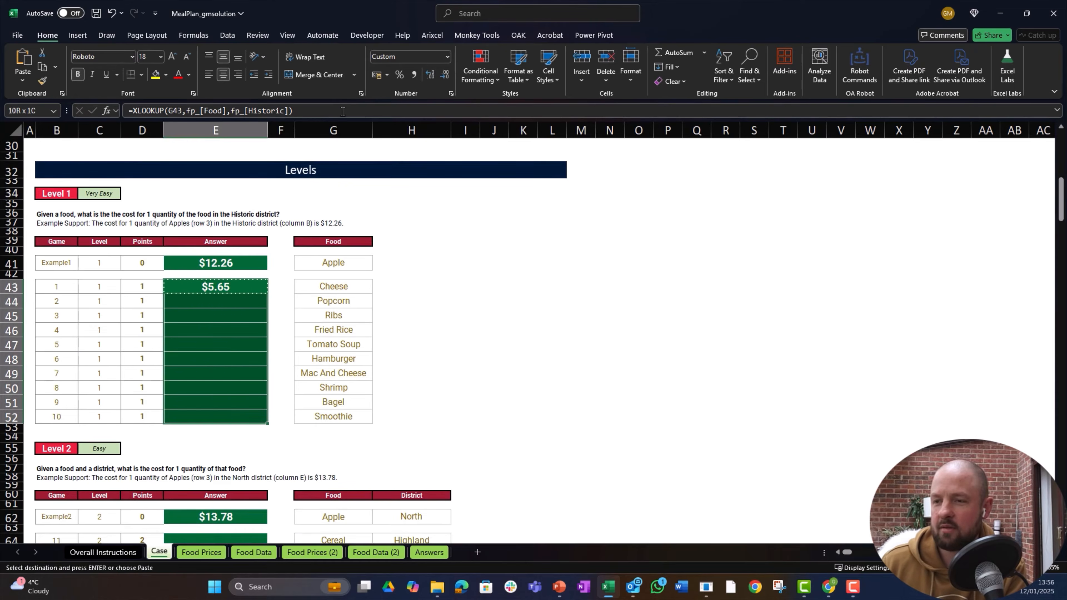
{"action": "key", "text": "ctrl+v"}
Step: Review the Level 2 question and its list of foods and districts on the Case sheet
{"action": "key", "text": "Down"}
{"action": "key", "text": "Down"}
{"action": "key", "text": "Down"}
{"action": "key", "text": "Down"}
{"action": "key", "text": "Down"}
{"action": "key", "text": "Down"}
{"action": "key", "text": "Down"}
{"action": "key", "text": "Down"}
{"action": "key", "text": "Down"}
{"action": "key", "text": "Down"}
{"action": "key", "text": "Down"}
{"action": "key", "text": "Down"}
{"action": "key", "text": "Down"}
{"action": "key", "text": "Down"}
{"action": "key", "text": "Down"}
{"action": "key", "text": "Down"}
{"action": "key", "text": "Down"}
{"action": "key", "text": "Down"}
{"action": "key", "text": "Down"}
{"action": "key", "text": "Down"}
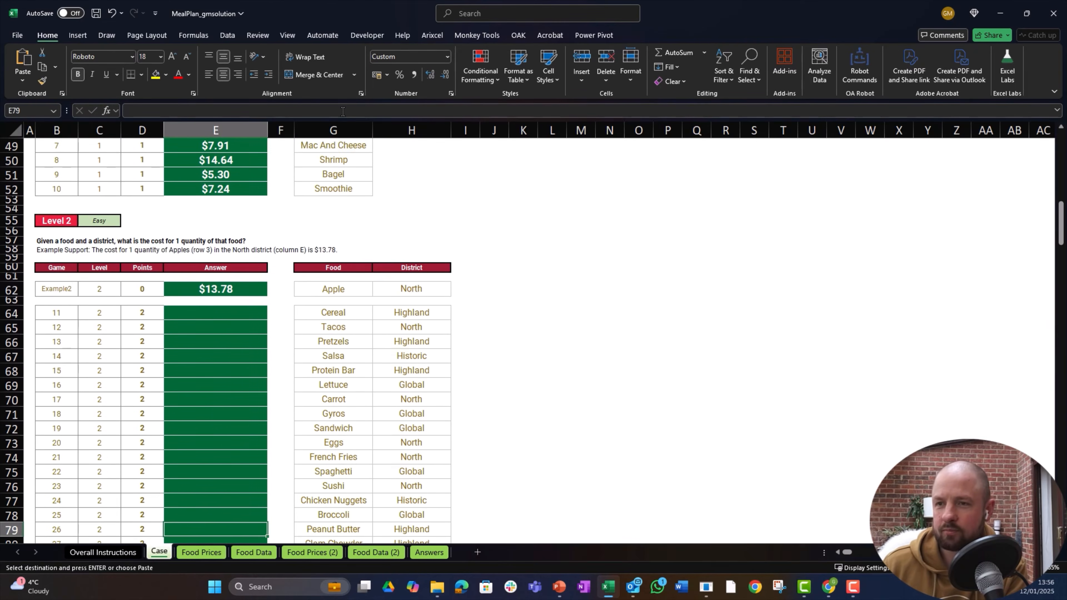
{"action": "key", "text": "Up"}
{"action": "key", "text": "Up"}
{"action": "key", "text": "Up"}
{"action": "key", "text": "Up"}
{"action": "key", "text": "Up"}
{"action": "key", "text": "Up"}
{"action": "key", "text": "Up"}
{"action": "key", "text": "Up"}
{"action": "key", "text": "Up"}
{"action": "key", "text": "Up"}
{"action": "key", "text": "Up"}
{"action": "key", "text": "Up"}
{"action": "key", "text": "Up"}
{"action": "key", "text": "Up"}
{"action": "key", "text": "Up"}
{"action": "key", "text": "Up"}
{"action": "key", "text": "Up"}
{"action": "key", "text": "Up"}
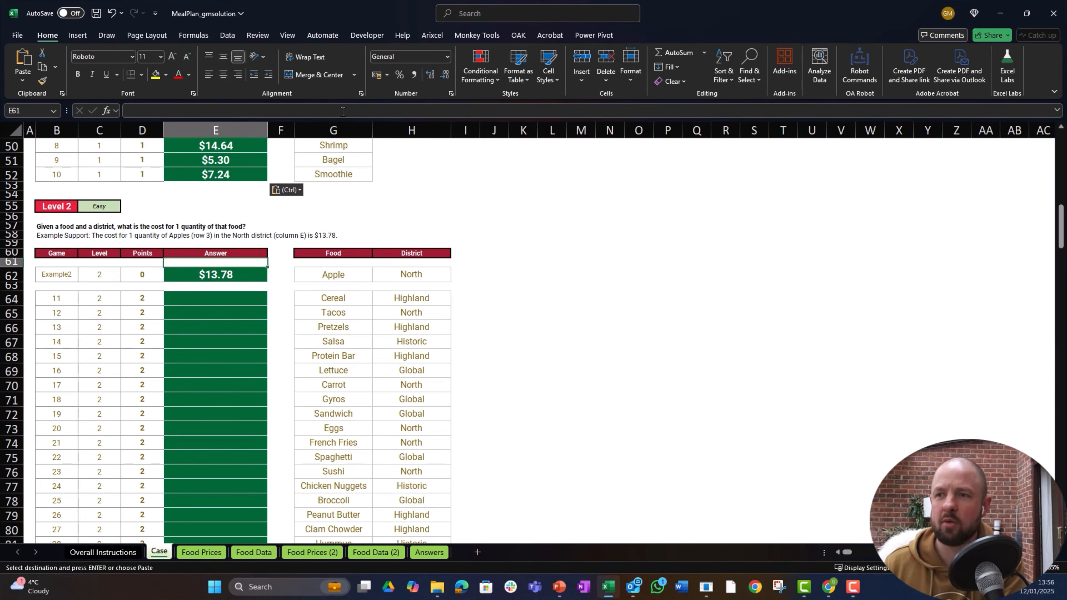
Step: Start an XLOOKUP formula in E64 for the first Level 2 game
{"action": "key", "text": "Down"}
{"action": "key", "text": "Down"}
{"action": "key", "text": "Down"}
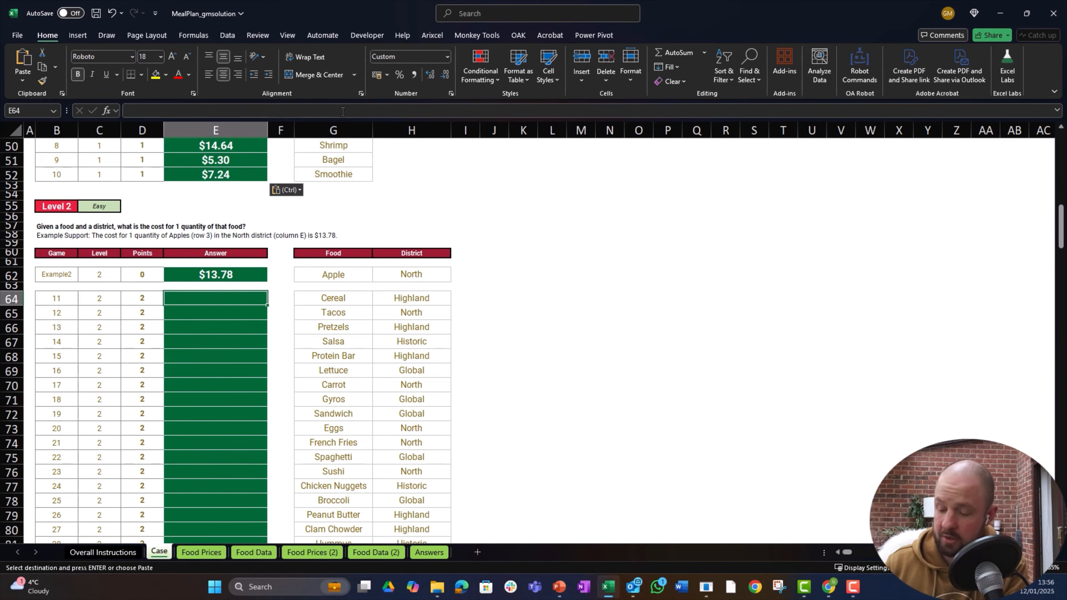
{"action": "type", "text": "=zlo"}
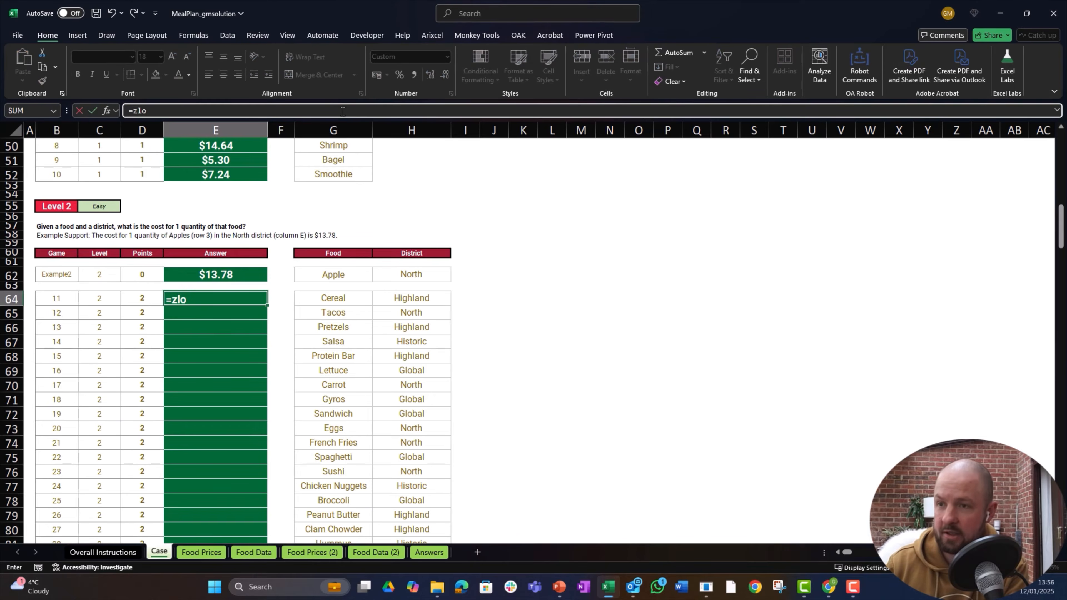
{"action": "type", "text": "xlookup"}
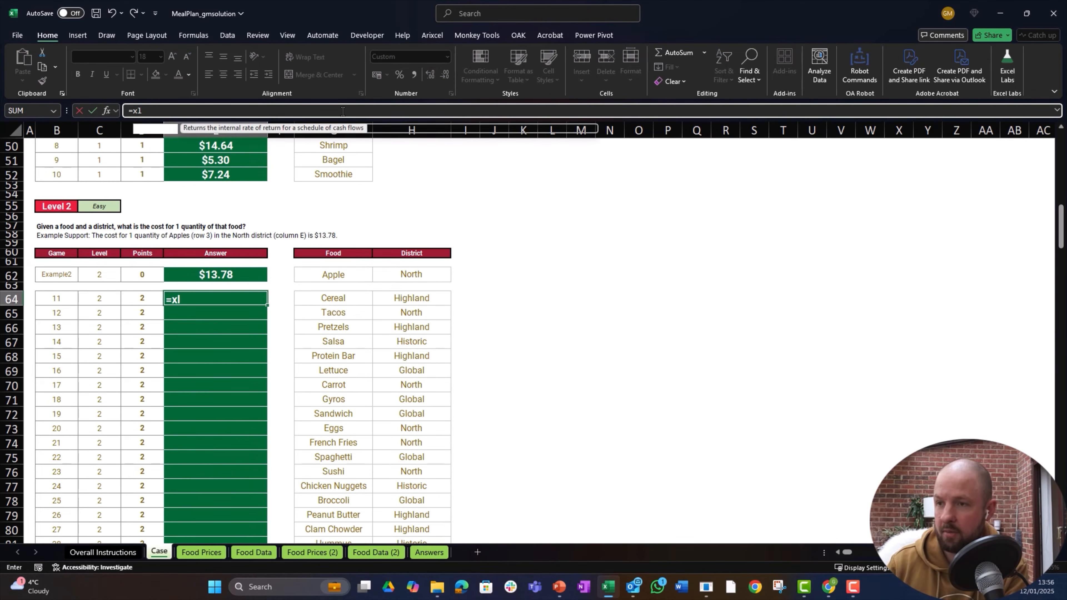
{"action": "key", "text": "Tab"}
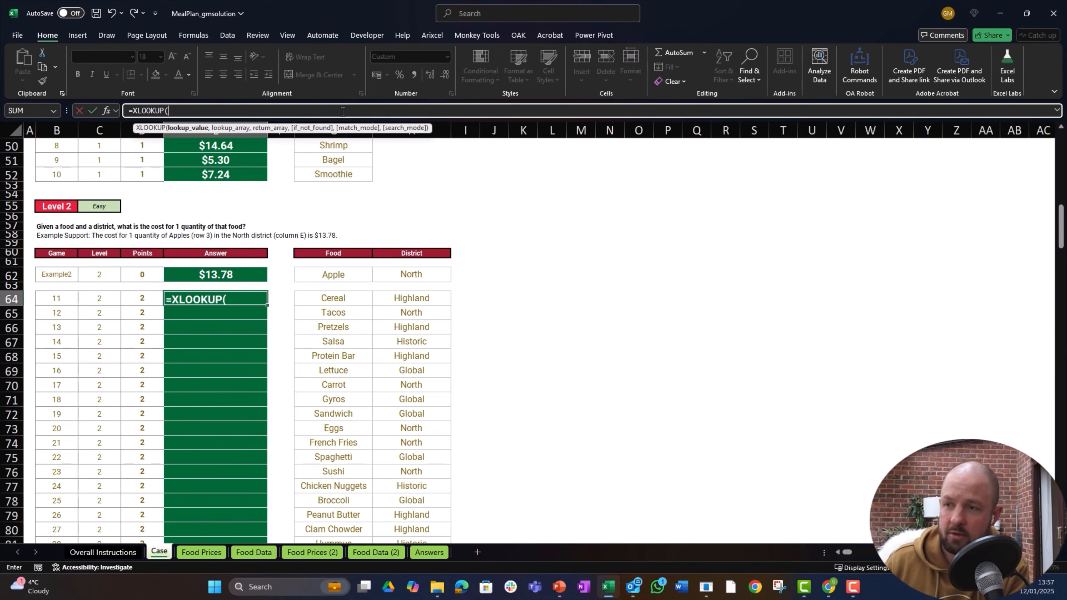
{"action": "key", "text": "Right"}
{"action": "key", "text": "Right"}
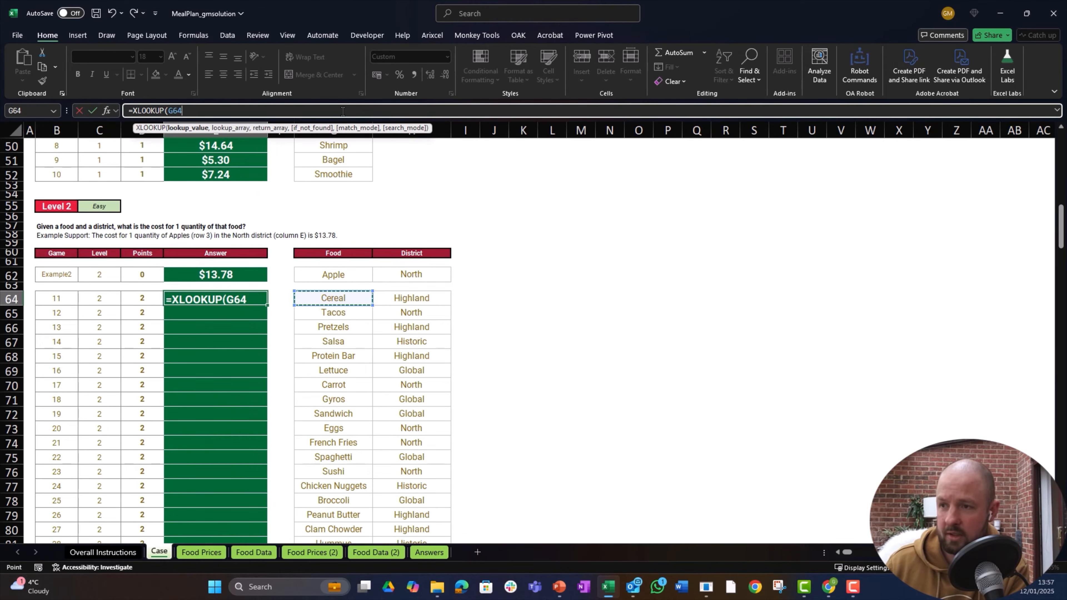
{"action": "key", "text": "ctrl+Page_Down"}
{"action": "key", "text": "Up"}
{"action": "key", "text": "ctrl+Up"}
{"action": "key", "text": "Down"}
{"action": "key", "text": "ctrl+shift+Down"}
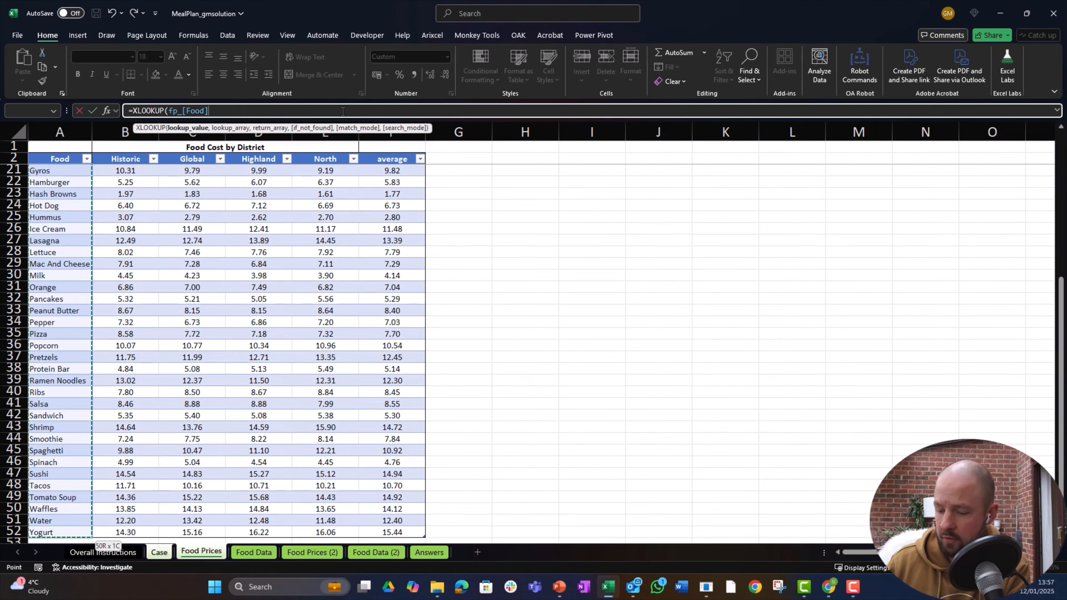
{"action": "type", "text": ","}
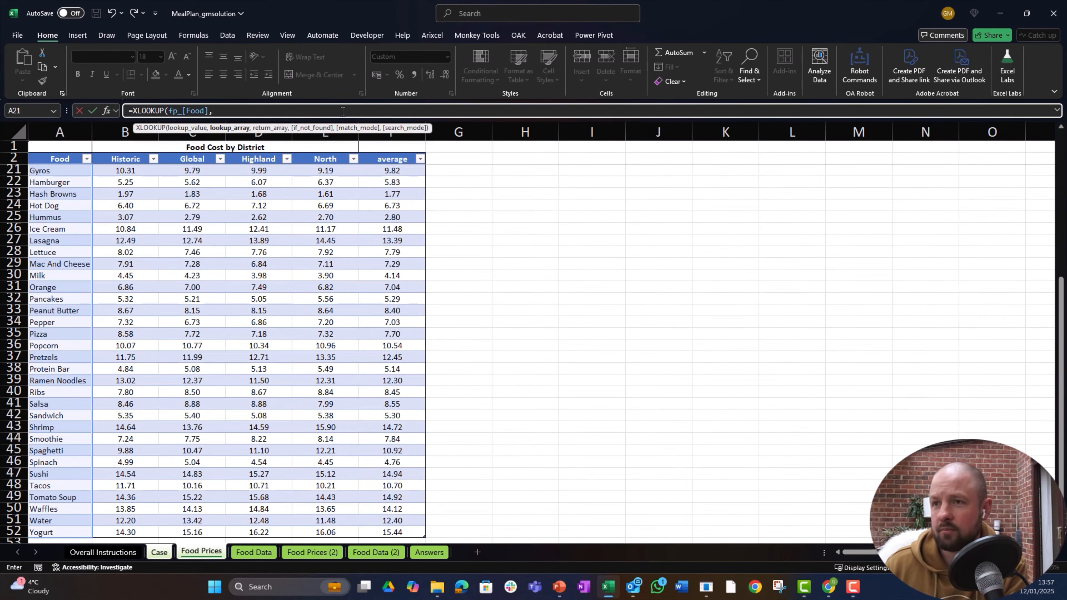
{"action": "key", "text": "BackSpace"}
{"action": "key", "text": "BackSpace"}
{"action": "key", "text": "BackSpace"}
{"action": "key", "text": "BackSpace"}
{"action": "key", "text": "BackSpace"}
{"action": "key", "text": "BackSpace"}
{"action": "key", "text": "BackSpace"}
{"action": "key", "text": "BackSpace"}
{"action": "key", "text": "BackSpace"}
{"action": "key", "text": "BackSpace"}
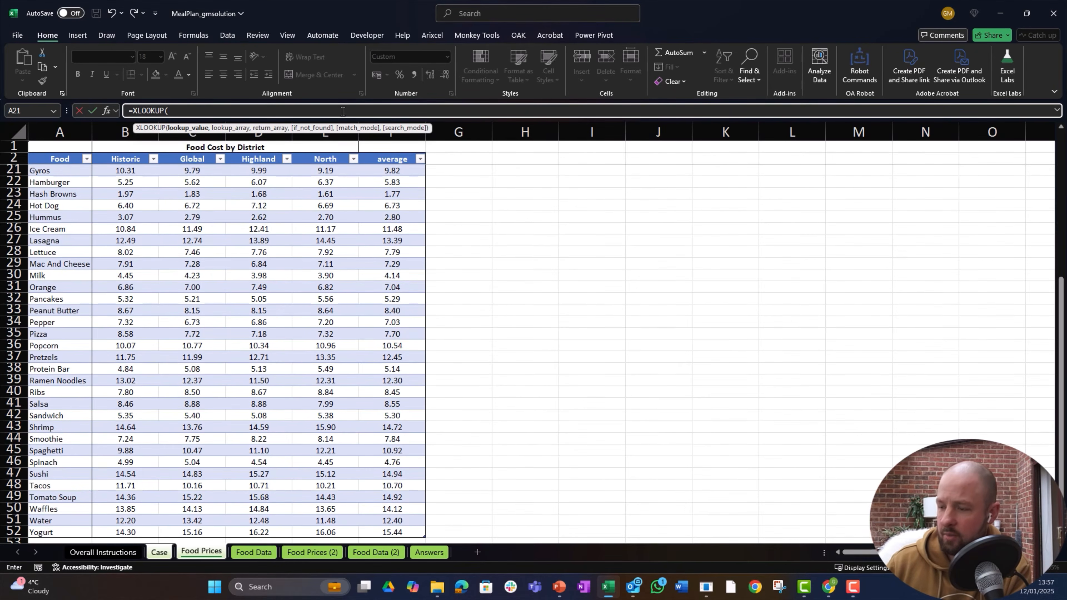
Step: Set the food in Case!G64 as the XLOOKUP lookup value and fp_[Food] from Food Prices as the lookup array
{"action": "key", "text": "ctrl+Page_Up"}
{"action": "key", "text": "Right"}
{"action": "key", "text": "Right"}
{"action": "type", "text": ","}
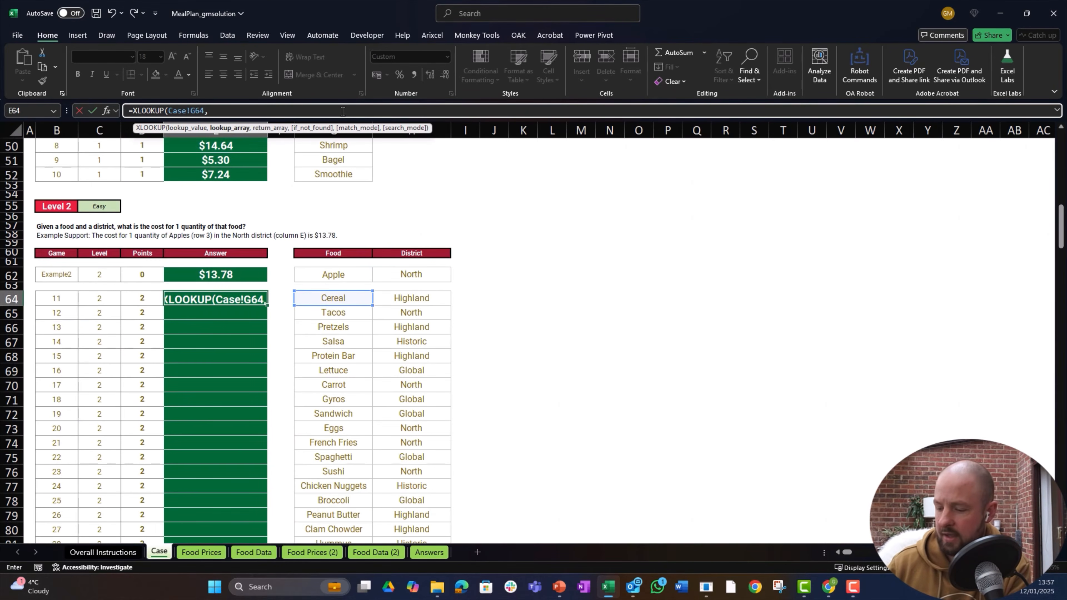
{"action": "key", "text": "ctrl+Page_Down"}
{"action": "key", "text": "Up"}
{"action": "key", "text": "Up"}
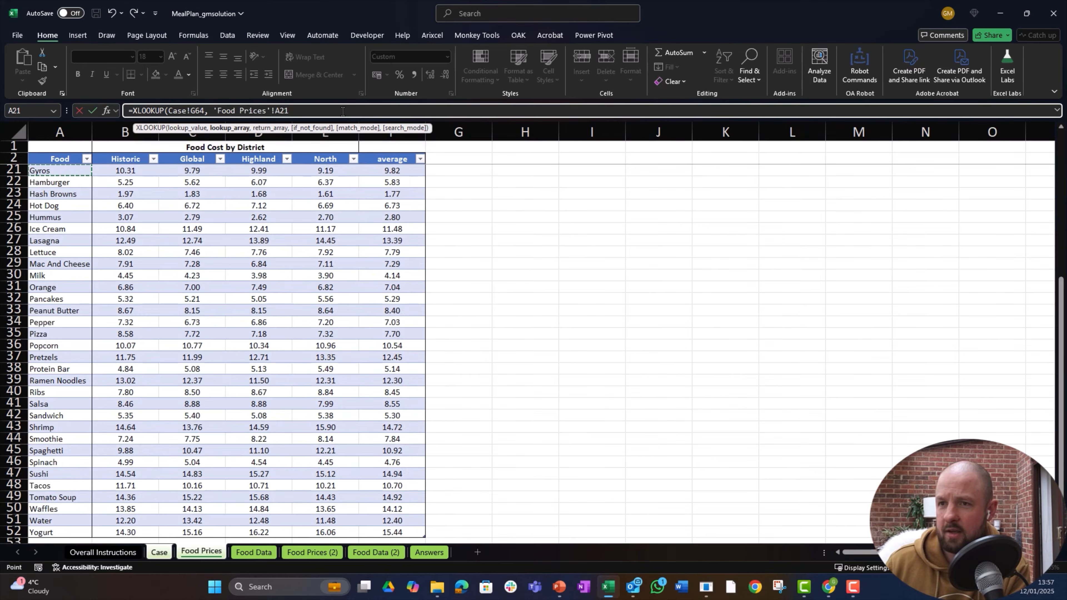
{"action": "key", "text": "ctrl+Up"}
{"action": "key", "text": "Down"}
{"action": "key", "text": "ctrl+shift+Down"}
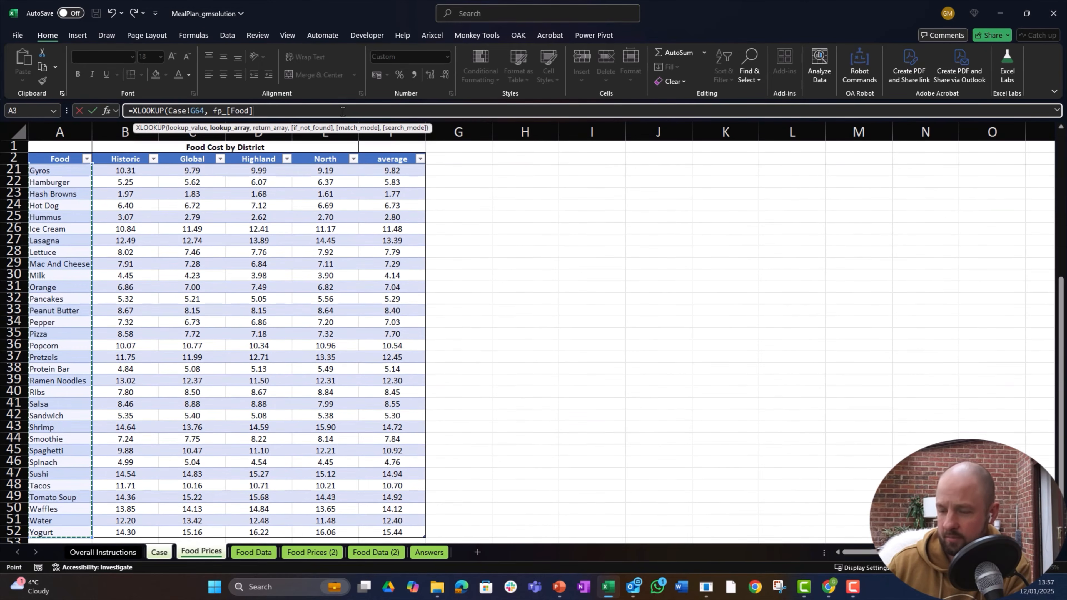
{"action": "type", "text": ","}
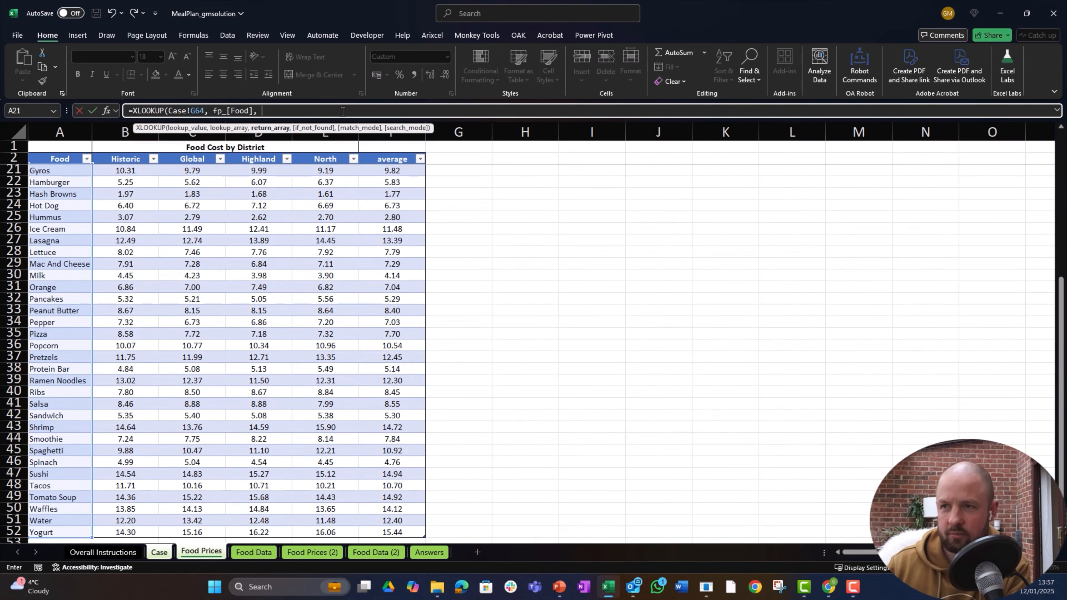
Step: Nest a second XLOOKUP as the return array, with the district in Case!H64 as its lookup value
{"action": "type", "text": " xlo"}
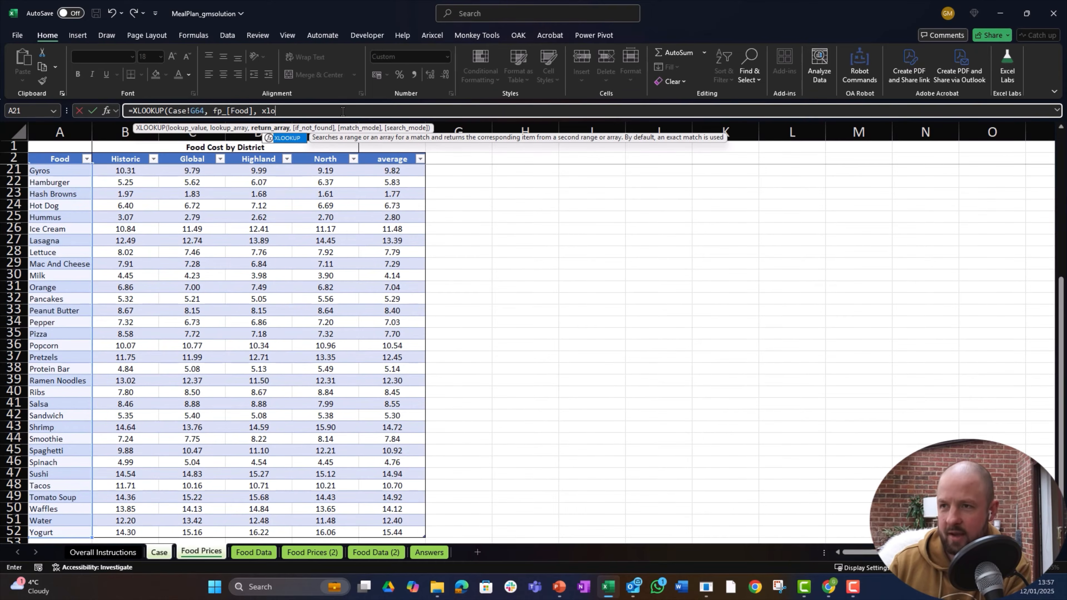
{"action": "key", "text": "Tab"}
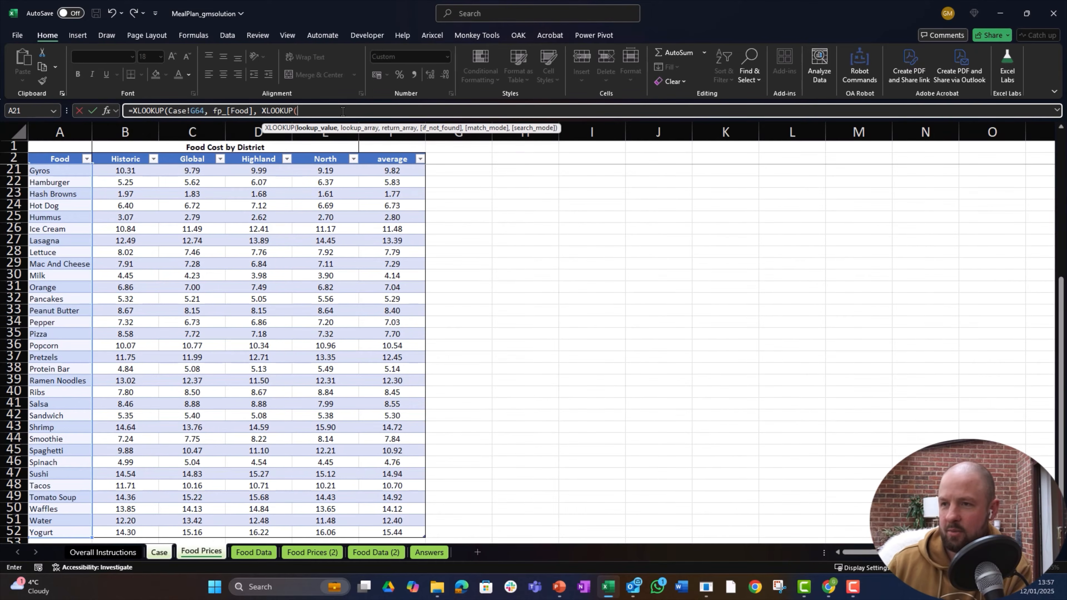
{"action": "key", "text": "ctrl+Page_Up"}
{"action": "key", "text": "Right"}
{"action": "key", "text": "Right"}
{"action": "key", "text": "Right"}
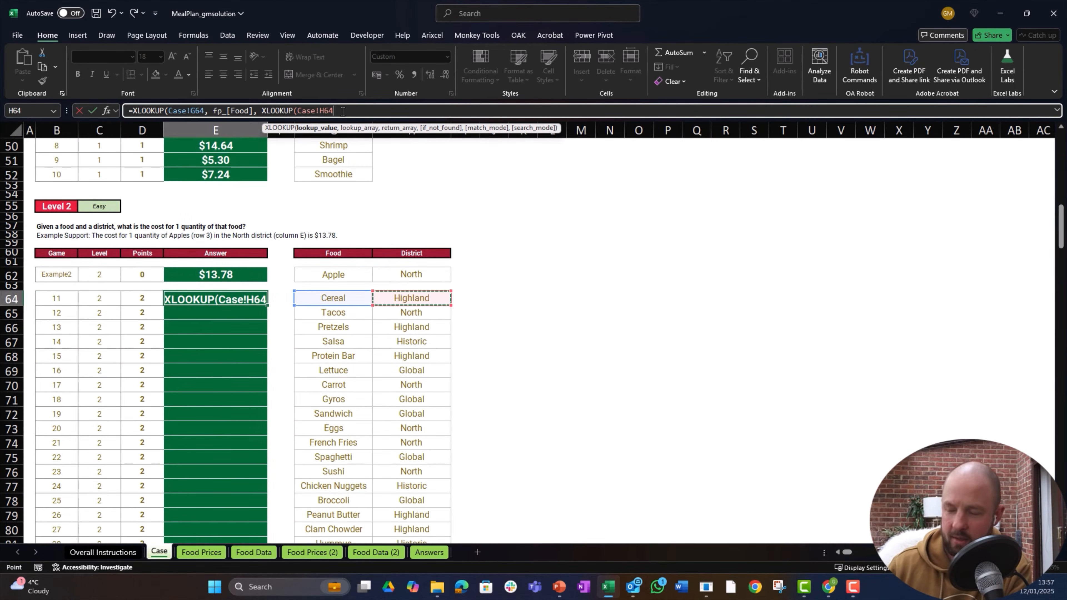
{"action": "type", "text": ","}
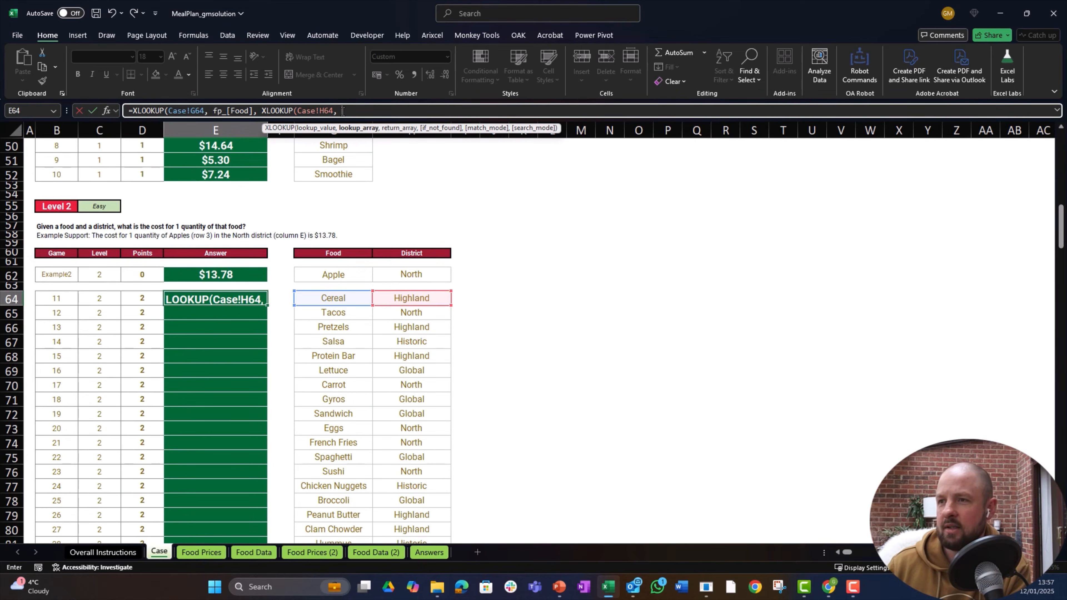
Step: Set the Historic to North headers of the Food Prices table as the nested XLOOKUP's lookup array
{"action": "key", "text": "ctrl+Page_Down"}
{"action": "key", "text": "ctrl+Up"}
{"action": "key", "text": "shift+Right"}
{"action": "key", "text": "shift+Right"}
{"action": "key", "text": "shift+Right"}
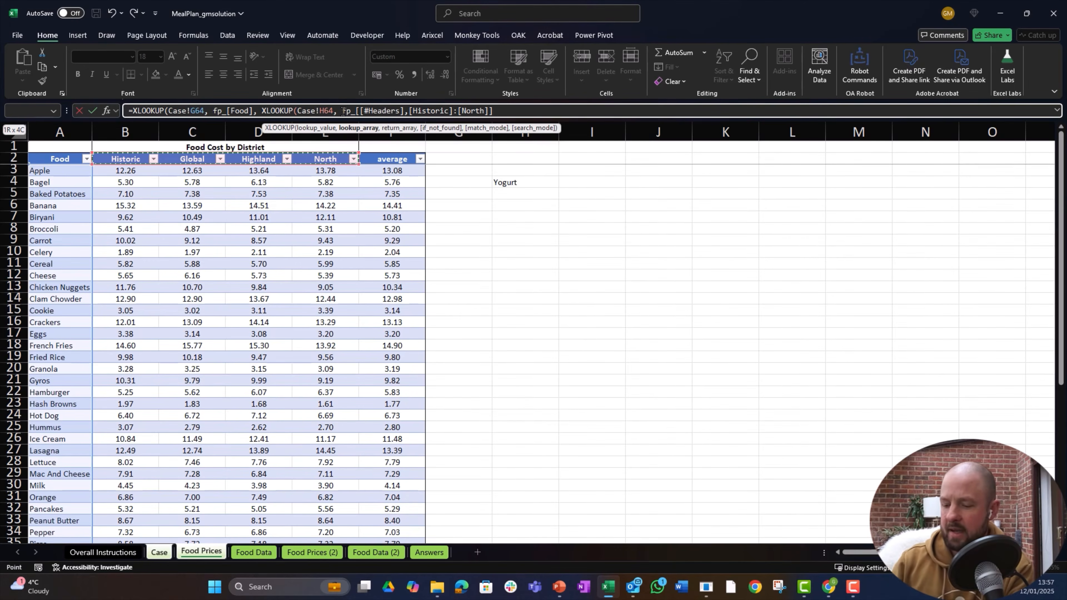
{"action": "type", "text": ","}
Step: Set fp_[[Historic]:[North]] as the nested return array and complete the E64 formula
{"action": "key", "text": "Right"}
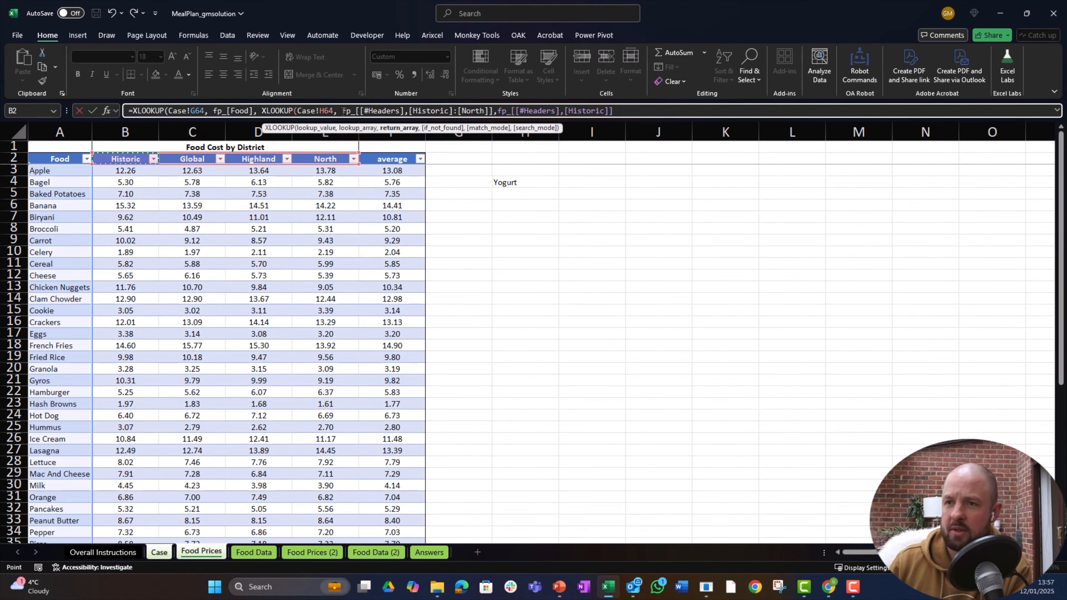
{"action": "key", "text": "Down"}
{"action": "key", "text": "shift+Right"}
{"action": "key", "text": "shift+Right"}
{"action": "key", "text": "shift+Right"}
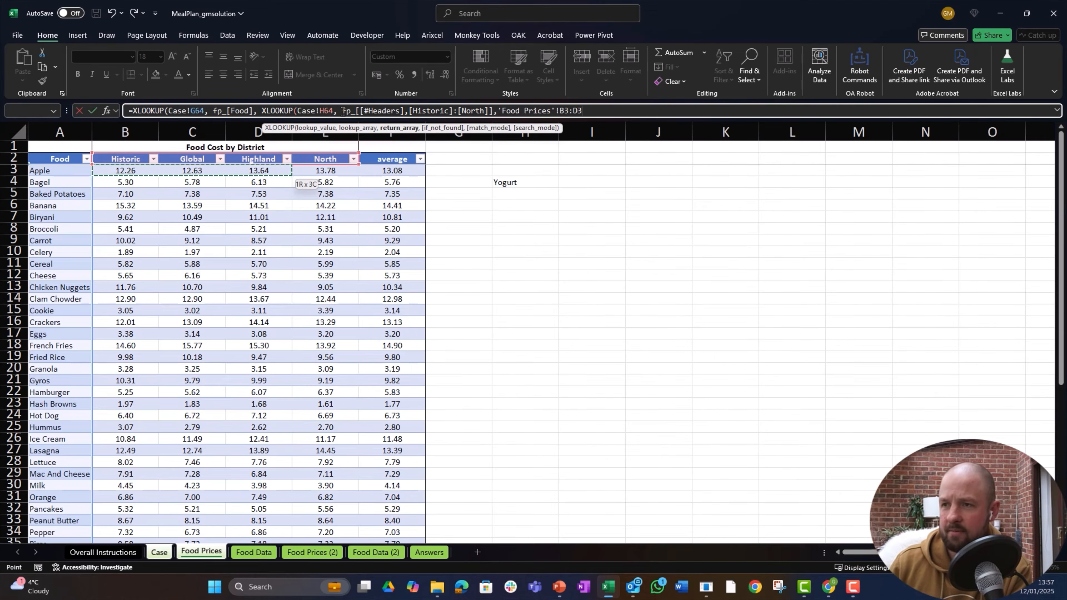
{"action": "key", "text": "ctrl+shift+Down"}
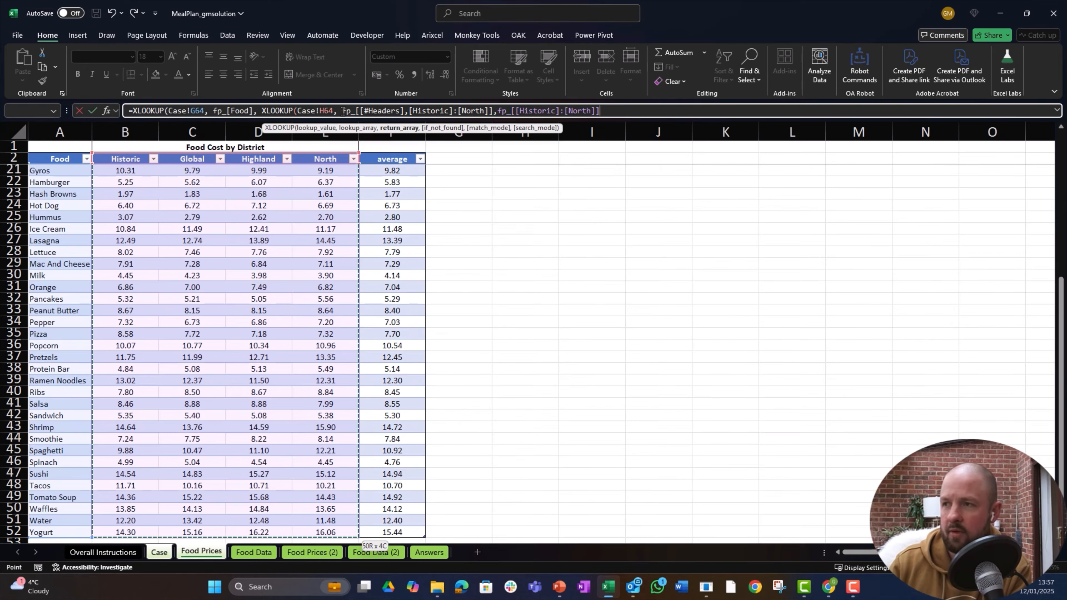
{"action": "type", "text": "))"}
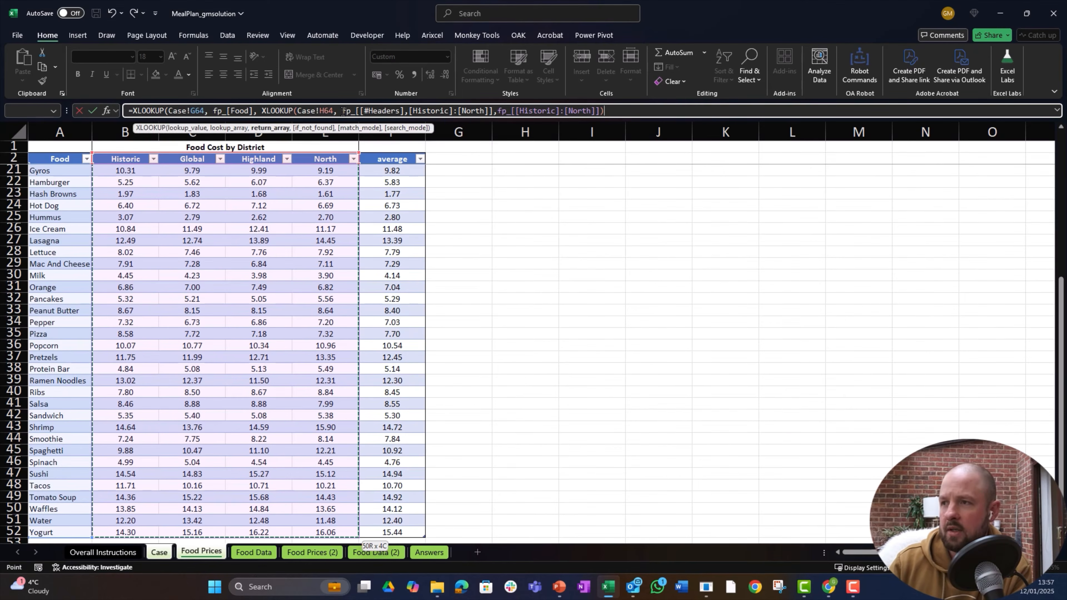
{"action": "key", "text": "Return"}
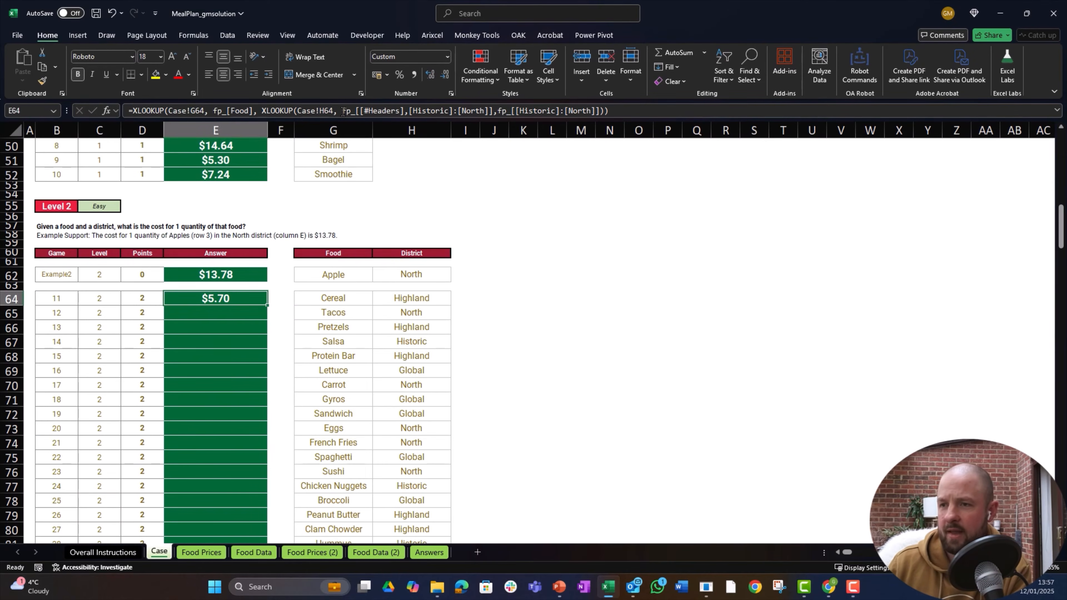
Step: Copy the nested XLOOKUP formula from E64 down through E83 to answer all Level 2 games
{"action": "key", "text": "ctrl+c"}
{"action": "key", "text": "shift+Down"}
{"action": "key", "text": "shift+Down"}
{"action": "key", "text": "shift+Down"}
{"action": "key", "text": "shift+Down"}
{"action": "key", "text": "shift+Down"}
{"action": "key", "text": "shift+Down"}
{"action": "key", "text": "shift+Down"}
{"action": "key", "text": "shift+Down"}
{"action": "key", "text": "shift+Down"}
{"action": "key", "text": "shift+Down"}
{"action": "key", "text": "shift+Down"}
{"action": "key", "text": "shift+Down"}
{"action": "key", "text": "shift+Down"}
{"action": "key", "text": "shift+Down"}
{"action": "key", "text": "shift+Down"}
{"action": "key", "text": "shift+Down"}
{"action": "key", "text": "shift+Down"}
{"action": "key", "text": "shift+Down"}
{"action": "key", "text": "shift+Down"}
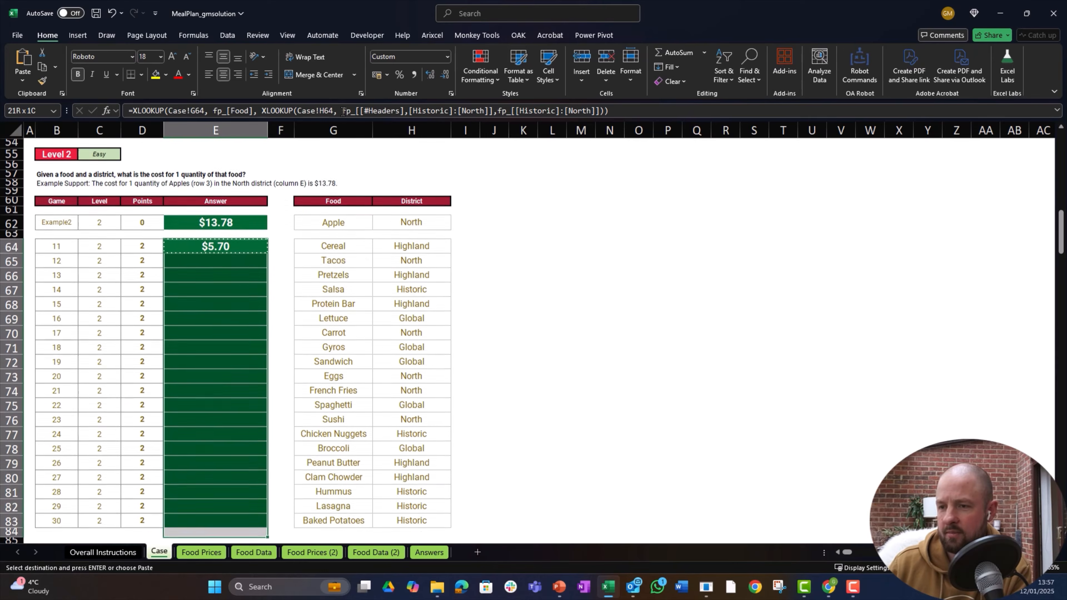
{"action": "key", "text": "ctrl+v"}
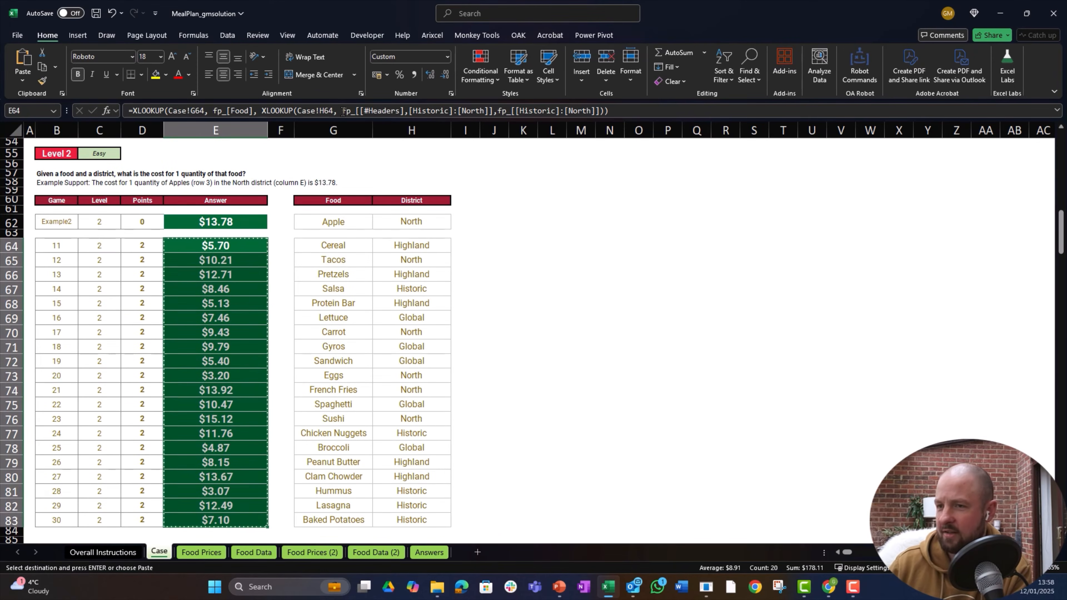
Step: Check the Level 2 results against the Level 2 answers on the Answers sheet
{"action": "key", "text": "ctrl+Page_Down"}
{"action": "key", "text": "ctrl+Page_Down"}
{"action": "key", "text": "ctrl+Page_Down"}
{"action": "key", "text": "ctrl+Page_Down"}
{"action": "key", "text": "ctrl+Page_Down"}
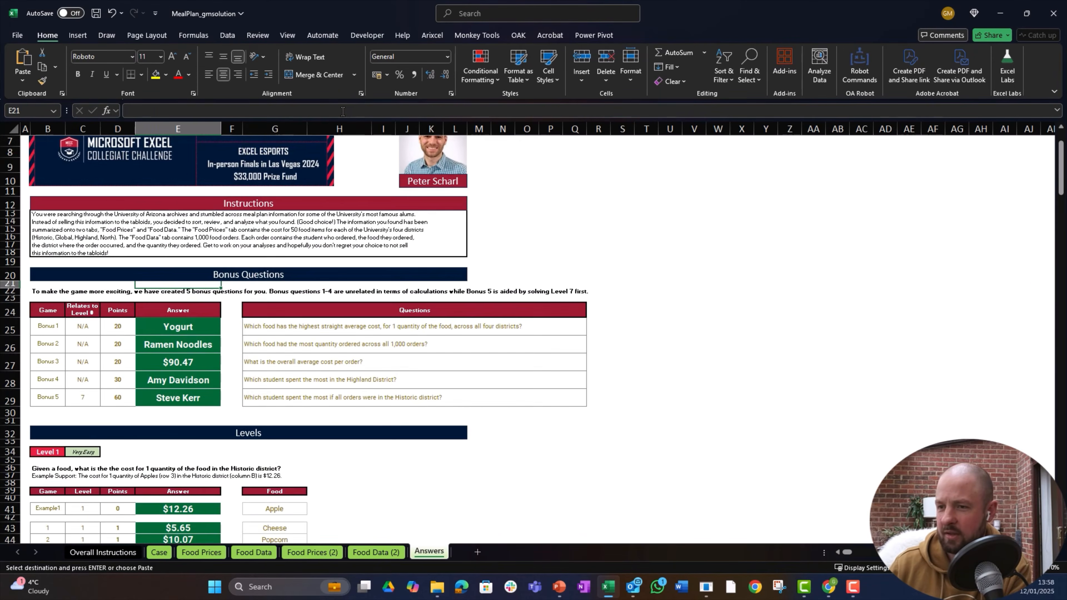
{"action": "key", "text": "Page_Down"}
{"action": "key", "text": "Right"}
{"action": "key", "text": "Right"}
{"action": "key", "text": "Down"}
{"action": "key", "text": "Right"}
{"action": "key", "text": "Right"}
{"action": "key", "text": "Down"}
{"action": "key", "text": "Right"}
{"action": "key", "text": "Down"}
{"action": "key", "text": "Down"}
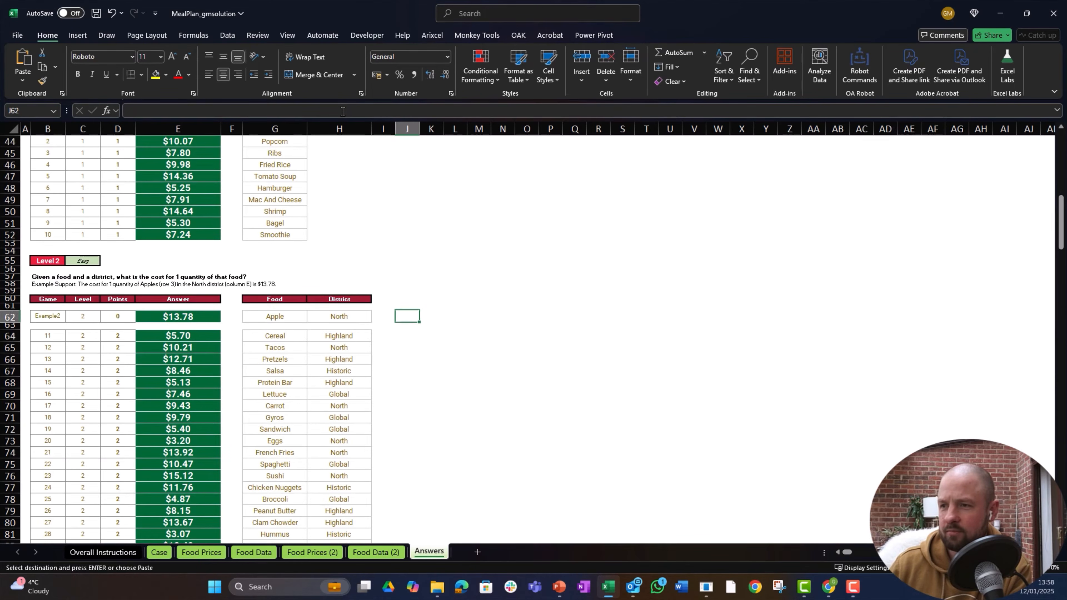
Step: Paste the copied Level 2 results as values beside the Level 2 answers on the Answers sheet, starting at J64
{"action": "key", "text": "Down"}
{"action": "key", "text": "Down"}
{"action": "key", "text": "ctrl+alt+v"}
{"action": "key", "text": "v"}
{"action": "key", "text": "Return"}
{"action": "key", "text": "Return"}
Step: Compare the pasted Level 2 results with the Level 2 answers row by row down the list of games
{"action": "key", "text": "Down"}
{"action": "key", "text": "Down"}
{"action": "key", "text": "Down"}
{"action": "key", "text": "Down"}
{"action": "key", "text": "Down"}
{"action": "key", "text": "Down"}
{"action": "key", "text": "Down"}
{"action": "key", "text": "Down"}
{"action": "key", "text": "Down"}
{"action": "key", "text": "Down"}
{"action": "key", "text": "Down"}
{"action": "key", "text": "Down"}
{"action": "key", "text": "Down"}
{"action": "key", "text": "Down"}
{"action": "key", "text": "Down"}
{"action": "key", "text": "Down"}
{"action": "key", "text": "Down"}
{"action": "key", "text": "Down"}
{"action": "key", "text": "Up"}
Step: Return to the Case sheet and read the Level 3 question, its Apple example and the list of foods
{"action": "key", "text": "ctrl+Page_Up"}
{"action": "key", "text": "ctrl+Page_Up"}
{"action": "key", "text": "ctrl+Page_Up"}
{"action": "key", "text": "ctrl+Page_Up"}
{"action": "key", "text": "ctrl+Page_Up"}
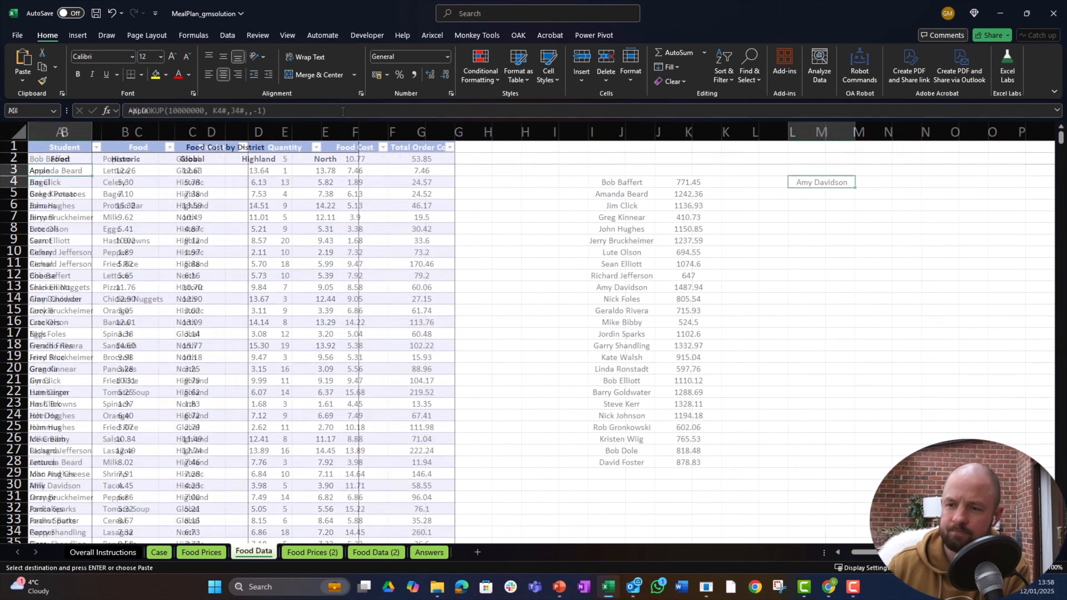
{"action": "key", "text": "Page_Down"}
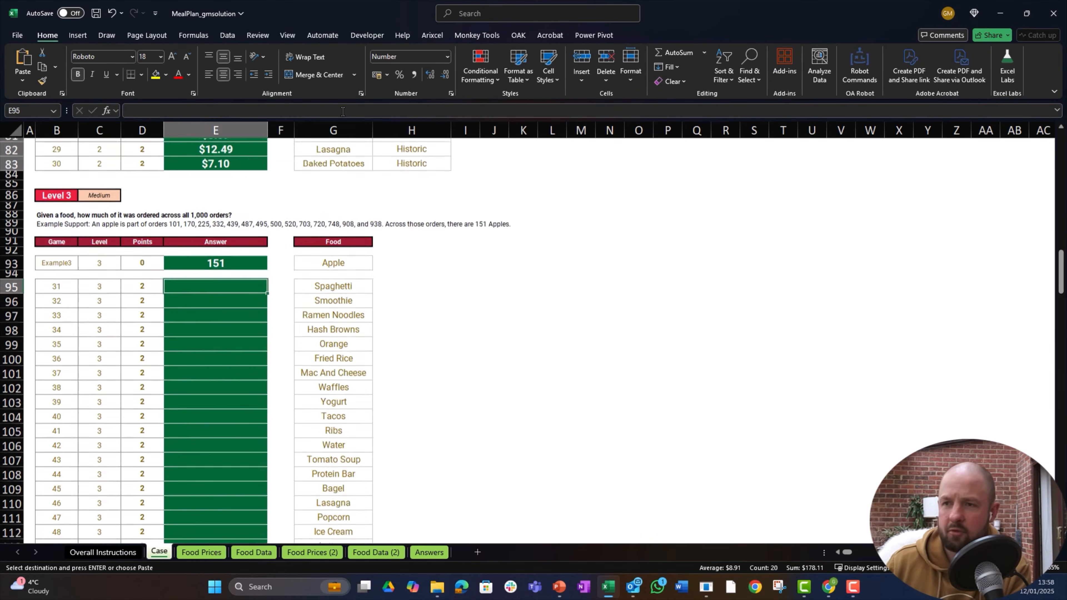
{"action": "key", "text": "Down"}
{"action": "key", "text": "Down"}
{"action": "key", "text": "Down"}
{"action": "key", "text": "Down"}
{"action": "key", "text": "Down"}
{"action": "key", "text": "Up"}
{"action": "key", "text": "Up"}
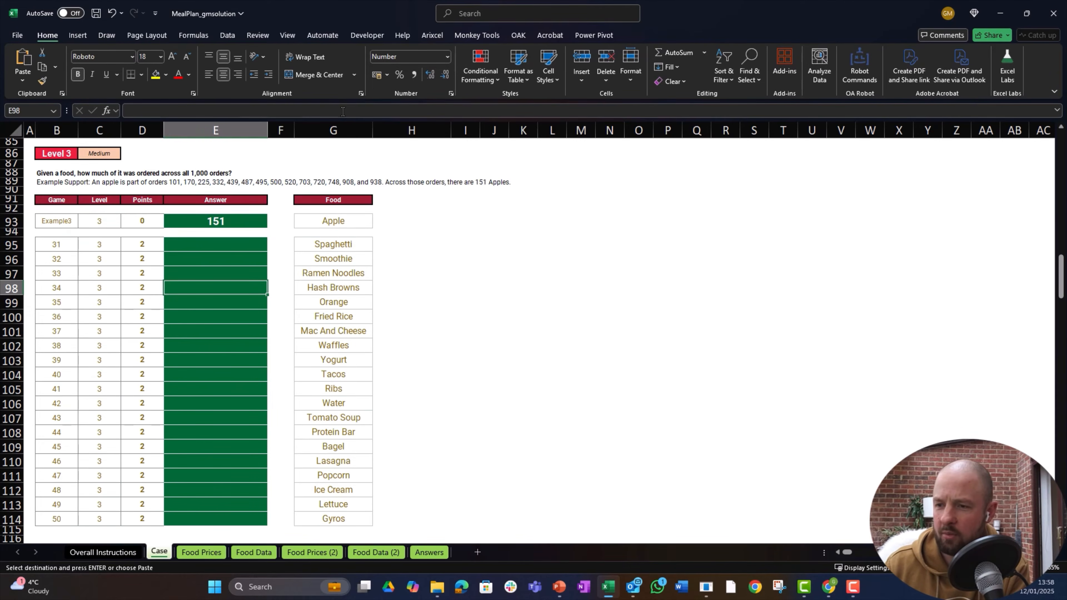
Step: Examine the order table's columns on the Food Data sheet to find where each food's ordered quantity is recorded
{"action": "key", "text": "ctrl+Page_Down"}
{"action": "key", "text": "ctrl+Page_Down"}
{"action": "key", "text": "Left"}
{"action": "key", "text": "ctrl+Left"}
{"action": "key", "text": "ctrl+Left"}
{"action": "key", "text": "ctrl+Left"}
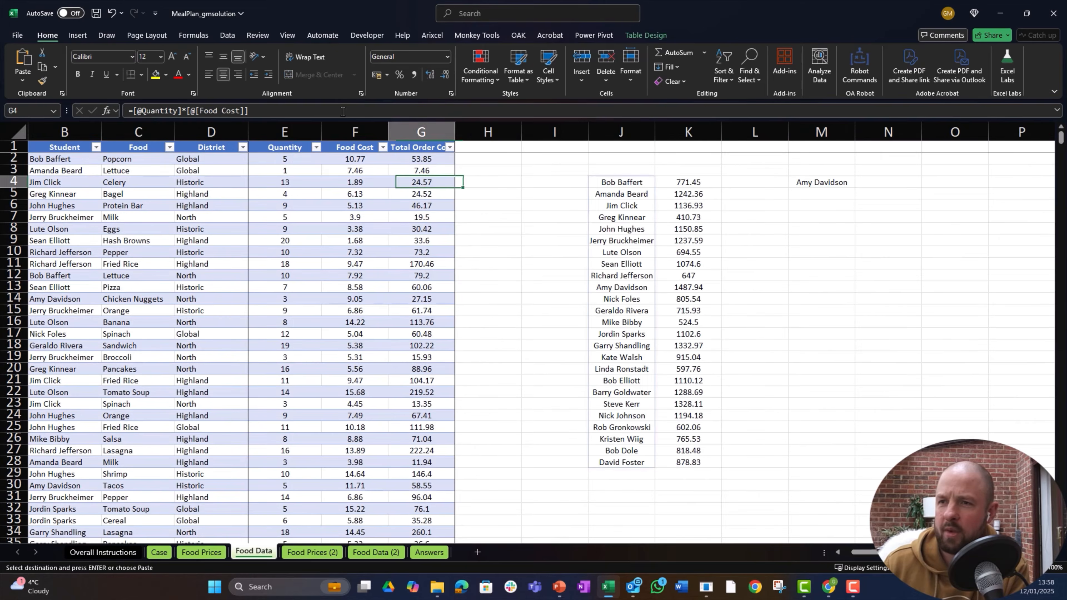
{"action": "key", "text": "ctrl+Left"}
{"action": "key", "text": "Up"}
{"action": "key", "text": "Up"}
{"action": "key", "text": "Right"}
{"action": "key", "text": "Right"}
{"action": "key", "text": "Right"}
{"action": "key", "text": "Right"}
{"action": "key", "text": "Right"}
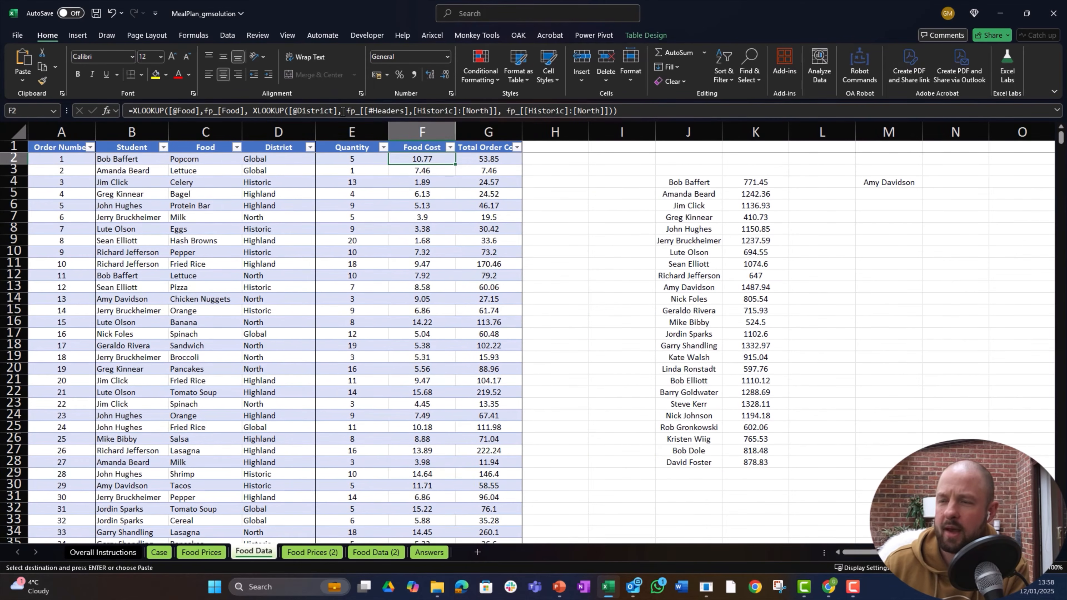
{"action": "key", "text": "Left"}
Step: Start a SUMIFS formula in E95 on the Case sheet for the first Level 3 game
{"action": "key", "text": "ctrl+Page_Up"}
{"action": "key", "text": "ctrl+Page_Up"}
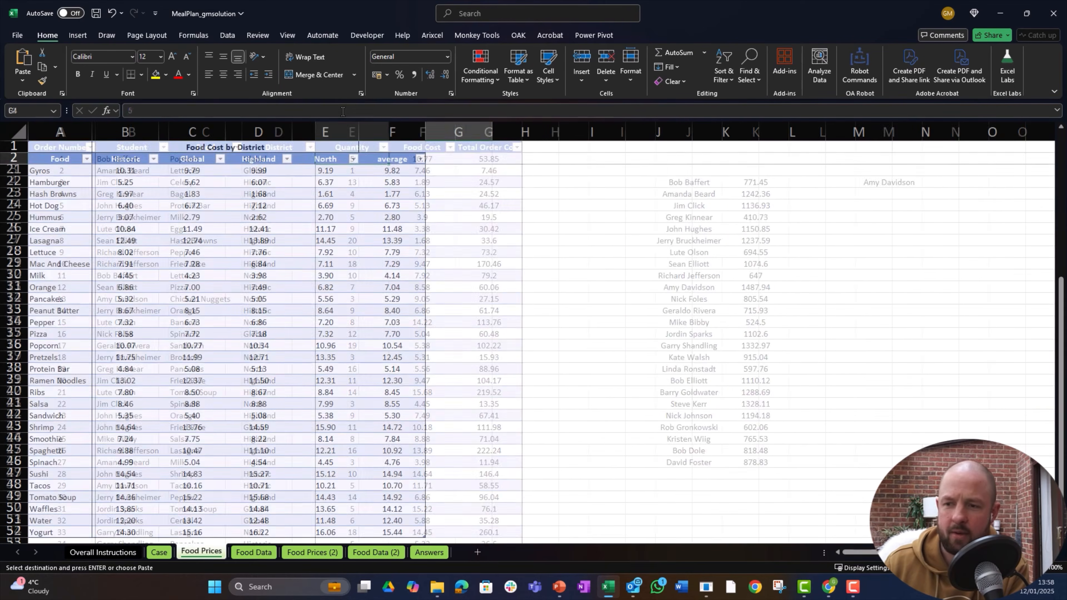
{"action": "key", "text": "Up"}
{"action": "key", "text": "Up"}
{"action": "key", "text": "Up"}
{"action": "type", "text": "=sumifs("}
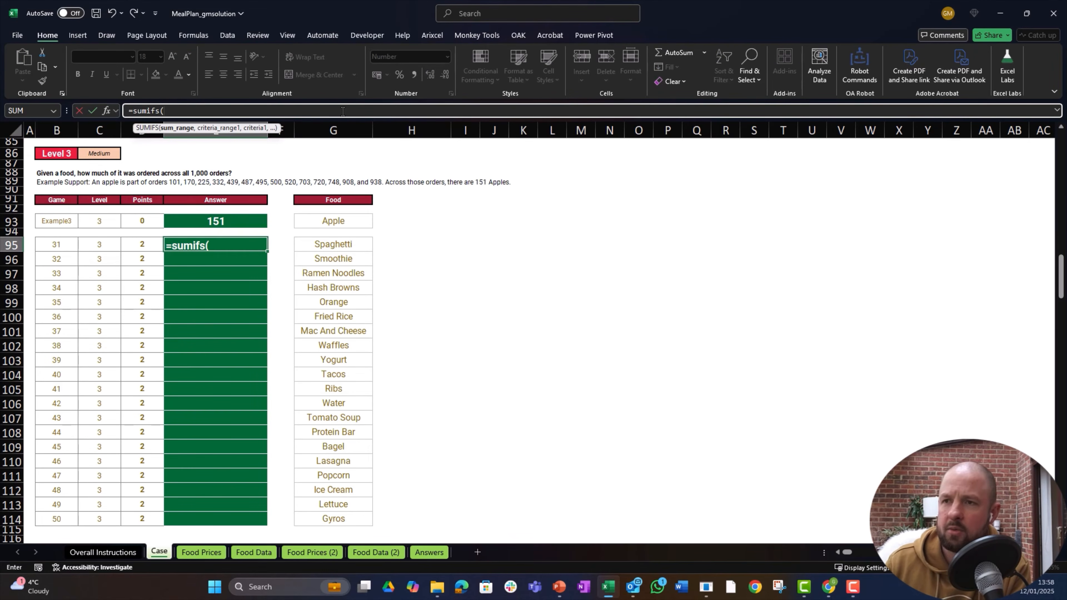
Step: Set the whole Quantity column of the Food Data table, fd_[Quantity], as the SUMIFS sum range
{"action": "key", "text": "ctrl+Page_Down"}
{"action": "key", "text": "ctrl+Page_Down"}
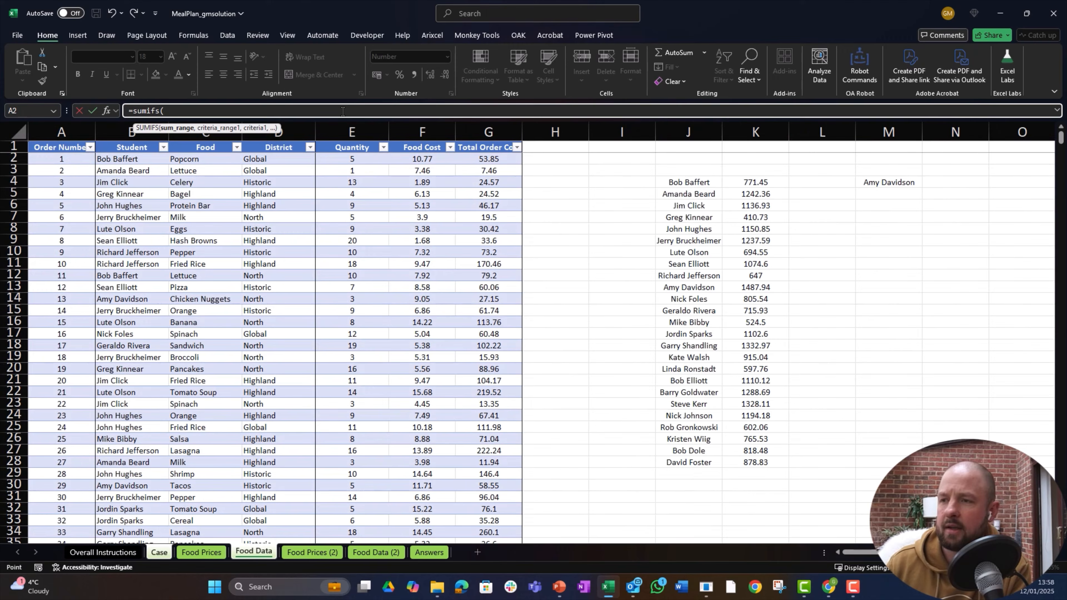
{"action": "key", "text": "Right"}
{"action": "key", "text": "Right"}
{"action": "key", "text": "Right"}
{"action": "key", "text": "Right"}
{"action": "key", "text": "Up"}
{"action": "key", "text": "Down"}
{"action": "key", "text": "ctrl+shift+Down"}
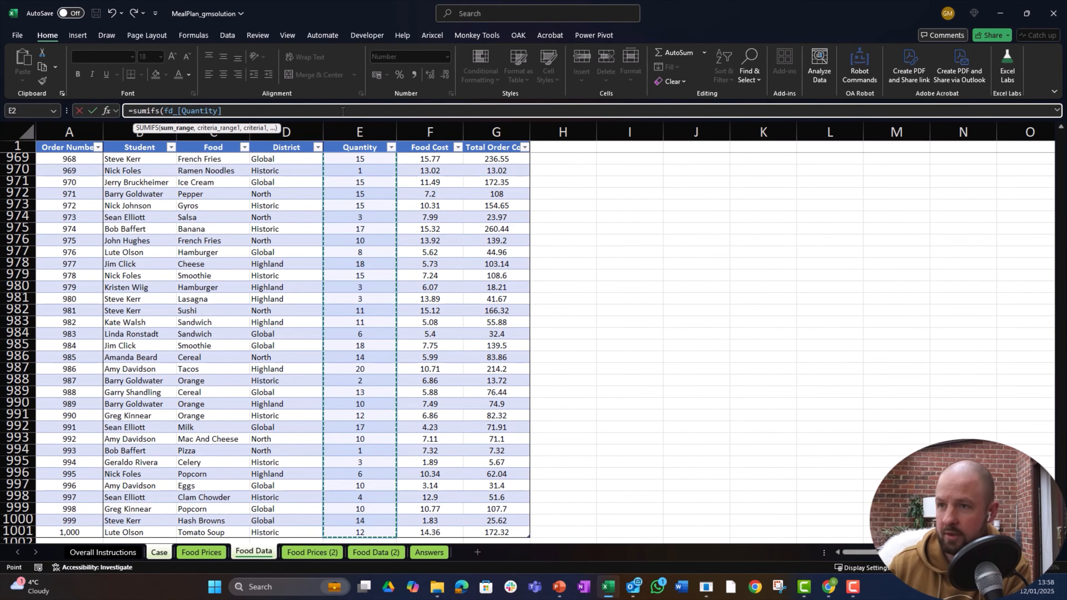
Step: Add the Food column of the fd_ table as the first criteria range of the SUMIFS formula
{"action": "type", "text": ","}
{"action": "key", "text": "ctrl+Up"}
{"action": "key", "text": "ctrl+Up"}
{"action": "key", "text": "Right"}
{"action": "key", "text": "Right"}
{"action": "key", "text": "Down"}
{"action": "key", "text": "ctrl+shift+Down"}
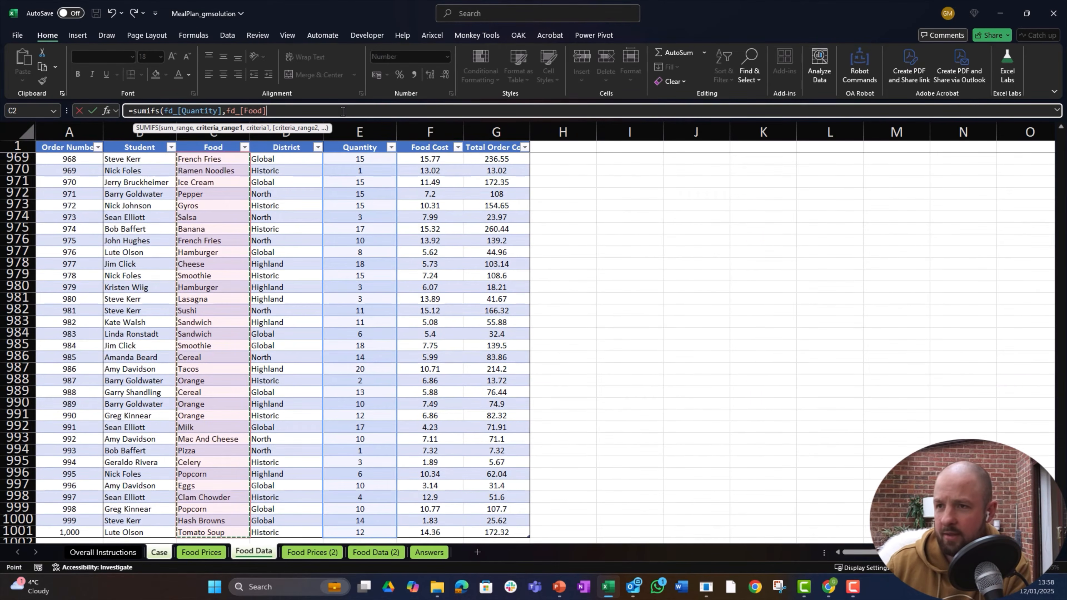
Step: Use cell G95 on the Case sheet as the SUMIFS criterion and enter the completed formula in E95
{"action": "type", "text": ","}
{"action": "key", "text": "ctrl+Page_Up"}
{"action": "key", "text": "ctrl+Page_Up"}
{"action": "key", "text": "Right"}
{"action": "key", "text": "Right"}
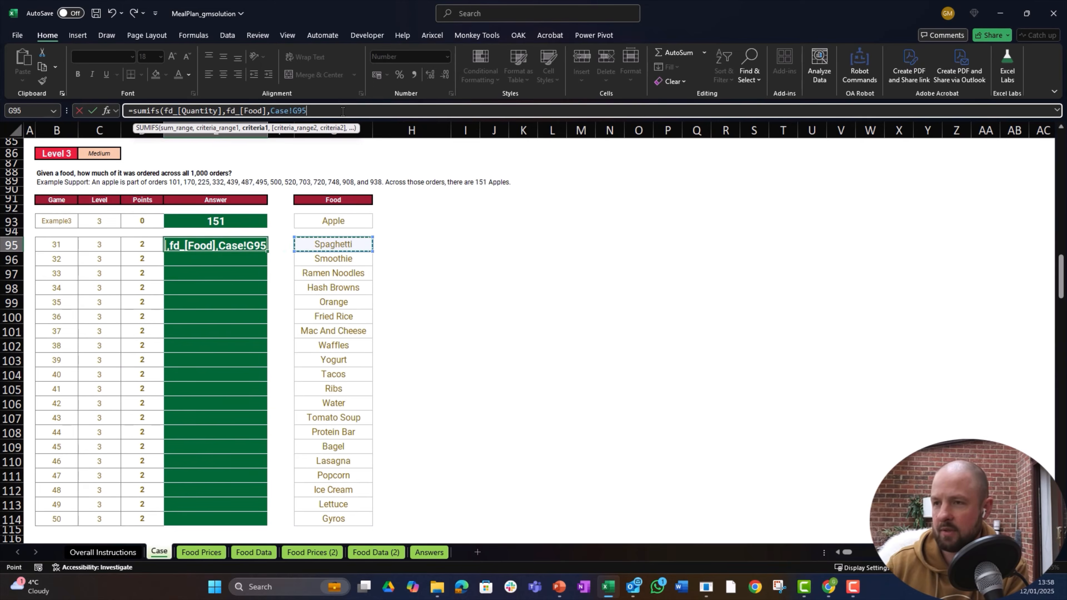
{"action": "type", "text": ")"}
{"action": "key", "text": "ctrl+Return"}
Step: Copy the SUMIFS formula from E95 down through E114 for all the Level 3 foods
{"action": "key", "text": "ctrl+c"}
{"action": "key", "text": "shift+Down"}
{"action": "key", "text": "shift+Down"}
{"action": "key", "text": "shift+Down"}
{"action": "key", "text": "shift+Down"}
{"action": "key", "text": "shift+Down"}
{"action": "key", "text": "shift+Down"}
{"action": "key", "text": "shift+Down"}
{"action": "key", "text": "shift+Down"}
{"action": "key", "text": "shift+Down"}
{"action": "key", "text": "shift+Down"}
{"action": "key", "text": "shift+Down"}
{"action": "key", "text": "shift+Down"}
{"action": "key", "text": "shift+Down"}
{"action": "key", "text": "shift+Down"}
{"action": "key", "text": "shift+Down"}
{"action": "key", "text": "shift+Down"}
{"action": "key", "text": "shift+Down"}
{"action": "key", "text": "shift+Down"}
{"action": "key", "text": "shift+Down"}
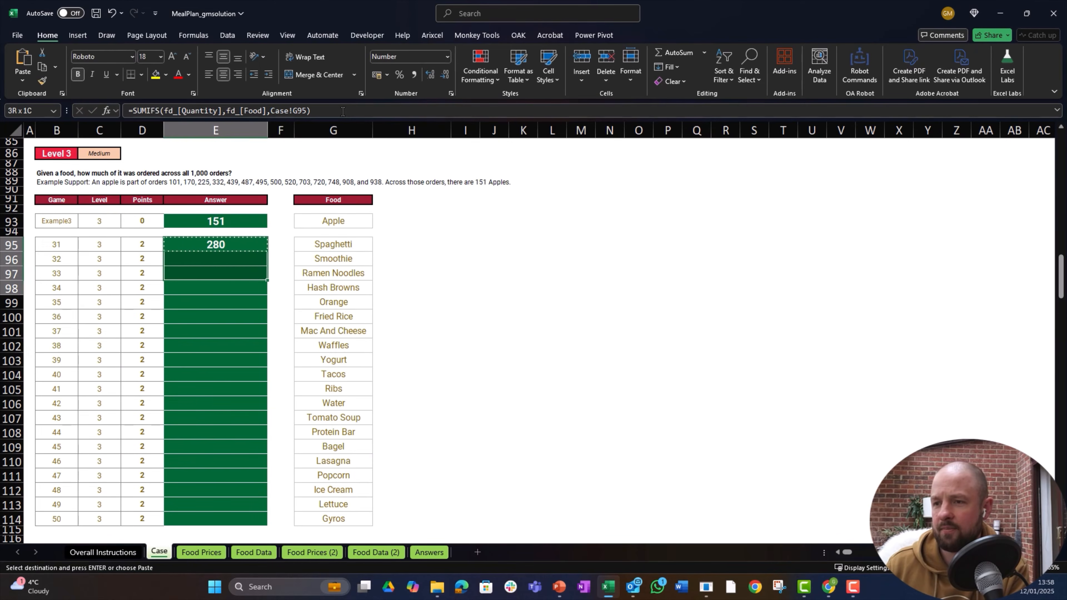
{"action": "key", "text": "ctrl+v"}
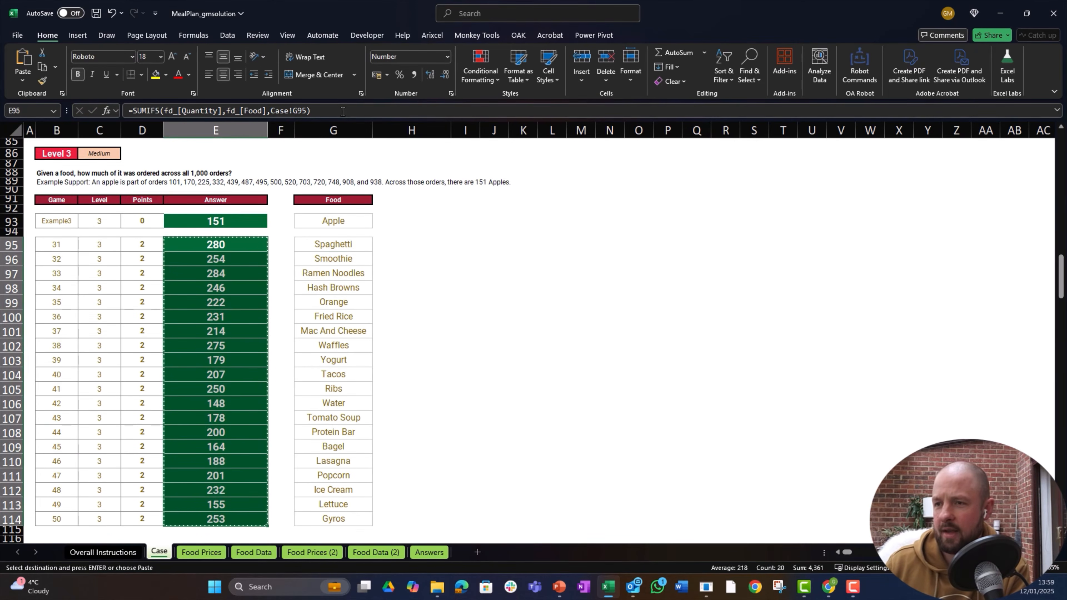
Step: Paste the copied Level 3 results as values only on the Answers sheet, starting at J95
{"action": "key", "text": "ctrl+Page_Down"}
{"action": "key", "text": "ctrl+Page_Down"}
{"action": "key", "text": "ctrl+Page_Down"}
{"action": "key", "text": "ctrl+Page_Down"}
{"action": "key", "text": "ctrl+Page_Down"}
{"action": "key", "text": "Page_Down"}
{"action": "key", "text": "Up"}
{"action": "key", "text": "Up"}
{"action": "key", "text": "Up"}
{"action": "key", "text": "Up"}
{"action": "key", "text": "Up"}
{"action": "key", "text": "Up"}
{"action": "key", "text": "Up"}
{"action": "key", "text": "Up"}
{"action": "key", "text": "Up"}
{"action": "key", "text": "Up"}
{"action": "key", "text": "Up"}
{"action": "key", "text": "Up"}
{"action": "key", "text": "Up"}
{"action": "key", "text": "Up"}
{"action": "key", "text": "Up"}
{"action": "key", "text": "Up"}
{"action": "key", "text": "Up"}
{"action": "key", "text": "Up"}
{"action": "key", "text": "Up"}
{"action": "key", "text": "Up"}
{"action": "key", "text": "Up"}
{"action": "key", "text": "Up"}
{"action": "key", "text": "Up"}
{"action": "key", "text": "Up"}
{"action": "key", "text": "Up"}
{"action": "key", "text": "Up"}
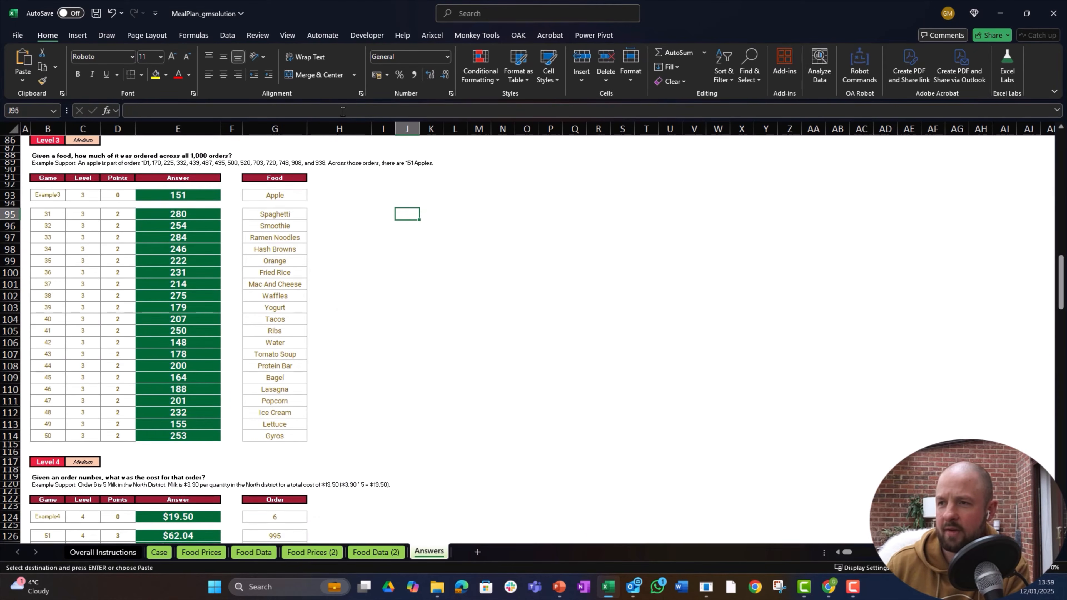
{"action": "key", "text": "ctrl+alt+v"}
{"action": "key", "text": "v"}
{"action": "key", "text": "Return"}
{"action": "key", "text": "Escape"}
Step: Compare the pasted values in column J with the Level 3 answers in column E, row by row
{"action": "key", "text": "Down"}
{"action": "key", "text": "Down"}
{"action": "key", "text": "Down"}
{"action": "key", "text": "Down"}
{"action": "key", "text": "Down"}
{"action": "key", "text": "Down"}
{"action": "key", "text": "Down"}
{"action": "key", "text": "Down"}
{"action": "key", "text": "Down"}
{"action": "key", "text": "Down"}
{"action": "key", "text": "Down"}
{"action": "key", "text": "Down"}
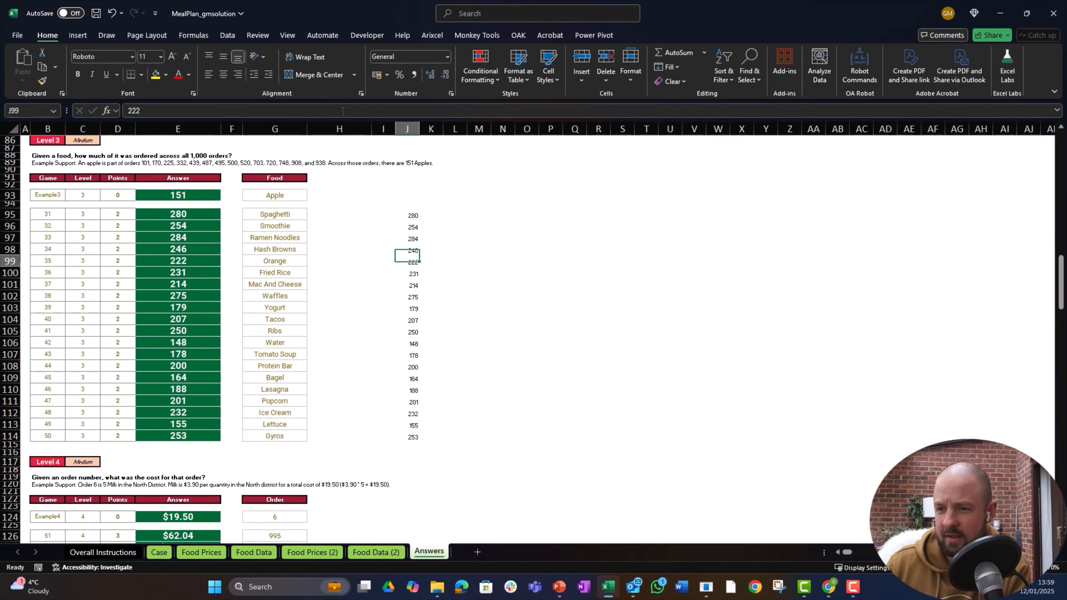
{"action": "key", "text": "Down"}
{"action": "key", "text": "Down"}
{"action": "key", "text": "Down"}
{"action": "key", "text": "Down"}
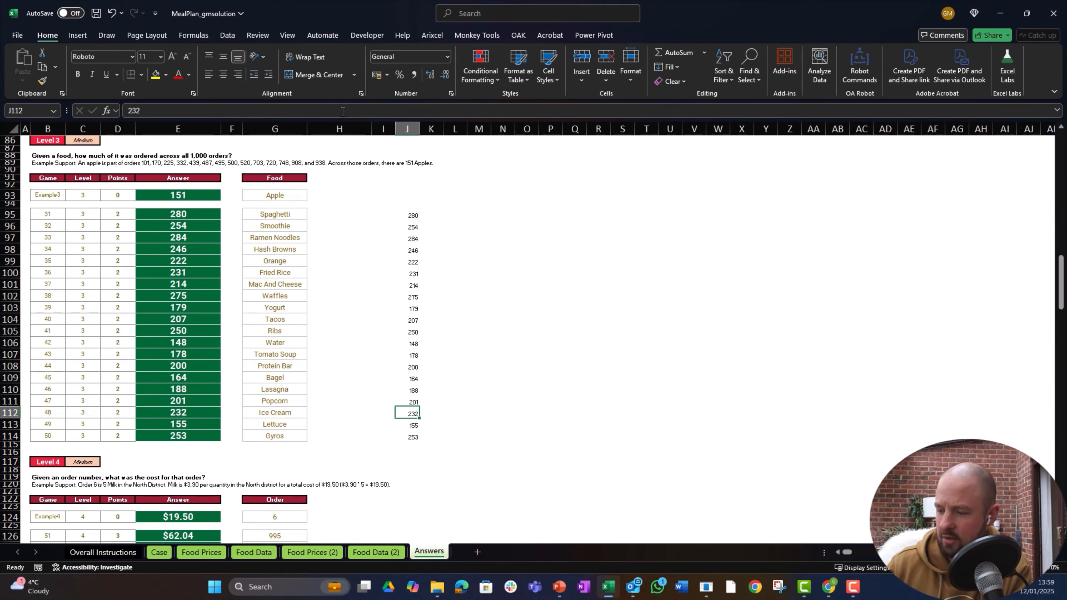
Step: Return to the Case sheet and review the SUMIFS formula in E95 without changing it
{"action": "key", "text": "ctrl+Page_Up"}
{"action": "key", "text": "ctrl+Page_Up"}
{"action": "key", "text": "ctrl+Page_Up"}
{"action": "key", "text": "ctrl+Page_Up"}
{"action": "key", "text": "ctrl+Page_Up"}
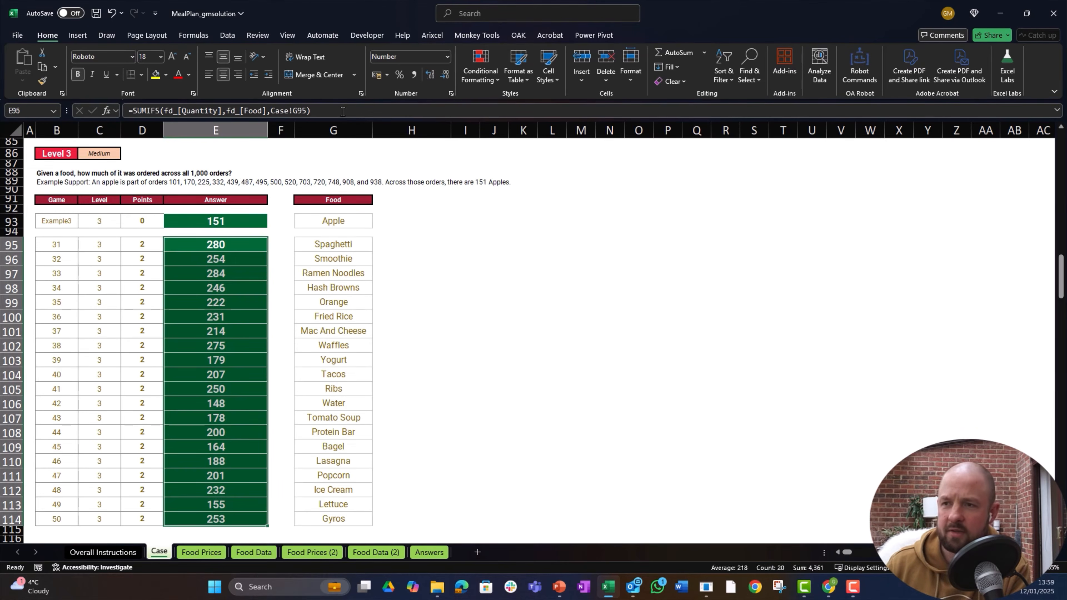
{"action": "key", "text": "F2"}
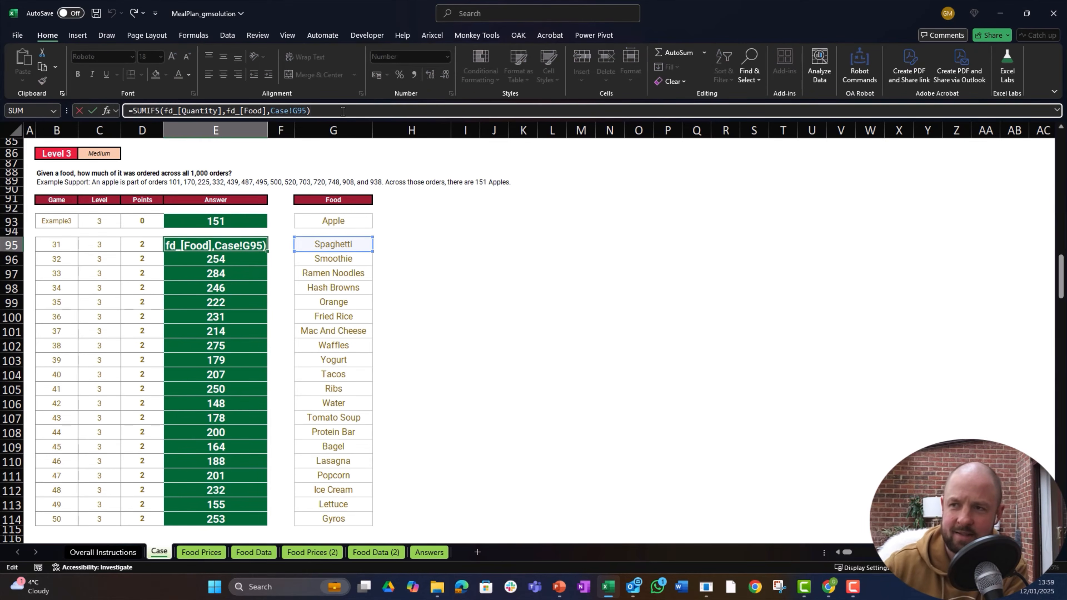
{"action": "key", "text": "Escape"}
{"action": "key", "text": "Right"}
{"action": "key", "text": "Right"}
{"action": "key", "text": "Right"}
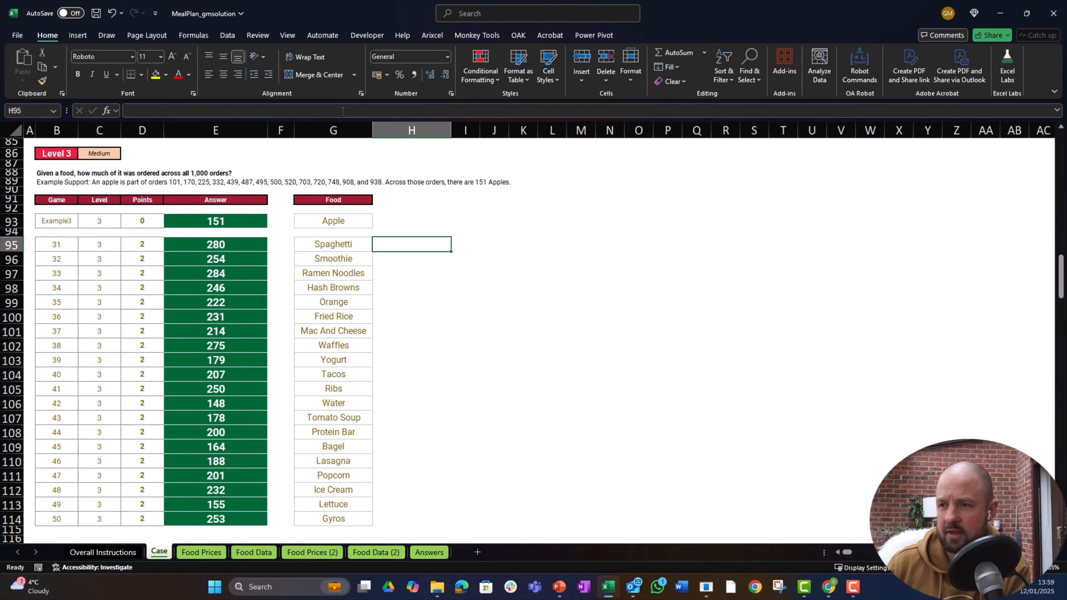
{"action": "key", "text": "Right"}
{"action": "type", "text": "="}
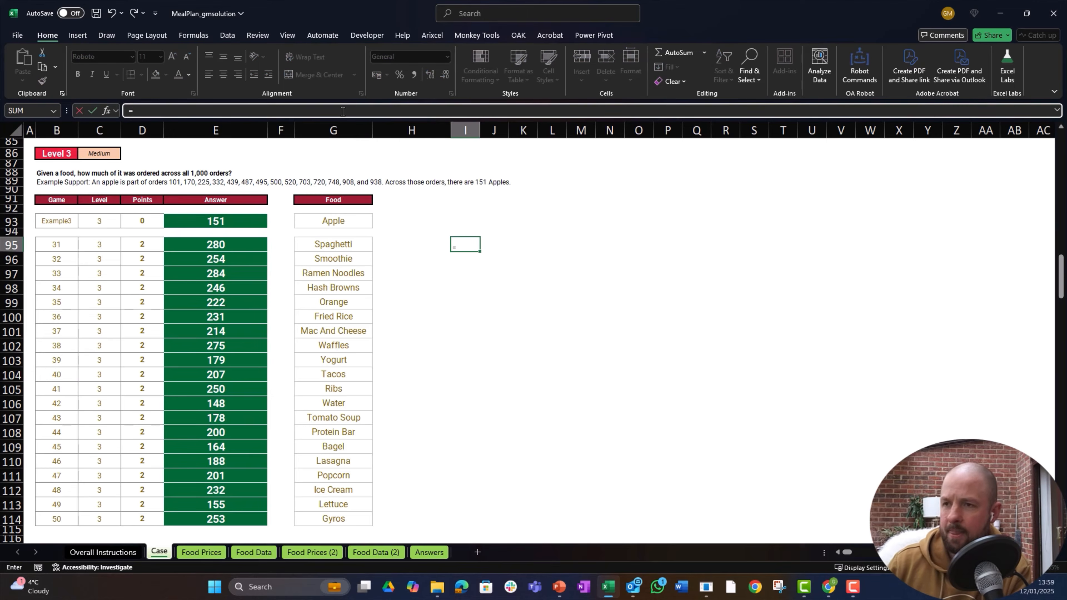
{"action": "type", "text": "sumifs("}
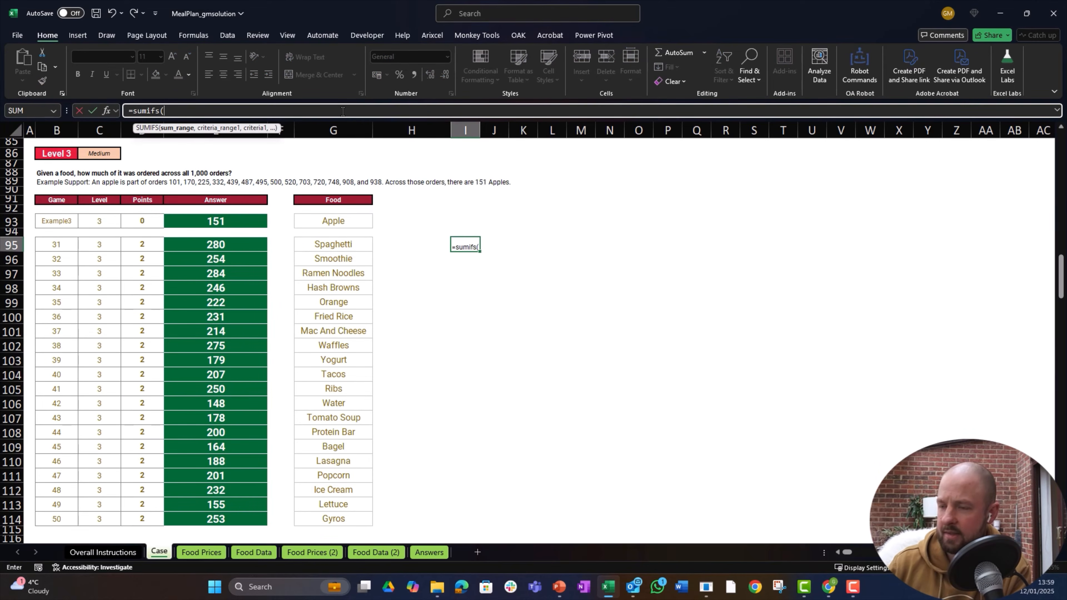
{"action": "key", "text": "ctrl+Page_Down"}
{"action": "key", "text": "Left"}
{"action": "key", "text": "ctrl+Up"}
{"action": "key", "text": "Down"}
{"action": "key", "text": "Down"}
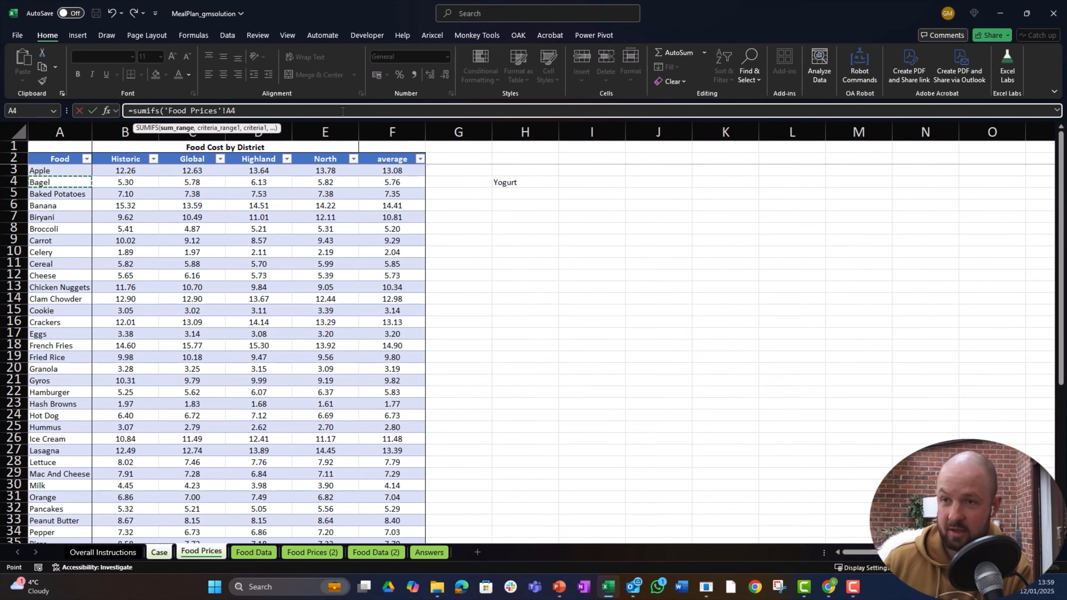
{"action": "key", "text": "ctrl+Up"}
{"action": "key", "text": "ctrl+Down"}
{"action": "key", "text": "ctrl+Up"}
{"action": "key", "text": "ctrl+Up"}
{"action": "key", "text": "Down"}
{"action": "key", "text": "Down"}
{"action": "key", "text": "Up"}
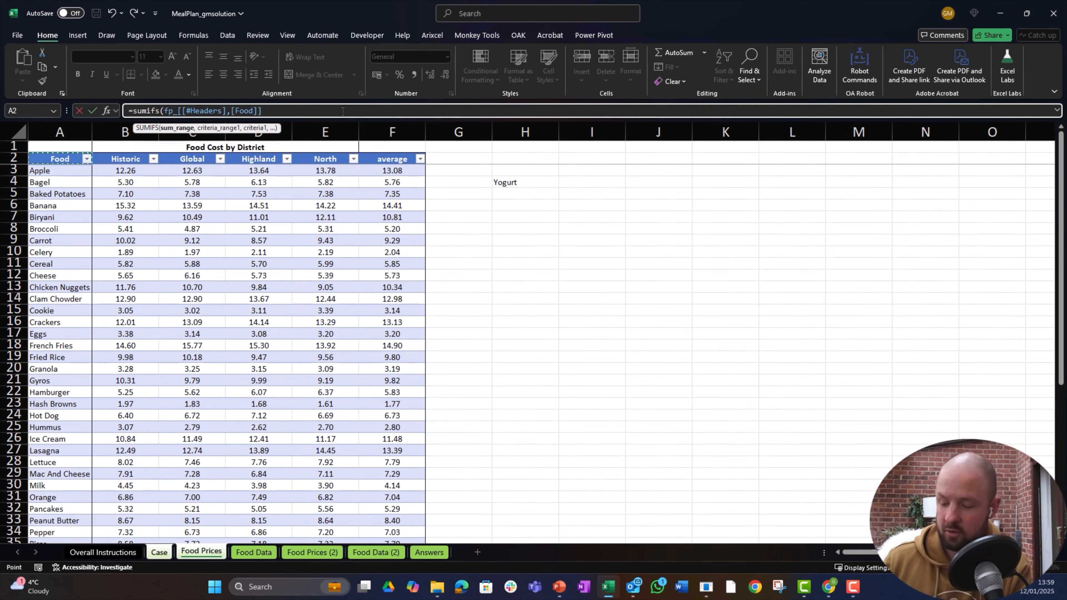
{"action": "key", "text": "Down"}
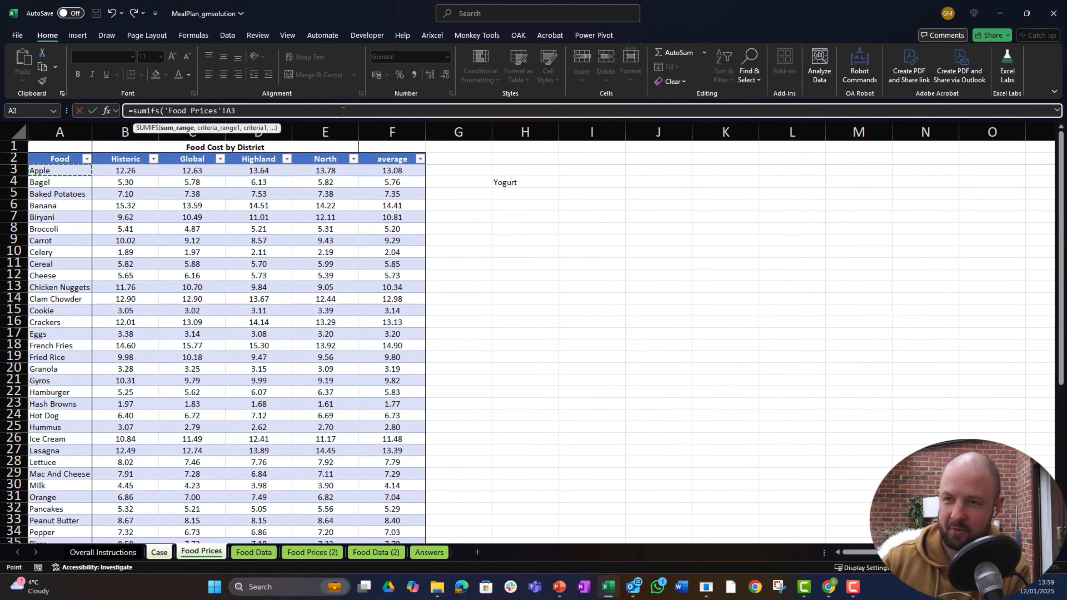
{"action": "key", "text": "ctrl+shift+Down"}
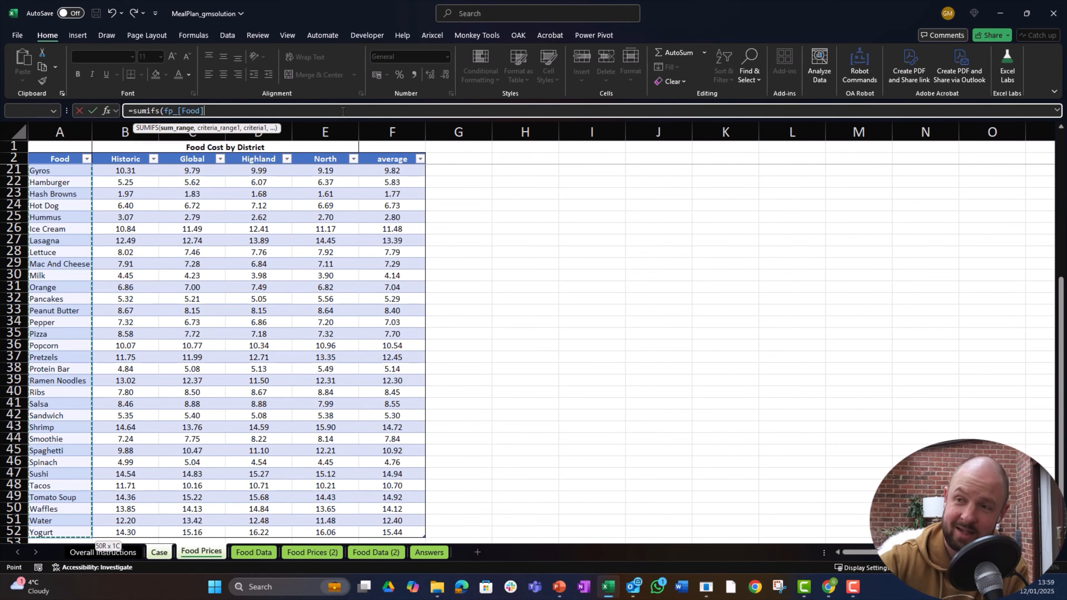
{"action": "key", "text": "Escape"}
{"action": "key", "text": "ctrl+Page_Up"}
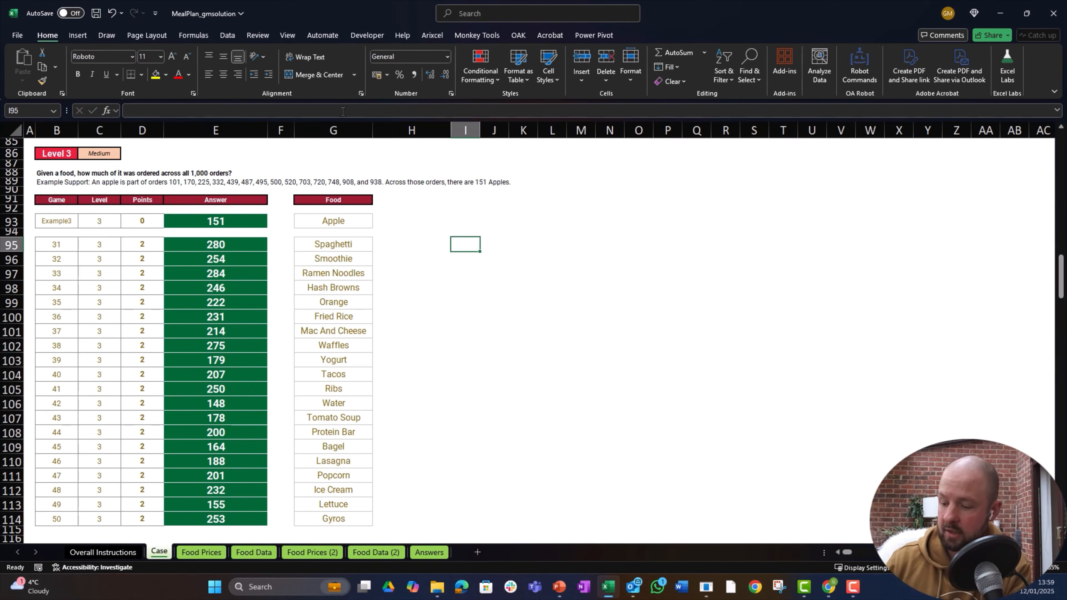
{"action": "type", "text": "=sumifs("}
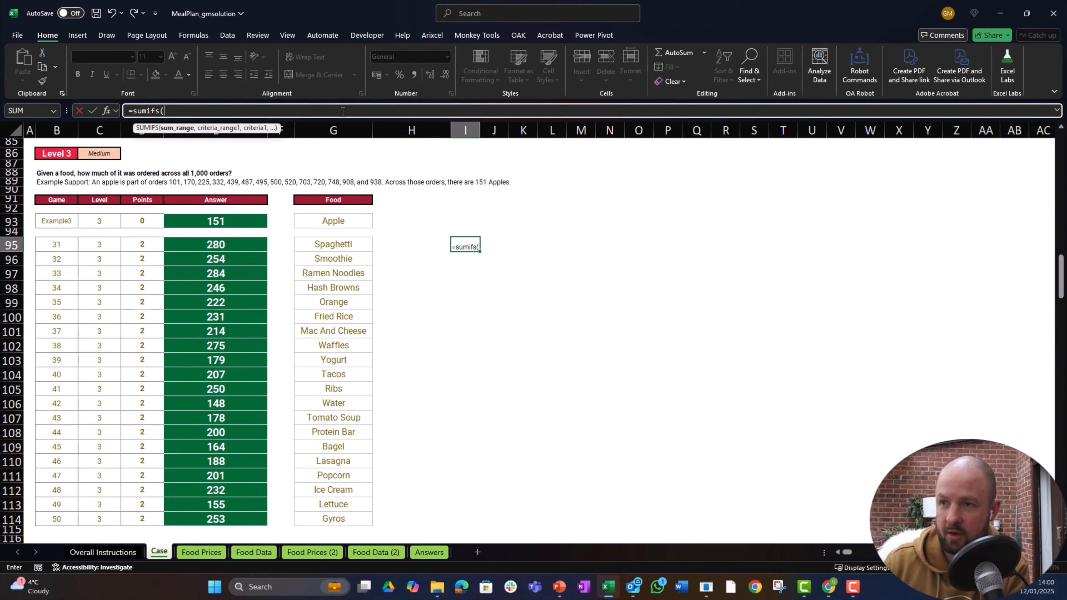
{"action": "type", "text": "f"}
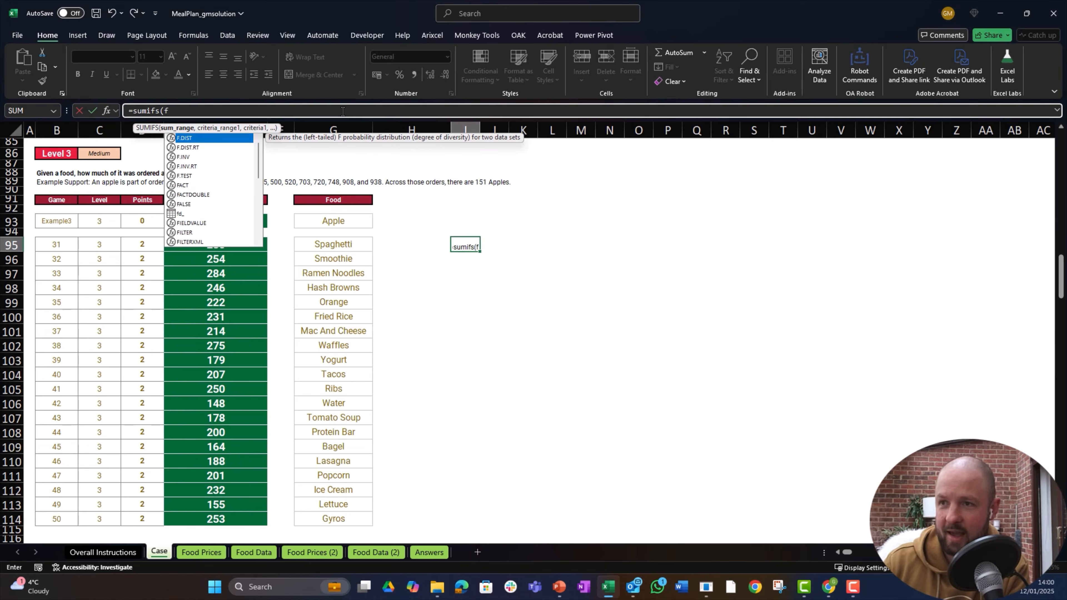
{"action": "type", "text": "p"}
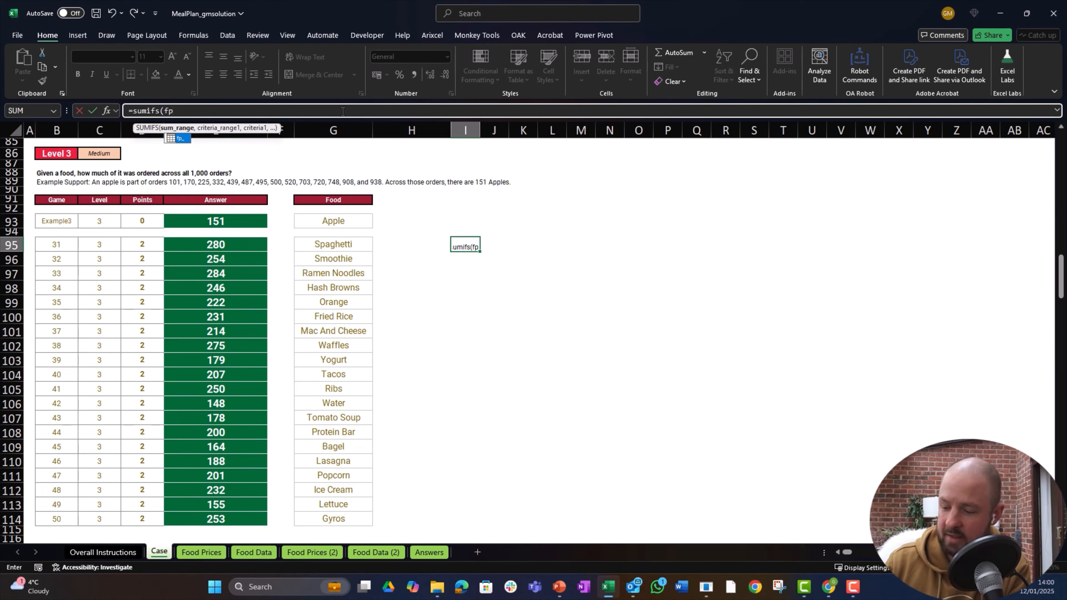
{"action": "key", "text": "BackSpace"}
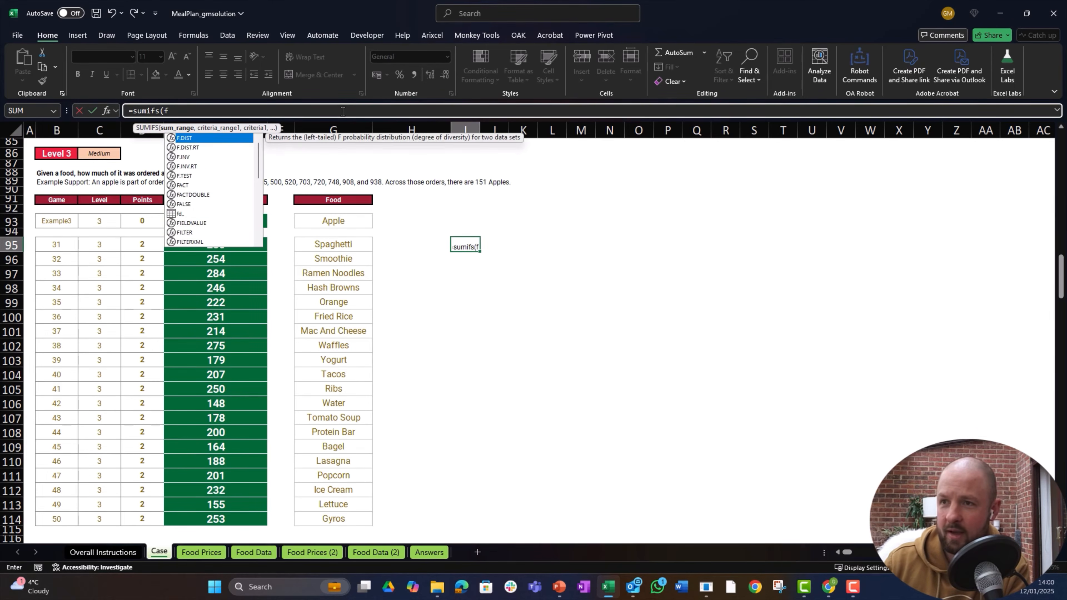
{"action": "type", "text": "d"}
{"action": "key", "text": "Tab"}
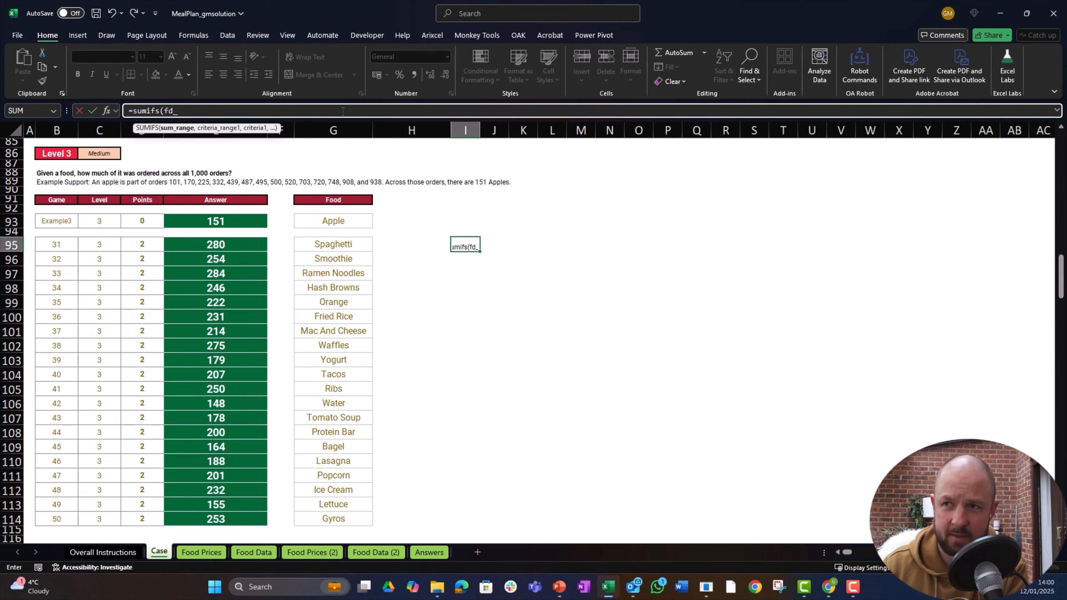
{"action": "type", "text": "["}
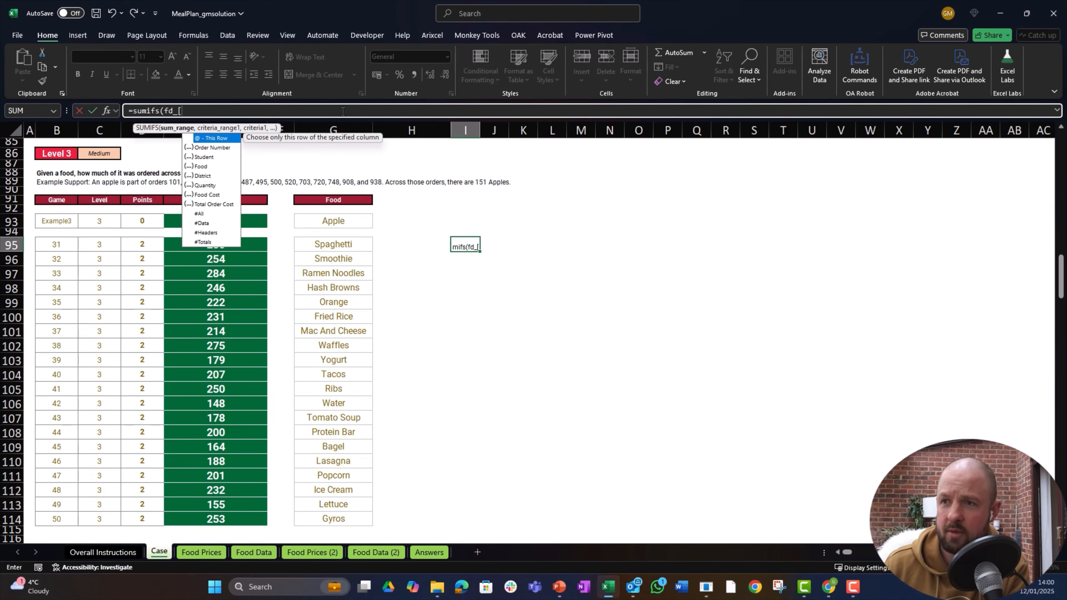
{"action": "key", "text": "Down"}
{"action": "key", "text": "Down"}
{"action": "key", "text": "Down"}
{"action": "key", "text": "Down"}
{"action": "key", "text": "Down"}
{"action": "key", "text": "Up"}
{"action": "key", "text": "Up"}
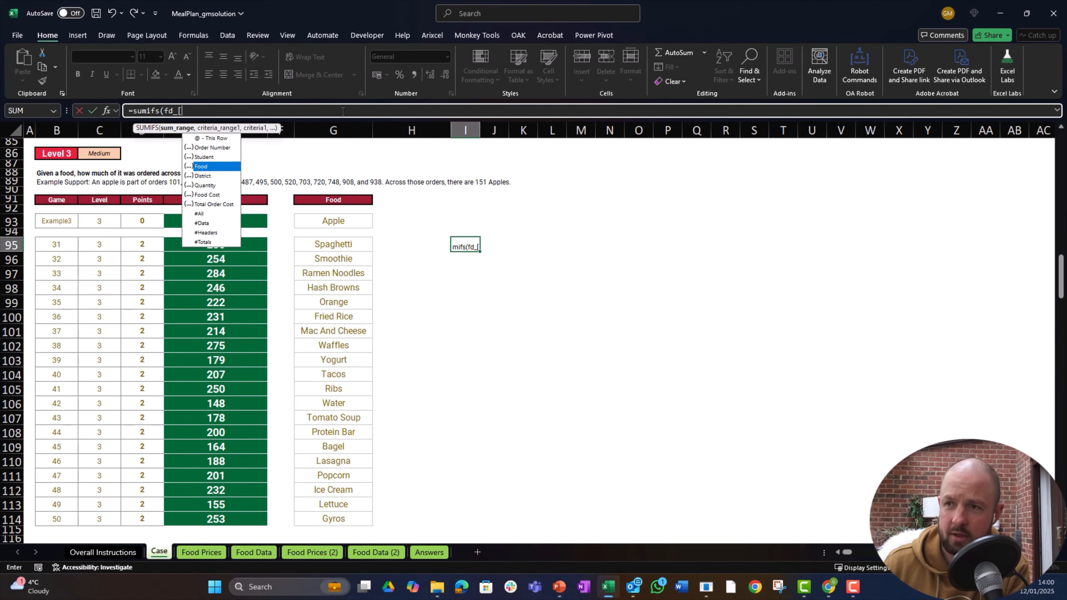
{"action": "key", "text": "Escape"}
{"action": "key", "text": "Escape"}
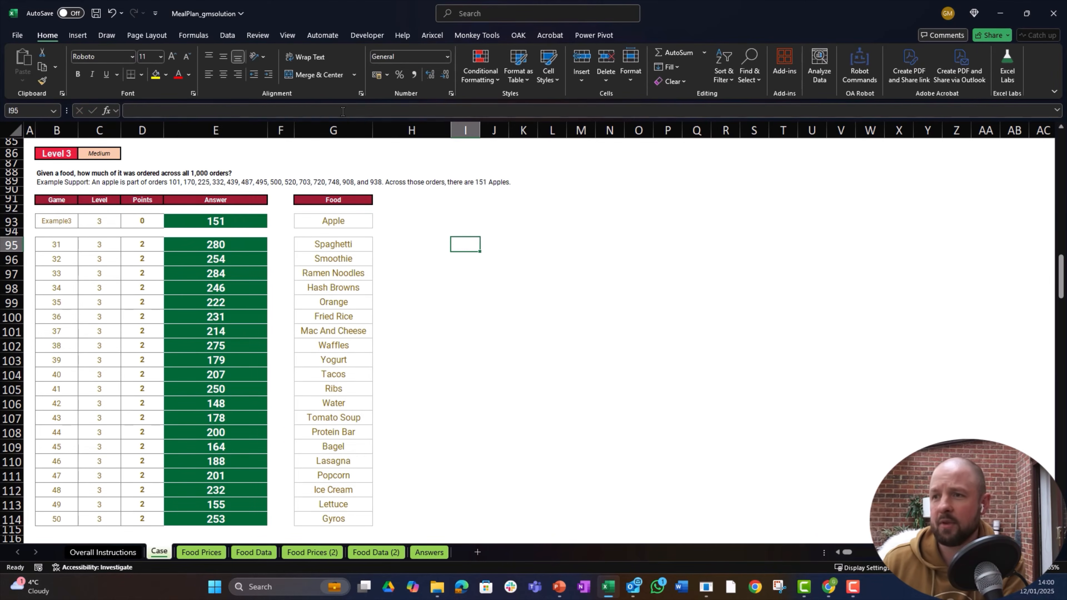
Step: Go to the first Level 4 answer cell, E126, and read the question about order cost
{"action": "key", "text": "Left"}
{"action": "key", "text": "Left"}
{"action": "key", "text": "Left"}
{"action": "key", "text": "Left"}
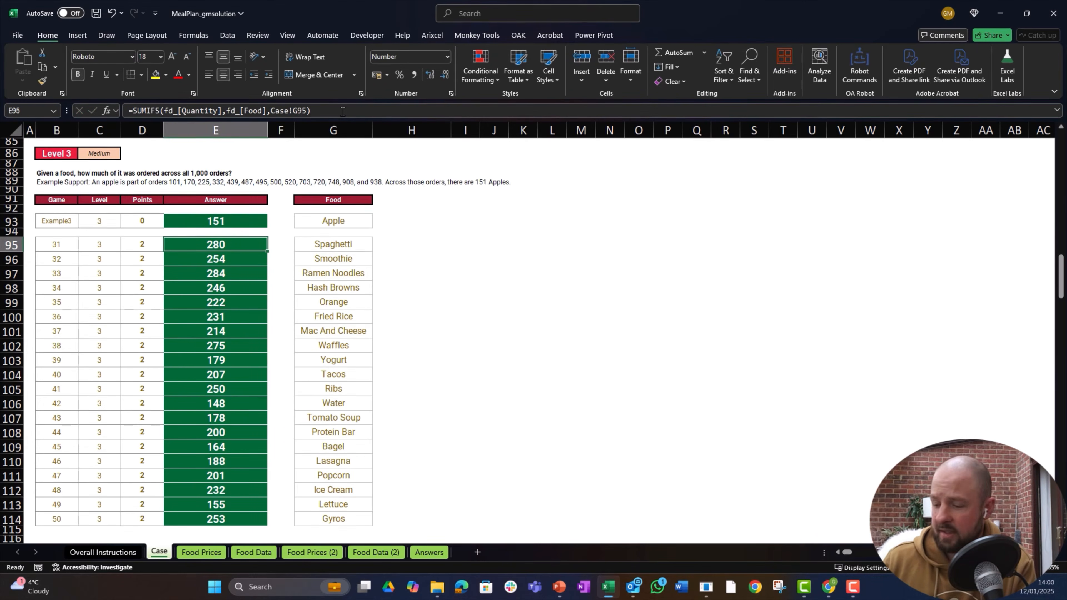
{"action": "key", "text": "Page_Down"}
{"action": "key", "text": "Up"}
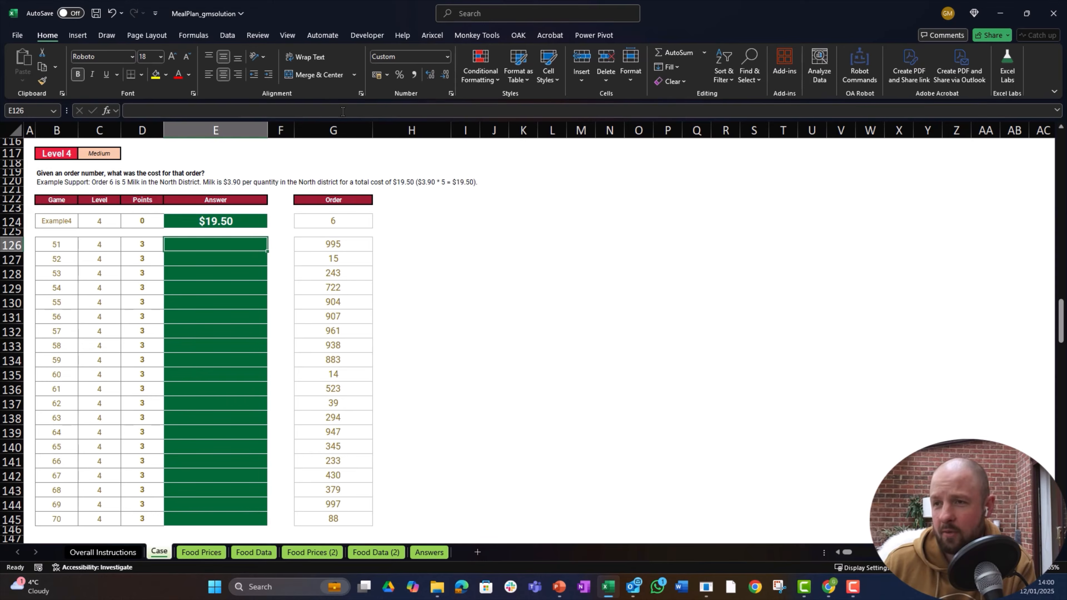
Step: Examine the Food Data table's order, Quantity, Food Cost and Total Order Cost columns, and return to Level 4 on the Case sheet
{"action": "key", "text": "ctrl+Page_Down"}
{"action": "key", "text": "ctrl+Page_Down"}
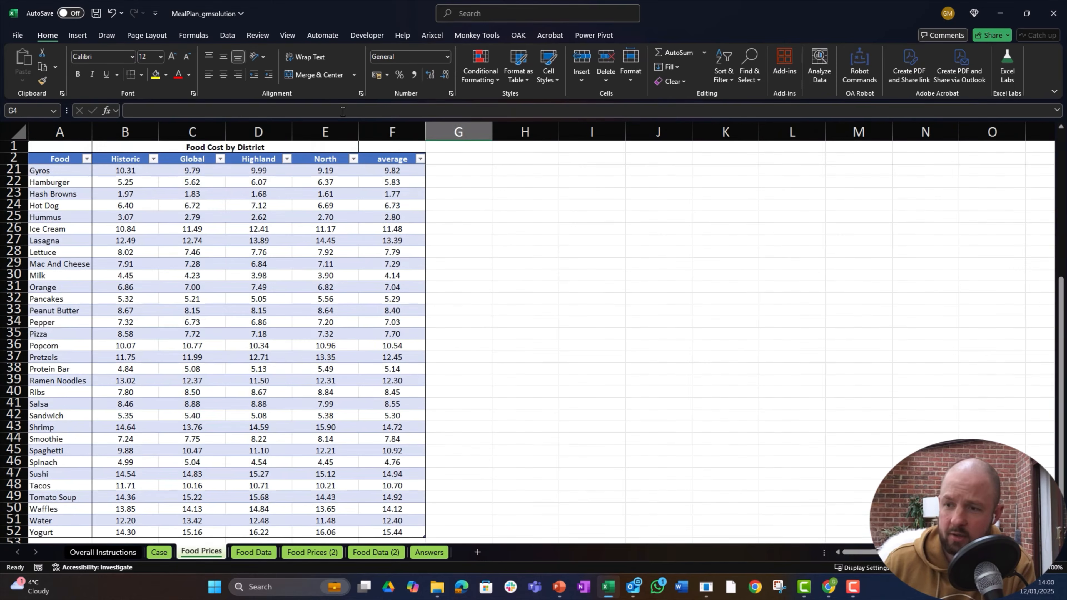
{"action": "key", "text": "ctrl+Up"}
{"action": "key", "text": "Down"}
{"action": "key", "text": "Left"}
{"action": "key", "text": "ctrl+Left"}
{"action": "key", "text": "Down"}
{"action": "key", "text": "Down"}
{"action": "key", "text": "Down"}
{"action": "key", "text": "Down"}
{"action": "key", "text": "Down"}
{"action": "key", "text": "ctrl+Down"}
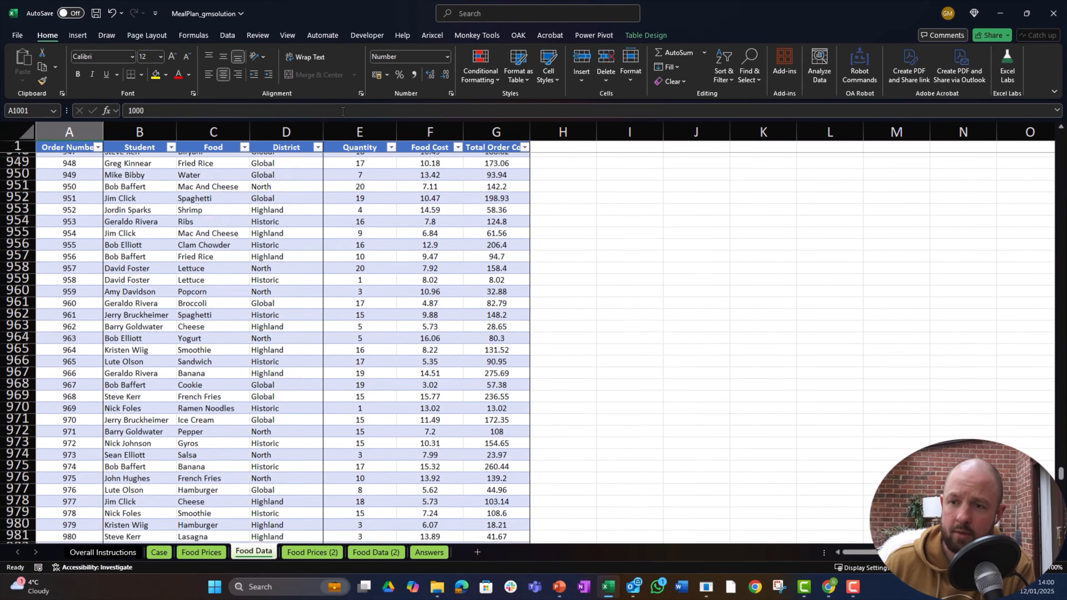
{"action": "key", "text": "ctrl+Up"}
{"action": "key", "text": "Right"}
{"action": "key", "text": "Right"}
{"action": "key", "text": "Right"}
{"action": "key", "text": "Right"}
{"action": "key", "text": "Right"}
{"action": "key", "text": "Right"}
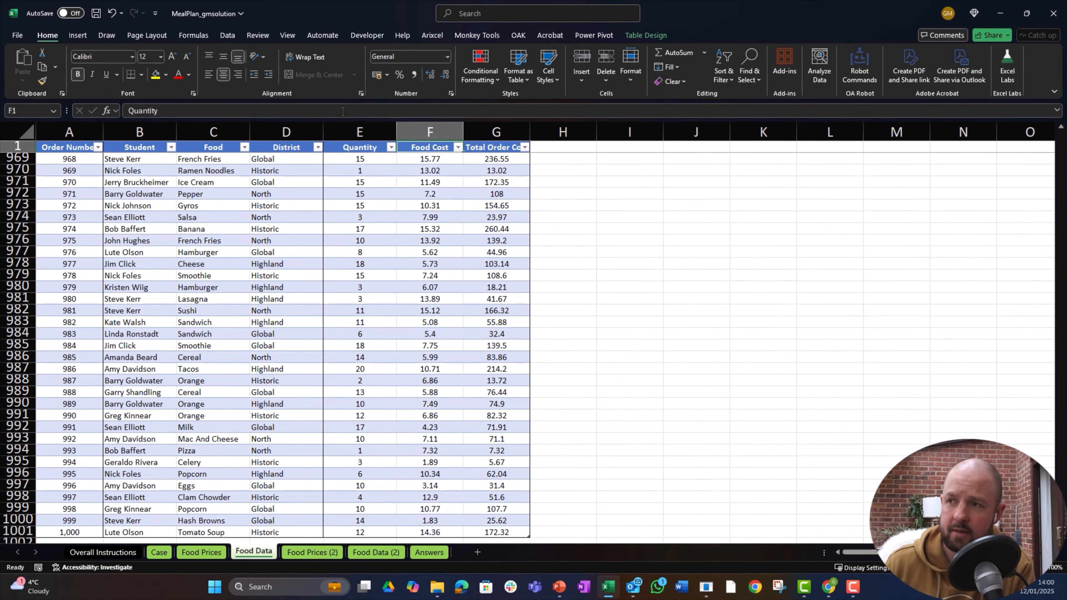
{"action": "key", "text": "Down"}
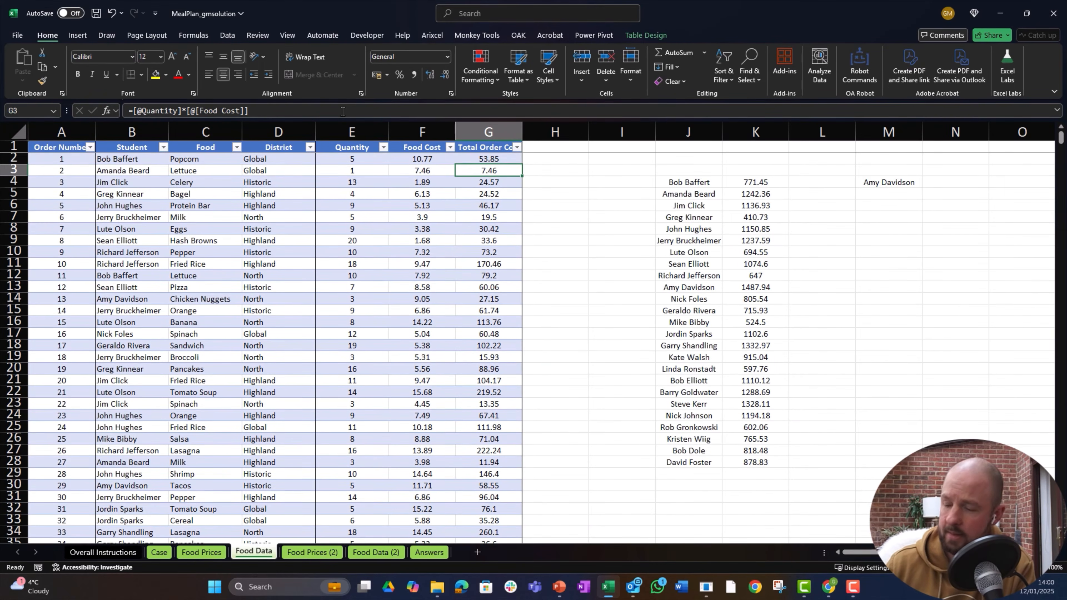
{"action": "key", "text": "ctrl+Page_Up"}
{"action": "key", "text": "ctrl+Page_Up"}
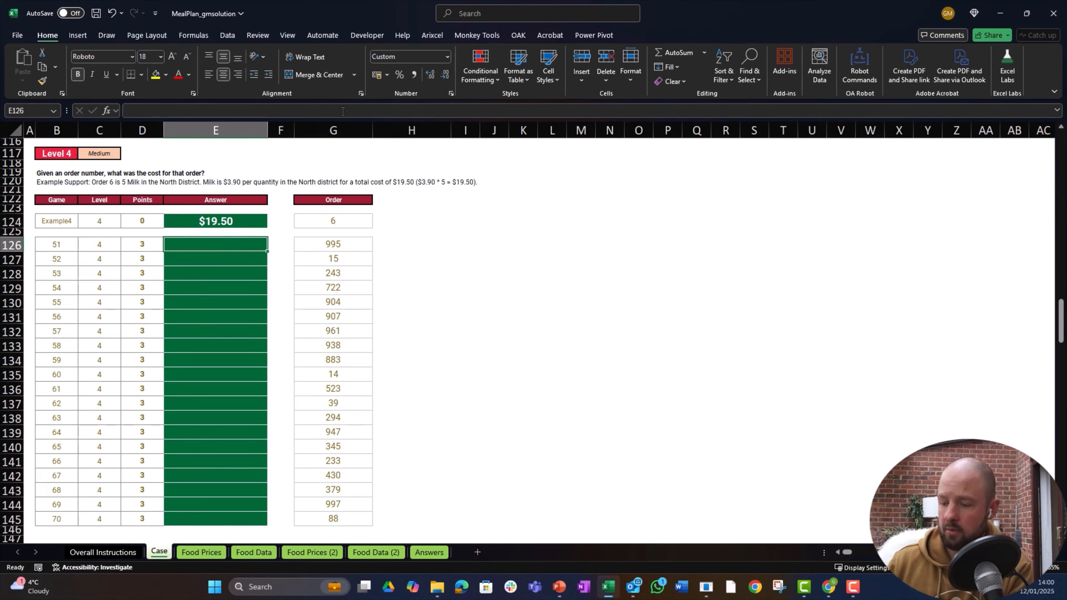
Step: Start an XLOOKUP formula in E126 that searches for the order in G126 within fd_[Order Number]
{"action": "type", "text": "=z"}
{"action": "key", "text": "BackSpace"}
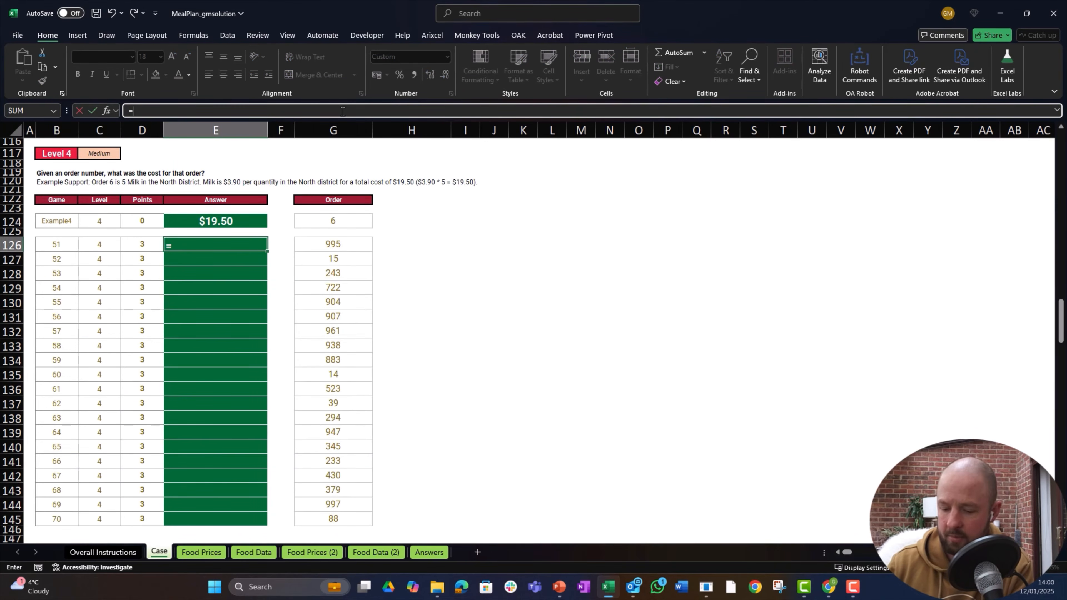
{"action": "type", "text": "xl"}
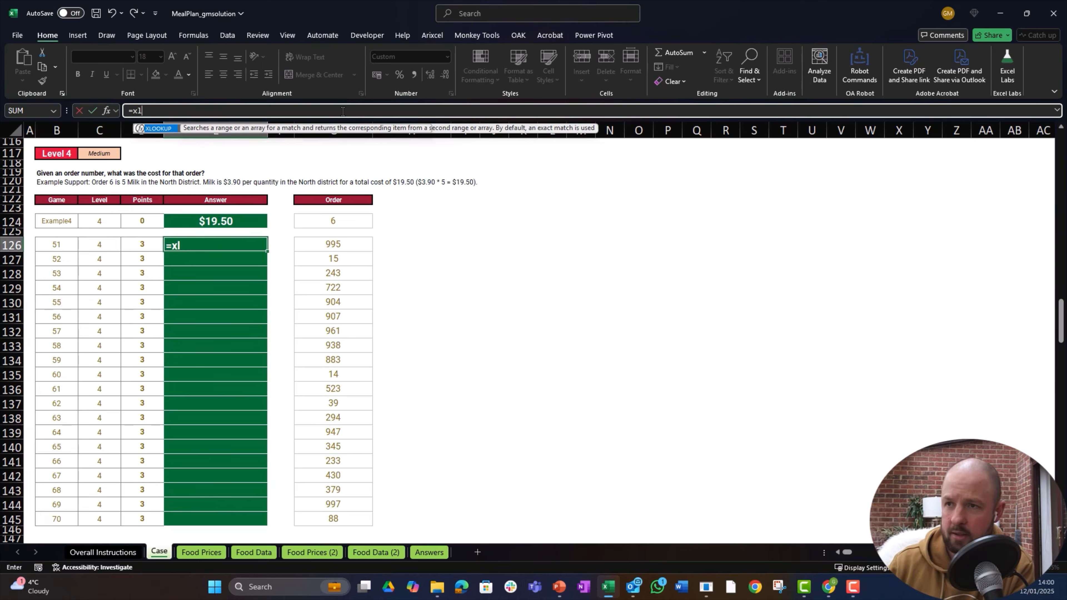
{"action": "key", "text": "Tab"}
{"action": "key", "text": "Right"}
{"action": "key", "text": "Right"}
{"action": "type", "text": ","}
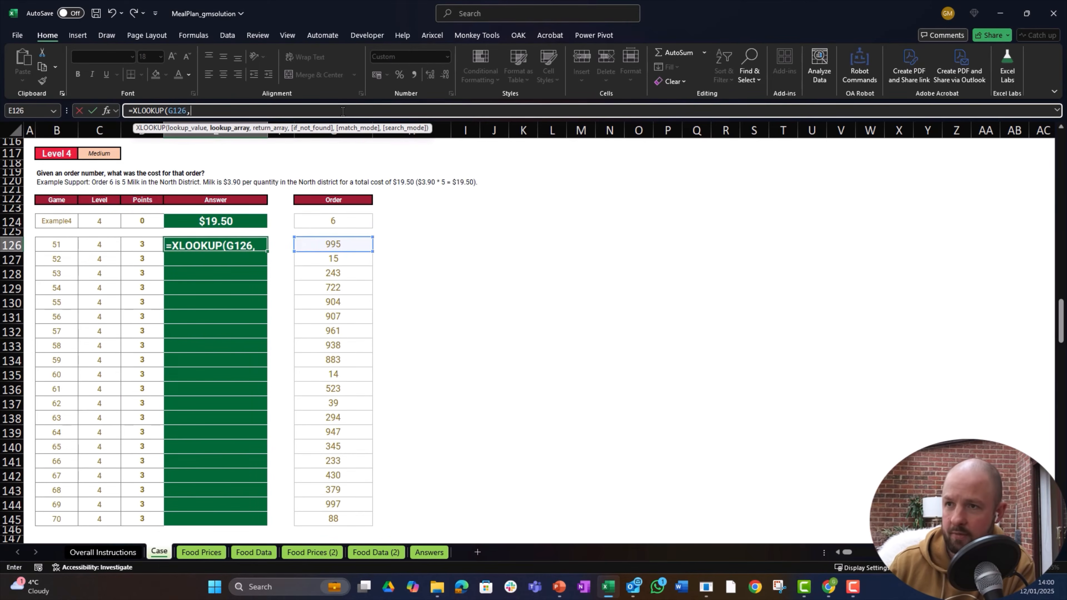
{"action": "key", "text": "ctrl+Page_Down"}
{"action": "key", "text": "ctrl+Page_Down"}
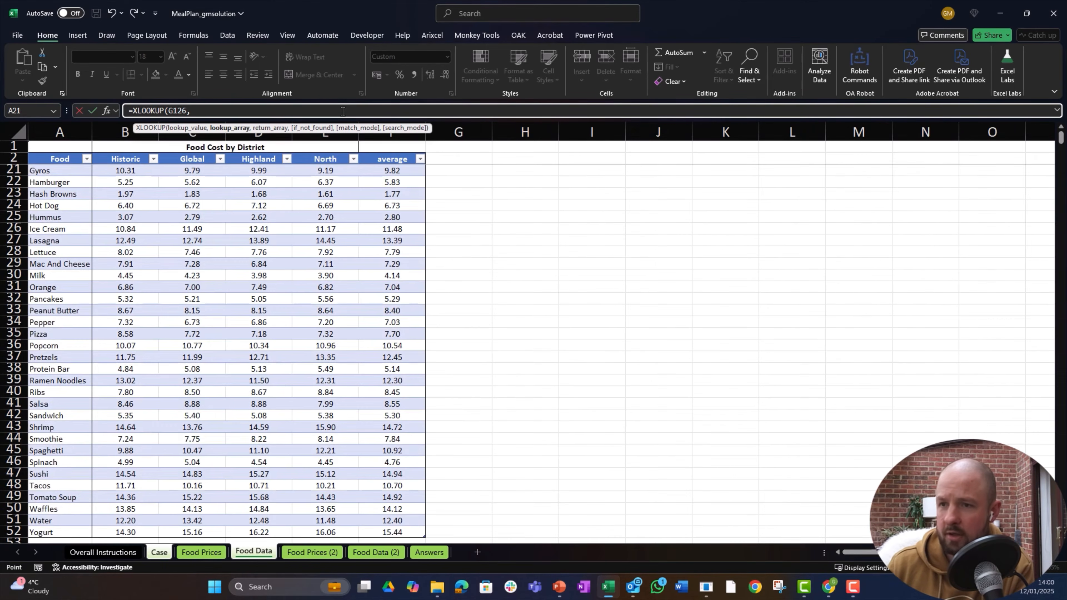
{"action": "key", "text": "Down"}
{"action": "key", "text": "ctrl+shift+Down"}
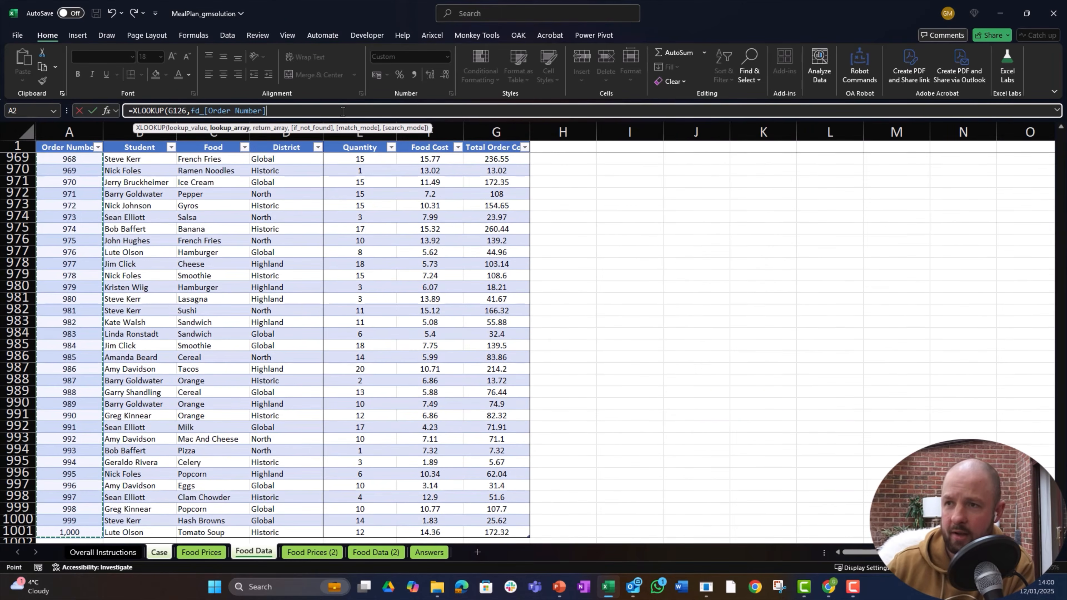
Step: Use fd_[Total Order Cost] as the XLOOKUP's return array and enter the formula in E126
{"action": "type", "text": ","}
{"action": "key", "text": "ctrl+Right"}
{"action": "key", "text": "Up"}
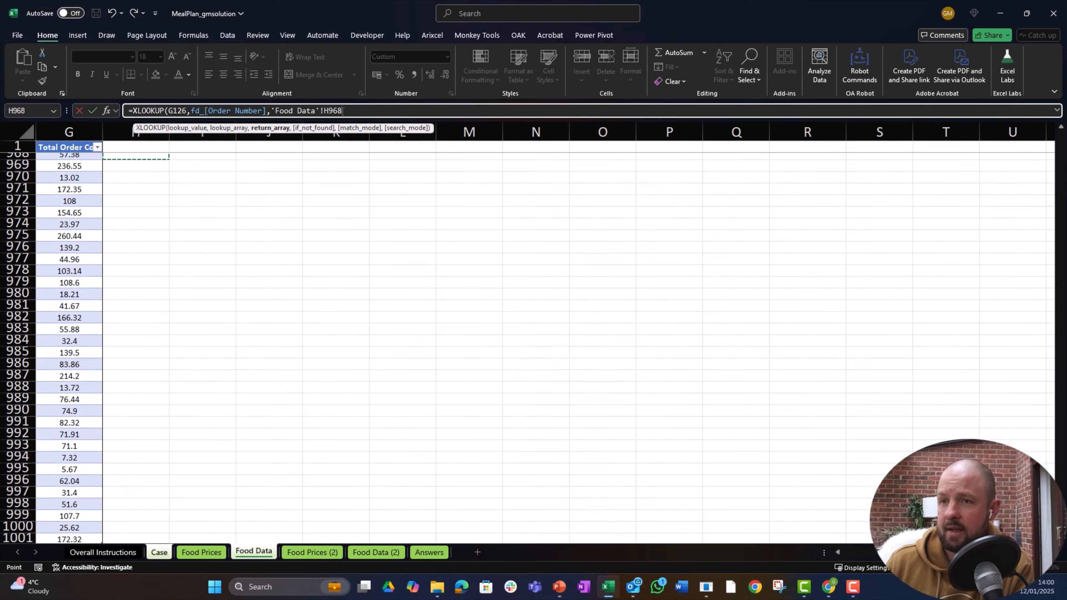
{"action": "key", "text": "ctrl+Up"}
{"action": "key", "text": "Down"}
{"action": "key", "text": "ctrl+shift+Down"}
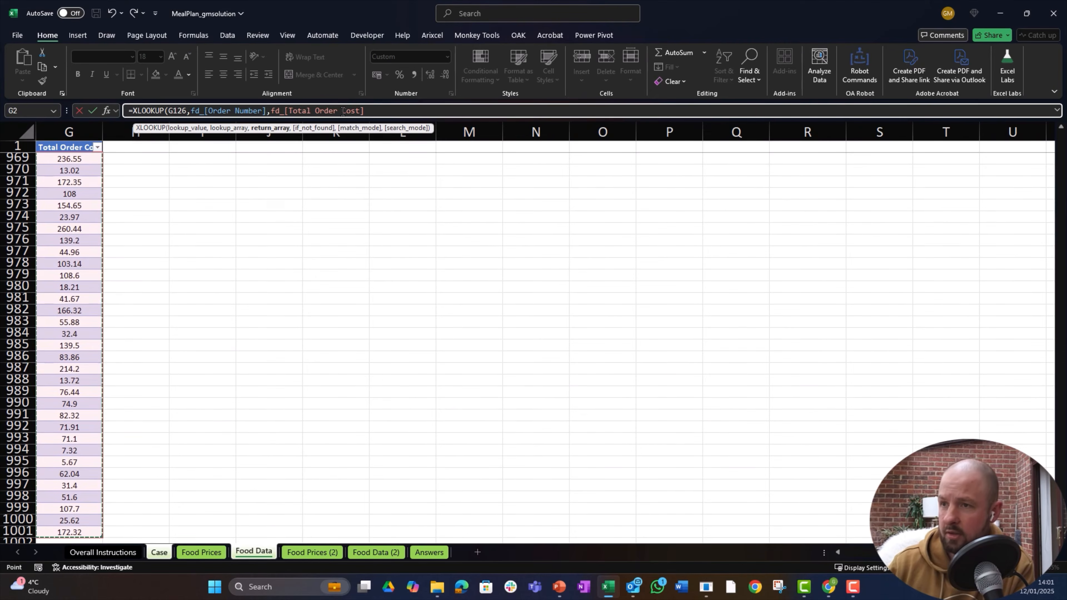
{"action": "key", "text": "Return"}
{"action": "key", "text": "ctrl+c"}
{"action": "key", "text": "shift+Down"}
{"action": "key", "text": "shift+Down"}
{"action": "key", "text": "shift+Down"}
{"action": "key", "text": "shift+Down"}
{"action": "key", "text": "shift+Down"}
{"action": "key", "text": "shift+Down"}
{"action": "key", "text": "shift+Down"}
{"action": "key", "text": "shift+Down"}
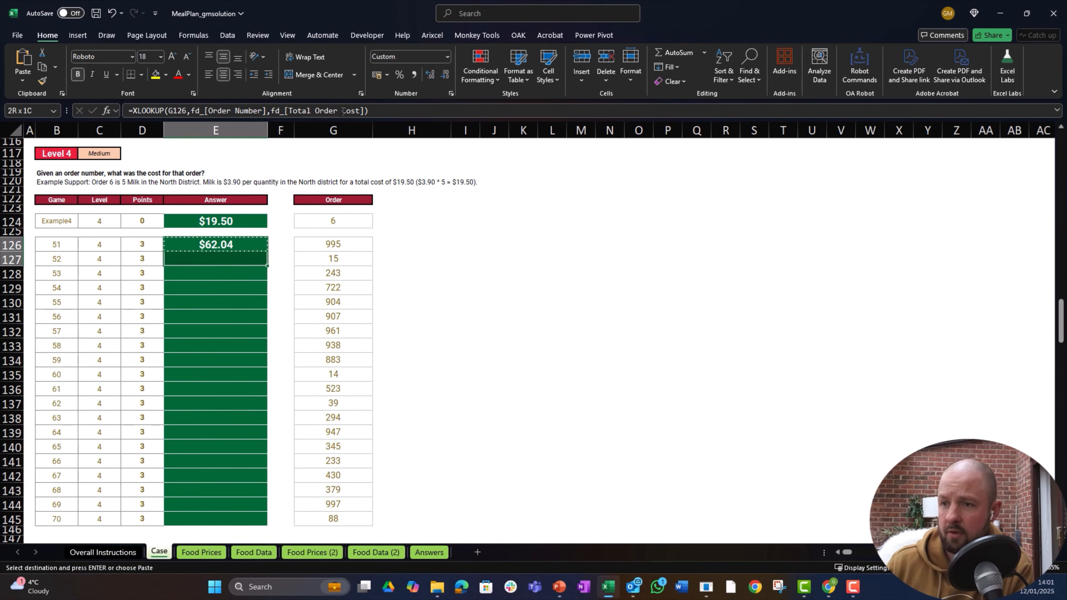
{"action": "key", "text": "shift+Down"}
{"action": "key", "text": "shift+Down"}
{"action": "key", "text": "shift+Down"}
{"action": "key", "text": "shift+Down"}
{"action": "key", "text": "shift+Down"}
{"action": "key", "text": "shift+Down"}
{"action": "key", "text": "shift+Down"}
{"action": "key", "text": "shift+Down"}
{"action": "key", "text": "shift+Down"}
{"action": "key", "text": "shift+Down"}
{"action": "key", "text": "Up"}
{"action": "key", "text": "Up"}
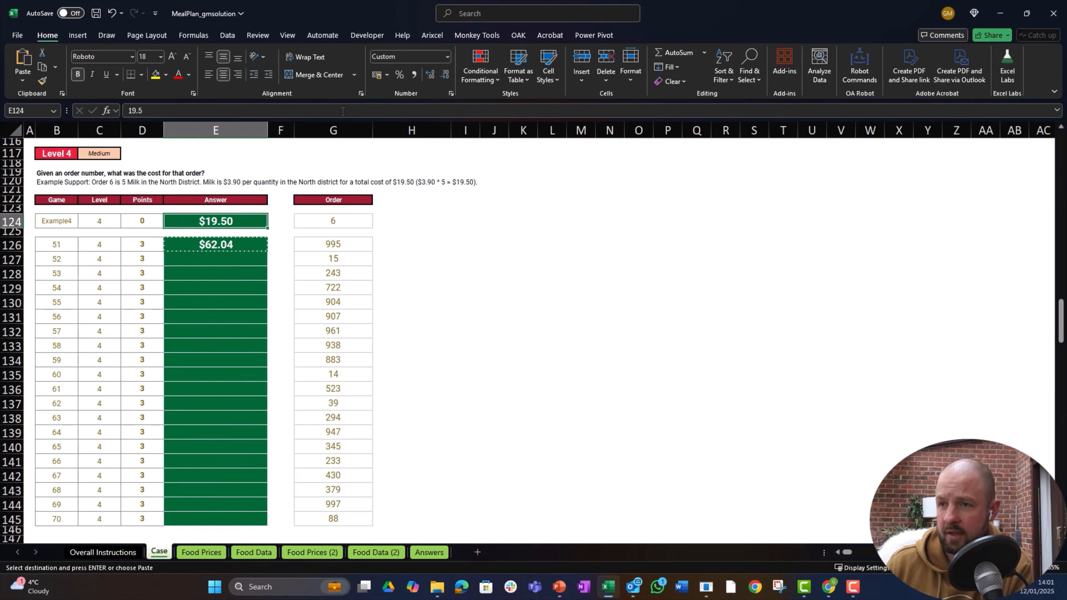
{"action": "key", "text": "Left"}
{"action": "key", "text": "Right"}
{"action": "key", "text": "Right"}
{"action": "key", "text": "Left"}
{"action": "key", "text": "Left"}
{"action": "key", "text": "Right"}
{"action": "key", "text": "Left"}
{"action": "key", "text": "Right"}
{"action": "key", "text": "Down"}
{"action": "key", "text": "Down"}
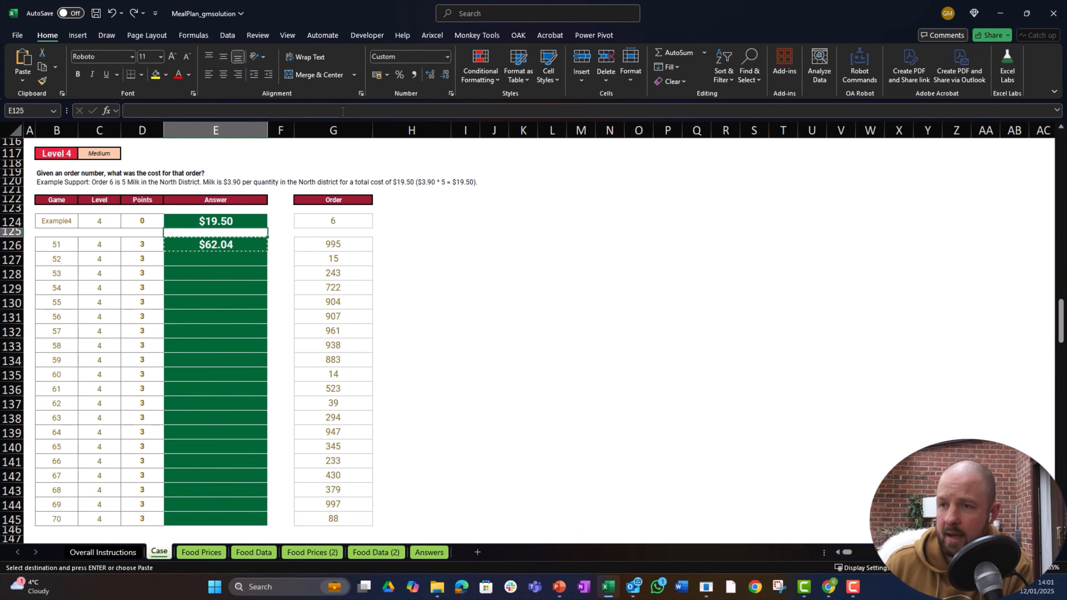
{"action": "key", "text": "Up"}
{"action": "key", "text": "Up"}
{"action": "key", "text": "Down"}
{"action": "key", "text": "Down"}
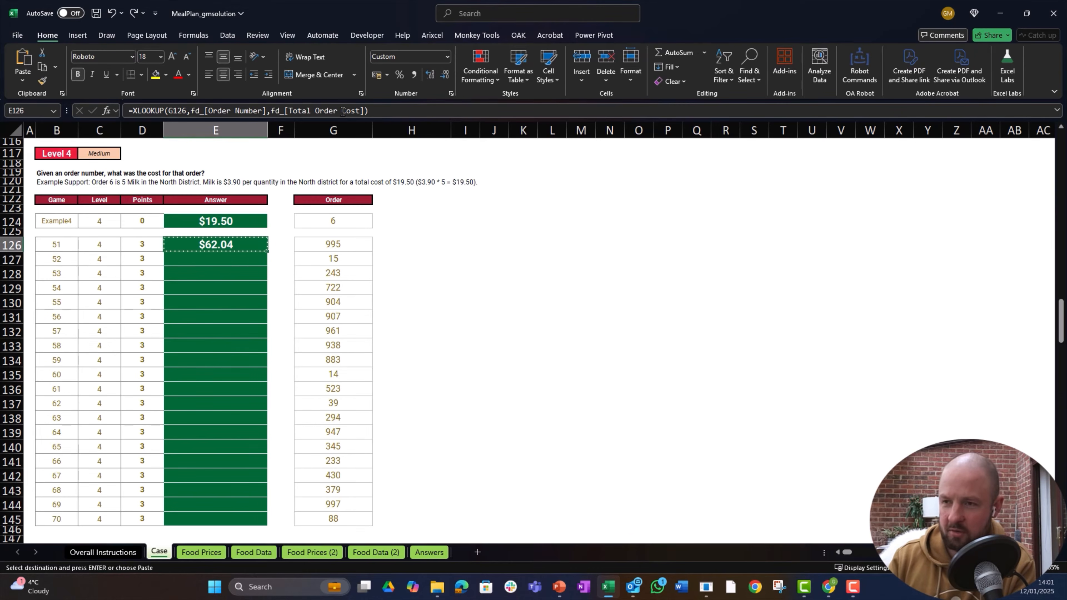
Step: Examine the Order Number column on the Food Data sheet from its first to its last row, and return to E126 on the Case sheet
{"action": "key", "text": "ctrl+Page_Down"}
{"action": "key", "text": "Left"}
{"action": "key", "text": "ctrl+Page_Down"}
{"action": "key", "text": "Left"}
{"action": "key", "text": "ctrl+Left"}
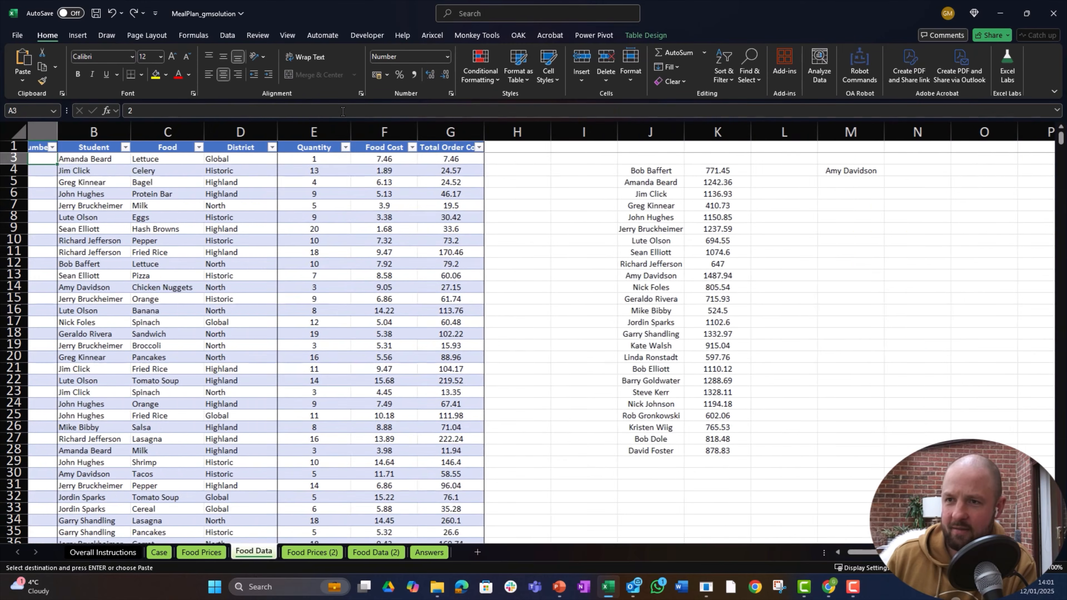
{"action": "key", "text": "ctrl+Up"}
{"action": "key", "text": "Down"}
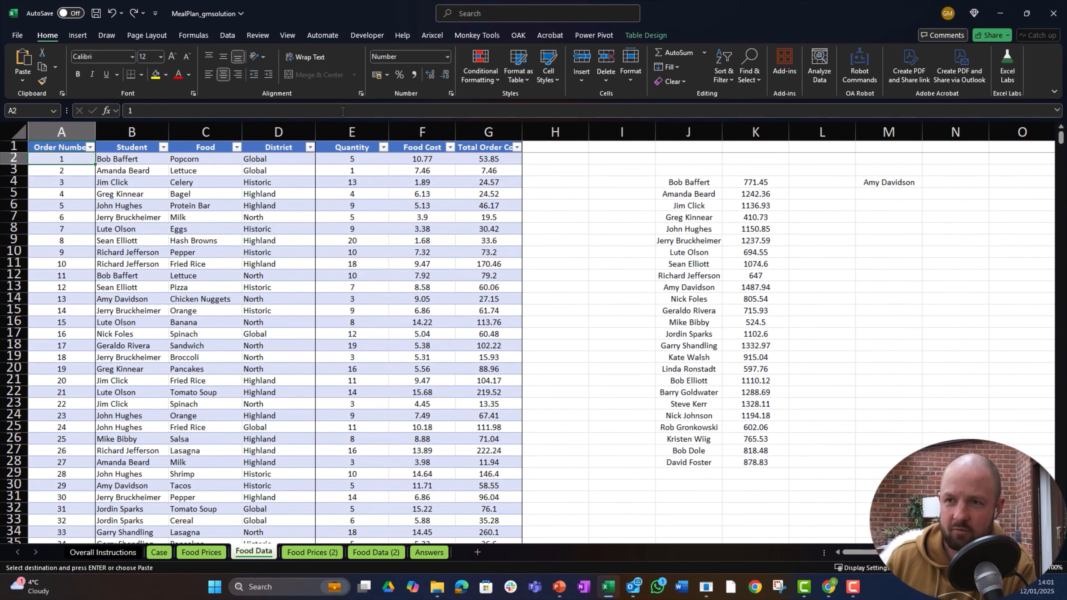
{"action": "key", "text": "ctrl+Down"}
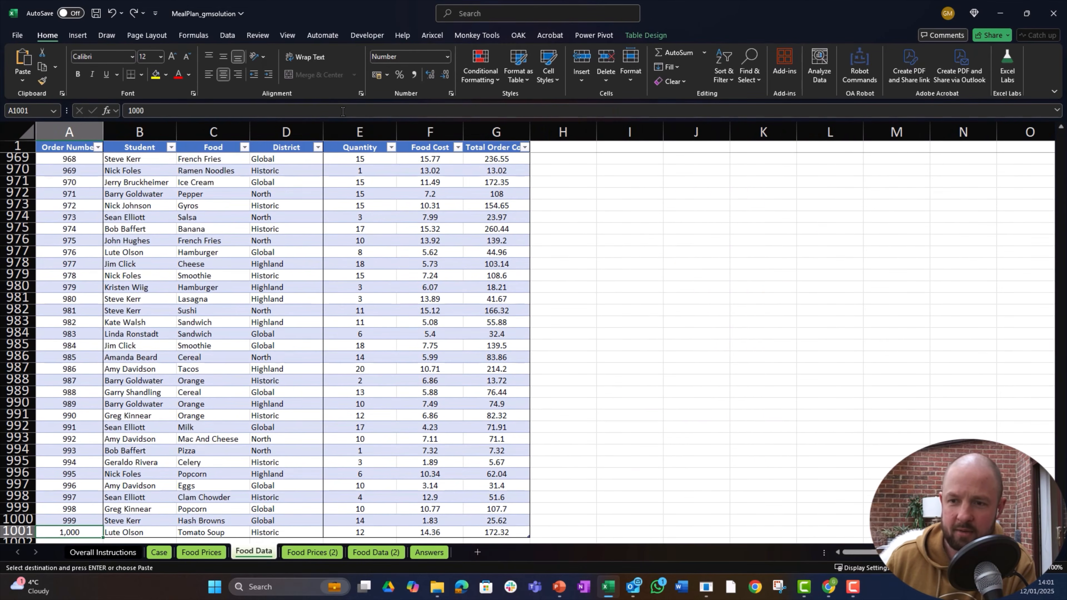
{"action": "key", "text": "ctrl+Up"}
{"action": "key", "text": "Down"}
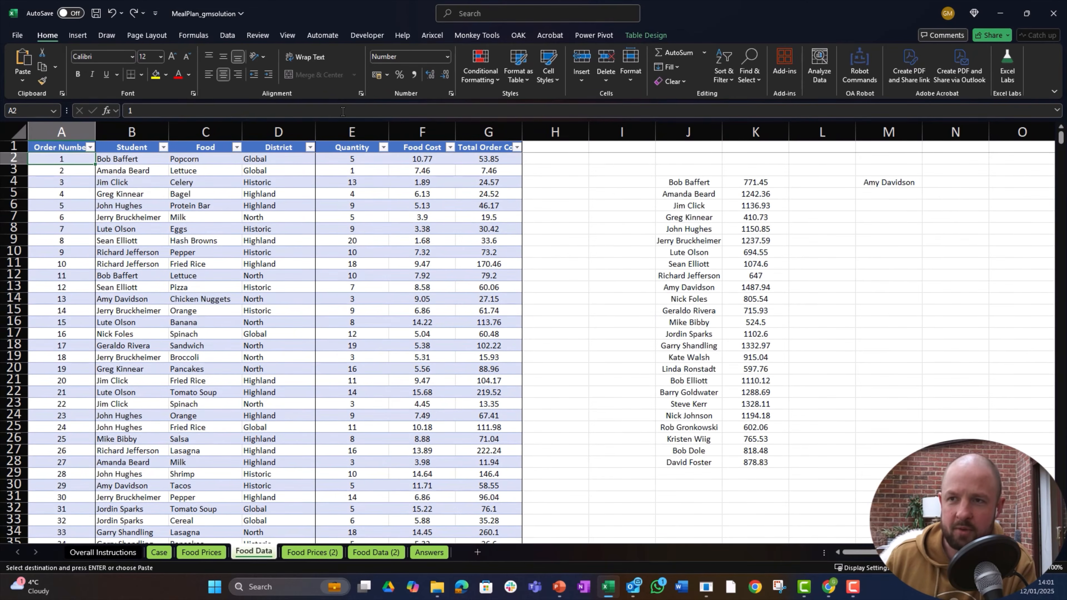
{"action": "key", "text": "ctrl+Page_Up"}
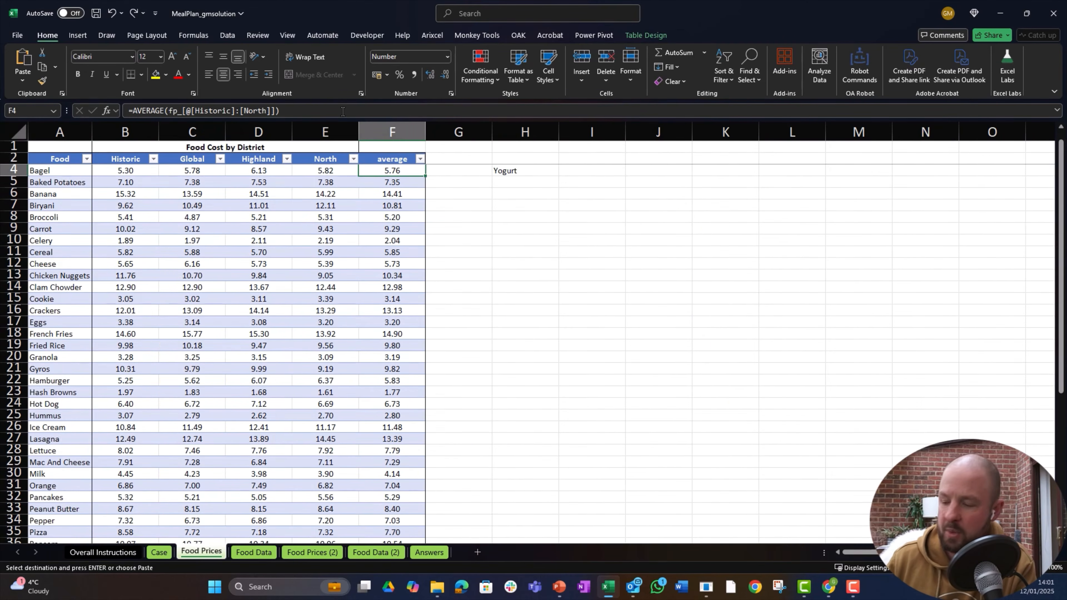
{"action": "key", "text": "ctrl+Page_Up"}
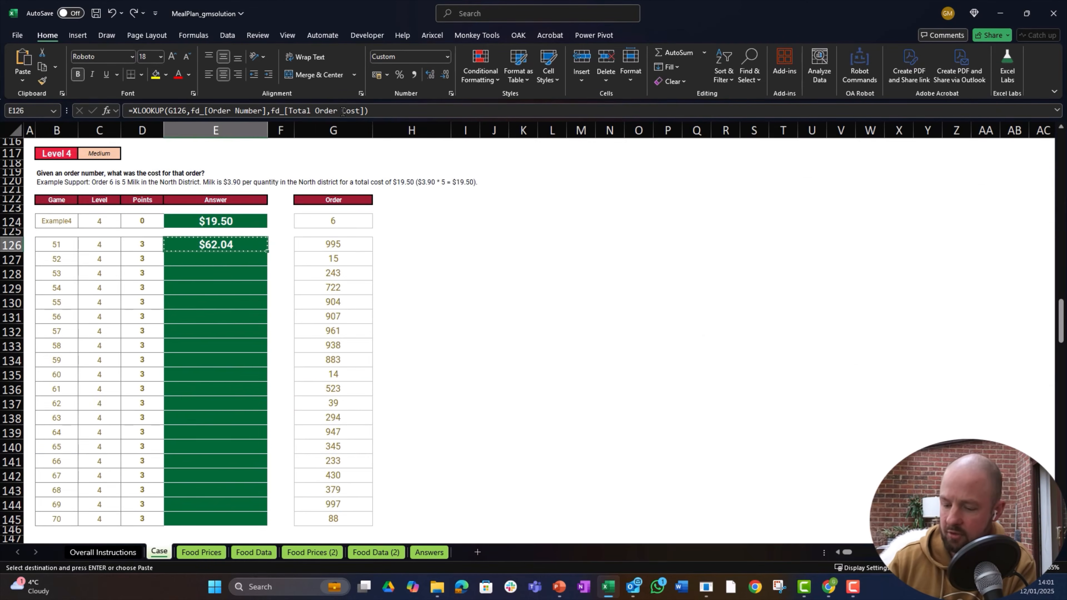
Step: Replace the formula in E126 with an INDEX formula that uses fd_[Total Order Cost] as its array
{"action": "type", "text": "=index("}
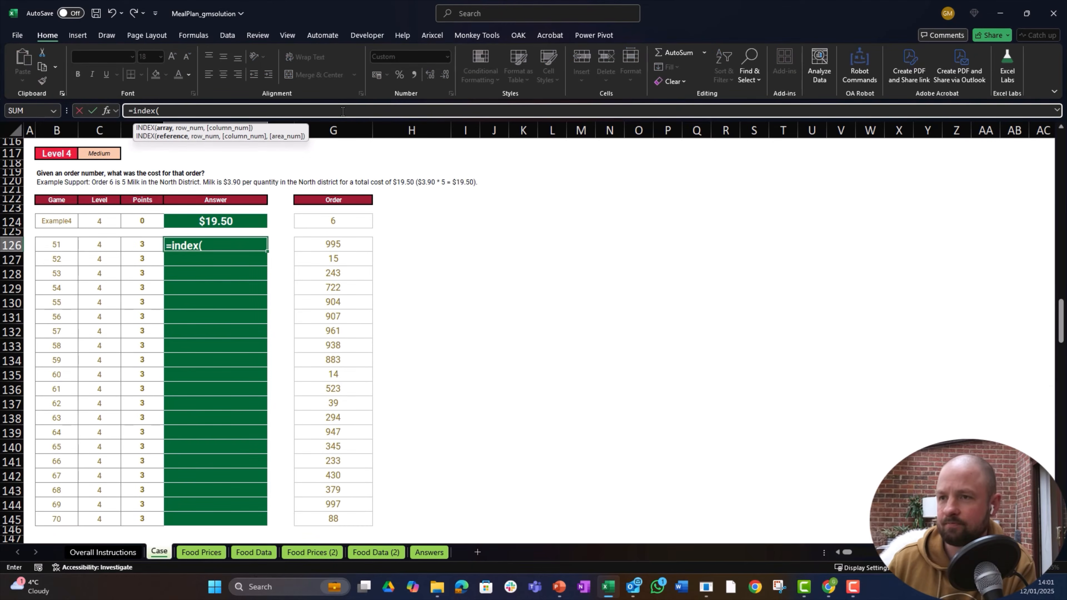
{"action": "key", "text": "ctrl+Page_Down"}
{"action": "key", "text": "ctrl+Page_Down"}
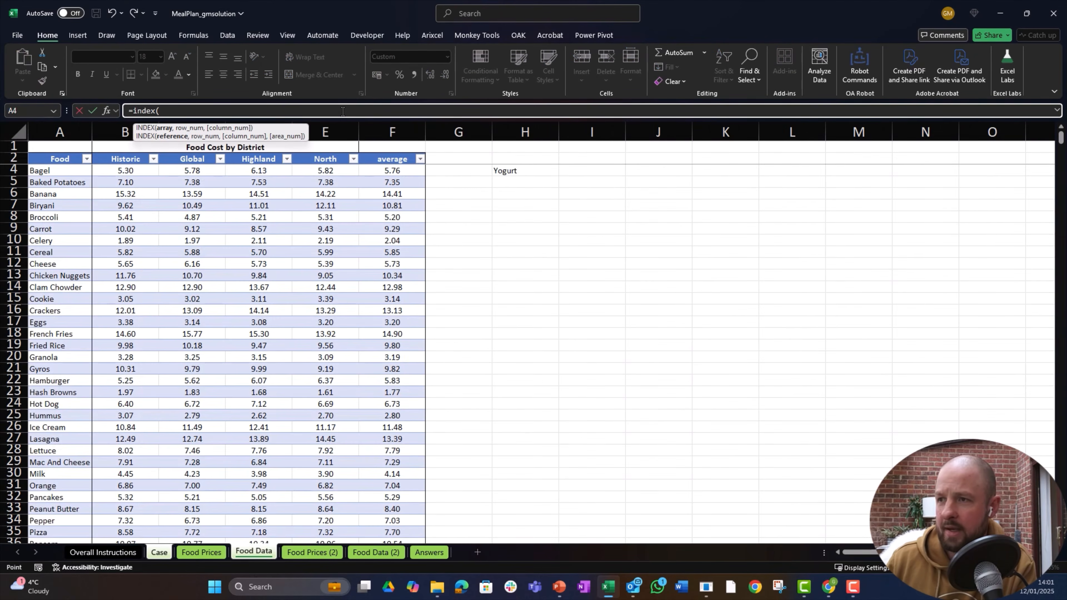
{"action": "key", "text": "Right"}
{"action": "key", "text": "Right"}
{"action": "key", "text": "Right"}
{"action": "key", "text": "Right"}
{"action": "key", "text": "Right"}
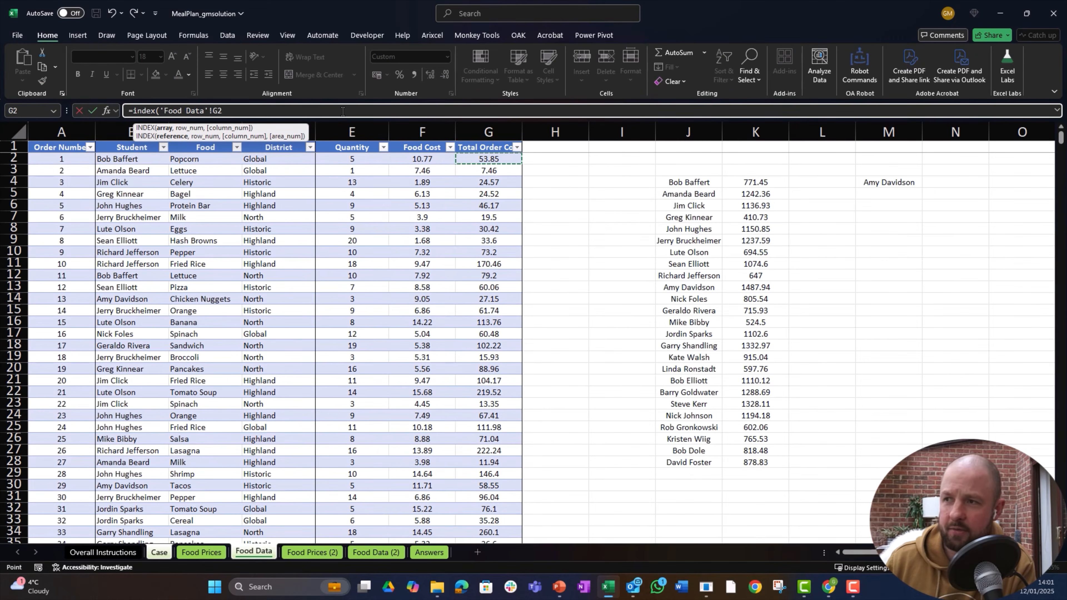
{"action": "key", "text": "ctrl+shift+Down"}
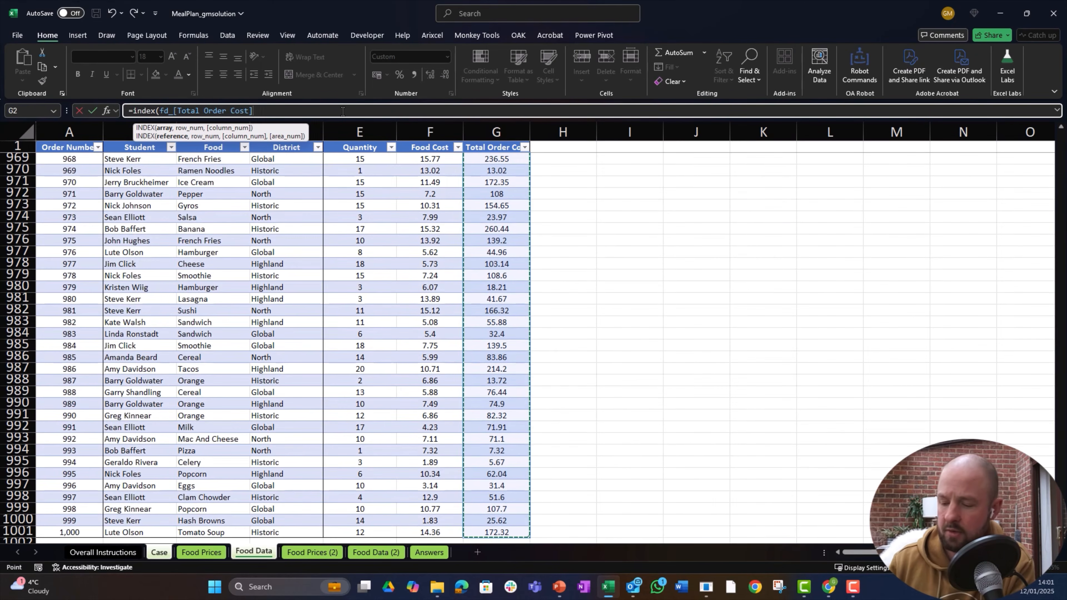
Step: Set the INDEX row number to the order in G126 on the Case sheet and enter the formula
{"action": "type", "text": ","}
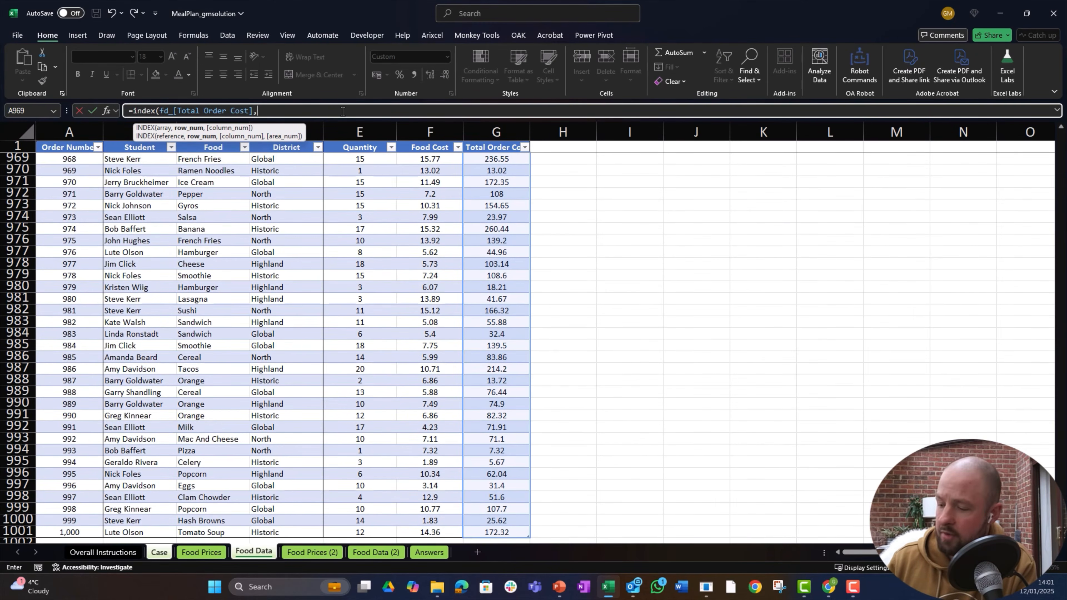
{"action": "key", "text": "ctrl+Page_Down"}
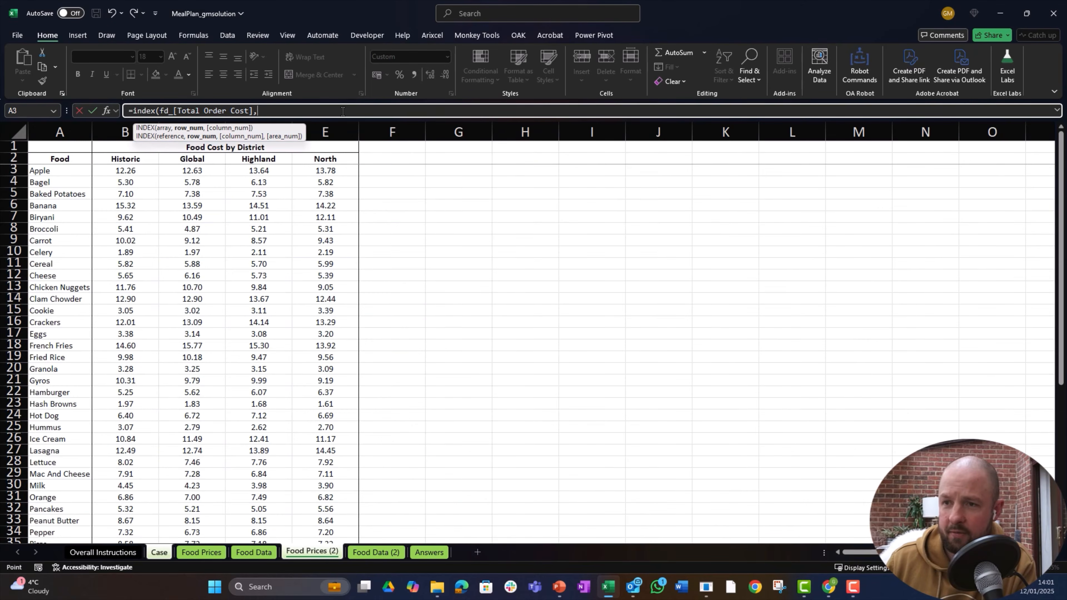
{"action": "key", "text": "ctrl+Page_Up"}
{"action": "key", "text": "ctrl+Page_Up"}
{"action": "key", "text": "ctrl+Page_Up"}
{"action": "key", "text": "Right"}
{"action": "key", "text": "Right"}
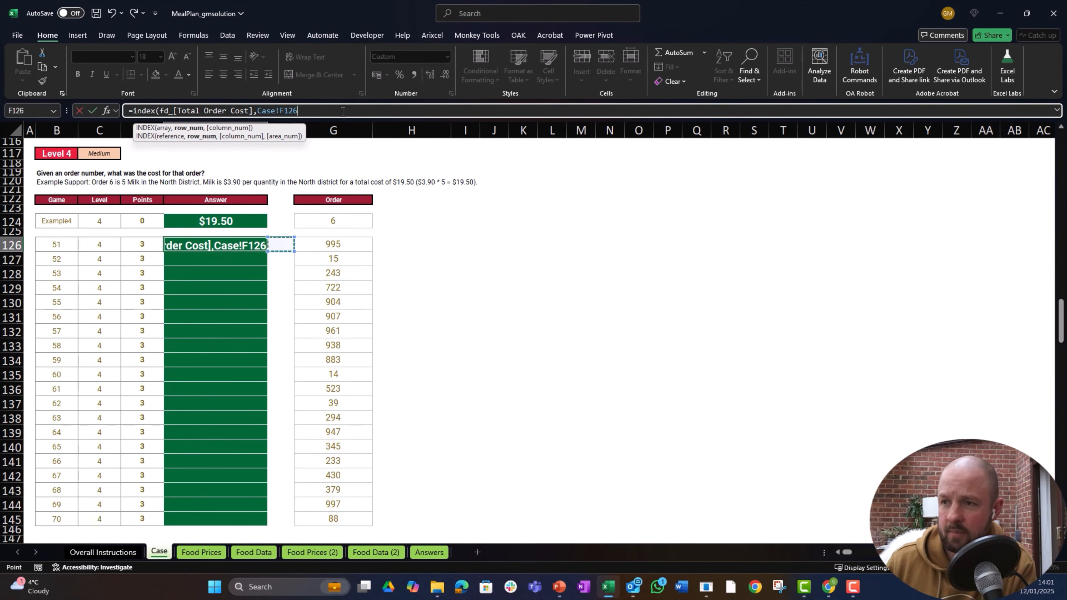
{"action": "key", "text": "Return"}
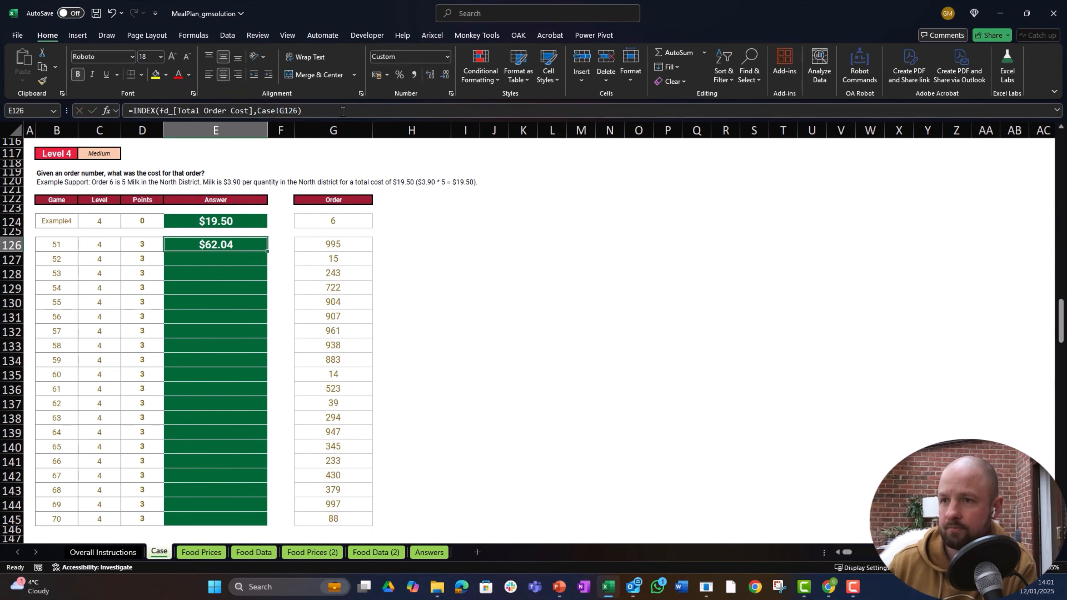
Step: Copy the INDEX formula from E126 down through E145 to fill all the Level 4 answers
{"action": "key", "text": "ctrl+c"}
{"action": "key", "text": "shift+Down"}
{"action": "key", "text": "shift+Down"}
{"action": "key", "text": "shift+Down"}
{"action": "key", "text": "shift+Down"}
{"action": "key", "text": "shift+Down"}
{"action": "key", "text": "shift+Down"}
{"action": "key", "text": "shift+Down"}
{"action": "key", "text": "shift+Down"}
{"action": "key", "text": "shift+Down"}
{"action": "key", "text": "shift+Down"}
{"action": "key", "text": "shift+Down"}
{"action": "key", "text": "shift+Down"}
{"action": "key", "text": "shift+Down"}
{"action": "key", "text": "shift+Down"}
{"action": "key", "text": "shift+Down"}
{"action": "key", "text": "shift+Down"}
{"action": "key", "text": "shift+Down"}
{"action": "key", "text": "shift+Down"}
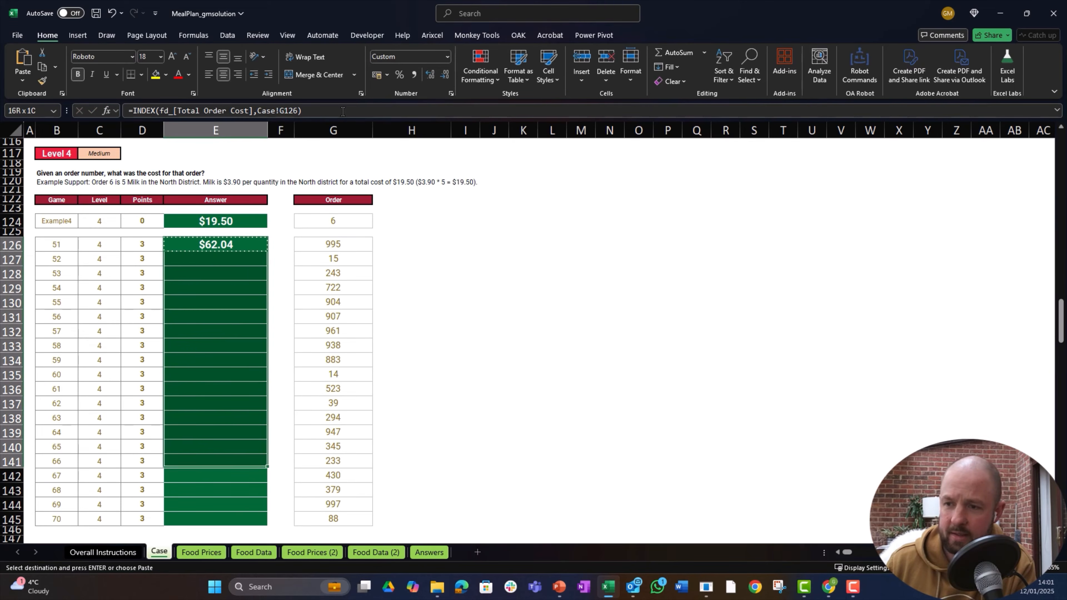
{"action": "key", "text": "shift+Down"}
{"action": "key", "text": "ctrl+v"}
Step: Test the INDEX formula in the Level 4 example cell E124, and restore the fixed value 19.5 there
{"action": "key", "text": "ctrl+Up"}
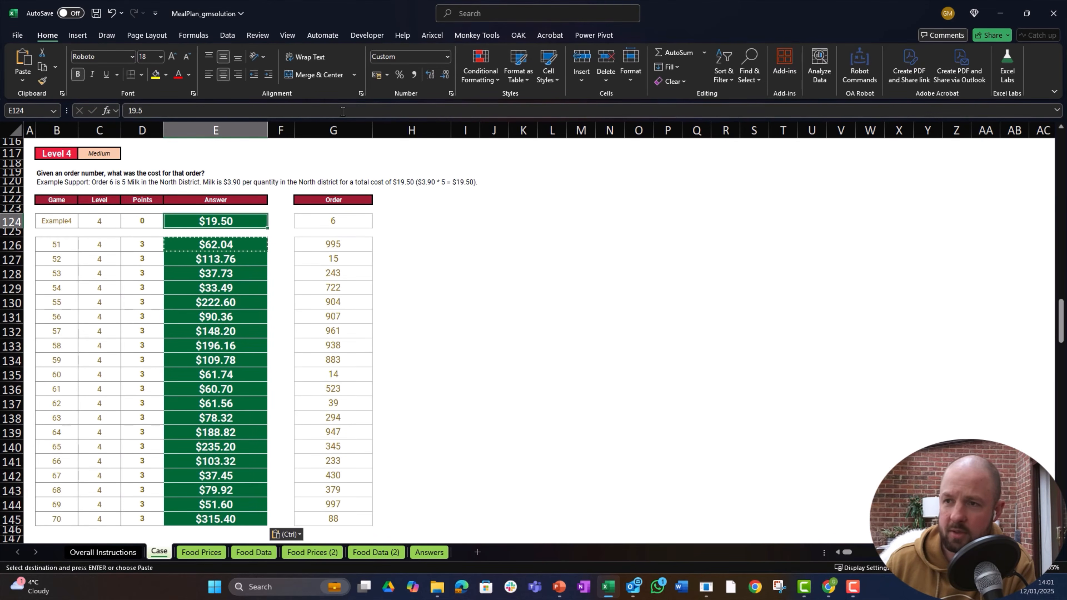
{"action": "key", "text": "ctrl+v"}
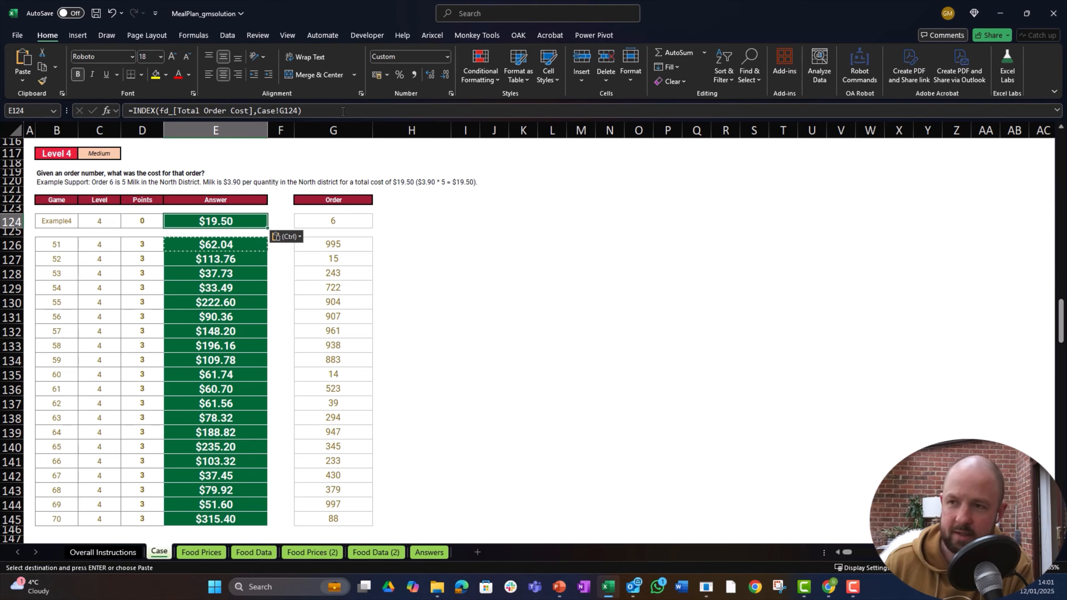
{"action": "key", "text": "Escape"}
{"action": "type", "text": "19.5"}
{"action": "key", "text": "Return"}
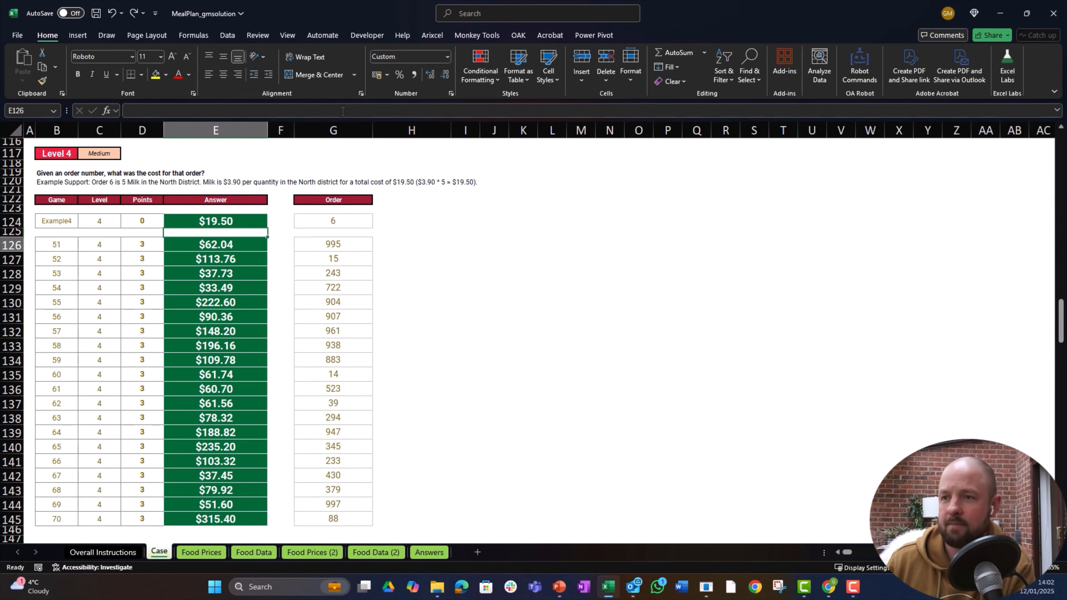
Step: Go to Level 5 on the Case sheet and read the question about total cost per food and its food list
{"action": "key", "text": "Down"}
{"action": "key", "text": "Down"}
{"action": "key", "text": "Down"}
{"action": "key", "text": "Down"}
{"action": "key", "text": "Down"}
{"action": "key", "text": "Down"}
{"action": "key", "text": "Down"}
{"action": "key", "text": "Down"}
{"action": "key", "text": "Down"}
{"action": "key", "text": "Down"}
{"action": "key", "text": "Down"}
{"action": "key", "text": "Down"}
{"action": "key", "text": "Down"}
{"action": "key", "text": "Down"}
{"action": "key", "text": "Down"}
{"action": "key", "text": "Down"}
{"action": "key", "text": "Down"}
{"action": "key", "text": "Down"}
{"action": "key", "text": "Down"}
{"action": "key", "text": "Down"}
{"action": "key", "text": "Down"}
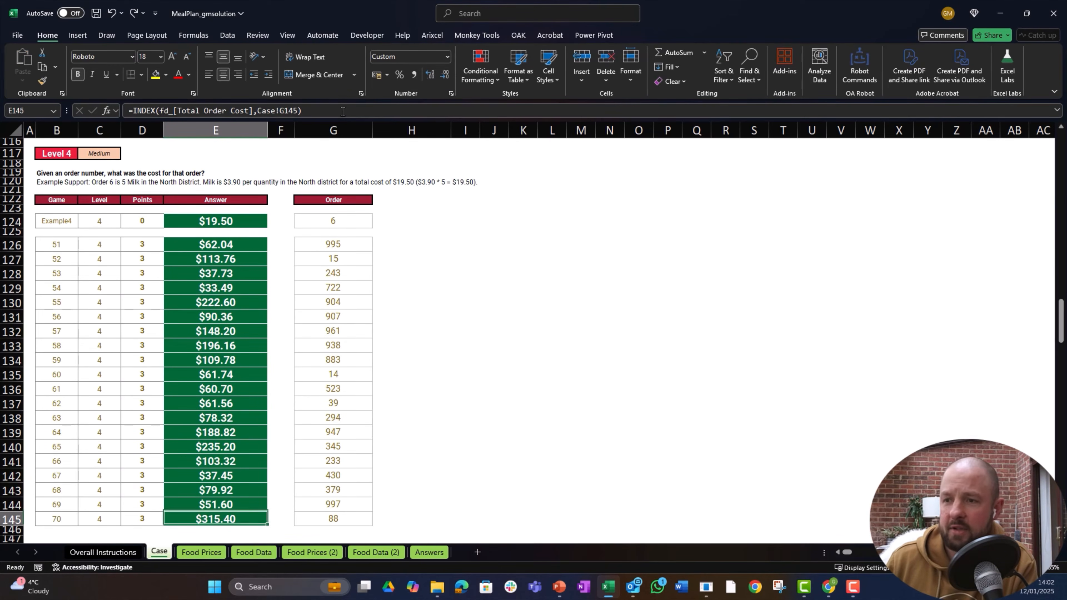
{"action": "key", "text": "Down"}
{"action": "key", "text": "Down"}
{"action": "key", "text": "Down"}
{"action": "key", "text": "Down"}
{"action": "key", "text": "Down"}
{"action": "key", "text": "Down"}
{"action": "key", "text": "Down"}
{"action": "key", "text": "Down"}
{"action": "key", "text": "Down"}
{"action": "key", "text": "Down"}
{"action": "key", "text": "Down"}
{"action": "key", "text": "Down"}
{"action": "key", "text": "Down"}
{"action": "key", "text": "Down"}
{"action": "key", "text": "Down"}
{"action": "key", "text": "Down"}
{"action": "key", "text": "Down"}
{"action": "key", "text": "Down"}
{"action": "key", "text": "Down"}
{"action": "key", "text": "Down"}
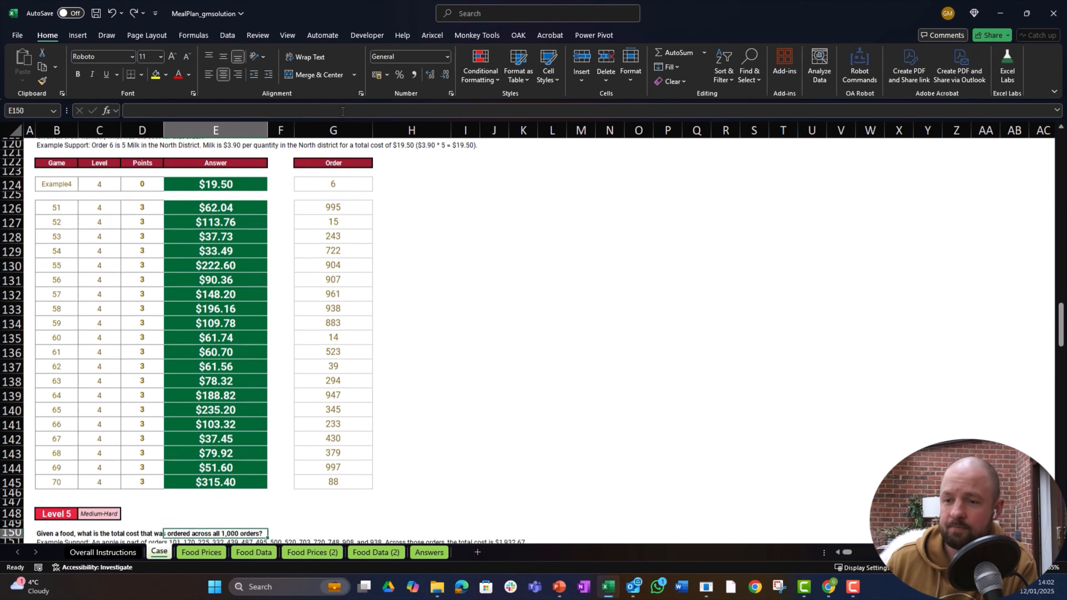
{"action": "key", "text": "Up"}
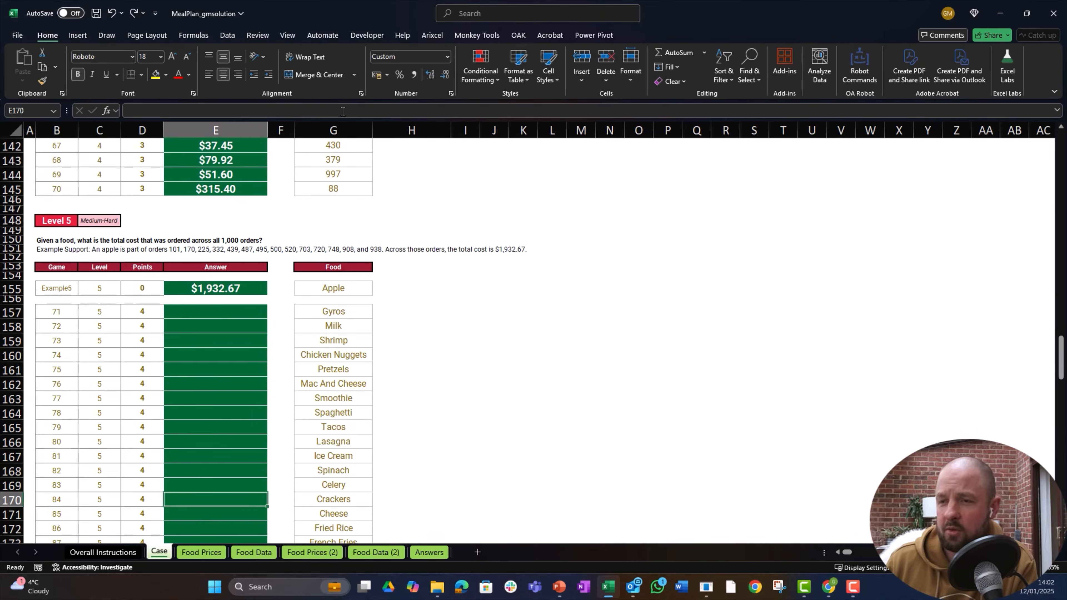
{"action": "key", "text": "Down"}
{"action": "key", "text": "Down"}
{"action": "key", "text": "Down"}
{"action": "key", "text": "Down"}
{"action": "key", "text": "Down"}
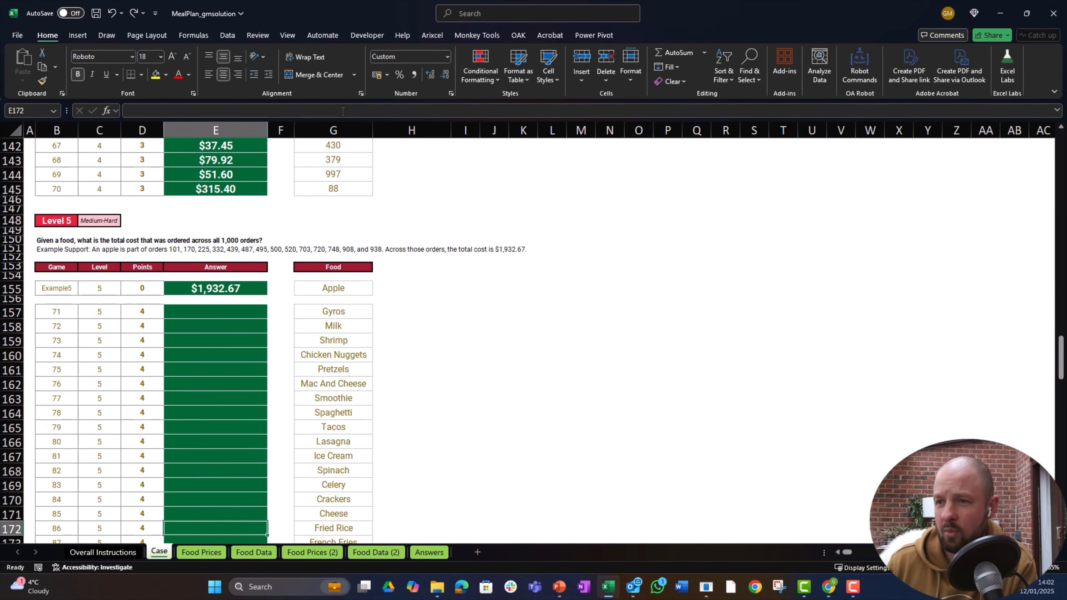
Step: Start a SUMIFS formula in E157 on the Case sheet with the Total Order Cost column of Food Data as sum range
{"action": "key", "text": "Up"}
{"action": "key", "text": "Up"}
{"action": "key", "text": "Up"}
{"action": "key", "text": "Up"}
{"action": "key", "text": "Up"}
{"action": "key", "text": "Up"}
{"action": "key", "text": "Up"}
{"action": "key", "text": "Up"}
{"action": "key", "text": "Up"}
{"action": "key", "text": "Up"}
{"action": "key", "text": "Up"}
{"action": "key", "text": "Up"}
{"action": "key", "text": "Up"}
{"action": "key", "text": "Up"}
{"action": "key", "text": "Up"}
{"action": "key", "text": "Up"}
{"action": "key", "text": "Up"}
{"action": "key", "text": "Up"}
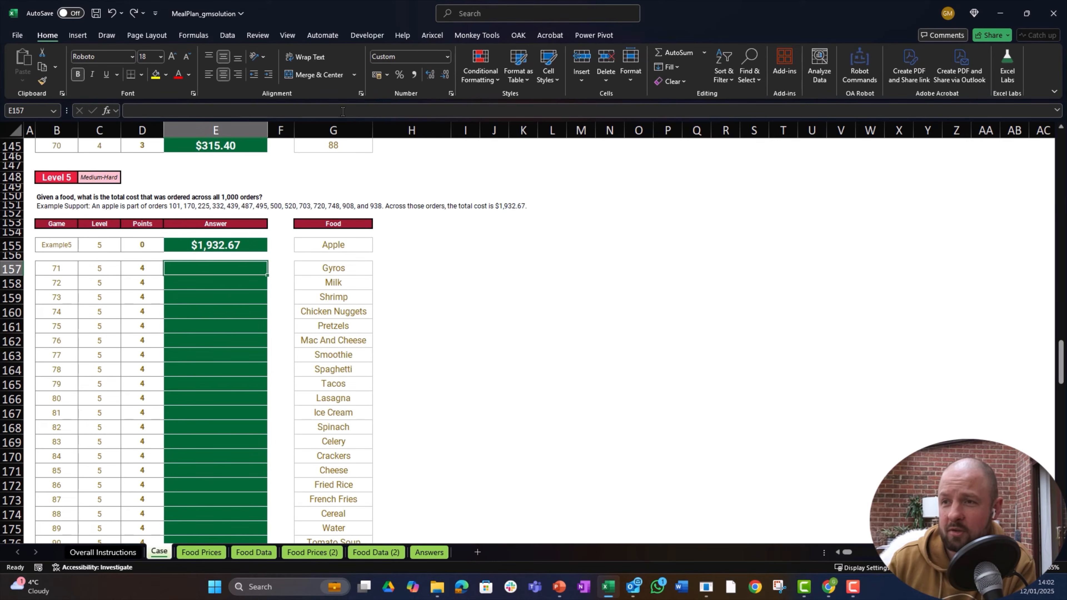
{"action": "type", "text": "=sumifs9"}
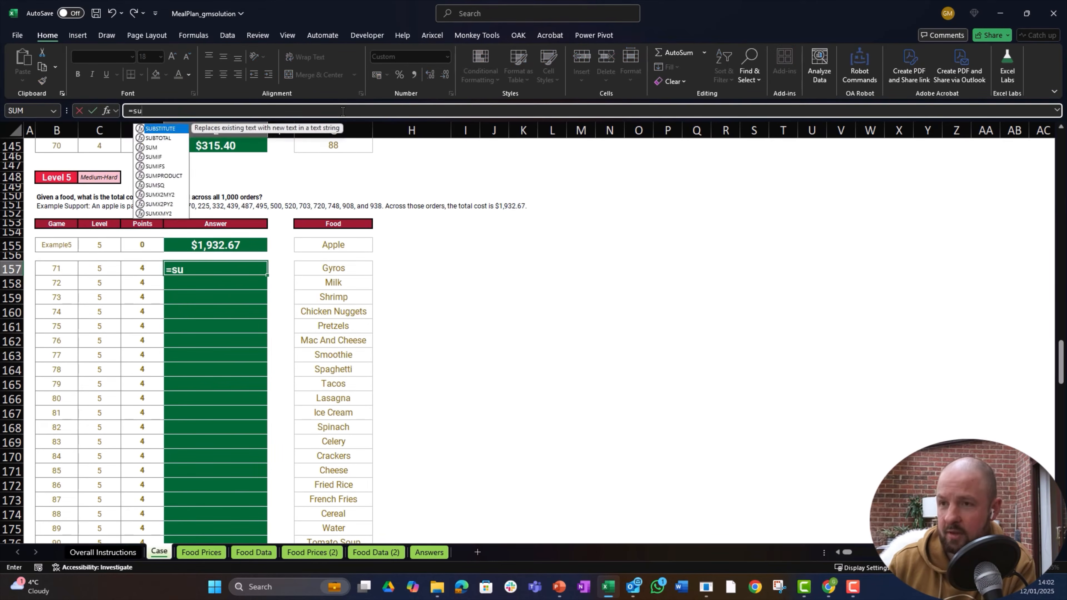
{"action": "key", "text": "BackSpace"}
{"action": "type", "text": "("}
{"action": "key", "text": "ctrl+Page_Down"}
{"action": "key", "text": "ctrl+Page_Down"}
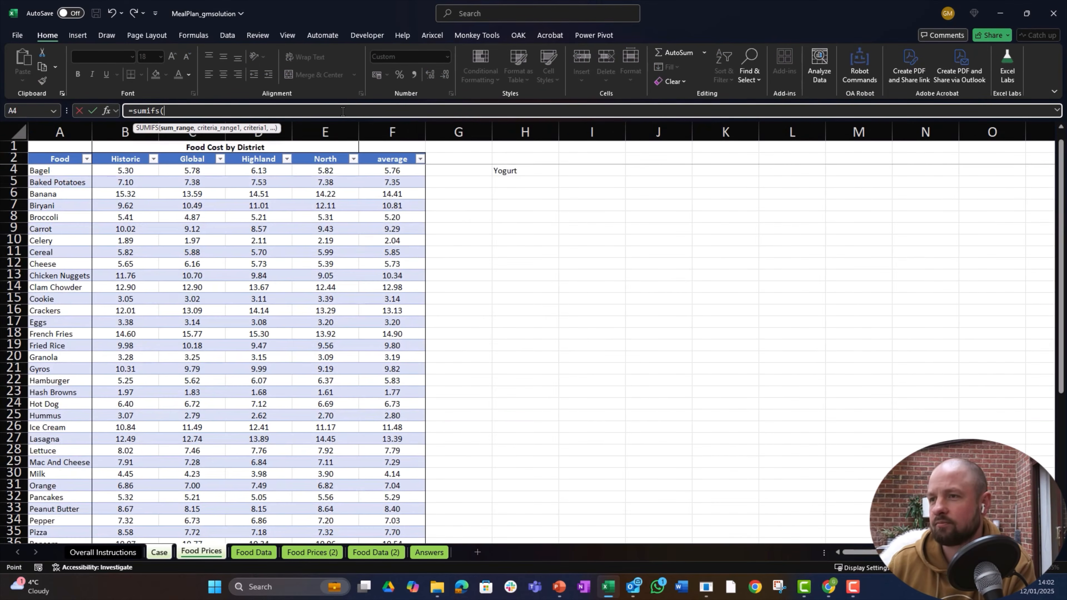
{"action": "key", "text": "Up"}
{"action": "key", "text": "ctrl+Up"}
{"action": "key", "text": "Down"}
{"action": "key", "text": "ctrl+shift+Down"}
{"action": "type", "text": ","}
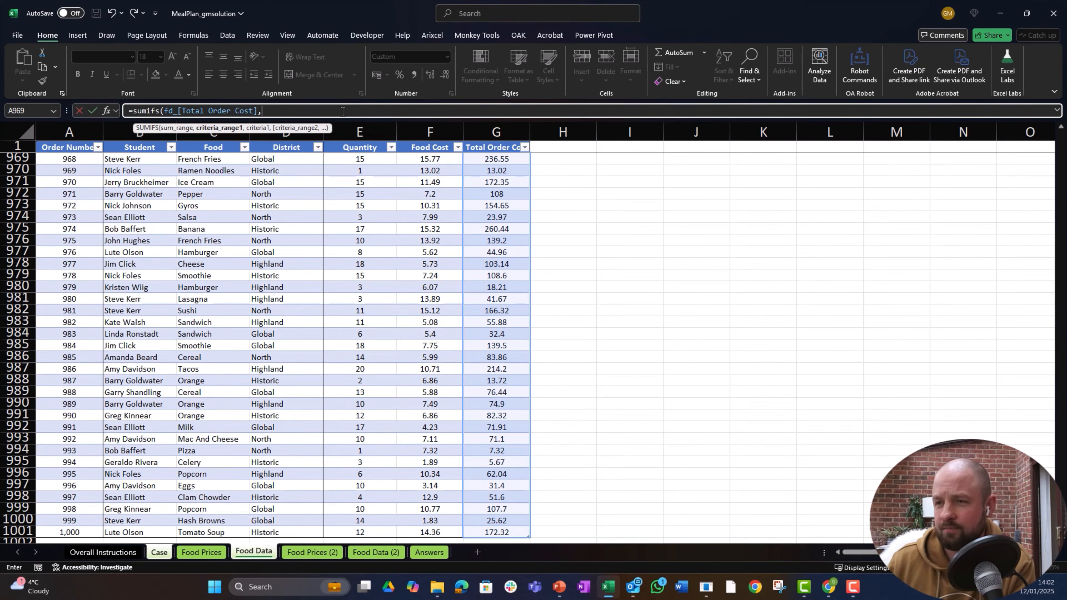
Step: Add the Food column of the Food Data table as the SUMIFS criteria range
{"action": "key", "text": "ctrl+Left"}
{"action": "key", "text": "Right"}
{"action": "key", "text": "Right"}
{"action": "key", "text": "ctrl+Up"}
{"action": "key", "text": "Down"}
{"action": "key", "text": "ctrl+shift+Down"}
{"action": "type", "text": ","}
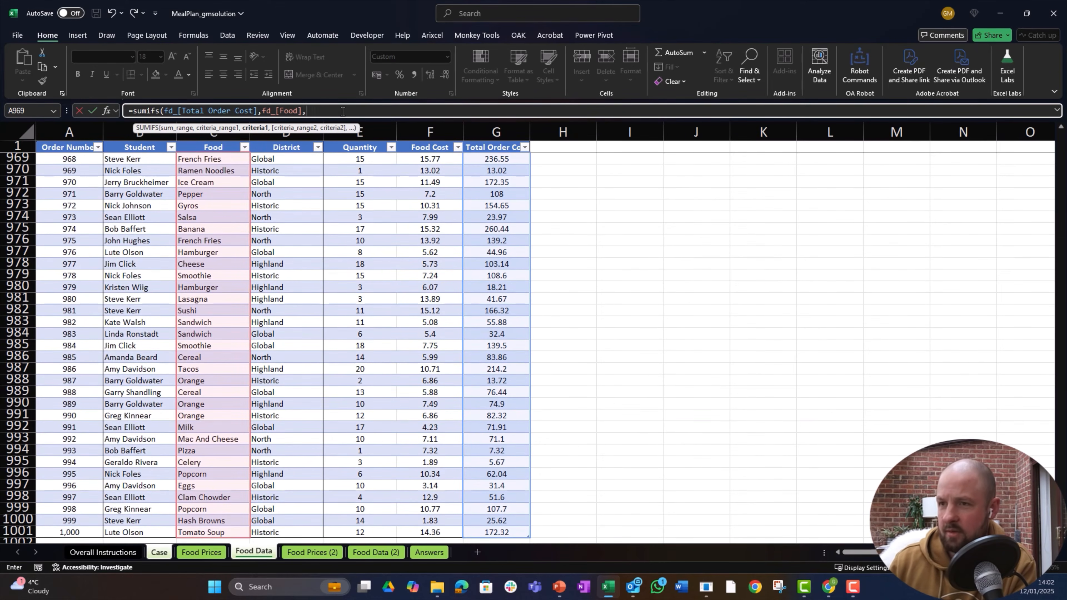
Step: Set the SUMIFS criterion to the food in G157 on the Case sheet and enter the formula
{"action": "key", "text": "ctrl+Page_Up"}
{"action": "key", "text": "ctrl+Page_Up"}
{"action": "key", "text": "Right"}
{"action": "key", "text": "Right"}
{"action": "key", "text": "ctrl+Return"}
Step: Copy the SUMIFS formula from E157 down through E176 to fill all the Level 5 answers
{"action": "key", "text": "ctrl+c"}
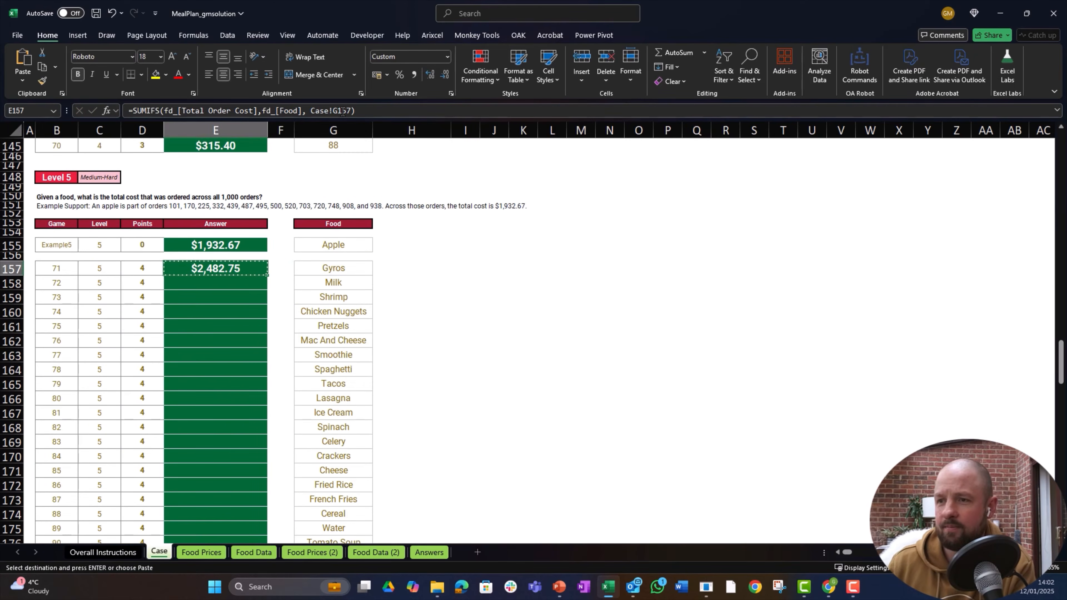
{"action": "key", "text": "shift+Down"}
{"action": "key", "text": "shift+Down"}
{"action": "key", "text": "shift+Down"}
{"action": "key", "text": "shift+Down"}
{"action": "key", "text": "shift+Down"}
{"action": "key", "text": "shift+Down"}
{"action": "key", "text": "shift+Down"}
{"action": "key", "text": "shift+Down"}
{"action": "key", "text": "shift+Down"}
{"action": "key", "text": "shift+Down"}
{"action": "key", "text": "shift+Down"}
{"action": "key", "text": "shift+Down"}
{"action": "key", "text": "shift+Down"}
{"action": "key", "text": "shift+Down"}
{"action": "key", "text": "shift+Down"}
{"action": "key", "text": "shift+Down"}
{"action": "key", "text": "shift+Down"}
{"action": "key", "text": "shift+Down"}
{"action": "key", "text": "shift+Down"}
{"action": "key", "text": "ctrl+v"}
Step: Test the SUMIFS formula in the Level 5 example cell E155 and undo the paste
{"action": "key", "text": "Up"}
{"action": "key", "text": "Up"}
{"action": "key", "text": "ctrl+v"}
{"action": "key", "text": "ctrl+z"}
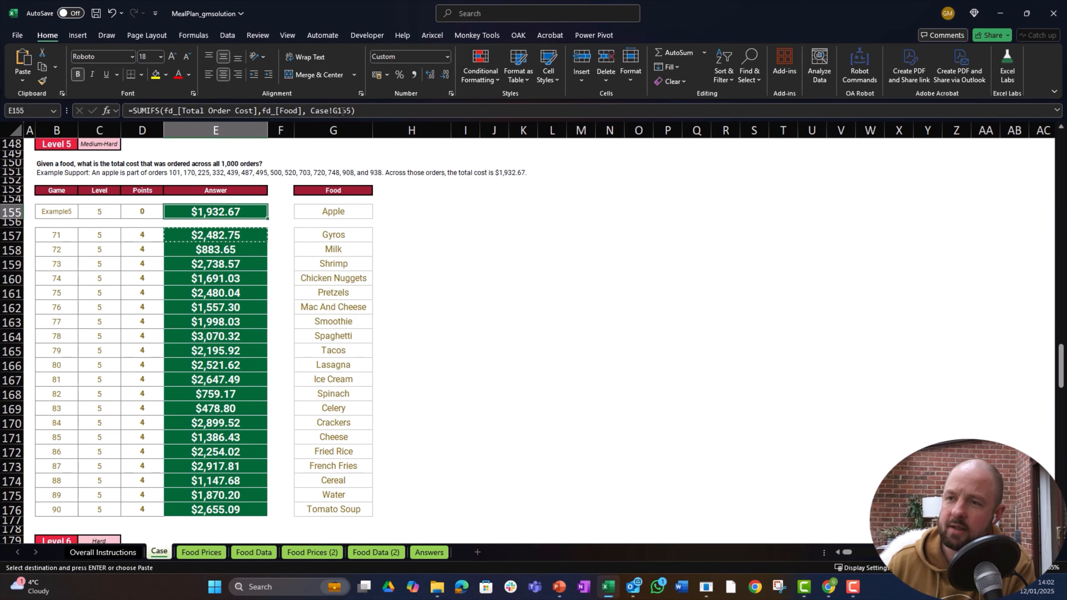
{"action": "key", "text": "Escape"}
Step: Go to Level 6 on the Case sheet and read the question about a student's total order cost in a district
{"action": "key", "text": "Down"}
{"action": "key", "text": "Down"}
{"action": "key", "text": "Down"}
{"action": "key", "text": "Down"}
{"action": "key", "text": "Down"}
{"action": "key", "text": "Down"}
{"action": "key", "text": "Down"}
{"action": "key", "text": "Down"}
{"action": "key", "text": "Down"}
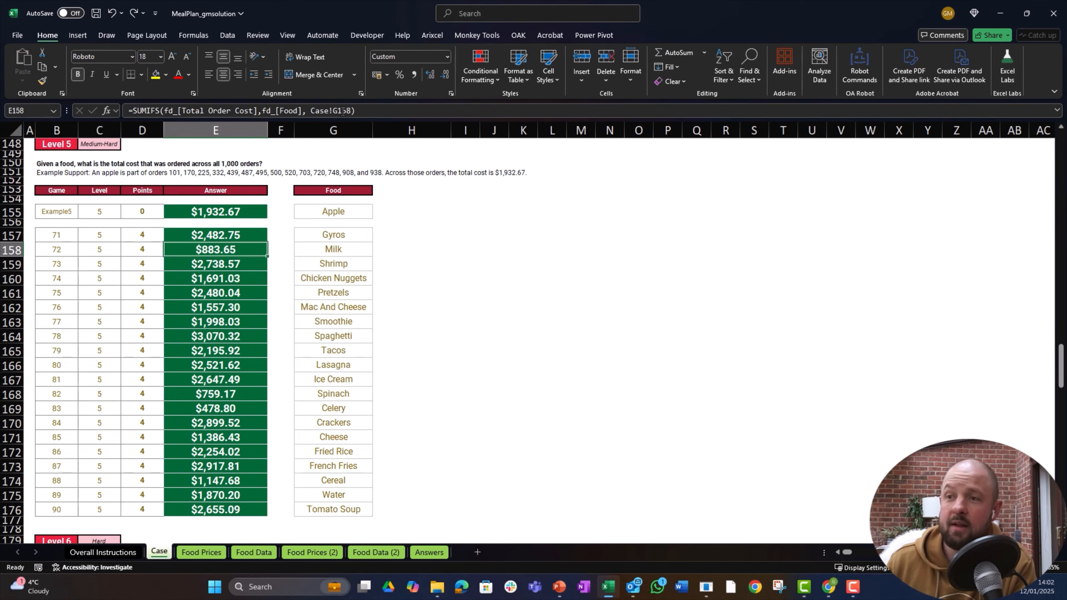
{"action": "key", "text": "Down"}
{"action": "key", "text": "Down"}
{"action": "key", "text": "Down"}
{"action": "key", "text": "Down"}
{"action": "key", "text": "Down"}
{"action": "key", "text": "Down"}
{"action": "key", "text": "Down"}
{"action": "key", "text": "Down"}
{"action": "key", "text": "Down"}
{"action": "key", "text": "Down"}
{"action": "key", "text": "Down"}
{"action": "key", "text": "Down"}
{"action": "key", "text": "Down"}
{"action": "key", "text": "Down"}
{"action": "key", "text": "Down"}
{"action": "key", "text": "Down"}
{"action": "key", "text": "Down"}
{"action": "key", "text": "Down"}
{"action": "key", "text": "Down"}
{"action": "key", "text": "Down"}
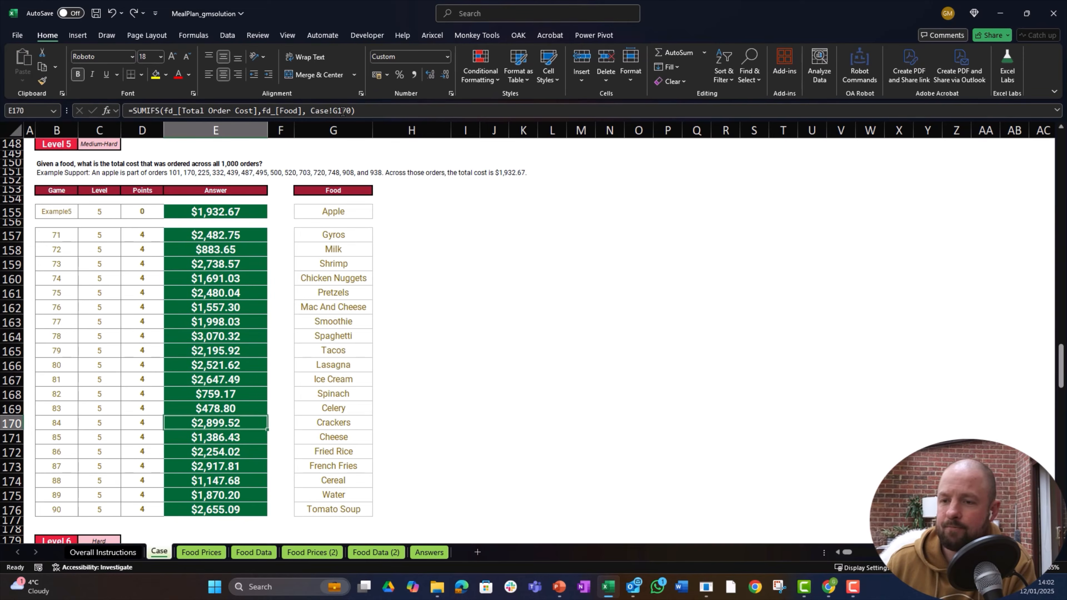
{"action": "key", "text": "Down"}
{"action": "key", "text": "Down"}
{"action": "key", "text": "Down"}
{"action": "key", "text": "Down"}
{"action": "key", "text": "Down"}
{"action": "key", "text": "Down"}
{"action": "key", "text": "Down"}
{"action": "key", "text": "Up"}
{"action": "key", "text": "Up"}
{"action": "key", "text": "Up"}
{"action": "key", "text": "Up"}
{"action": "key", "text": "Up"}
{"action": "key", "text": "Up"}
{"action": "key", "text": "Up"}
{"action": "key", "text": "Up"}
{"action": "key", "text": "Up"}
{"action": "key", "text": "Up"}
{"action": "key", "text": "Up"}
{"action": "key", "text": "Up"}
{"action": "key", "text": "Up"}
{"action": "key", "text": "Up"}
{"action": "key", "text": "Up"}
{"action": "key", "text": "Up"}
{"action": "key", "text": "Up"}
{"action": "key", "text": "Up"}
{"action": "key", "text": "Up"}
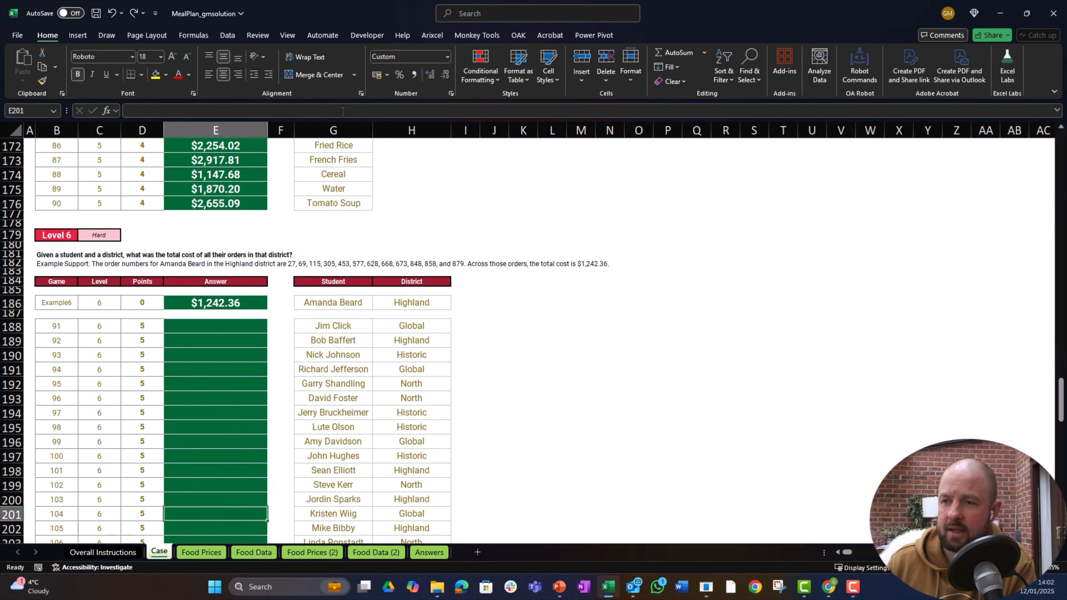
{"action": "key", "text": "Left"}
{"action": "key", "text": "Up"}
{"action": "key", "text": "Left"}
{"action": "key", "text": "Left"}
{"action": "key", "text": "Right"}
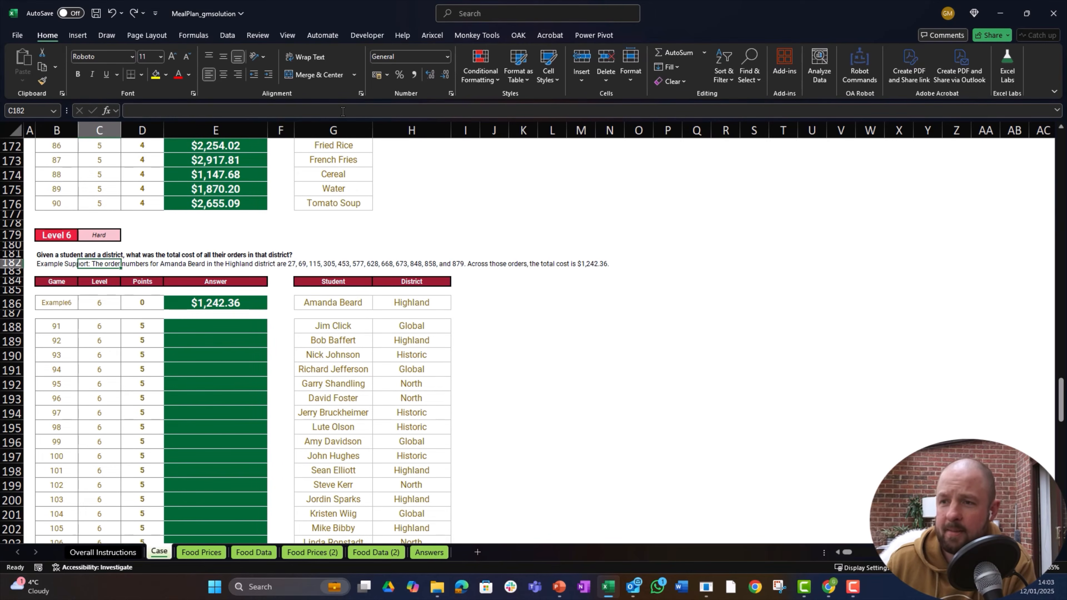
Step: Start a SUMIFS formula in E188 with the Total Order Cost column of Food Data as sum range
{"action": "key", "text": "Right"}
{"action": "key", "text": "Right"}
{"action": "key", "text": "Down"}
{"action": "key", "text": "Down"}
{"action": "key", "text": "Down"}
{"action": "key", "text": "Down"}
{"action": "key", "text": "Down"}
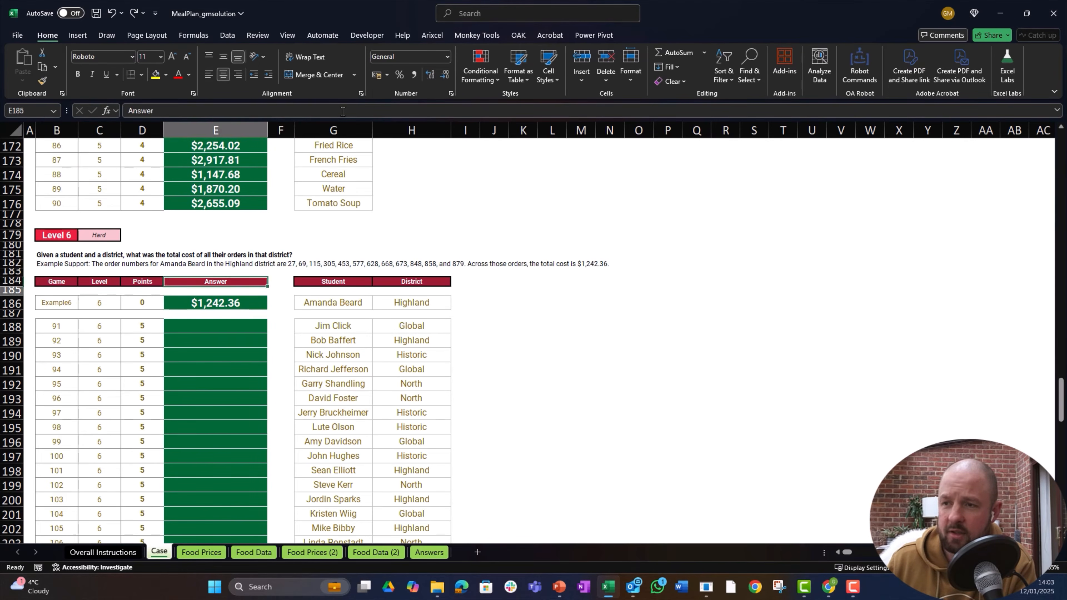
{"action": "key", "text": "Down"}
{"action": "key", "text": "Down"}
{"action": "key", "text": "Down"}
{"action": "key", "text": "Down"}
{"action": "key", "text": "Up"}
{"action": "key", "text": "Up"}
{"action": "key", "text": "Up"}
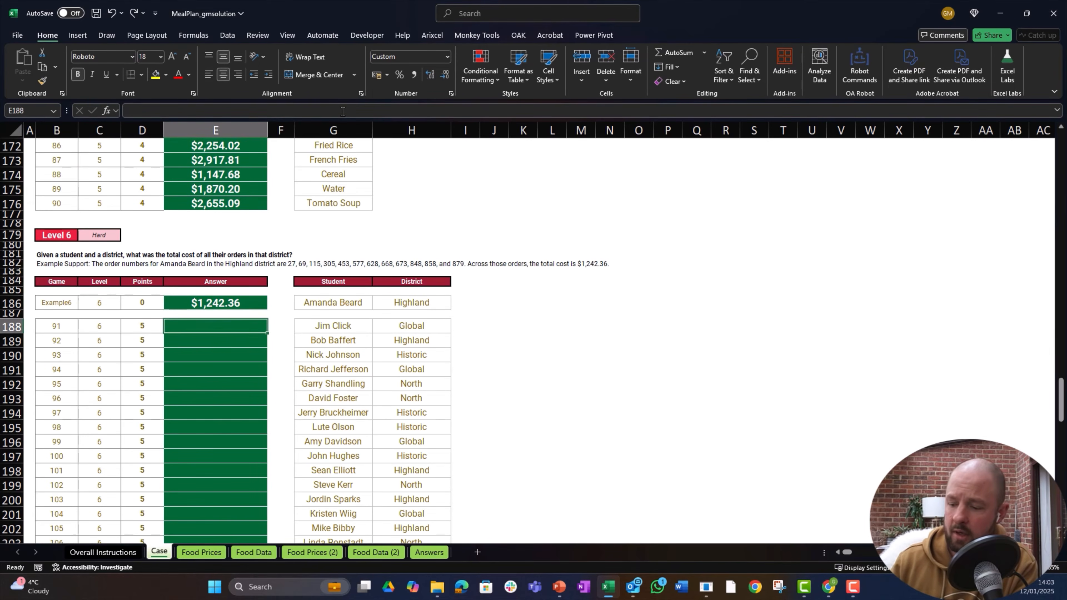
{"action": "type", "text": "=sumifs("}
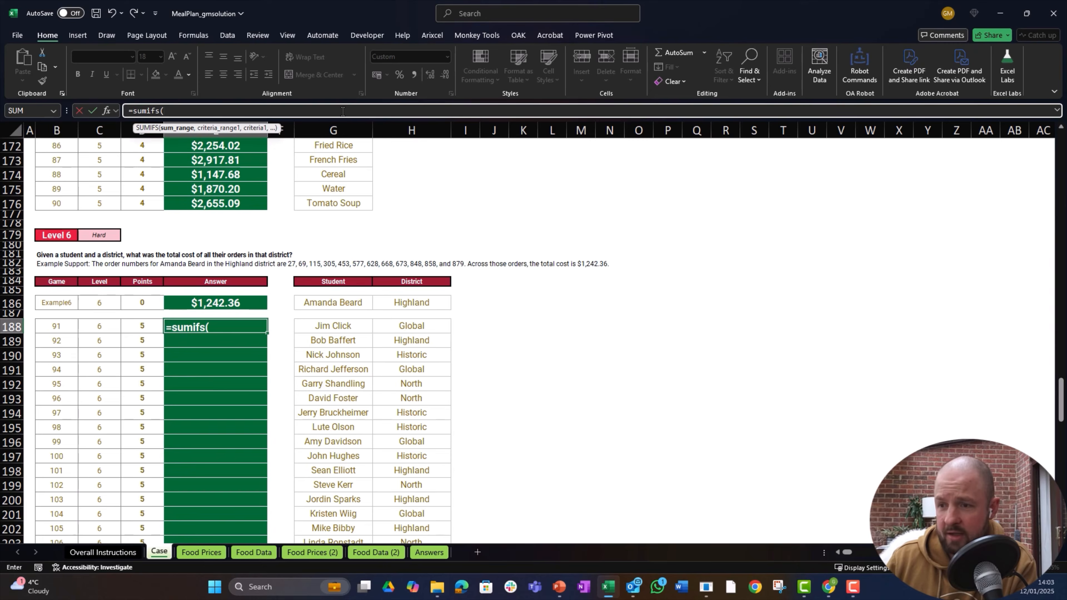
{"action": "key", "text": "ctrl+Page_Down"}
{"action": "key", "text": "ctrl+Page_Down"}
{"action": "key", "text": "Right"}
{"action": "key", "text": "Right"}
{"action": "key", "text": "Right"}
{"action": "key", "text": "Right"}
{"action": "key", "text": "Right"}
{"action": "key", "text": "Right"}
{"action": "key", "text": "ctrl+shift+Up"}
{"action": "key", "text": "ctrl+shift+Down"}
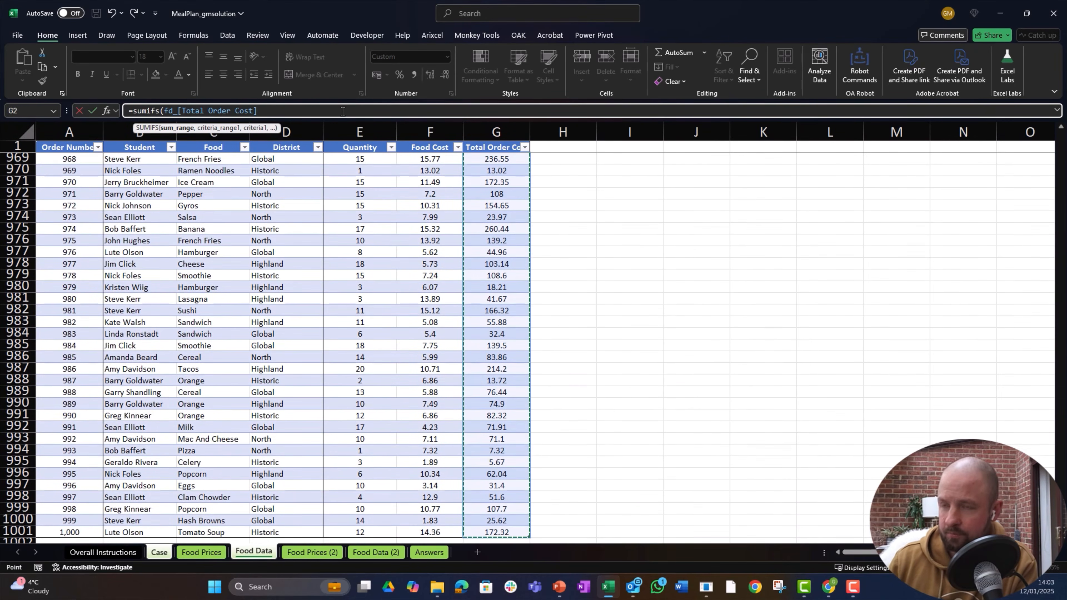
{"action": "type", "text": ","}
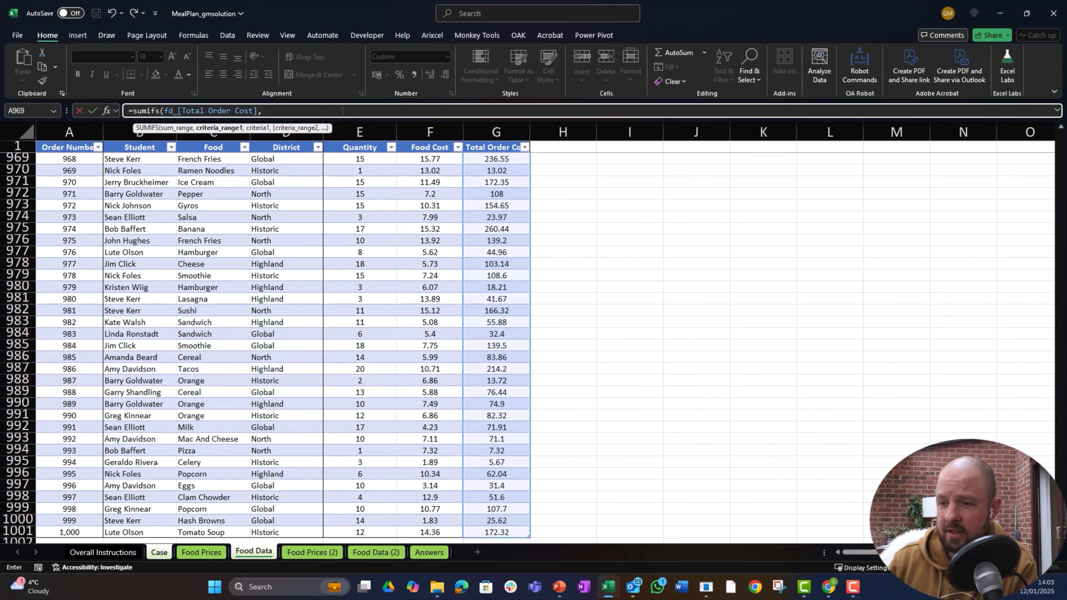
Step: Add the Student column of Food Data as first criteria range and G188 on Case as its criterion to the SUMIFS formula
{"action": "key", "text": "ctrl+Page_Up"}
{"action": "key", "text": "ctrl+Page_Up"}
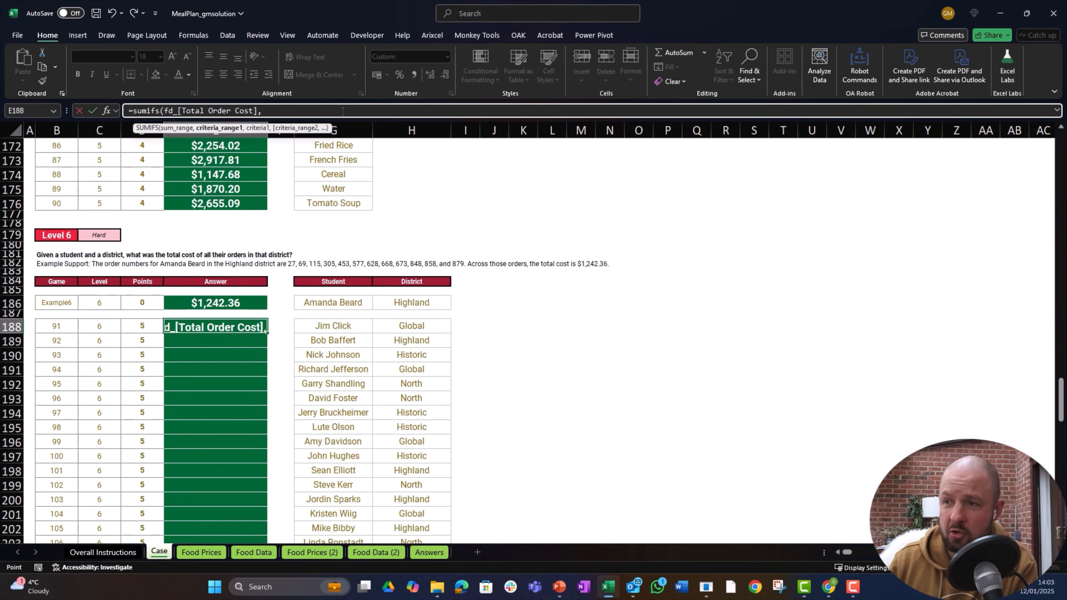
{"action": "key", "text": "ctrl+Page_Down"}
{"action": "key", "text": "ctrl+Page_Down"}
{"action": "key", "text": "ctrl+Home"}
{"action": "key", "text": "Right"}
{"action": "key", "text": "Down"}
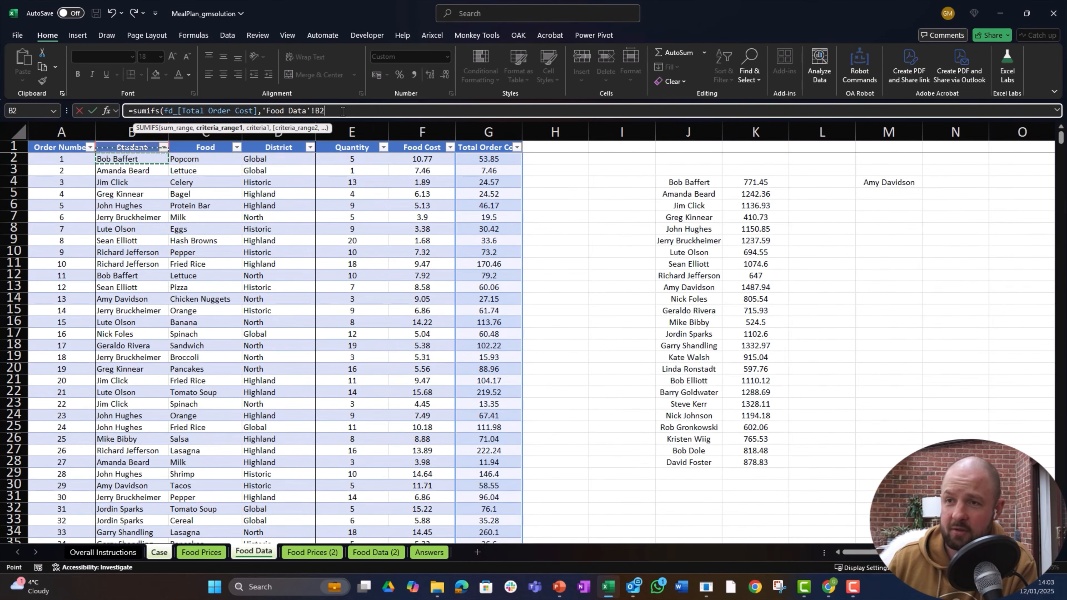
{"action": "key", "text": "ctrl+shift+Down"}
{"action": "type", "text": ","}
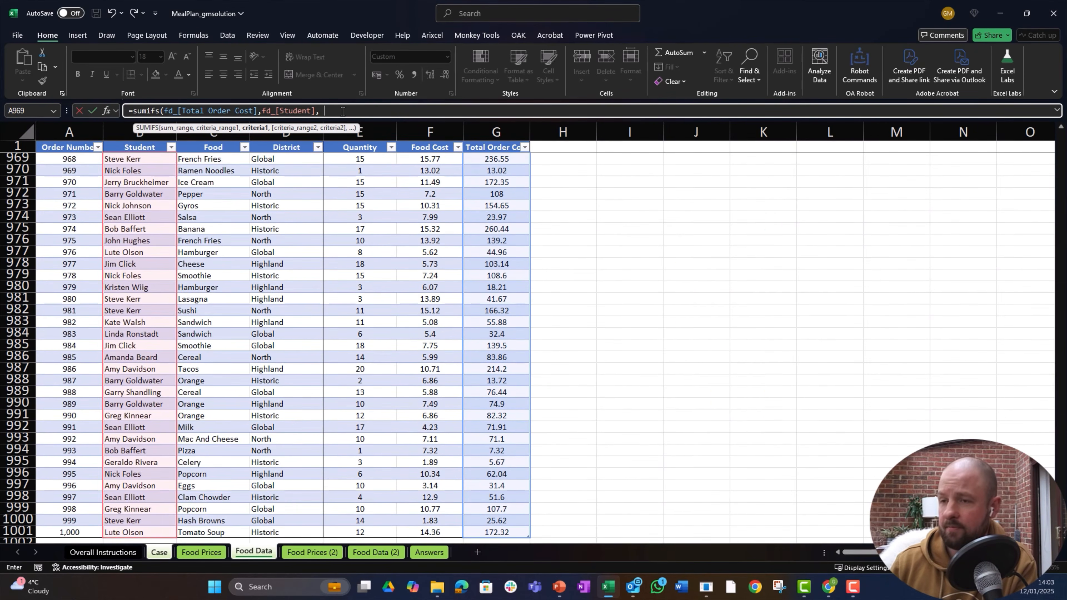
{"action": "key", "text": "ctrl+Page_Up"}
{"action": "key", "text": "ctrl+Page_Up"}
{"action": "key", "text": "Right"}
{"action": "key", "text": "Right"}
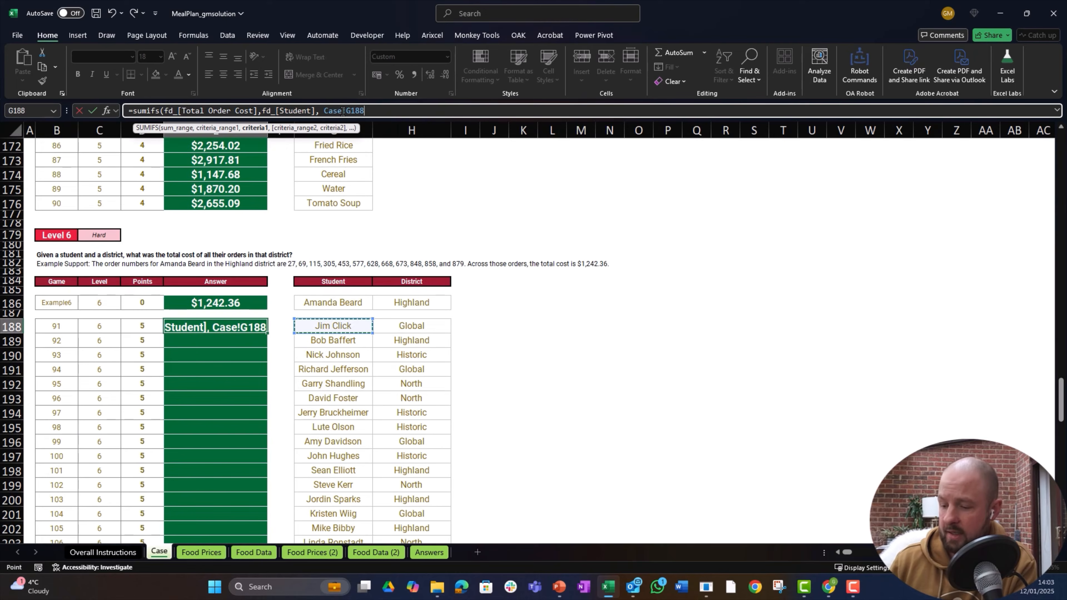
Step: Complete the SUMIFS formula in E188 with the District column of Food Data as second criteria range and H188 as its criterion
{"action": "type", "text": ","}
{"action": "key", "text": "ctrl+Page_Down"}
{"action": "key", "text": "ctrl+Page_Down"}
{"action": "key", "text": "ctrl+Up"}
{"action": "key", "text": "Right"}
{"action": "key", "text": "Right"}
{"action": "key", "text": "Right"}
{"action": "key", "text": "Down"}
{"action": "key", "text": "ctrl+shift+Down"}
{"action": "type", "text": ","}
{"action": "key", "text": "ctrl+Page_Up"}
{"action": "key", "text": "Right"}
{"action": "type", "text": ")"}
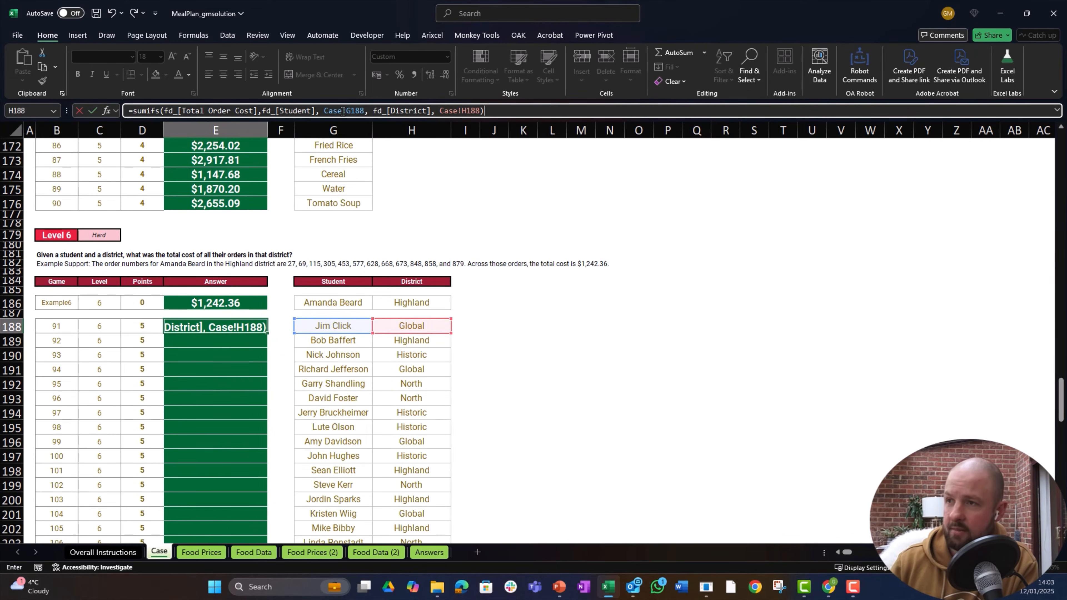
{"action": "key", "text": "ctrl+Return"}
Step: Copy the SUMIFS formula from E188 down through E207 to fill all the Level 6 answers
{"action": "key", "text": "ctrl+c"}
{"action": "key", "text": "shift+Down"}
{"action": "key", "text": "shift+Down"}
{"action": "key", "text": "shift+Down"}
{"action": "key", "text": "shift+Down"}
{"action": "key", "text": "shift+Down"}
{"action": "key", "text": "shift+Down"}
{"action": "key", "text": "shift+Down"}
{"action": "key", "text": "shift+Down"}
{"action": "key", "text": "shift+Down"}
{"action": "key", "text": "shift+Down"}
{"action": "key", "text": "shift+Down"}
{"action": "key", "text": "shift+Down"}
{"action": "key", "text": "shift+Down"}
{"action": "key", "text": "shift+Down"}
{"action": "key", "text": "shift+Down"}
{"action": "key", "text": "shift+Down"}
{"action": "key", "text": "shift+Down"}
{"action": "key", "text": "shift+Down"}
{"action": "key", "text": "shift+Down"}
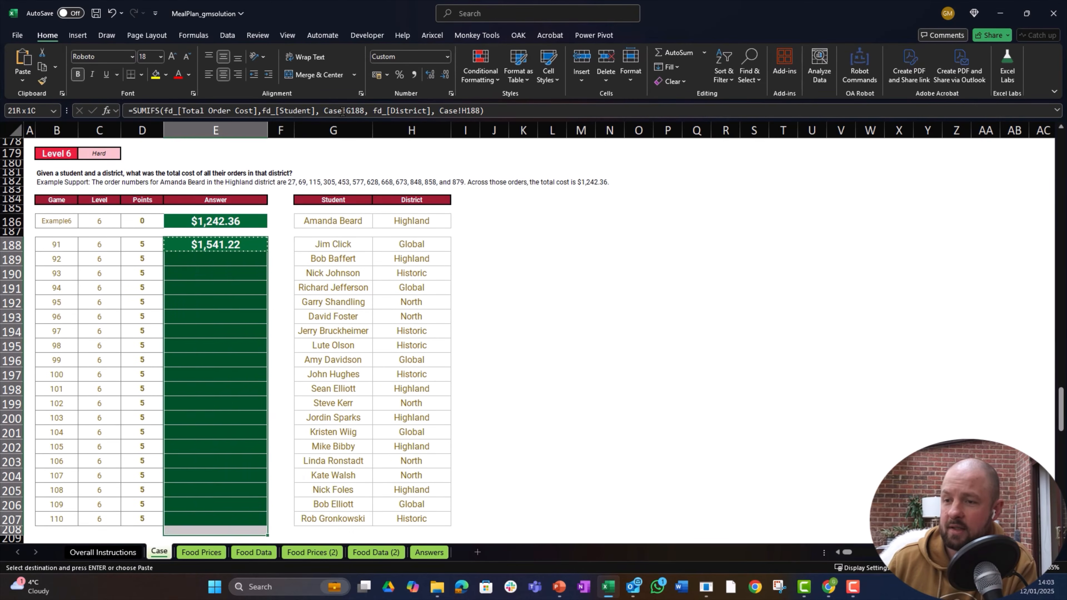
{"action": "key", "text": "ctrl+v"}
Step: Test the SUMIFS formula in the Level 6 example cell E186 and undo the paste
{"action": "key", "text": "ctrl+z"}
{"action": "key", "text": "ctrl+z"}
{"action": "key", "text": "ctrl+z"}
{"action": "key", "text": "ctrl+z"}
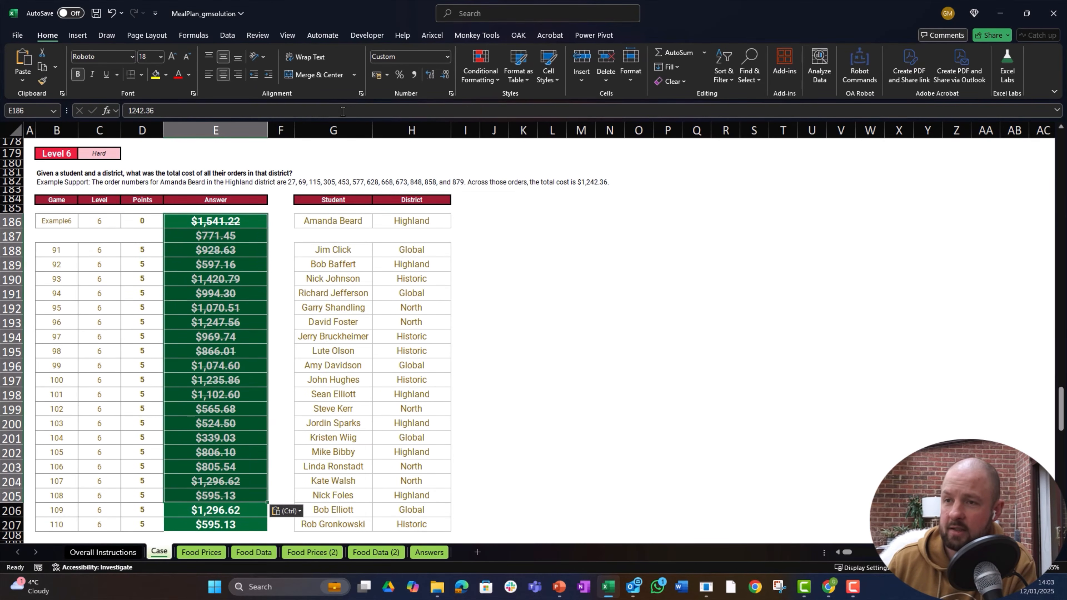
{"action": "key", "text": "ctrl+z"}
{"action": "key", "text": "ctrl+z"}
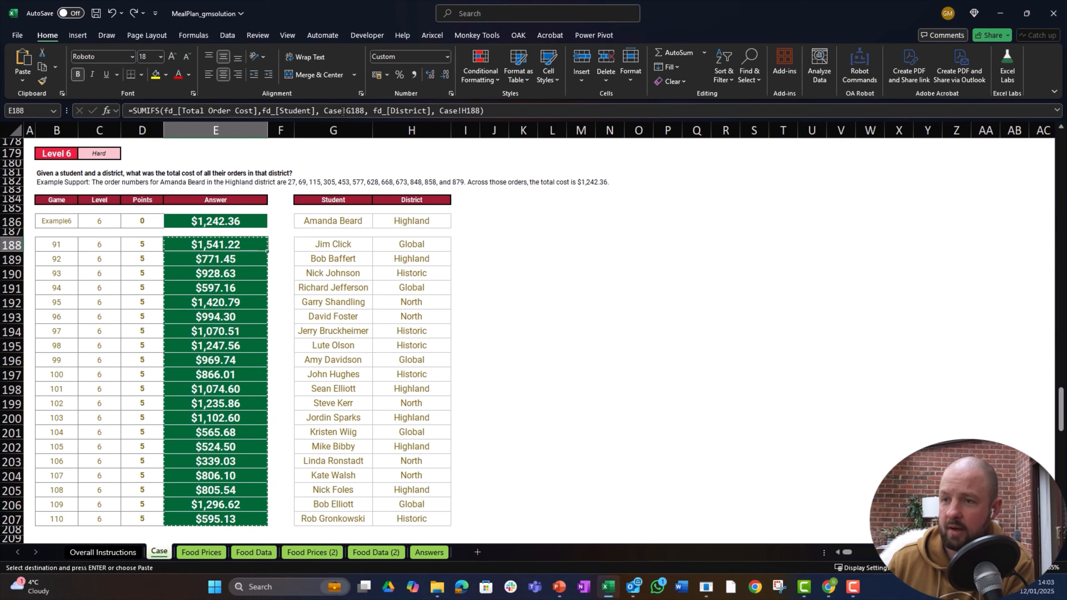
{"action": "key", "text": "ctrl+z"}
{"action": "key", "text": "ctrl+z"}
{"action": "key", "text": "ctrl+z"}
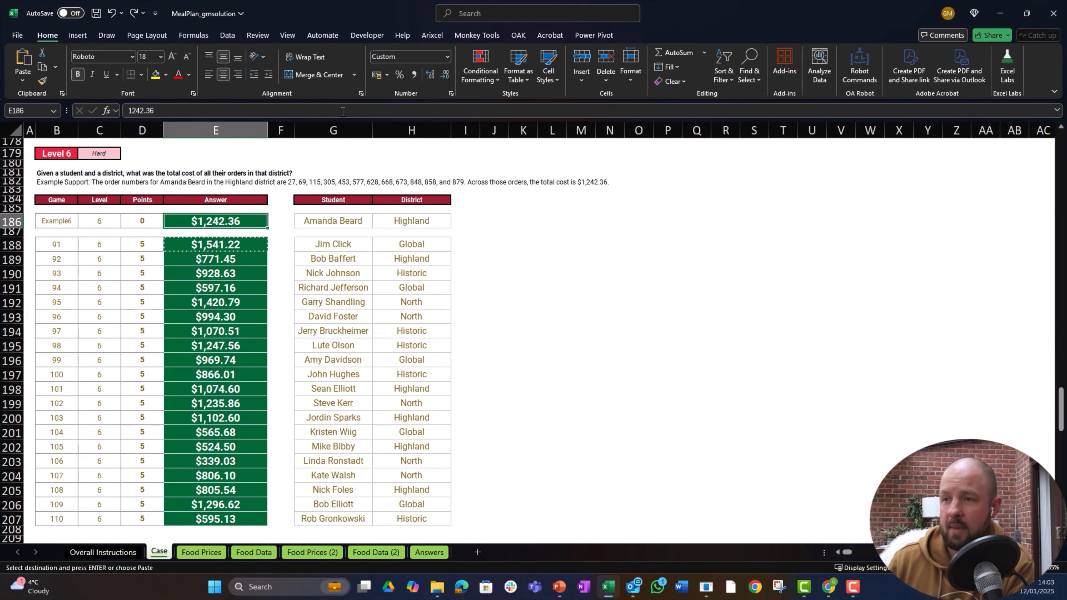
{"action": "key", "text": "Escape"}
Step: Go to Level 7 on the Case sheet and read the question about a student's total cost if all orders occurred in the given district
{"action": "key", "text": "Down"}
{"action": "key", "text": "Down"}
{"action": "key", "text": "Down"}
{"action": "key", "text": "Down"}
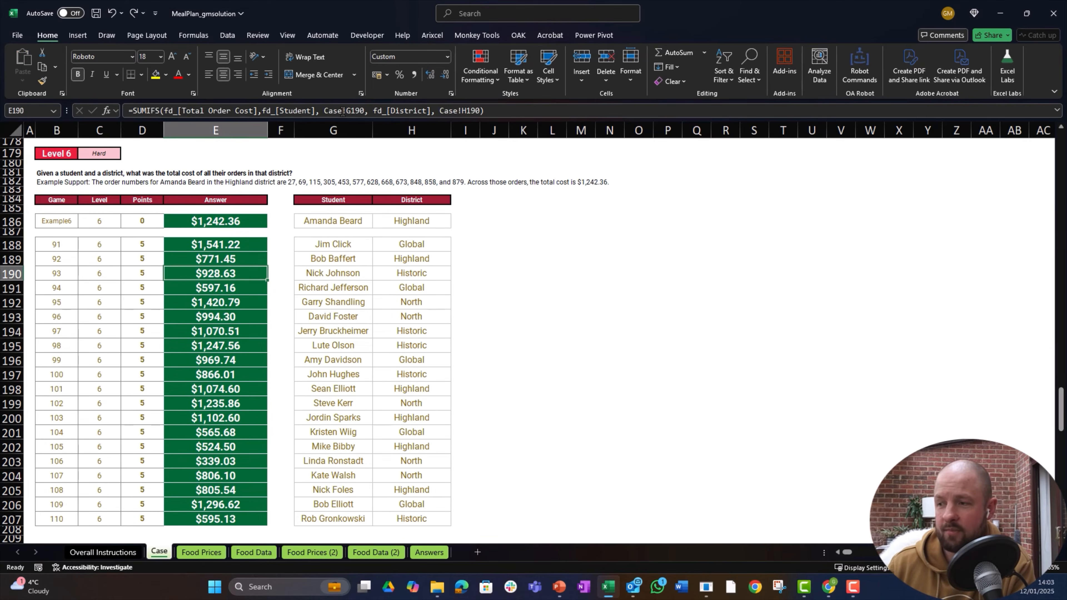
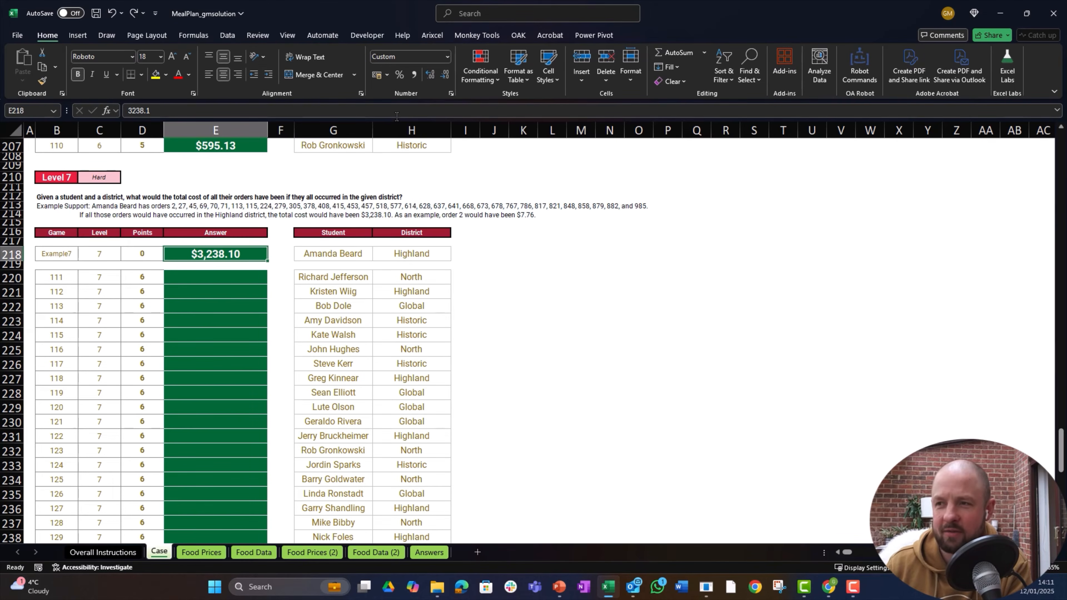
{"action": "key", "text": "Right"}
{"action": "key", "text": "Down"}
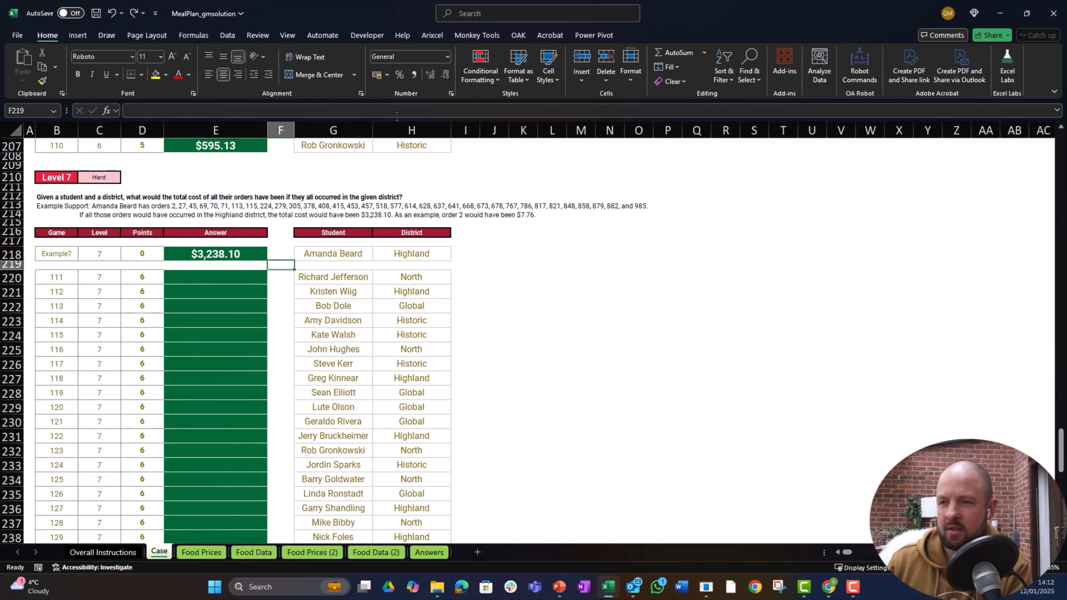
{"action": "key", "text": "Right"}
{"action": "key", "text": "Down"}
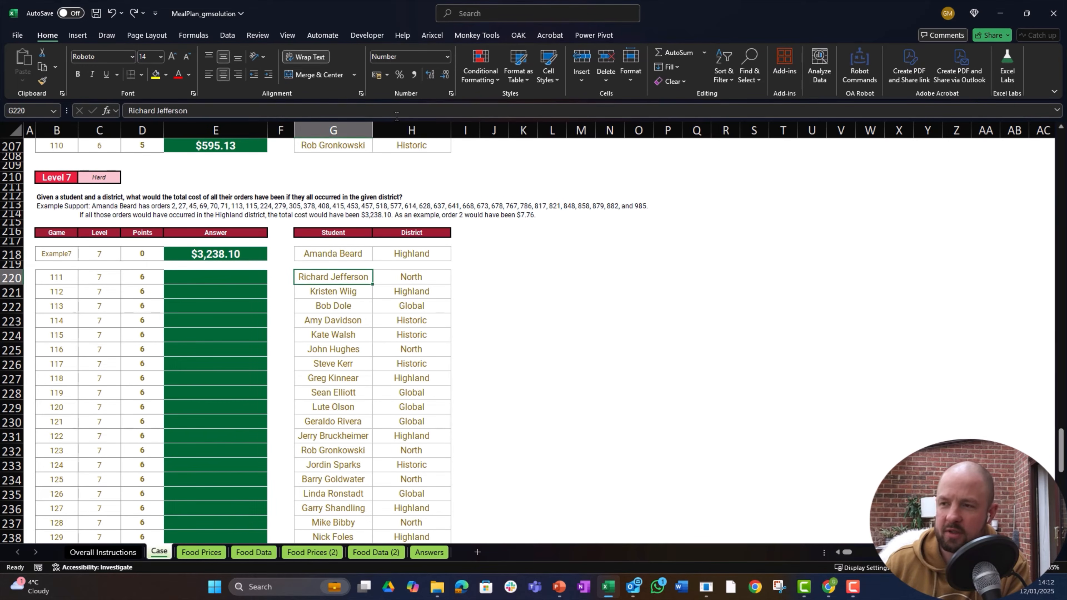
Step: Filter the Student column of the Food Data table to the student listed in G220 of the Case sheet
{"action": "key", "text": "ctrl+Page_Down"}
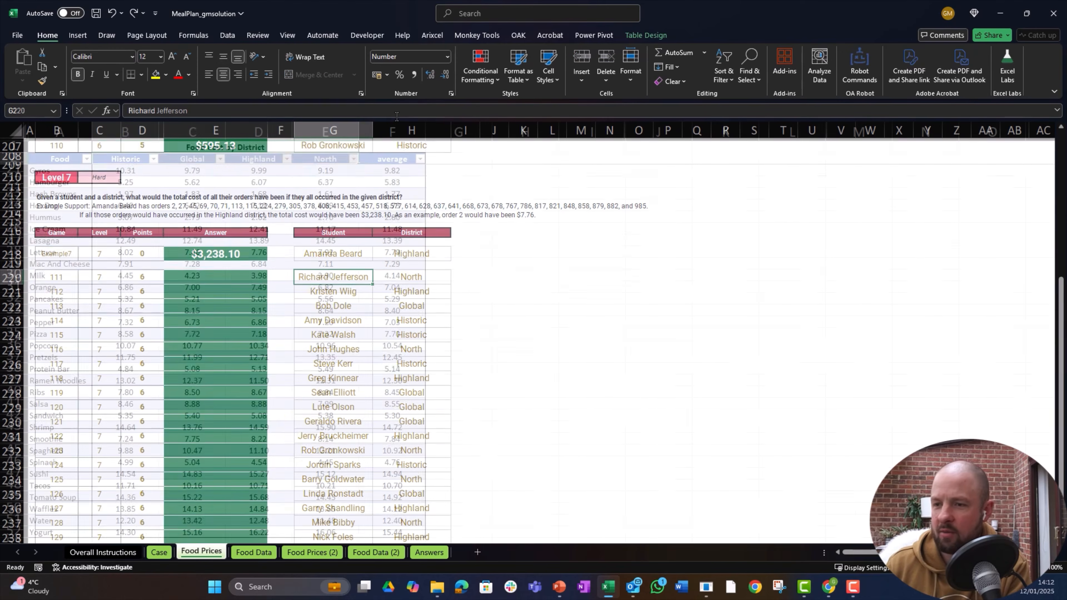
{"action": "key", "text": "ctrl+Page_Down"}
{"action": "key", "text": "Right"}
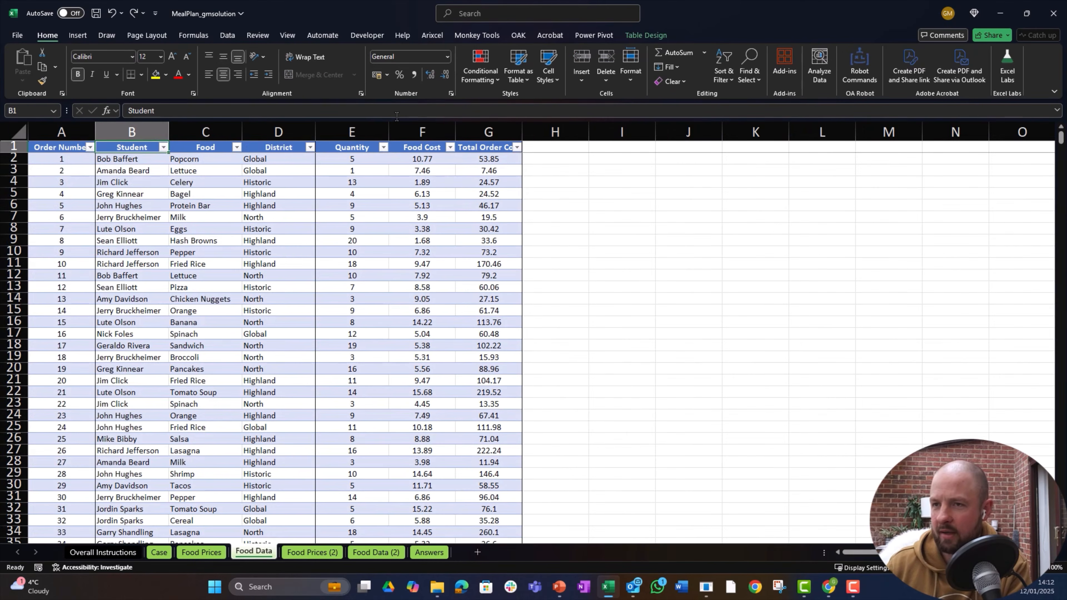
{"action": "key", "text": "alt+Down"}
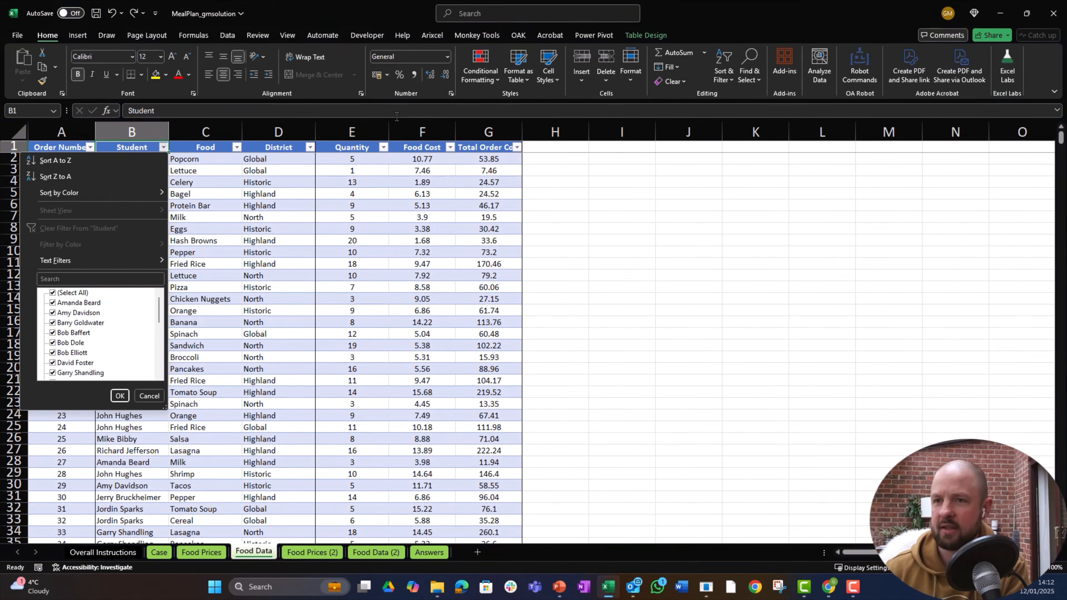
{"action": "left_click", "coordinate": [50, 297]}
{"action": "left_click", "coordinate": [69, 297]}
{"action": "scroll", "coordinate": [81, 331], "scroll_direction": "down", "scroll_amount": 5}
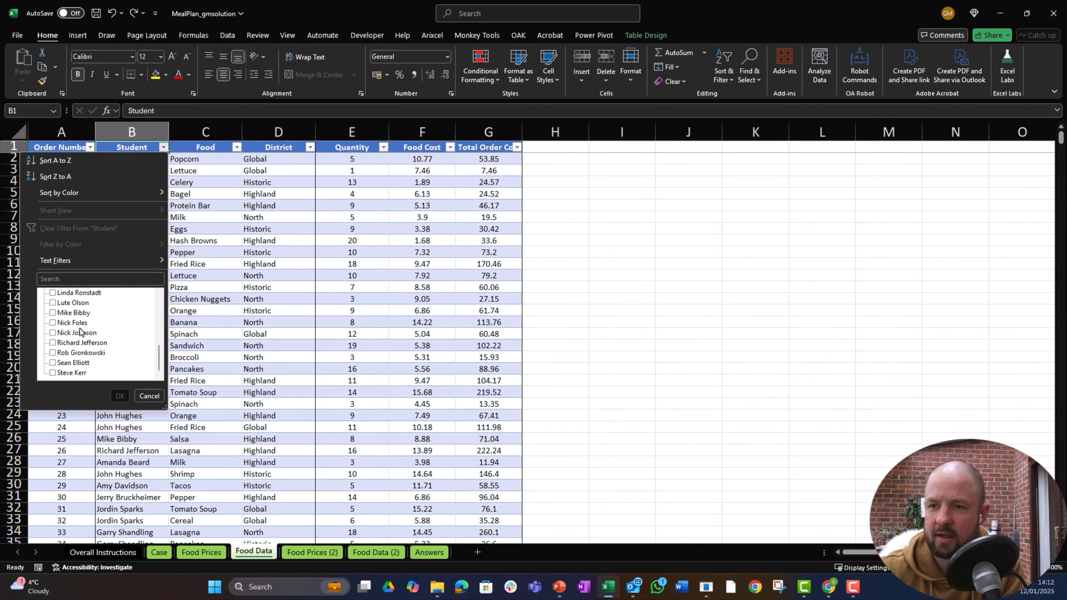
{"action": "left_click", "coordinate": [75, 343]}
{"action": "left_click", "coordinate": [120, 395]}
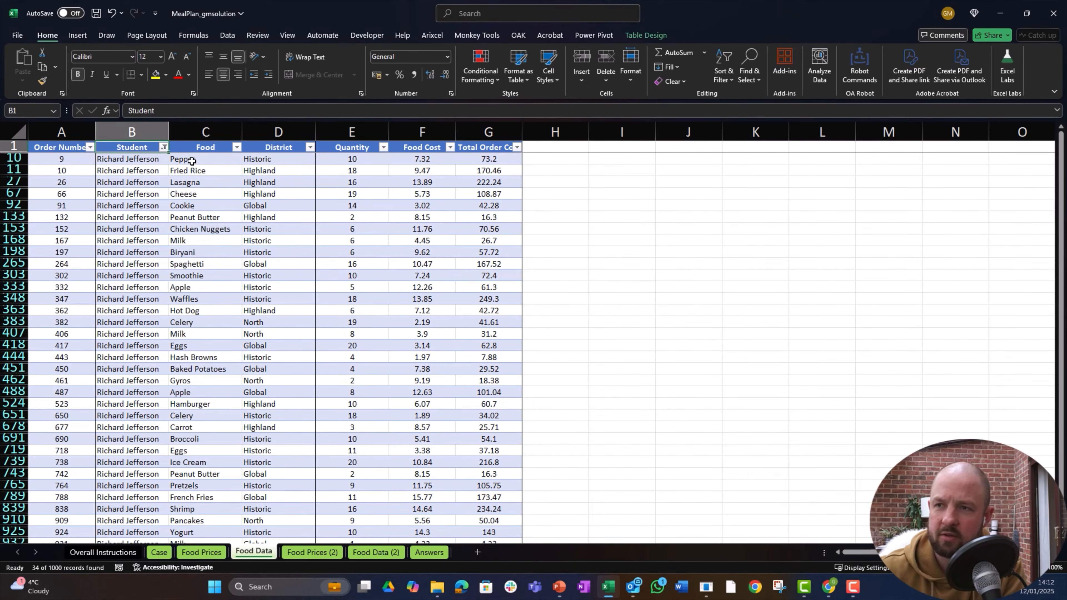
Step: Clear the Student filter on Food Data and return to the first Level 7 answer cell, E220, on Case
{"action": "left_click", "coordinate": [163, 147]}
{"action": "left_click", "coordinate": [60, 293]}
{"action": "left_click", "coordinate": [120, 396]}
{"action": "scroll", "coordinate": [147, 348], "scroll_direction": "up", "scroll_amount": 3}
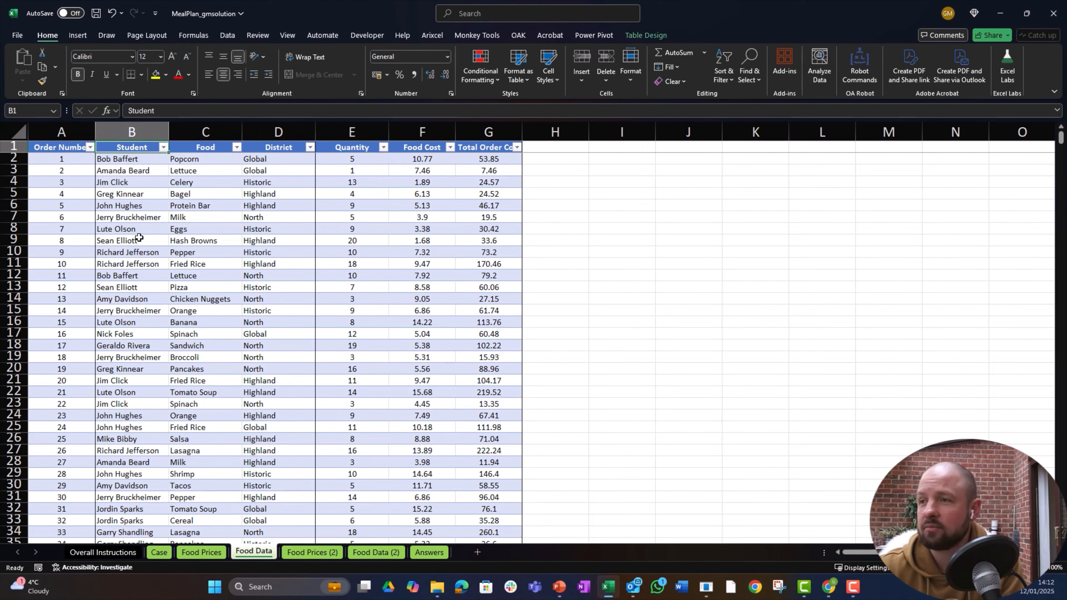
{"action": "left_click", "coordinate": [159, 552]}
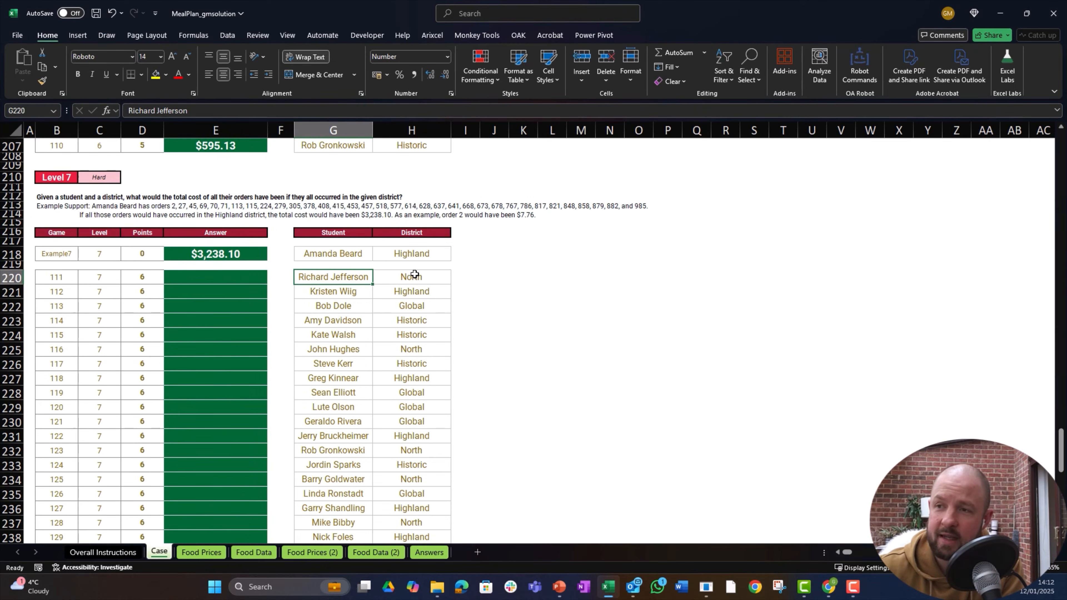
{"action": "left_click", "coordinate": [253, 276]}
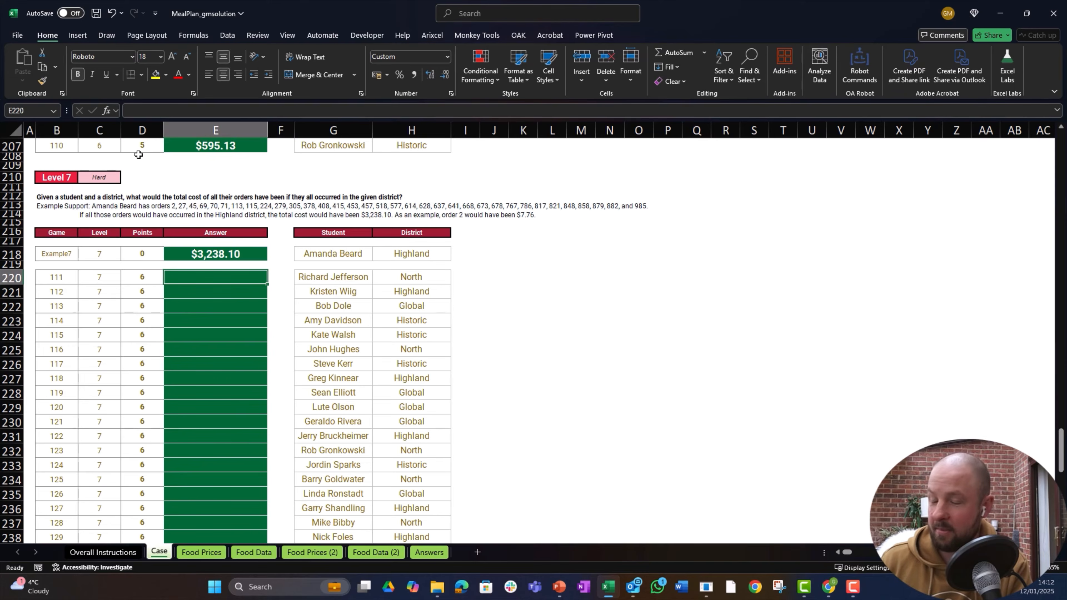
Step: Copy the Historic, Global, Highland and North headers from Food Prices into H1:K1 of Food Data as new table columns
{"action": "key", "text": "ctrl+Page_Down"}
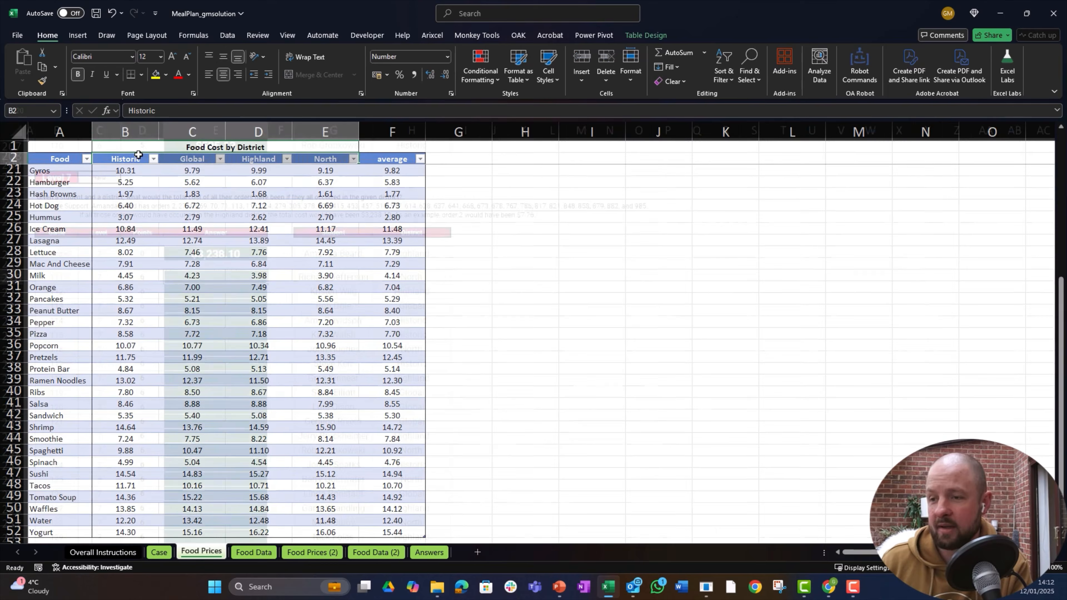
{"action": "key", "text": "ctrl+Page_Down"}
{"action": "key", "text": "Right"}
{"action": "key", "text": "Right"}
{"action": "key", "text": "Right"}
{"action": "key", "text": "Right"}
{"action": "key", "text": "Right"}
{"action": "key", "text": "Right"}
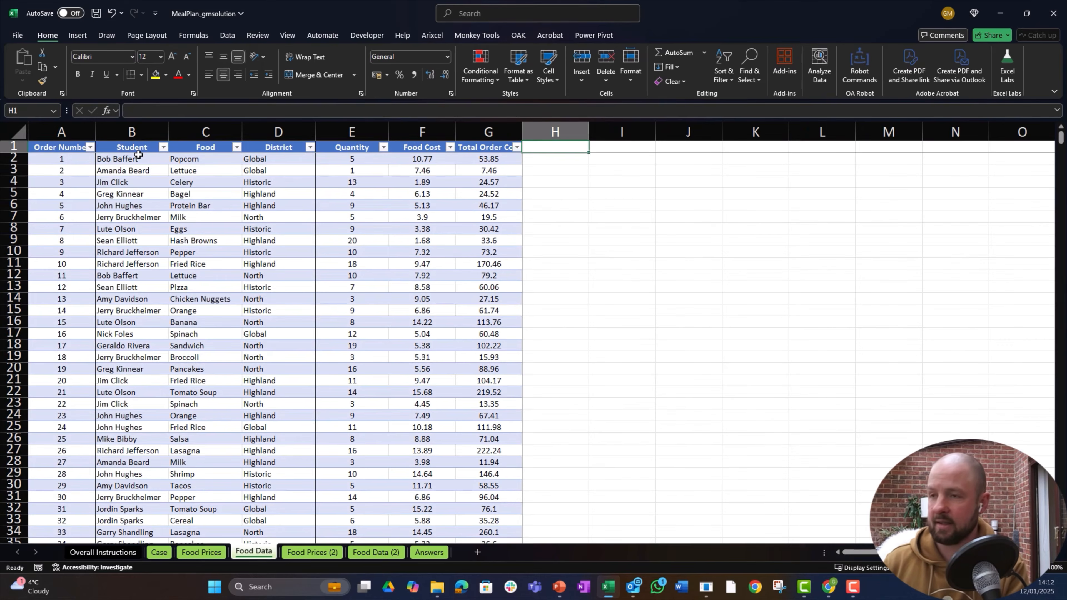
{"action": "key", "text": "ctrl+Page_Up"}
{"action": "left_click", "coordinate": [138, 155]}
{"action": "key", "text": "shift+Right"}
{"action": "key", "text": "shift+Right"}
{"action": "key", "text": "shift+Right"}
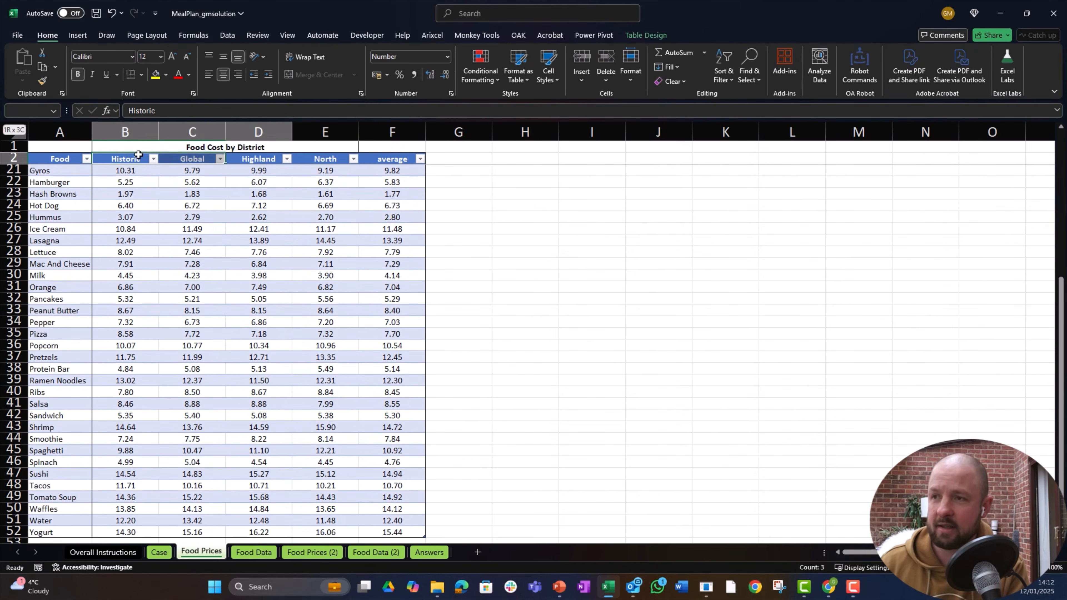
{"action": "key", "text": "ctrl+c"}
{"action": "key", "text": "ctrl+Page_Down"}
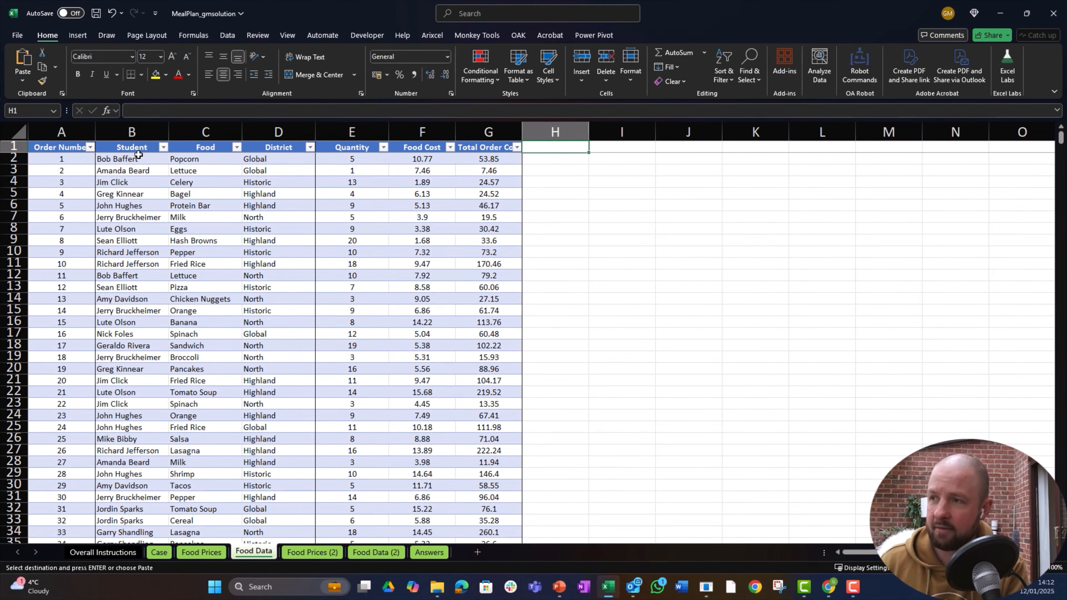
{"action": "key", "text": "ctrl+v"}
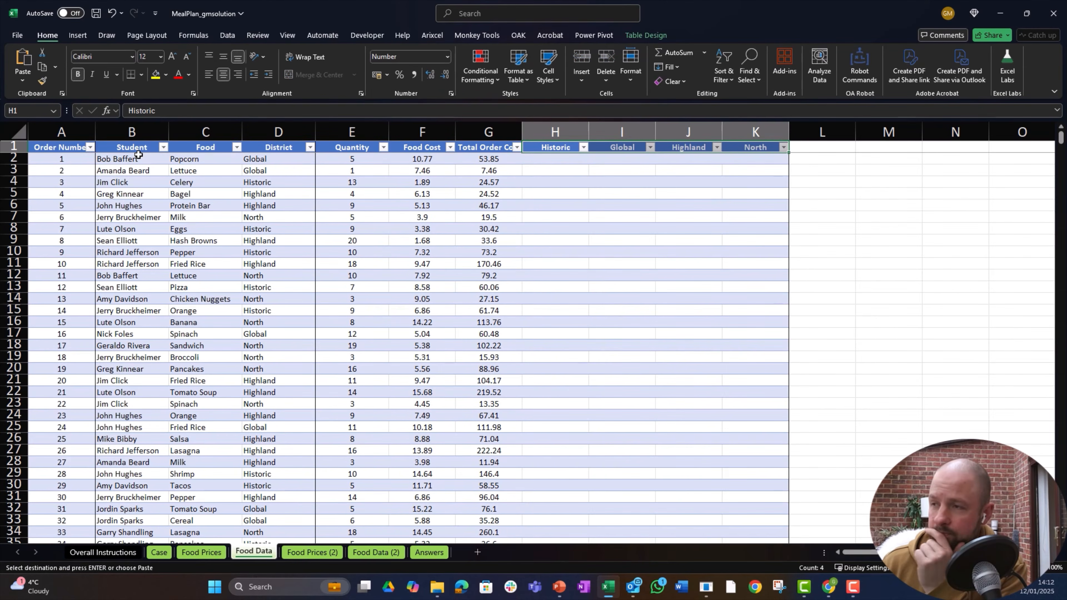
Step: Examine the new district columns and the Total Order Cost formula in G2 of the Food Data table
{"action": "key", "text": "Right"}
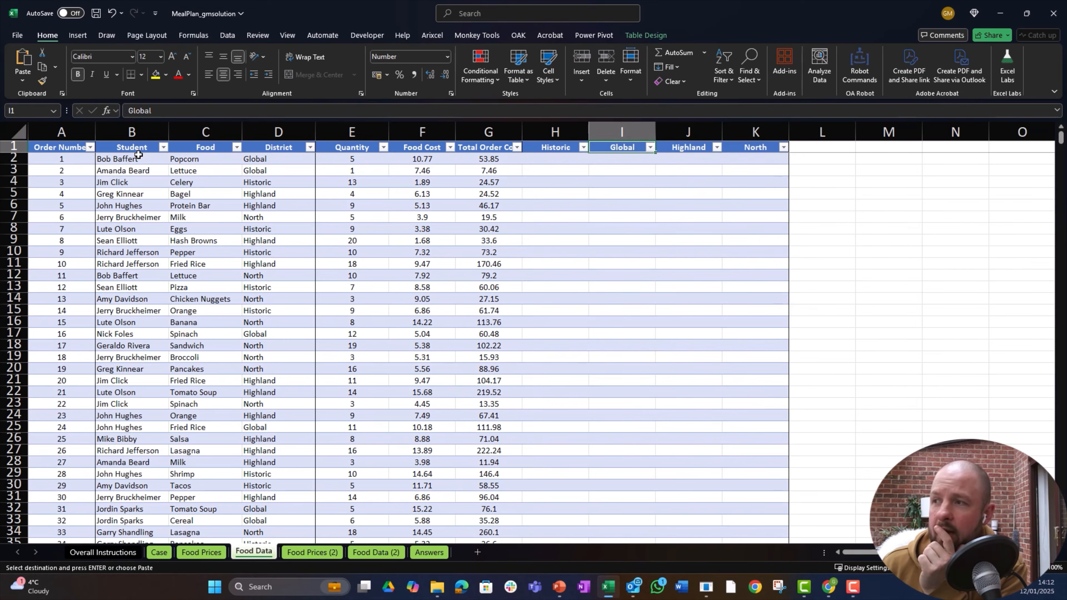
{"action": "key", "text": "Right"}
{"action": "key", "text": "Right"}
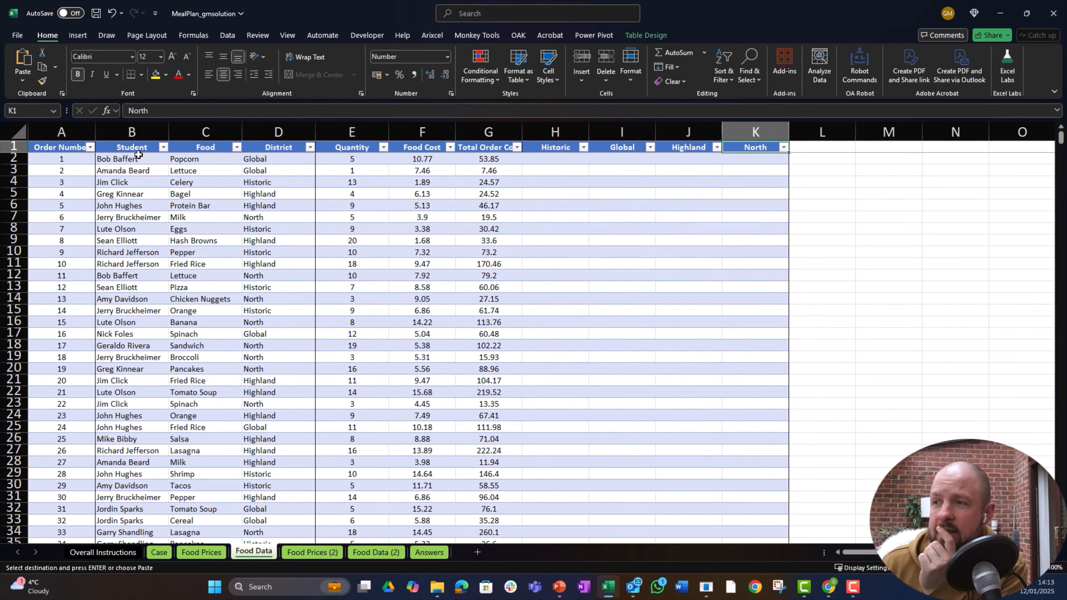
{"action": "key", "text": "Left"}
{"action": "key", "text": "Left"}
{"action": "key", "text": "Left"}
{"action": "key", "text": "Left"}
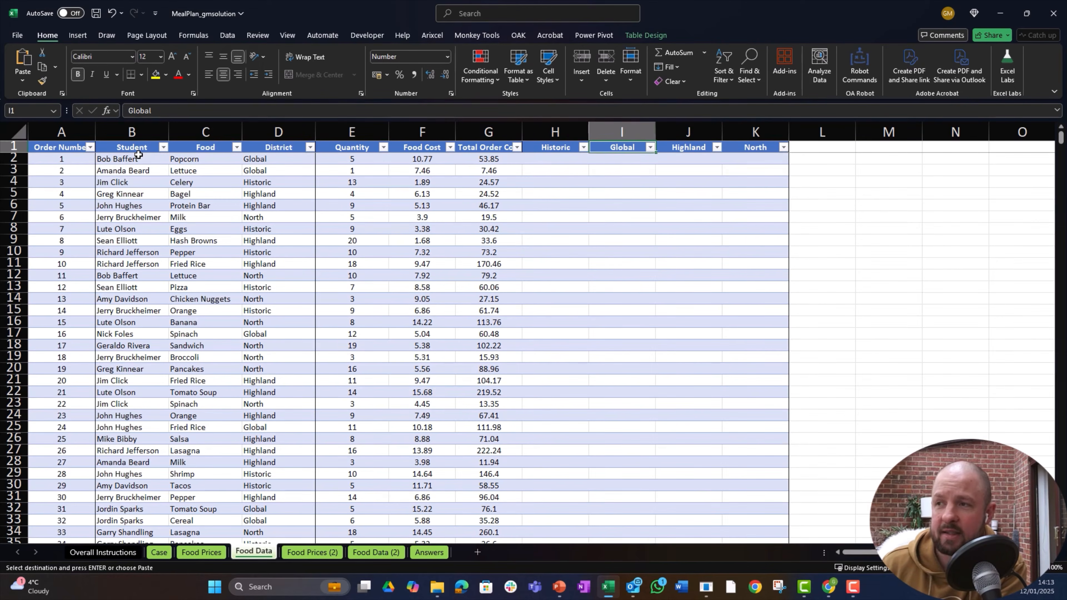
{"action": "key", "text": "Down"}
{"action": "key", "text": "Up"}
{"action": "key", "text": "Down"}
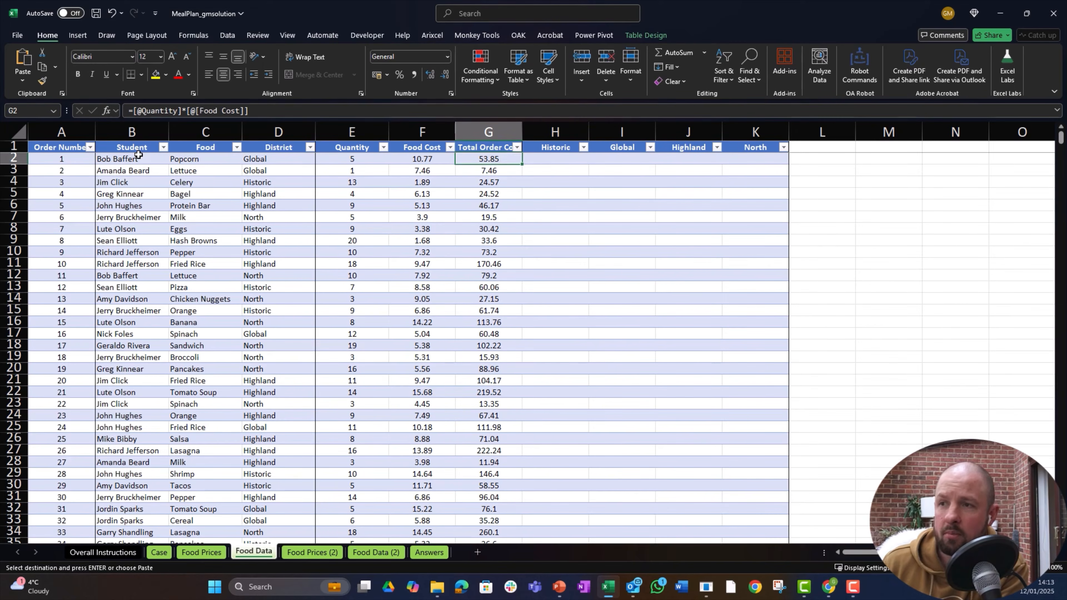
{"action": "key", "text": "Right"}
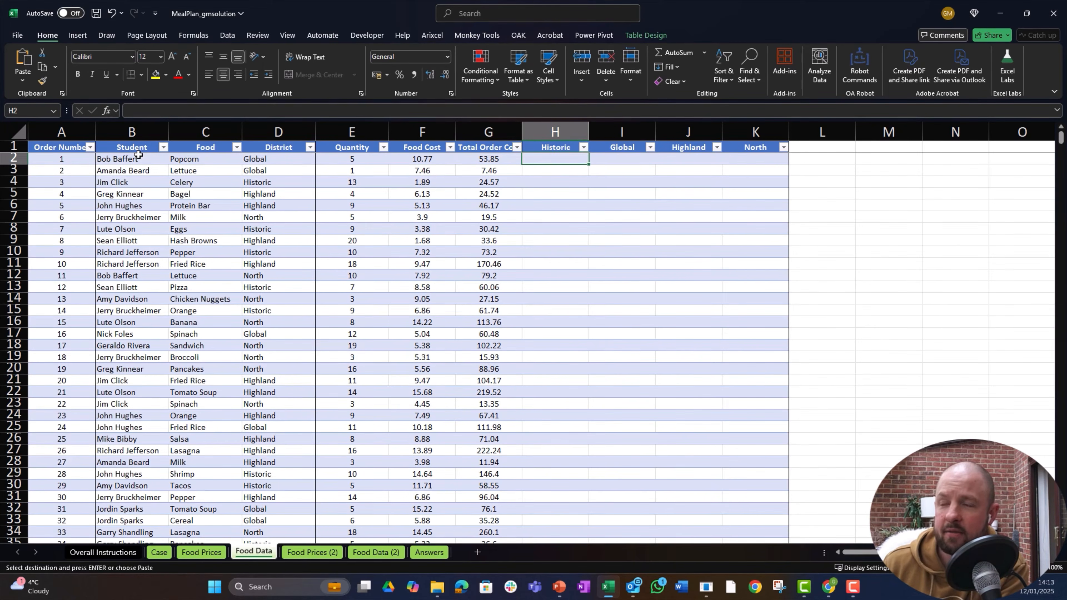
{"action": "key", "text": "Left"}
{"action": "key", "text": "Left"}
{"action": "key", "text": "Left"}
{"action": "key", "text": "Right"}
{"action": "key", "text": "Right"}
{"action": "key", "text": "Right"}
{"action": "key", "text": "Right"}
{"action": "key", "text": "Right"}
{"action": "key", "text": "Right"}
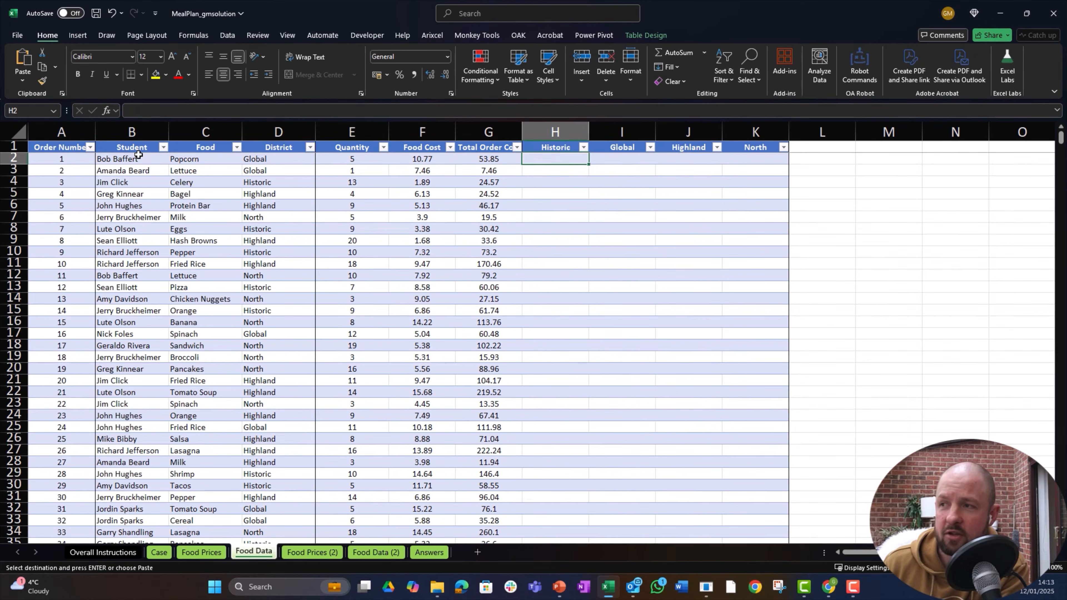
Step: Begin an XLOOKUP formula in H2 under Historic, using the row's Food value as the lookup value
{"action": "key", "text": "Left"}
{"action": "key", "text": "Left"}
{"action": "key", "text": "Left"}
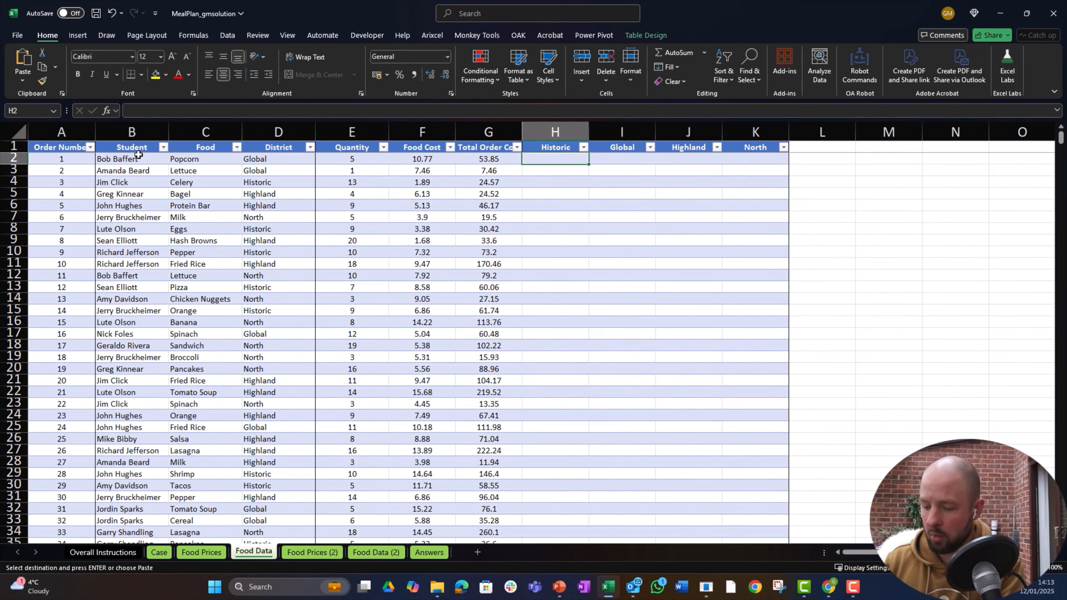
{"action": "type", "text": "=xl"}
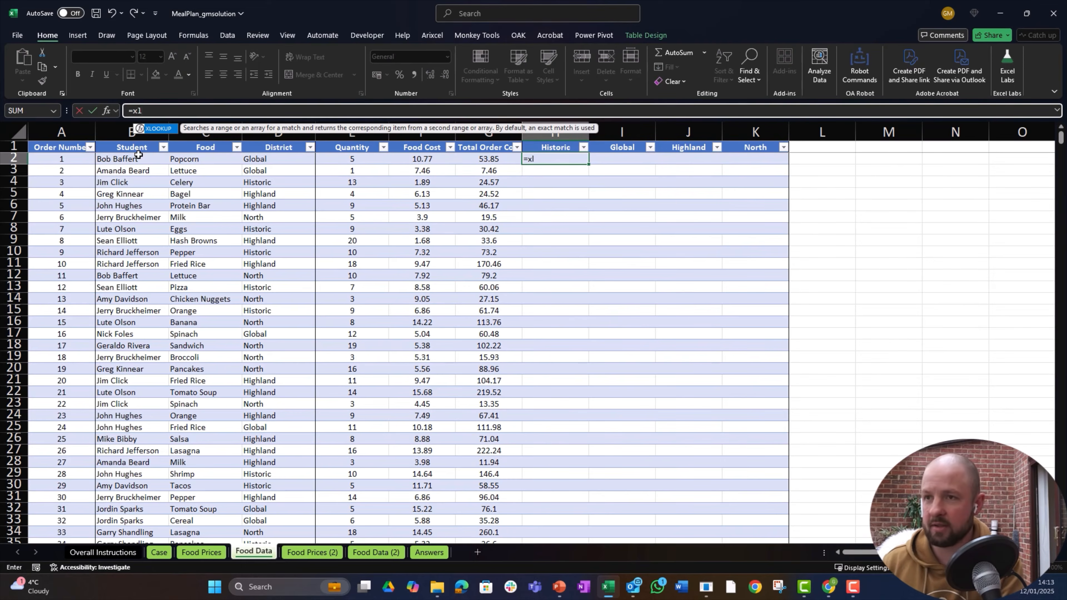
{"action": "key", "text": "Tab"}
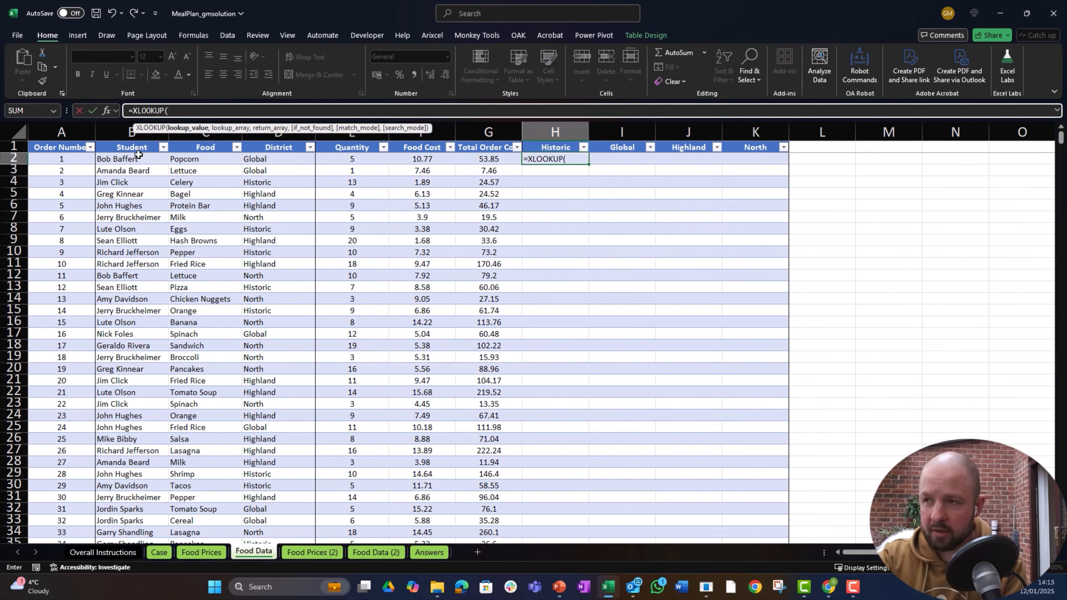
{"action": "key", "text": "Left"}
{"action": "key", "text": "Left"}
{"action": "key", "text": "Left"}
{"action": "key", "text": "Left"}
{"action": "key", "text": "Left"}
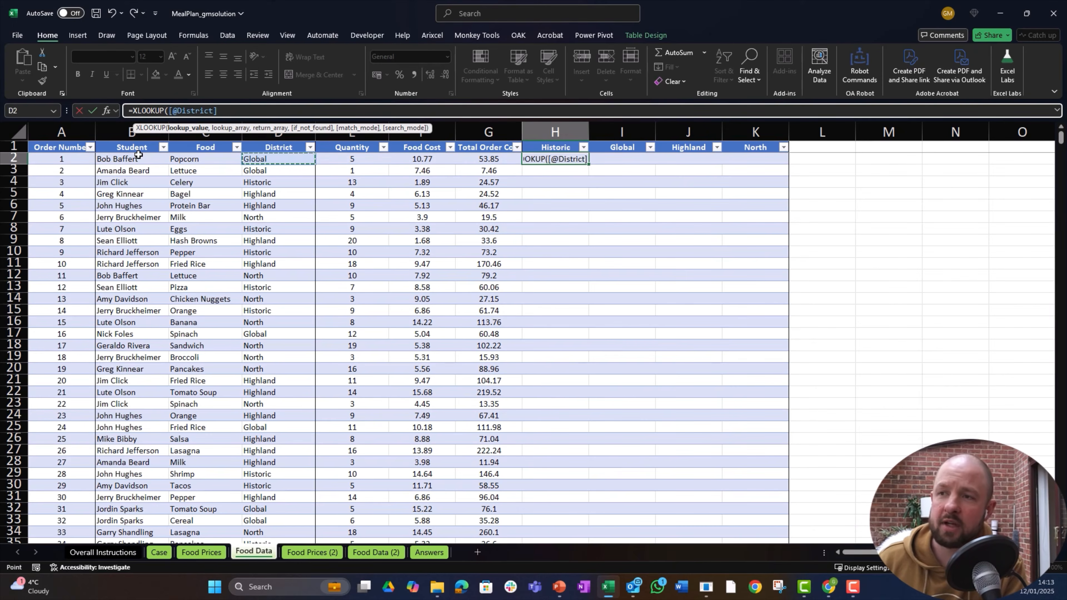
{"action": "key", "text": "Right"}
{"action": "key", "text": "Right"}
{"action": "key", "text": "Right"}
{"action": "key", "text": "Right"}
{"action": "key", "text": "Left"}
{"action": "key", "text": "Left"}
{"action": "key", "text": "Left"}
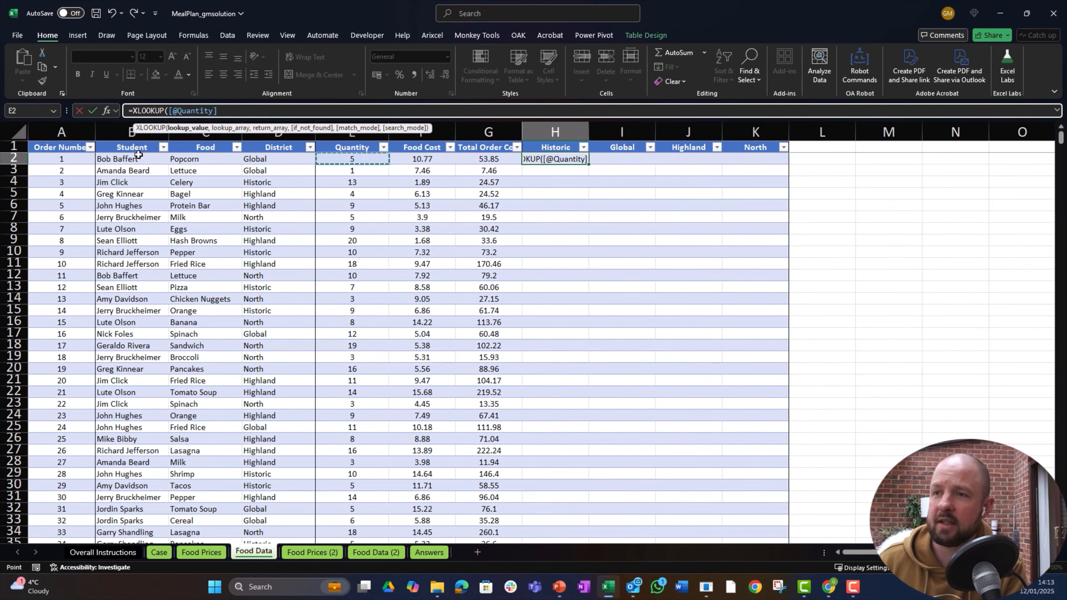
{"action": "key", "text": "Left"}
{"action": "type", "text": ","}
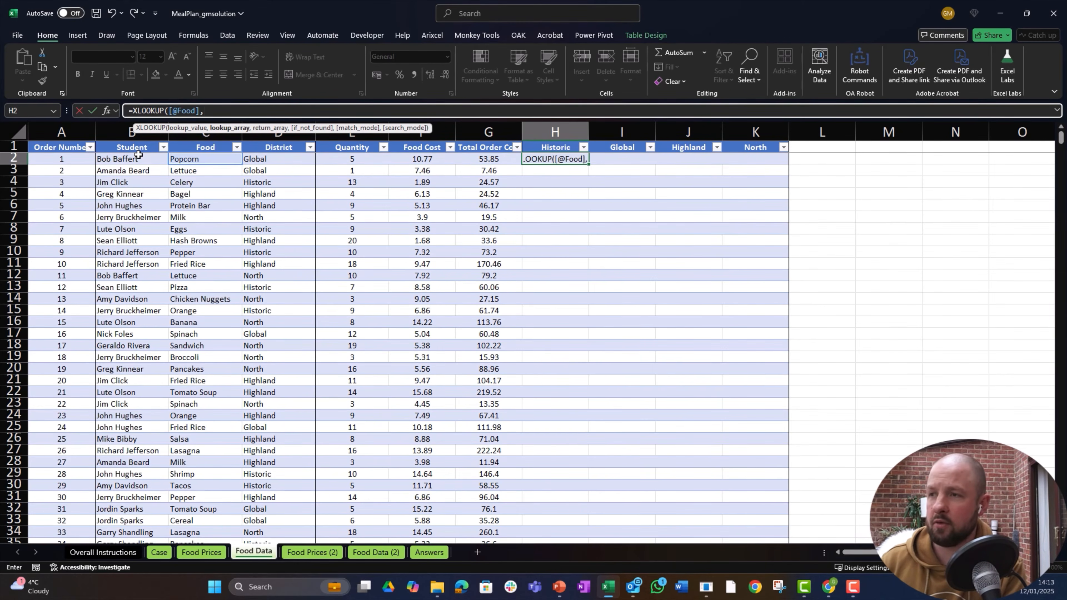
Step: Complete the H2 lookup with fp_[Food] as lookup array and fp_[Historic] as return array from Food Prices
{"action": "key", "text": "ctrl+Page_Up"}
{"action": "key", "text": "ctrl+shift+Down"}
{"action": "type", "text": ","}
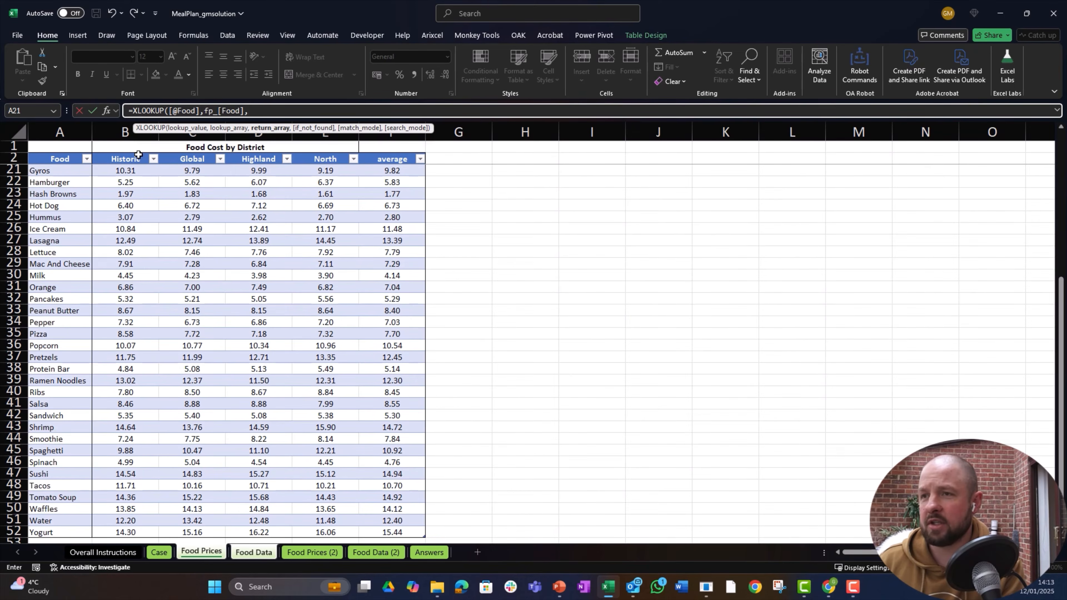
{"action": "key", "text": "Right"}
{"action": "key", "text": "ctrl+Up"}
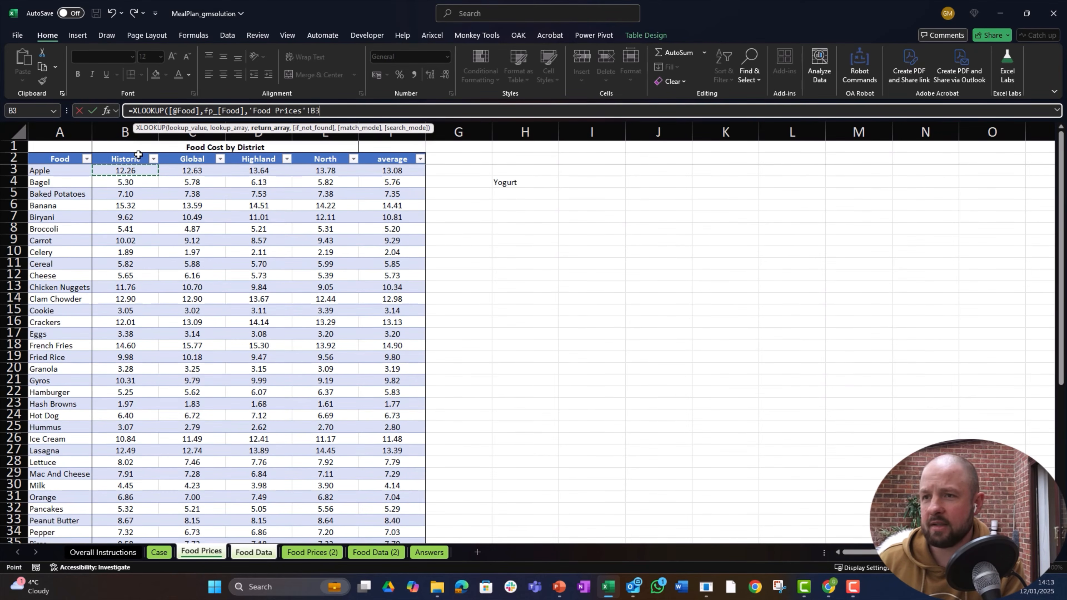
{"action": "key", "text": "ctrl+shift+Down"}
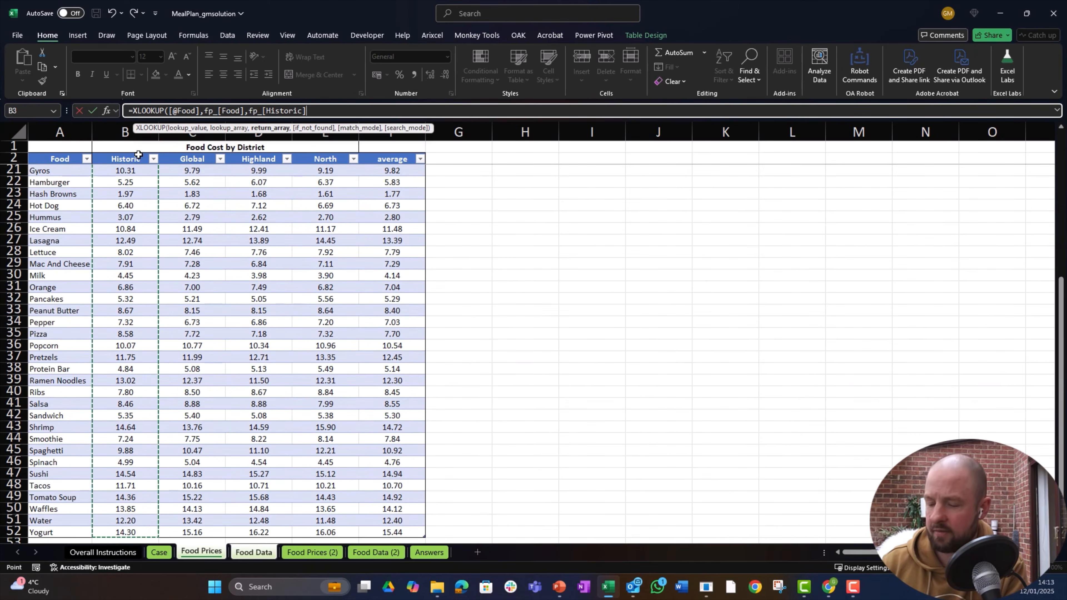
{"action": "type", "text": ")"}
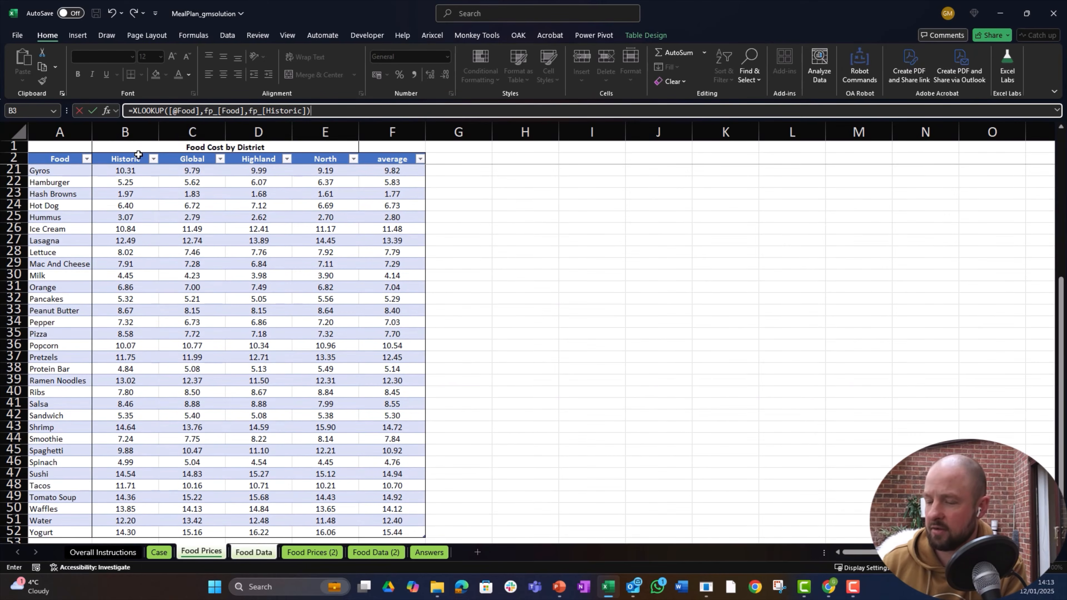
{"action": "key", "text": "ctrl+Return"}
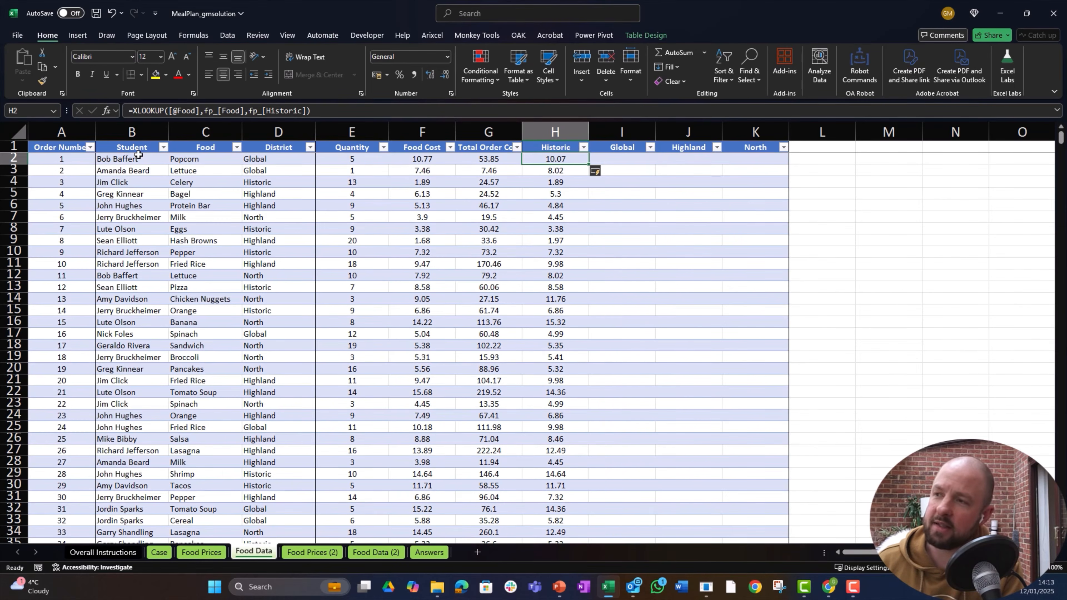
Step: Copy the Historic lookup formula from H2 into the Global, Highland and North columns
{"action": "key", "text": "ctrl+c"}
{"action": "key", "text": "Right"}
{"action": "key", "text": "ctrl+v"}
{"action": "key", "text": "Right"}
{"action": "key", "text": "ctrl+v"}
{"action": "key", "text": "Right"}
{"action": "key", "text": "ctrl+v"}
{"action": "key", "text": "Left"}
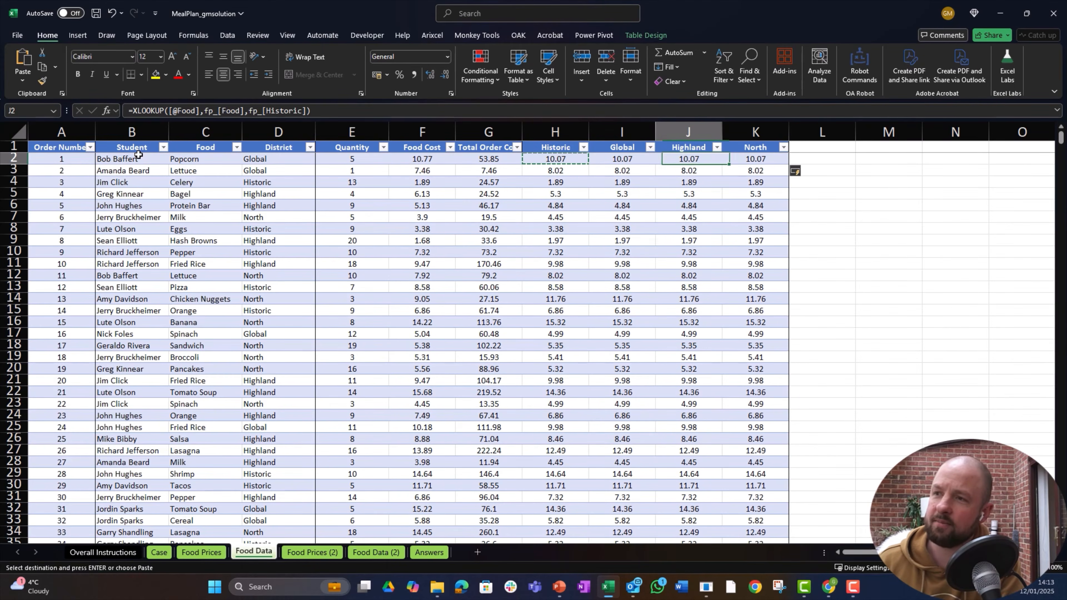
{"action": "key", "text": "Left"}
{"action": "key", "text": "Left"}
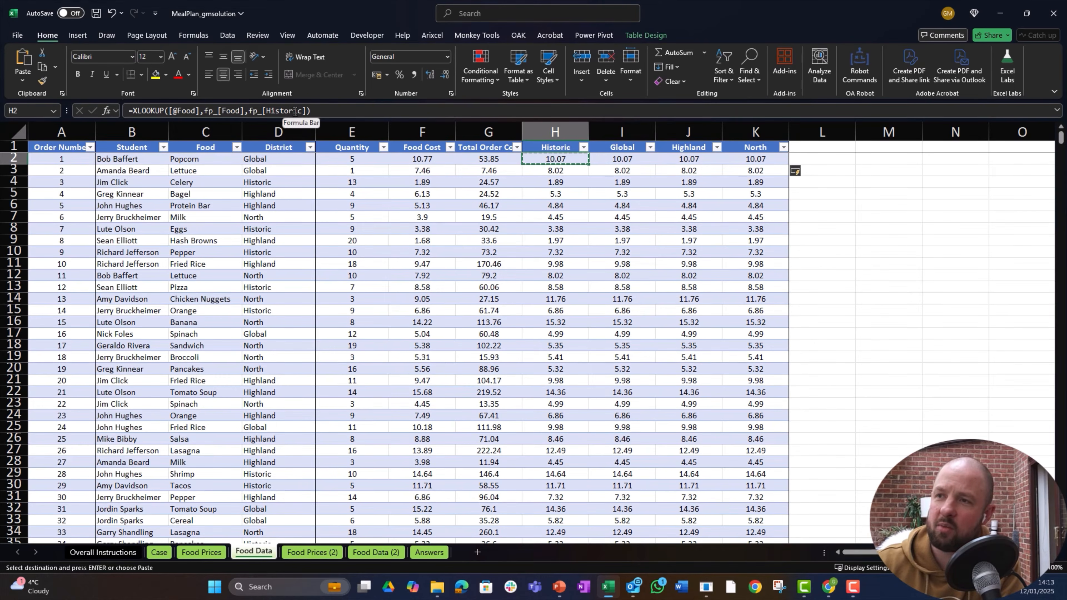
{"action": "key", "text": "Escape"}
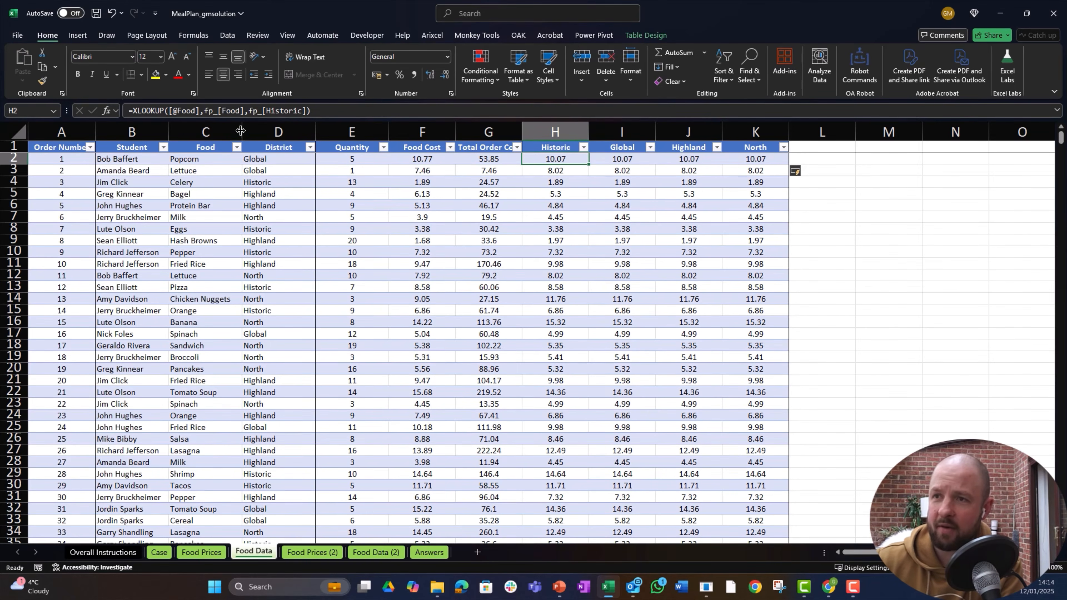
Step: Multiply the Historic price lookup in H2 by the row's Quantity
{"action": "left_click", "coordinate": [132, 110]}
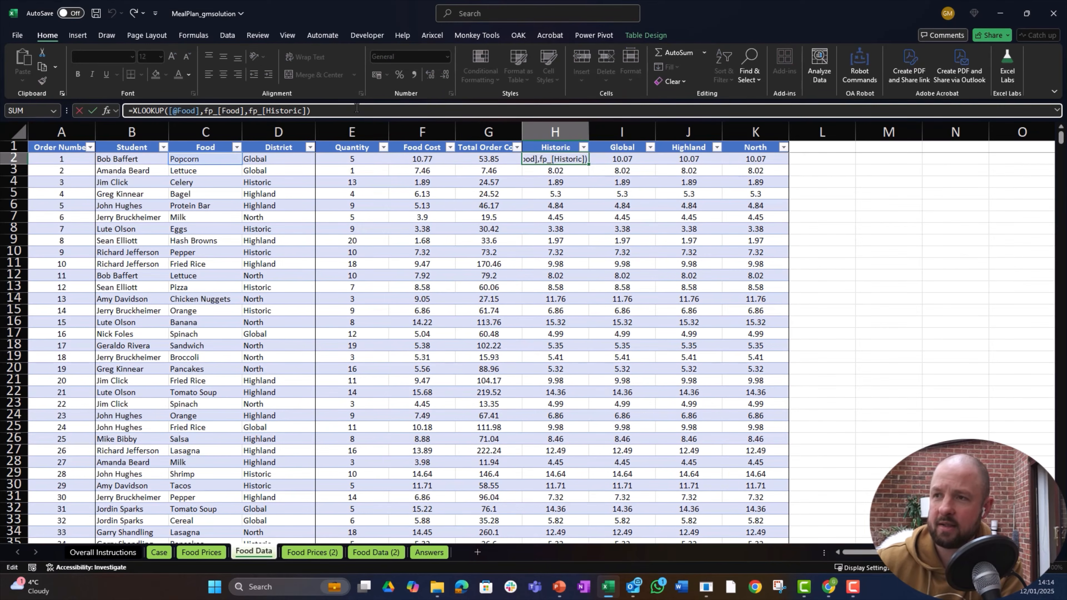
{"action": "type", "text": "*"}
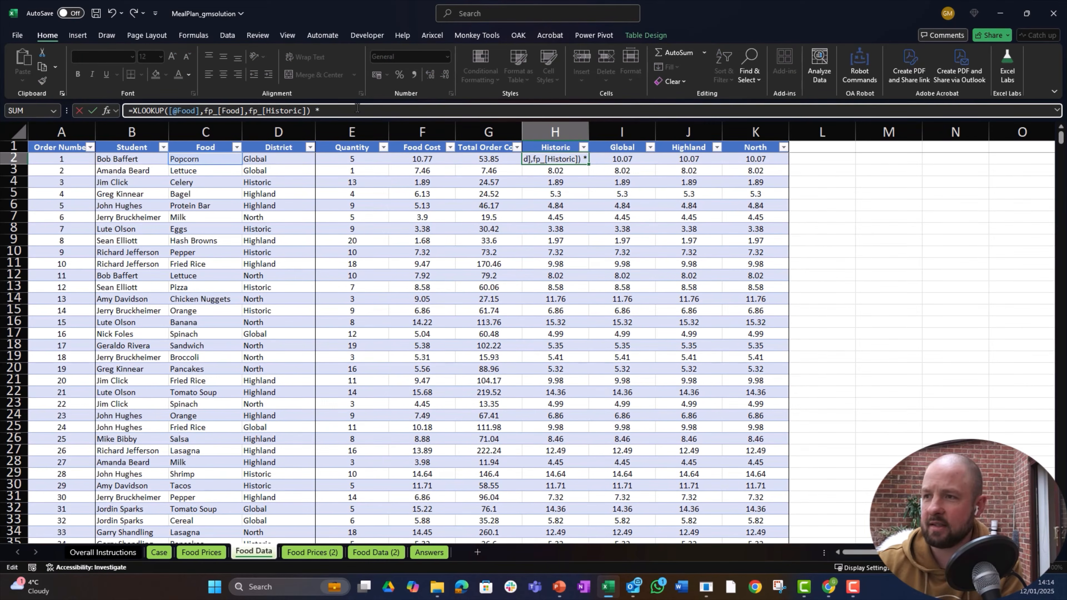
{"action": "left_click", "coordinate": [358, 159]}
{"action": "key", "text": "ctrl+Return"}
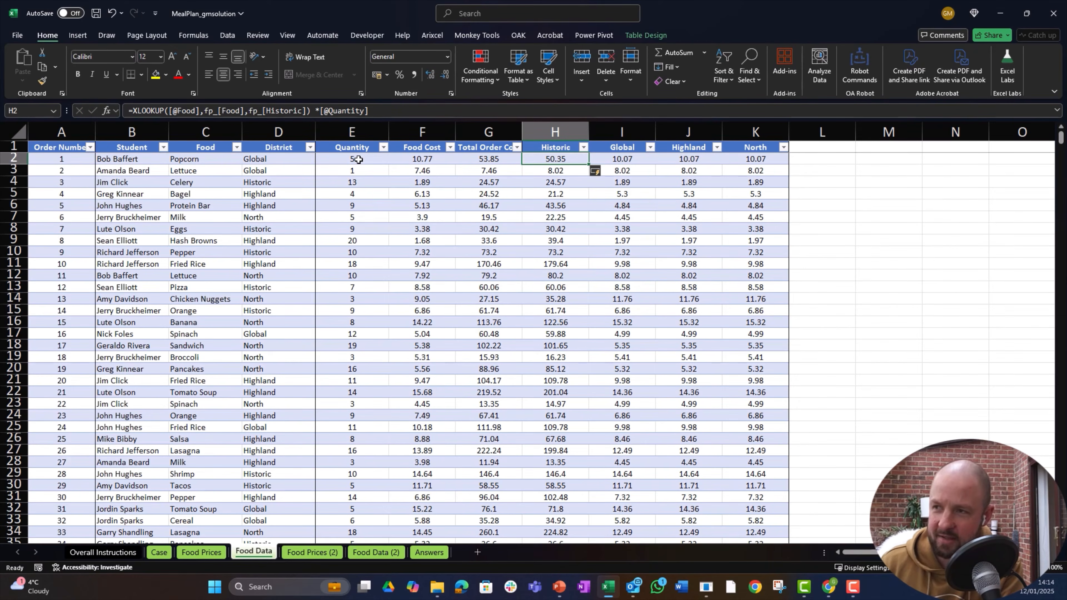
{"action": "key", "text": "Left"}
{"action": "key", "text": "Left"}
{"action": "key", "text": "Left"}
{"action": "key", "text": "Right"}
{"action": "key", "text": "Right"}
{"action": "key", "text": "Right"}
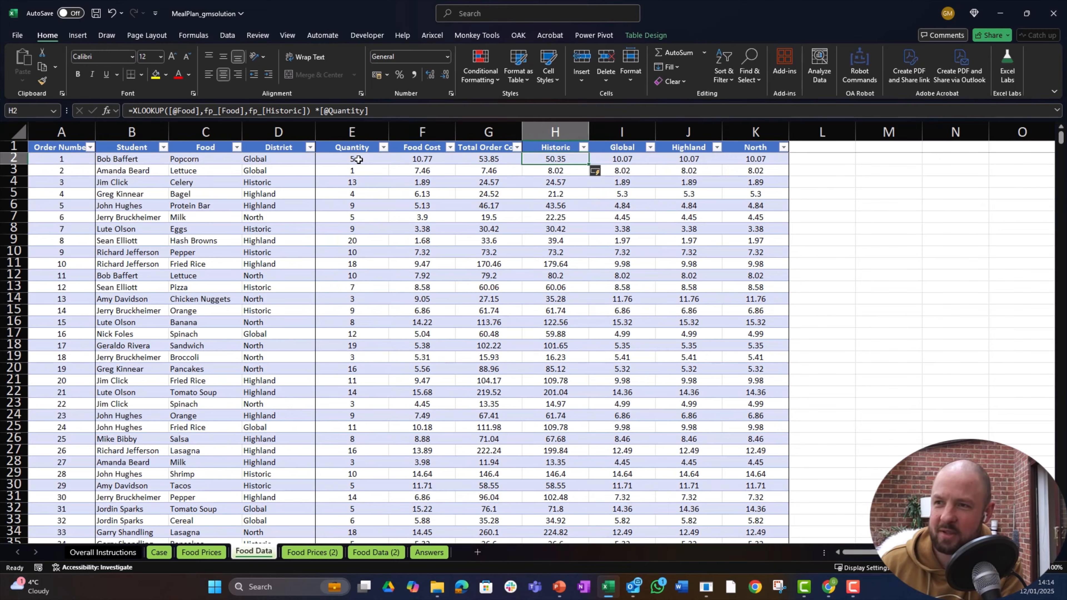
Step: Copy the H2 formula with the Quantity multiplication into I2, J2 and K2, covering Global, Highland and North
{"action": "key", "text": "ctrl+c"}
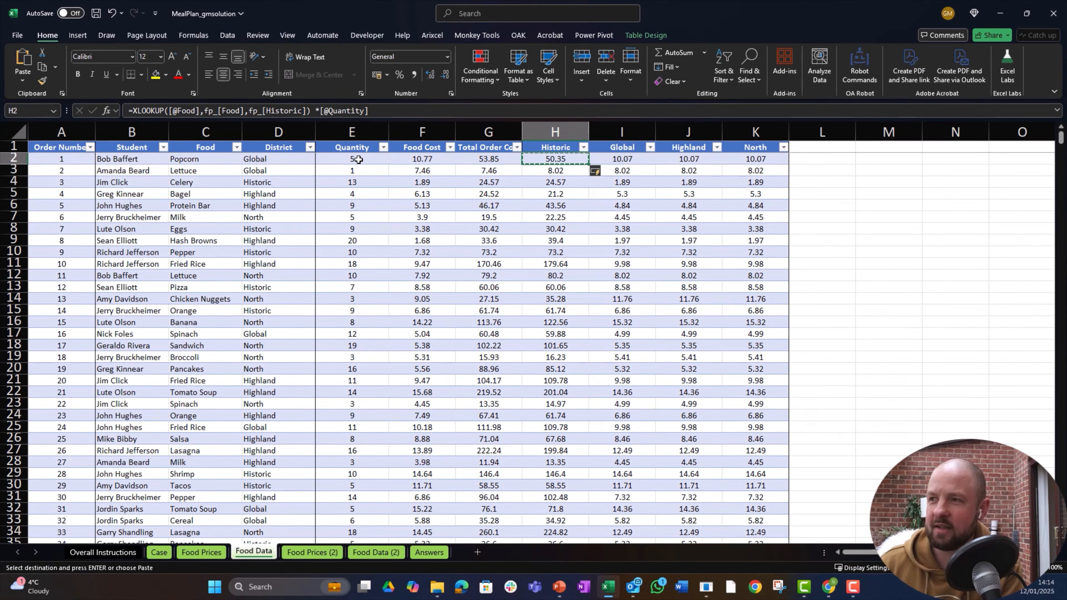
{"action": "key", "text": "Right"}
{"action": "key", "text": "ctrl+v"}
{"action": "key", "text": "Right"}
{"action": "key", "text": "ctrl+v"}
{"action": "key", "text": "Right"}
{"action": "key", "text": "ctrl+v"}
{"action": "key", "text": "Left"}
{"action": "key", "text": "Left"}
{"action": "key", "text": "Left"}
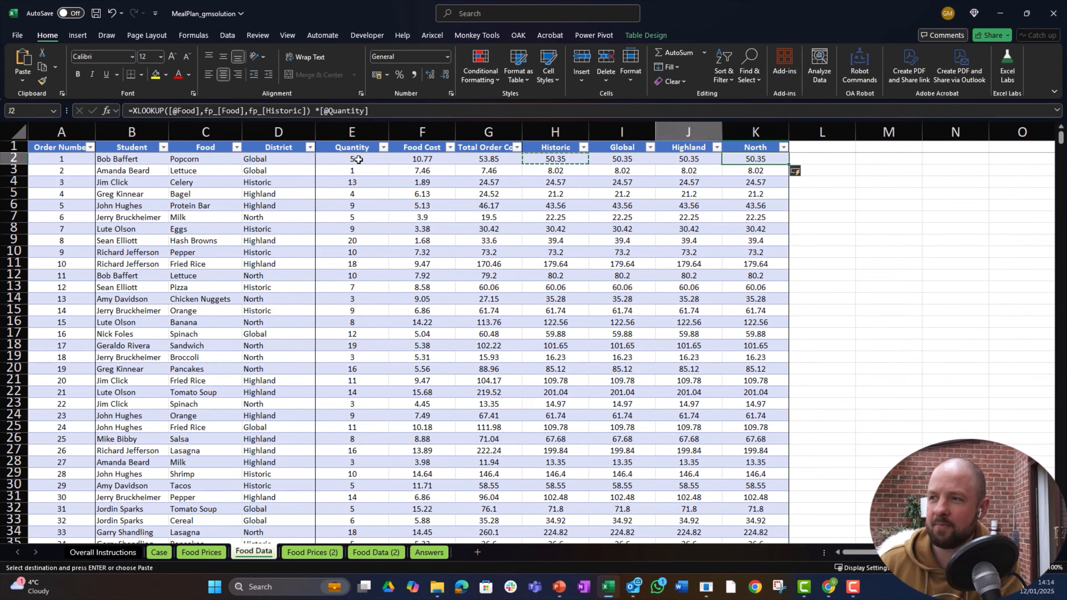
Step: Change the return array of the I2 formula to fp_[Global]
{"action": "key", "text": "Right"}
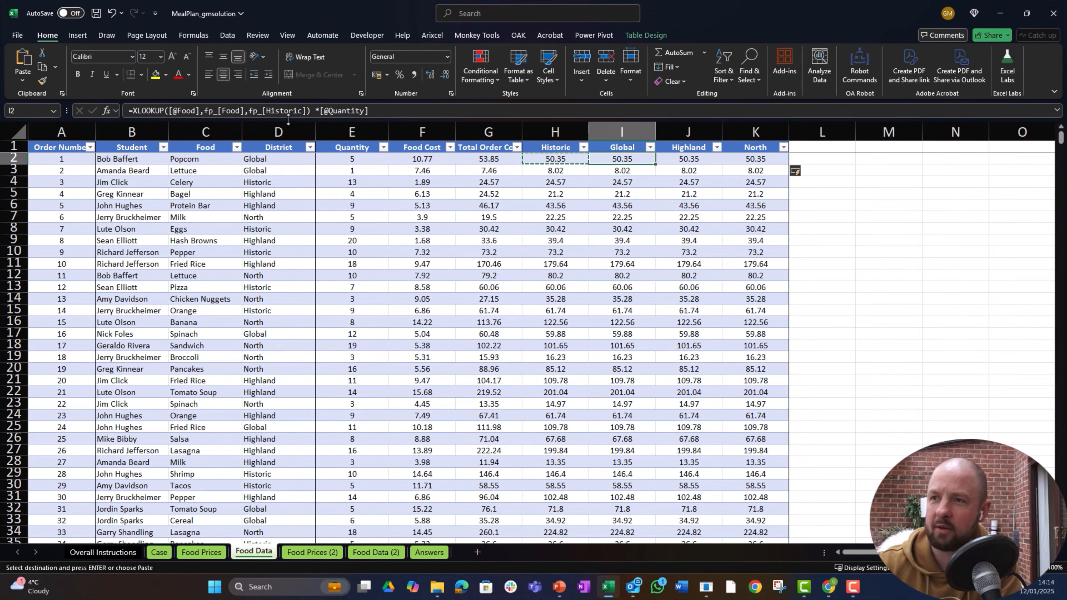
{"action": "left_click", "coordinate": [301, 111]}
{"action": "key", "text": "BackSpace"}
{"action": "key", "text": "BackSpace"}
{"action": "key", "text": "BackSpace"}
{"action": "key", "text": "BackSpace"}
{"action": "key", "text": "BackSpace"}
{"action": "key", "text": "BackSpace"}
{"action": "key", "text": "BackSpace"}
{"action": "key", "text": "BackSpace"}
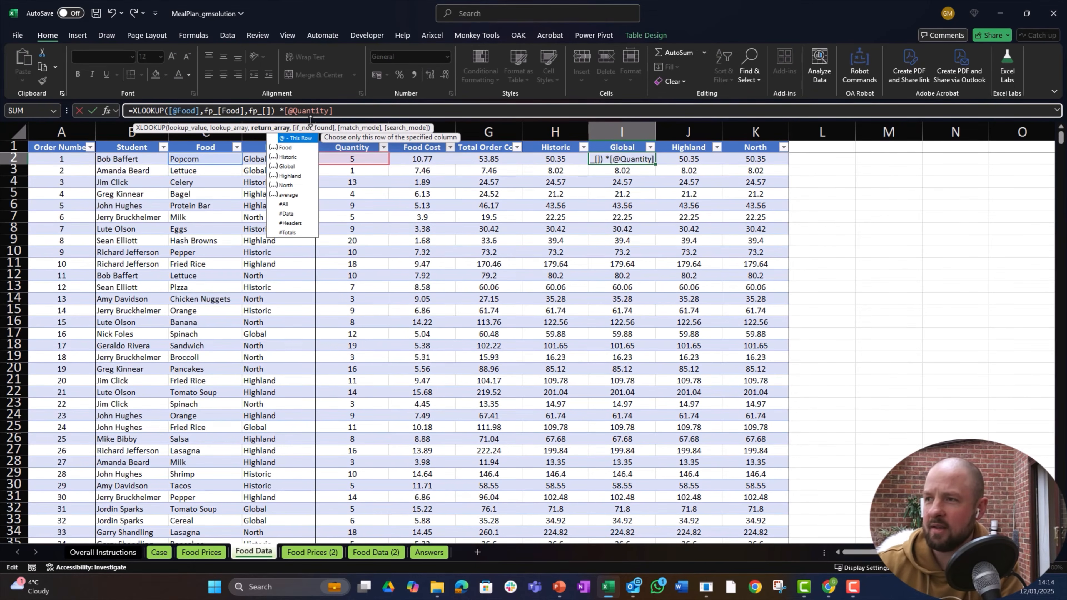
{"action": "type", "text": "glo"}
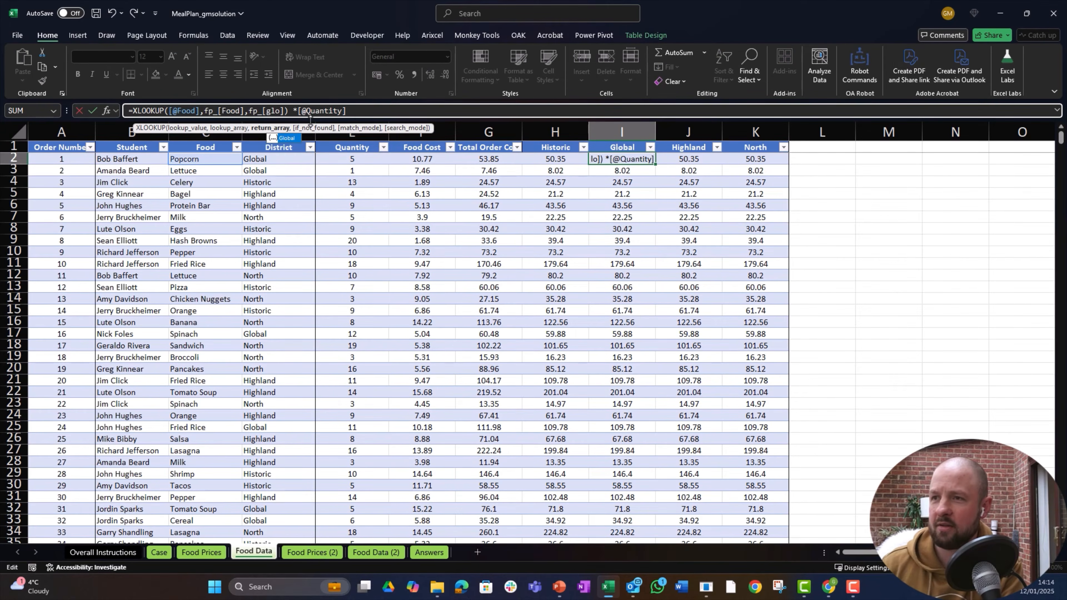
{"action": "key", "text": "Tab"}
{"action": "key", "text": "Tab"}
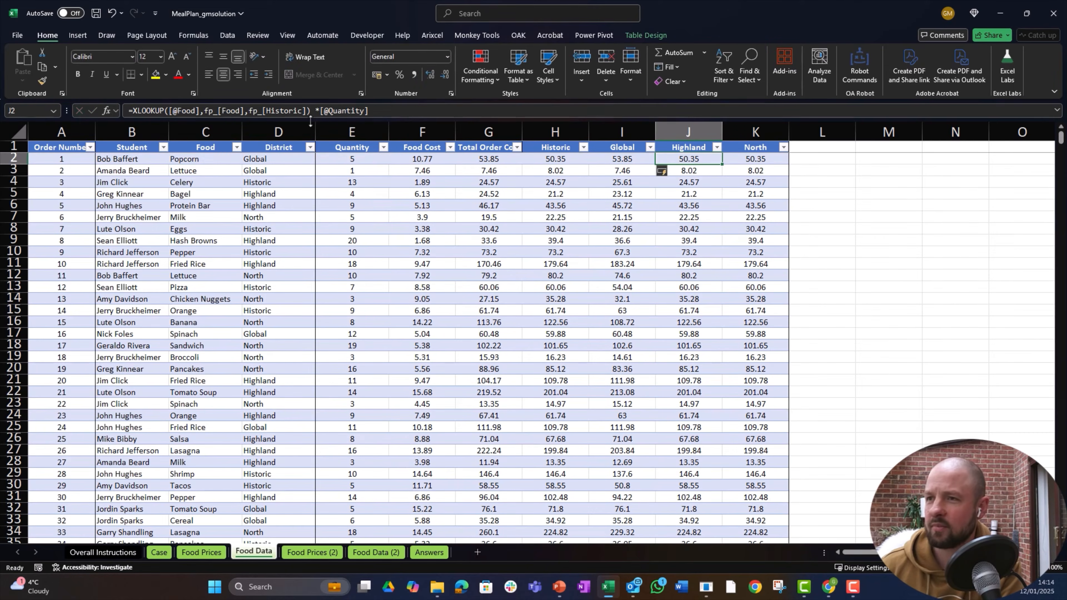
Step: Change the return array of the J2 formula to fp_[Highland]
{"action": "key", "text": "F2"}
{"action": "left_click", "coordinate": [301, 111]}
{"action": "key", "text": "BackSpace"}
{"action": "key", "text": "BackSpace"}
{"action": "key", "text": "BackSpace"}
{"action": "key", "text": "BackSpace"}
{"action": "key", "text": "BackSpace"}
{"action": "key", "text": "BackSpace"}
{"action": "key", "text": "BackSpace"}
{"action": "key", "text": "BackSpace"}
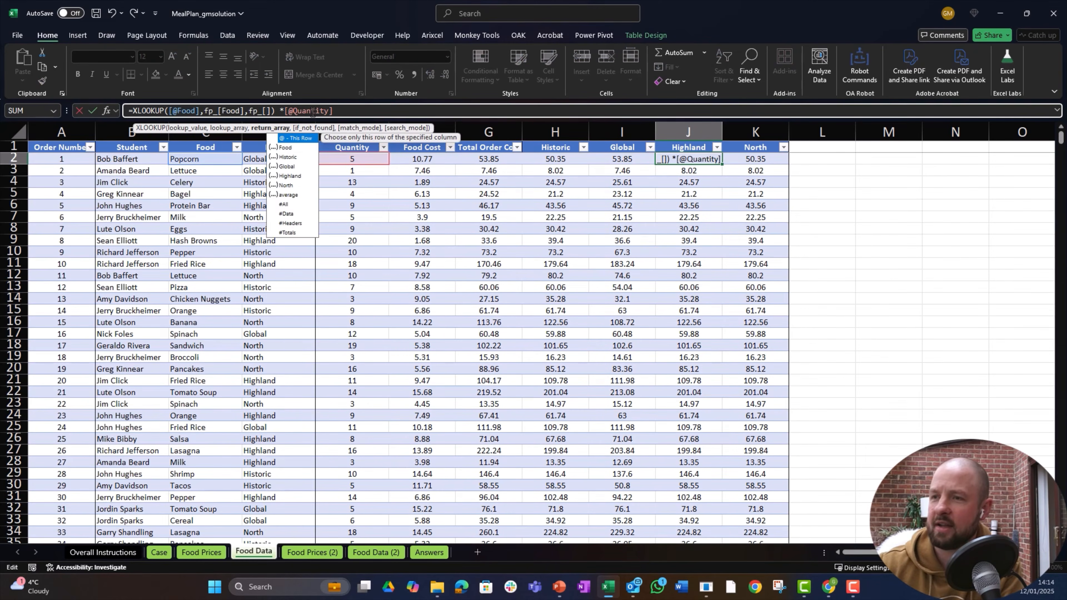
{"action": "type", "text": "Highland"}
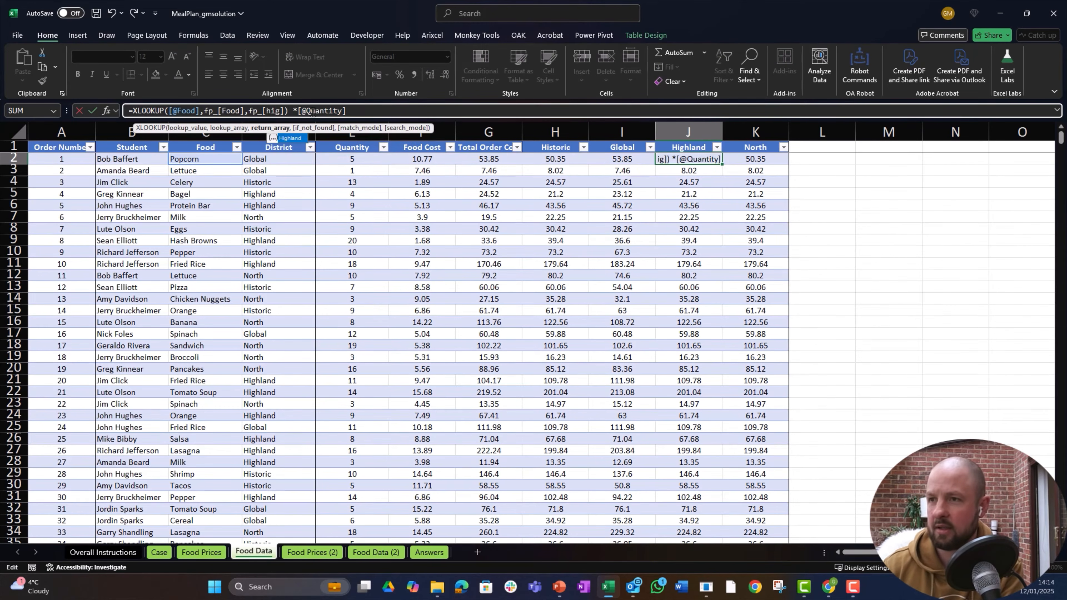
{"action": "key", "text": "Tab"}
{"action": "key", "text": "ctrl+Return"}
Step: Change the return array of the K2 formula to fp_[North]
{"action": "key", "text": "Right"}
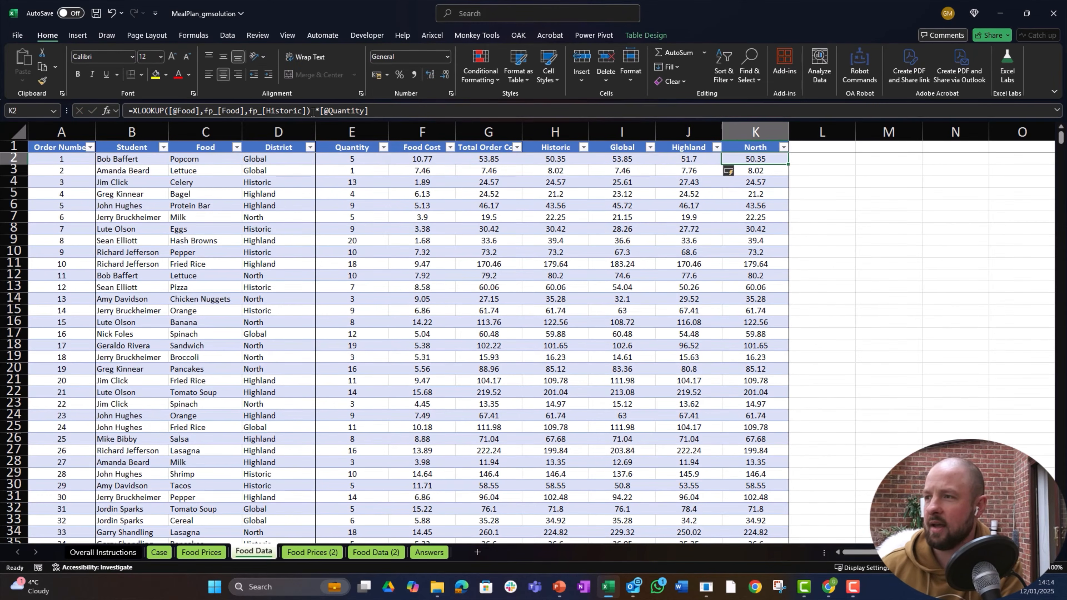
{"action": "key", "text": "F2"}
{"action": "left_click", "coordinate": [304, 115]}
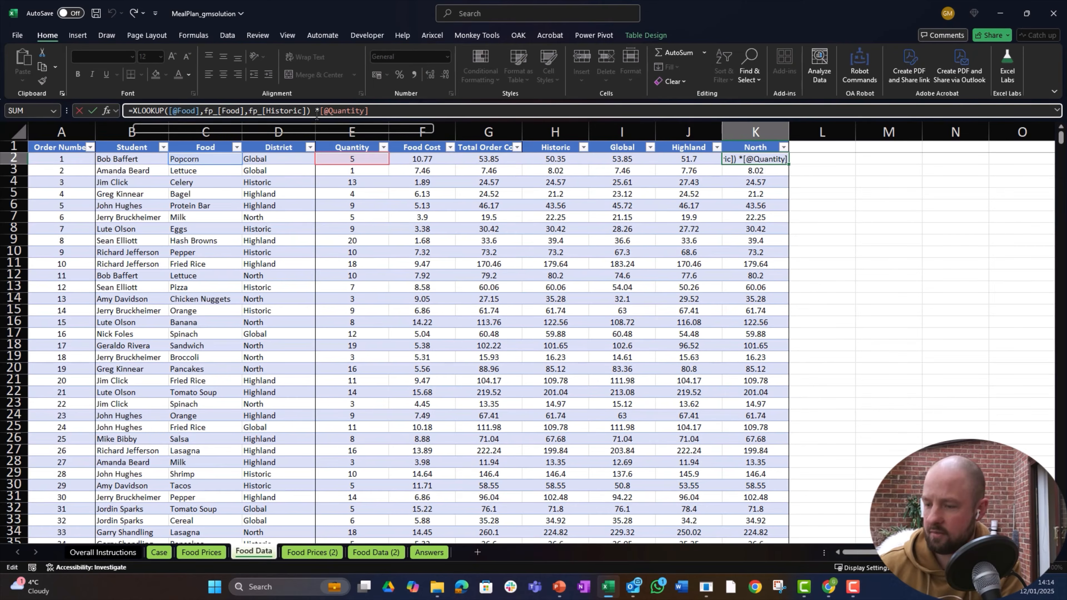
{"action": "key", "text": "BackSpace"}
{"action": "key", "text": "BackSpace"}
{"action": "key", "text": "BackSpace"}
{"action": "key", "text": "BackSpace"}
{"action": "key", "text": "BackSpace"}
{"action": "key", "text": "BackSpace"}
{"action": "key", "text": "BackSpace"}
{"action": "key", "text": "BackSpace"}
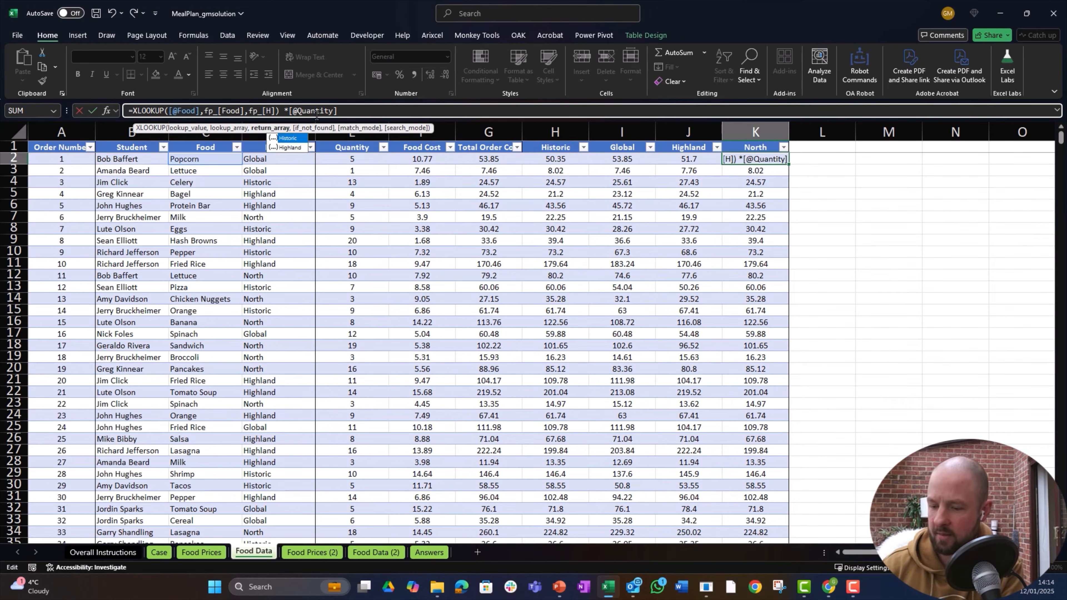
{"action": "type", "text": "North"}
{"action": "key", "text": "ctrl+Return"}
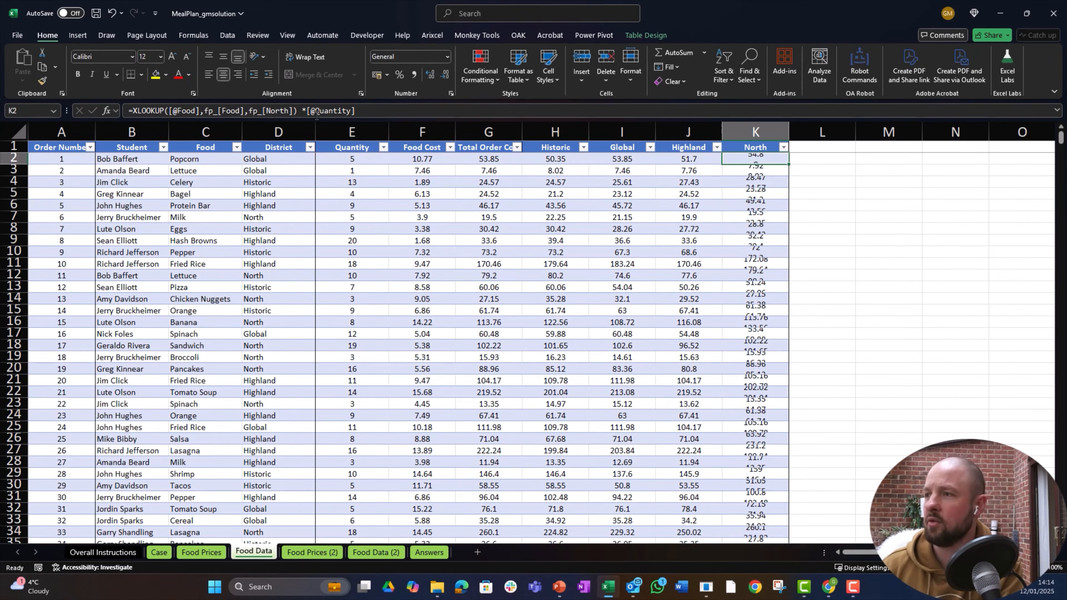
Step: Compare the first order's District and Total Order Cost with its new district cost columns in row 2
{"action": "key", "text": "Left"}
{"action": "key", "text": "Left"}
{"action": "key", "text": "Left"}
{"action": "key", "text": "Left"}
{"action": "key", "text": "Left"}
{"action": "key", "text": "Left"}
{"action": "key", "text": "Left"}
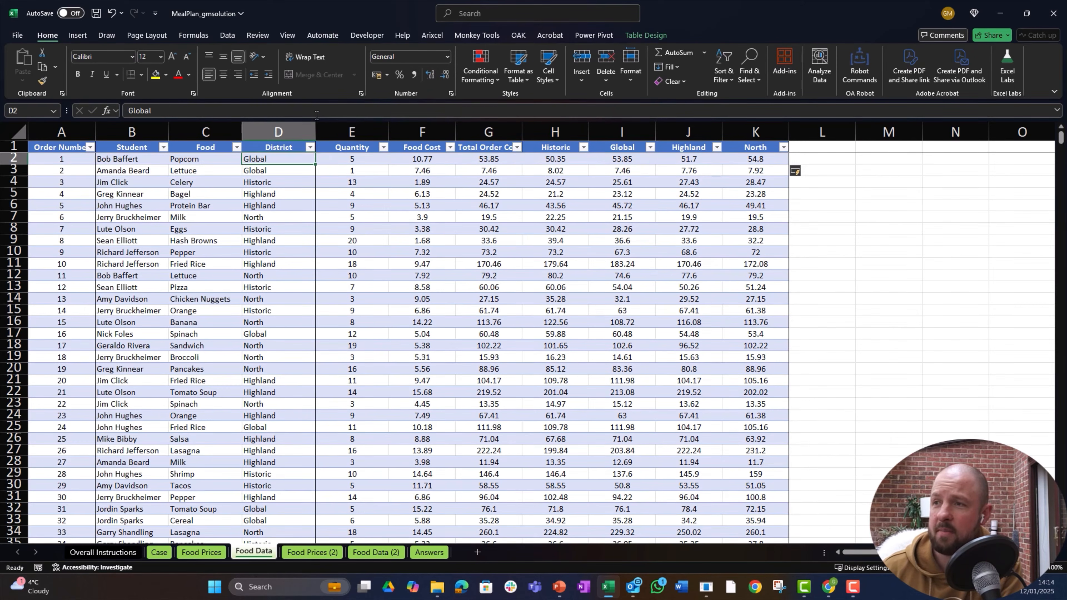
{"action": "key", "text": "Right"}
{"action": "key", "text": "Right"}
{"action": "key", "text": "Right"}
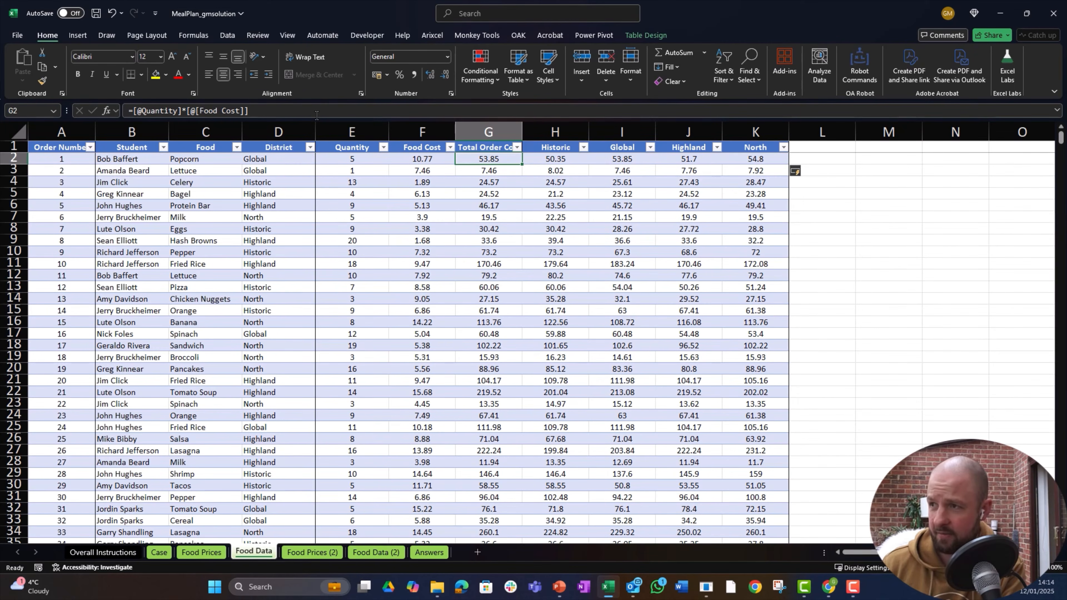
{"action": "key", "text": "Right"}
{"action": "key", "text": "Right"}
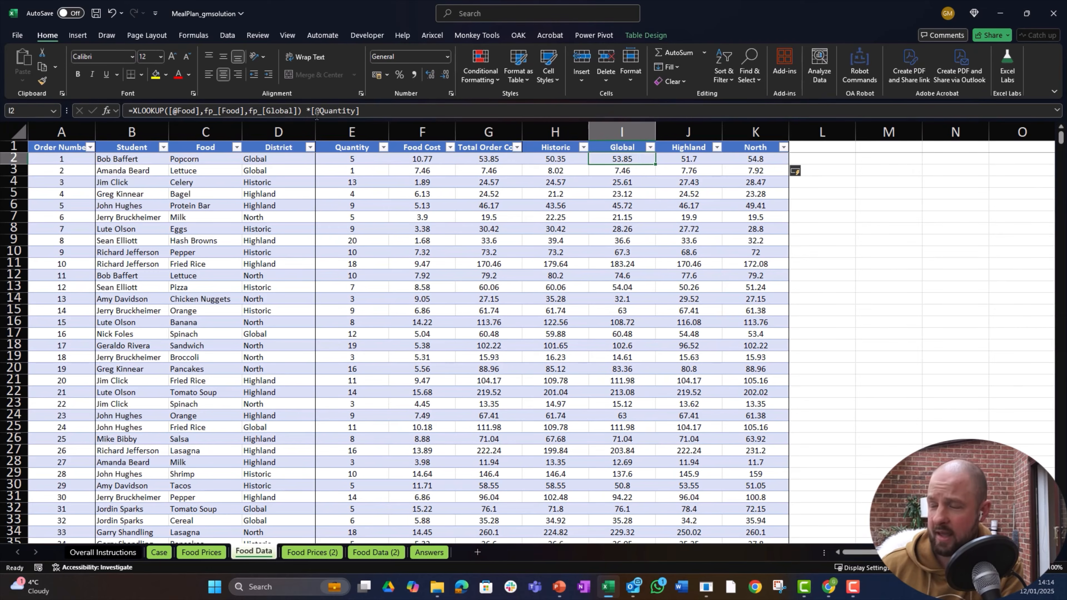
{"action": "key", "text": "Left"}
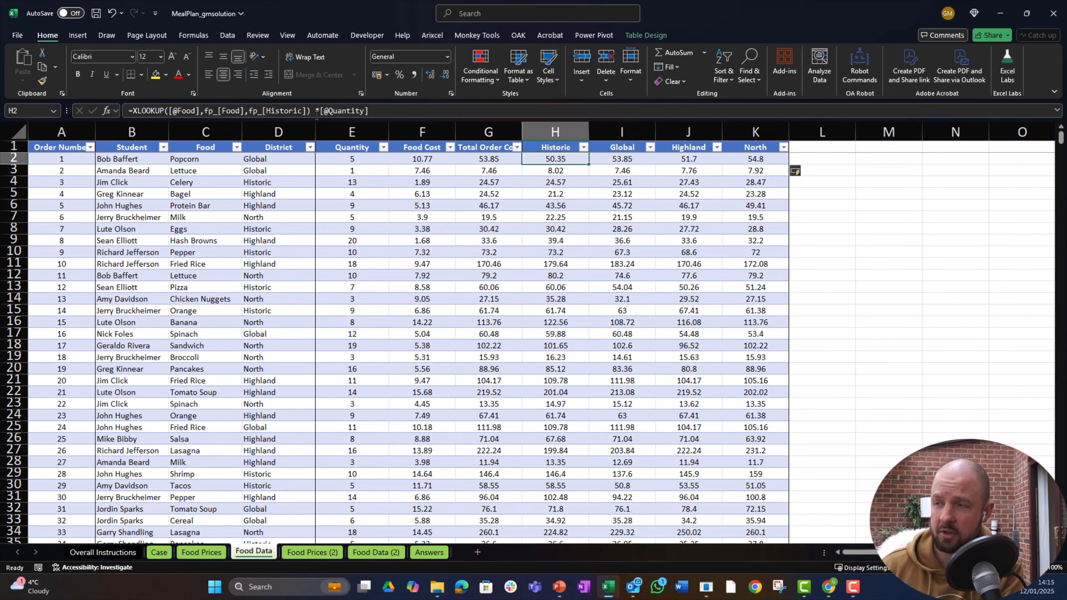
{"action": "key", "text": "Left"}
{"action": "key", "text": "Left"}
{"action": "key", "text": "Left"}
{"action": "key", "text": "Left"}
{"action": "key", "text": "Left"}
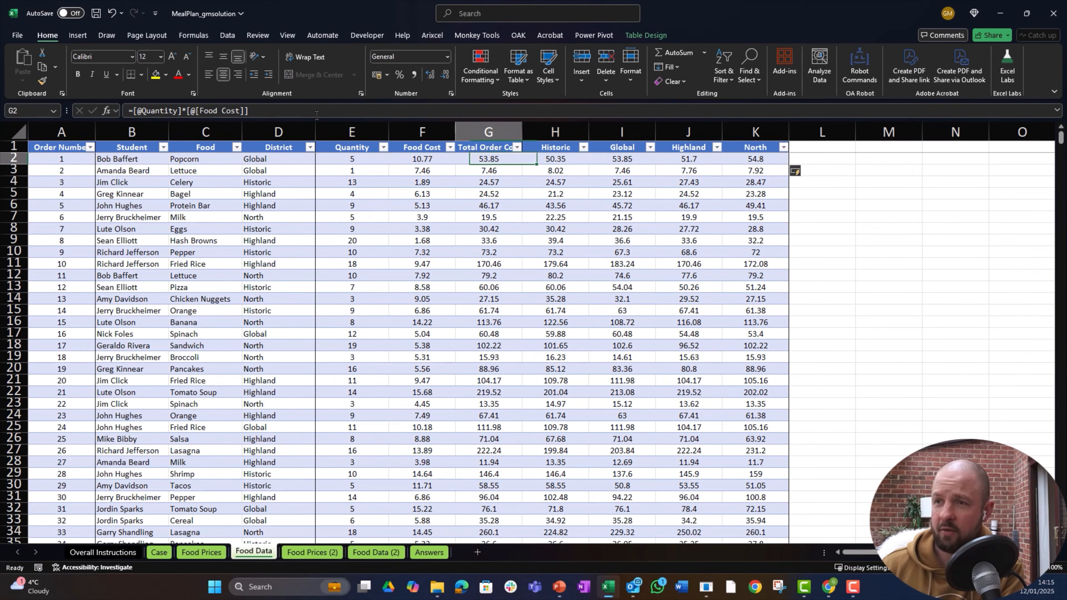
Step: Review the XLOOKUP formulas in row 2 of the Historic to North columns in Food Data
{"action": "key", "text": "Right"}
{"action": "key", "text": "Right"}
{"action": "key", "text": "Right"}
{"action": "key", "text": "Right"}
{"action": "key", "text": "Right"}
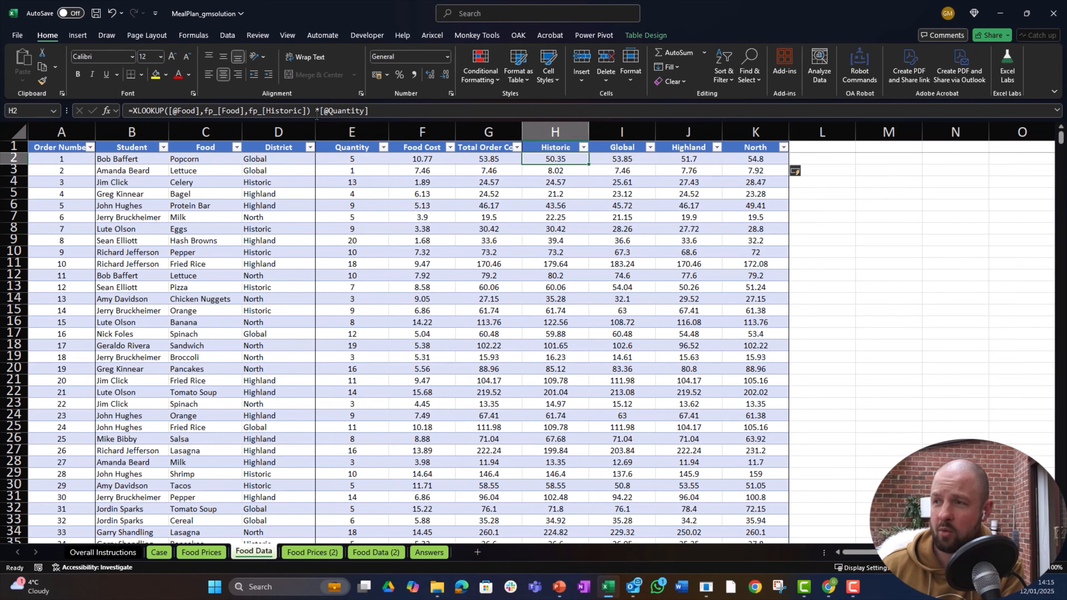
{"action": "key", "text": "Left"}
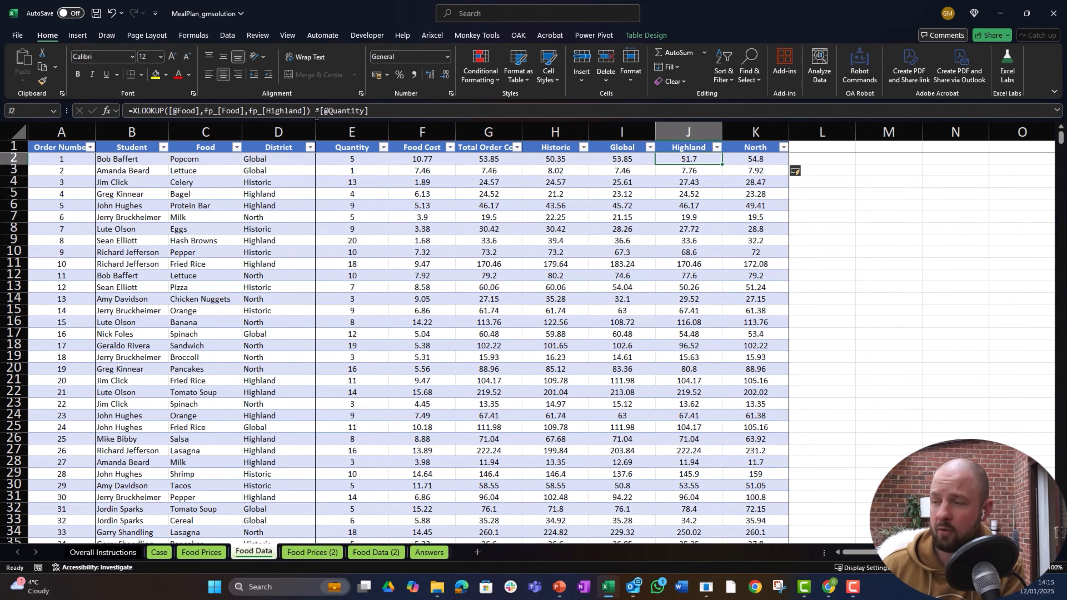
Step: Start a SUMPRODUCT formula in cell E220 of the Case sheet for game 111
{"action": "key", "text": "ctrl+Page_Up"}
{"action": "key", "text": "ctrl+Page_Up"}
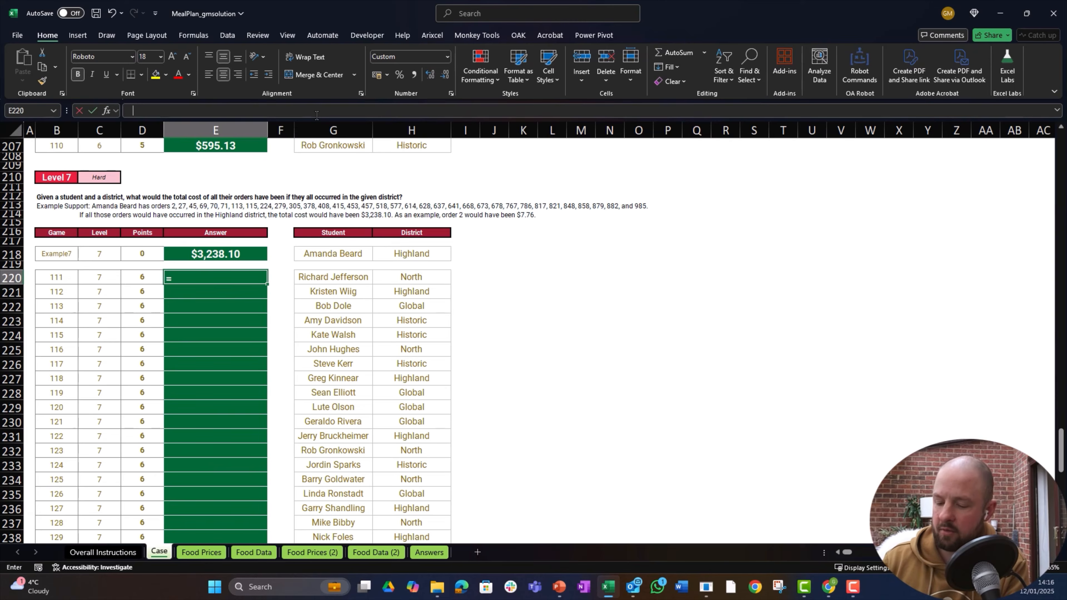
{"action": "type", "text": "=sump"}
{"action": "key", "text": "BackSpace"}
{"action": "key", "text": "BackSpace"}
{"action": "type", "text": "mp"}
{"action": "key", "text": "Tab"}
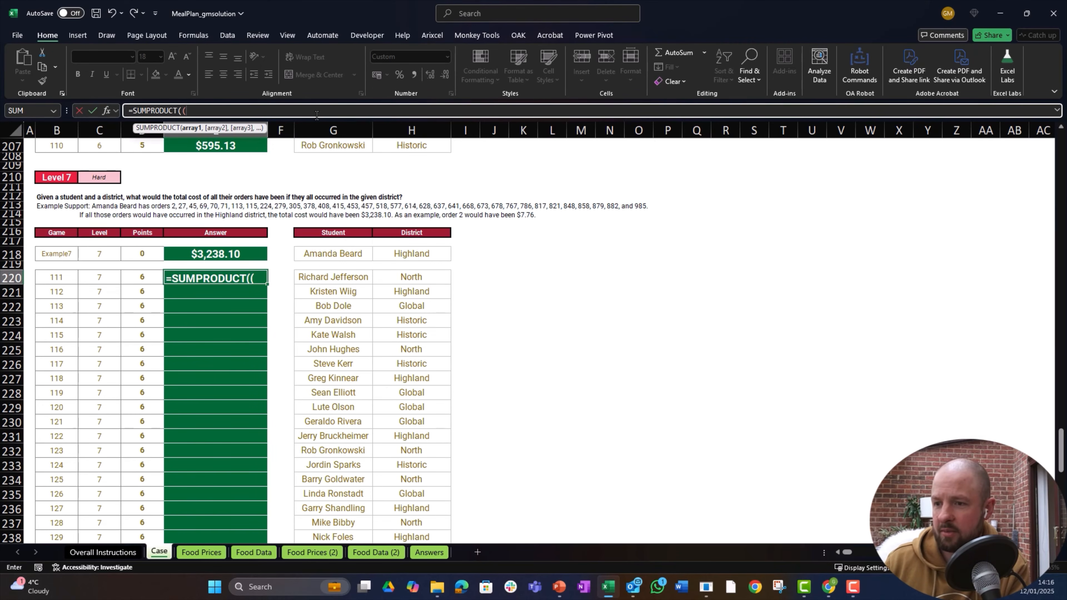
Step: Add the condition fd_[Student] = Case!G220 in brackets as the formula's first factor, followed by a multiplication sign
{"action": "key", "text": "ctrl+Page_Down"}
{"action": "key", "text": "ctrl+Page_Down"}
{"action": "key", "text": "Up"}
{"action": "key", "text": "Right"}
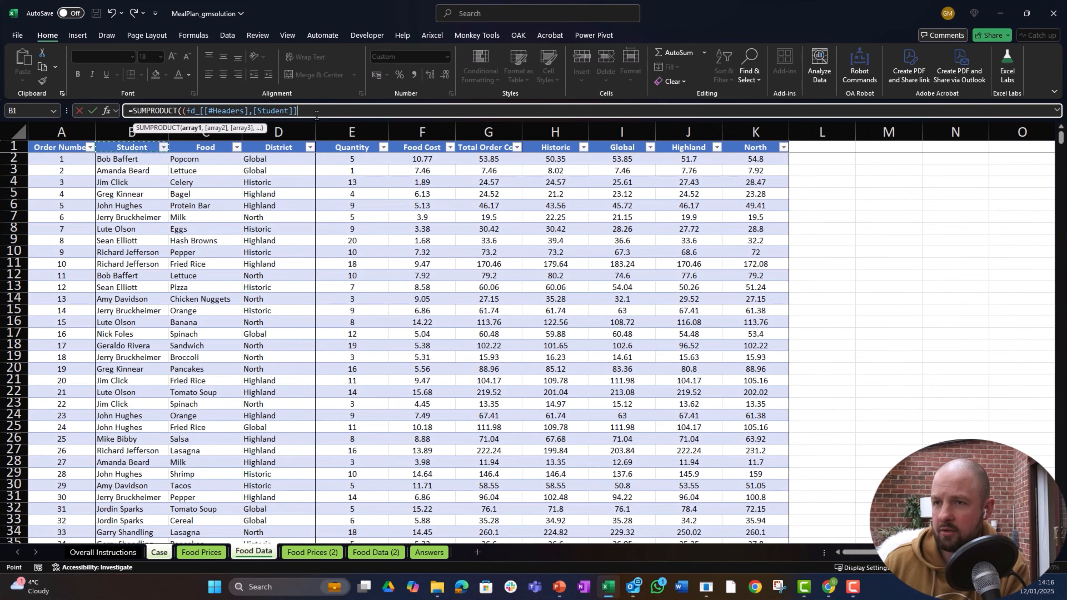
{"action": "key", "text": "Down"}
{"action": "key", "text": "ctrl+shift+Down"}
{"action": "type", "text": "="}
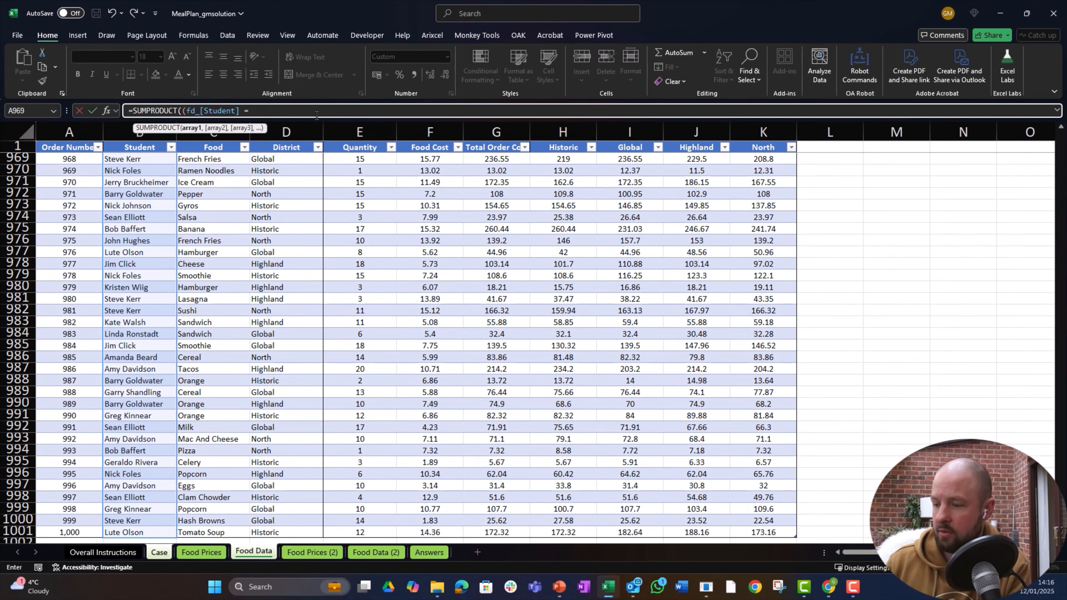
{"action": "key", "text": "ctrl+Page_Up"}
{"action": "key", "text": "ctrl+Page_Up"}
{"action": "key", "text": "Right"}
{"action": "key", "text": "Right"}
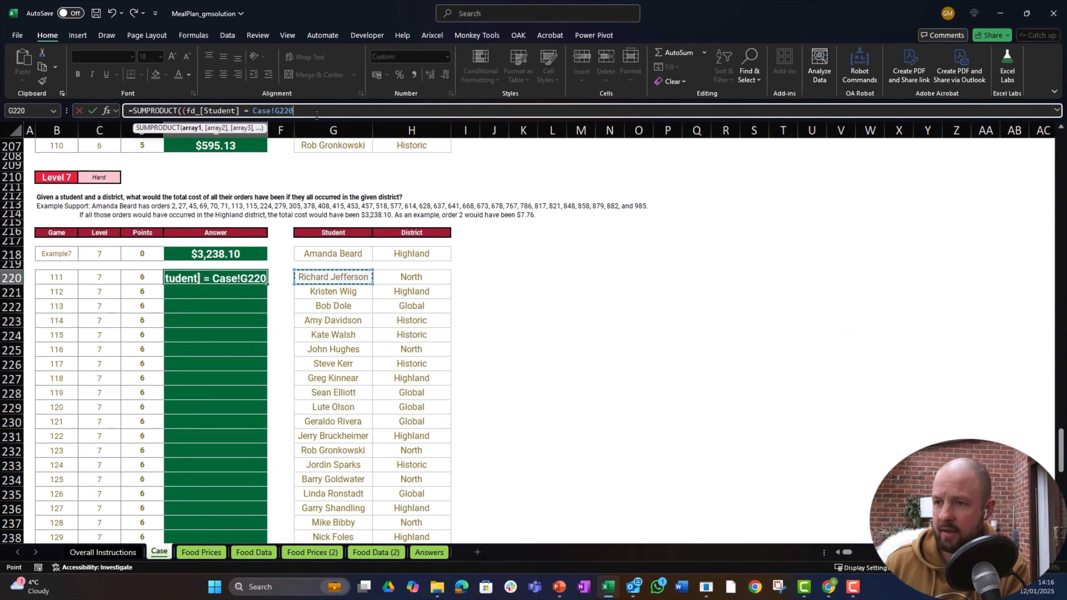
{"action": "type", "text": ") * "}
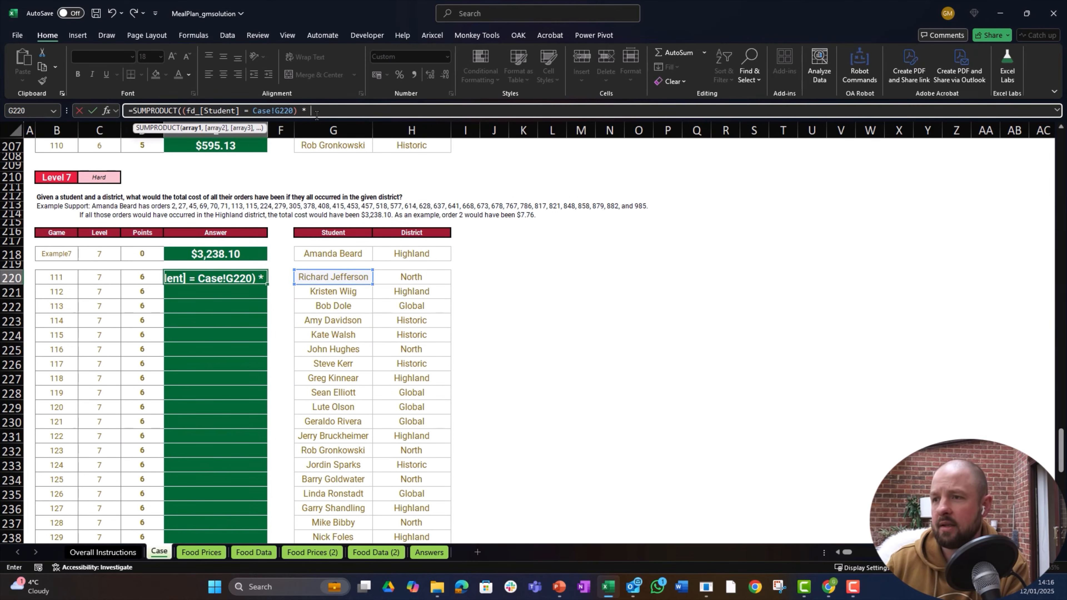
Step: Open the formula's second bracketed factor with the Food Data header range fd_[[#Headers],[Historic]:[North]]
{"action": "type", "text": "("}
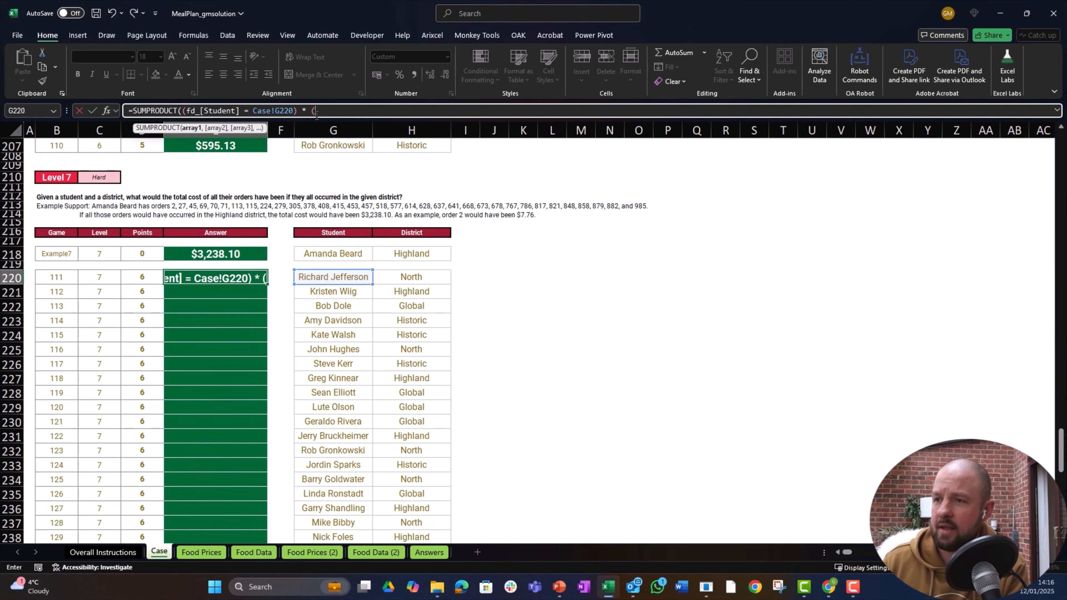
{"action": "key", "text": "ctrl+Page_Down"}
{"action": "key", "text": "ctrl+Page_Down"}
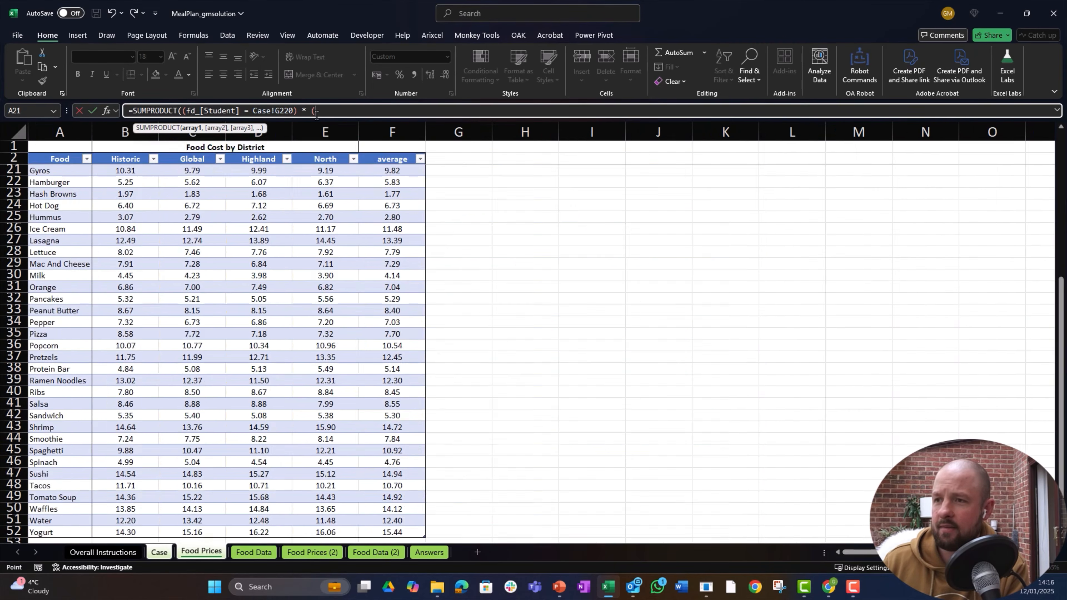
{"action": "key", "text": "Right"}
{"action": "key", "text": "Right"}
{"action": "key", "text": "Right"}
{"action": "key", "text": "Right"}
{"action": "key", "text": "Right"}
{"action": "key", "text": "Right"}
{"action": "key", "text": "ctrl+Up"}
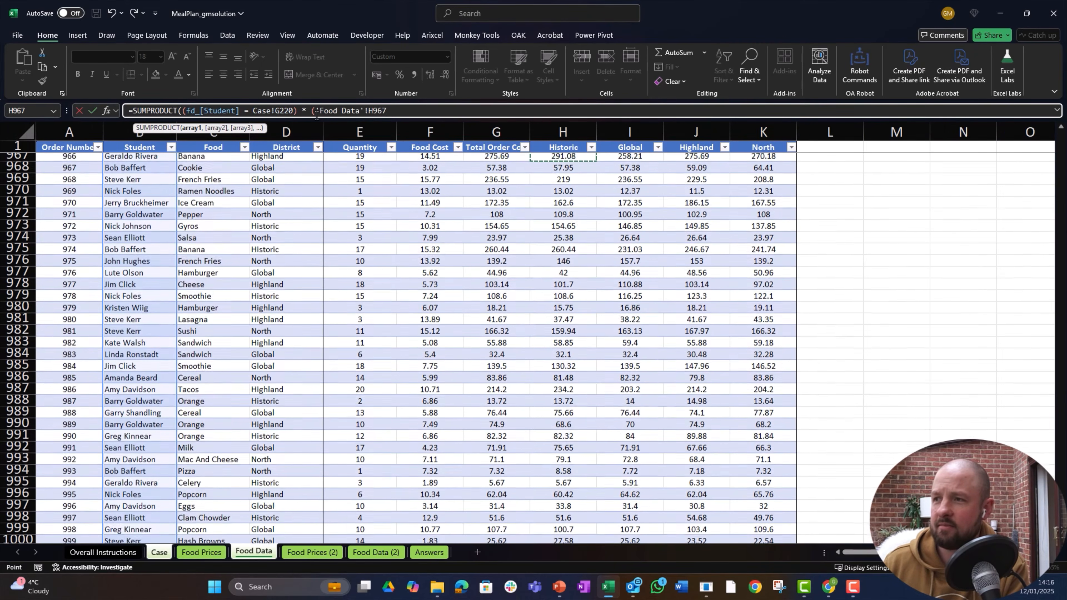
{"action": "key", "text": "shift+Right"}
{"action": "key", "text": "shift+Right"}
{"action": "key", "text": "shift+Right"}
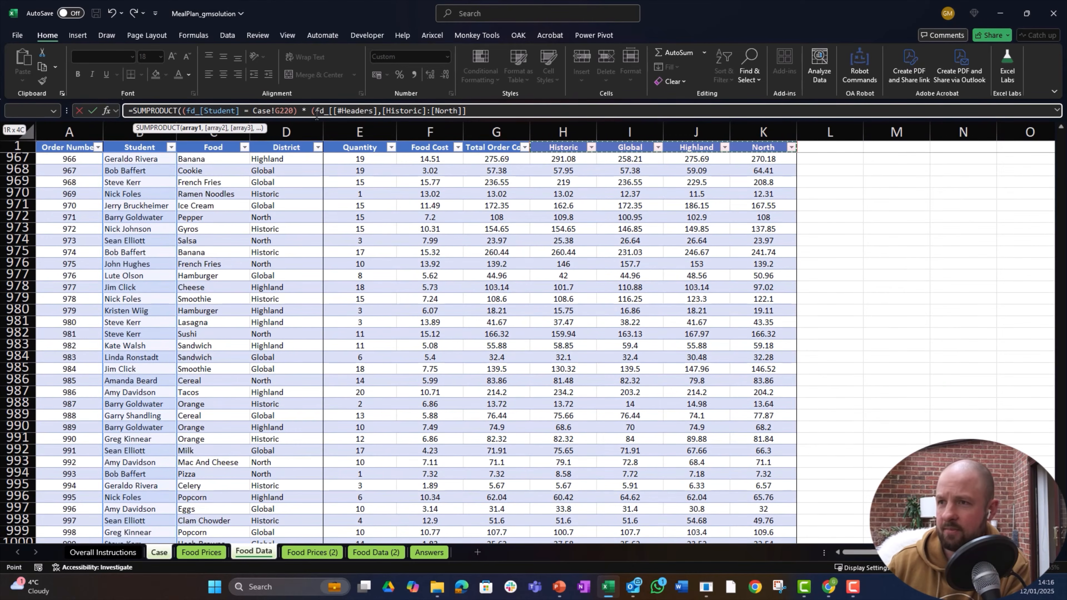
Step: Set the header range equal to the game's district in Case!H220 and close that condition
{"action": "type", "text": "="}
{"action": "key", "text": "ctrl+Page_Up"}
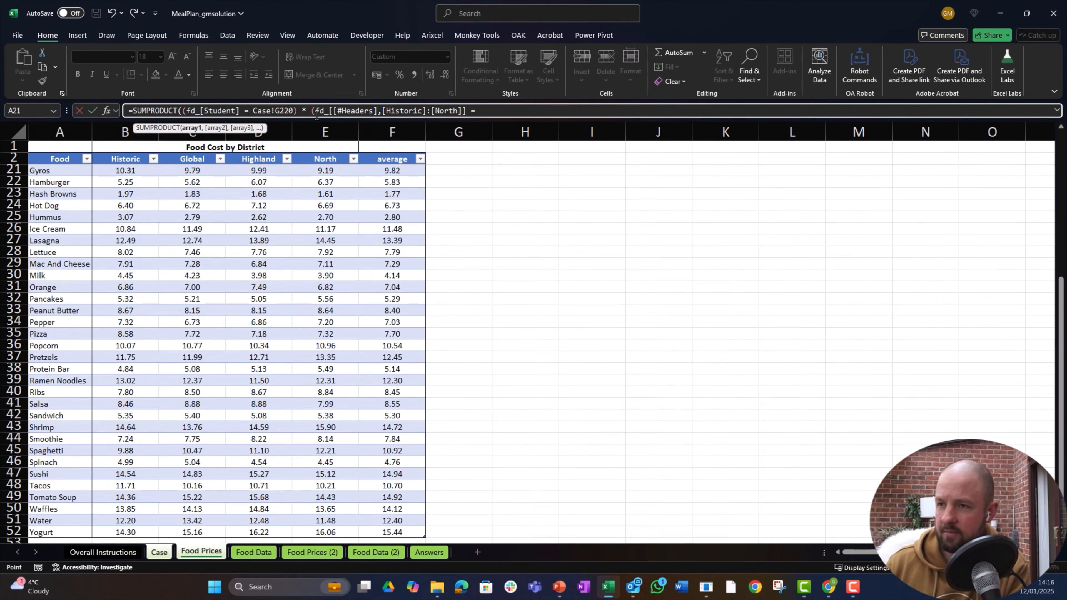
{"action": "key", "text": "ctrl+Page_Up"}
{"action": "key", "text": "Right"}
{"action": "key", "text": "Right"}
{"action": "key", "text": "Right"}
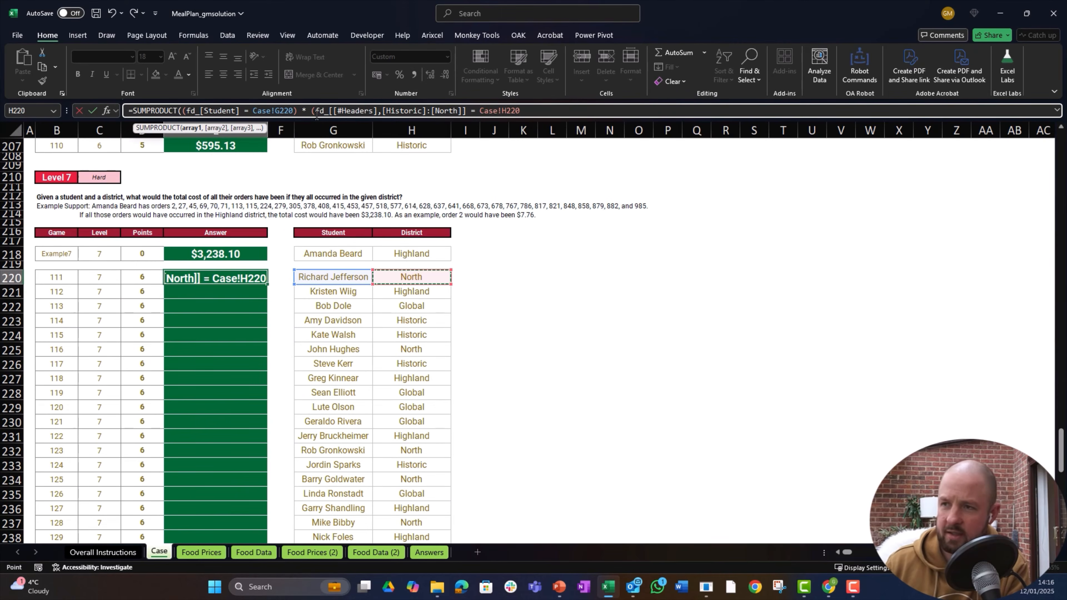
{"action": "type", "text": ") "}
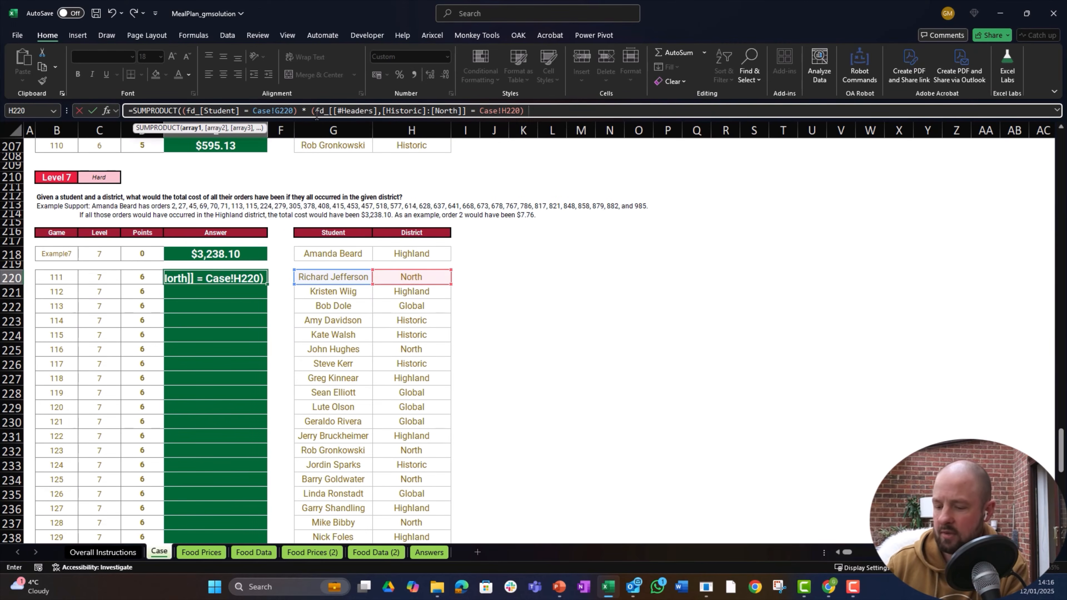
Step: Multiply the conditions by the cost columns fd_[[Historic]:[North]] and complete the SUMPRODUCT formula in E220
{"action": "type", "text": "* ("}
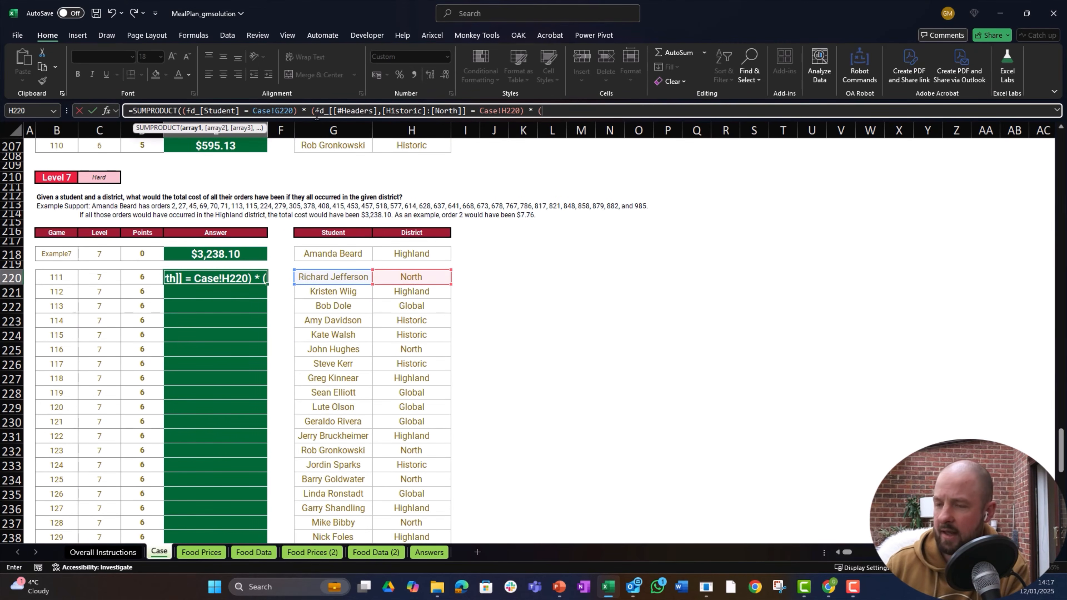
{"action": "key", "text": "ctrl+Page_Down"}
{"action": "key", "text": "ctrl+Page_Down"}
{"action": "key", "text": "Right"}
{"action": "key", "text": "Right"}
{"action": "key", "text": "Right"}
{"action": "key", "text": "Right"}
{"action": "key", "text": "Right"}
{"action": "key", "text": "Right"}
{"action": "key", "text": "ctrl+space"}
{"action": "key", "text": "shift+Right"}
{"action": "key", "text": "shift+Right"}
{"action": "key", "text": "shift+Right"}
{"action": "type", "text": ")"}
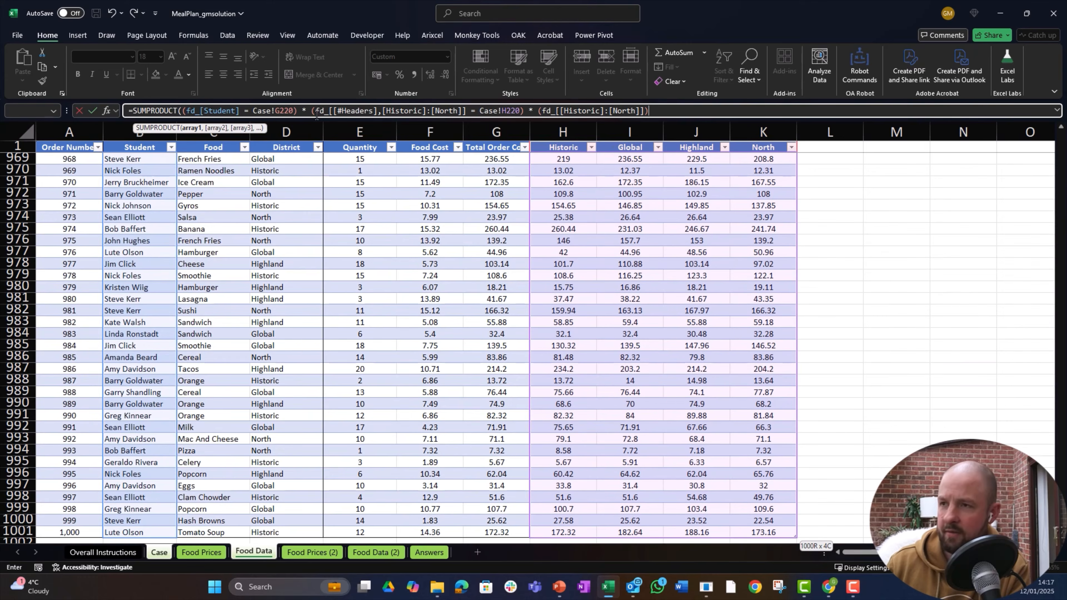
{"action": "type", "text": ")"}
{"action": "key", "text": "Return"}
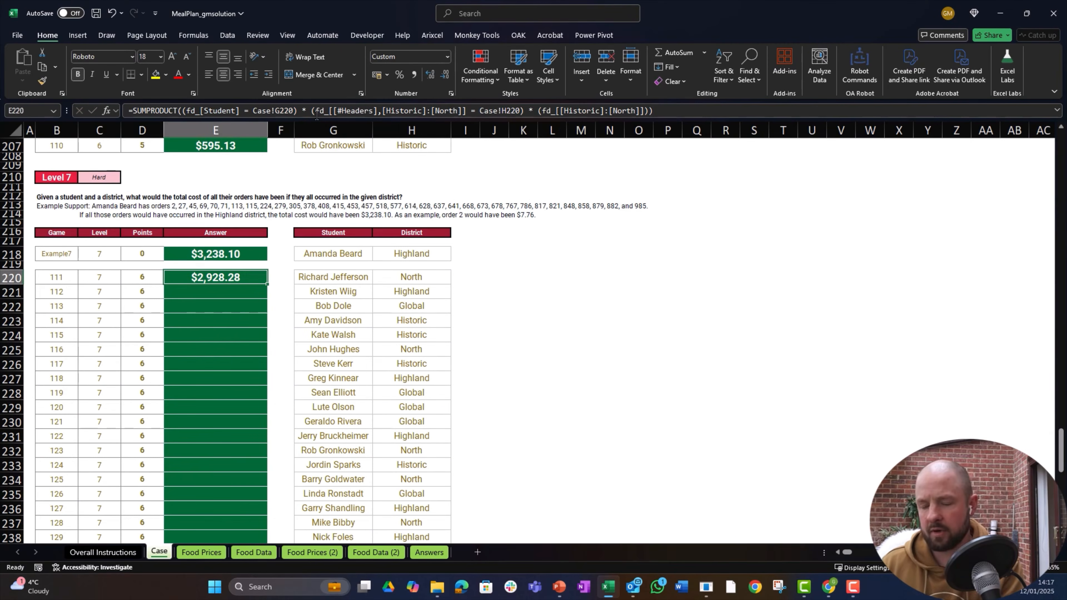
Step: Test the SUMPRODUCT formula from E220 against the Level 7 example by copying it into E218
{"action": "key", "text": "ctrl+c"}
{"action": "key", "text": "Up"}
{"action": "key", "text": "Up"}
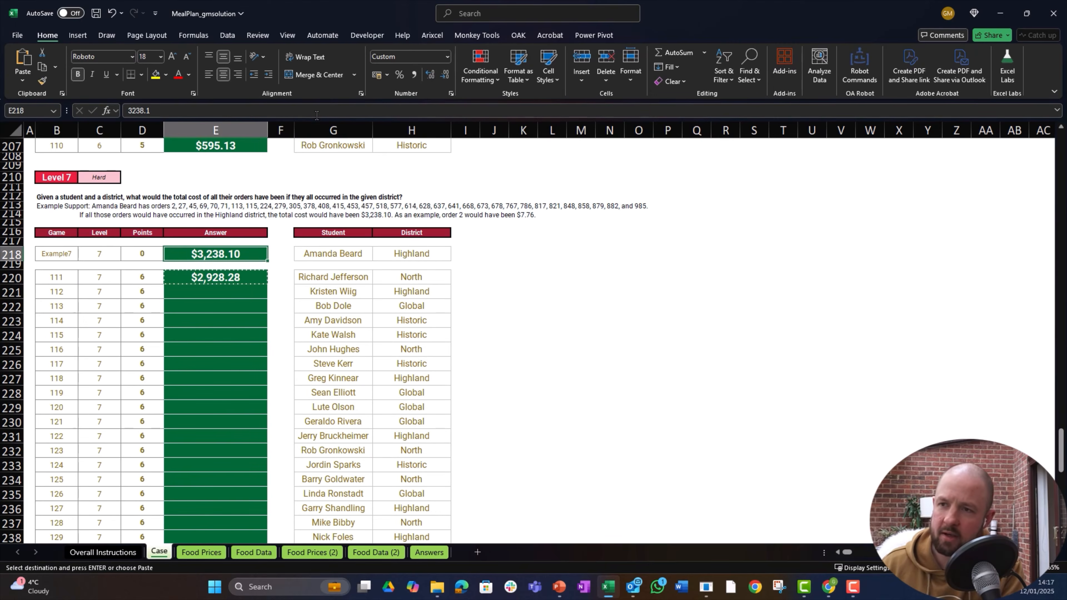
{"action": "key", "text": "ctrl+v"}
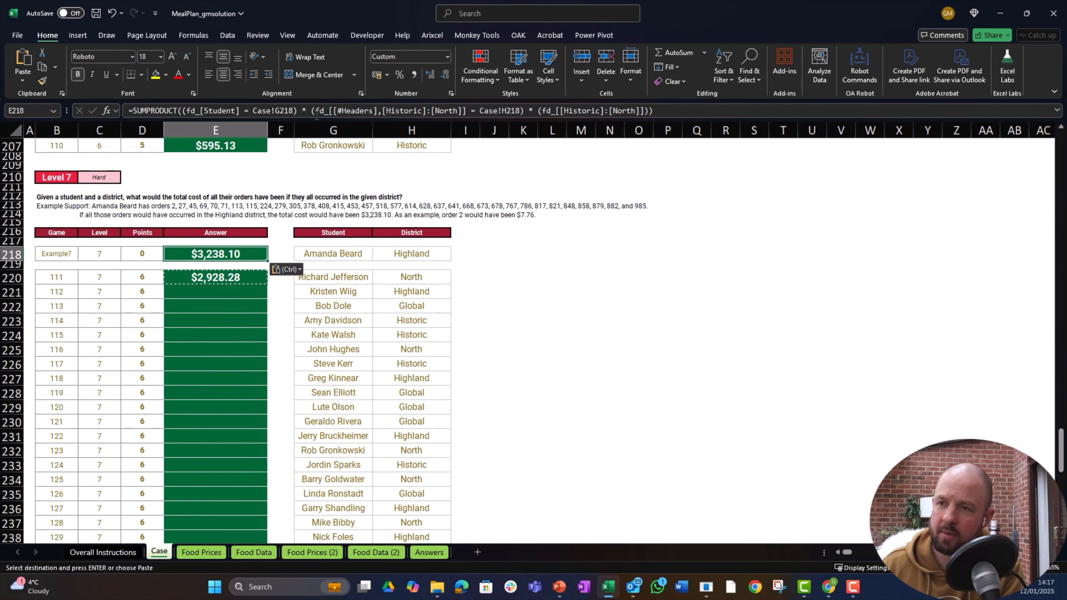
{"action": "key", "text": "Down"}
{"action": "key", "text": "Down"}
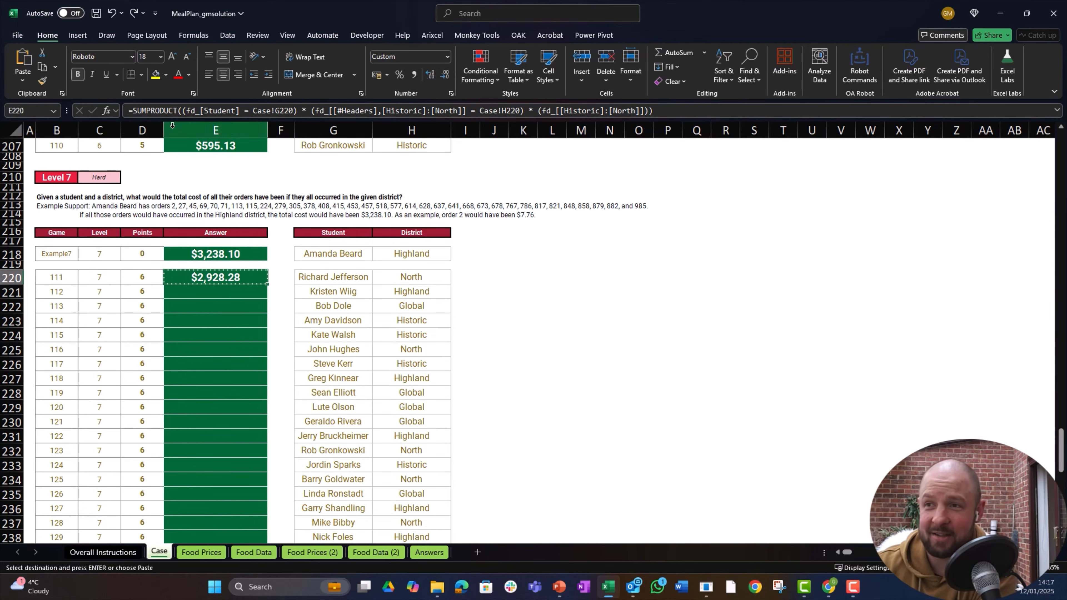
Step: Change the function in the E220 formula from SUMPRODUCT to SUM
{"action": "left_click", "coordinate": [177, 111]}
{"action": "key", "text": "BackSpace"}
{"action": "key", "text": "BackSpace"}
{"action": "key", "text": "BackSpace"}
{"action": "key", "text": "BackSpace"}
{"action": "key", "text": "BackSpace"}
{"action": "key", "text": "BackSpace"}
{"action": "key", "text": "BackSpace"}
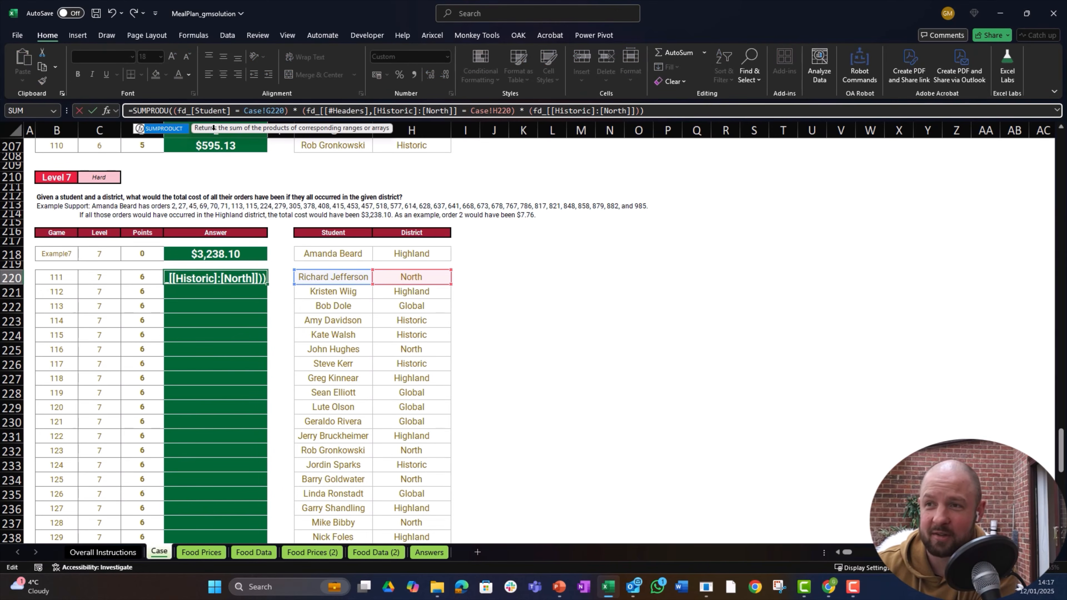
{"action": "key", "text": "ctrl+Return"}
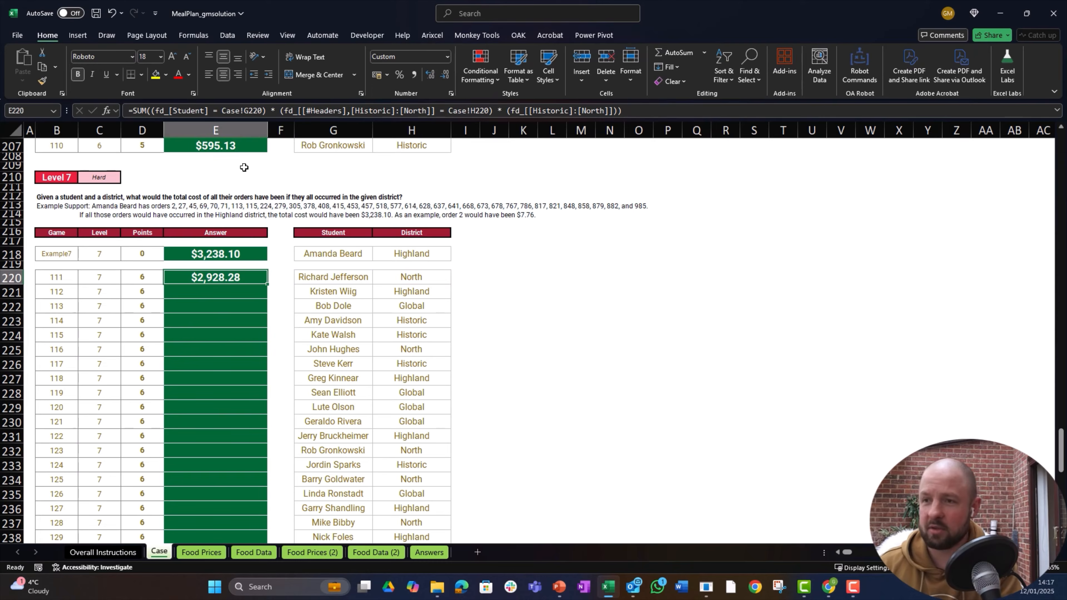
Step: Copy the SUM formula from E220 into the example answer cell E218 to check it
{"action": "key", "text": "ctrl+c"}
{"action": "key", "text": "Up"}
{"action": "key", "text": "Up"}
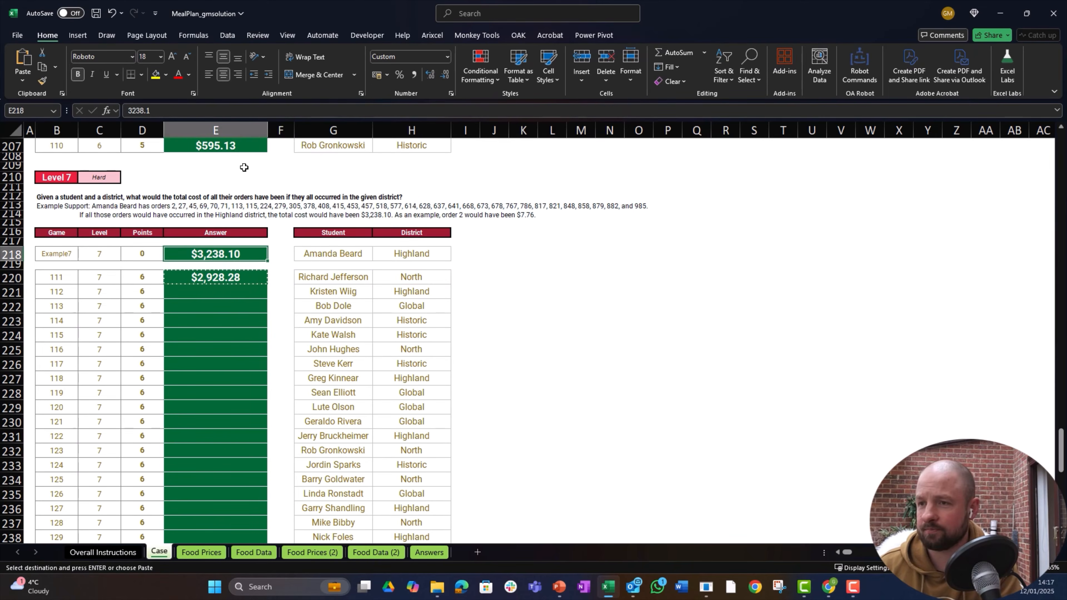
{"action": "key", "text": "ctrl+v"}
{"action": "key", "text": "Down"}
{"action": "key", "text": "Down"}
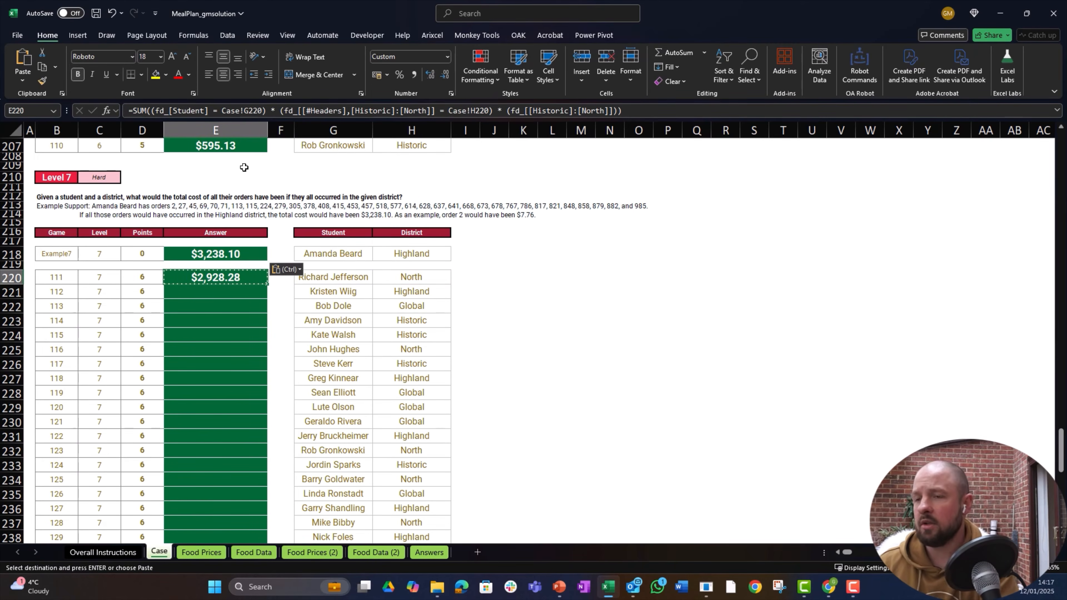
Step: Copy the formula text from E220 without its equals sign into cell N220
{"action": "left_click_drag", "start_coordinate": [661, 113], "coordinate": [132, 116]}
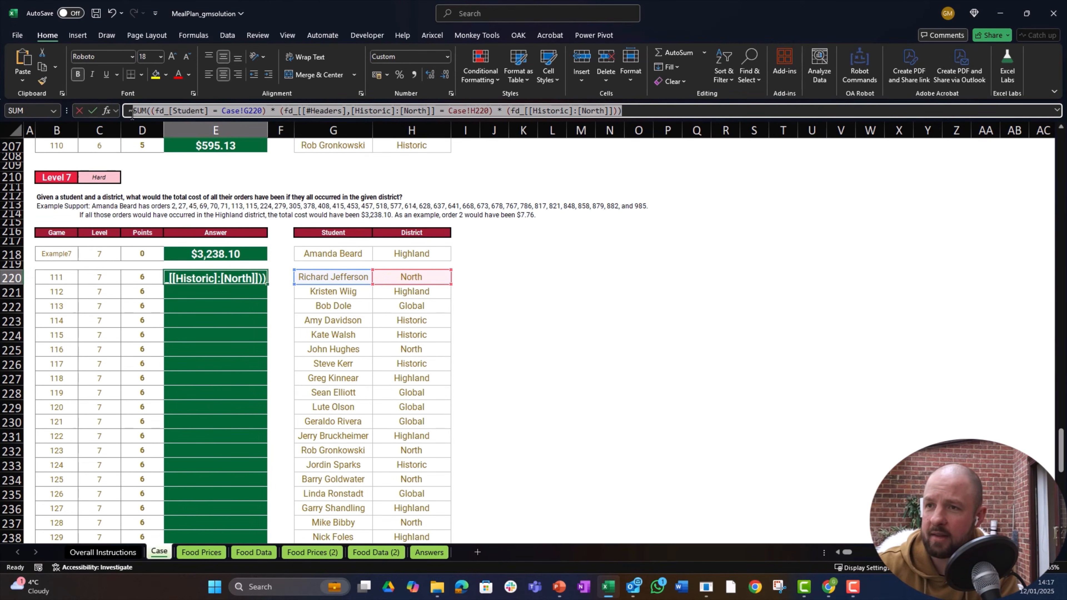
{"action": "key", "text": "Escape"}
{"action": "left_click", "coordinate": [609, 278]}
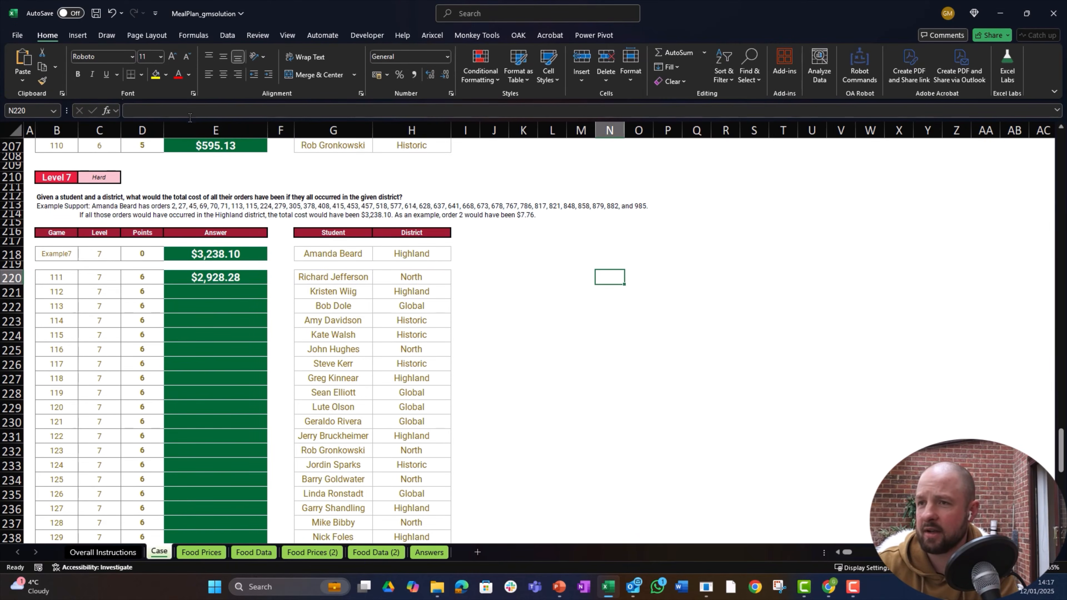
{"action": "left_click", "coordinate": [147, 111]}
{"action": "key", "text": "ctrl+v"}
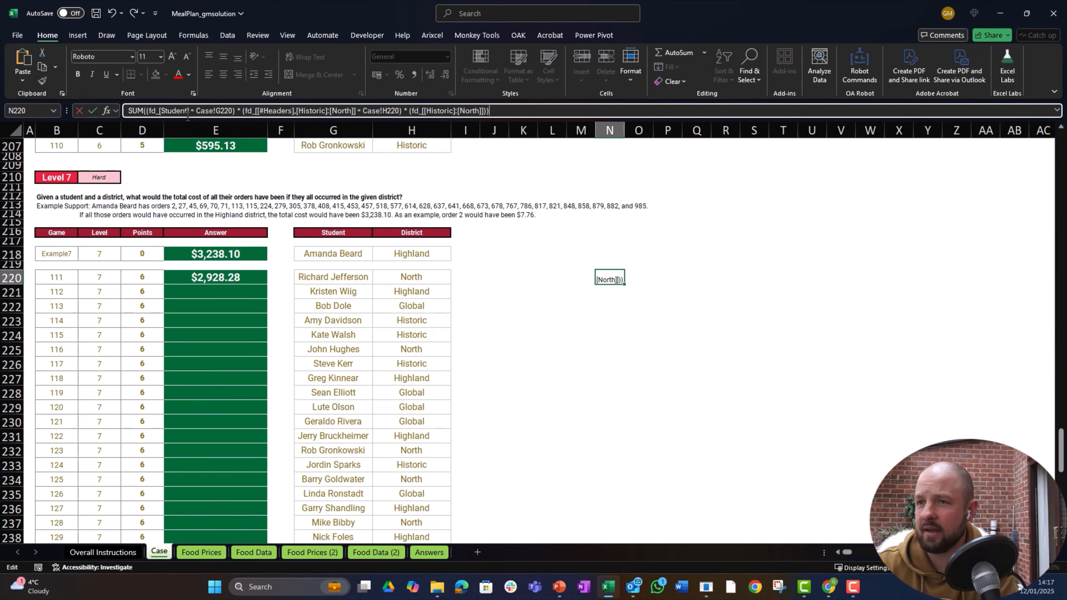
Step: Remove SUM from the text in N220, enter it as a formula, and inspect the array it returns
{"action": "left_click", "coordinate": [144, 110]}
{"action": "type", "text": "("}
{"action": "key", "text": "BackSpace"}
{"action": "key", "text": "BackSpace"}
{"action": "key", "text": "BackSpace"}
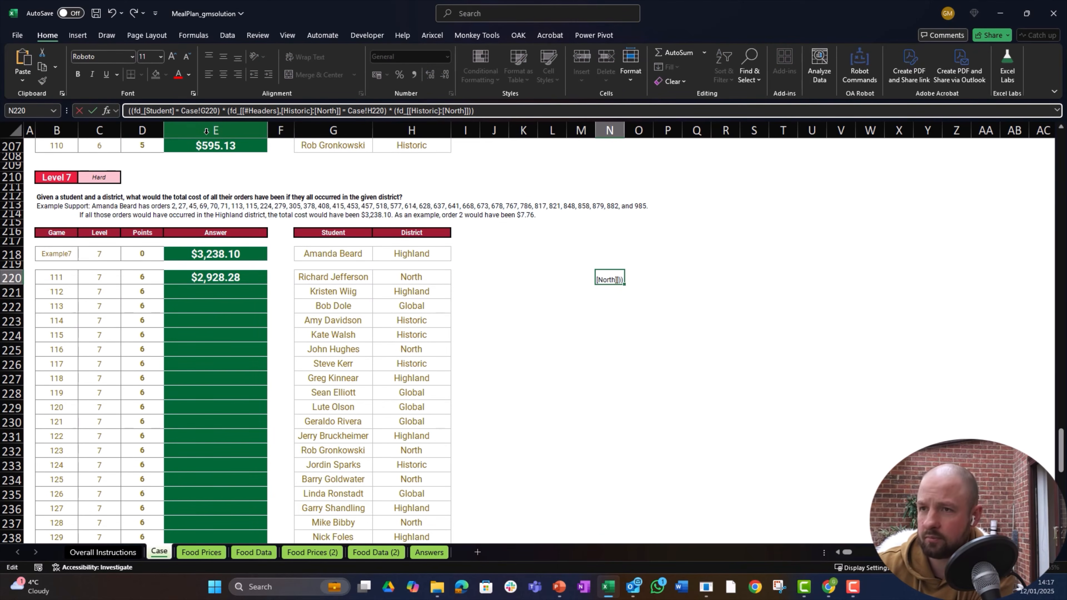
{"action": "type", "text": "="}
{"action": "key", "text": "ctrl+Return"}
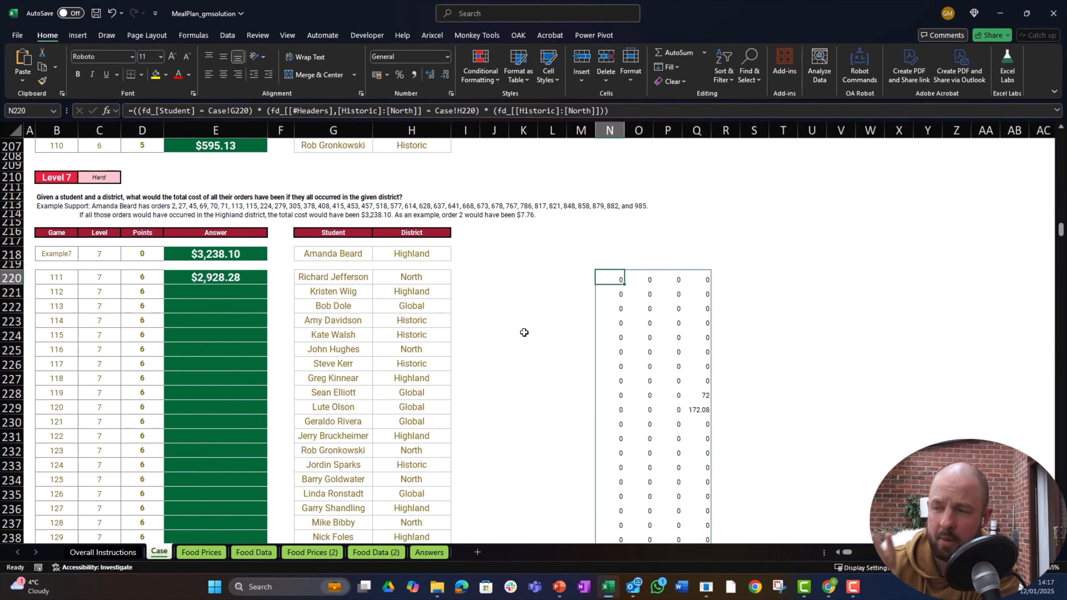
{"action": "scroll", "coordinate": [669, 305], "scroll_direction": "down", "scroll_amount": 3}
{"action": "scroll", "coordinate": [664, 317], "scroll_direction": "down", "scroll_amount": 6}
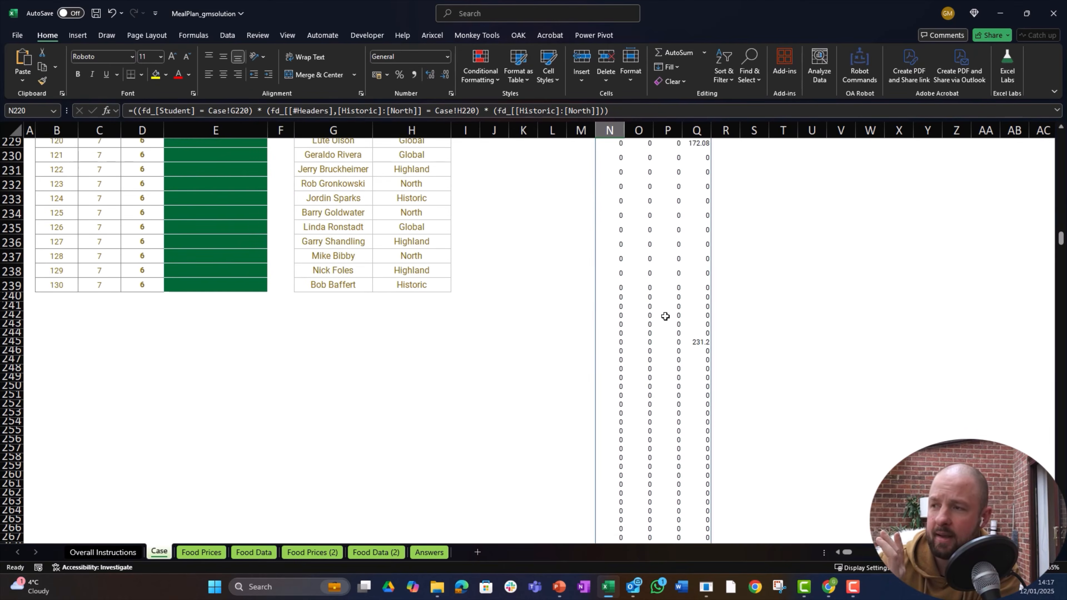
{"action": "scroll", "coordinate": [664, 317], "scroll_direction": "up", "scroll_amount": 6}
{"action": "scroll", "coordinate": [663, 318], "scroll_direction": "up", "scroll_amount": 2}
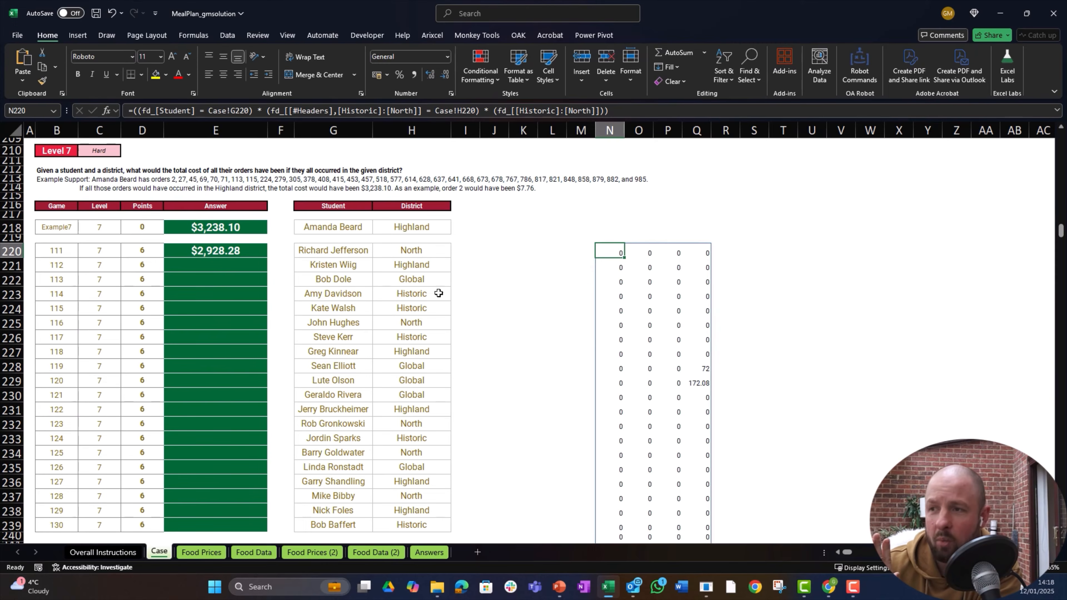
Step: Copy the Level 7 SUM formula from E220 down through E239 to fill all the remaining answers
{"action": "left_click", "coordinate": [240, 256]}
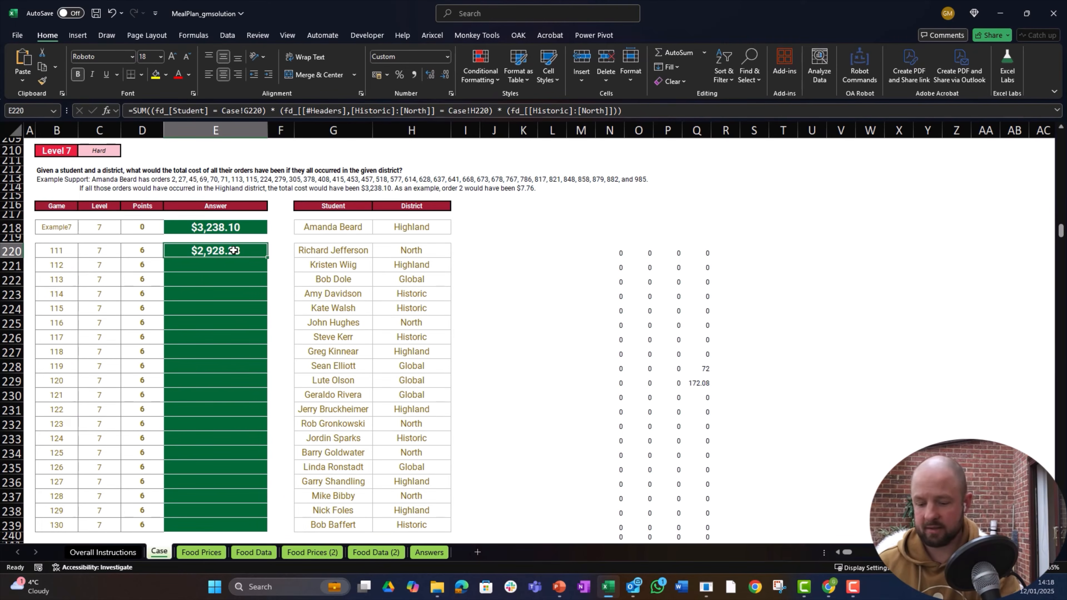
{"action": "key", "text": "ctrl+c"}
{"action": "key", "text": "shift+Down"}
{"action": "key", "text": "shift+Down"}
{"action": "key", "text": "shift+Down"}
{"action": "key", "text": "shift+Down"}
{"action": "key", "text": "shift+Down"}
{"action": "key", "text": "shift+Down"}
{"action": "key", "text": "shift+Down"}
{"action": "key", "text": "shift+Down"}
{"action": "key", "text": "shift+Down"}
{"action": "key", "text": "shift+Down"}
{"action": "key", "text": "shift+Down"}
{"action": "key", "text": "shift+Down"}
{"action": "key", "text": "shift+Down"}
{"action": "key", "text": "shift+Down"}
{"action": "key", "text": "shift+Down"}
{"action": "key", "text": "shift+Down"}
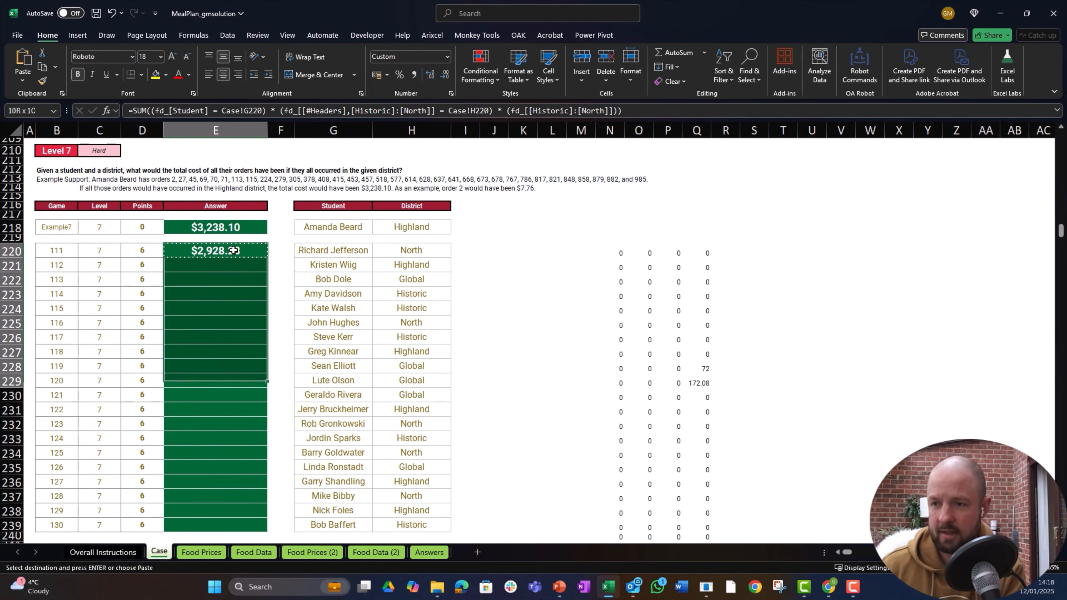
{"action": "key", "text": "shift+Down"}
{"action": "key", "text": "shift+Down"}
{"action": "key", "text": "shift+Down"}
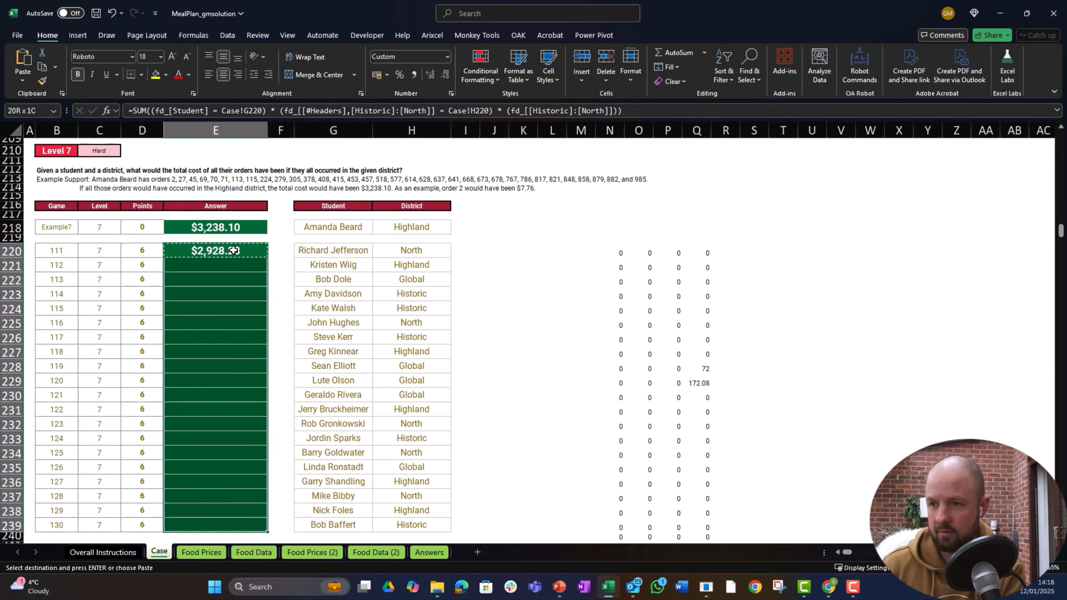
{"action": "key", "text": "ctrl+v"}
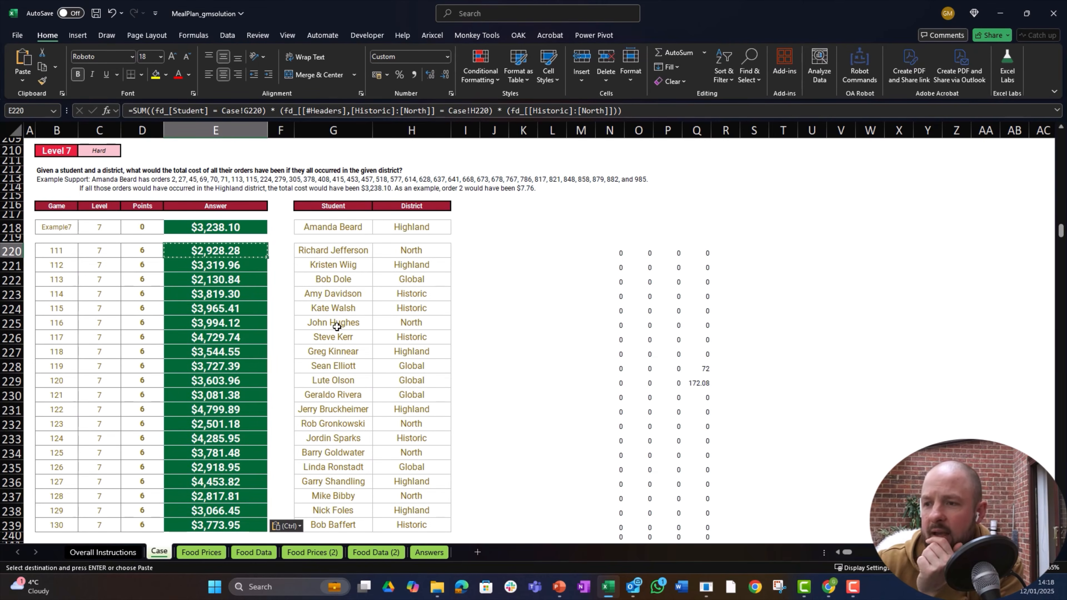
Step: Read the Bonus 5 question on the Case sheet and look at the Historic column on the Food Data sheet
{"action": "scroll", "coordinate": [377, 351], "scroll_direction": "up", "scroll_amount": 4}
{"action": "scroll", "coordinate": [377, 351], "scroll_direction": "up", "scroll_amount": 20}
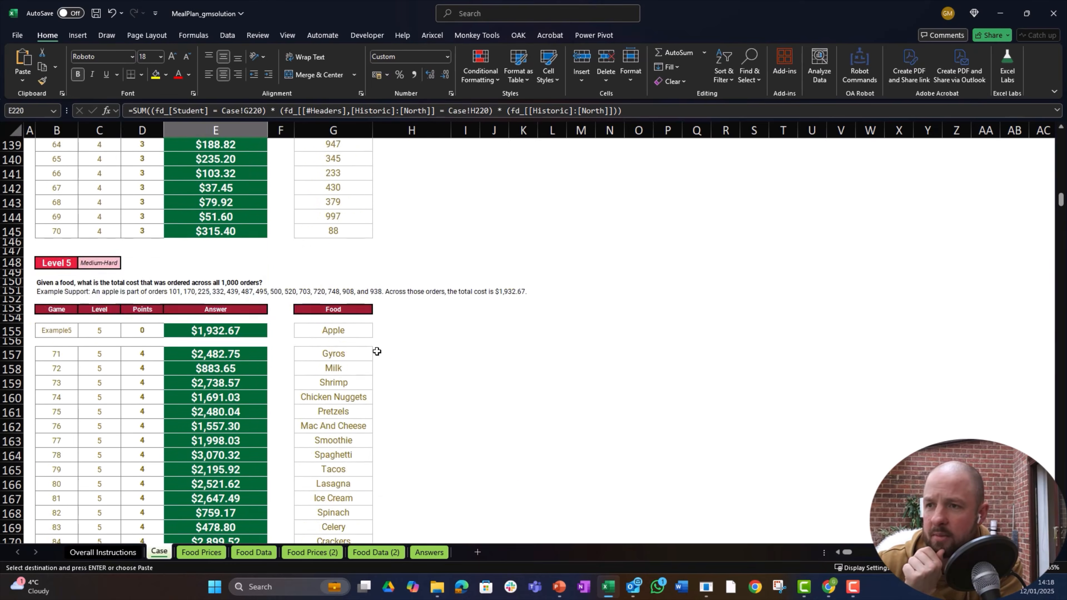
{"action": "scroll", "coordinate": [377, 350], "scroll_direction": "up", "scroll_amount": 20}
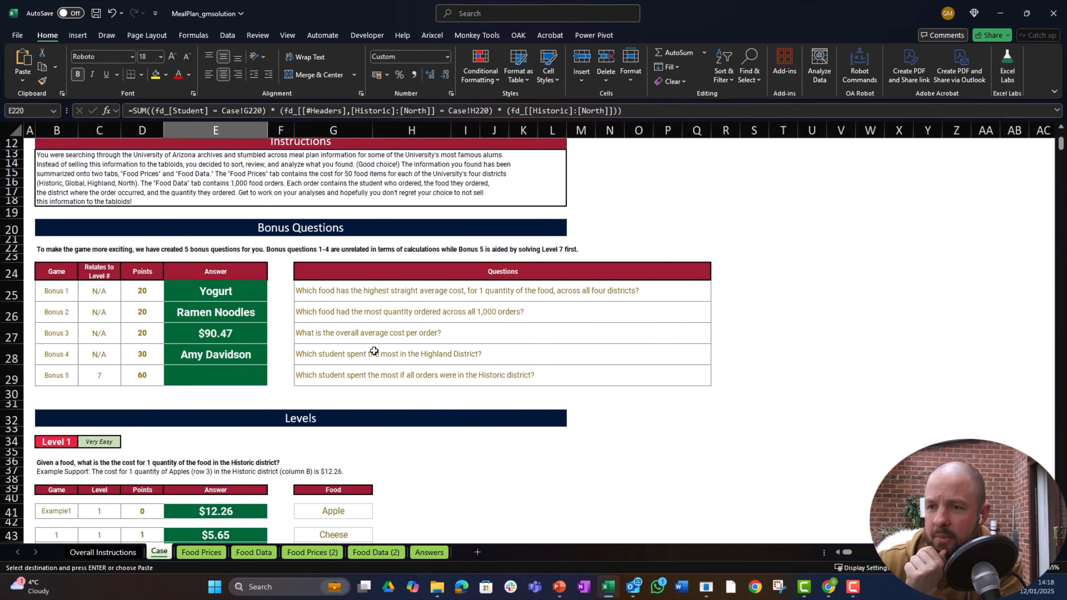
{"action": "scroll", "coordinate": [360, 350], "scroll_direction": "down", "scroll_amount": 4}
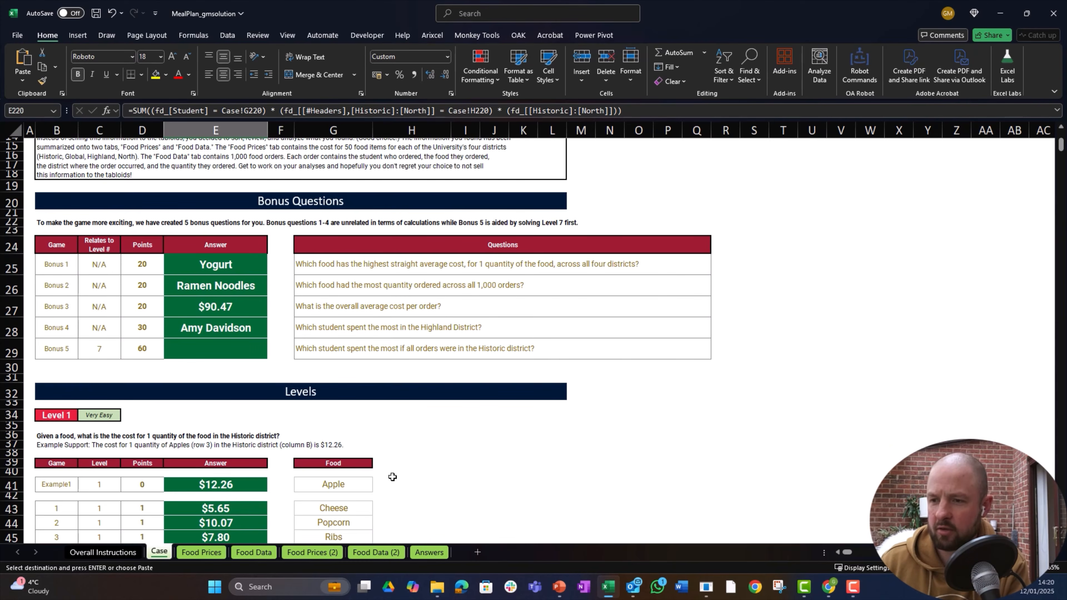
{"action": "key", "text": "ctrl+Page_Down"}
{"action": "key", "text": "ctrl+Page_Down"}
{"action": "key", "text": "ctrl+Up"}
{"action": "key", "text": "Left"}
{"action": "key", "text": "Left"}
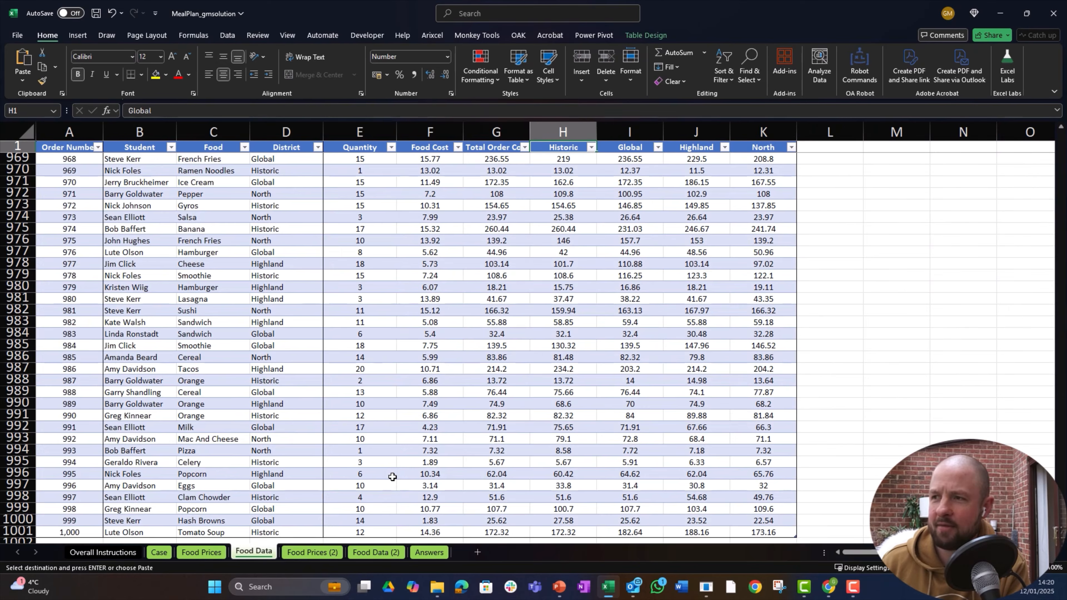
{"action": "key", "text": "Down"}
{"action": "key", "text": "Down"}
{"action": "key", "text": "Up"}
{"action": "key", "text": "Up"}
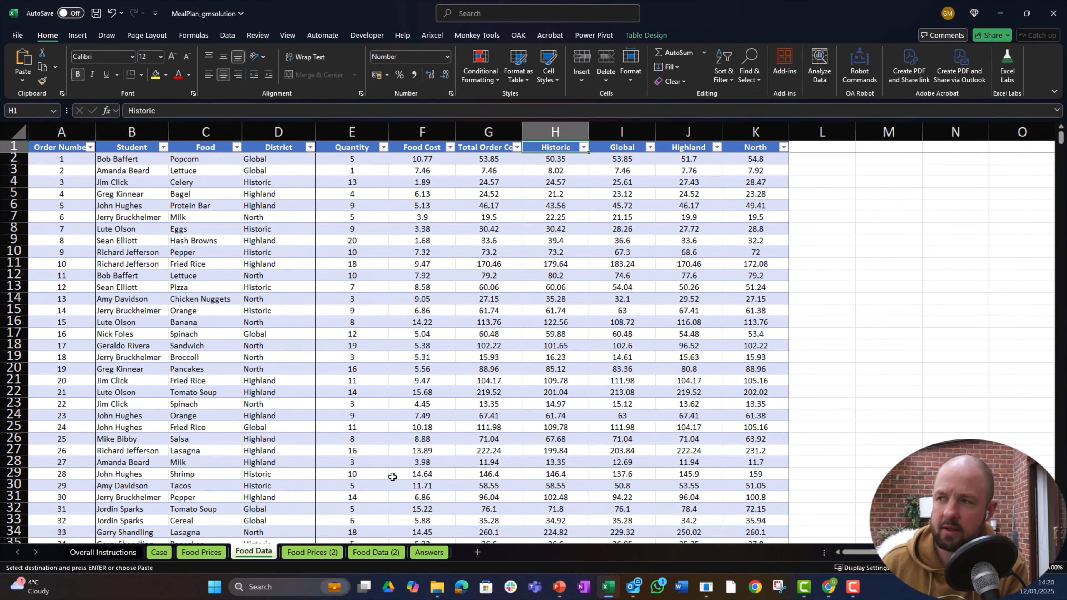
Step: Insert blank columns before the unique student list in column P of the Food Data sheet to make room for new calculations
{"action": "key", "text": "Right"}
{"action": "key", "text": "Right"}
{"action": "key", "text": "Right"}
{"action": "key", "text": "Right"}
{"action": "key", "text": "Right"}
{"action": "key", "text": "Right"}
{"action": "key", "text": "Right"}
{"action": "key", "text": "Down"}
{"action": "key", "text": "Down"}
{"action": "key", "text": "Down"}
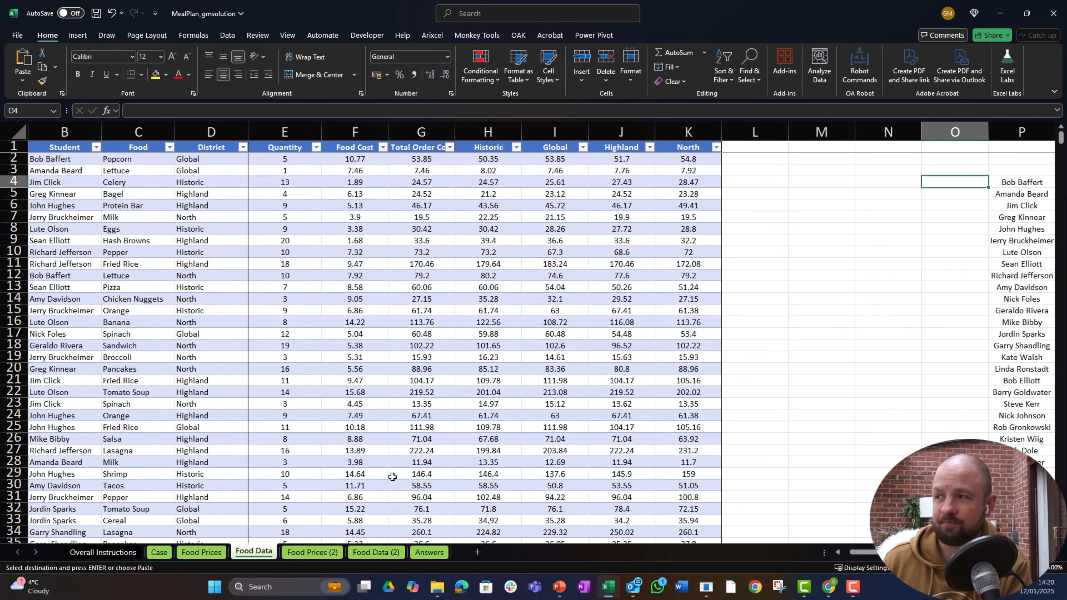
{"action": "key", "text": "Right"}
{"action": "key", "text": "Right"}
{"action": "key", "text": "Right"}
{"action": "key", "text": "Left"}
{"action": "key", "text": "Left"}
{"action": "key", "text": "ctrl+space"}
{"action": "key", "text": "ctrl+shift+plus"}
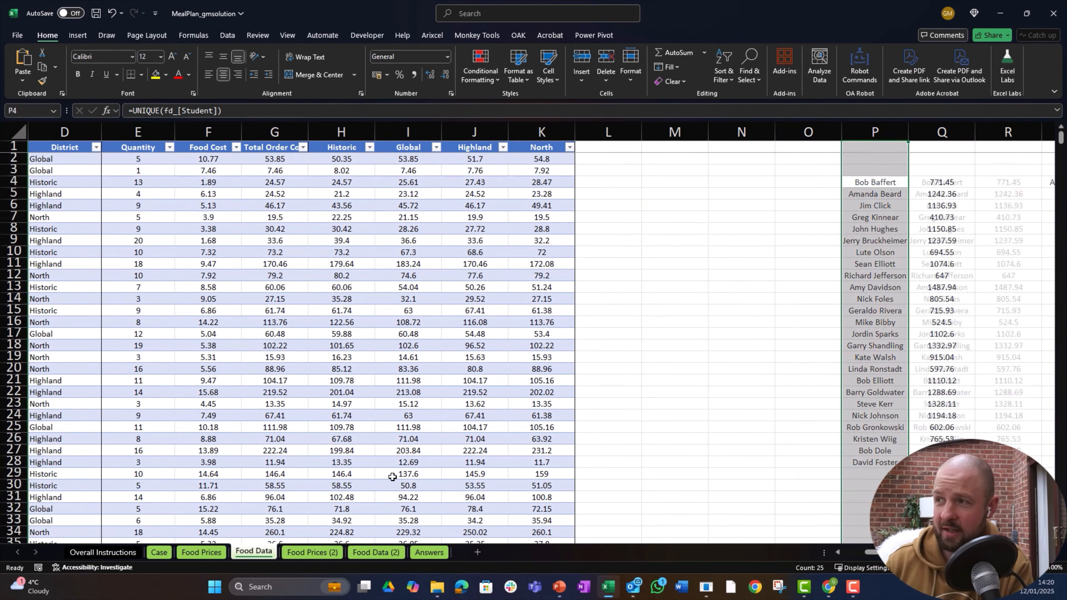
{"action": "key", "text": "ctrl+shift+plus"}
{"action": "key", "text": "ctrl+shift+plus"}
{"action": "key", "text": "ctrl+shift+plus"}
Step: List the unique students in cell M4 with the formula =UNIQUE(fd_[Student])
{"action": "key", "text": "Left"}
{"action": "key", "text": "Left"}
{"action": "key", "text": "Left"}
{"action": "key", "text": "Left"}
{"action": "key", "text": "Right"}
{"action": "type", "text": "="}
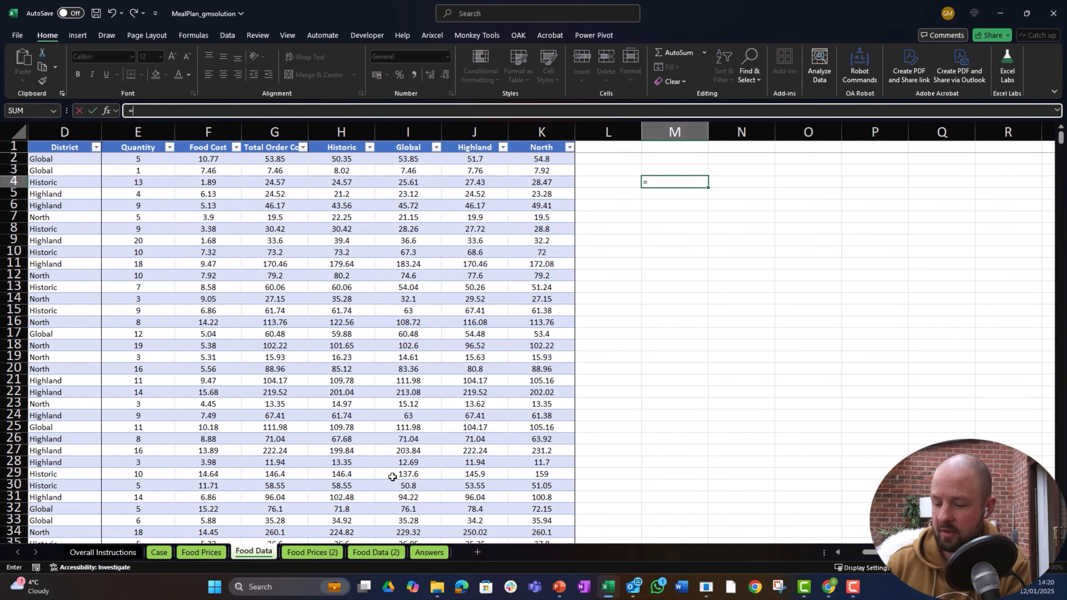
{"action": "type", "text": "uni"}
{"action": "key", "text": "Tab"}
{"action": "key", "text": "ctrl+Left"}
{"action": "key", "text": "ctrl+Left"}
{"action": "key", "text": "Right"}
{"action": "key", "text": "Up"}
{"action": "key", "text": "Up"}
{"action": "key", "text": "ctrl+shift+Down"}
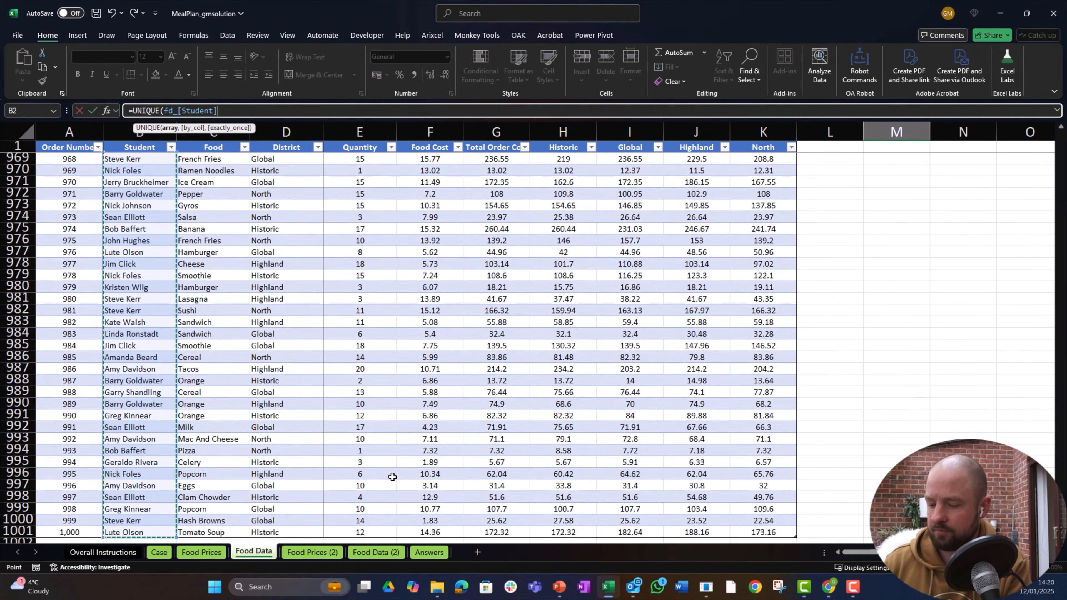
{"action": "key", "text": "Tab"}
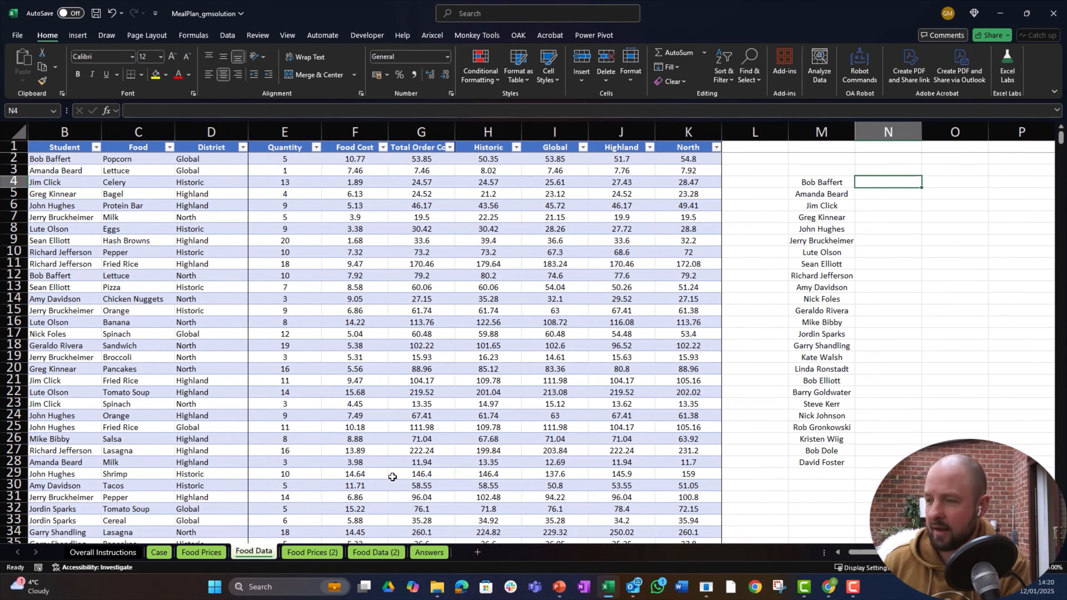
Step: Total each listed student's Historic cost in N4 with =SUMIFS(fd_[Historic], fd_[Student], M4#)
{"action": "type", "text": "=sumifs("}
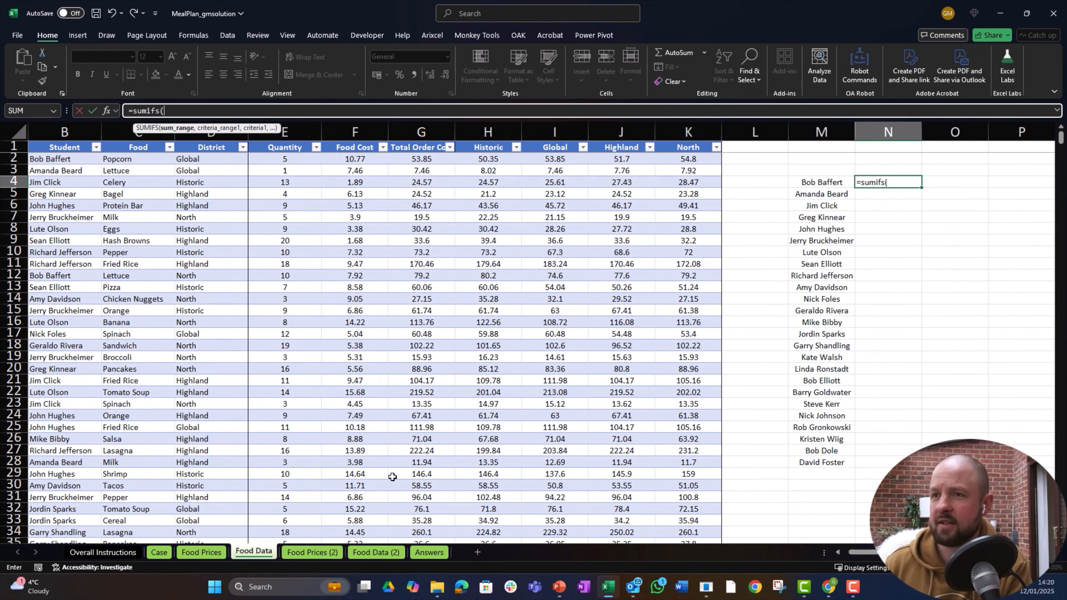
{"action": "key", "text": "Left"}
{"action": "key", "text": "Left"}
{"action": "key", "text": "Left"}
{"action": "key", "text": "Left"}
{"action": "key", "text": "Left"}
{"action": "key", "text": "Left"}
{"action": "key", "text": "Up"}
{"action": "key", "text": "Up"}
{"action": "key", "text": "ctrl+shift+Down"}
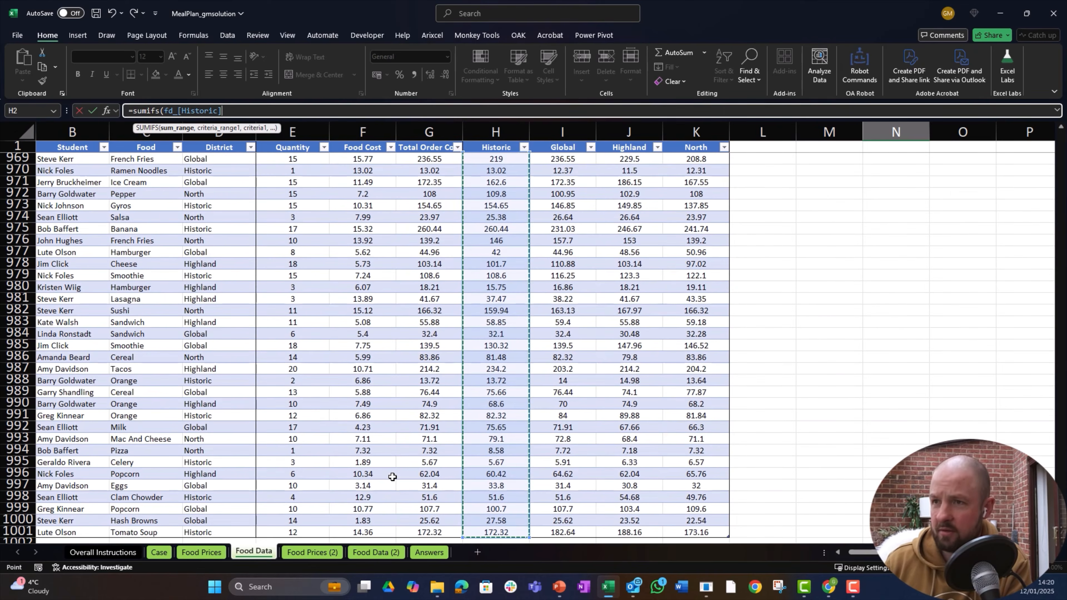
{"action": "type", "text": ","}
{"action": "key", "text": "ctrl+Left"}
{"action": "key", "text": "ctrl+Left"}
{"action": "key", "text": "ctrl+Left"}
{"action": "key", "text": "ctrl+Up"}
{"action": "key", "text": "Right"}
{"action": "key", "text": "ctrl+shift+Down"}
{"action": "type", "text": ","}
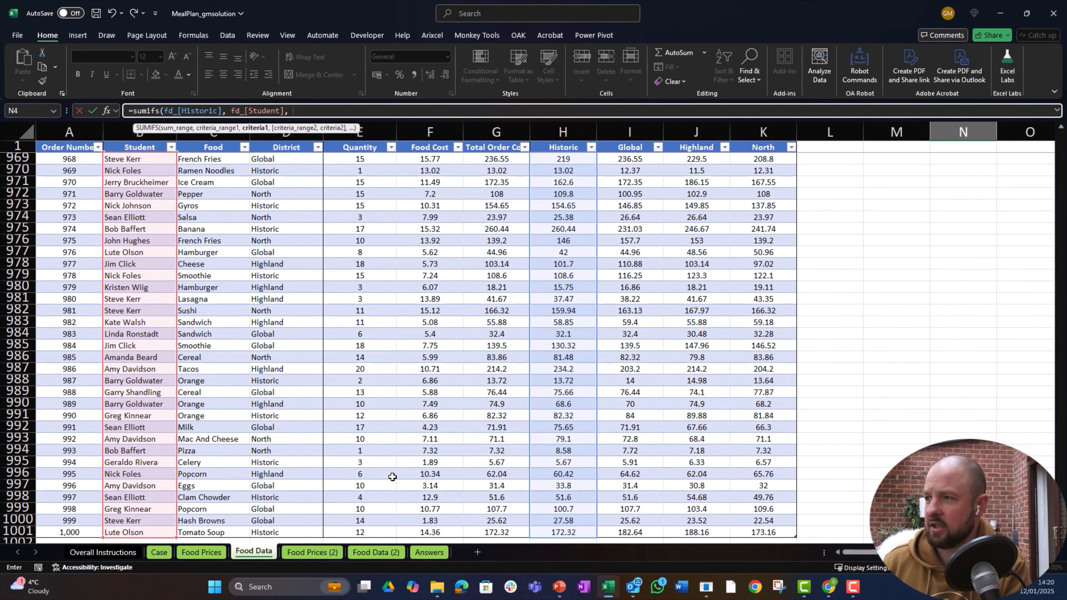
{"action": "key", "text": "Left"}
{"action": "key", "text": "Return"}
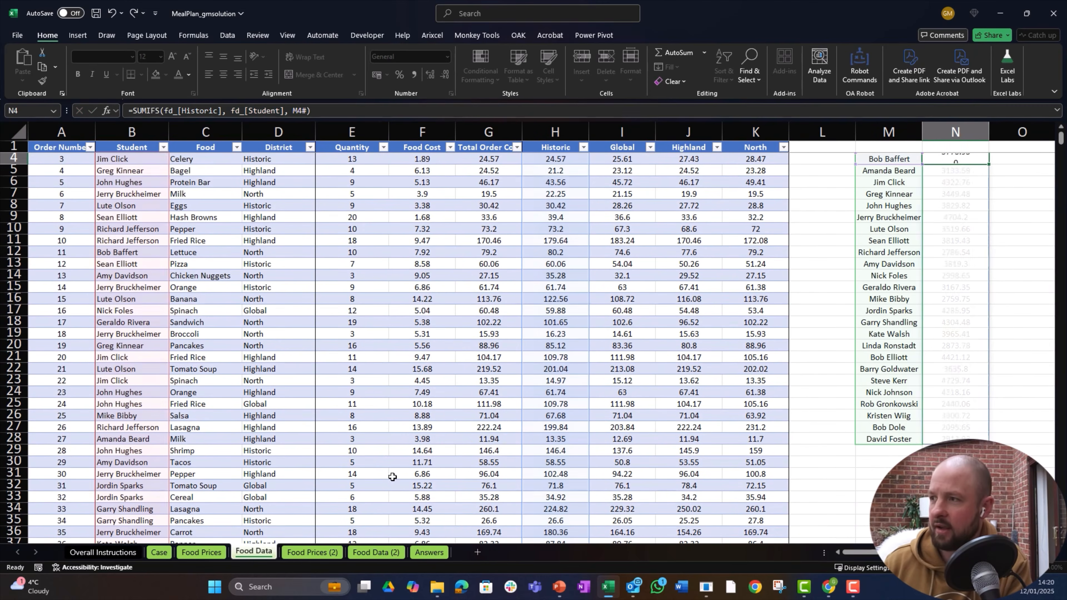
Step: Sort the student totals from highest to lowest in P4 with =SORT(M4:N28, 2,-1)
{"action": "key", "text": "Right"}
{"action": "key", "text": "Right"}
{"action": "key", "text": "Right"}
{"action": "key", "text": "Up"}
{"action": "key", "text": "Down"}
{"action": "key", "text": "Down"}
{"action": "key", "text": "Left"}
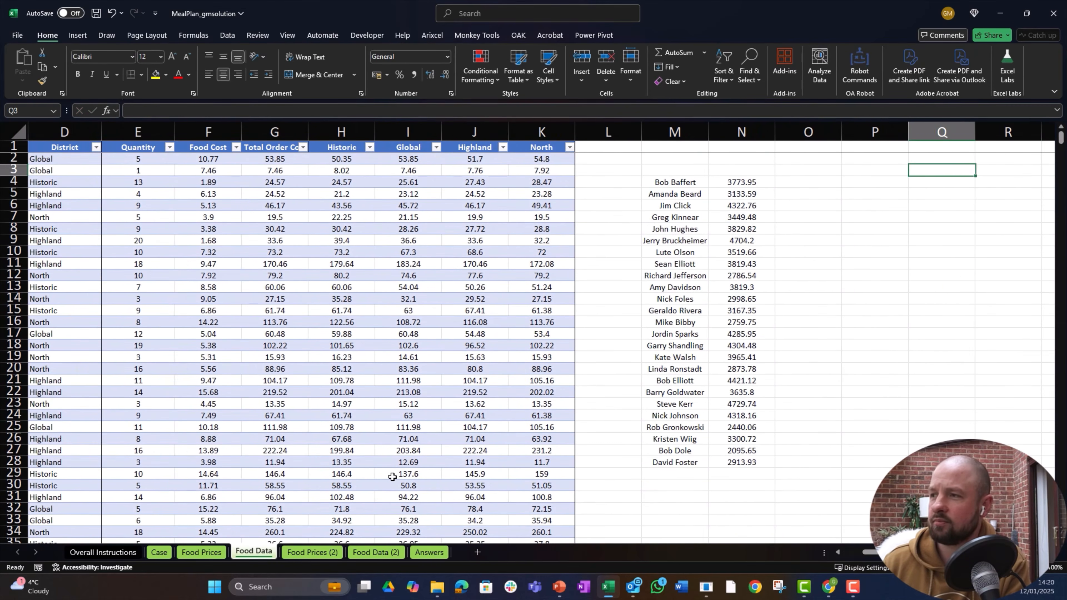
{"action": "key", "text": "Left"}
{"action": "key", "text": "Down"}
{"action": "type", "text": "="}
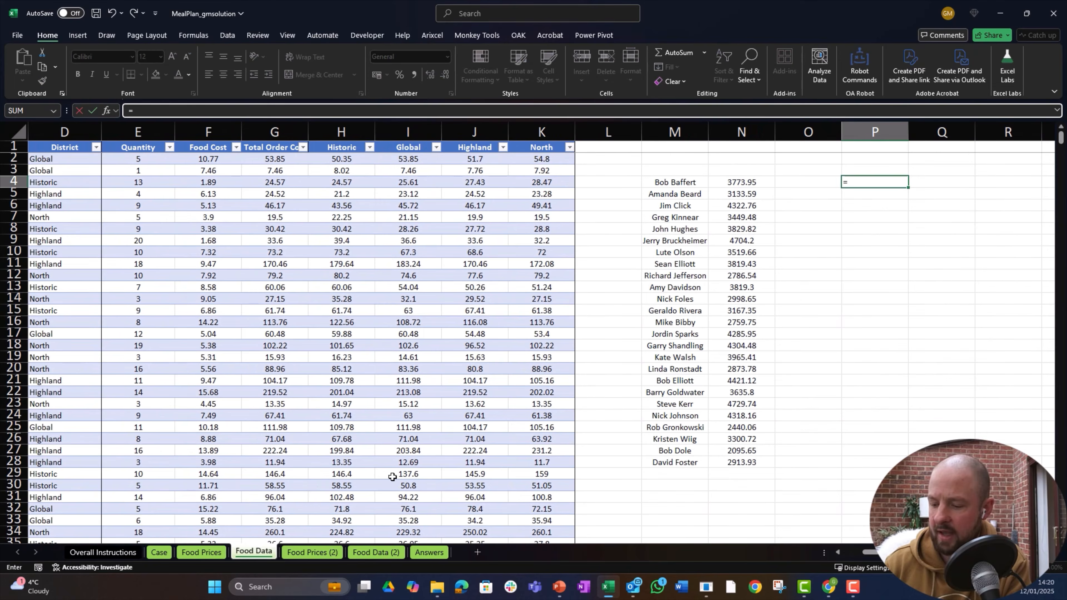
{"action": "type", "text": "sort("}
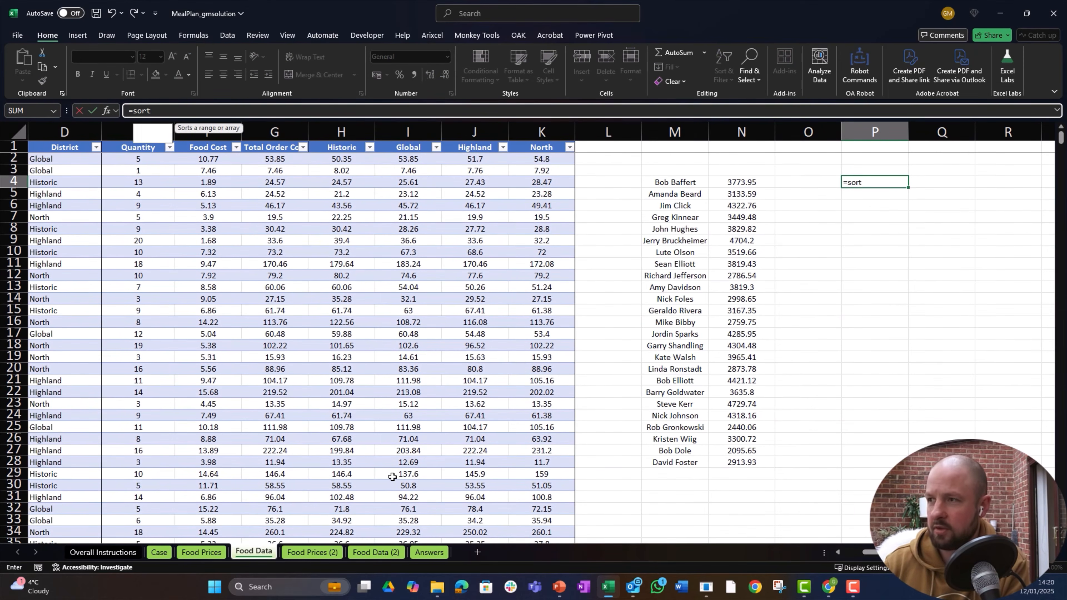
{"action": "key", "text": "Left"}
{"action": "key", "text": "Left"}
{"action": "key", "text": "Left"}
{"action": "key", "text": "shift+Right"}
{"action": "key", "text": "ctrl+shift+Down"}
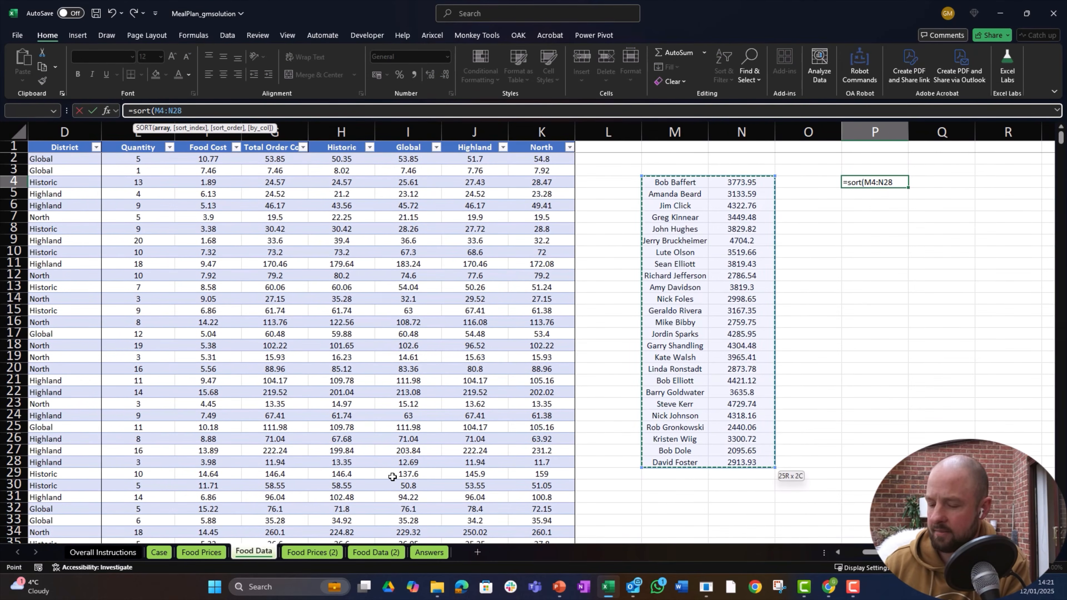
{"action": "type", "text": ","}
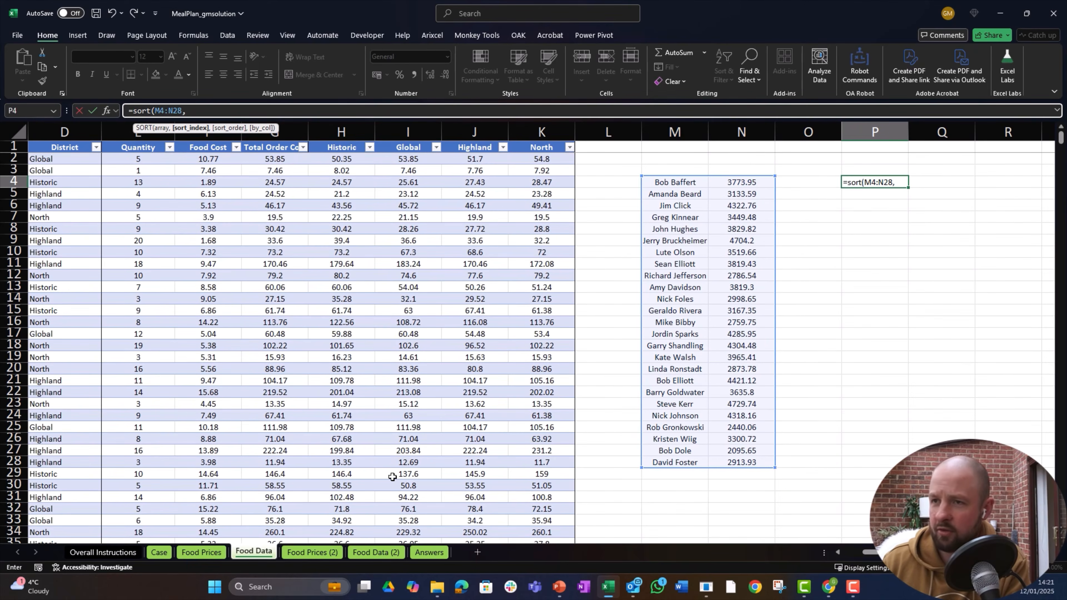
{"action": "type", "text": " 2,"}
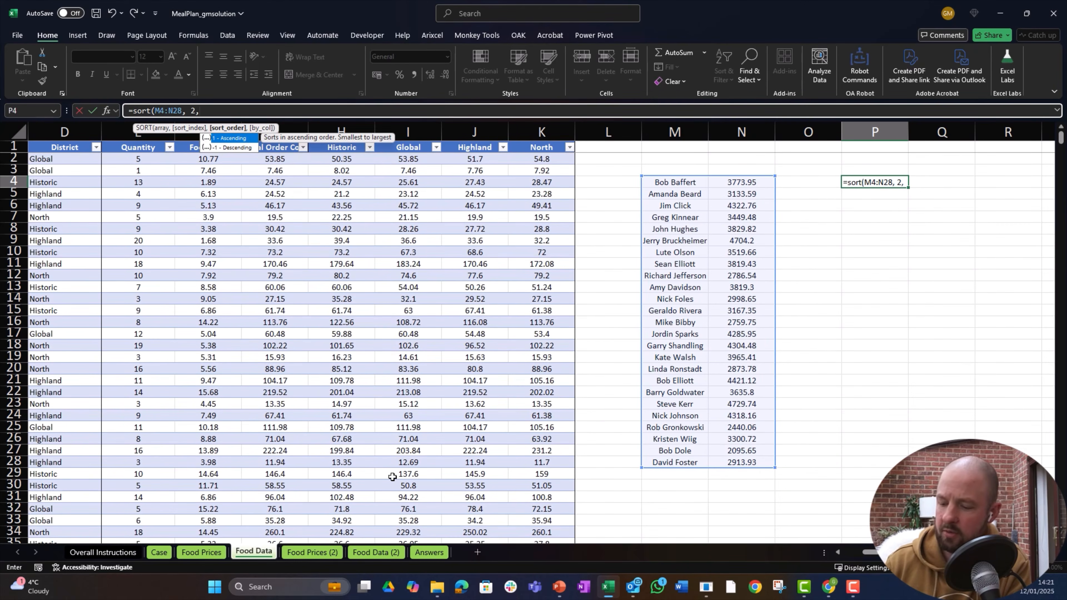
{"action": "type", "text": "-1"}
{"action": "key", "text": "Return"}
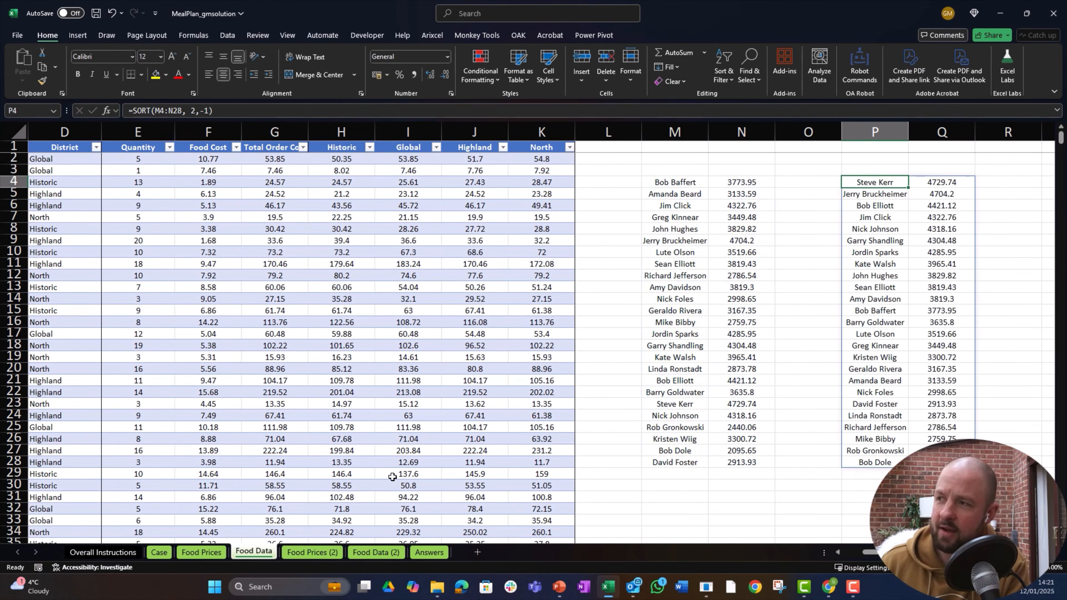
Step: Copy the top student's name from P4 and paste it as a value into the Bonus 5 answer, cell E29 on the Case sheet
{"action": "key", "text": "ctrl+c"}
{"action": "key", "text": "ctrl+Page_Up"}
{"action": "key", "text": "ctrl+Page_Up"}
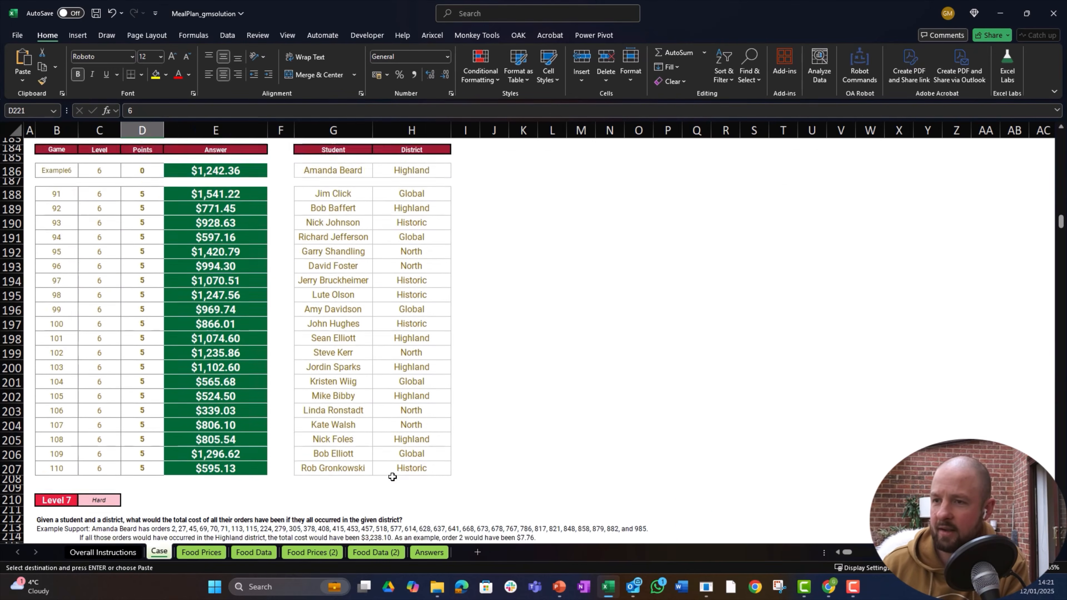
{"action": "key", "text": "Page_Up"}
{"action": "key", "text": "Page_Up"}
{"action": "key", "text": "Page_Up"}
{"action": "key", "text": "Page_Up"}
{"action": "key", "text": "Page_Up"}
{"action": "key", "text": "Left"}
{"action": "key", "text": "Down"}
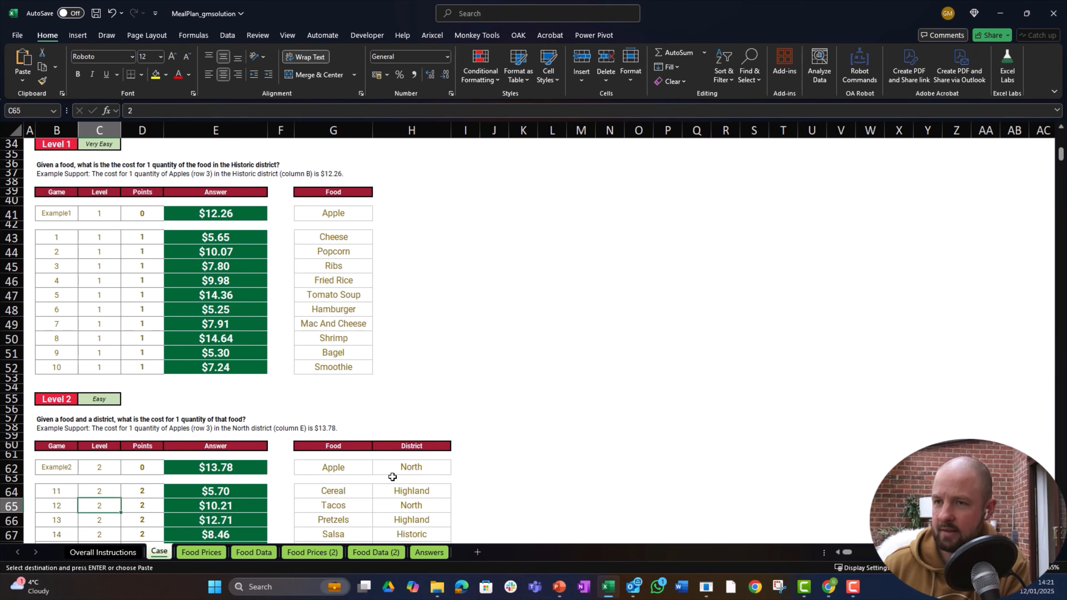
{"action": "key", "text": "Page_Up"}
{"action": "key", "text": "Right"}
{"action": "key", "text": "Right"}
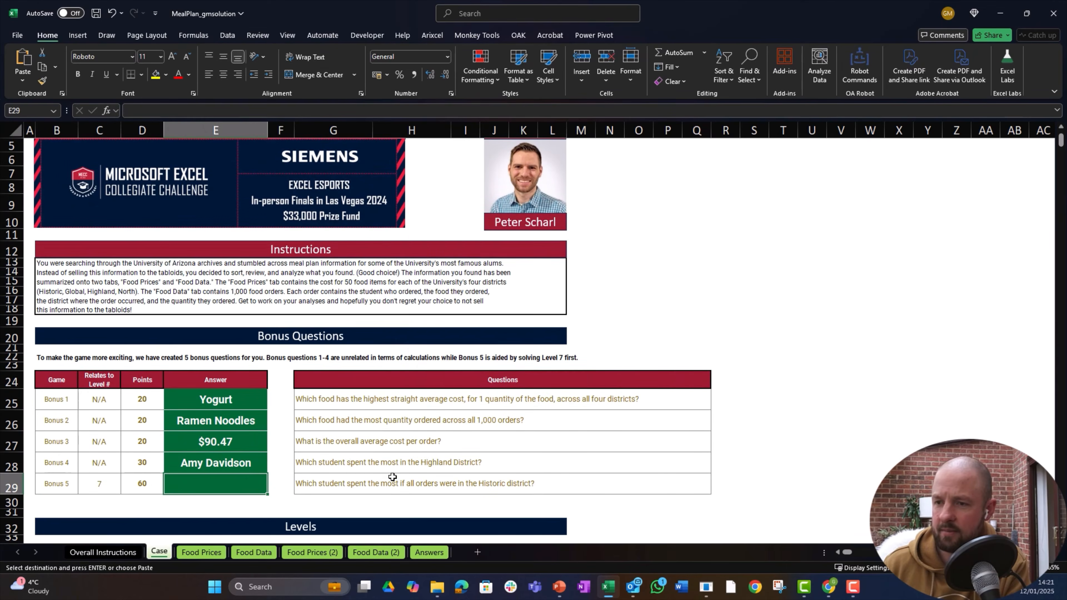
{"action": "key", "text": "ctrl+alt+v"}
{"action": "key", "text": "v"}
{"action": "key", "text": "Return"}
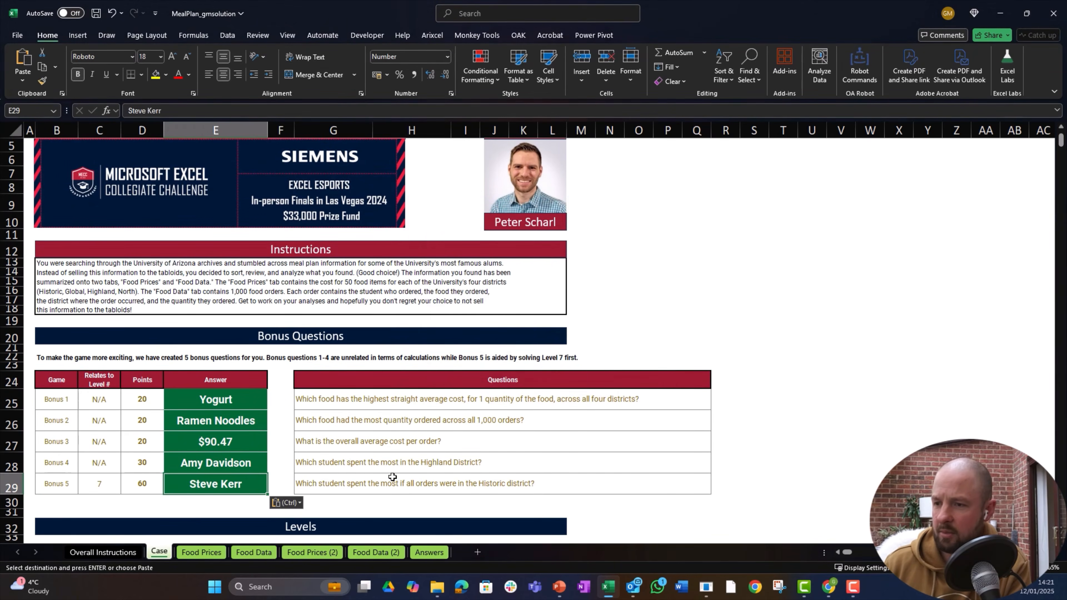
Step: Look through the workbook's other sheets and review the Bonus Questions and Level 1 areas of the Case sheet
{"action": "key", "text": "ctrl+Page_Down"}
{"action": "key", "text": "ctrl+Page_Down"}
{"action": "key", "text": "ctrl+Page_Down"}
{"action": "key", "text": "ctrl+Page_Down"}
{"action": "key", "text": "ctrl+Page_Down"}
{"action": "key", "text": "ctrl+Page_Up"}
{"action": "key", "text": "ctrl+Page_Up"}
{"action": "key", "text": "ctrl+Page_Up"}
{"action": "key", "text": "ctrl+Page_Up"}
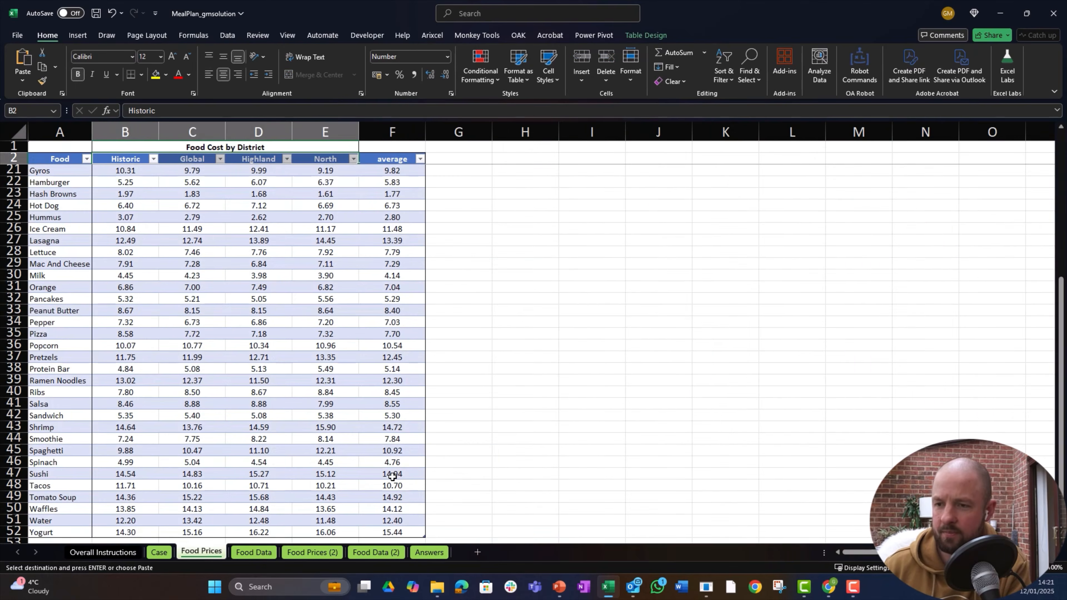
{"action": "key", "text": "ctrl+Page_Up"}
{"action": "key", "text": "Down"}
{"action": "key", "text": "Down"}
{"action": "key", "text": "Down"}
{"action": "key", "text": "Down"}
{"action": "key", "text": "Down"}
{"action": "key", "text": "Down"}
{"action": "key", "text": "Down"}
{"action": "key", "text": "Down"}
{"action": "key", "text": "Down"}
{"action": "key", "text": "Down"}
{"action": "key", "text": "Down"}
{"action": "key", "text": "Down"}
{"action": "key", "text": "Down"}
{"action": "key", "text": "Down"}
{"action": "key", "text": "Down"}
{"action": "key", "text": "Up"}
{"action": "key", "text": "Up"}
{"action": "key", "text": "Up"}
{"action": "key", "text": "Up"}
{"action": "key", "text": "Up"}
{"action": "key", "text": "Up"}
{"action": "key", "text": "Up"}
{"action": "key", "text": "Up"}
{"action": "key", "text": "Up"}
{"action": "key", "text": "Up"}
{"action": "key", "text": "Up"}
{"action": "key", "text": "Up"}
{"action": "key", "text": "Up"}
{"action": "key", "text": "Up"}
{"action": "key", "text": "Up"}
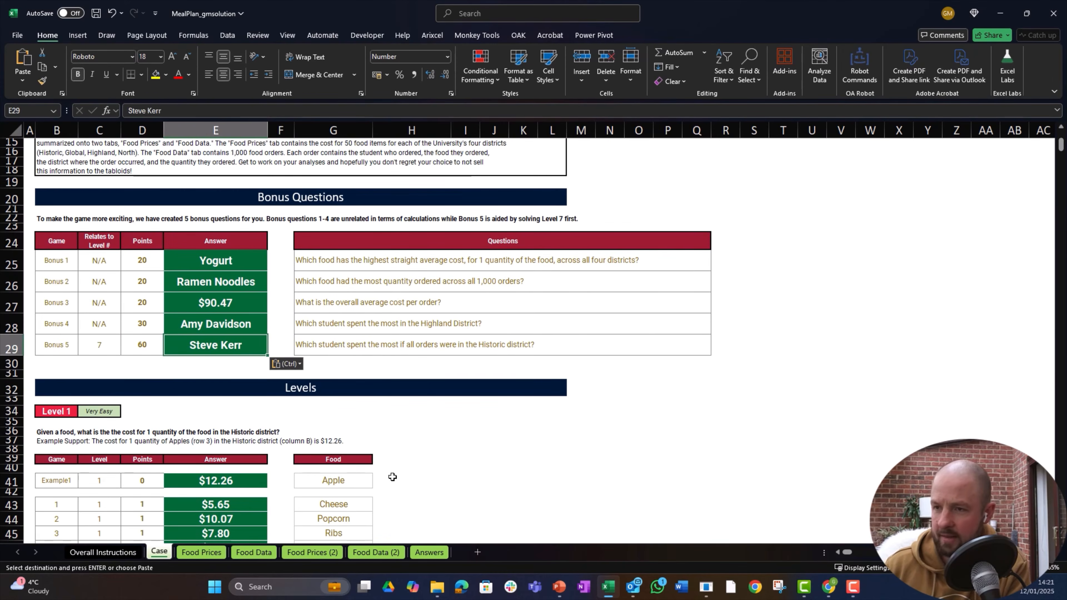
Step: Clear the Bonus 5 answer in cell E29 on the Case sheet
{"action": "key", "text": "Delete"}
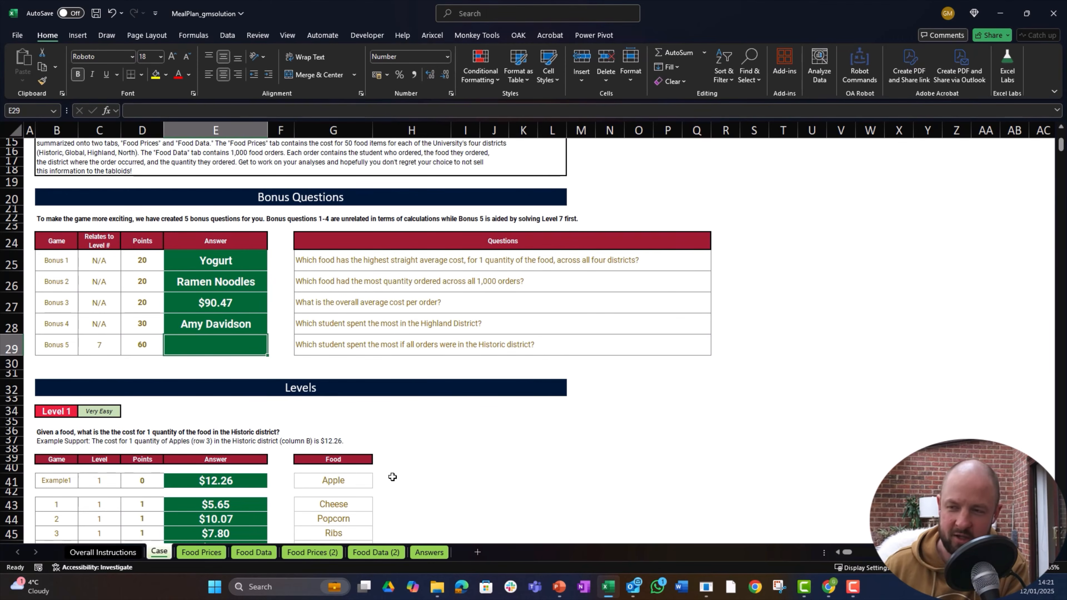
{"action": "key", "text": "ctrl+Page_Down"}
{"action": "key", "text": "ctrl+Page_Down"}
{"action": "key", "text": "ctrl+Page_Down"}
{"action": "key", "text": "ctrl+Page_Up"}
{"action": "key", "text": "ctrl+Page_Up"}
{"action": "key", "text": "ctrl+Page_Up"}
{"action": "key", "text": "ctrl+Page_Up"}
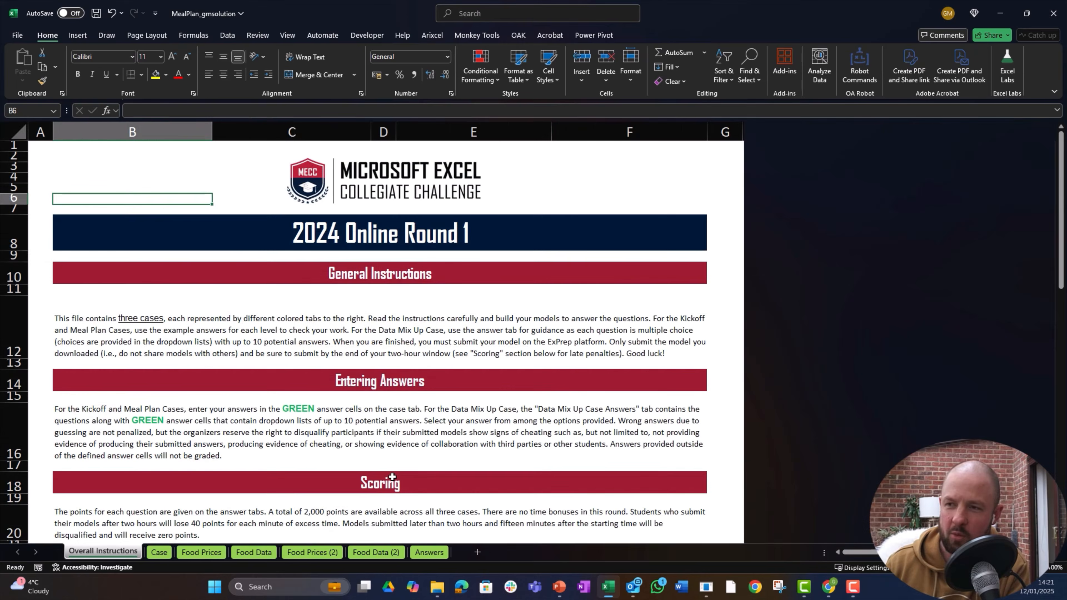
{"action": "key", "text": "ctrl+Page_Down"}
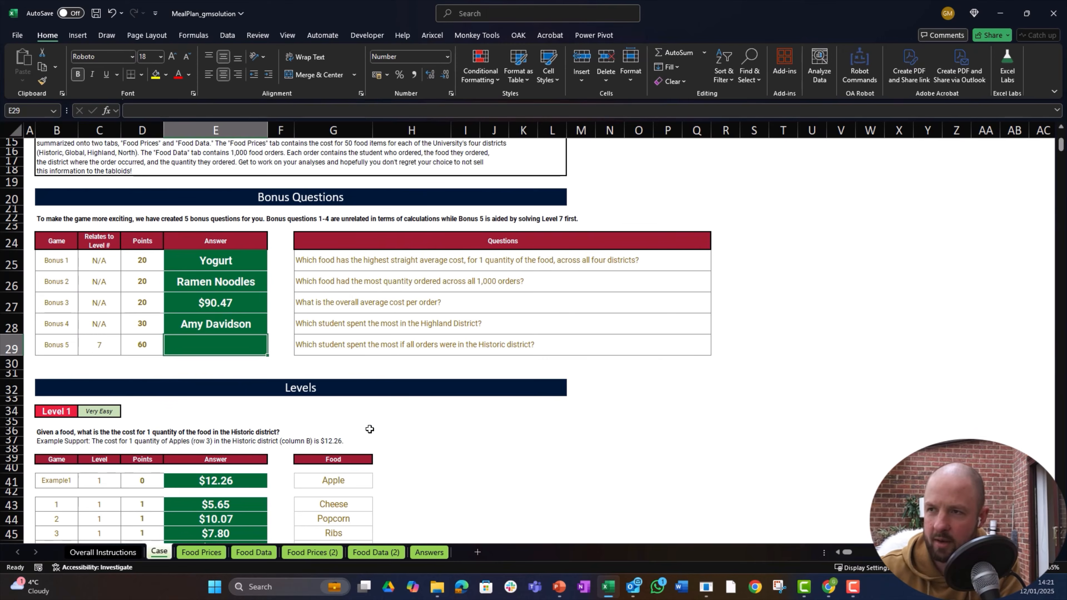
Step: Enlarge the formula bar and begin a multi-line LET formula in E29 with a variable named nmunique
{"action": "left_click_drag", "start_coordinate": [284, 119], "coordinate": [284, 196]}
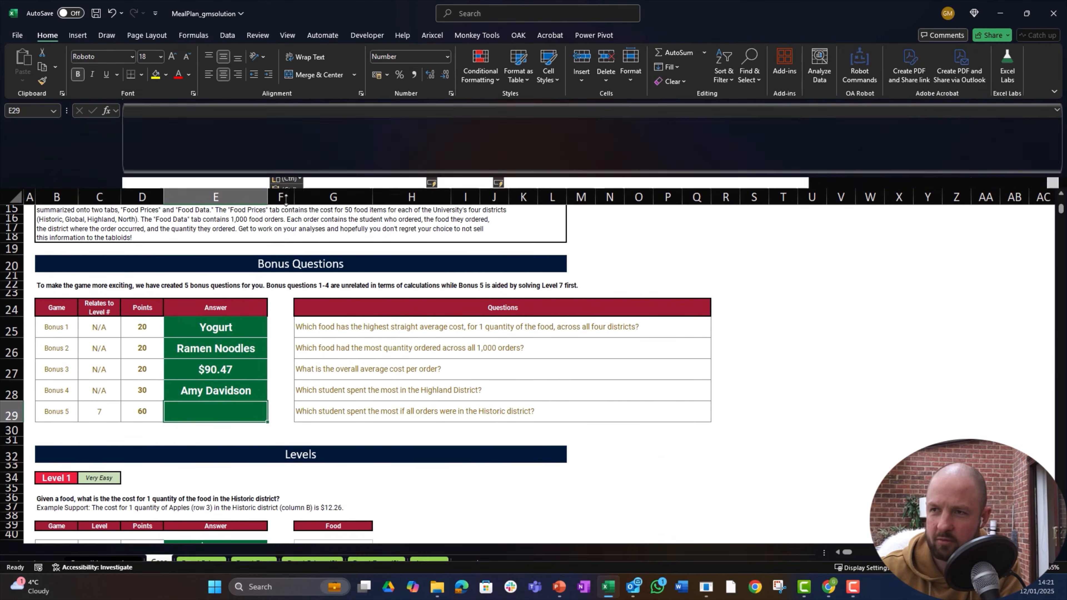
{"action": "left_click", "coordinate": [200, 115]}
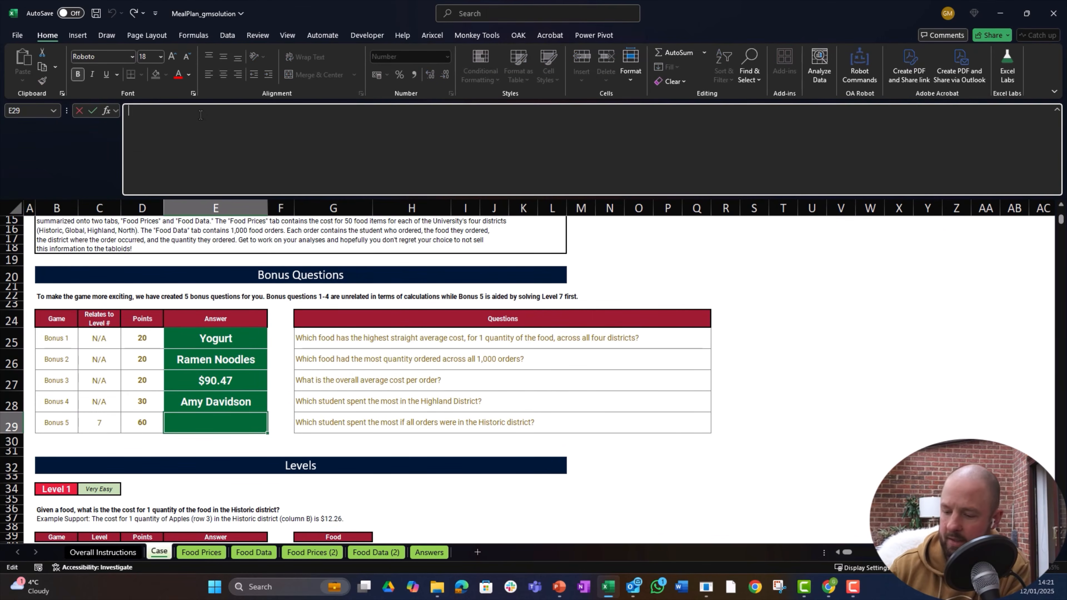
{"action": "type", "text": "="}
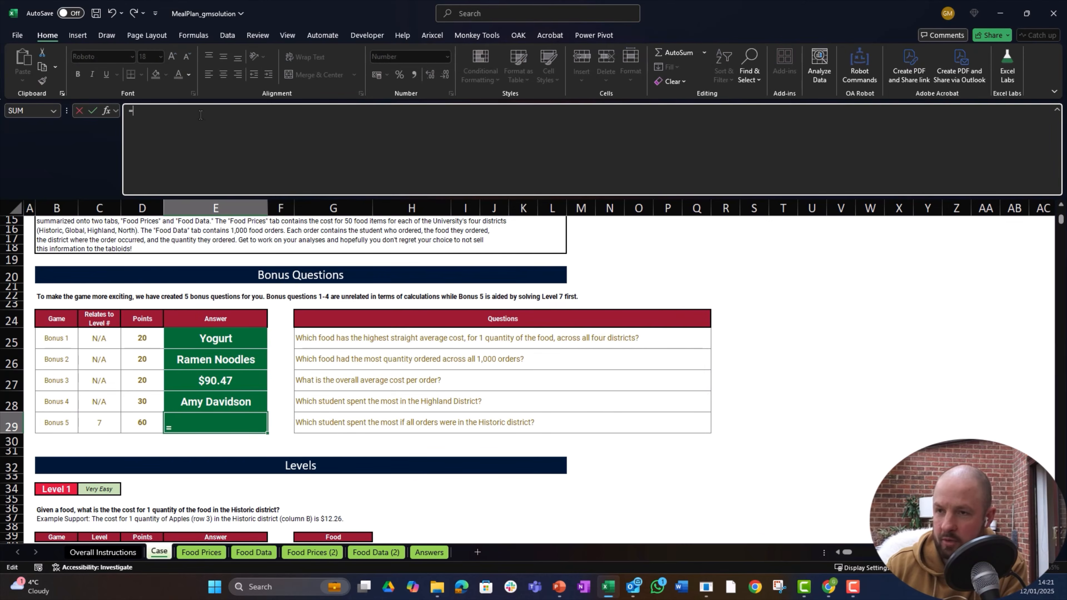
{"action": "type", "text": "let("}
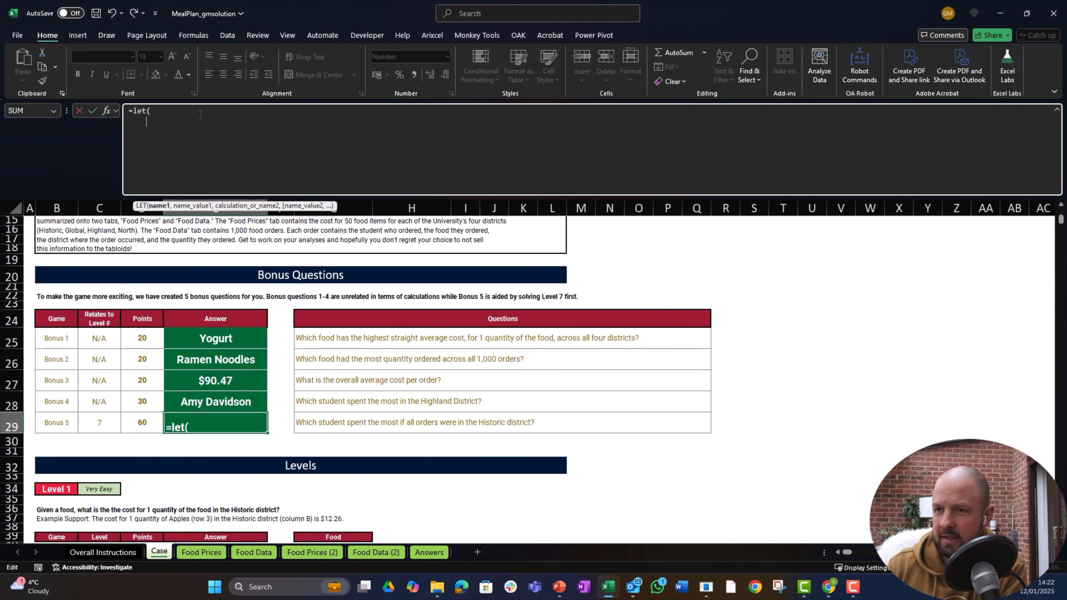
{"action": "key", "text": "BackSpace"}
{"action": "type", "text": "nmung"}
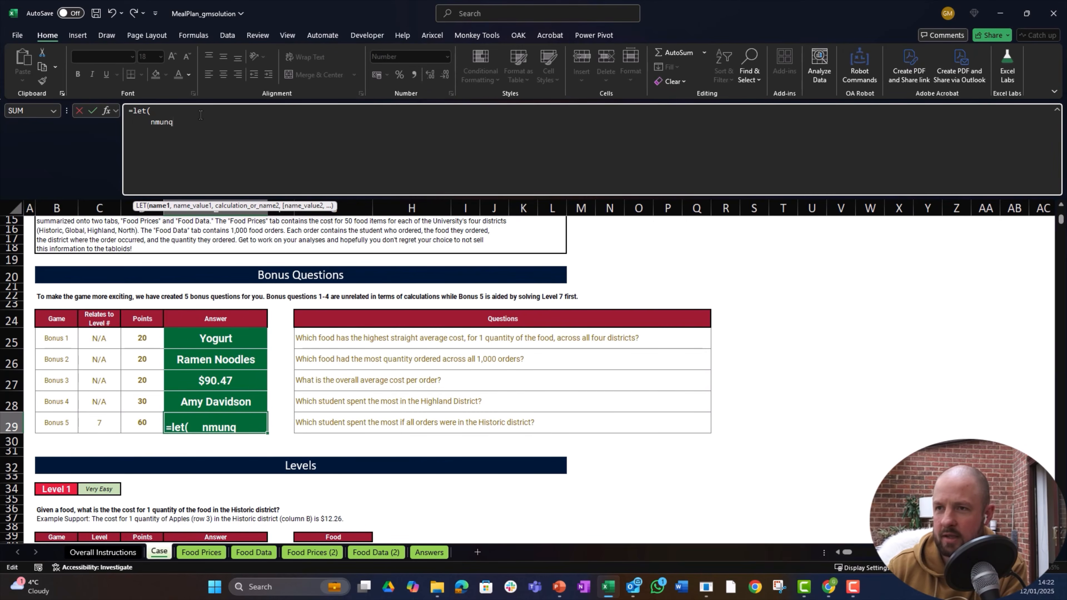
{"action": "type", "text": "ie"}
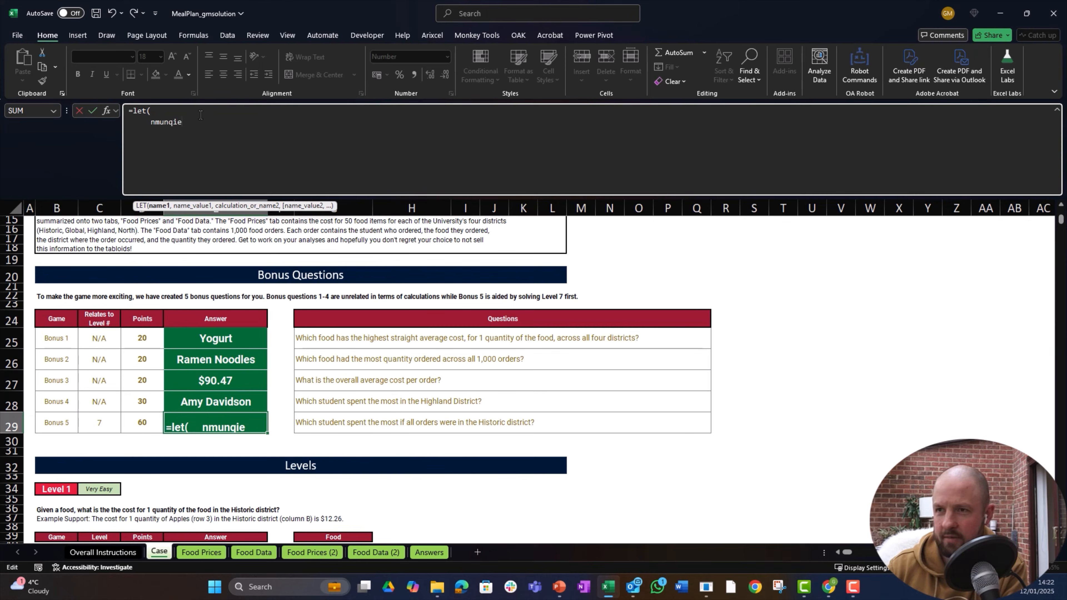
{"action": "key", "text": "BackSpace"}
{"action": "type", "text": "i"}
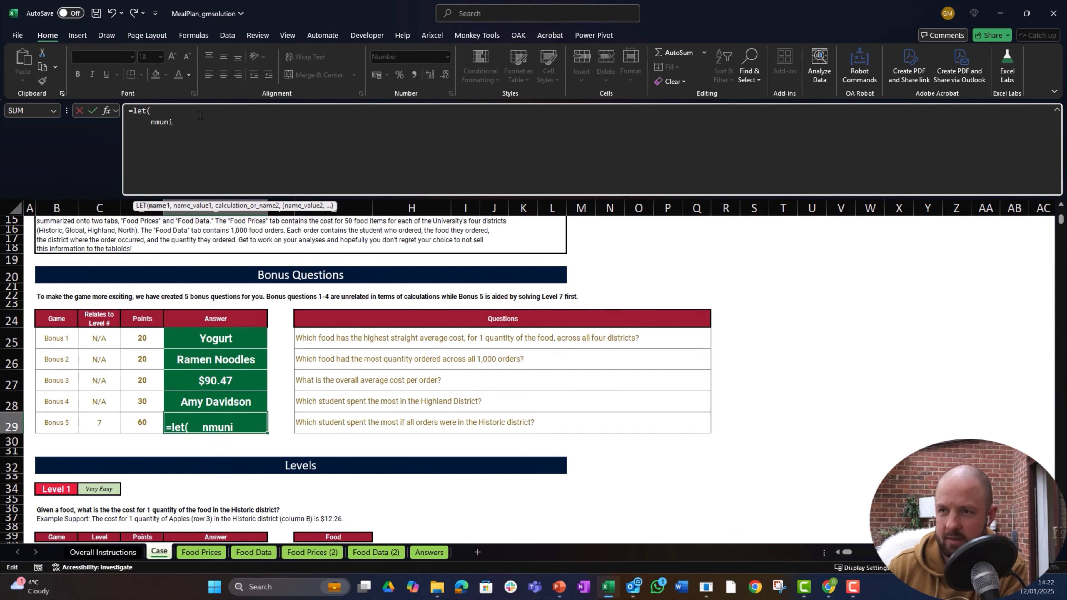
{"action": "key", "text": "BackSpace"}
{"action": "type", "text": "que,"}
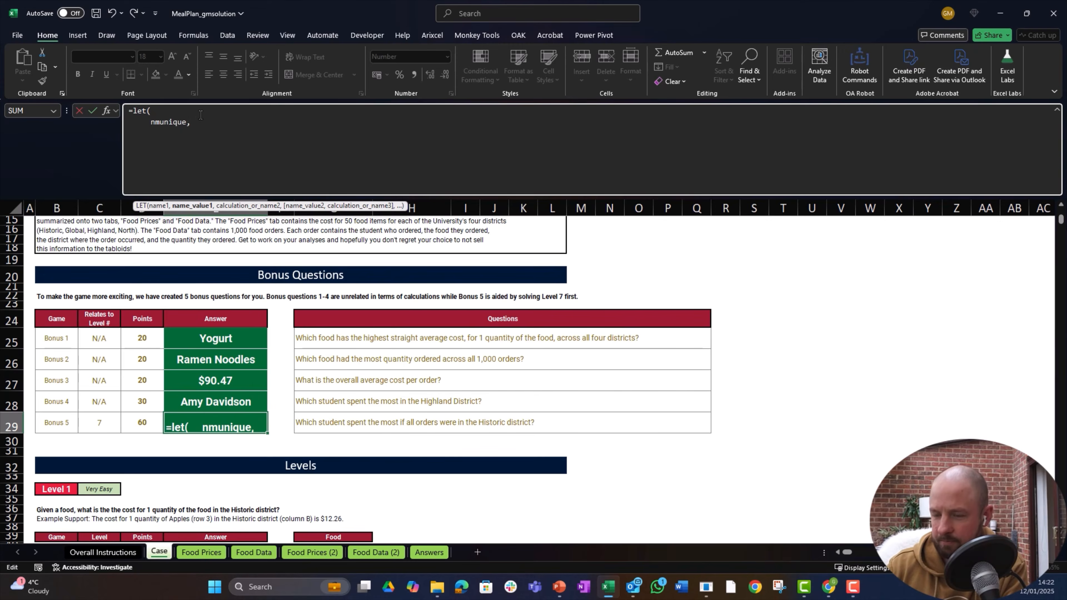
Step: Define nmunique in the LET formula as unique(fd_[Student])
{"action": "type", "text": " unique("}
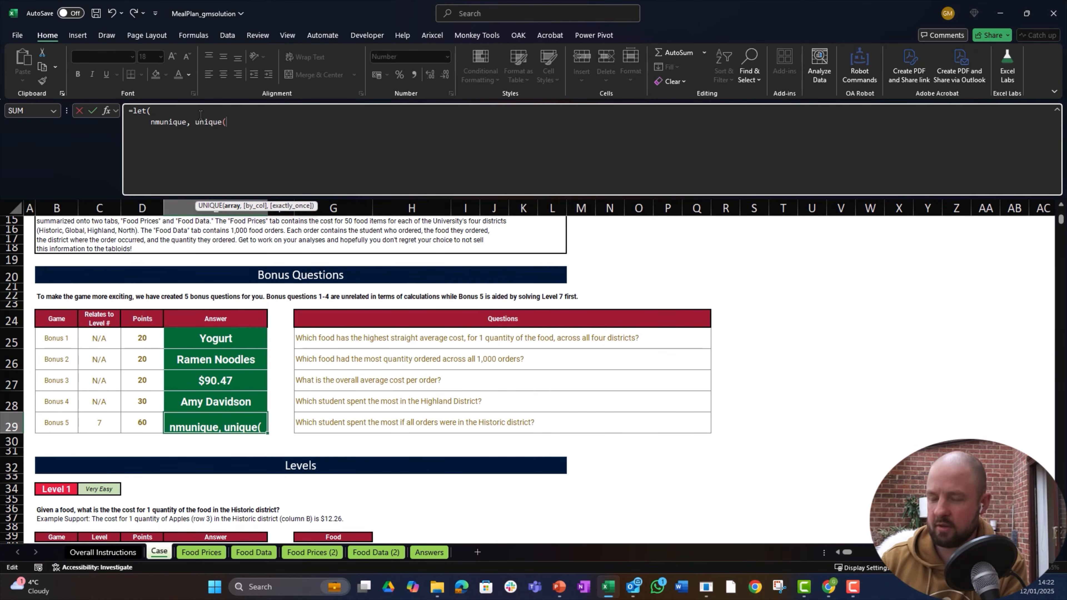
{"action": "type", "text": "fd"}
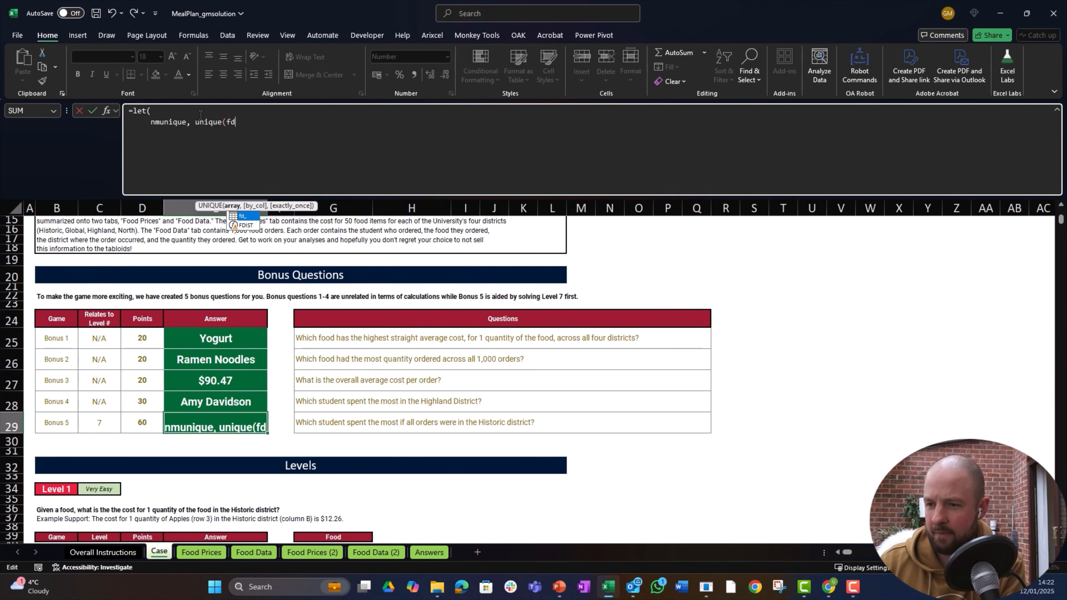
{"action": "type", "text": "_"}
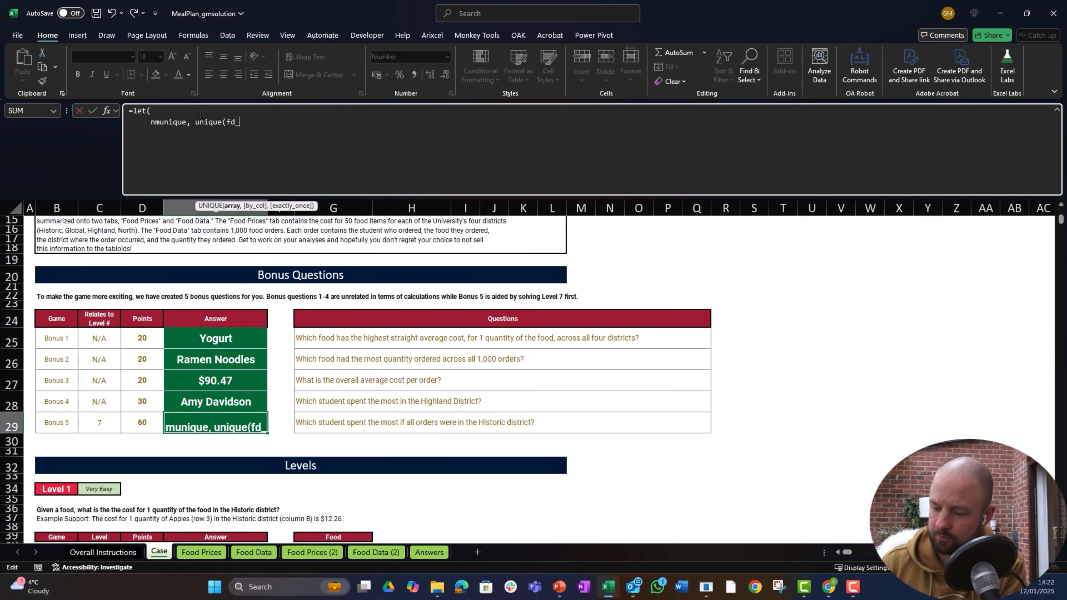
{"action": "type", "text": "["}
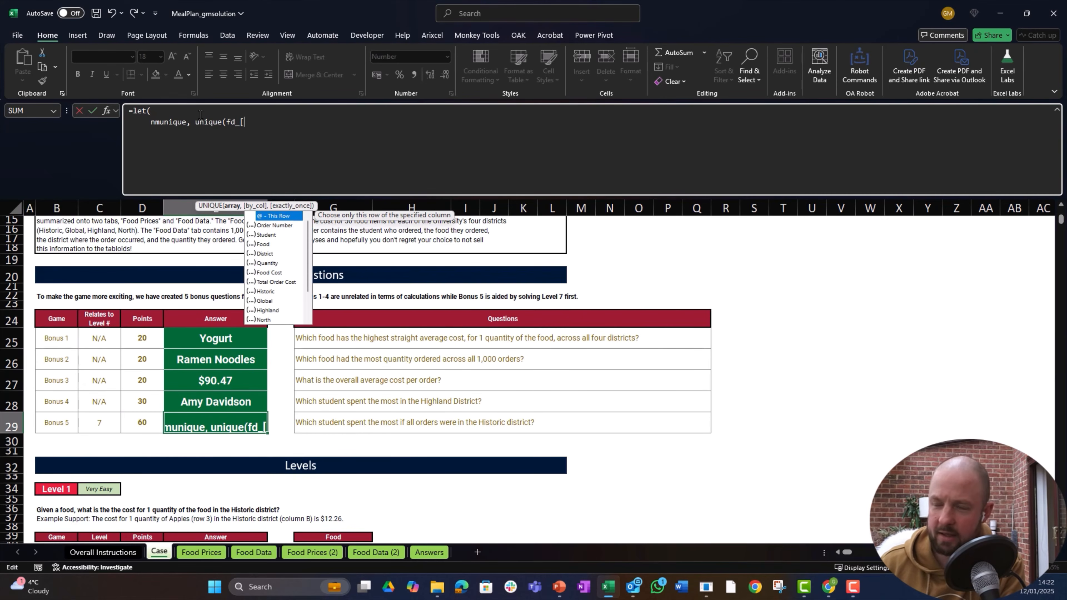
{"action": "key", "text": "Down"}
{"action": "key", "text": "Down"}
{"action": "key", "text": "Tab"}
{"action": "type", "text": "]"}
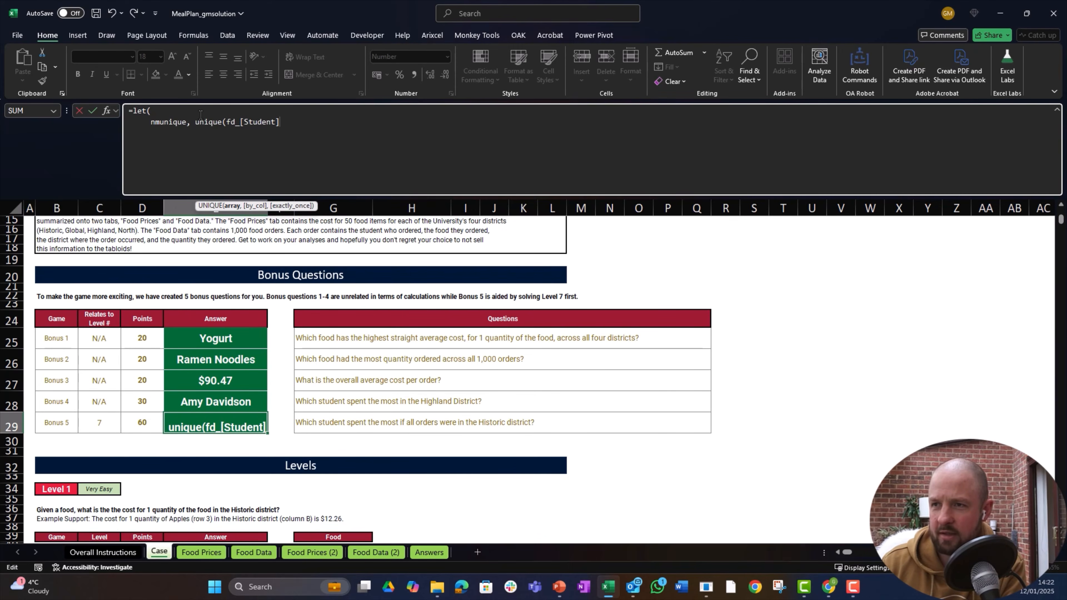
{"action": "type", "text": ")"}
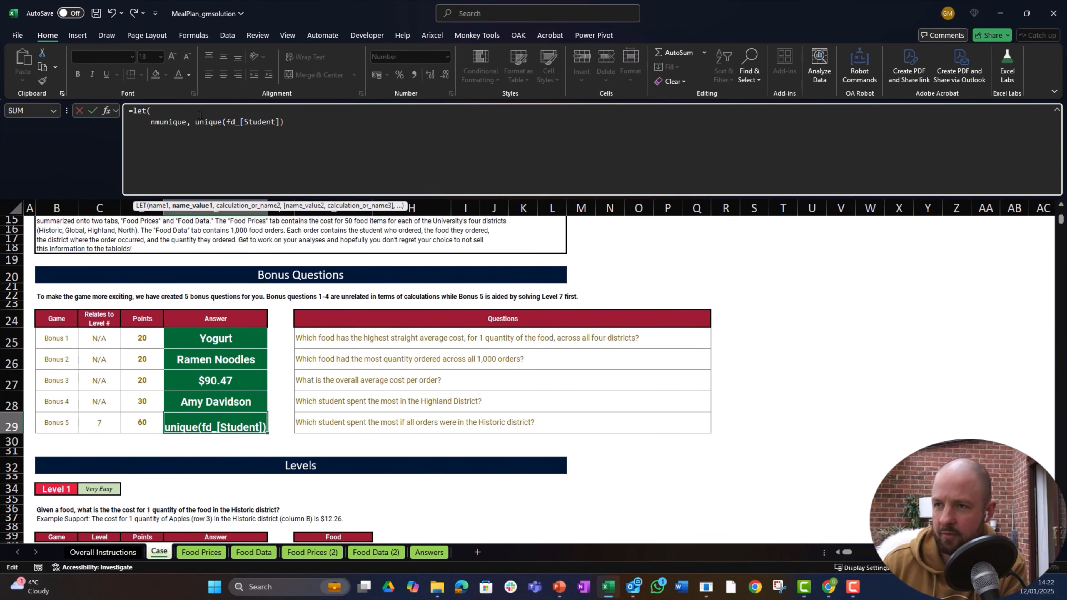
Step: Finish the LET formula in E29 with nmunique as its returned result on a new line
{"action": "type", "text": ","}
{"action": "key", "text": "alt+Return"}
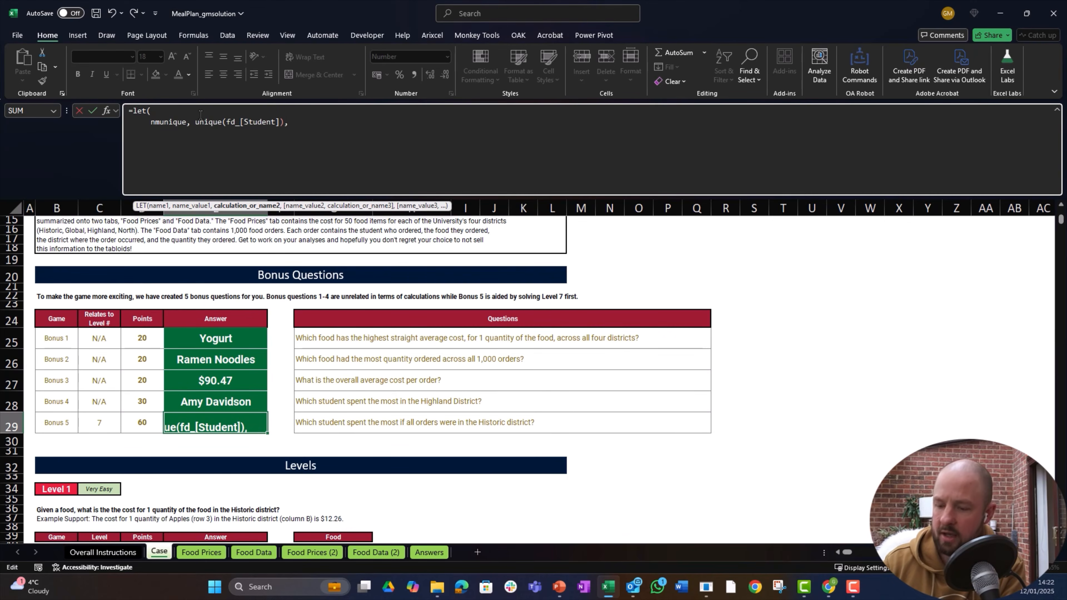
{"action": "type", "text": "nmunique"}
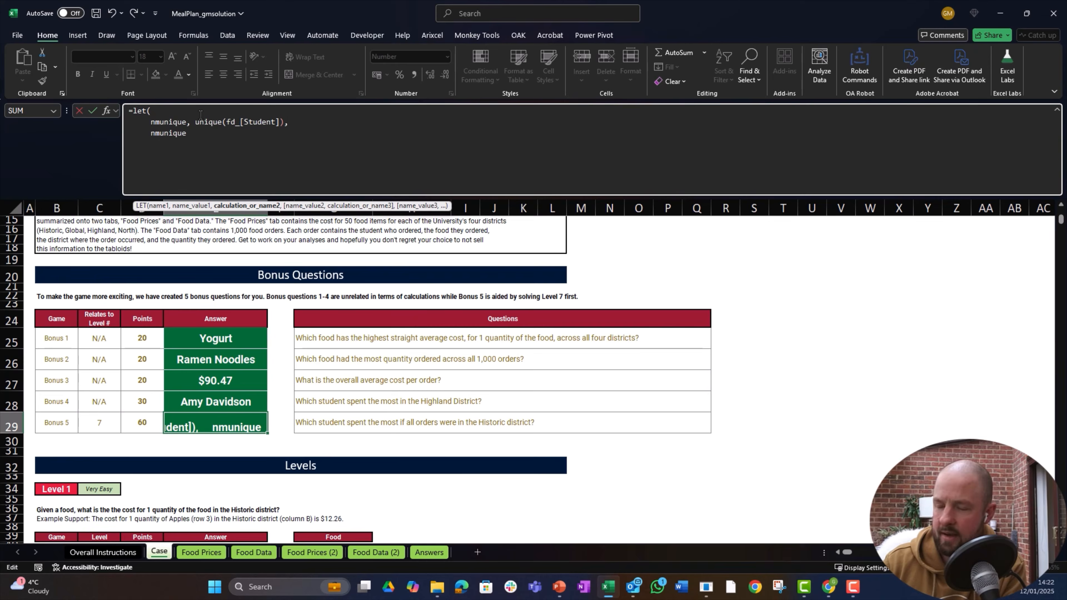
{"action": "type", "text": ")"}
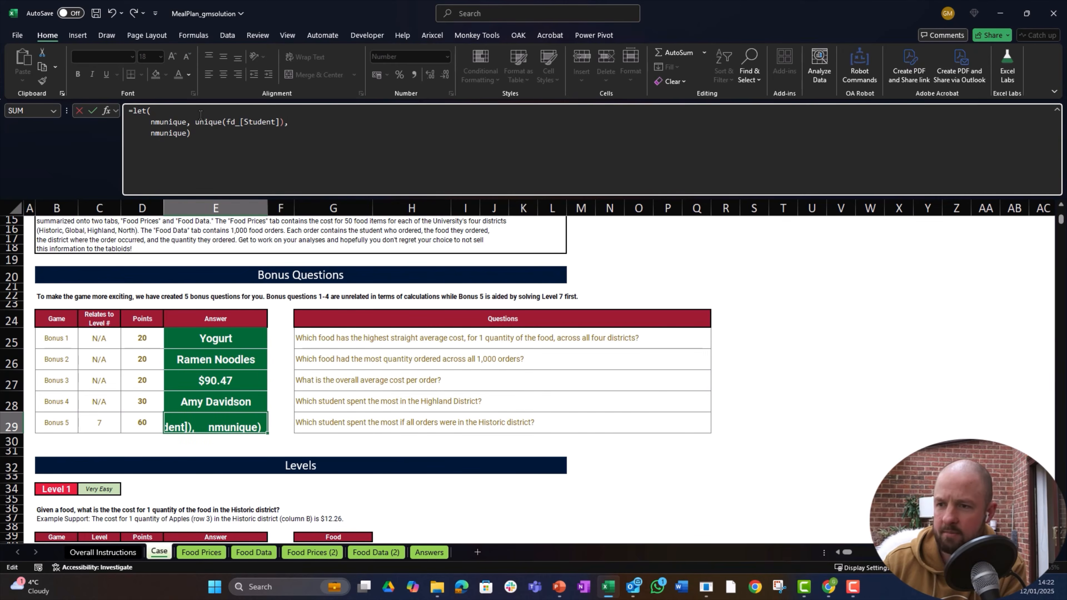
{"action": "key", "text": "ctrl+Return"}
Step: Copy the LET formula text from E29 into the empty cell W29 so the student list has room to spill
{"action": "left_click_drag", "start_coordinate": [249, 156], "coordinate": [93, 87]}
{"action": "key", "text": "ctrl+c"}
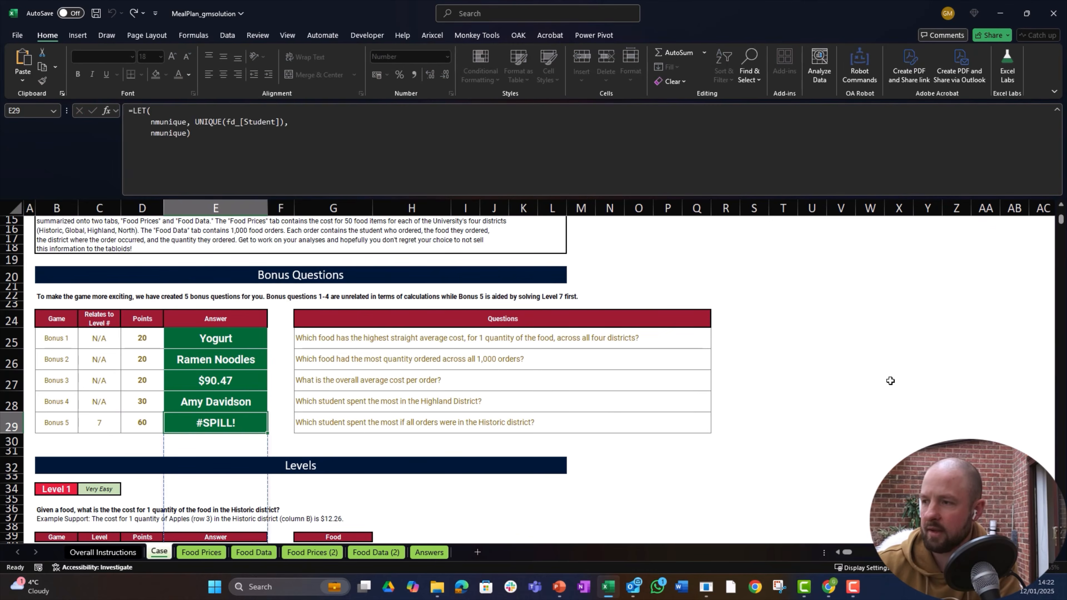
{"action": "double_click", "coordinate": [869, 423]}
{"action": "key", "text": "ctrl+v"}
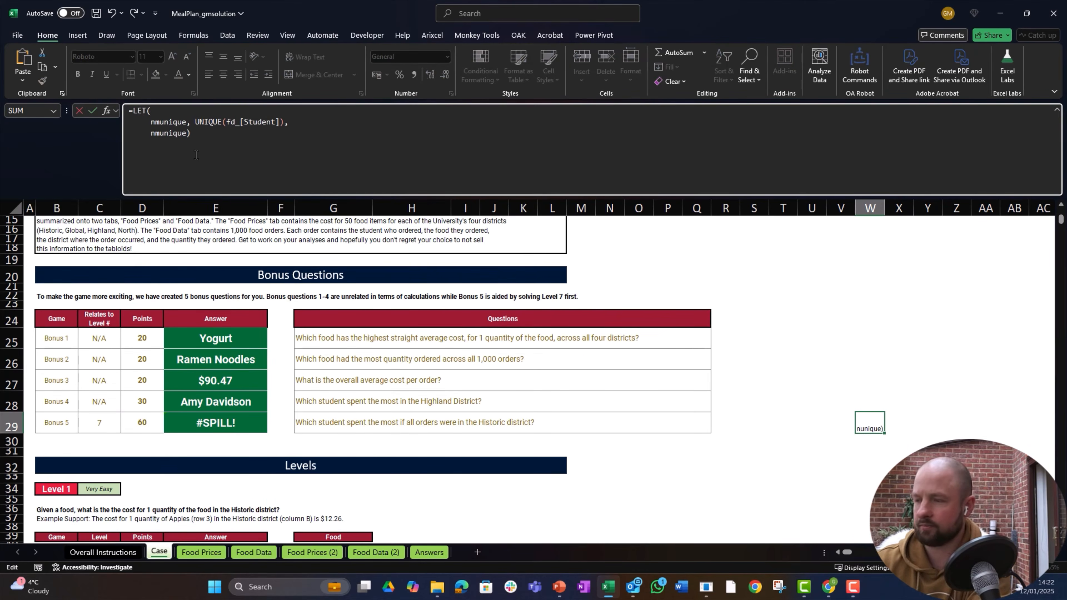
{"action": "key", "text": "ctrl+Return"}
{"action": "scroll", "coordinate": [908, 379], "scroll_direction": "down", "scroll_amount": 2}
{"action": "scroll", "coordinate": [905, 374], "scroll_direction": "up", "scroll_amount": 1}
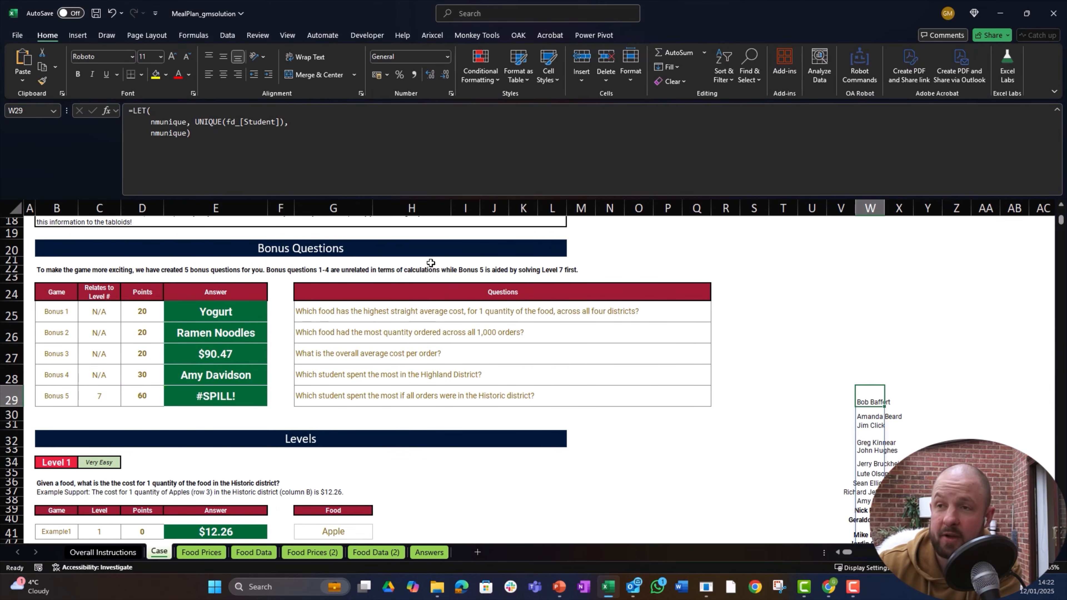
Step: Check the Food Data sheet and replace the final nmunique in W29's LET formula with a new variable named ordersum
{"action": "left_click", "coordinate": [309, 553]}
{"action": "left_click", "coordinate": [252, 552]}
{"action": "left_click", "coordinate": [666, 260]}
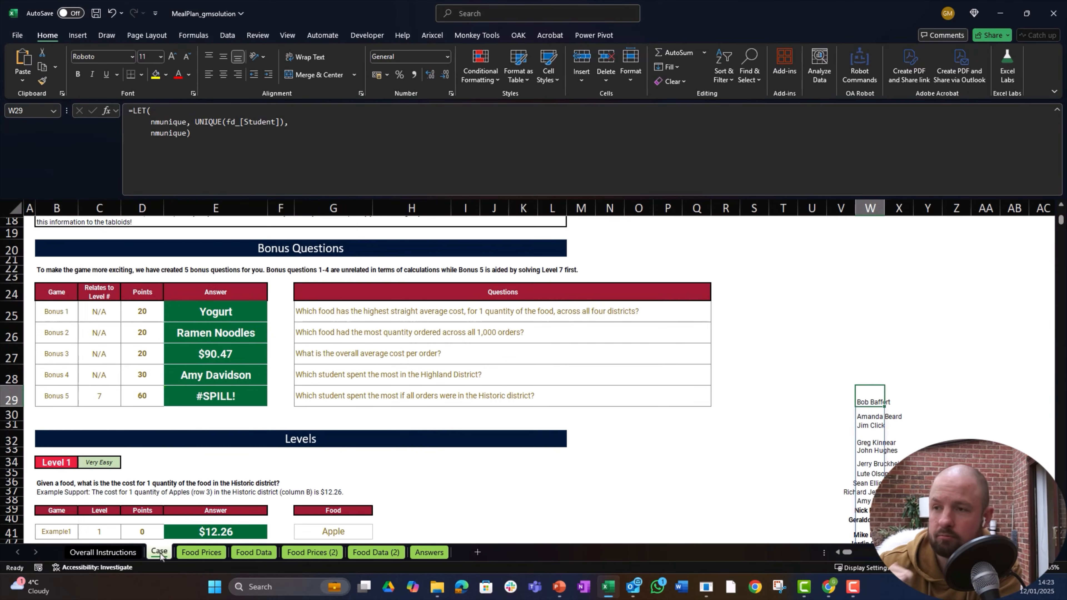
{"action": "left_click", "coordinate": [159, 552]}
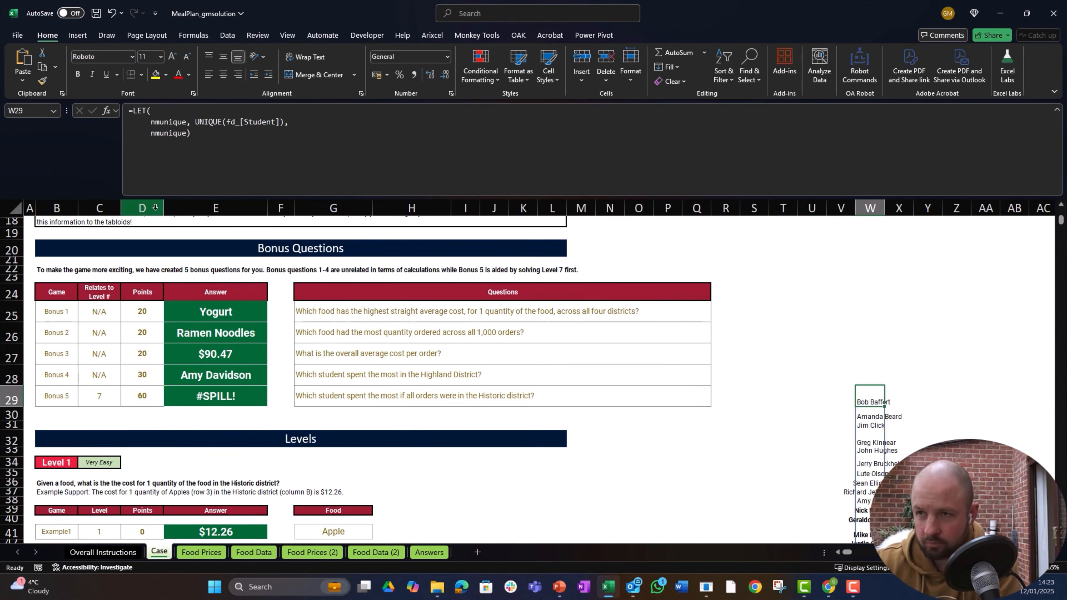
{"action": "left_click", "coordinate": [188, 133]}
{"action": "key", "text": "BackSpace"}
{"action": "key", "text": "BackSpace"}
{"action": "key", "text": "BackSpace"}
{"action": "key", "text": "BackSpace"}
{"action": "key", "text": "BackSpace"}
{"action": "key", "text": "BackSpace"}
{"action": "key", "text": "BackSpace"}
{"action": "key", "text": "BackSpace"}
{"action": "type", "text": "ordersu"}
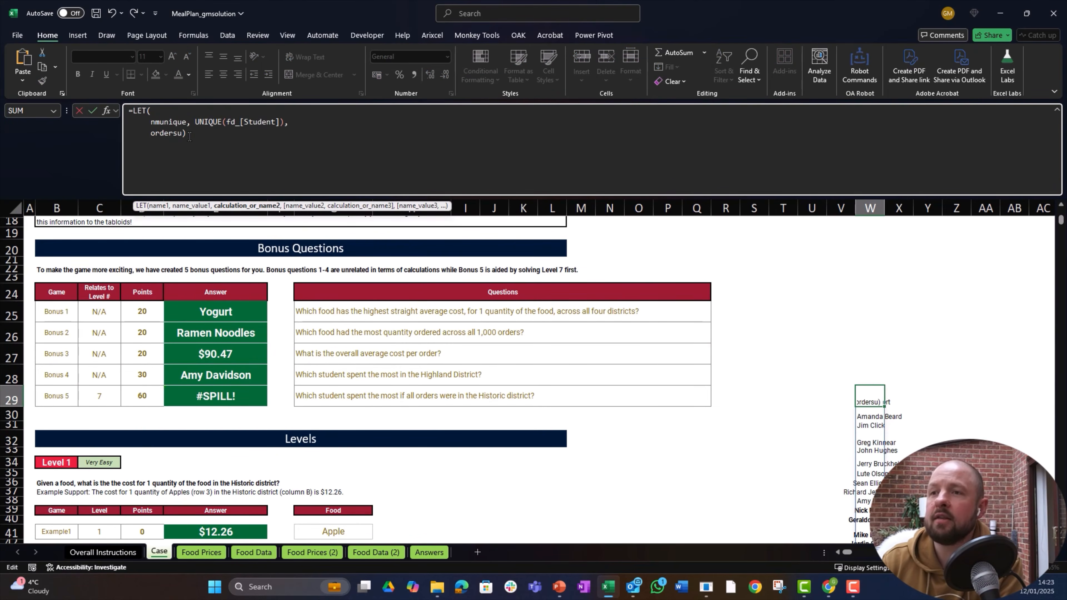
{"action": "type", "text": "m, "}
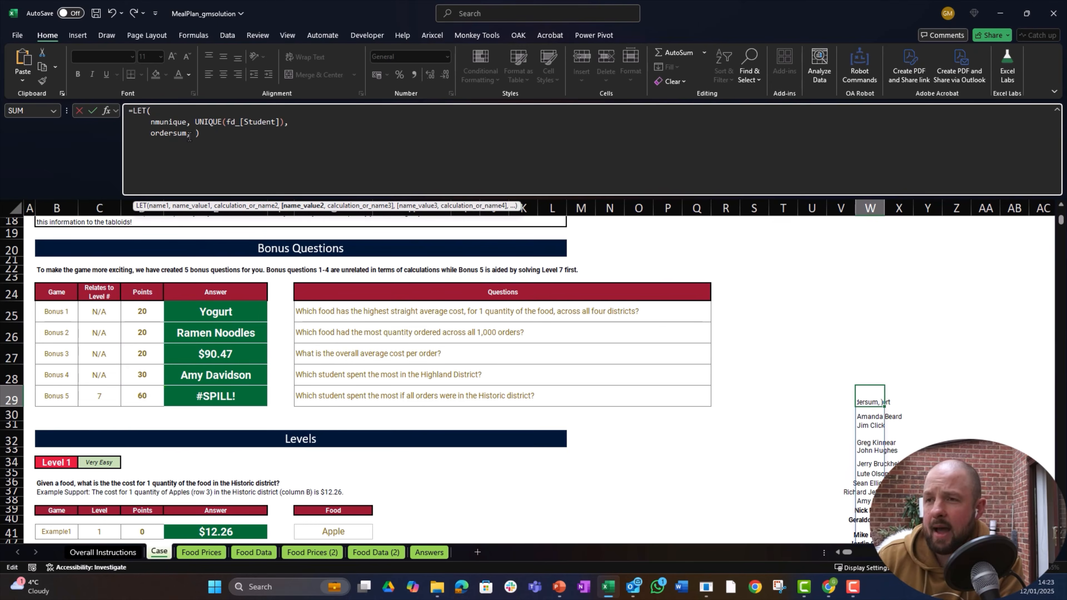
Step: Define ordersum in W29's LET formula with a SUMIFS that uses fd_[Historic] as the sum range
{"action": "type", "text": "sumifs("}
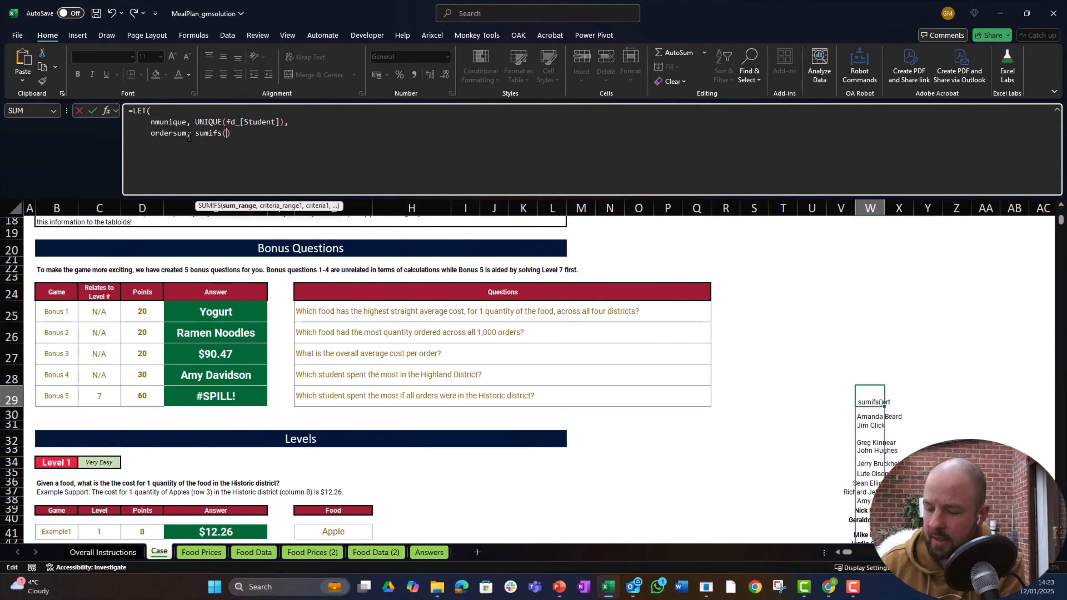
{"action": "type", "text": "fd_"}
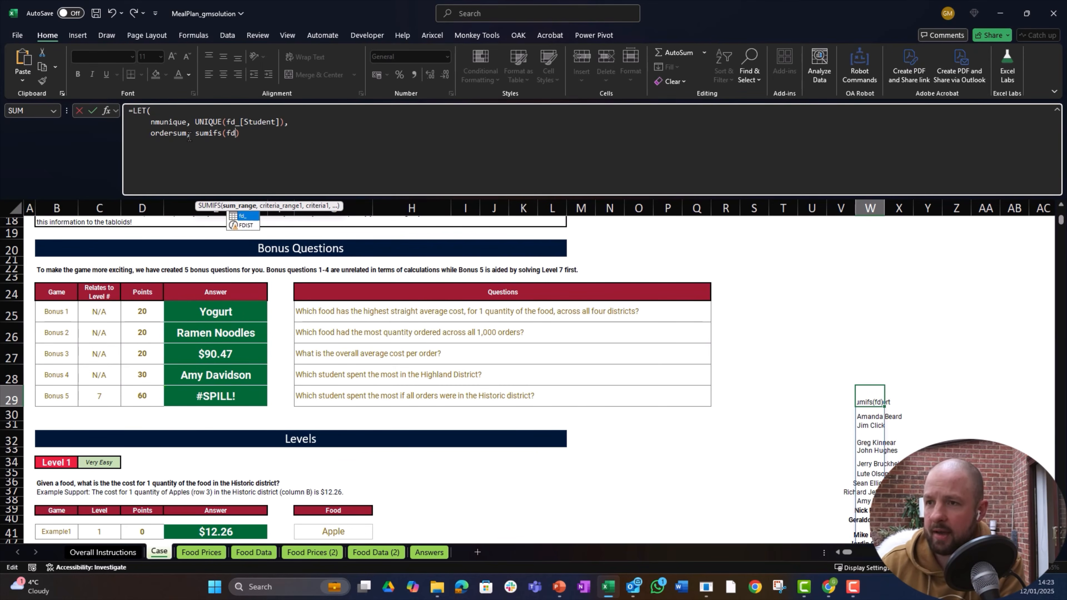
{"action": "type", "text": "["}
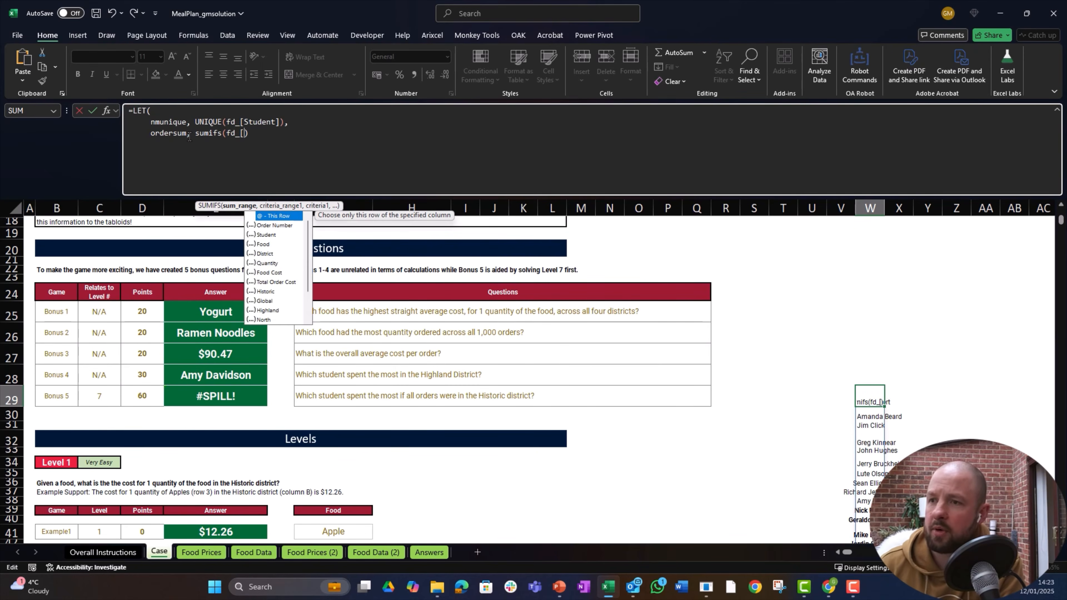
{"action": "key", "text": "Down"}
{"action": "key", "text": "Down"}
{"action": "key", "text": "Down"}
{"action": "key", "text": "Down"}
{"action": "key", "text": "Down"}
{"action": "key", "text": "Down"}
{"action": "key", "text": "Down"}
{"action": "key", "text": "Down"}
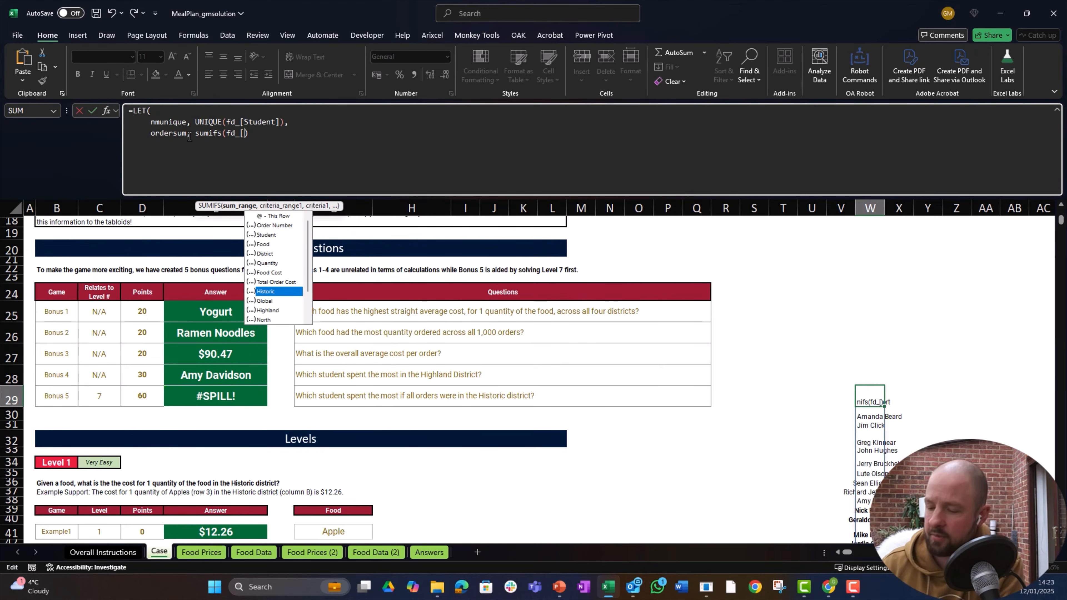
{"action": "key", "text": "Tab"}
{"action": "type", "text": "]"}
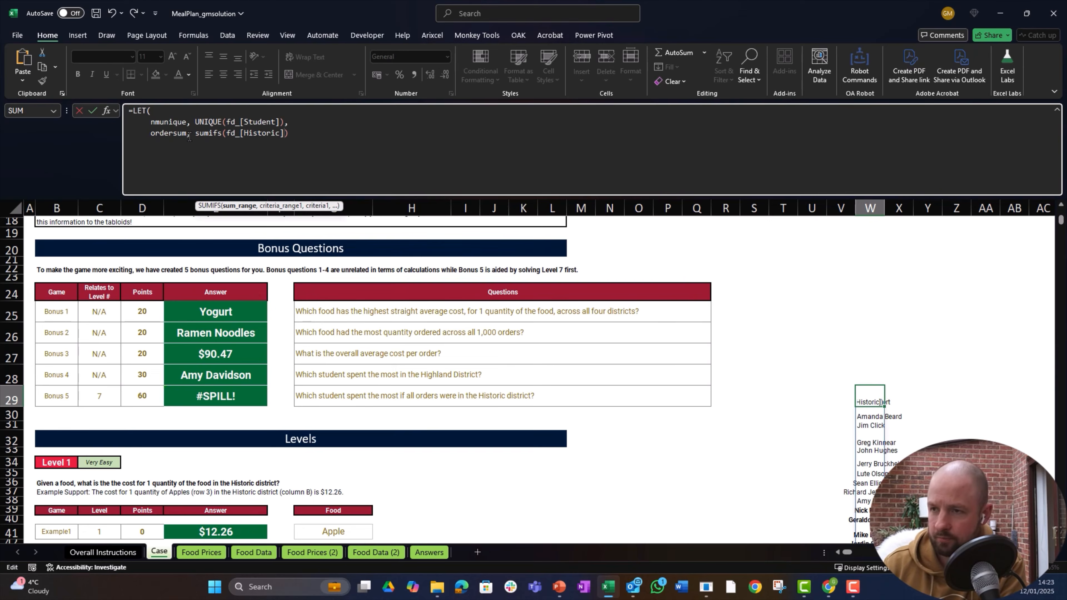
Step: Complete the SUMIFS with fd_[Student] as the criteria range and nmunique as the criterion
{"action": "type", "text": ", "}
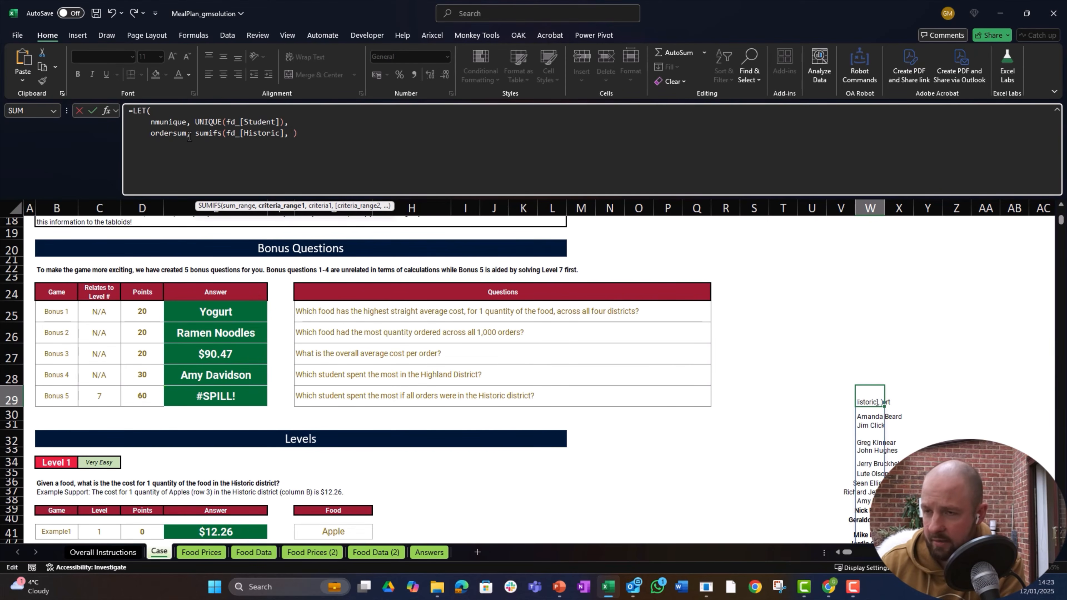
{"action": "type", "text": "fd_"}
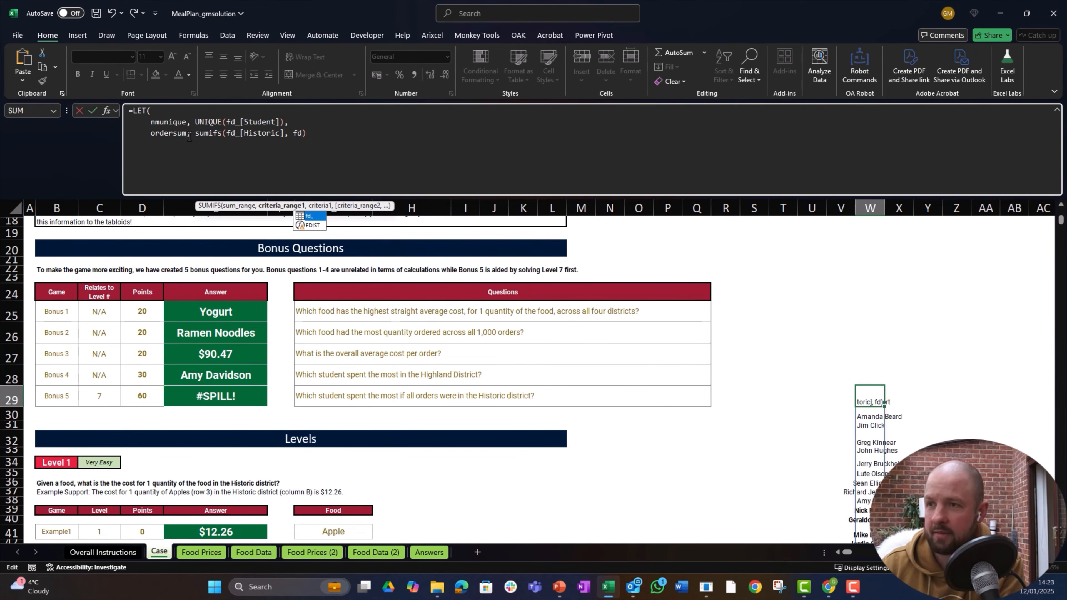
{"action": "type", "text": "["}
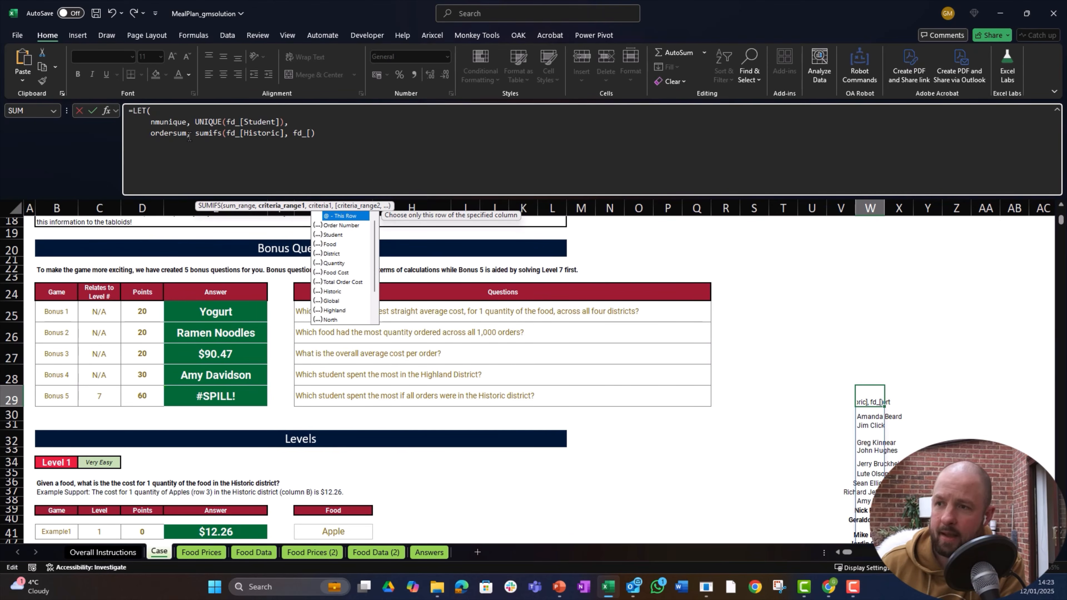
{"action": "key", "text": "Down"}
{"action": "key", "text": "Down"}
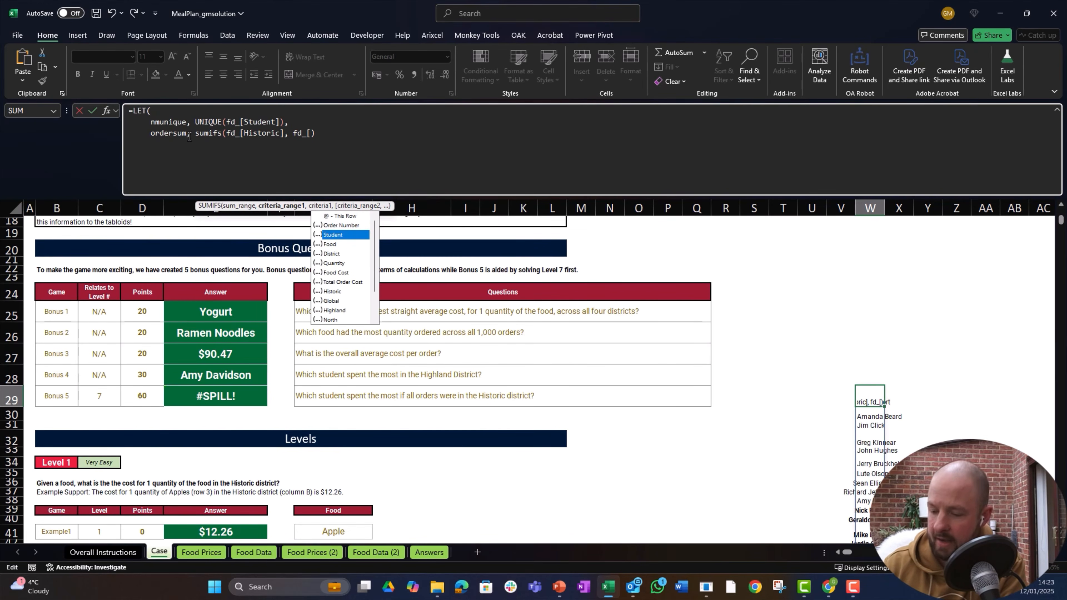
{"action": "key", "text": "Tab"}
{"action": "type", "text": ","}
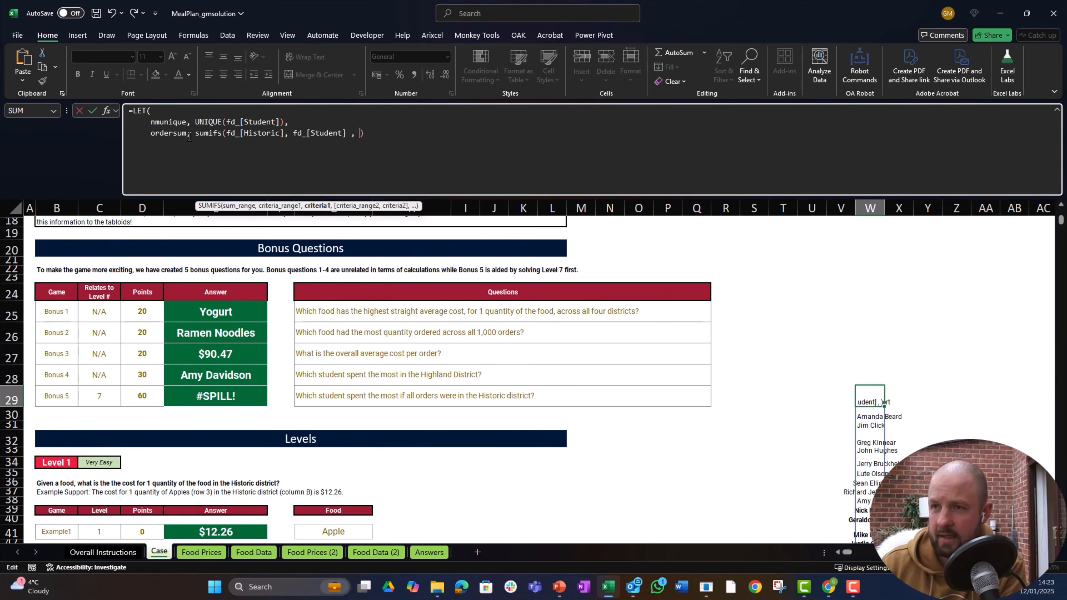
{"action": "type", "text": "nmunique"}
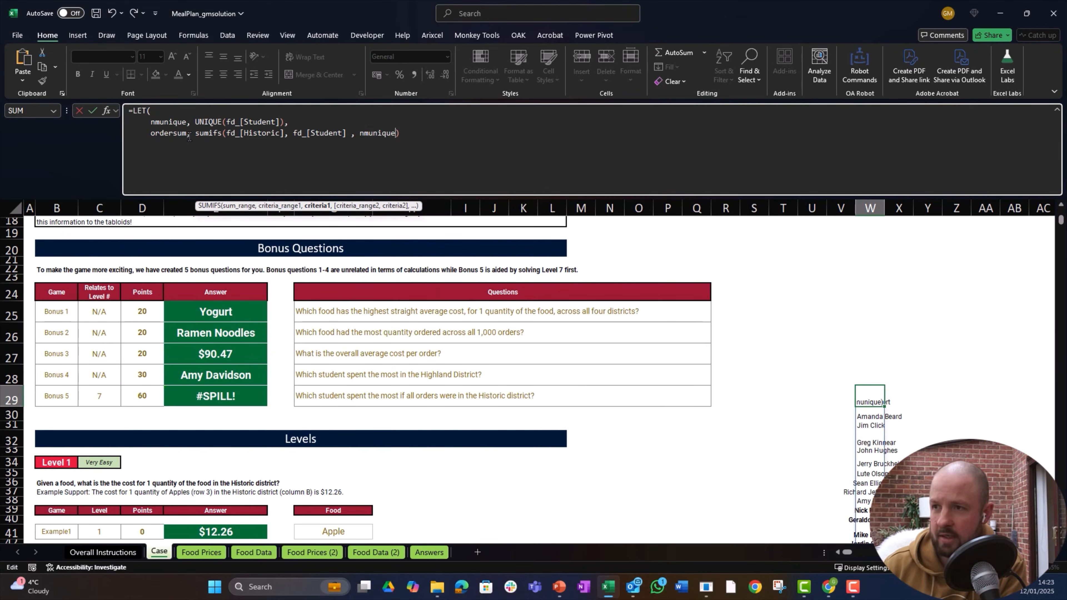
{"action": "type", "text": ")"}
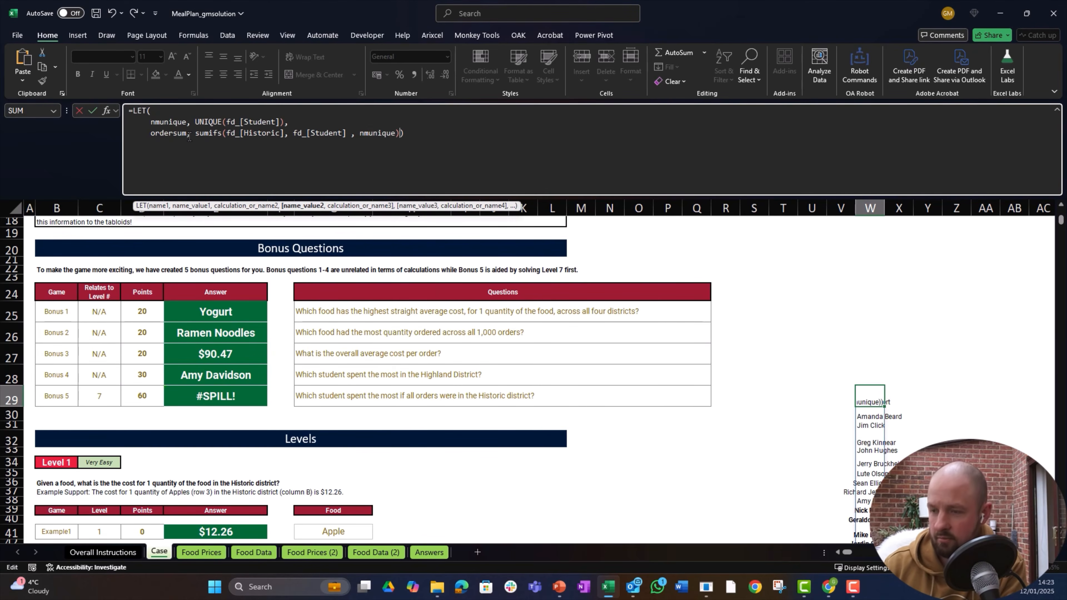
Step: Finish the LET formula in W29 with ordersum as its returned result on a new line
{"action": "type", "text": ","}
{"action": "key", "text": "alt+Return"}
{"action": "type", "text": "nmunique),     ordersum"}
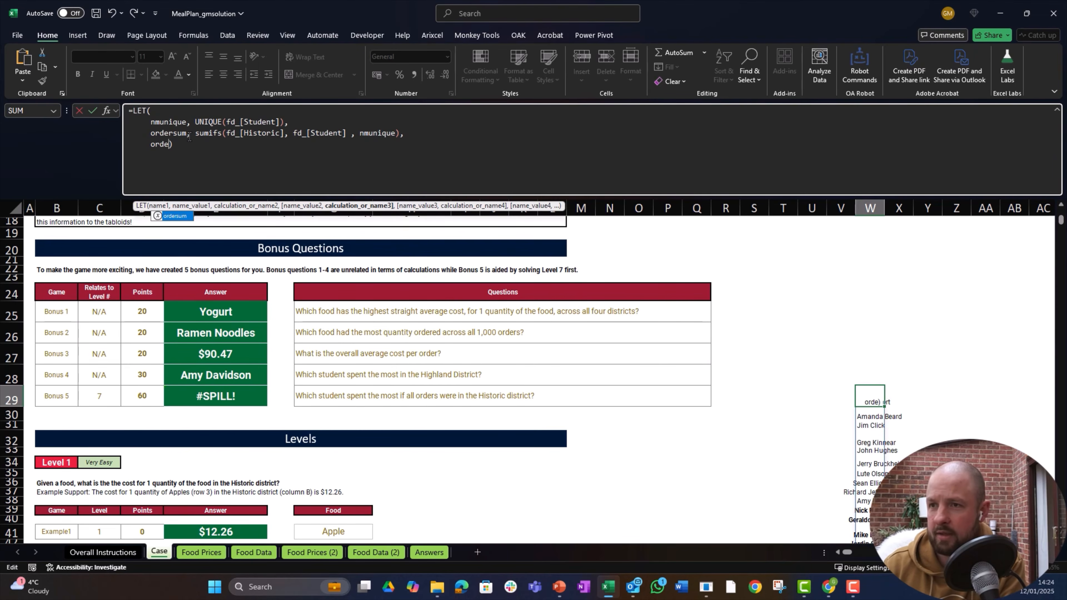
{"action": "key", "text": "ctrl+Return"}
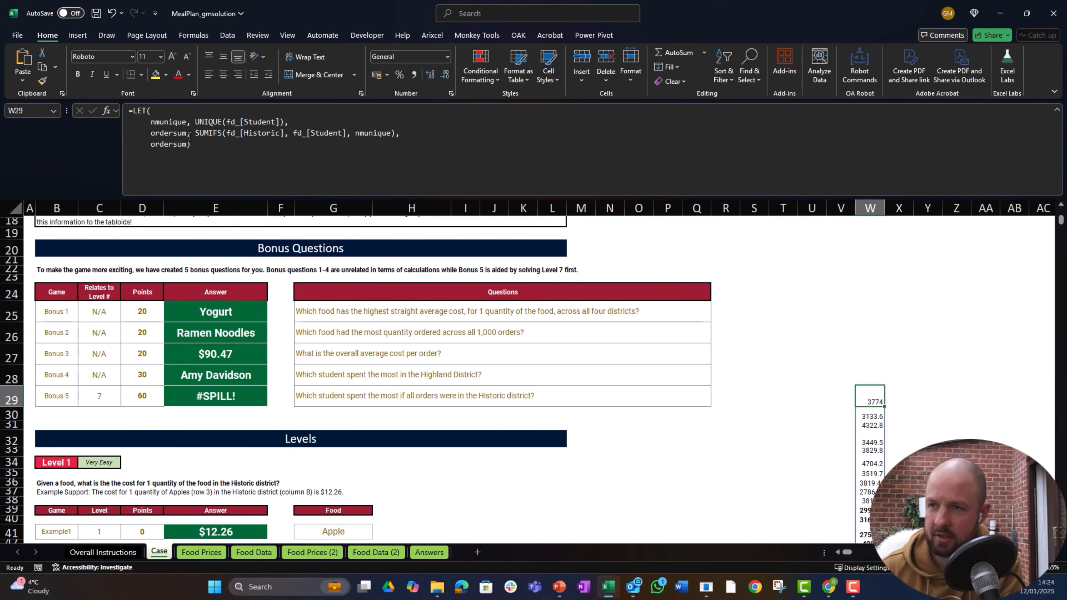
Step: Replace the final ordersum in W29's LET formula with the HSTACK function name
{"action": "left_click", "coordinate": [188, 144]}
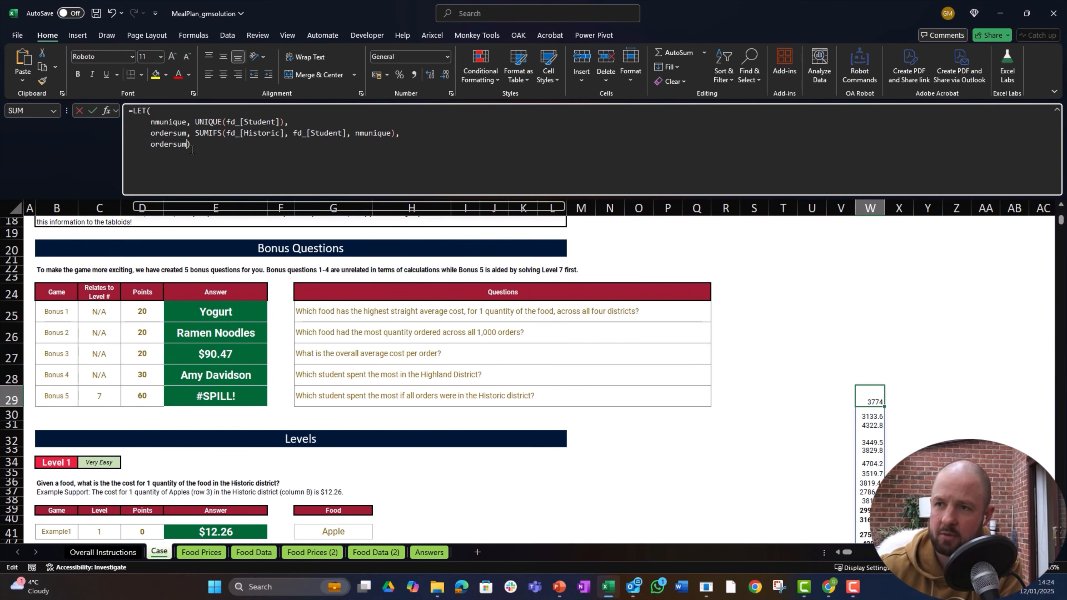
{"action": "key", "text": "BackSpace"}
{"action": "key", "text": "BackSpace"}
{"action": "key", "text": "BackSpace"}
{"action": "key", "text": "BackSpace"}
{"action": "key", "text": "BackSpace"}
{"action": "key", "text": "BackSpace"}
{"action": "key", "text": "BackSpace"}
{"action": "key", "text": "BackSpace"}
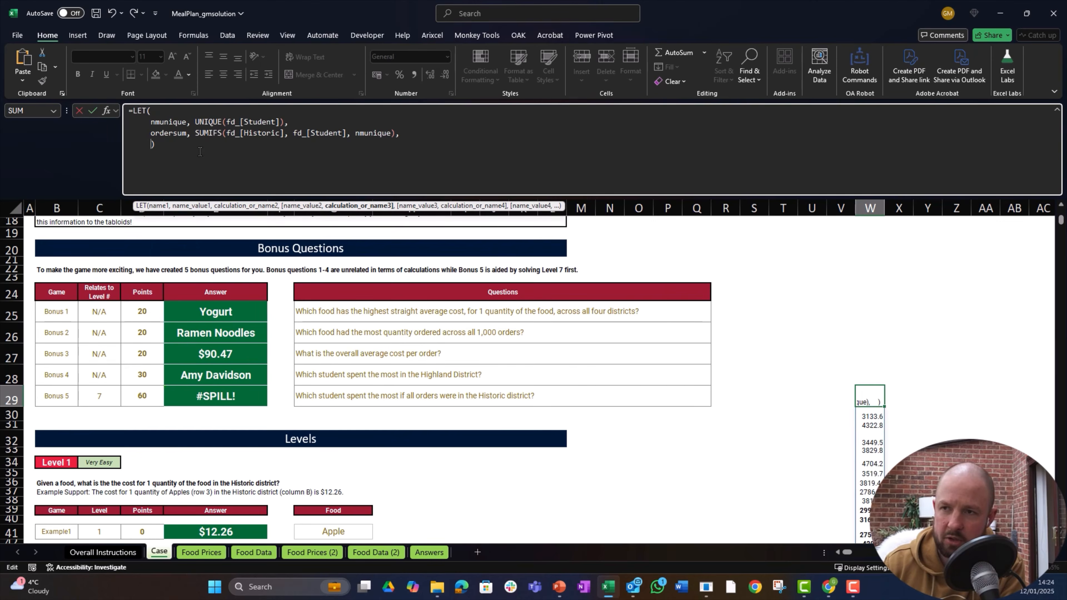
{"action": "type", "text": "hstack"}
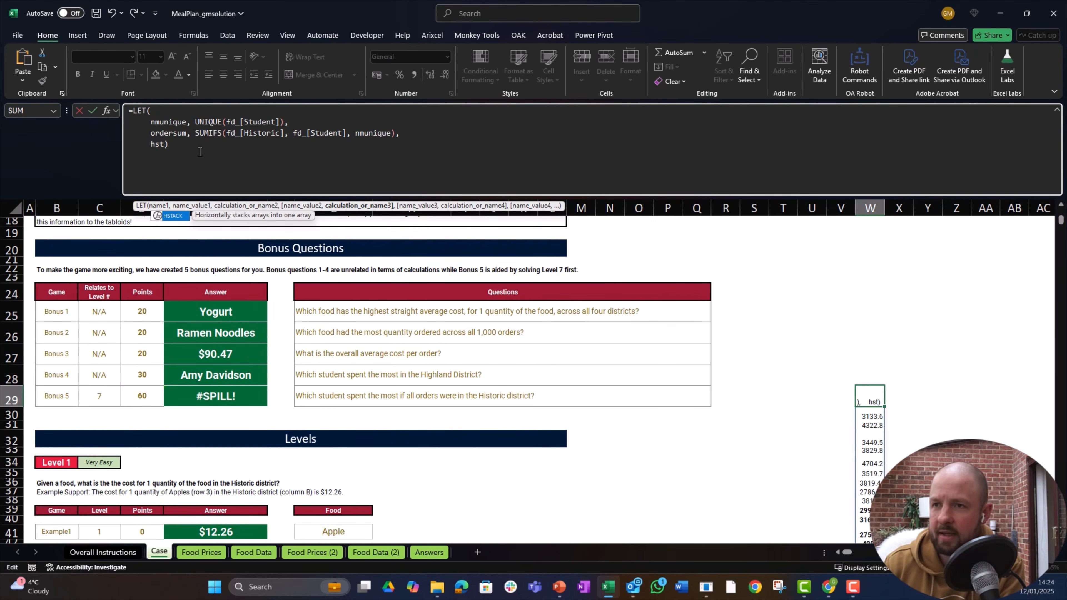
{"action": "type", "text": ", nm"}
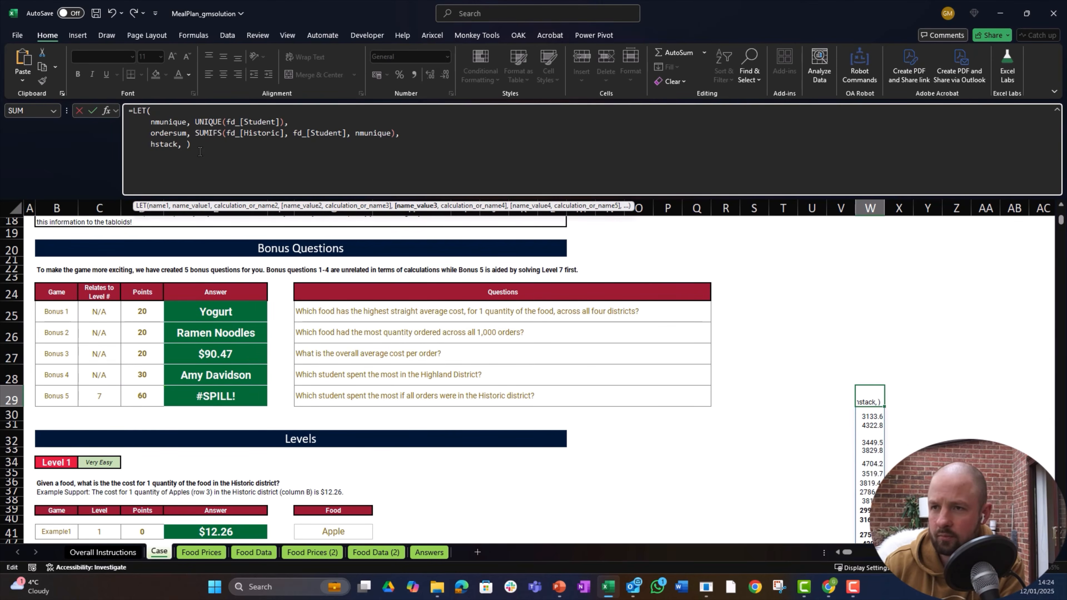
{"action": "key", "text": "Tab"}
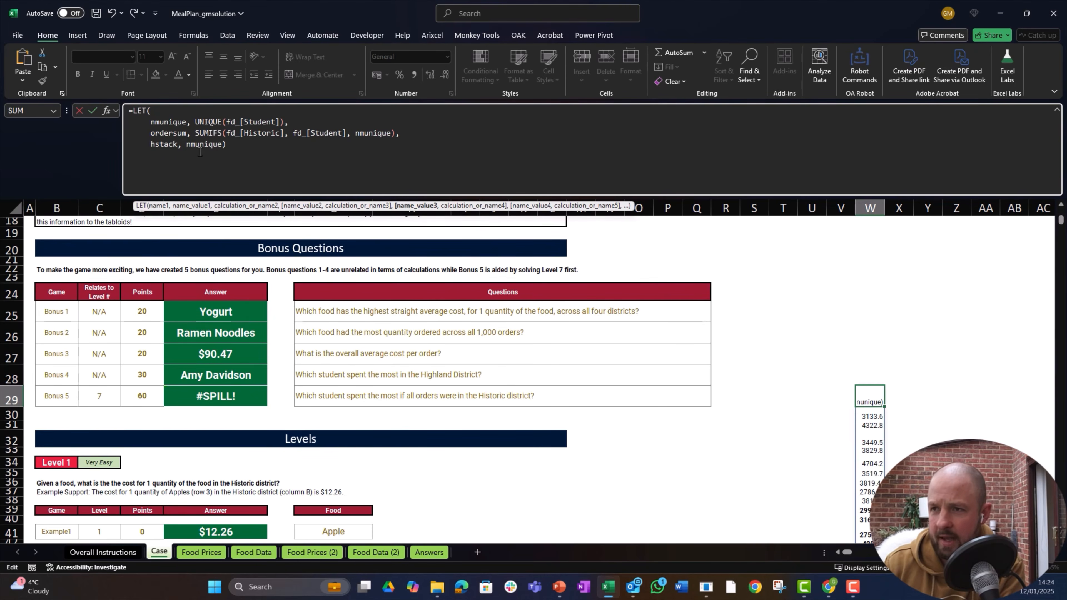
{"action": "key", "text": "BackSpace"}
{"action": "key", "text": "BackSpace"}
{"action": "key", "text": "BackSpace"}
{"action": "key", "text": "BackSpace"}
{"action": "key", "text": "BackSpace"}
{"action": "key", "text": "BackSpace"}
{"action": "key", "text": "BackSpace"}
{"action": "key", "text": "BackSpace"}
{"action": "key", "text": "BackSpace"}
{"action": "key", "text": "BackSpace"}
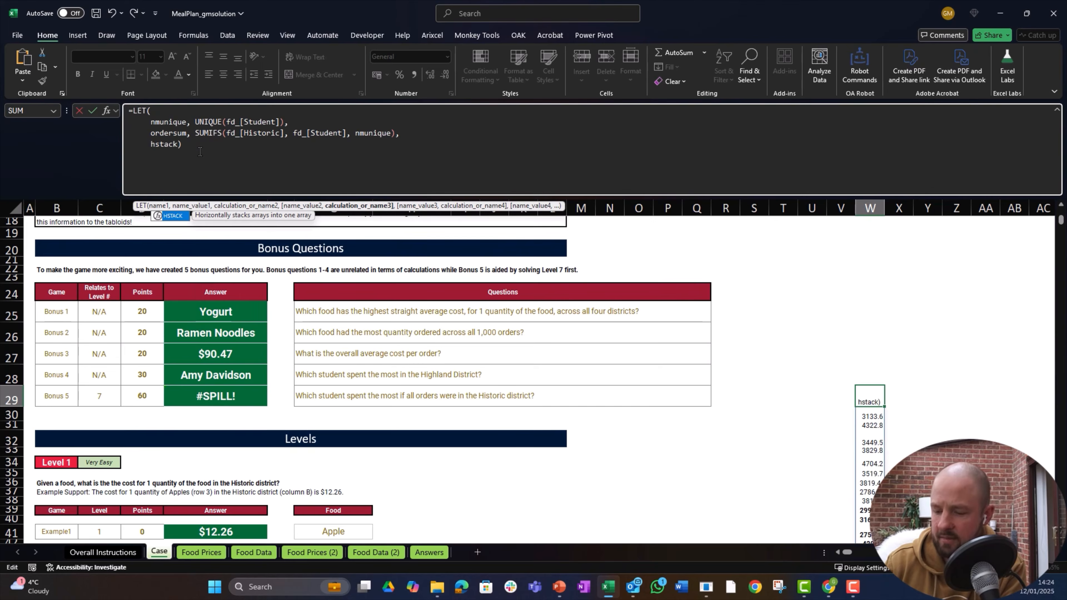
Step: Complete the HSTACK with nmunique and ordersum as its arrays and enter the LET formula in W29
{"action": "type", "text": "("}
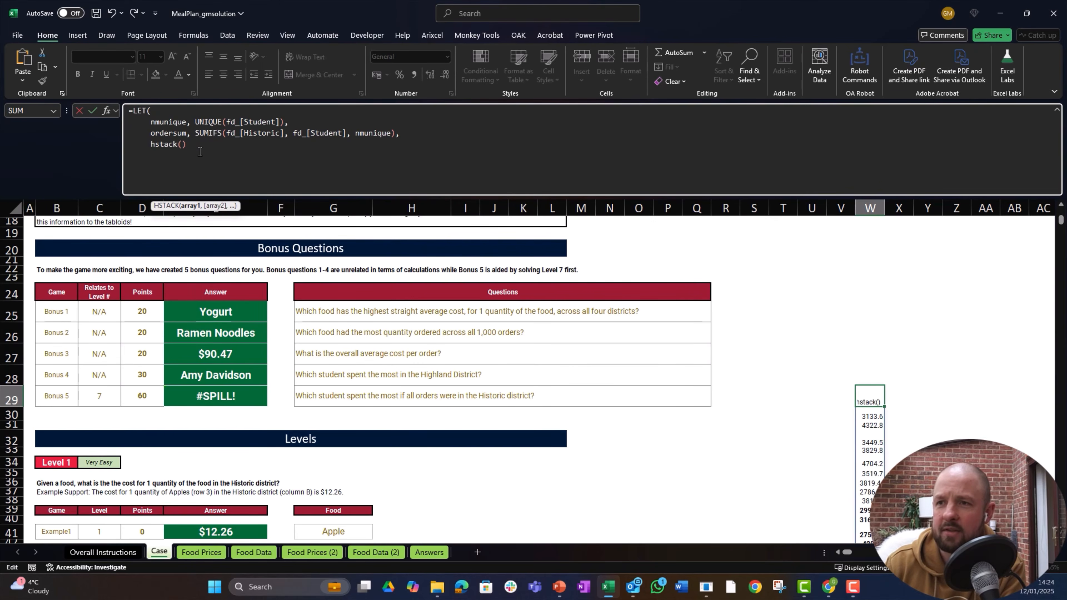
{"action": "type", "text": "nmunique"}
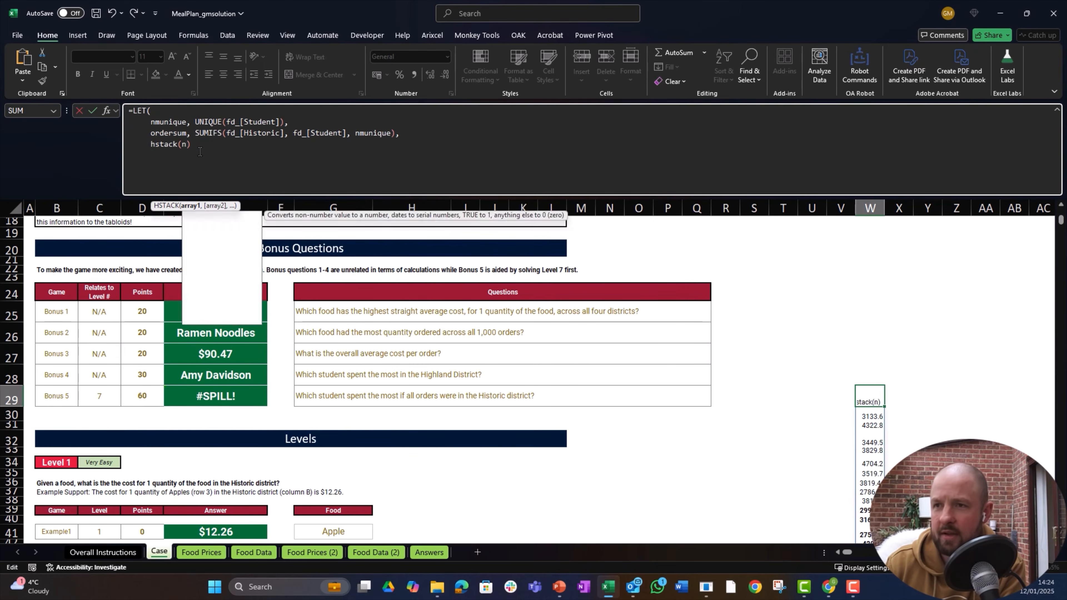
{"action": "type", "text": ",ordersum"}
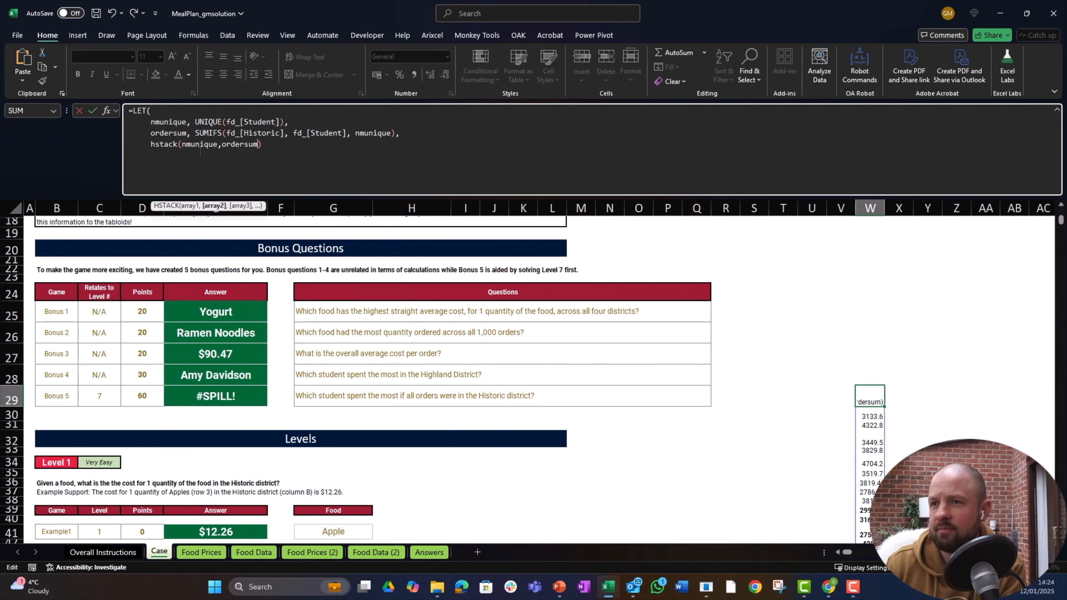
{"action": "key", "text": "Tab"}
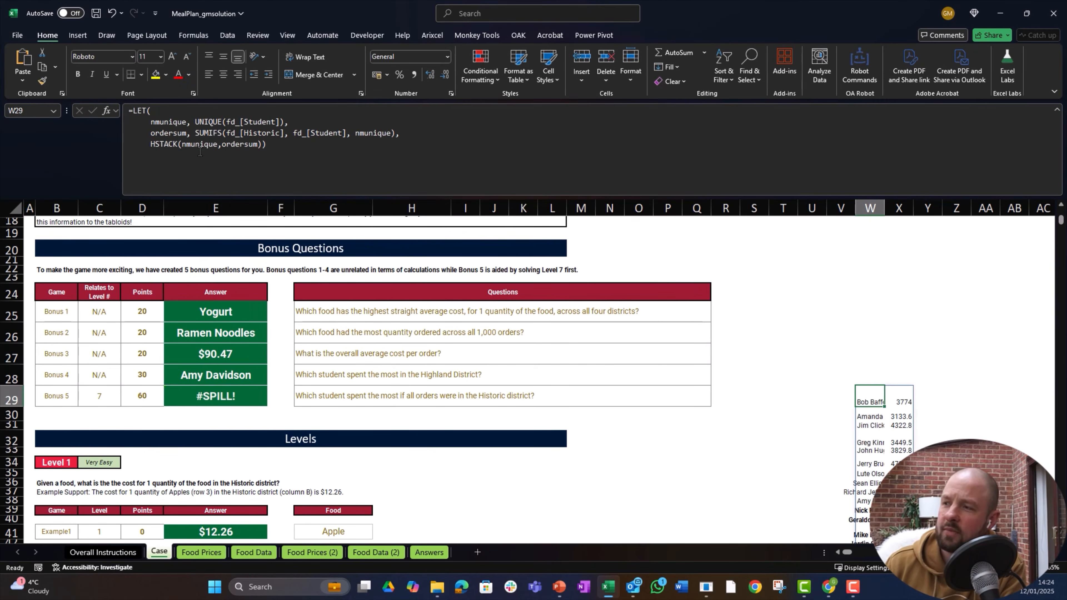
Step: Compare the result with the student lists and the SUMIFS in N4 on the Food Data sheet, and return to the Case sheet
{"action": "key", "text": "Left"}
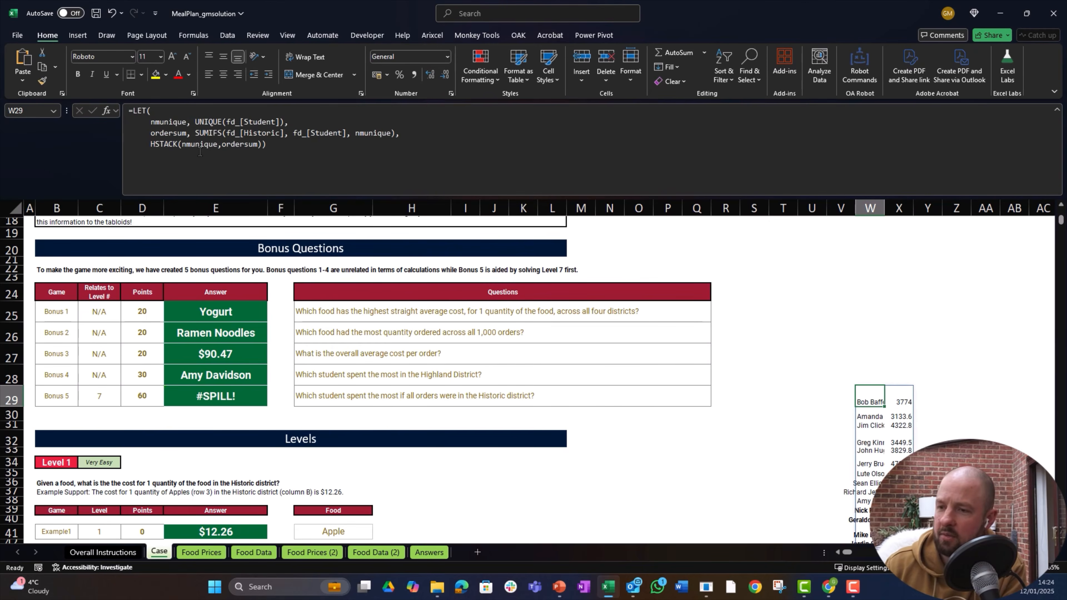
{"action": "key", "text": "ctrl+Page_Down"}
{"action": "key", "text": "ctrl+Page_Down"}
{"action": "key", "text": "Left"}
{"action": "key", "text": "Right"}
{"action": "key", "text": "Right"}
{"action": "key", "text": "Left"}
{"action": "key", "text": "Right"}
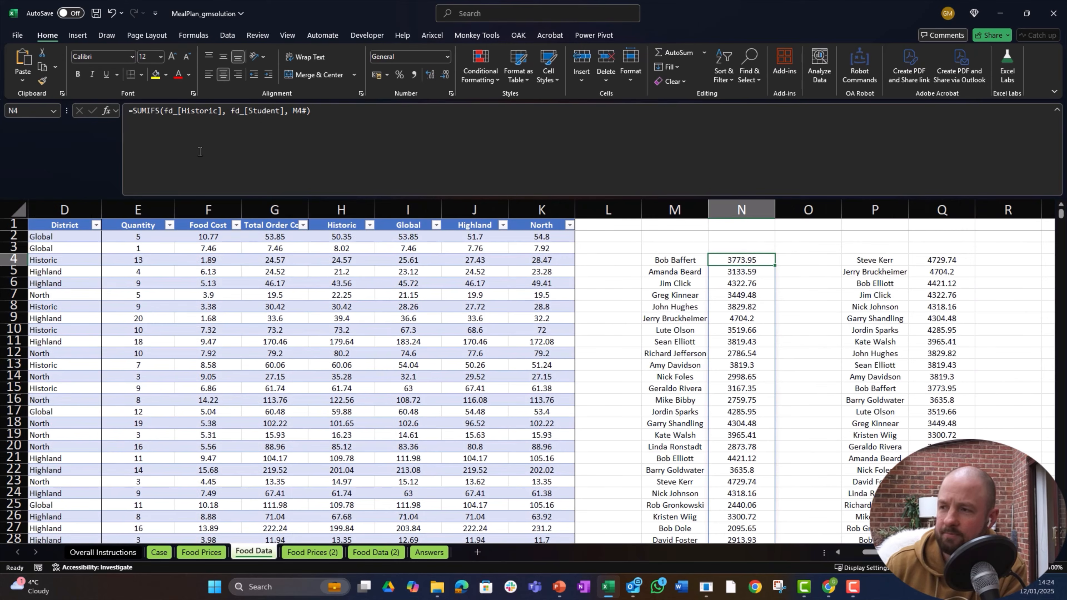
{"action": "key", "text": "ctrl+Page_Up"}
{"action": "key", "text": "ctrl+Page_Up"}
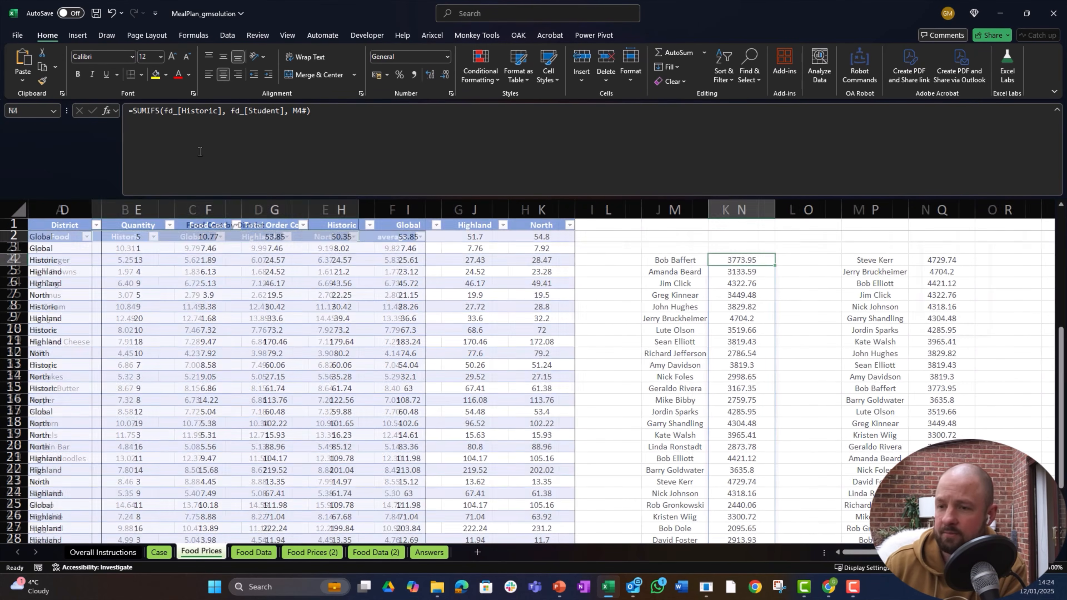
{"action": "key", "text": "Left"}
{"action": "key", "text": "Right"}
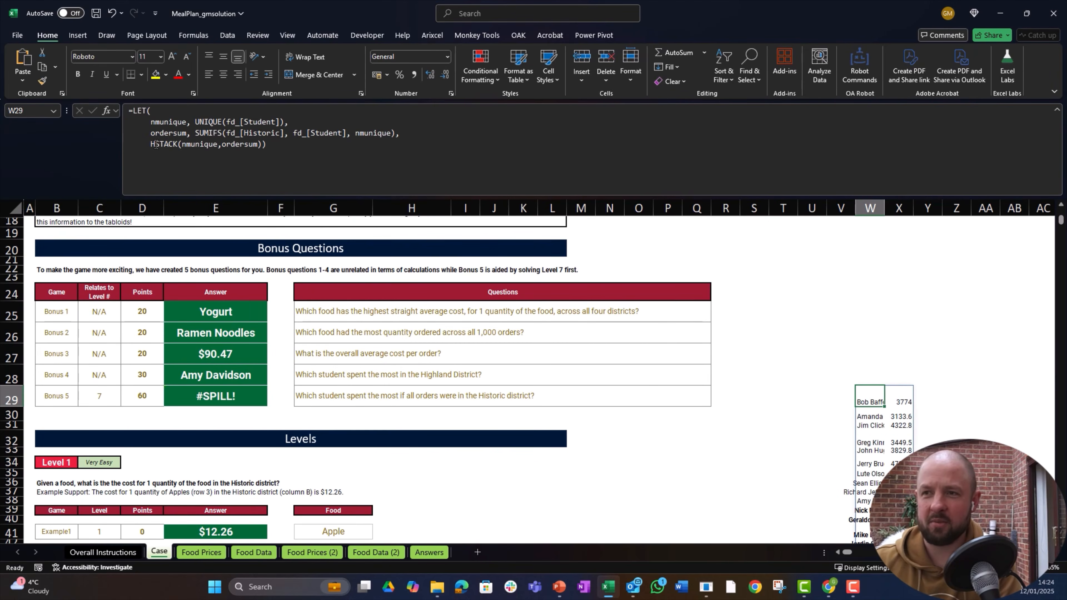
Step: Name the HSTACK(nmunique,ordersum) expression in W29's LET formula stck and end it with a comma
{"action": "left_click", "coordinate": [187, 145]}
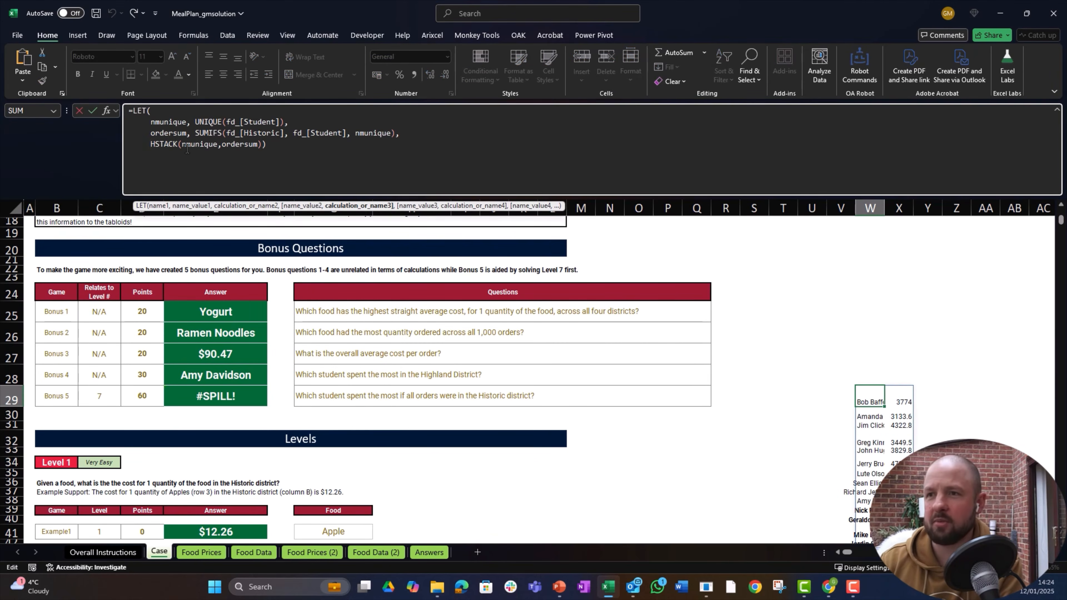
{"action": "type", "text": "stck,"}
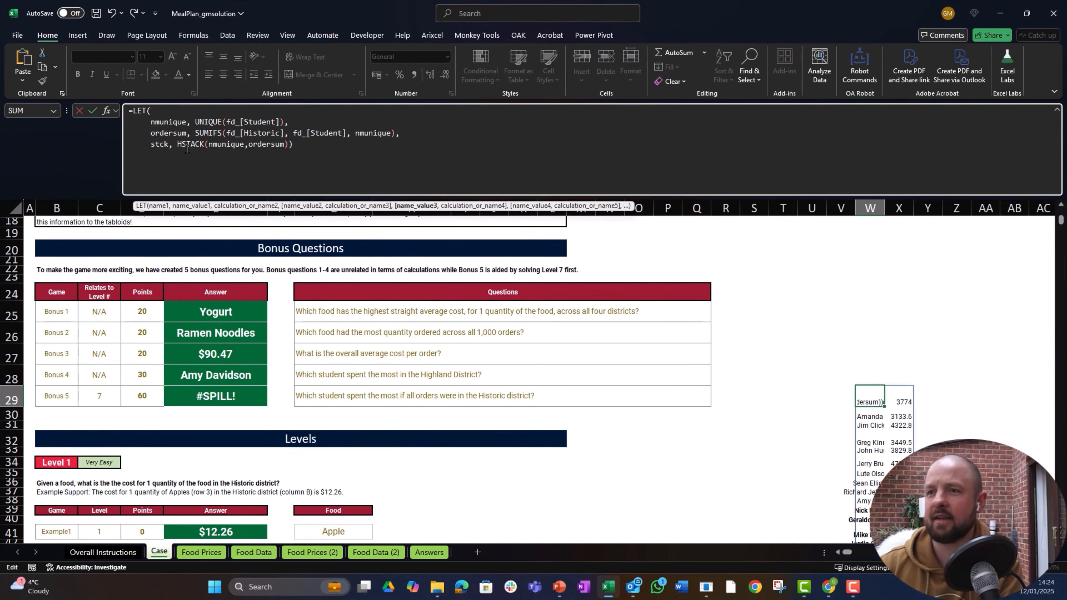
{"action": "left_click", "coordinate": [289, 145]}
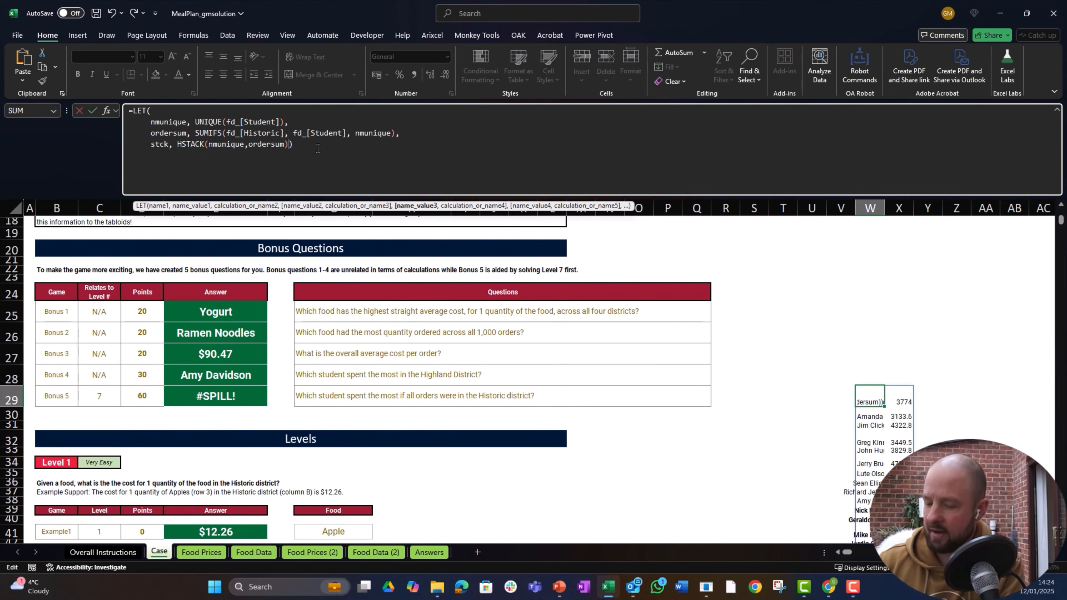
{"action": "type", "text": ","}
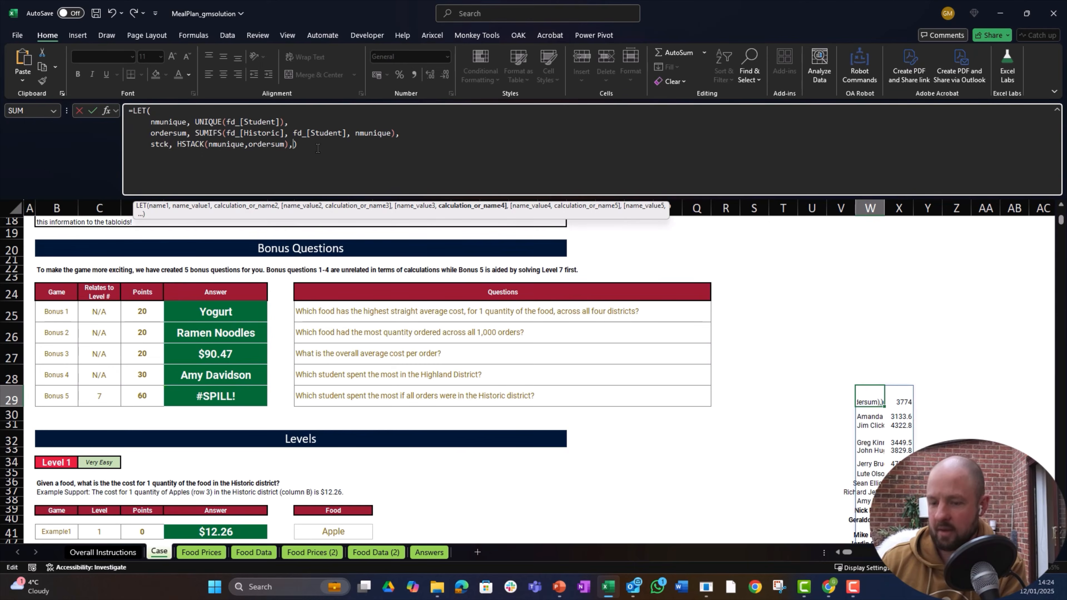
Step: Add a srt variable on a new line of W29's LET formula, defined as SORT(stck,2,-1)
{"action": "key", "text": "alt+Return"}
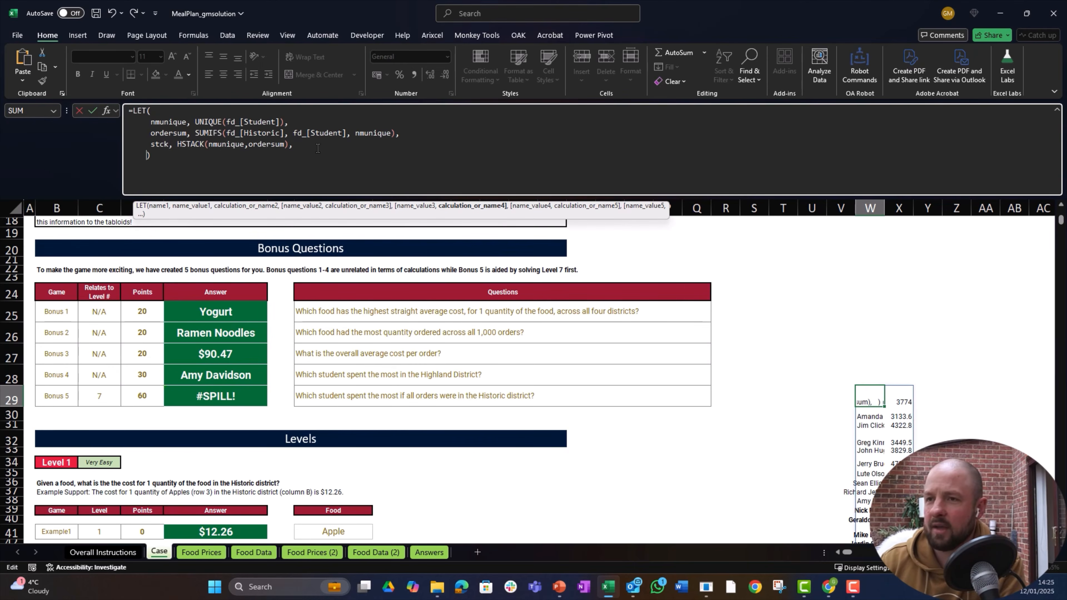
{"action": "type", "text": "srt"}
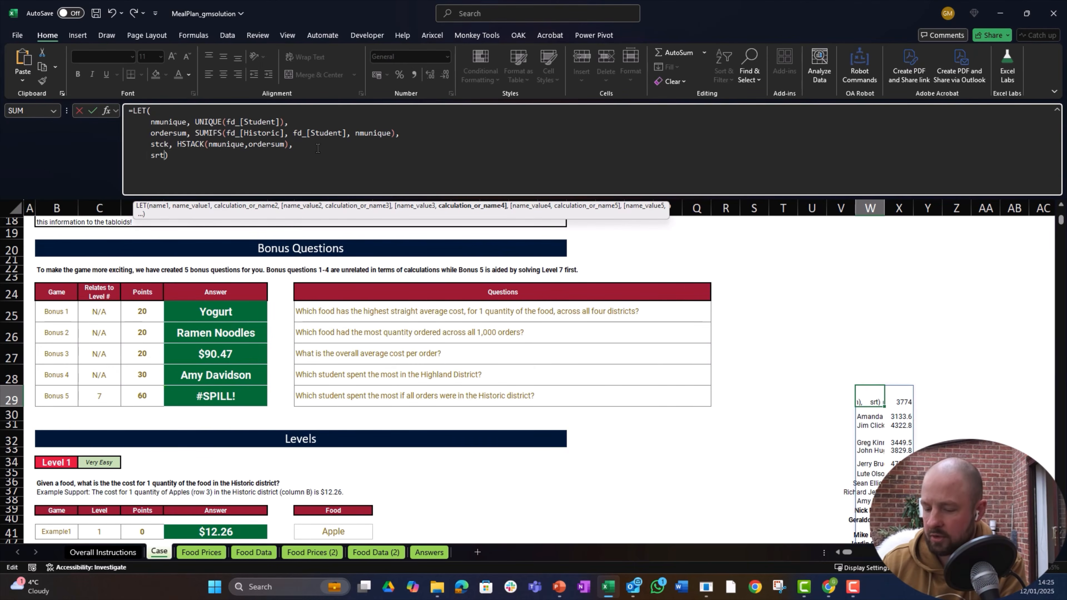
{"action": "type", "text": ", "}
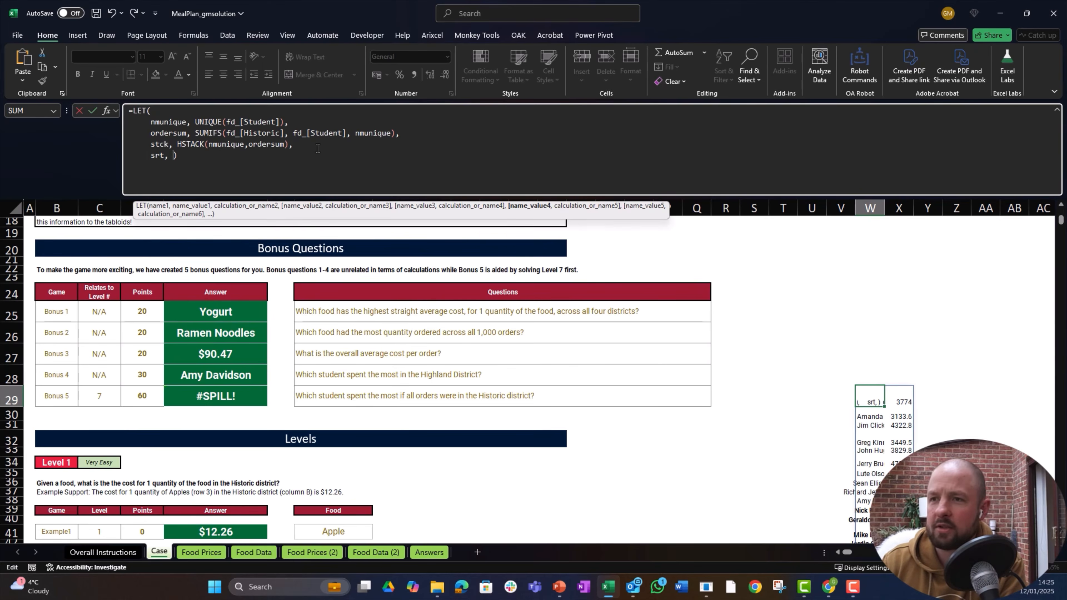
{"action": "type", "text": "sort("}
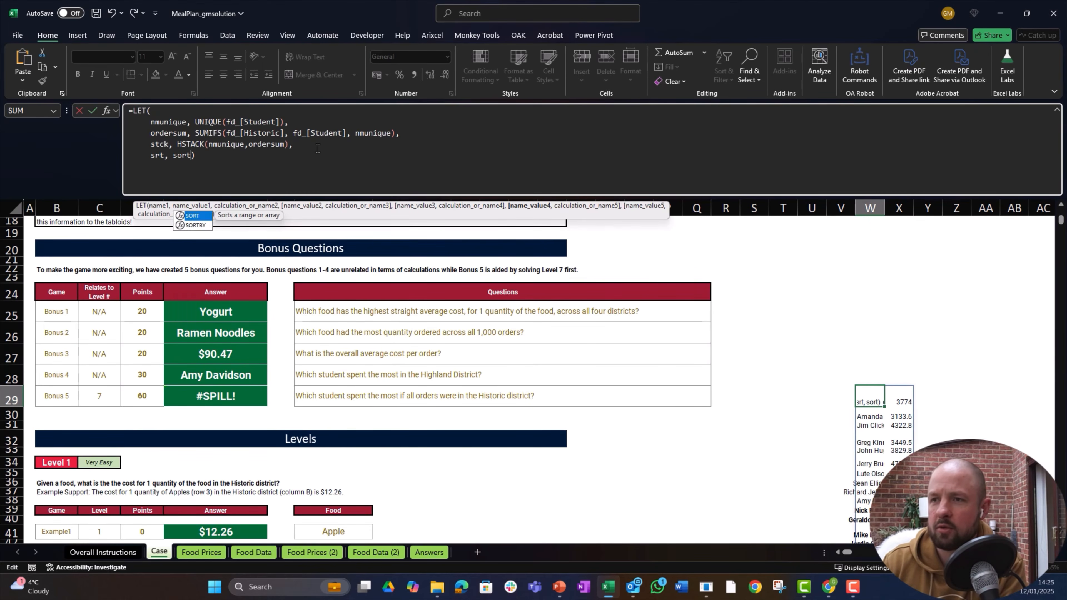
{"action": "type", "text": "st"}
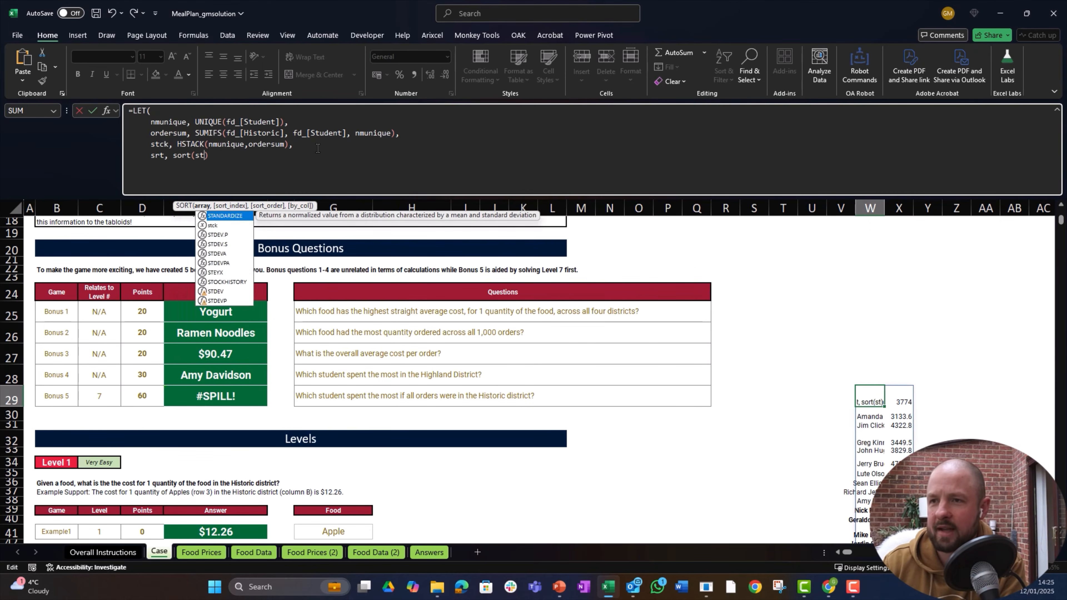
{"action": "type", "text": "ck"}
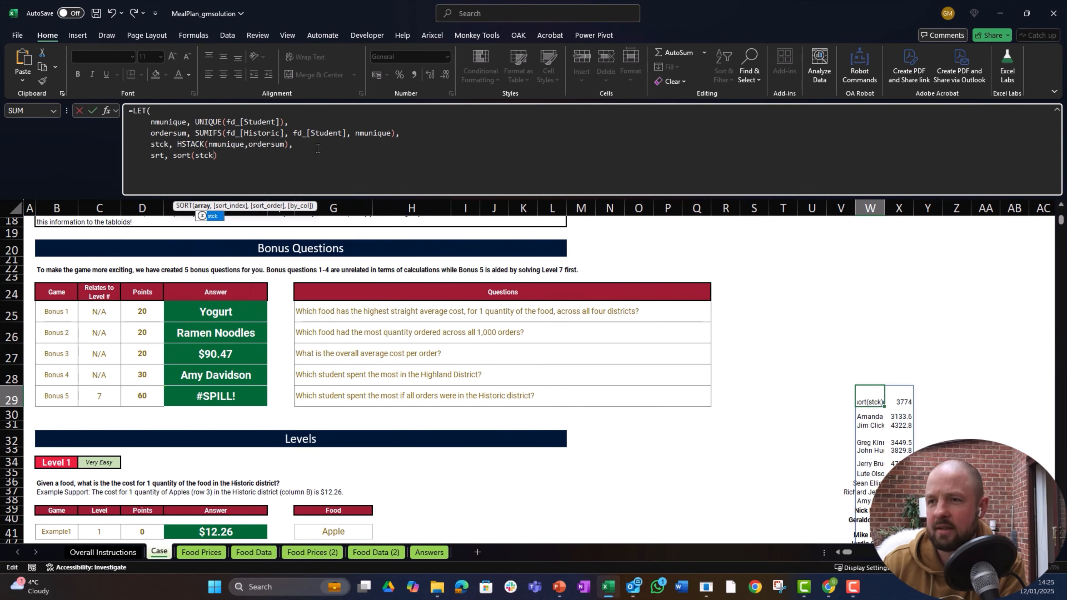
{"action": "key", "text": "Tab"}
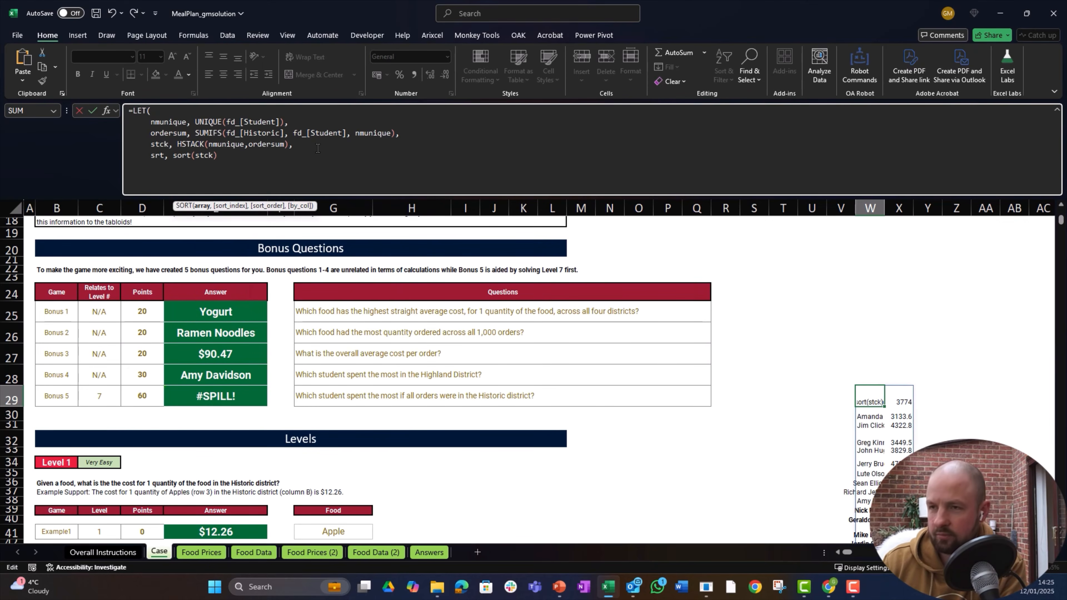
{"action": "type", "text": ","}
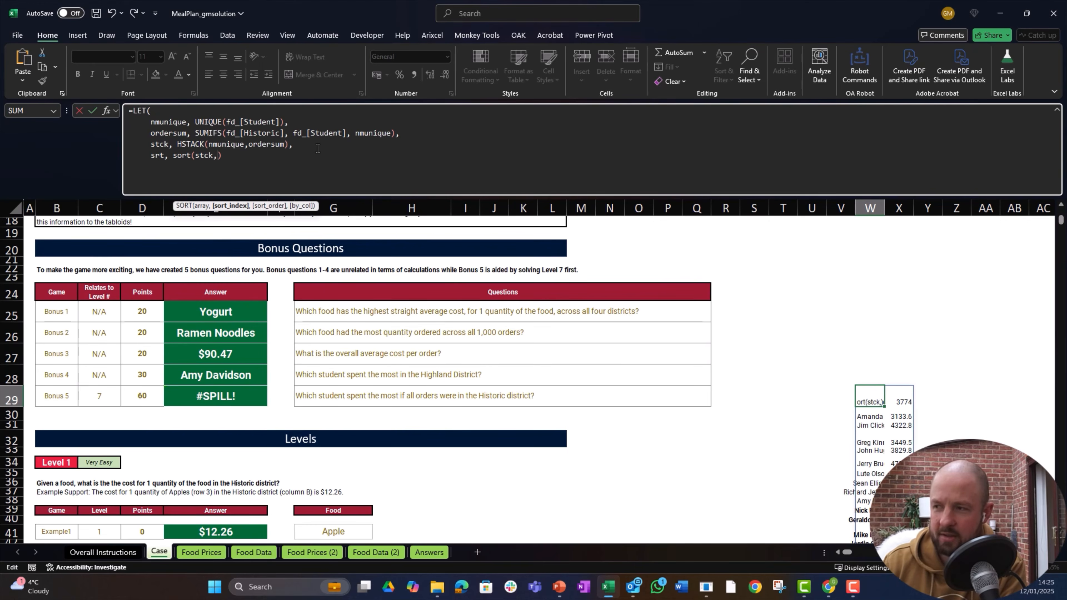
{"action": "type", "text": "2"}
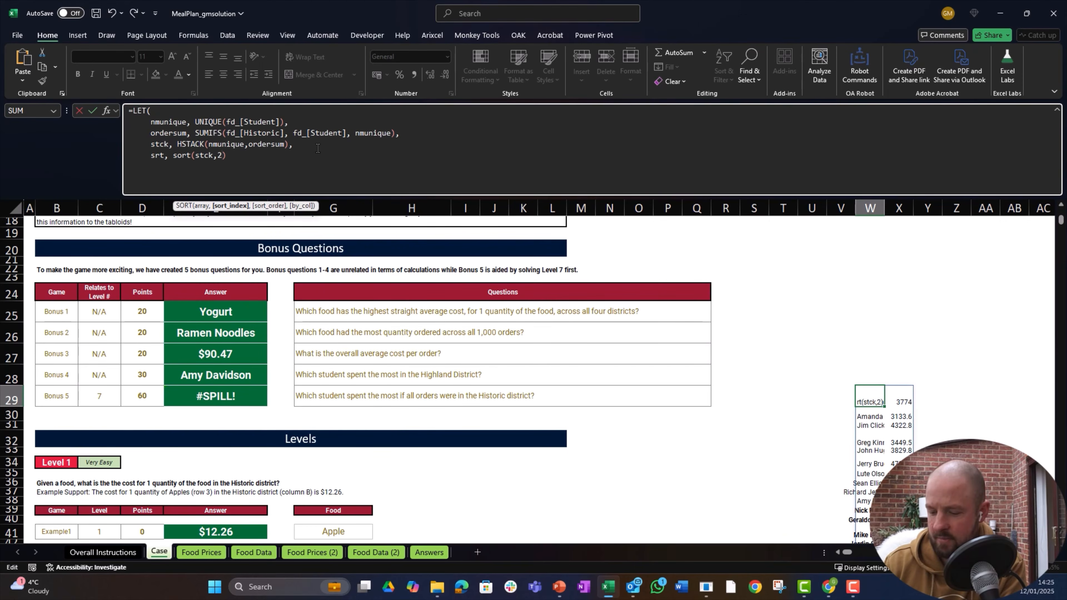
{"action": "type", "text": ",-1)"}
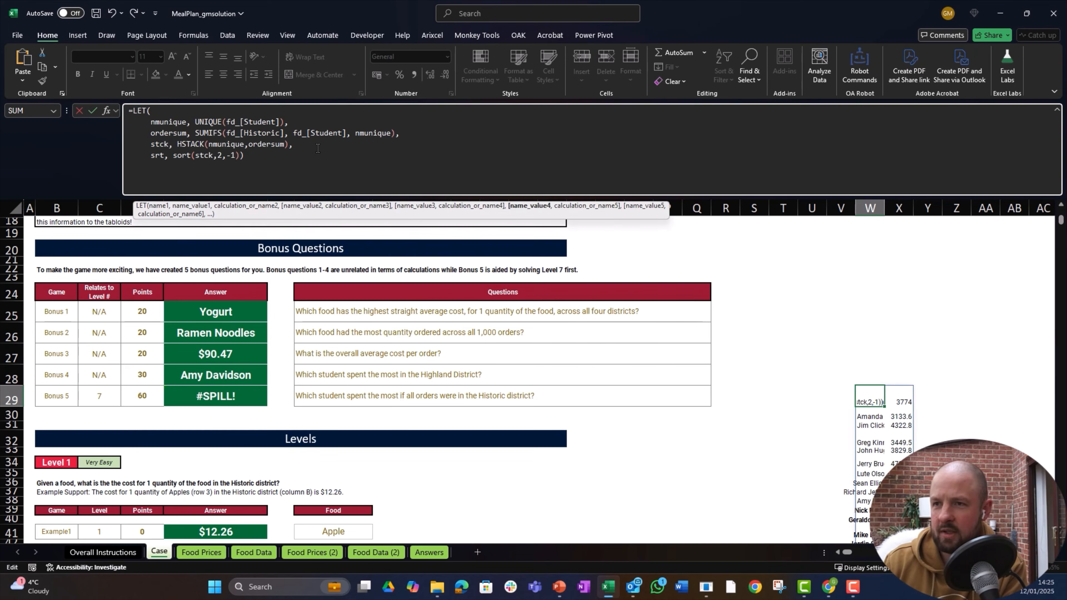
Step: Return srt as the LET result on its own line, separated by a comma after the SORT, and enter the formula
{"action": "key", "text": "alt+Return"}
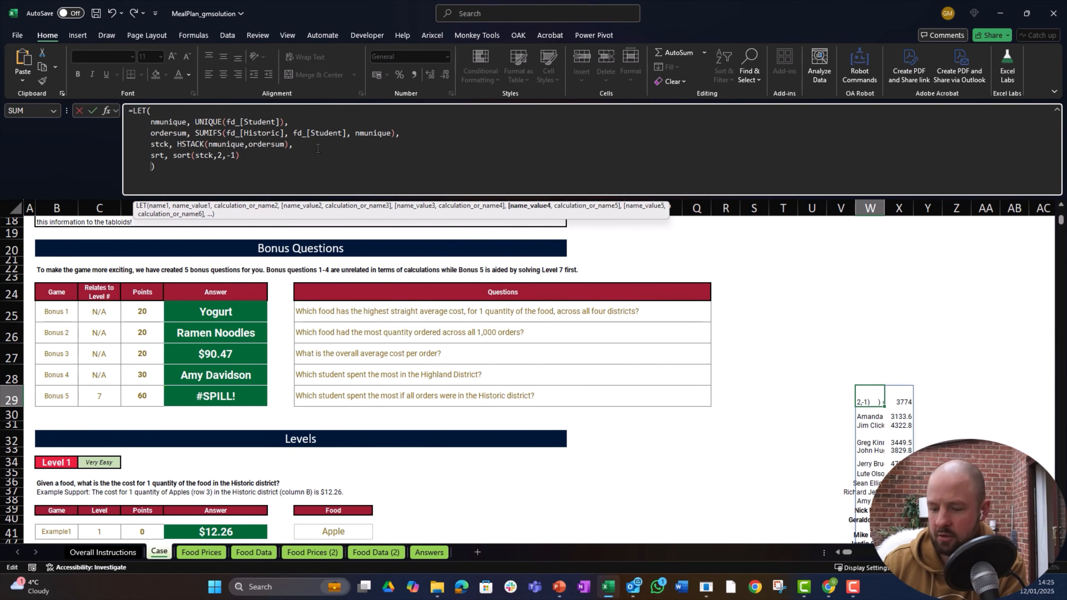
{"action": "type", "text": "srt"}
{"action": "key", "text": "Return"}
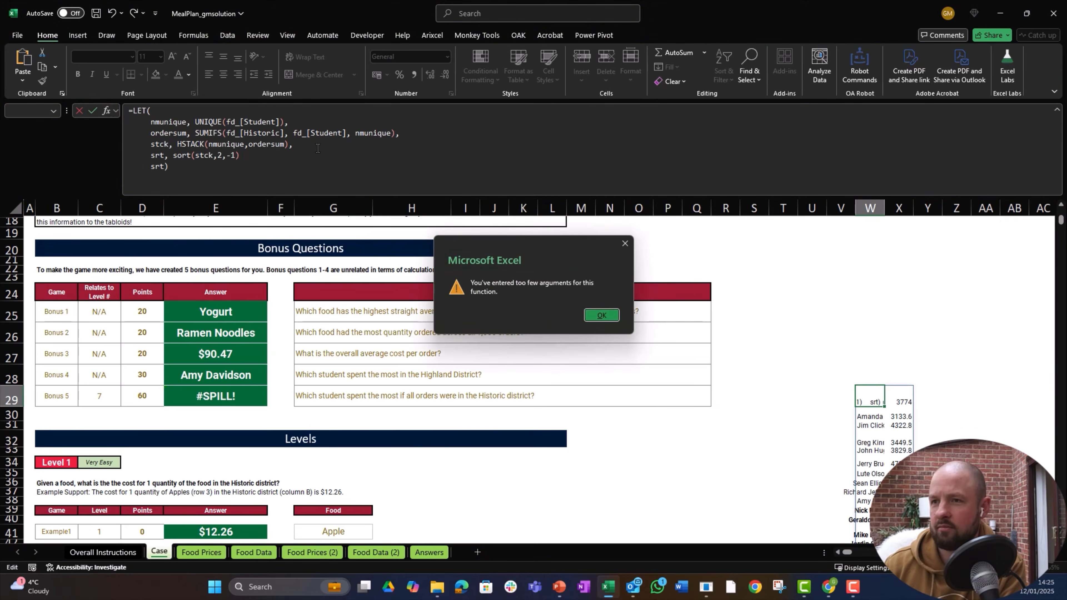
{"action": "key", "text": "Return"}
{"action": "left_click", "coordinate": [293, 157]}
{"action": "type", "text": ","}
{"action": "key", "text": "Return"}
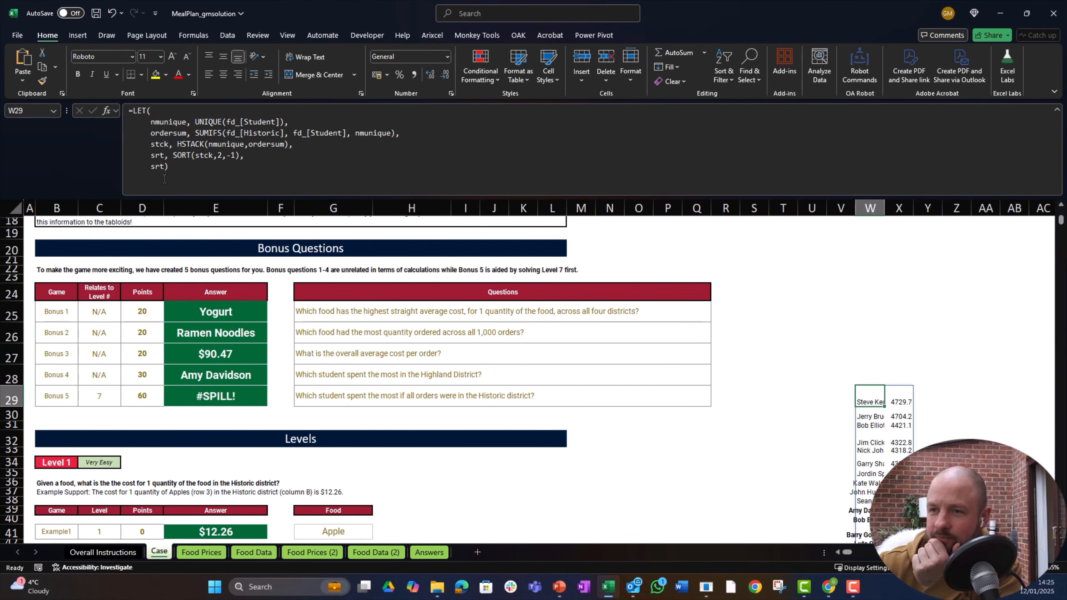
Step: Replace the final srt in W29's LET formula with an output variable defined as INDEX(srt, 1, 1)
{"action": "left_click", "coordinate": [166, 166]}
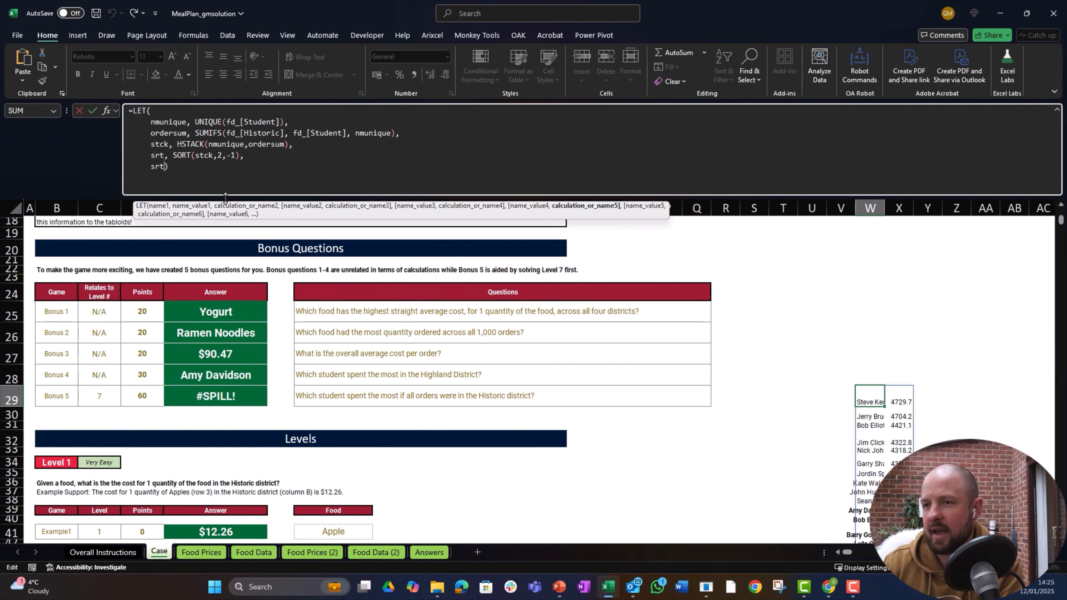
{"action": "key", "text": "BackSpace"}
{"action": "key", "text": "BackSpace"}
{"action": "key", "text": "BackSpace"}
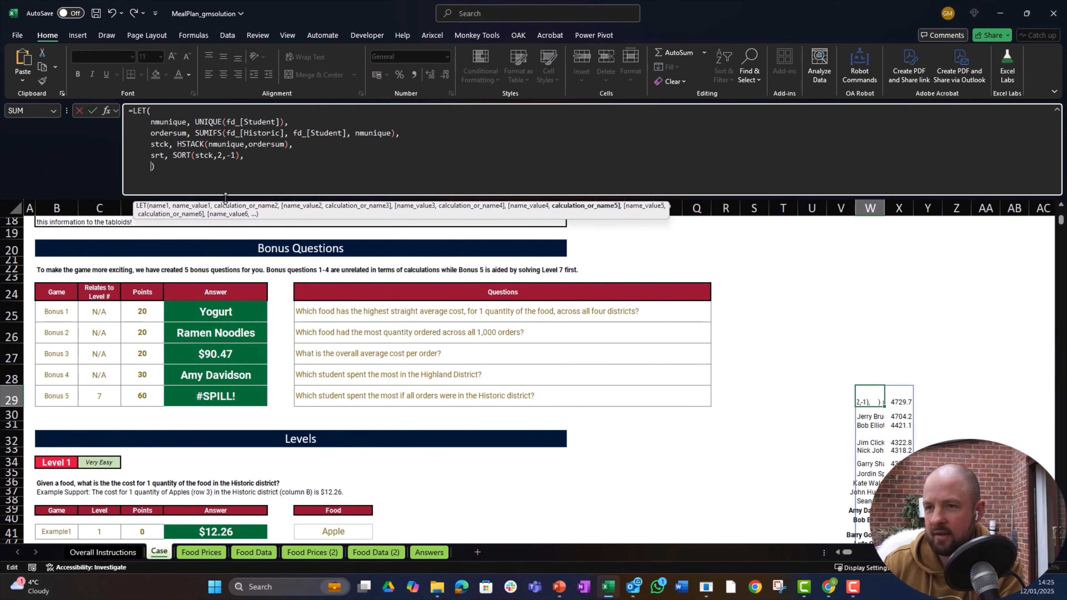
{"action": "type", "text": "output, "}
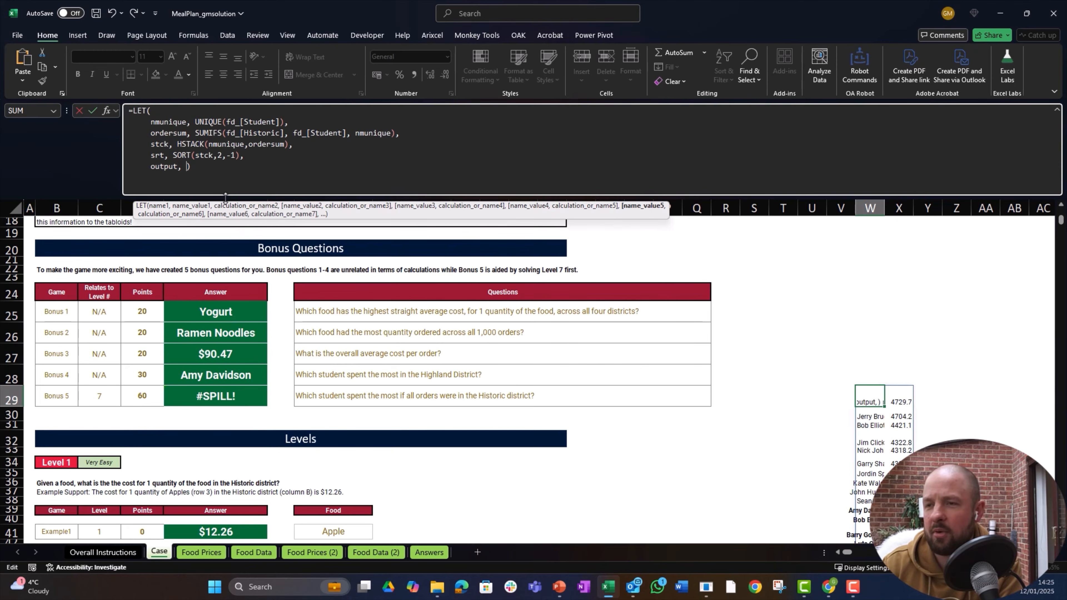
{"action": "type", "text": "index("}
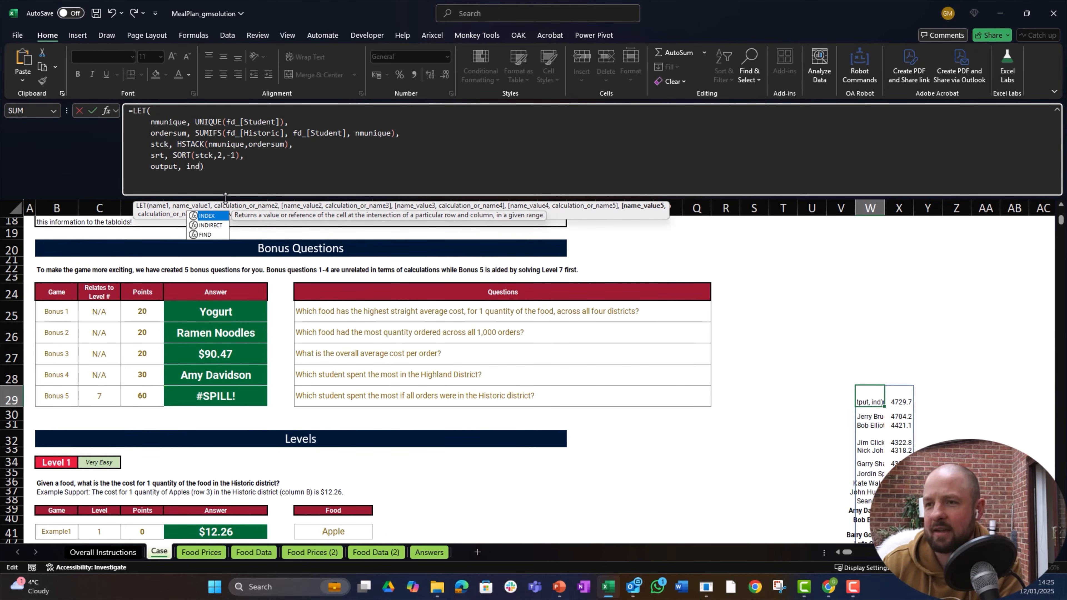
{"action": "type", "text": "srt"}
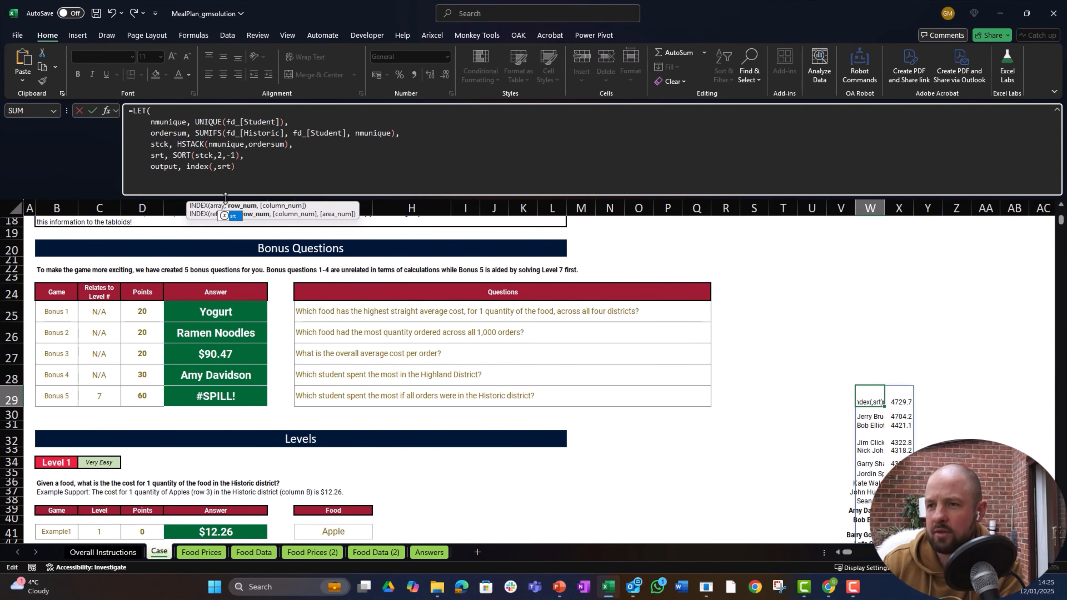
{"action": "type", "text": ", "}
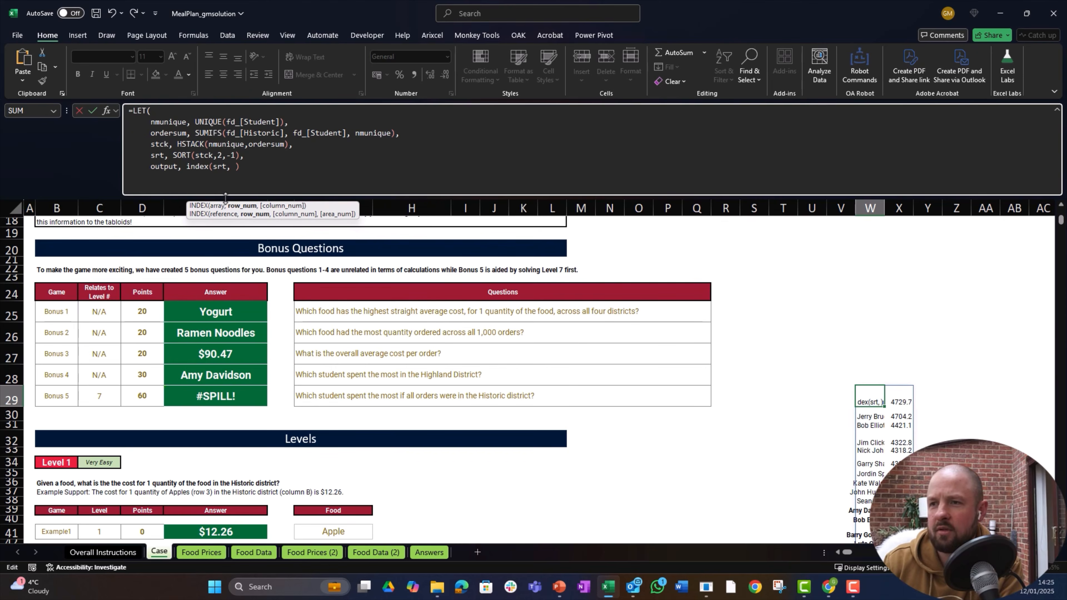
{"action": "type", "text": "1, 1"}
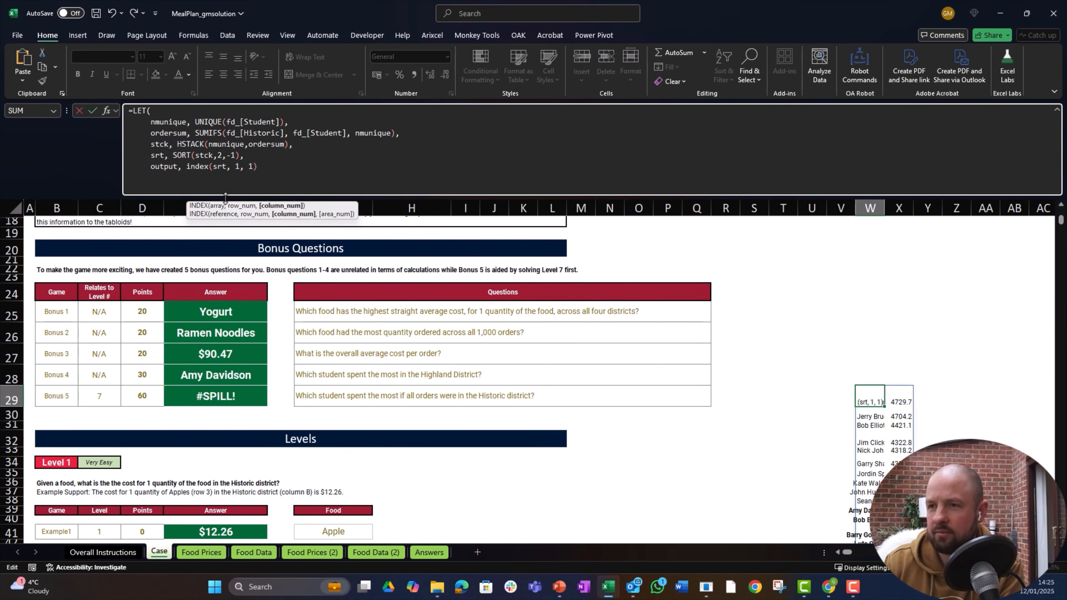
{"action": "type", "text": "),"}
Step: Return output as the LET result on a new line and enter the formula in W29
{"action": "key", "text": "alt+Return"}
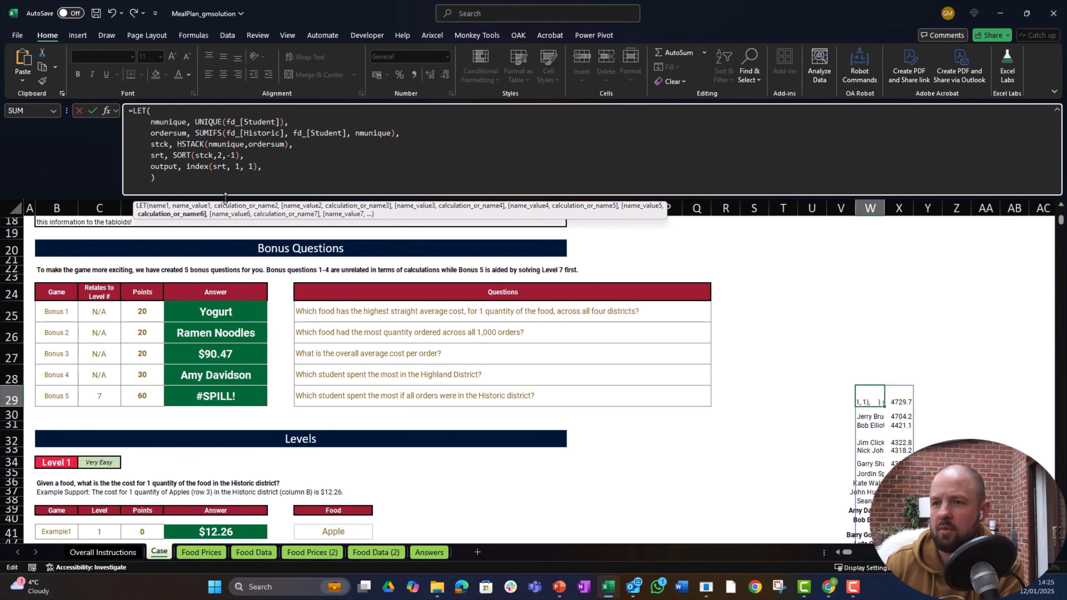
{"action": "type", "text": "output"}
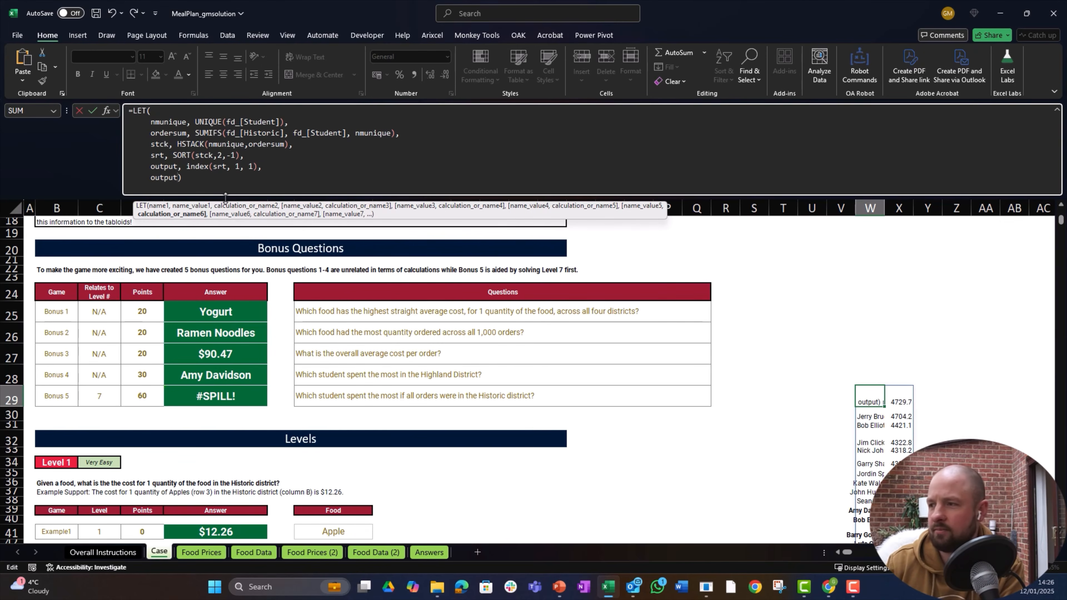
{"action": "key", "text": "Return"}
Step: Copy the full LET formula text from W29 and replace the Bonus 5 answer formula in E29 with it
{"action": "key", "text": "ctrl+c"}
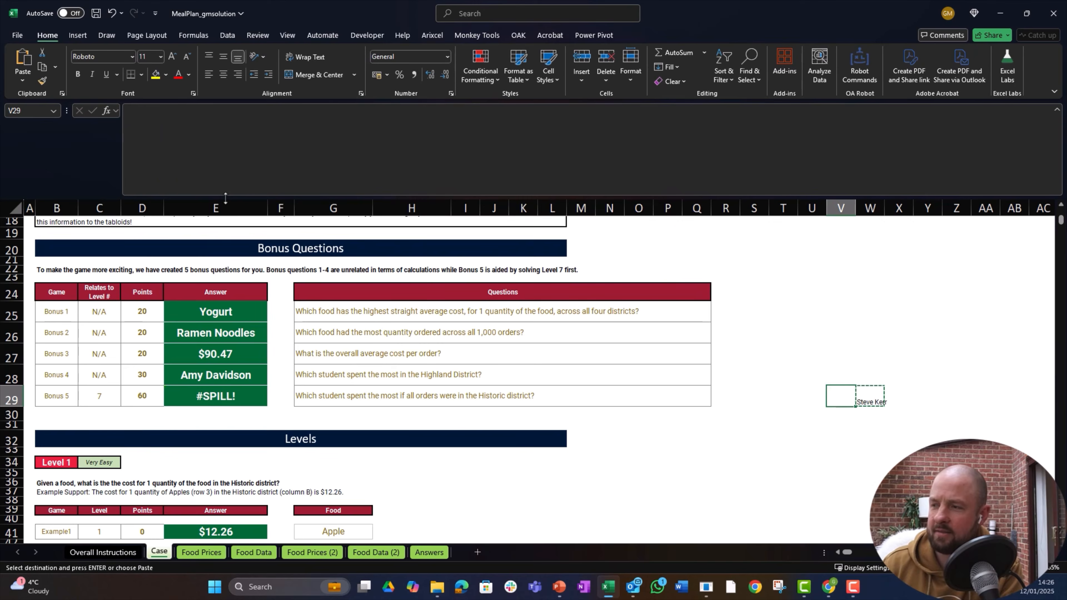
{"action": "left_click_drag", "start_coordinate": [183, 181], "coordinate": [112, 111]}
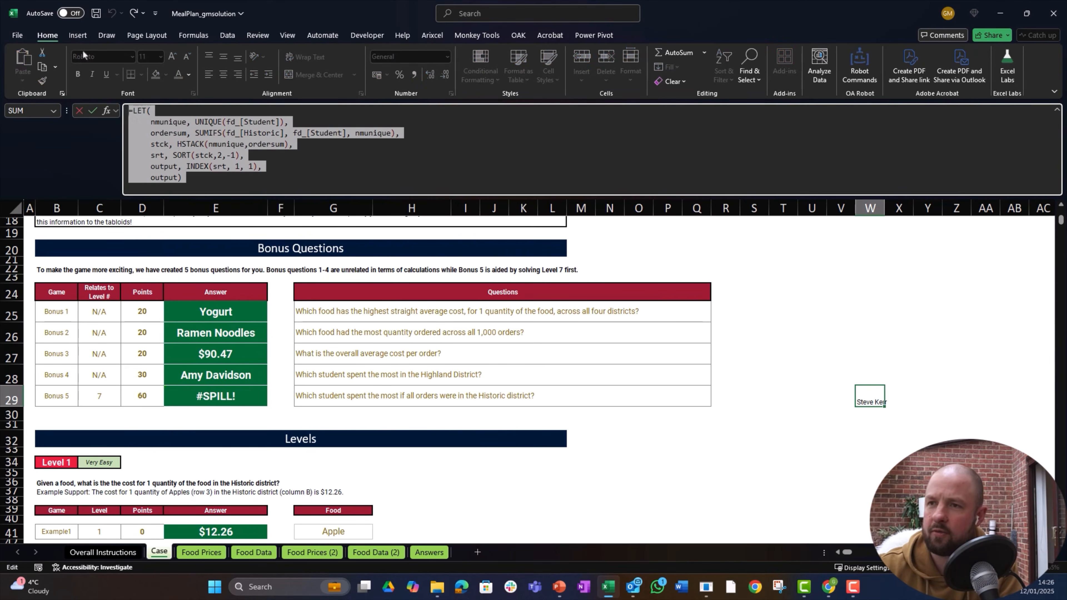
{"action": "key", "text": "Escape"}
{"action": "left_click", "coordinate": [240, 391]}
{"action": "left_click_drag", "start_coordinate": [196, 134], "coordinate": [29, 75]}
{"action": "key", "text": "ctrl+v"}
{"action": "key", "text": "ctrl+Return"}
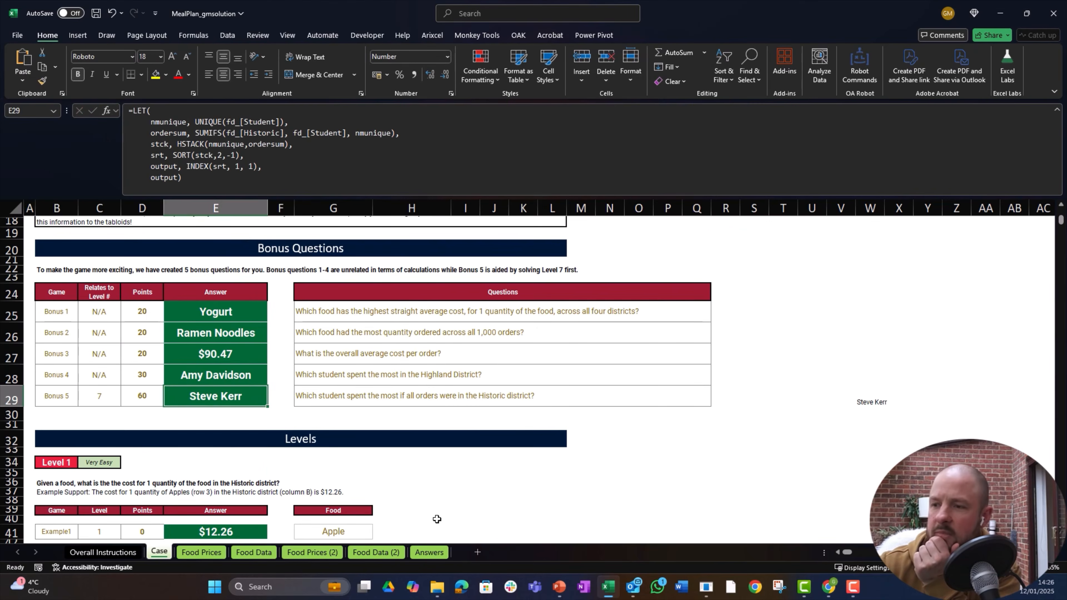
Step: Check the Bonus 5 answer against the Answers sheet and return to the Case sheet's bonus questions
{"action": "left_click", "coordinate": [428, 552]}
{"action": "scroll", "coordinate": [346, 410], "scroll_direction": "down", "scroll_amount": 5}
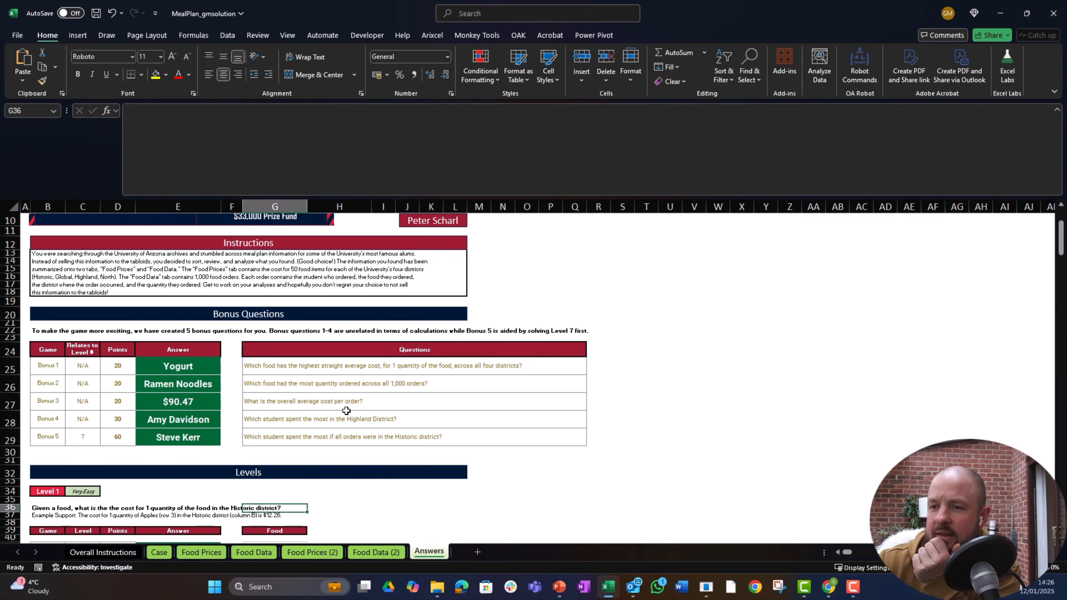
{"action": "left_click", "coordinate": [198, 553]}
{"action": "left_click", "coordinate": [159, 552]}
{"action": "scroll", "coordinate": [281, 424], "scroll_direction": "up", "scroll_amount": 3}
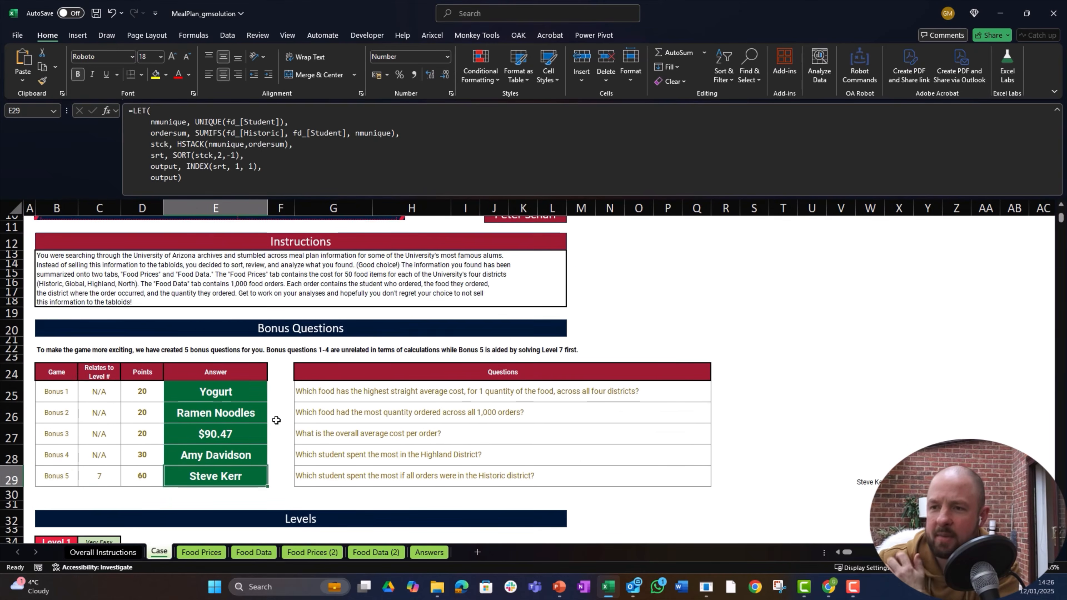
{"action": "scroll", "coordinate": [280, 429], "scroll_direction": "down", "scroll_amount": 1}
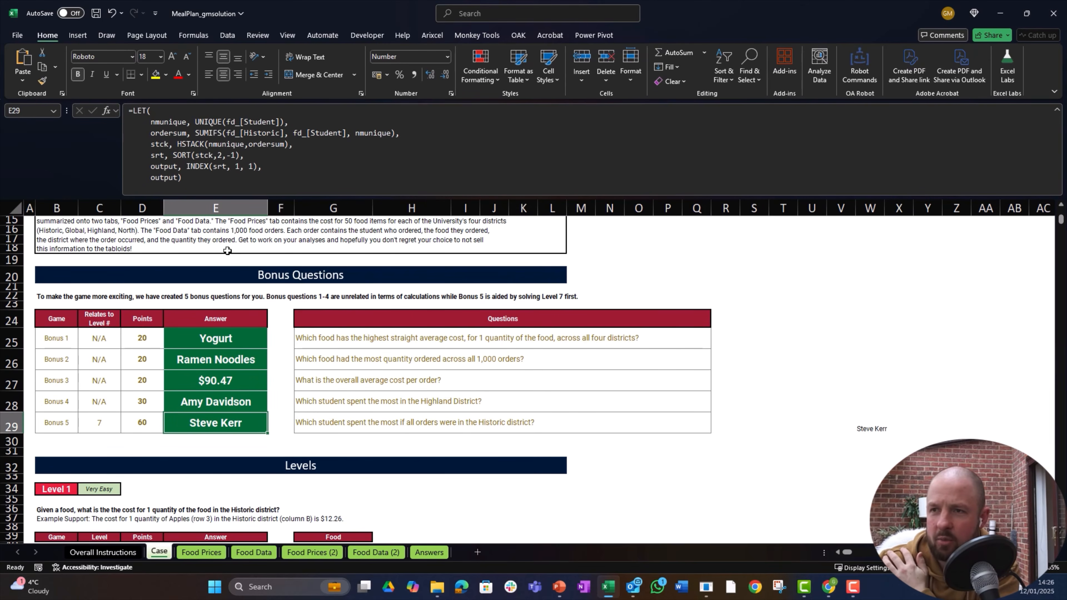
Step: Compare E29's LET formula with the UNIQUE student list in M4 on the Food Data sheet, and return to the Case sheet
{"action": "left_click", "coordinate": [203, 181]}
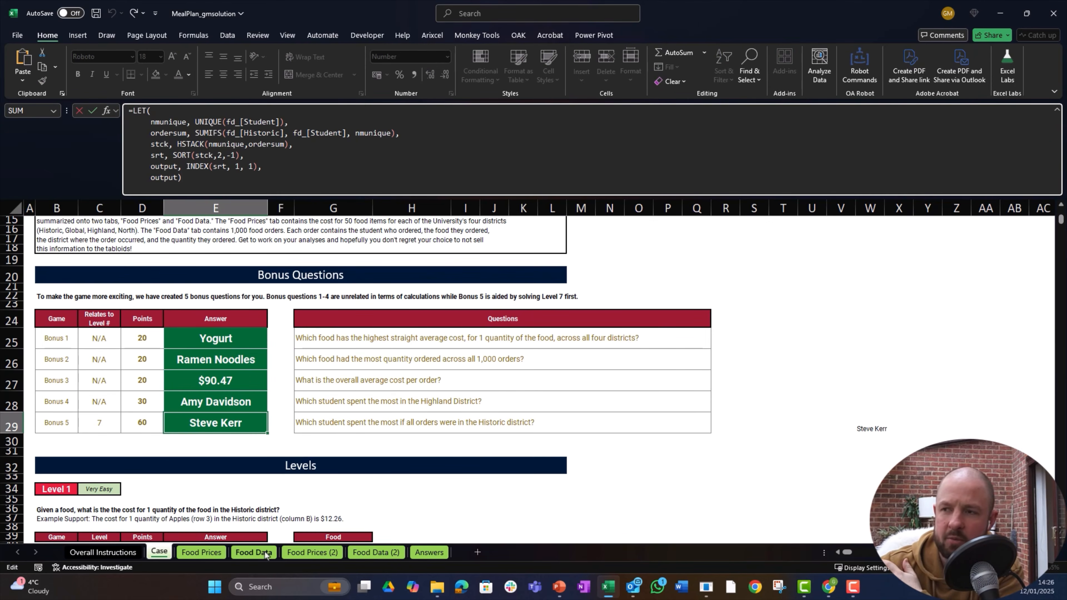
{"action": "key", "text": "Escape"}
{"action": "left_click", "coordinate": [253, 552]}
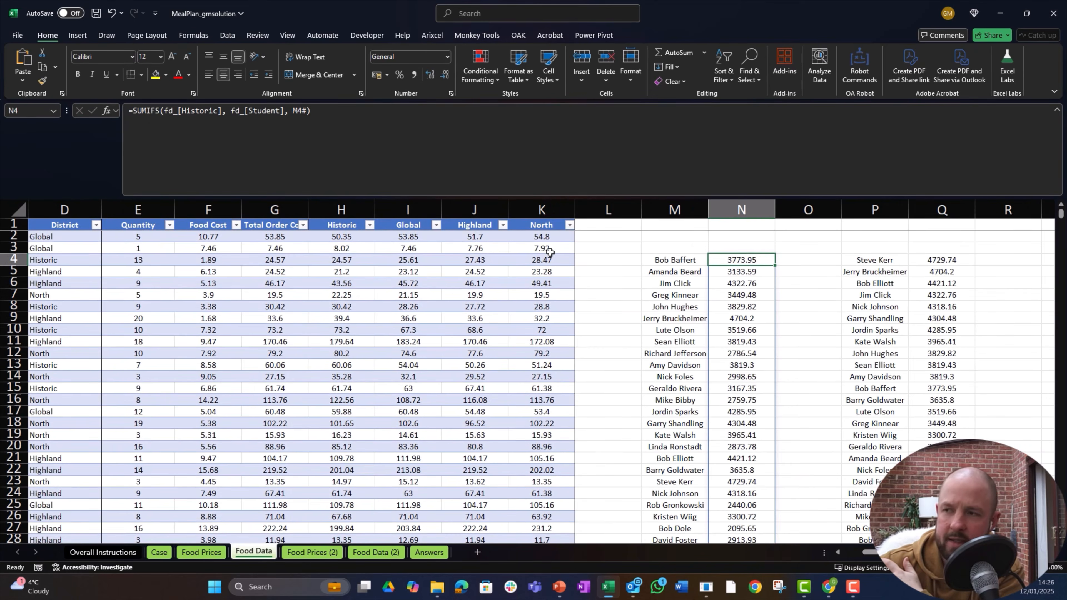
{"action": "left_click", "coordinate": [658, 258]}
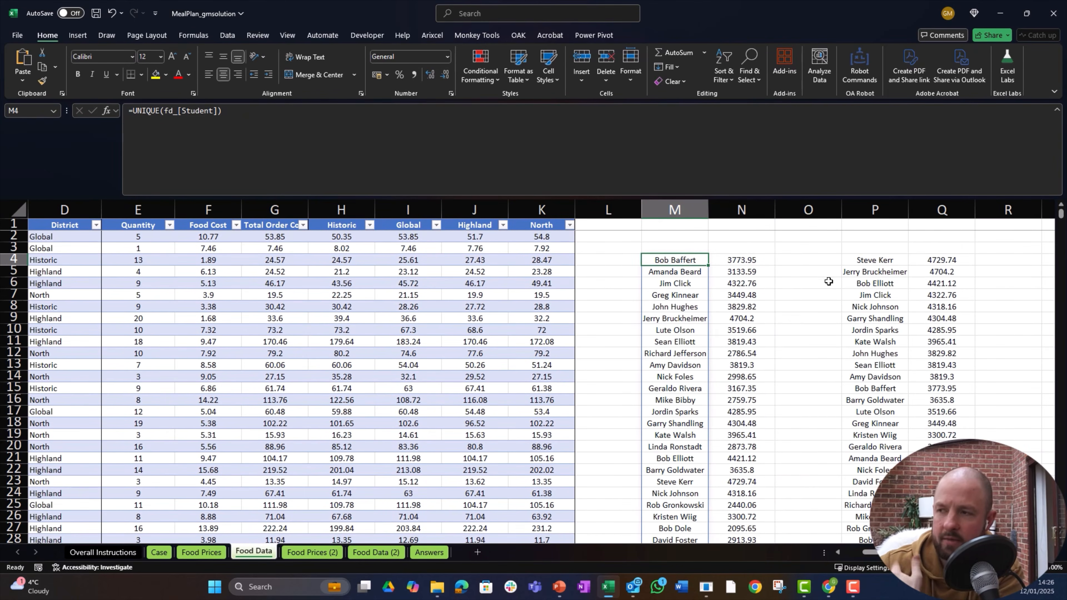
{"action": "left_click", "coordinate": [159, 552]}
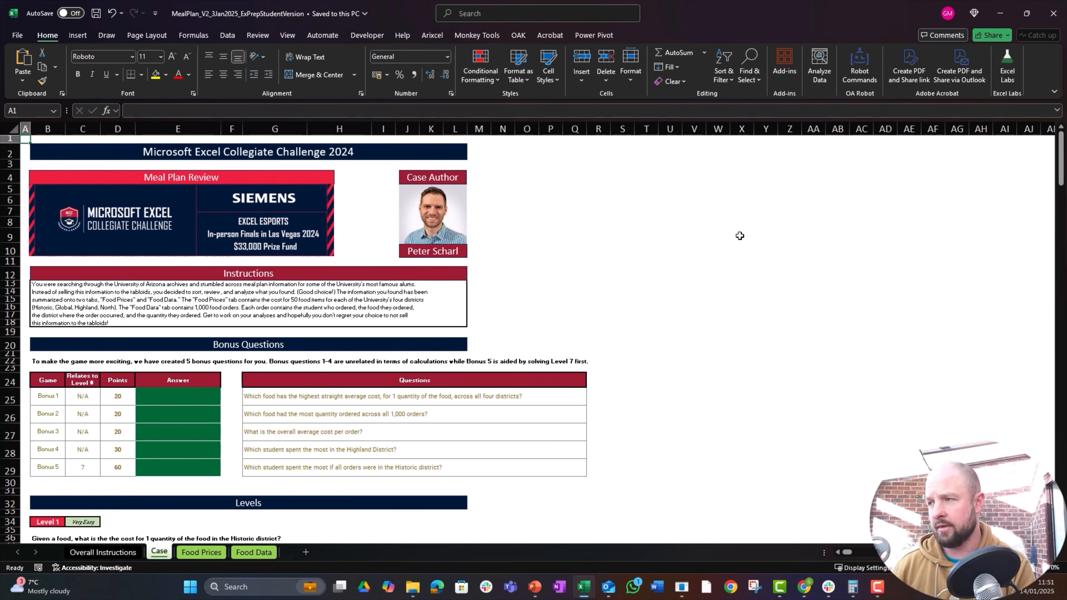
Step: Run the OA Robot command Backup All Sheets on the MealPlan_V2_3Jan2025_ExPrepStudentVersion workbook
{"action": "key", "text": "ctrl+shift+r"}
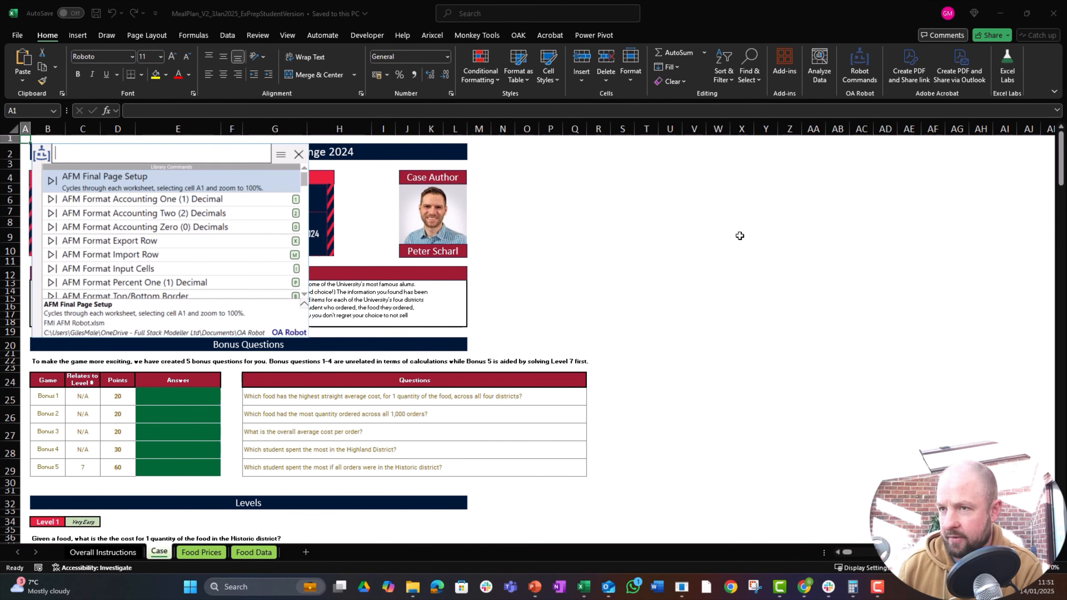
{"action": "type", "text": "back"}
{"action": "key", "text": "Return"}
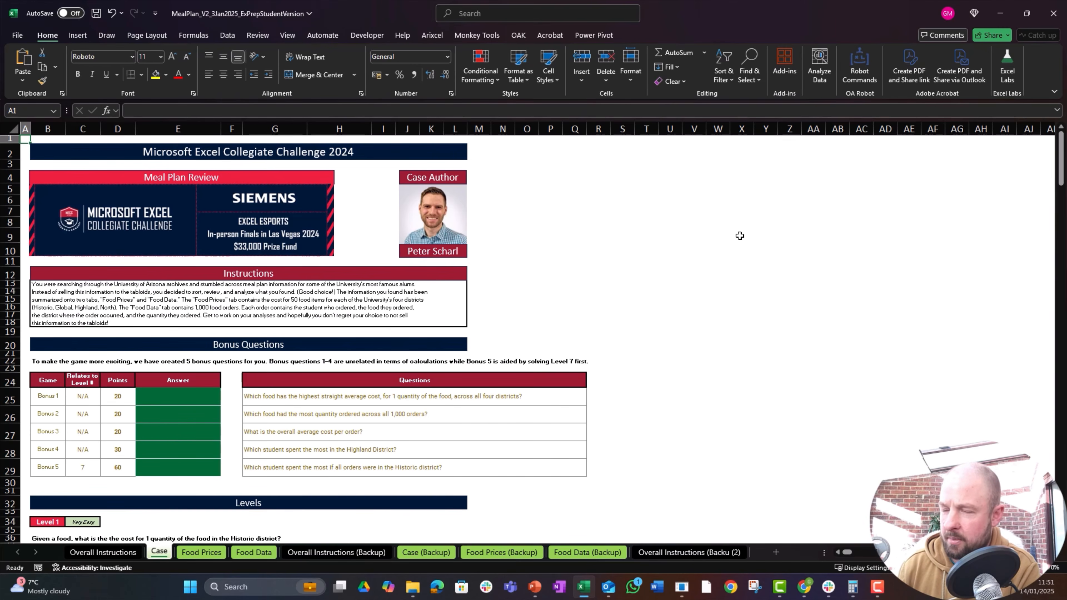
Step: Run the OA Robot command Name Used Ranges On All Sheets on the student workbook
{"action": "key", "text": "ctrl+shift+r"}
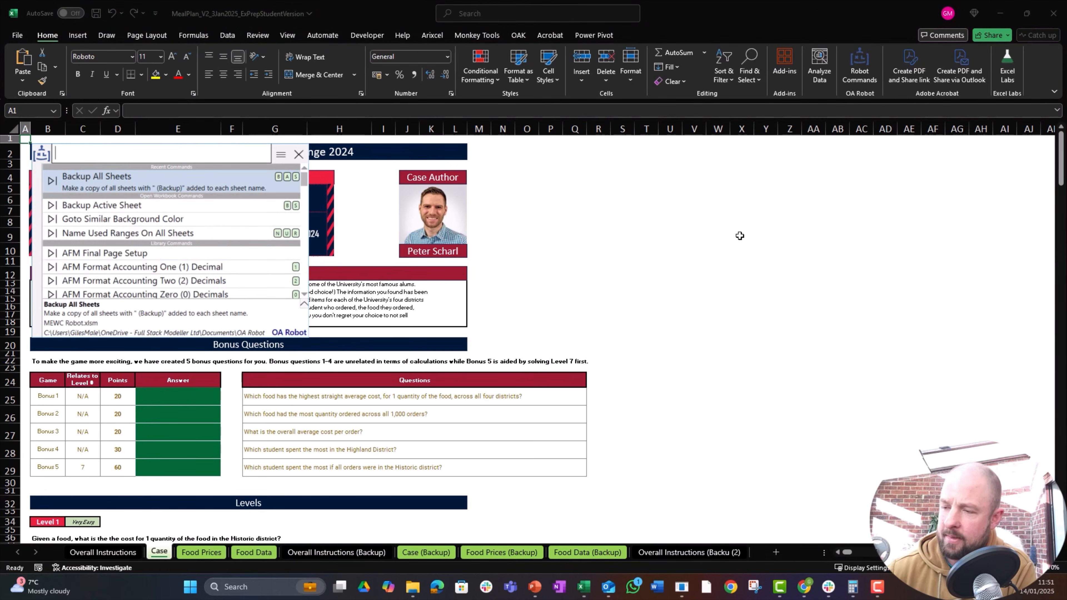
{"action": "type", "text": "name"}
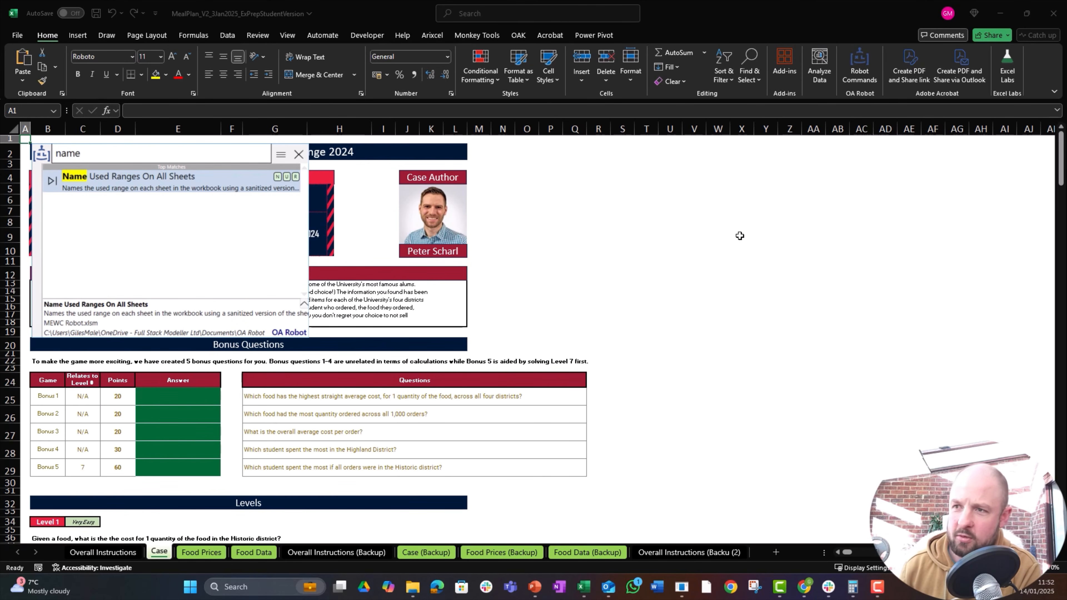
{"action": "key", "text": "Return"}
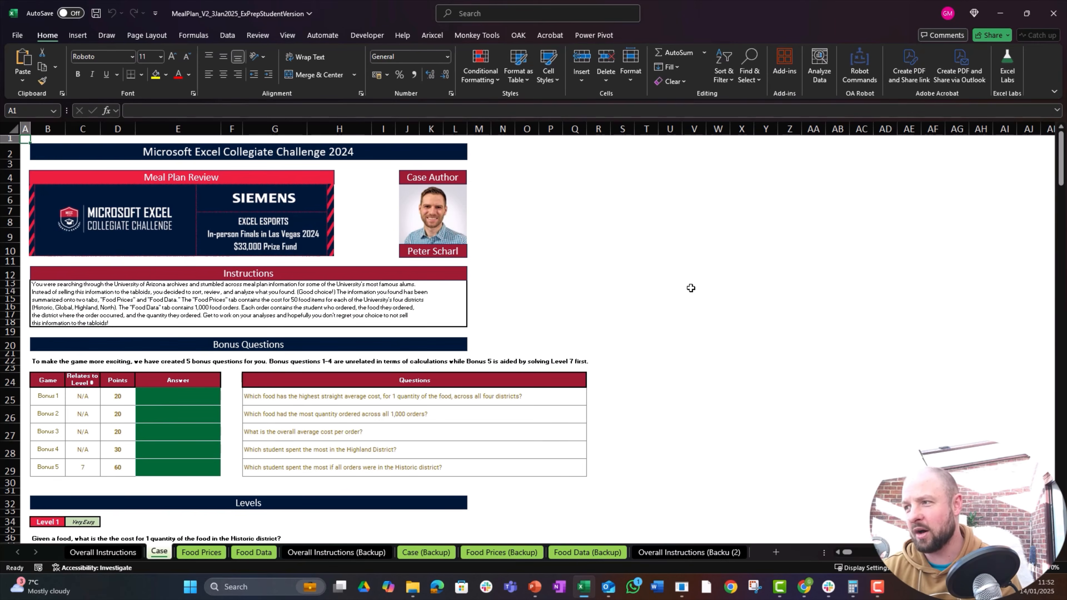
Step: Run the OA Robot command Split Case Levels to create separate sheets for the instructions, each level and no examples
{"action": "key", "text": "ctrl+shift+r"}
{"action": "type", "text": "spli"}
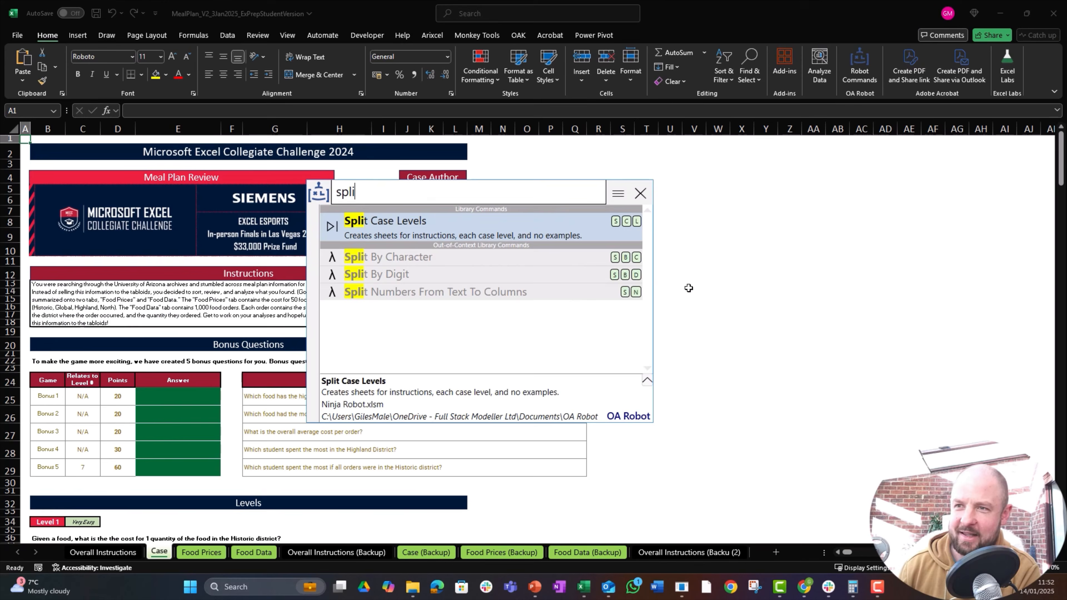
{"action": "key", "text": "Return"}
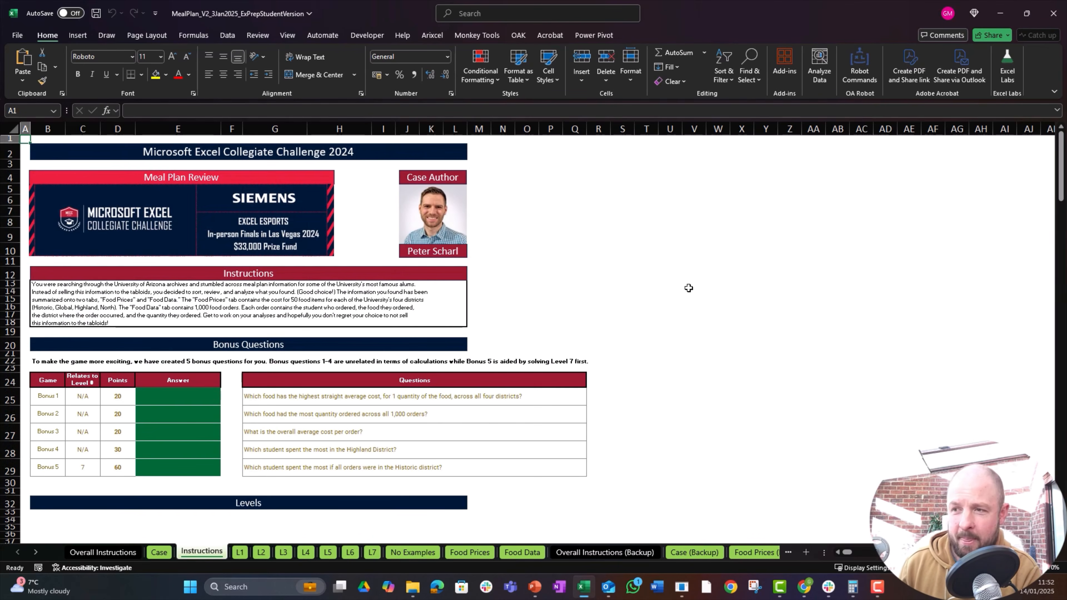
Step: Examine the bonus questions and the empty area below the Levels heading on the Instructions sheet
{"action": "key", "text": "Down"}
{"action": "key", "text": "Down"}
{"action": "key", "text": "Down"}
{"action": "key", "text": "Down"}
{"action": "key", "text": "Down"}
{"action": "key", "text": "Down"}
{"action": "key", "text": "Down"}
{"action": "key", "text": "Down"}
{"action": "key", "text": "Down"}
{"action": "key", "text": "Down"}
{"action": "key", "text": "Down"}
{"action": "key", "text": "Down"}
{"action": "key", "text": "Down"}
{"action": "key", "text": "Down"}
{"action": "key", "text": "Down"}
{"action": "key", "text": "Down"}
{"action": "key", "text": "Down"}
{"action": "key", "text": "Down"}
{"action": "key", "text": "Down"}
{"action": "key", "text": "Down"}
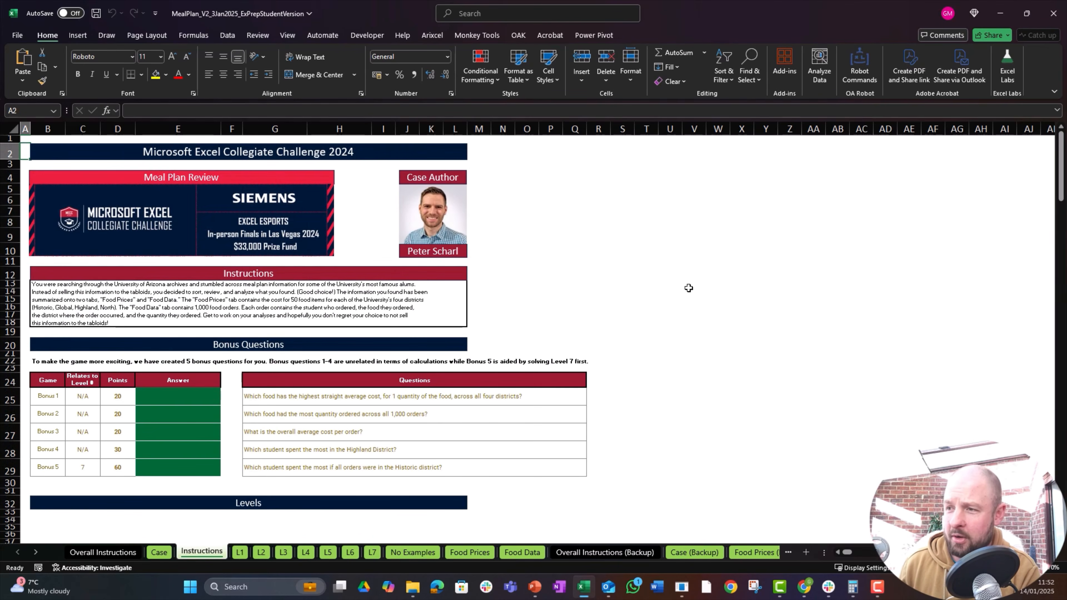
{"action": "key", "text": "Down"}
{"action": "key", "text": "Down"}
{"action": "key", "text": "Down"}
{"action": "key", "text": "Down"}
{"action": "key", "text": "Down"}
{"action": "key", "text": "Down"}
{"action": "key", "text": "Down"}
{"action": "key", "text": "Down"}
{"action": "key", "text": "Down"}
{"action": "key", "text": "Down"}
{"action": "key", "text": "Down"}
{"action": "key", "text": "Down"}
{"action": "key", "text": "Down"}
{"action": "key", "text": "Down"}
{"action": "key", "text": "Down"}
{"action": "key", "text": "Down"}
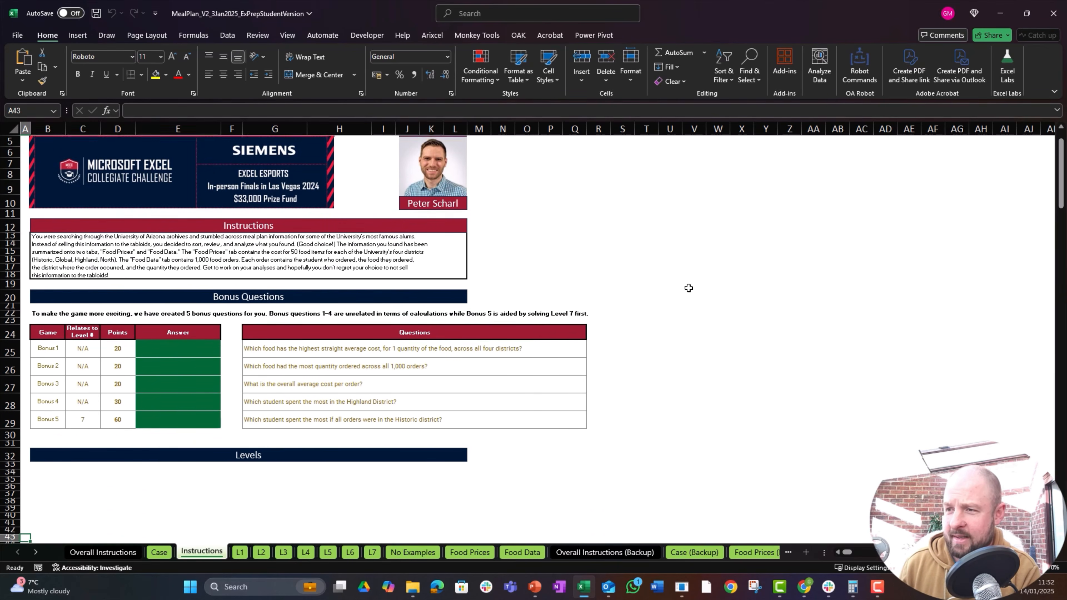
{"action": "key", "text": "Right"}
{"action": "key", "text": "Right"}
{"action": "key", "text": "Right"}
{"action": "key", "text": "Right"}
{"action": "key", "text": "Right"}
{"action": "key", "text": "Right"}
{"action": "key", "text": "Up"}
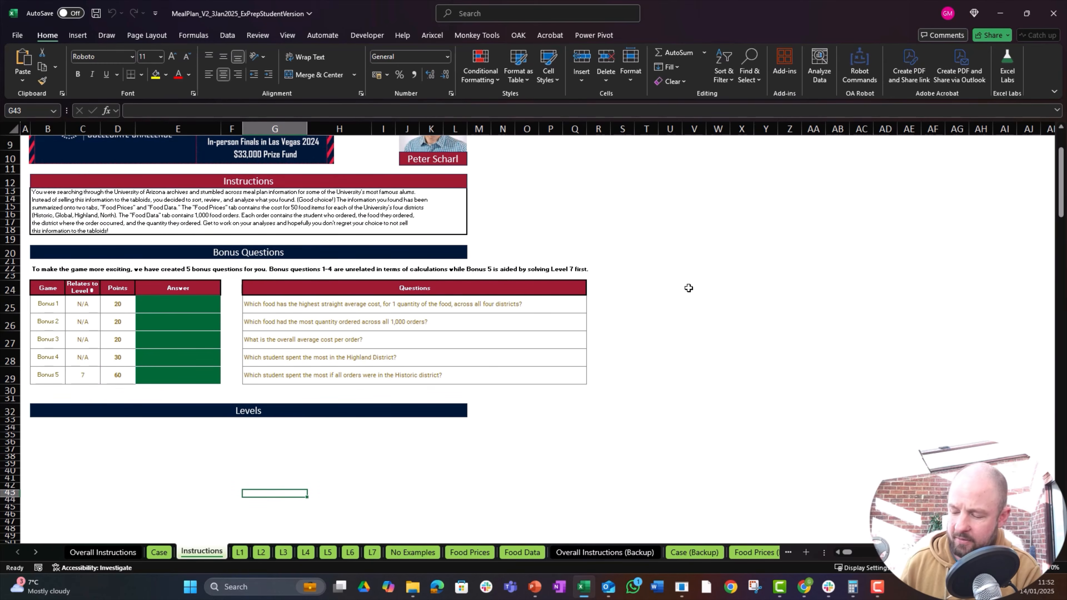
{"action": "key", "text": "Up"}
{"action": "key", "text": "Up"}
{"action": "key", "text": "Up"}
{"action": "key", "text": "Up"}
{"action": "key", "text": "Up"}
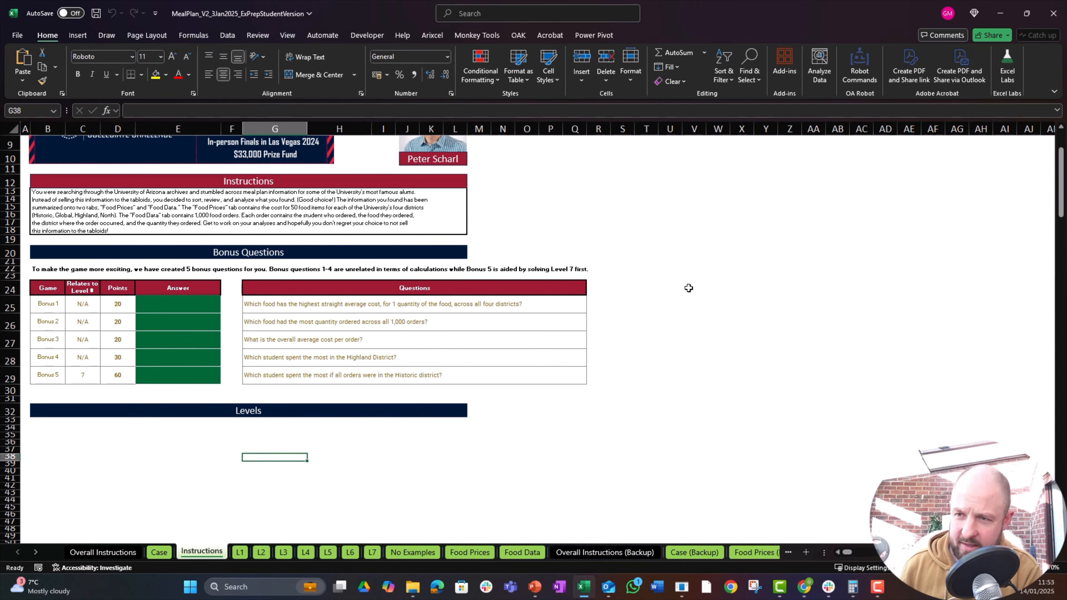
{"action": "key", "text": "Up"}
{"action": "key", "text": "Up"}
{"action": "key", "text": "Up"}
{"action": "key", "text": "Up"}
{"action": "key", "text": "Up"}
{"action": "key", "text": "Up"}
{"action": "key", "text": "Up"}
{"action": "key", "text": "Up"}
{"action": "key", "text": "Up"}
{"action": "key", "text": "Up"}
{"action": "key", "text": "Up"}
{"action": "key", "text": "Up"}
{"action": "key", "text": "Up"}
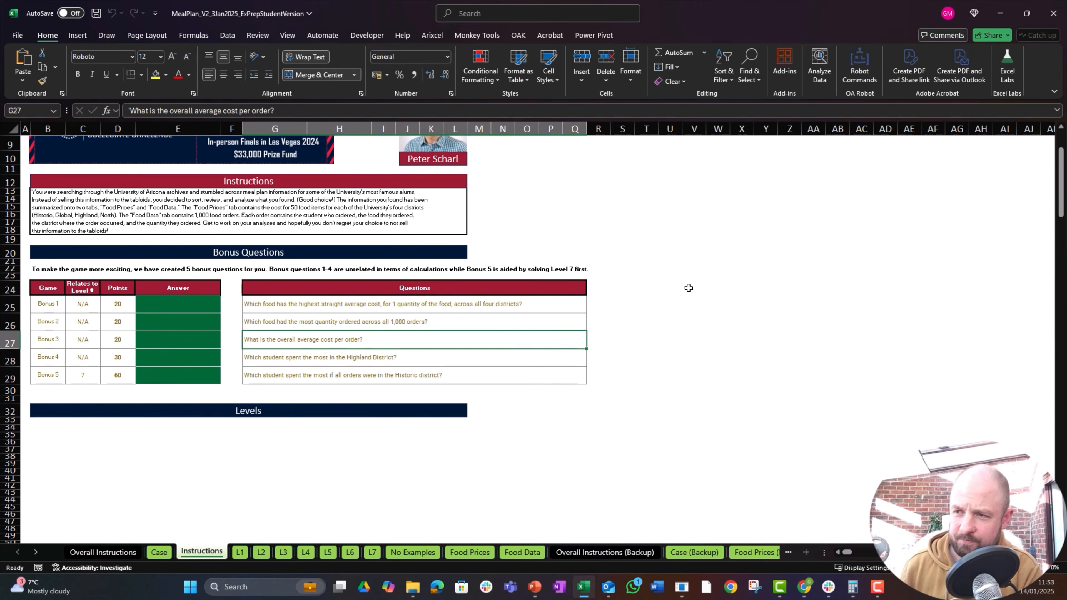
Step: Enter the formula =Food_Data in G37 of the Instructions sheet, below the Levels heading
{"action": "key", "text": "Down"}
{"action": "key", "text": "Down"}
{"action": "key", "text": "Down"}
{"action": "key", "text": "Down"}
{"action": "key", "text": "Down"}
{"action": "key", "text": "Down"}
{"action": "key", "text": "Down"}
{"action": "key", "text": "Down"}
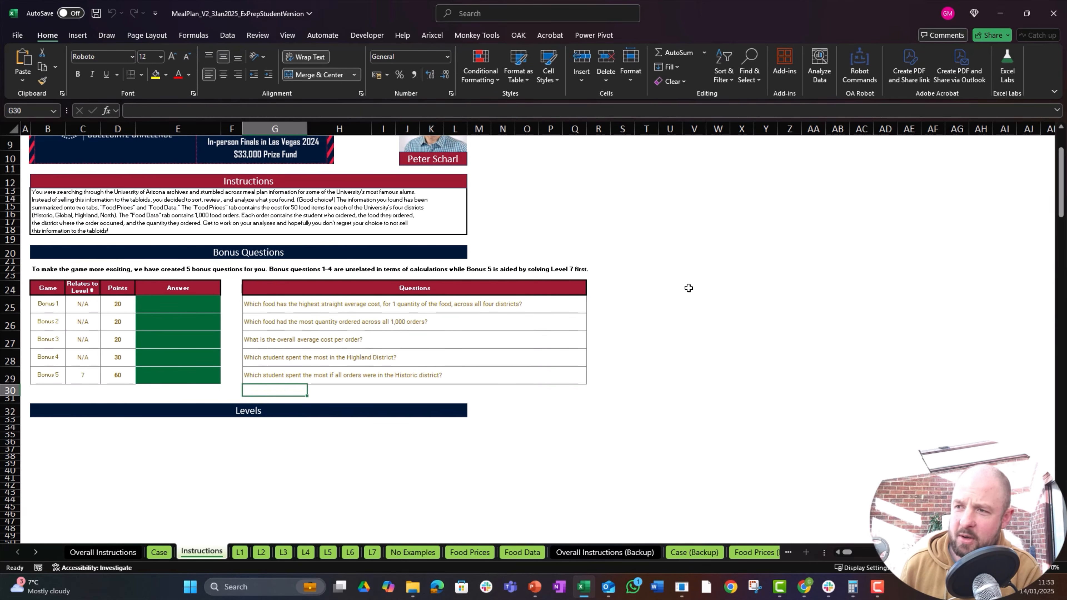
{"action": "key", "text": "Down"}
{"action": "key", "text": "Down"}
{"action": "key", "text": "Down"}
{"action": "key", "text": "Down"}
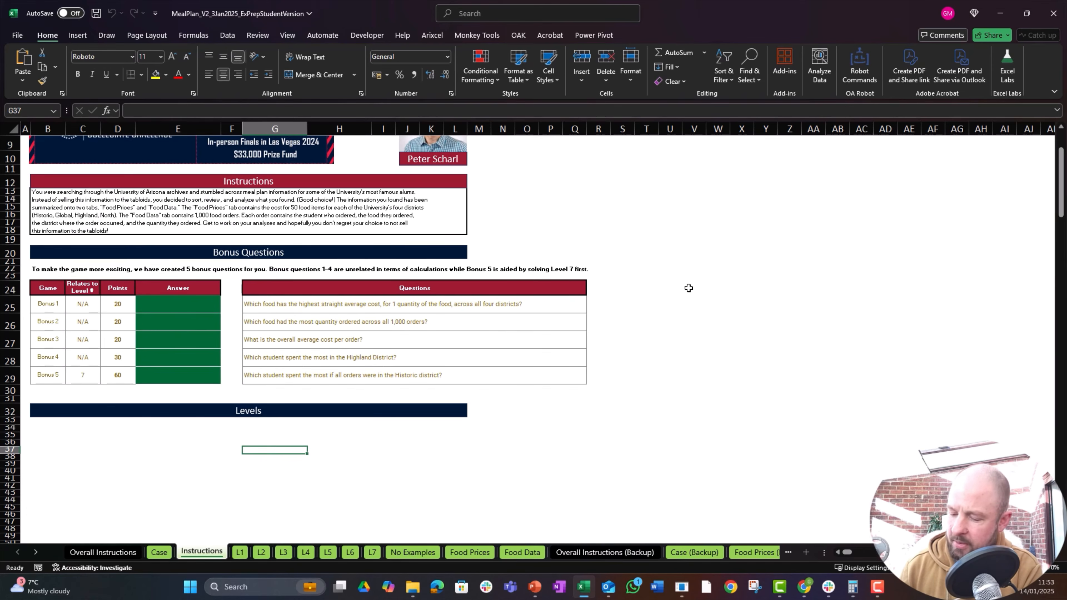
{"action": "type", "text": "="}
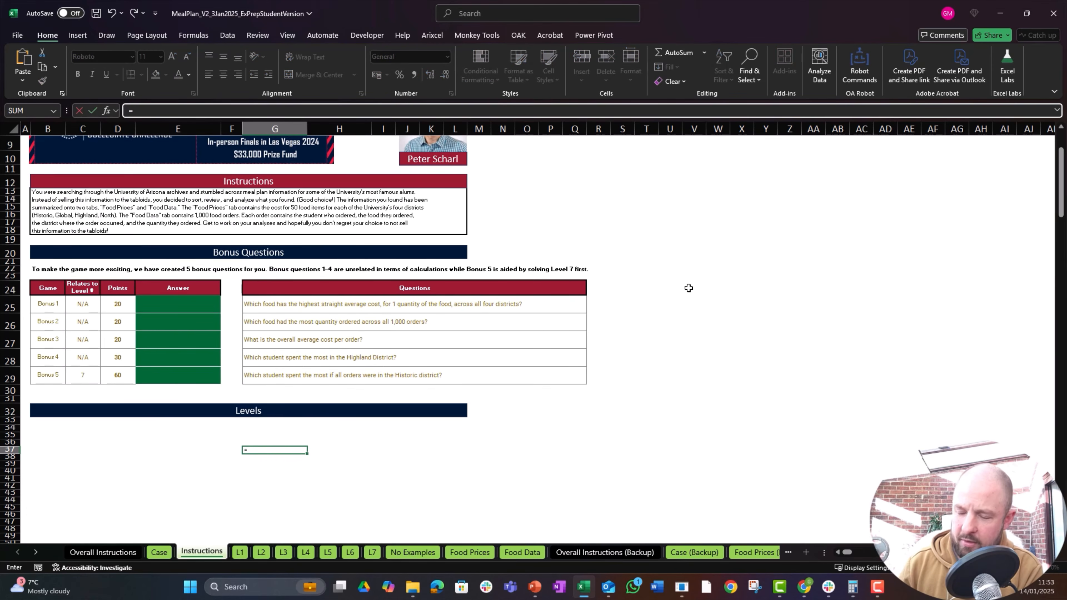
{"action": "type", "text": "foo"}
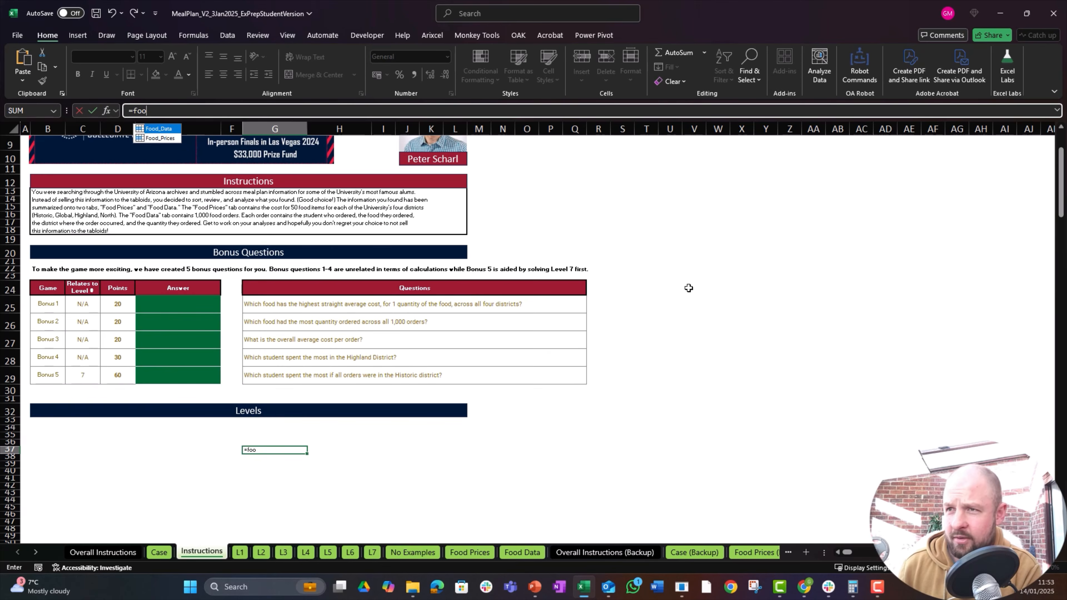
{"action": "key", "text": "Tab"}
{"action": "key", "text": "ctrl+Return"}
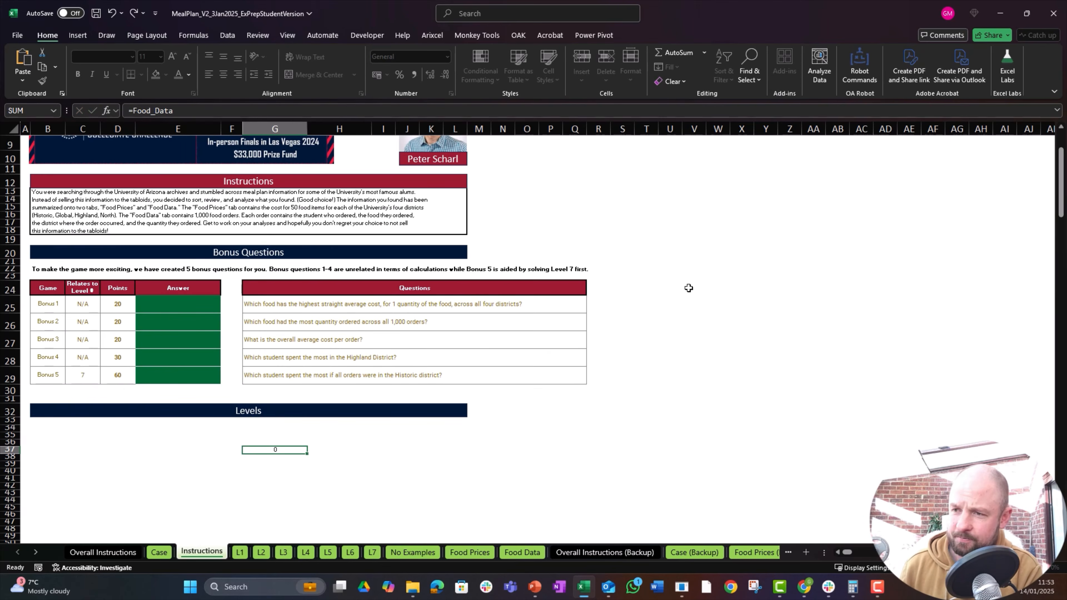
Step: Look through the rows of the Food_Data array spilled from G37
{"action": "key", "text": "Down"}
{"action": "key", "text": "Down"}
{"action": "key", "text": "Down"}
{"action": "key", "text": "Down"}
{"action": "key", "text": "Down"}
{"action": "key", "text": "Down"}
{"action": "key", "text": "Down"}
{"action": "key", "text": "Down"}
{"action": "key", "text": "Down"}
{"action": "key", "text": "Down"}
{"action": "key", "text": "Down"}
{"action": "key", "text": "Down"}
{"action": "key", "text": "Down"}
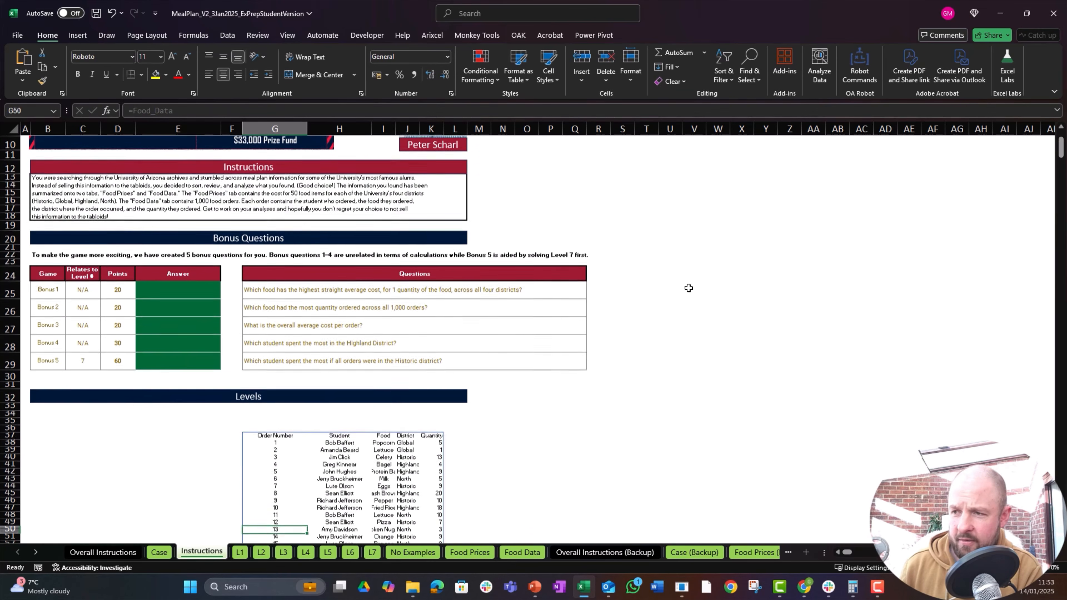
{"action": "key", "text": "Up"}
{"action": "key", "text": "Up"}
{"action": "key", "text": "Up"}
{"action": "key", "text": "Up"}
{"action": "key", "text": "Up"}
{"action": "key", "text": "Up"}
{"action": "key", "text": "Up"}
{"action": "key", "text": "Up"}
{"action": "key", "text": "Up"}
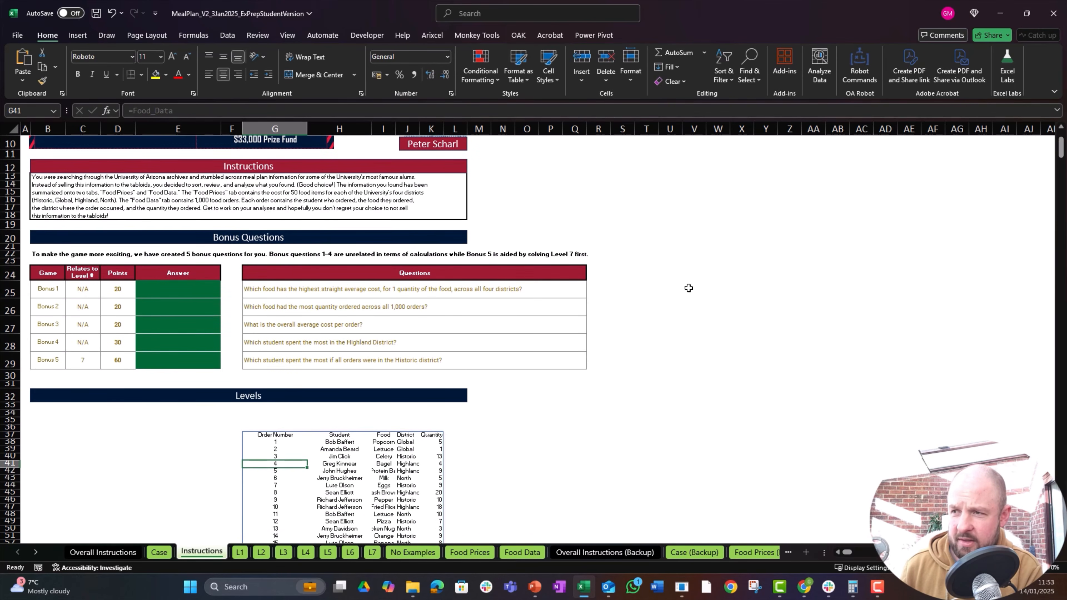
Step: Reduce the G37 array to its Food and Quantity columns with the OA Robot command Keep Columns Of Array
{"action": "key", "text": "Right"}
{"action": "key", "text": "Right"}
{"action": "key", "text": "Up"}
{"action": "key", "text": "Up"}
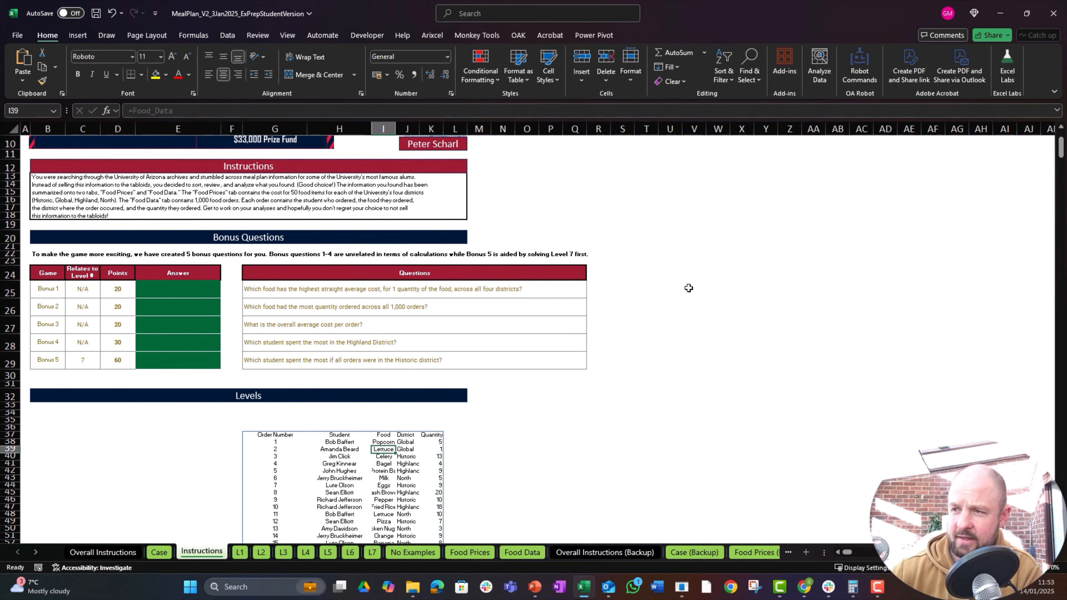
{"action": "left_click", "coordinate": [437, 449], "text": "ctrl"}
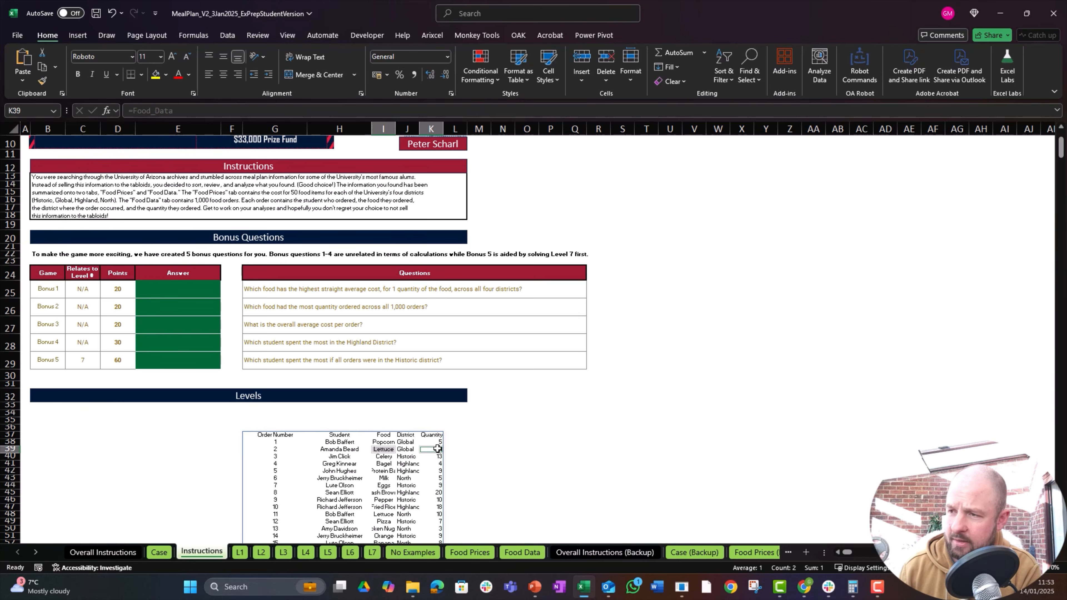
{"action": "key", "text": "ctrl+shift+r"}
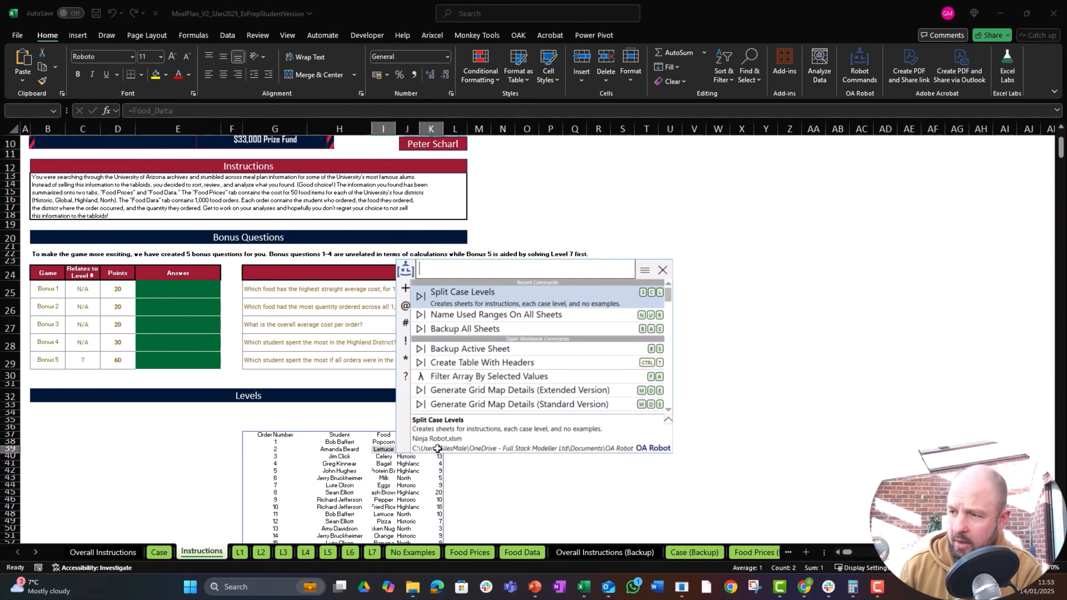
{"action": "type", "text": "kee"}
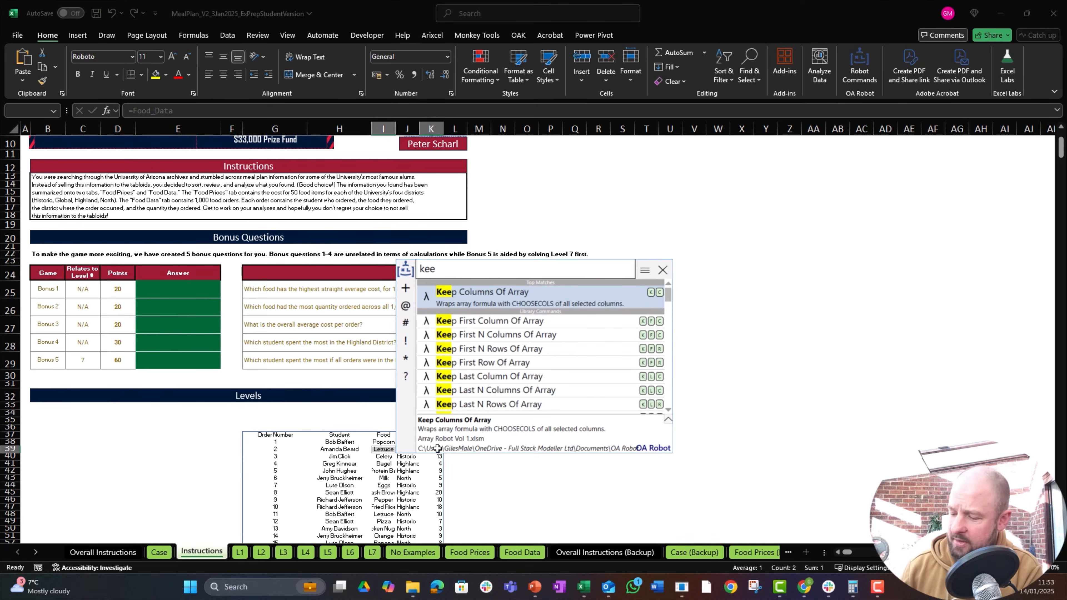
{"action": "key", "text": "Return"}
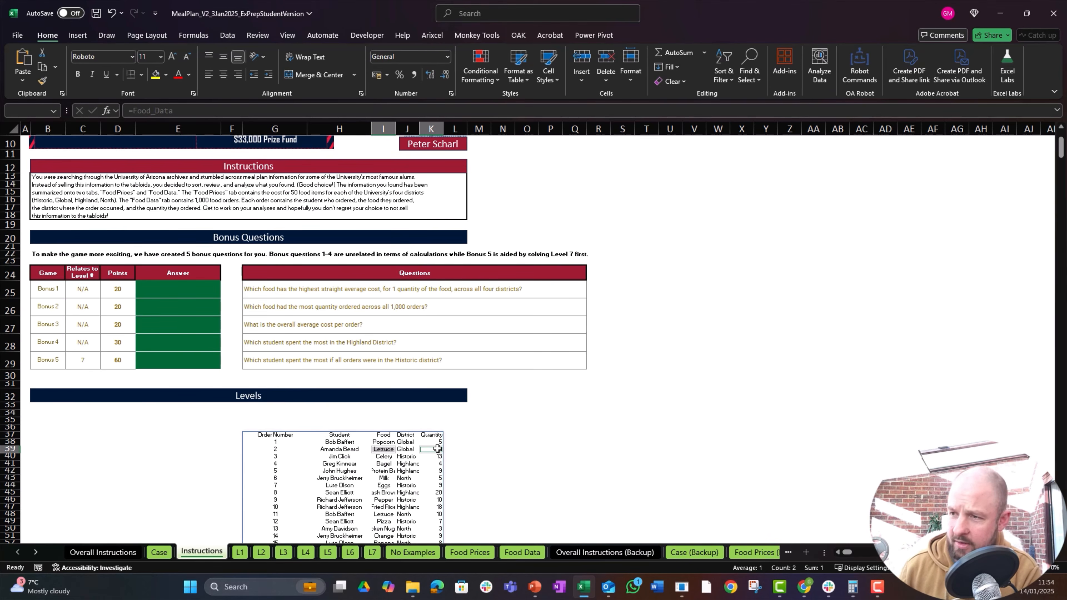
{"action": "key", "text": "alt+Tab"}
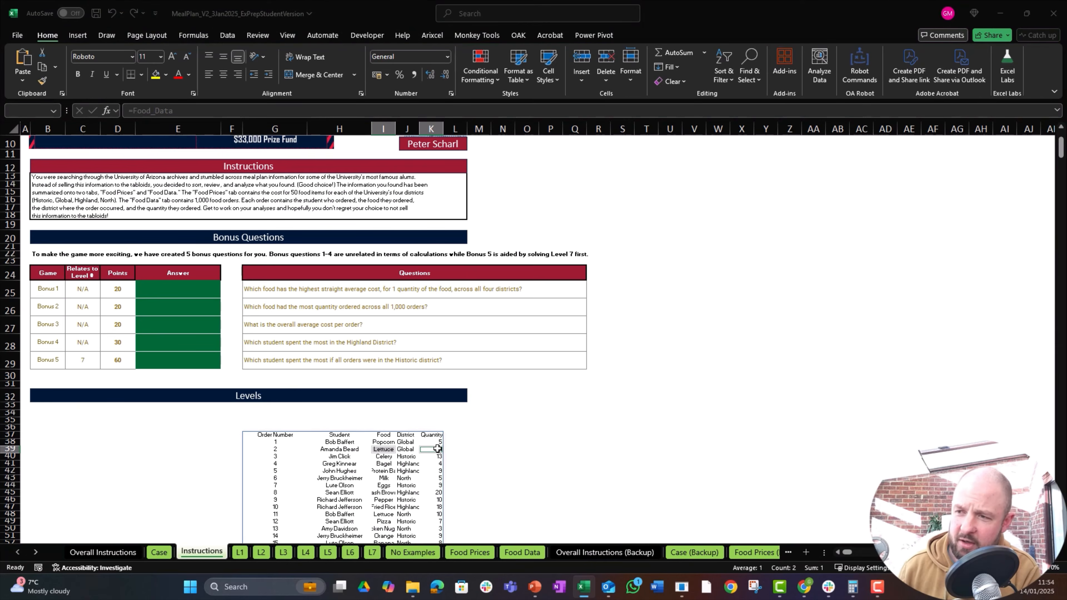
{"action": "key", "text": "alt+Tab"}
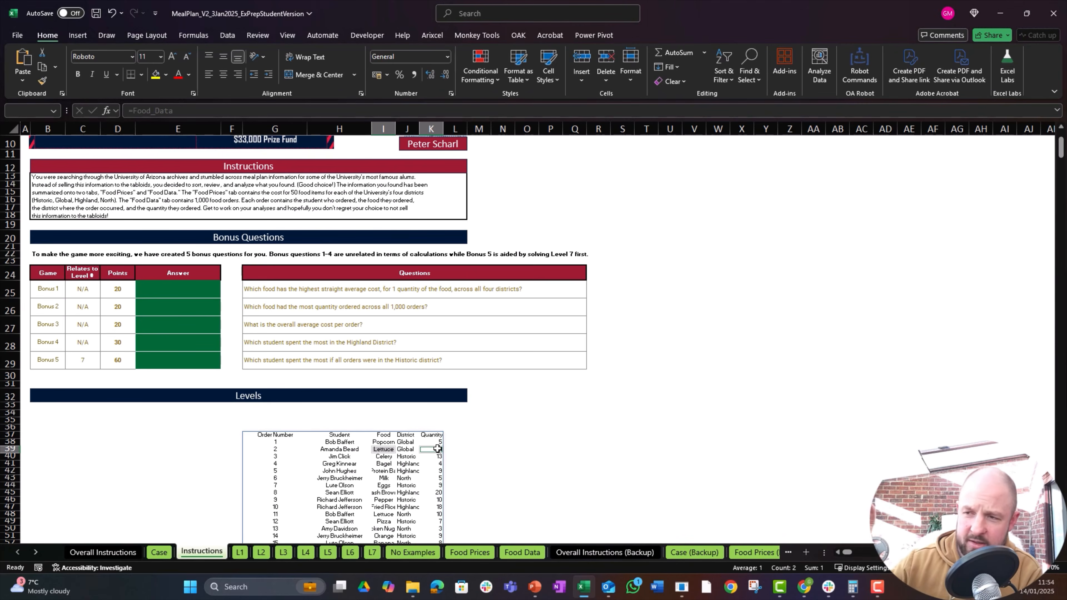
{"action": "key", "text": "alt+Tab"}
{"action": "key", "text": "alt+Tab"}
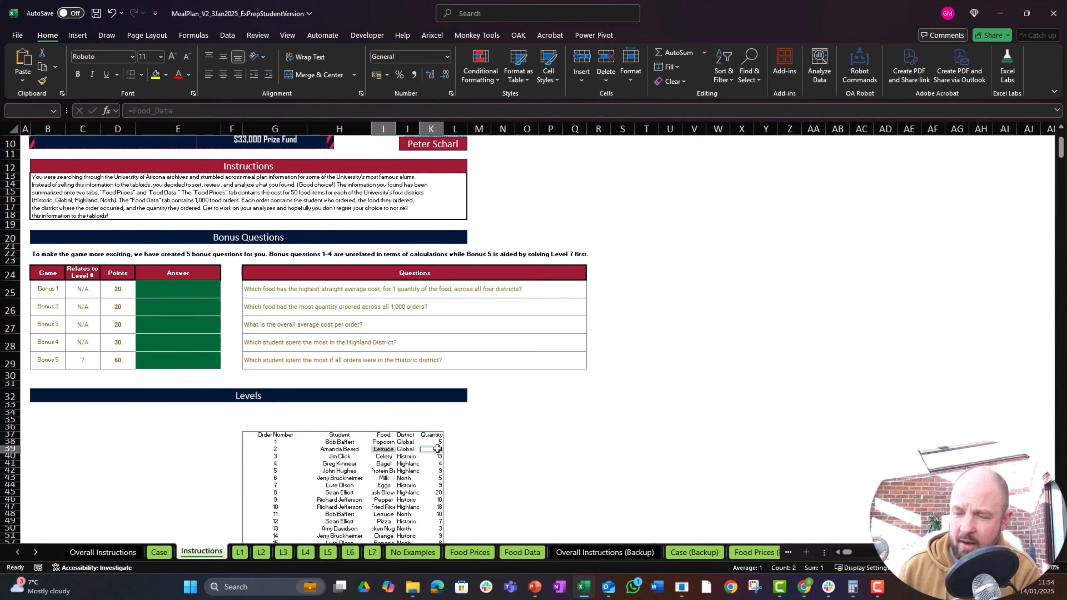
{"action": "key", "text": "ctrl+z"}
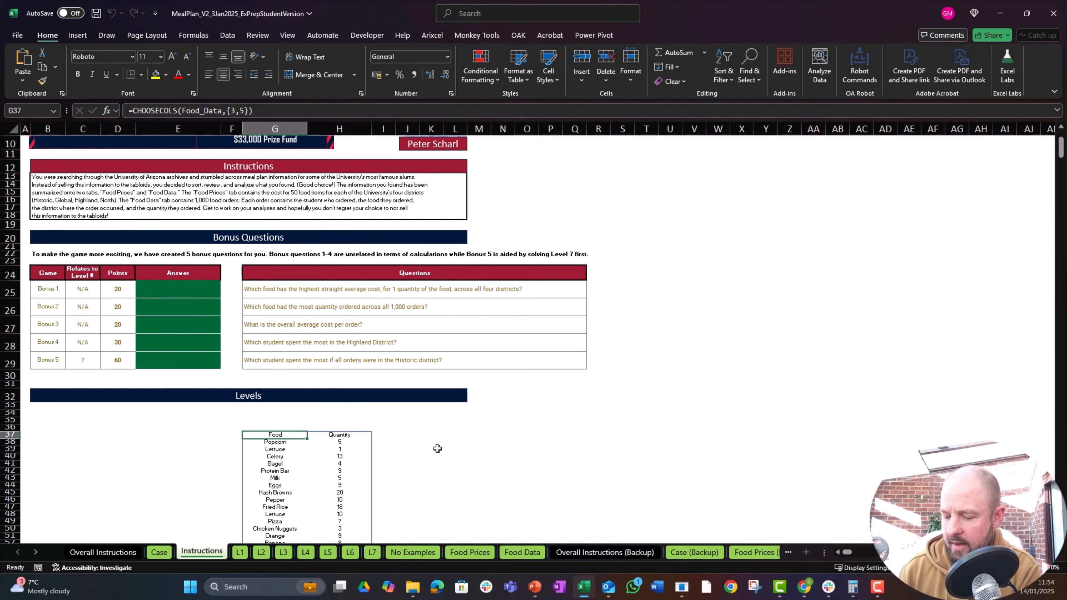
Step: Drop the header row from the G37 array with the OA Robot command Remove First N Rows Of Array, using 1 row
{"action": "key", "text": "ctrl+shift+r"}
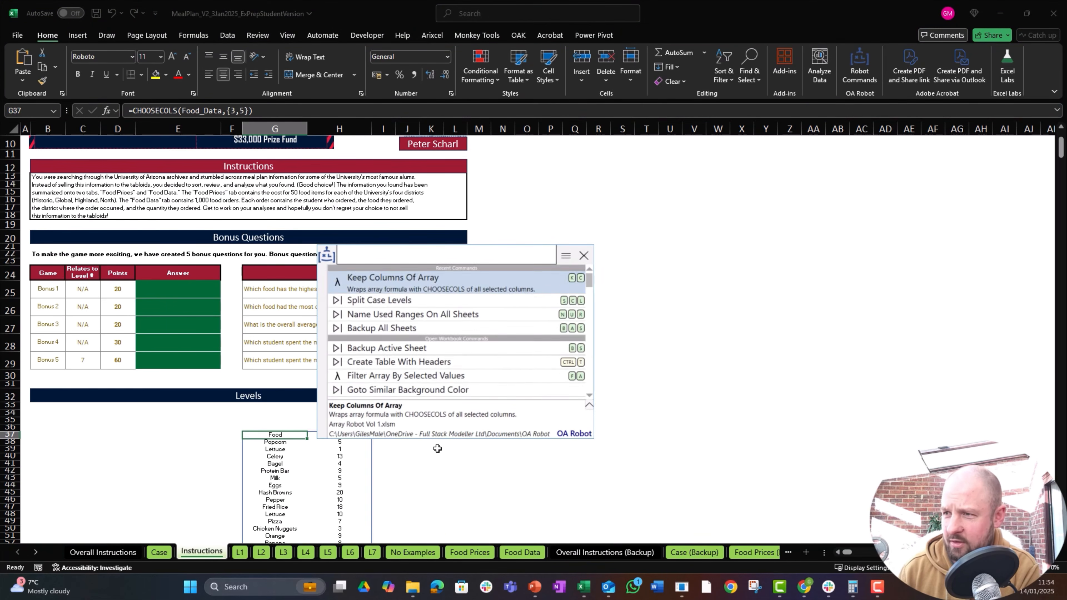
{"action": "type", "text": "drop"}
{"action": "key", "text": "BackSpace"}
{"action": "key", "text": "BackSpace"}
{"action": "key", "text": "BackSpace"}
{"action": "key", "text": "BackSpace"}
{"action": "type", "text": "re"}
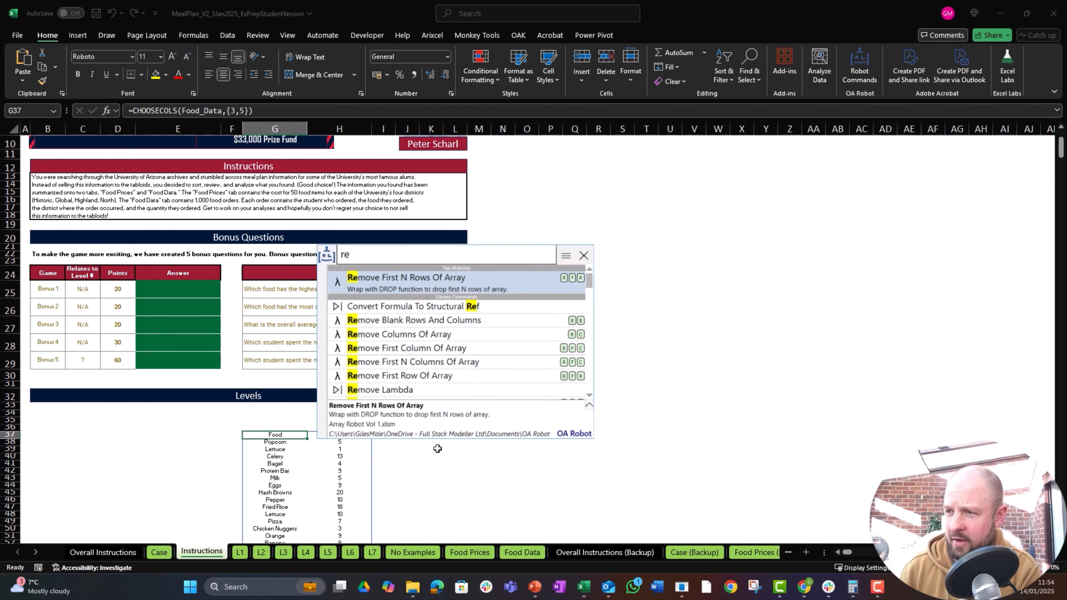
{"action": "key", "text": "Escape"}
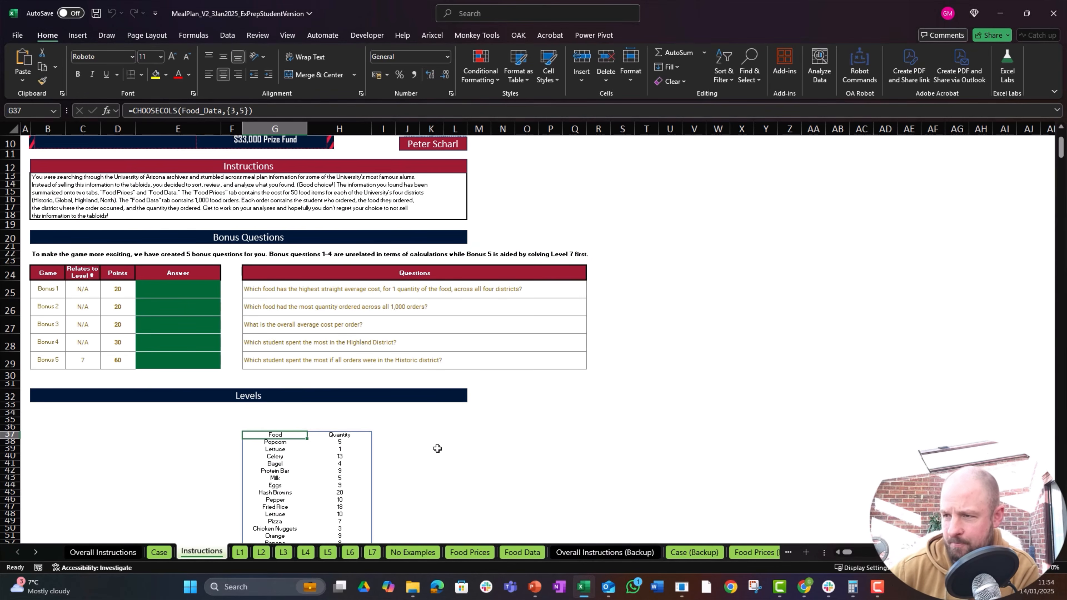
{"action": "type", "text": "1"}
{"action": "key", "text": "Return"}
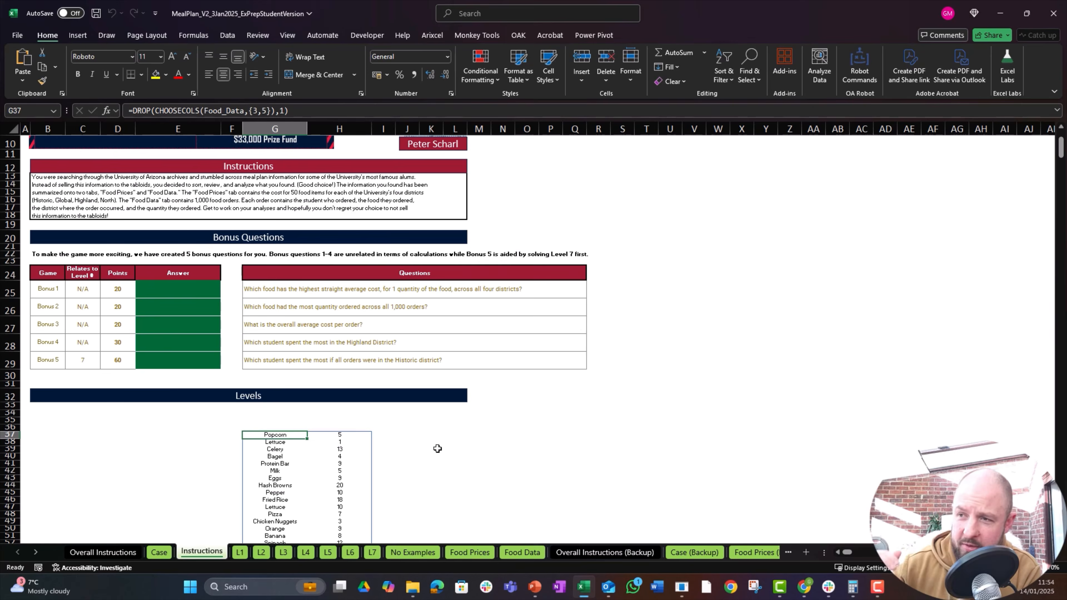
Step: Total the quantities per food in the G37 array with the OA Robot command Group By Sum, grouping by 1 column
{"action": "type", "text": "group"}
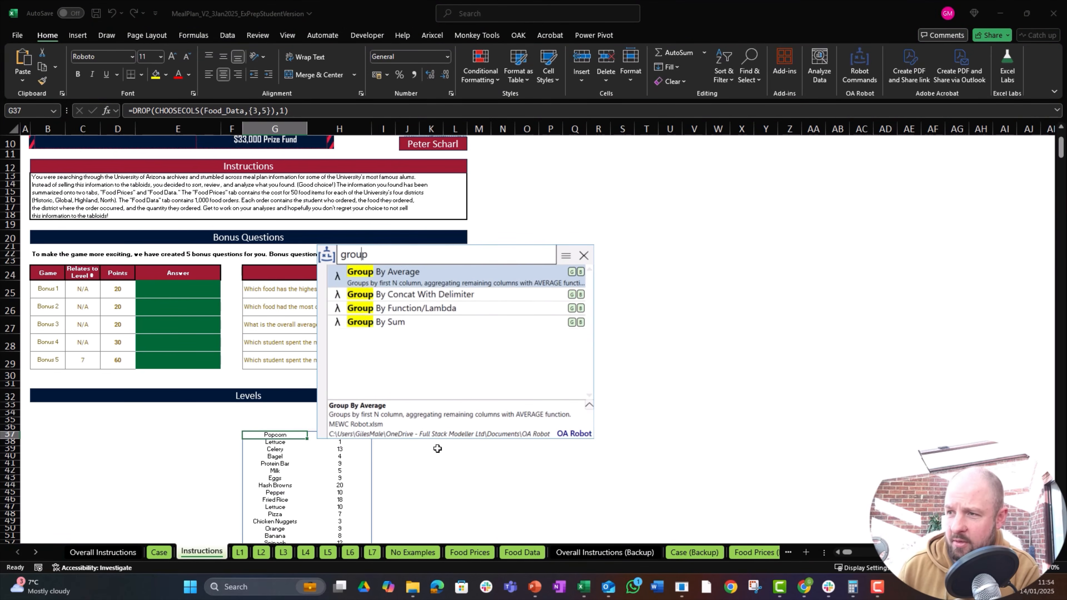
{"action": "key", "text": "Down"}
{"action": "key", "text": "Down"}
{"action": "key", "text": "Down"}
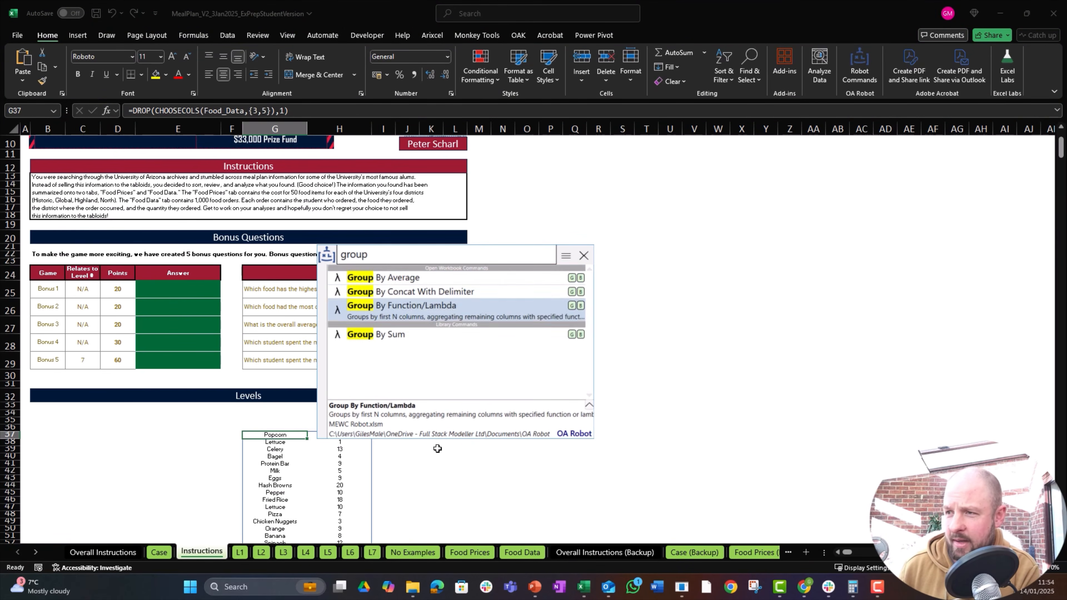
{"action": "key", "text": "Down"}
{"action": "key", "text": "Down"}
{"action": "key", "text": "Down"}
{"action": "key", "text": "Down"}
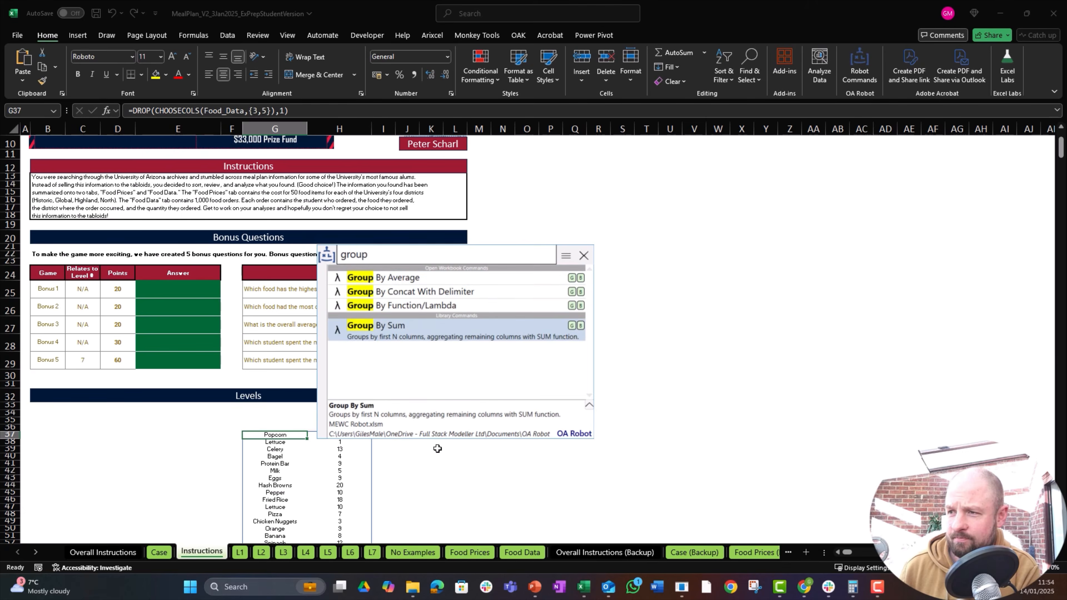
{"action": "key", "text": "Return"}
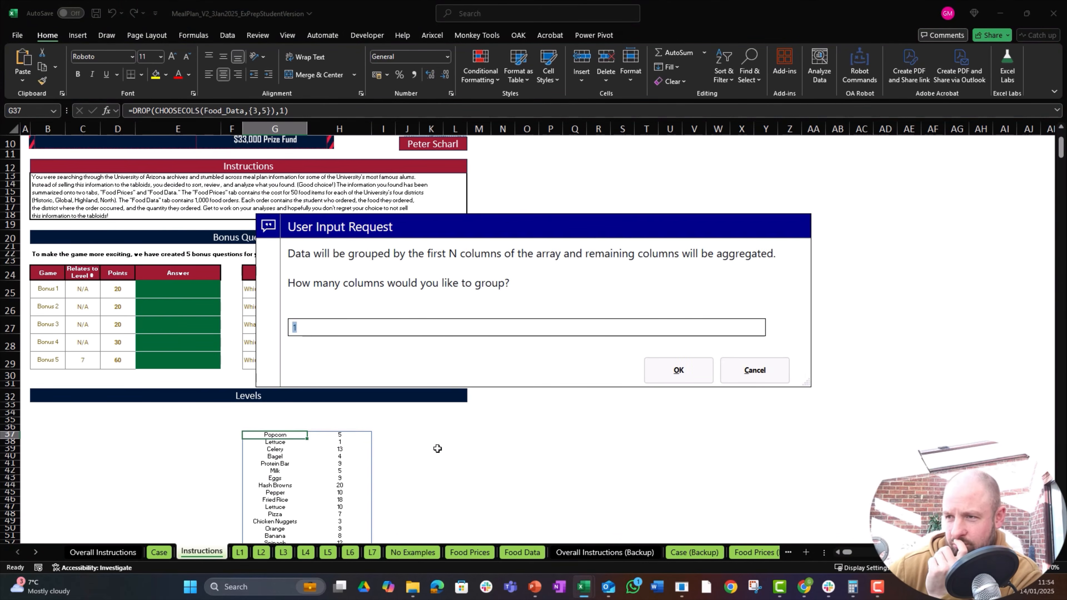
{"action": "key", "text": "Return"}
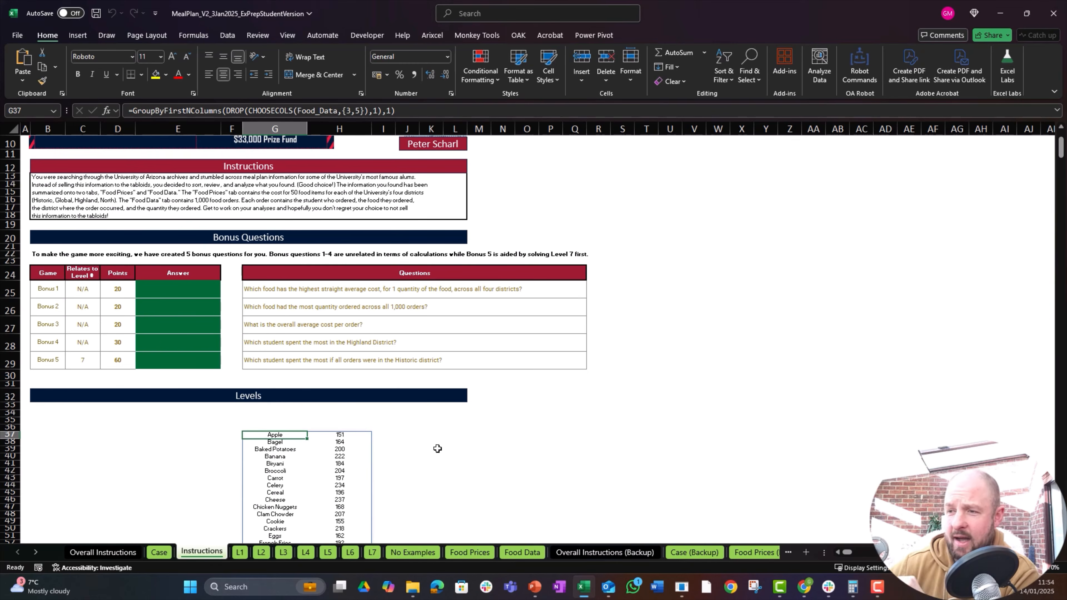
Step: Sort the G37 array by its quantity column in descending order with the OA Robot command Sort Array Desc
{"action": "key", "text": "Right"}
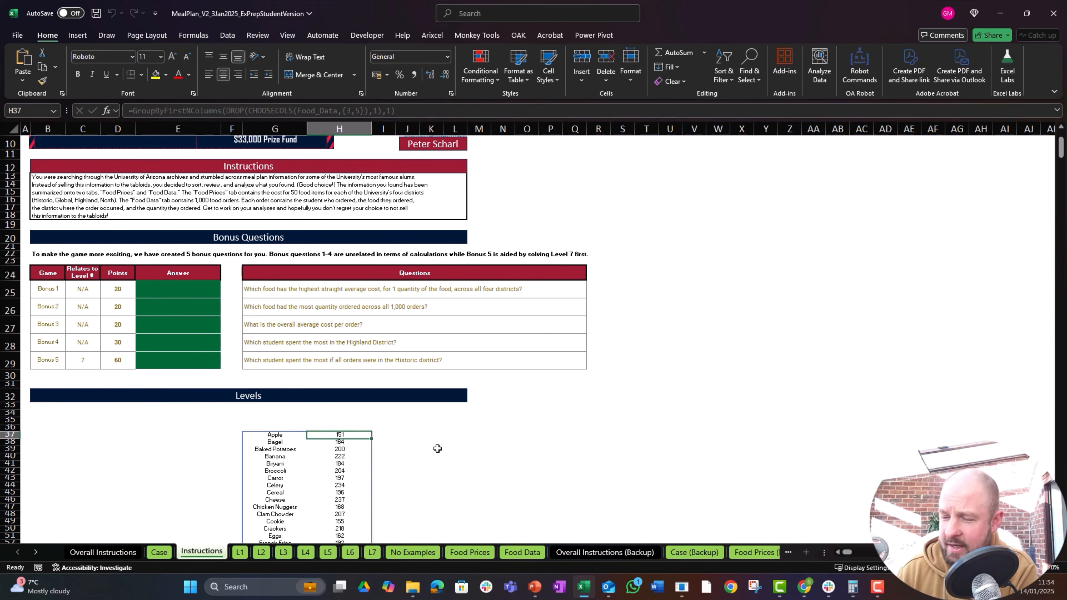
{"action": "key", "text": "ctrl+alt+r"}
{"action": "type", "text": "sort"}
{"action": "key", "text": "Up"}
{"action": "key", "text": "Return"}
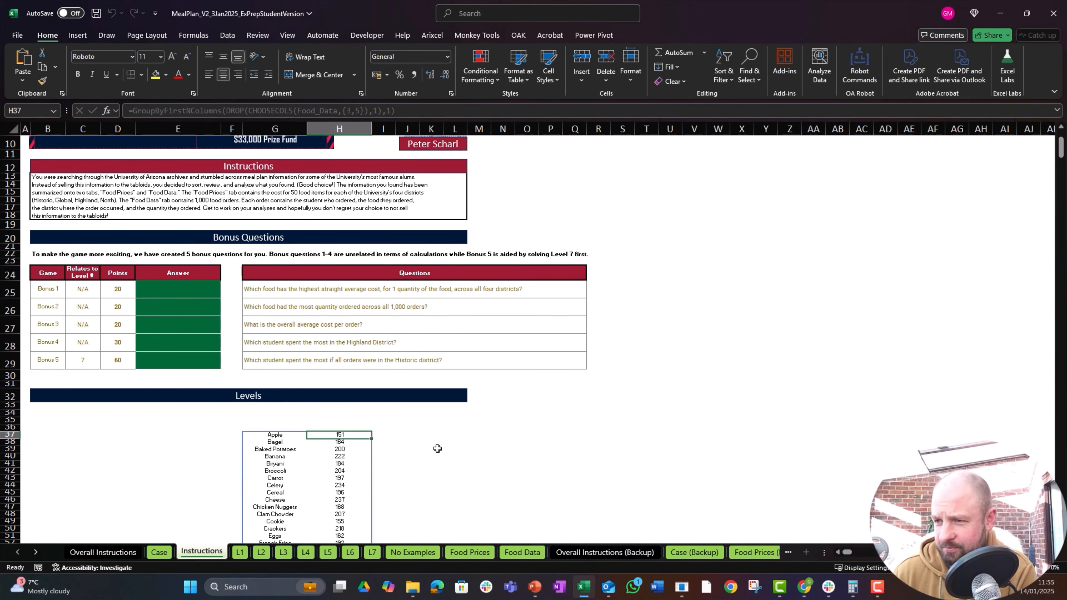
{"action": "key", "text": "ctrl+shift+d"}
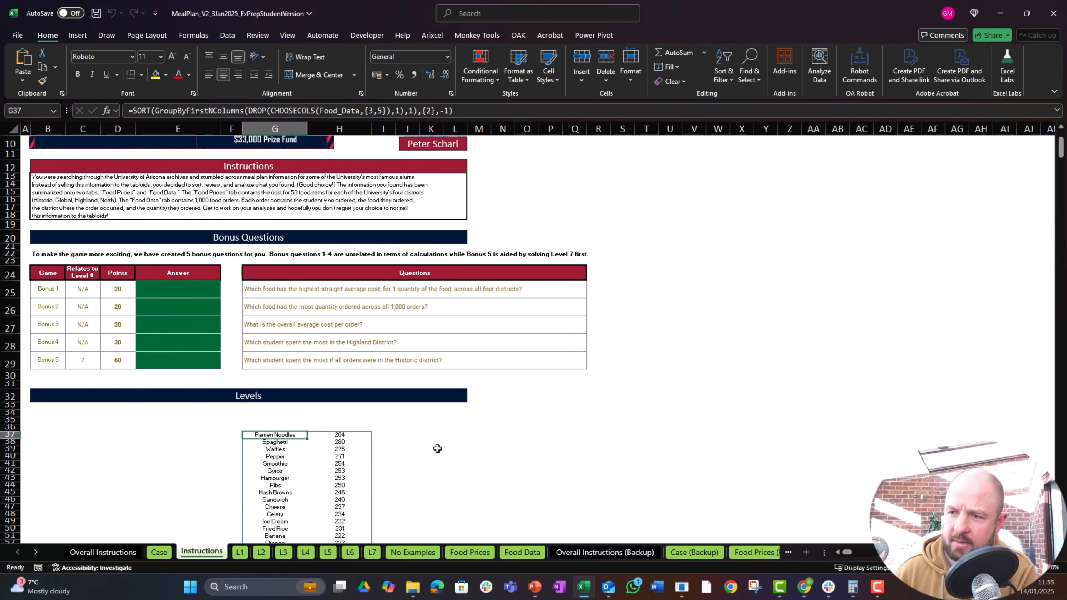
Step: Copy the top food, Ramen Noodles, from G37 and paste it as a value into the Bonus 2 answer cell E26
{"action": "key", "text": "ctrl+c"}
{"action": "key", "text": "Left"}
{"action": "key", "text": "Left"}
{"action": "key", "text": "Up"}
{"action": "key", "text": "Up"}
{"action": "key", "text": "Up"}
{"action": "key", "text": "Up"}
{"action": "key", "text": "Up"}
{"action": "key", "text": "Up"}
{"action": "key", "text": "Up"}
{"action": "key", "text": "Up"}
{"action": "key", "text": "Up"}
{"action": "key", "text": "Up"}
{"action": "key", "text": "Up"}
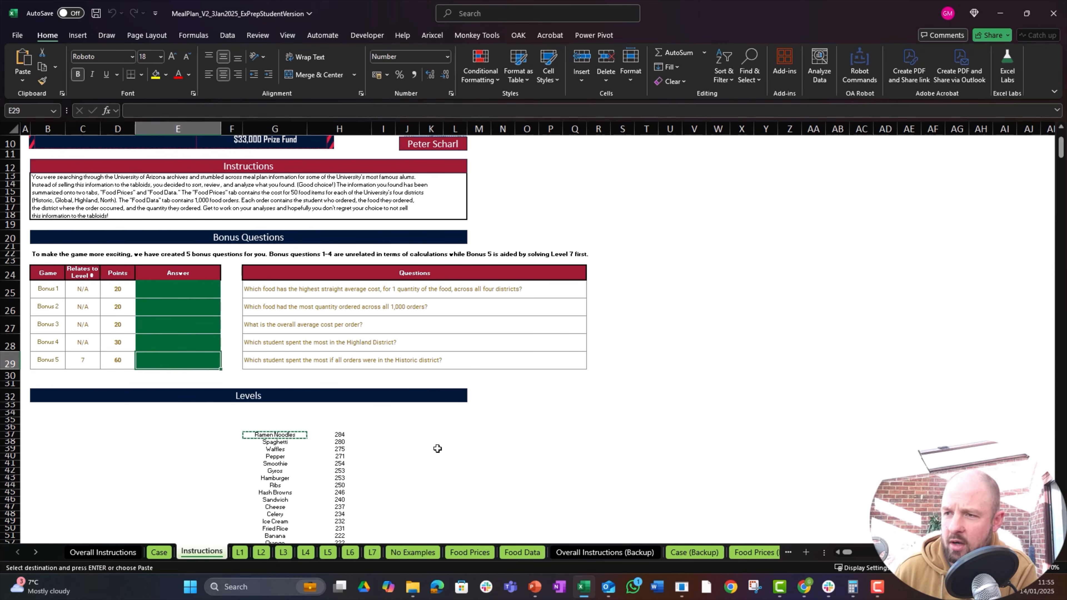
{"action": "key", "text": "ctrl+alt+v"}
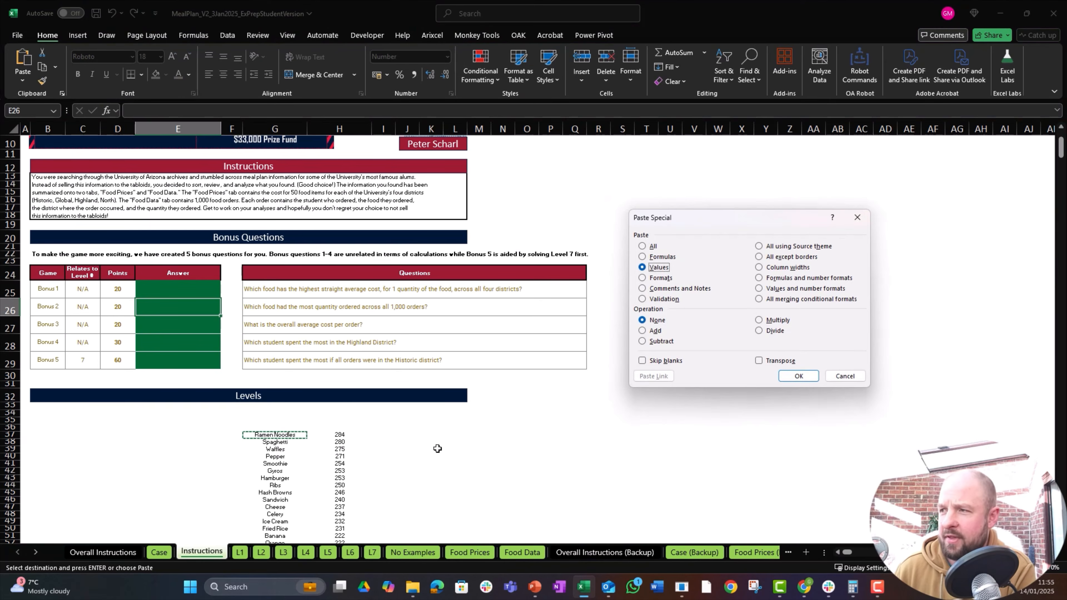
{"action": "key", "text": "v"}
{"action": "key", "text": "Return"}
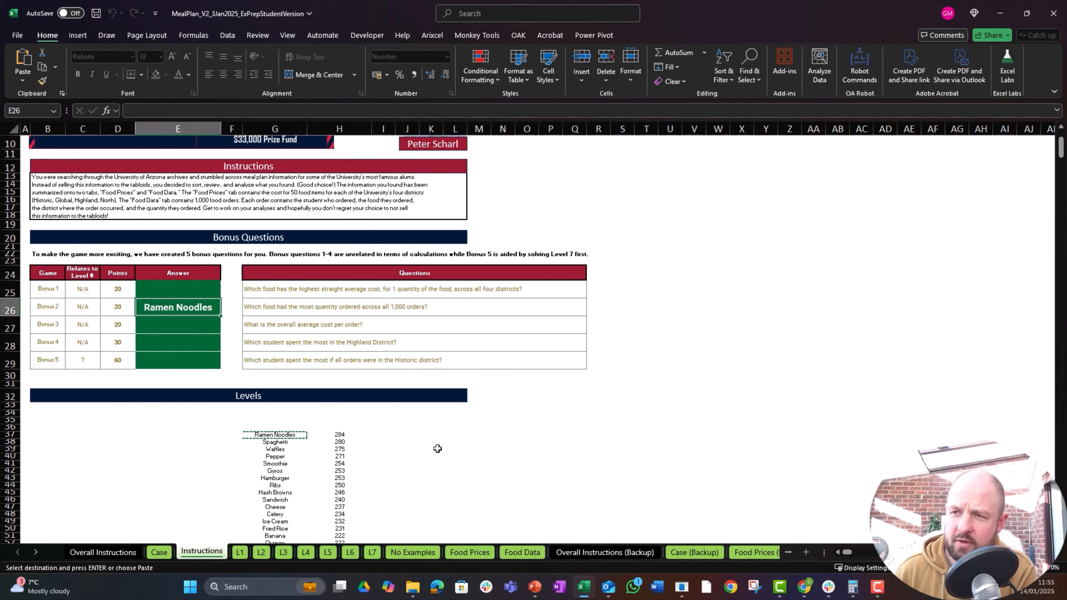
{"action": "key", "text": "Escape"}
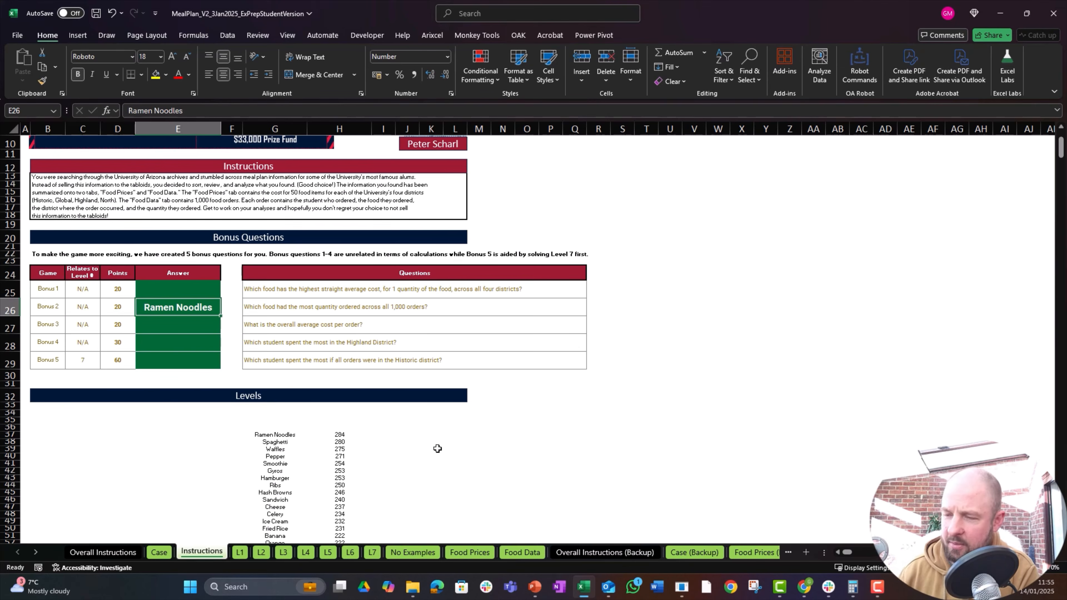
Step: Go from the Instructions sheet to sheet L3 and read the Level 3 question about quantities ordered per food
{"action": "key", "text": "Down"}
{"action": "key", "text": "Down"}
{"action": "key", "text": "Down"}
{"action": "key", "text": "Down"}
{"action": "key", "text": "Down"}
{"action": "key", "text": "Down"}
{"action": "key", "text": "Down"}
{"action": "key", "text": "Down"}
{"action": "key", "text": "Down"}
{"action": "key", "text": "Down"}
{"action": "key", "text": "Down"}
{"action": "key", "text": "Right"}
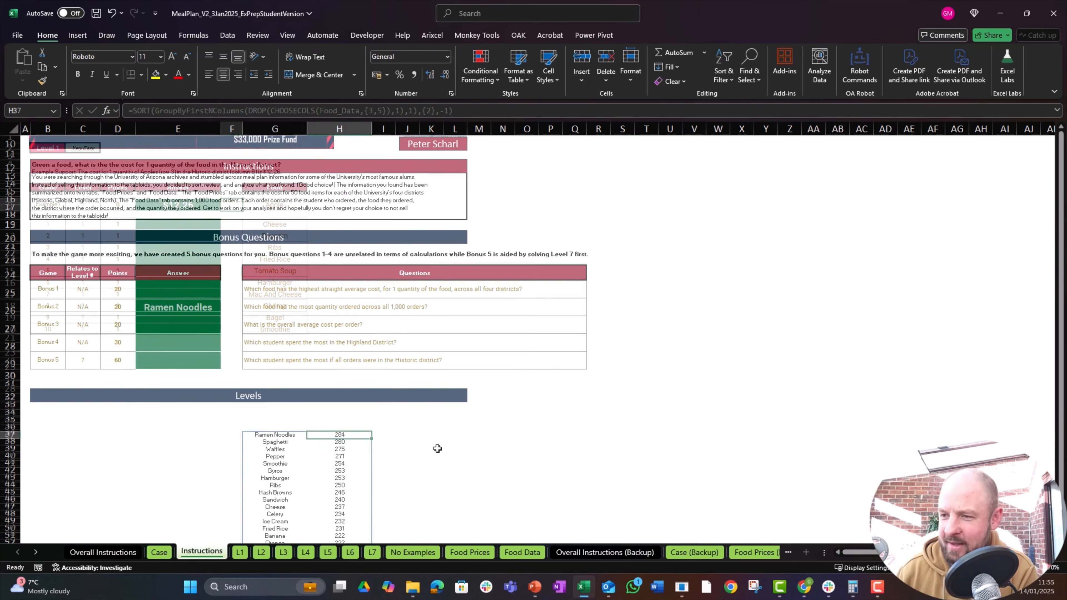
{"action": "key", "text": "ctrl+Page_Down"}
{"action": "key", "text": "ctrl+Page_Down"}
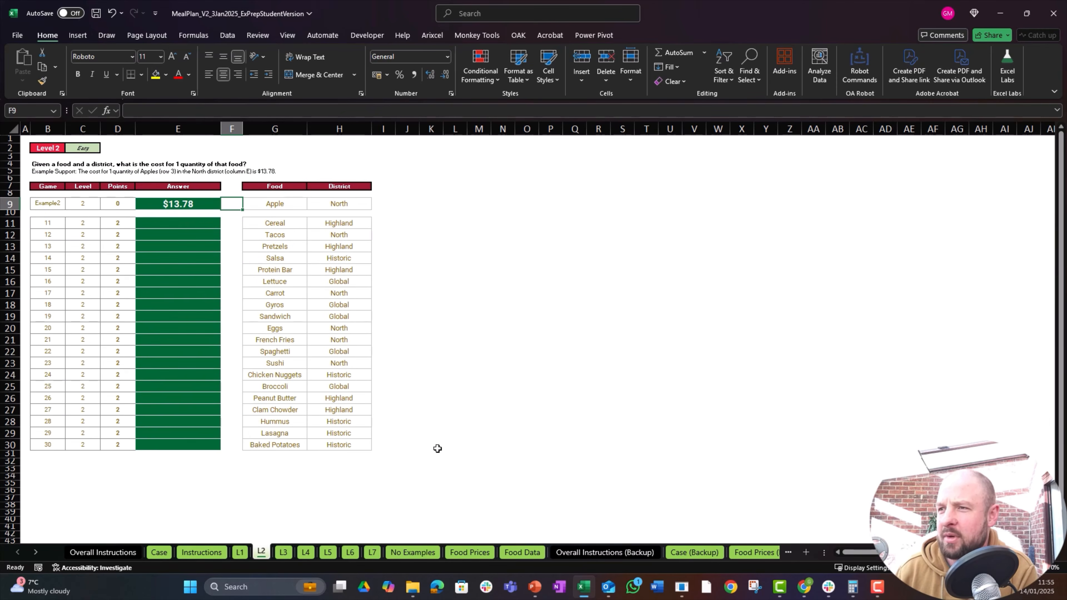
{"action": "key", "text": "ctrl+Page_Down"}
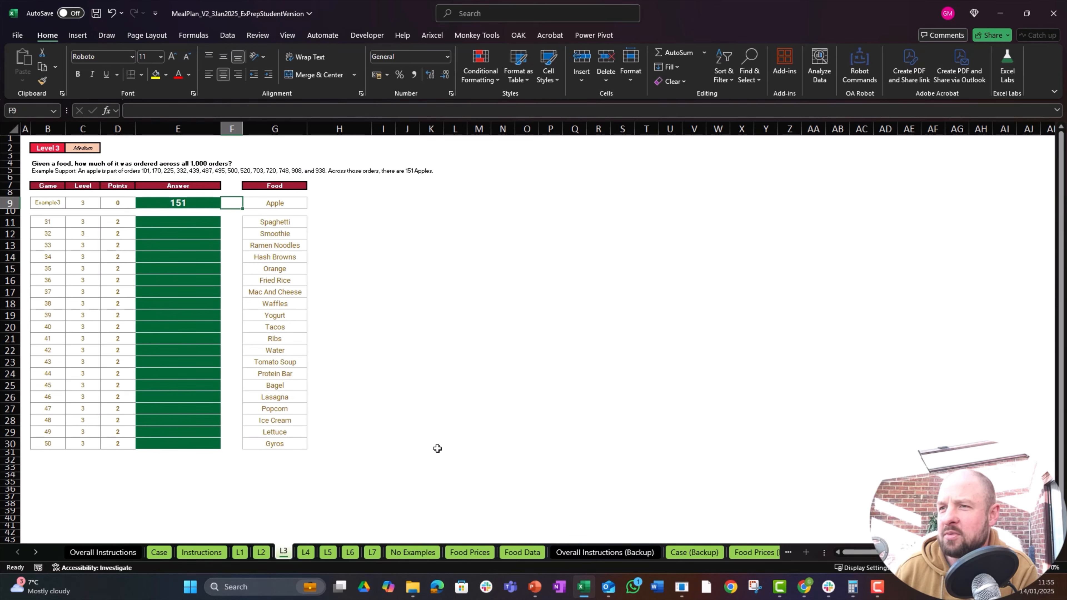
{"action": "key", "text": "Left"}
{"action": "key", "text": "Up"}
{"action": "key", "text": "Up"}
{"action": "key", "text": "Up"}
{"action": "key", "text": "Up"}
{"action": "key", "text": "Up"}
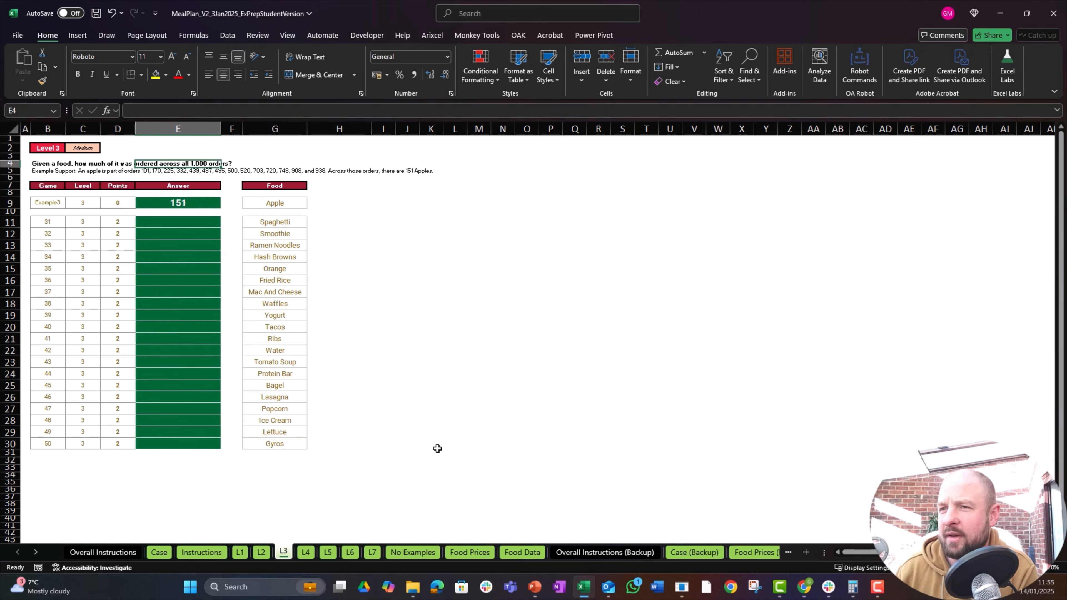
Step: Widen columns I through L on sheet L3 to make room for an array
{"action": "key", "text": "Down"}
{"action": "key", "text": "Right"}
{"action": "key", "text": "Right"}
{"action": "key", "text": "Right"}
{"action": "key", "text": "Down"}
{"action": "key", "text": "Down"}
{"action": "key", "text": "Down"}
{"action": "key", "text": "Down"}
{"action": "key", "text": "Right"}
{"action": "key", "text": "Right"}
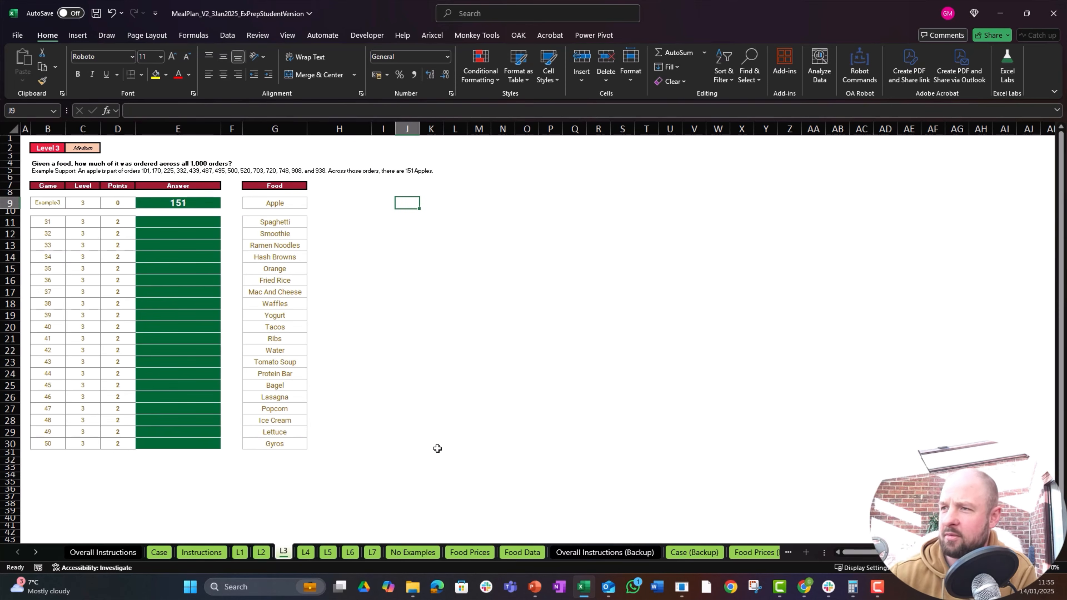
{"action": "left_click_drag", "start_coordinate": [383, 128], "coordinate": [450, 134]}
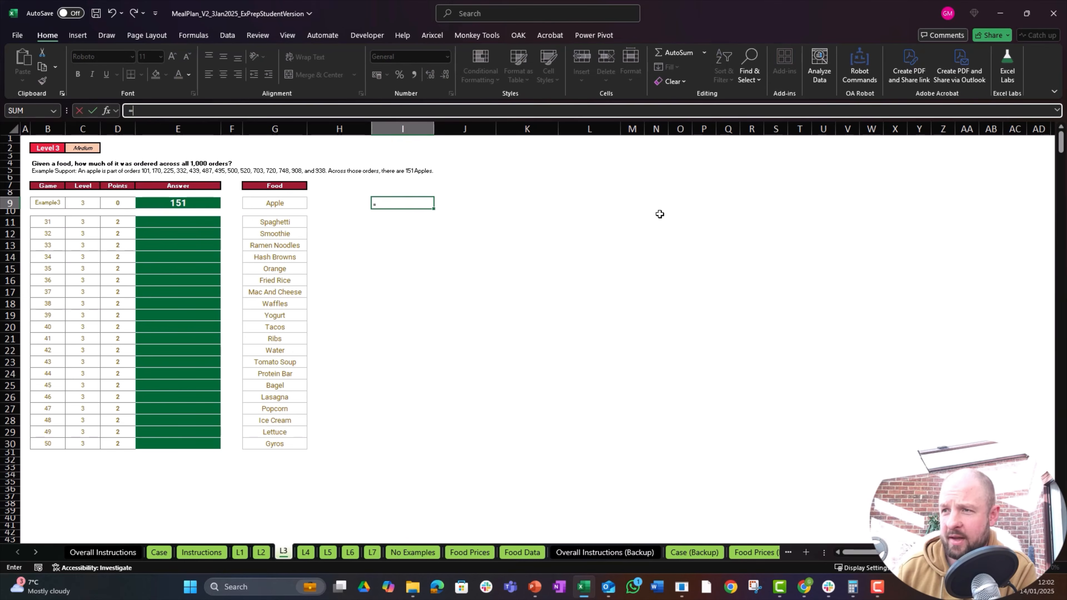
Step: Enter =Food_Data in I11 of sheet L3 to spill the order data beside the Level 3 questions
{"action": "key", "text": "Escape"}
{"action": "key", "text": "Left"}
{"action": "key", "text": "Left"}
{"action": "key", "text": "Down"}
{"action": "key", "text": "Down"}
{"action": "key", "text": "Down"}
{"action": "key", "text": "Right"}
{"action": "key", "text": "Right"}
{"action": "key", "text": "Up"}
{"action": "key", "text": "Up"}
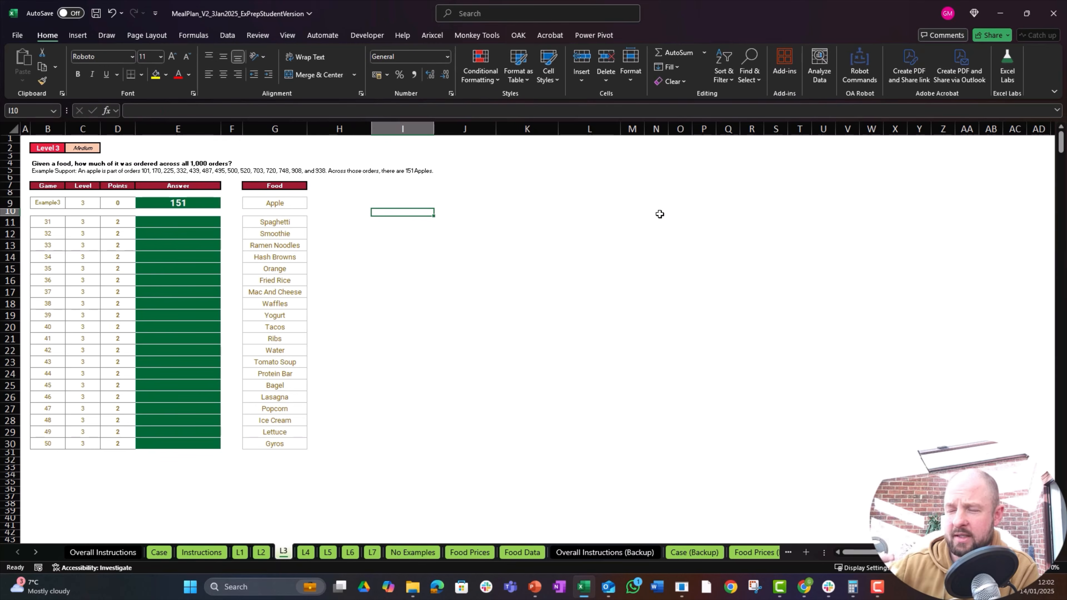
{"action": "key", "text": "Left"}
{"action": "key", "text": "Left"}
{"action": "key", "text": "Down"}
{"action": "key", "text": "Right"}
{"action": "key", "text": "Right"}
{"action": "type", "text": "=food"}
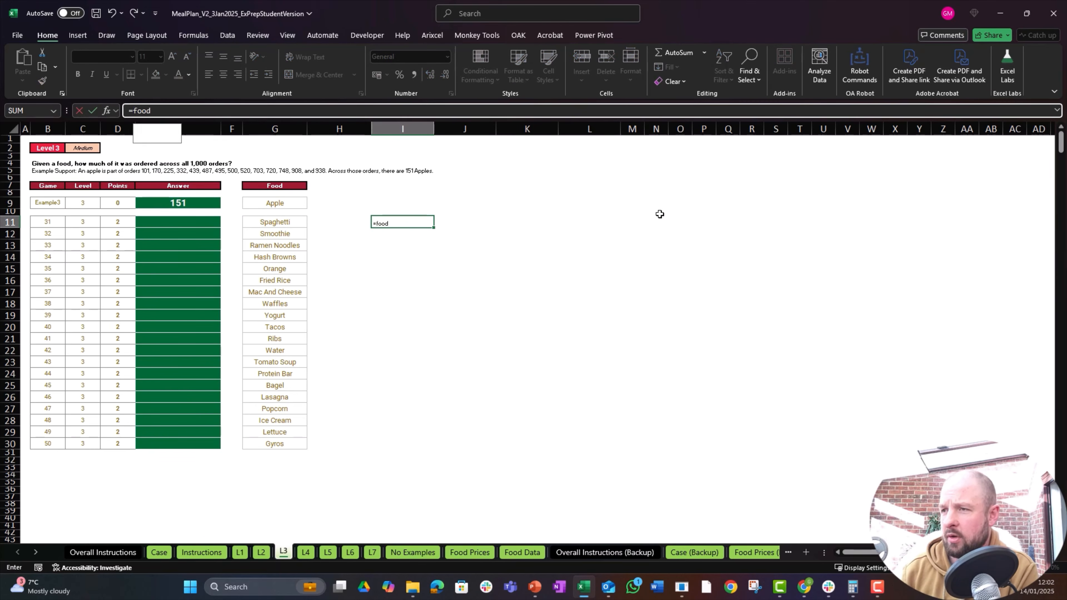
{"action": "key", "text": "Tab"}
{"action": "key", "text": "ctrl+Return"}
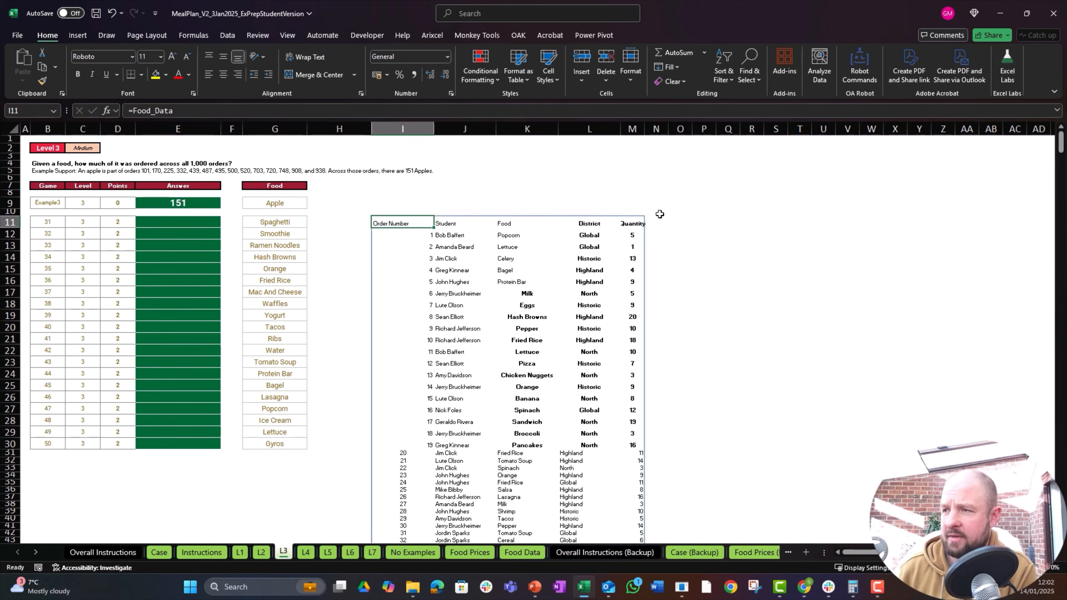
Step: Reduce the I11 array to its Food and Quantity columns with the OA Robot command Keep Columns Of Array
{"action": "key", "text": "Right"}
{"action": "key", "text": "Right"}
{"action": "key", "text": "Down"}
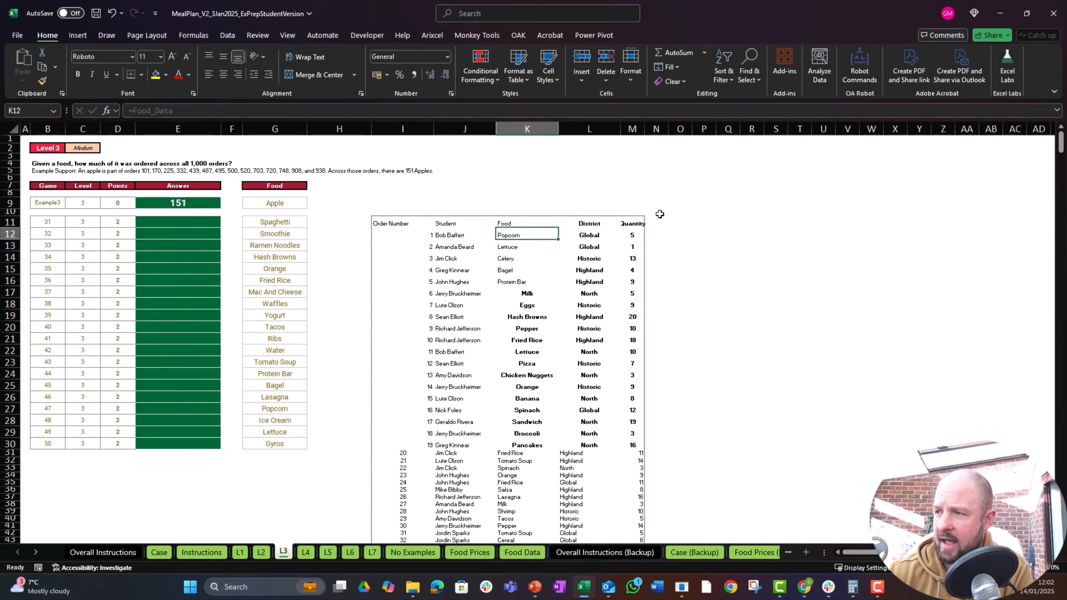
{"action": "left_click", "coordinate": [631, 235], "text": "ctrl"}
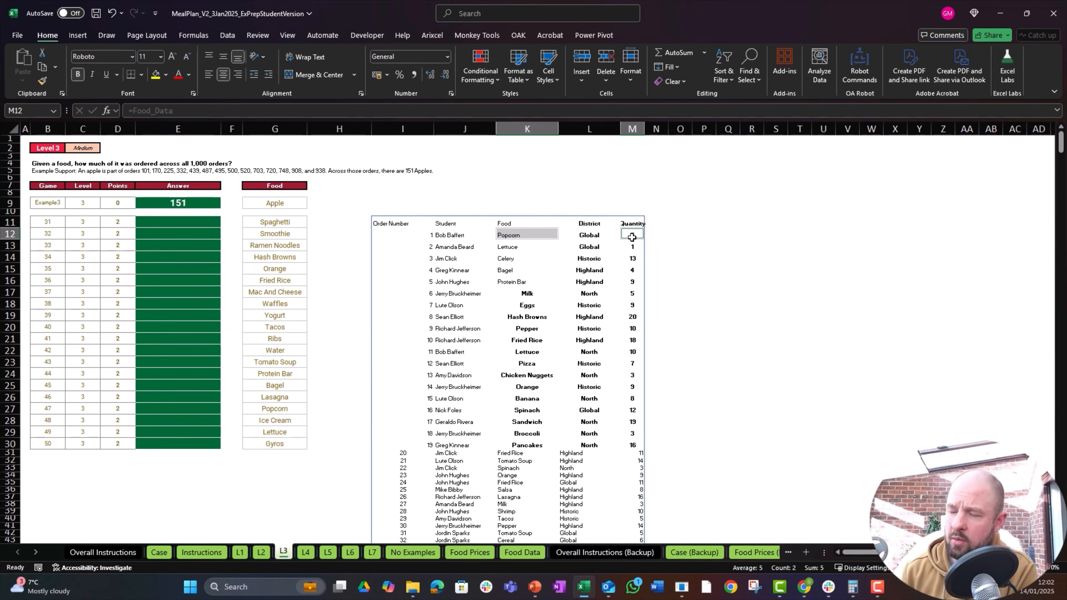
{"action": "key", "text": "ctrl+shift+r"}
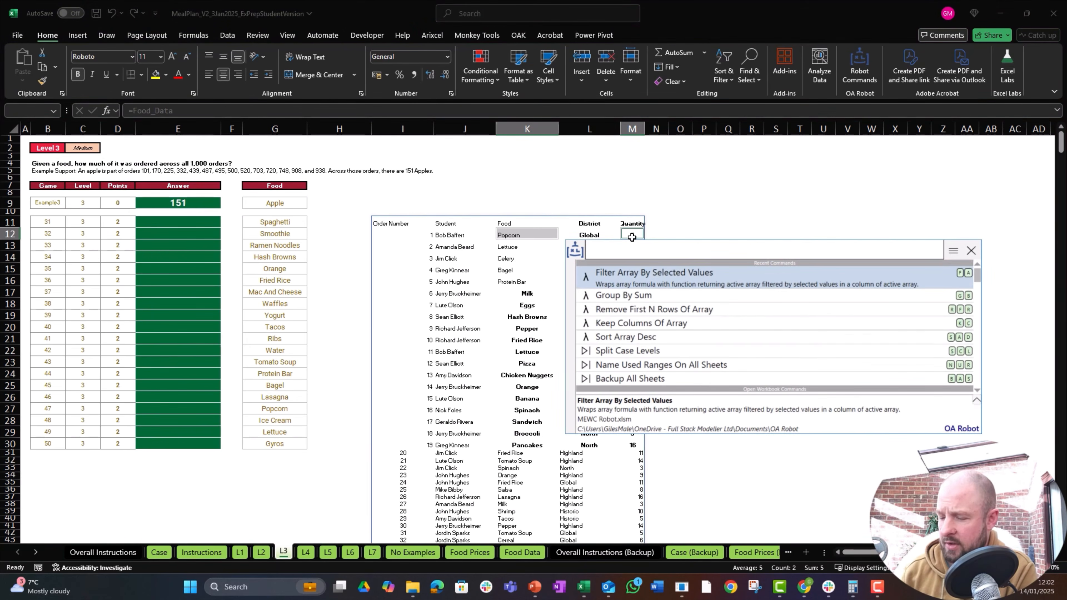
{"action": "type", "text": "keep"}
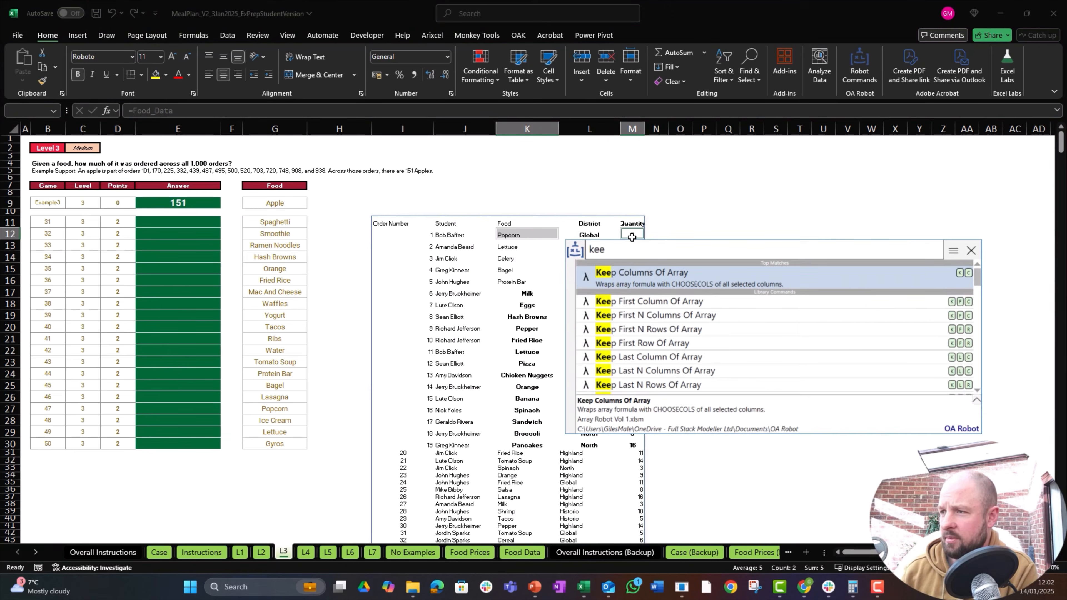
{"action": "key", "text": "Return"}
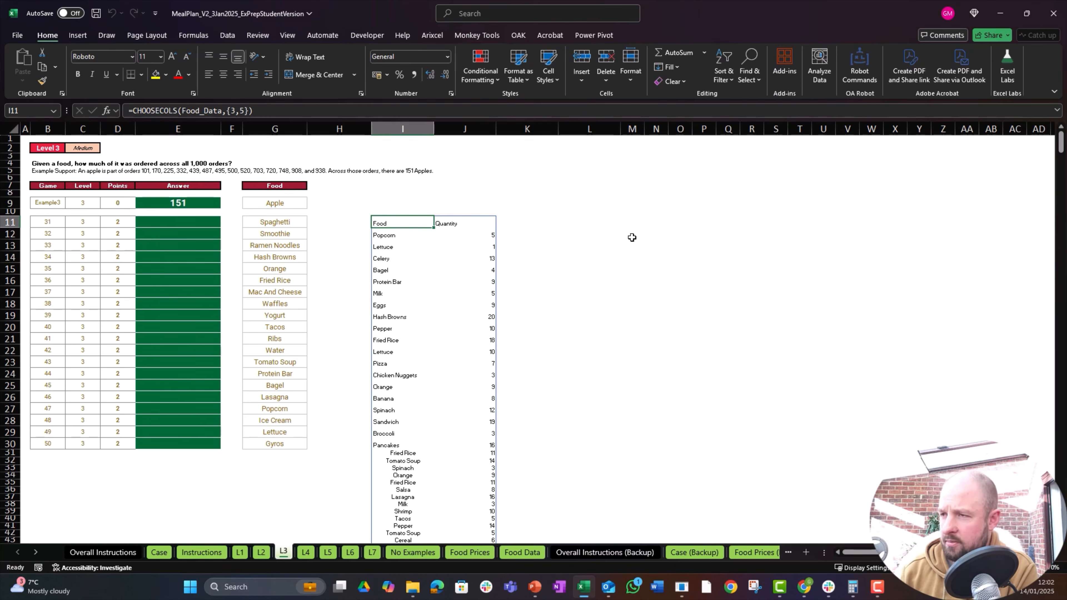
Step: Drop the header row from the I11 array with the OA Robot command Remove First N Rows Of Array, using 1 row
{"action": "key", "text": "ctrl+shift+r"}
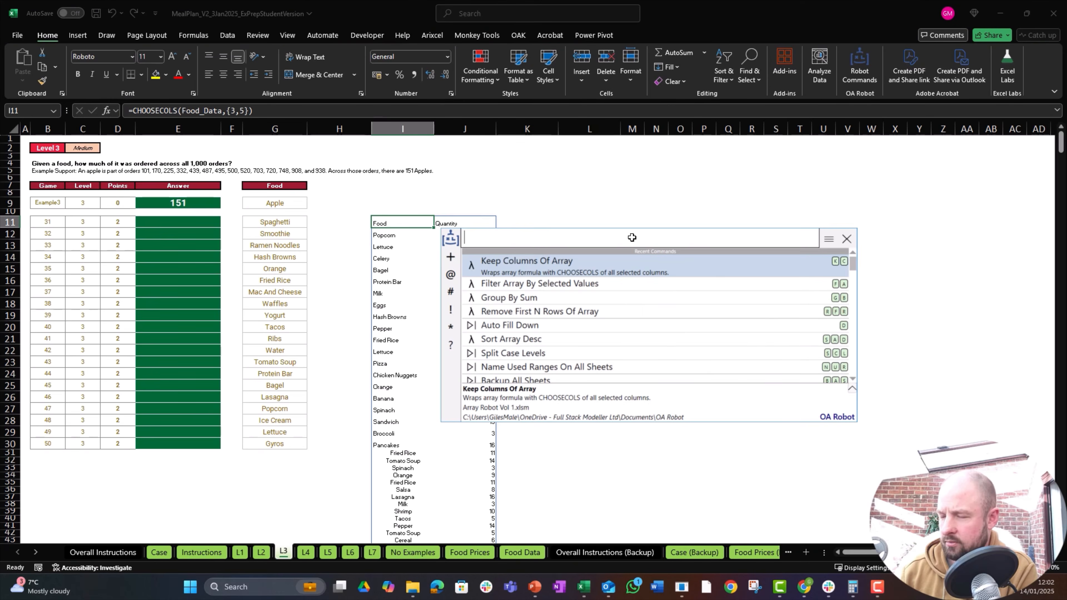
{"action": "type", "text": "remo"}
{"action": "key", "text": "Escape"}
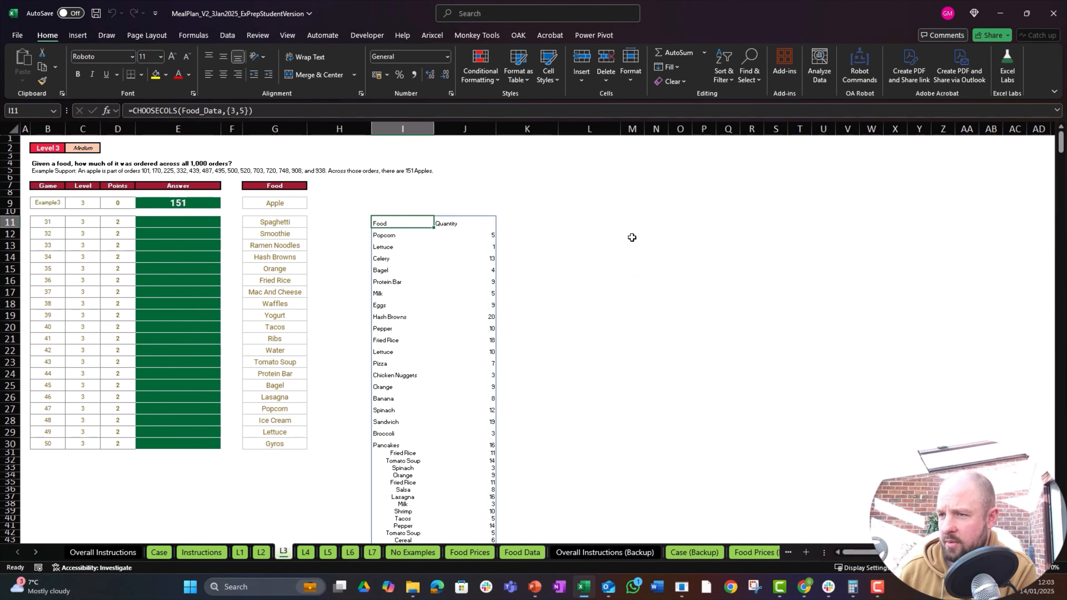
{"action": "type", "text": "1"}
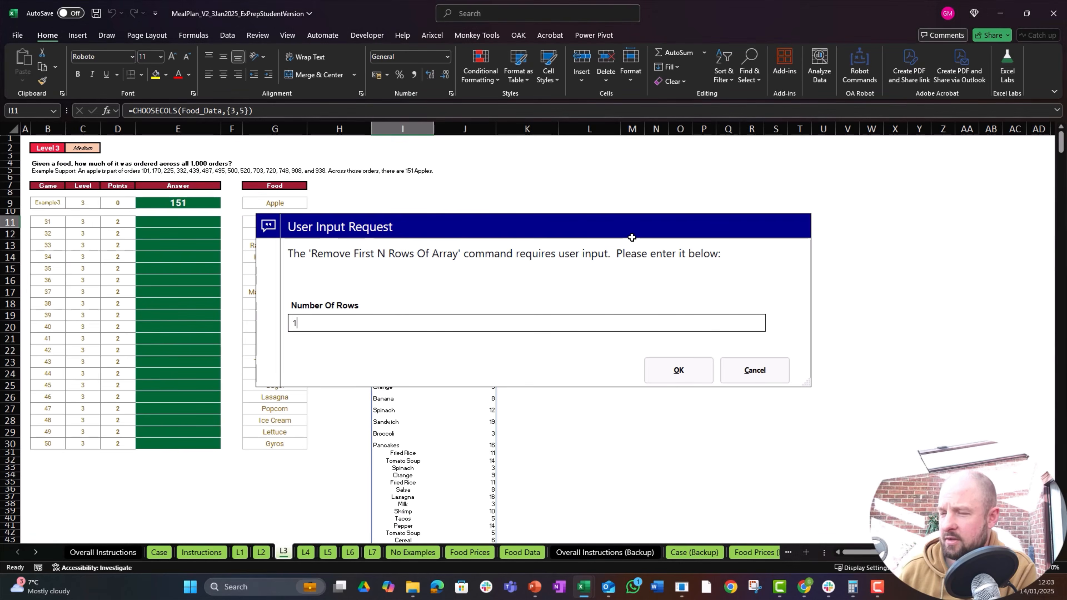
{"action": "key", "text": "Return"}
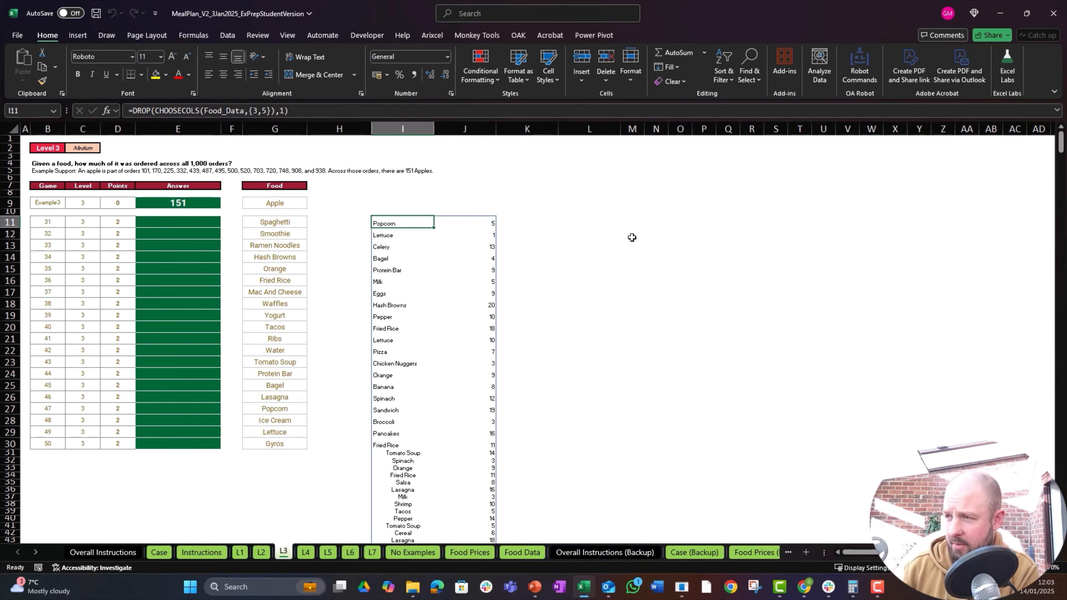
Step: Total the quantities per food in the I11 array with the OA Robot command Group By Sum, grouping by 1 column
{"action": "key", "text": "ctrl+shift+r"}
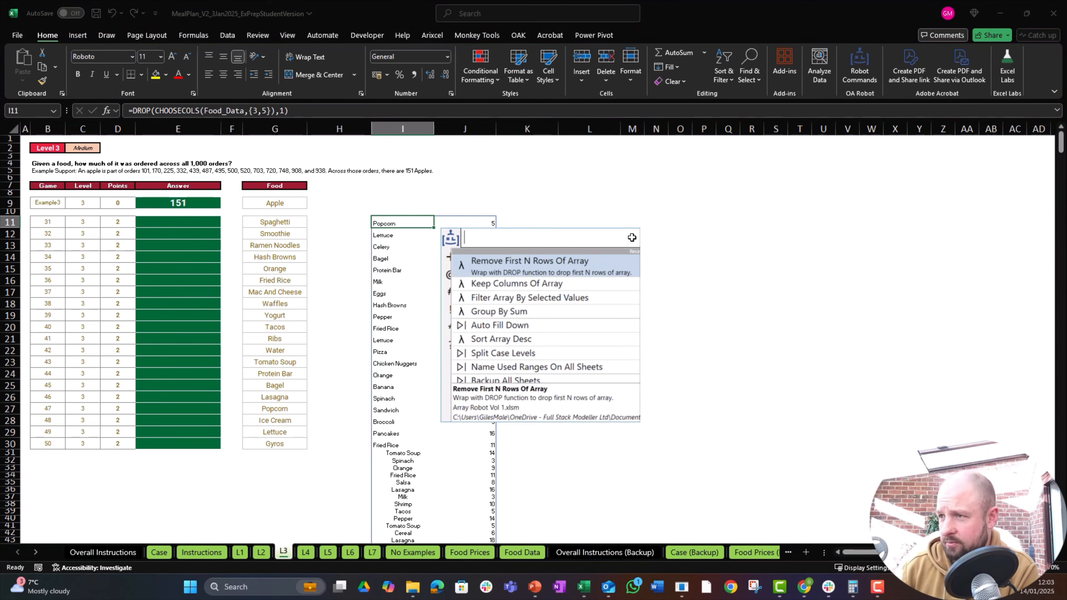
{"action": "type", "text": "grou"}
{"action": "key", "text": "Escape"}
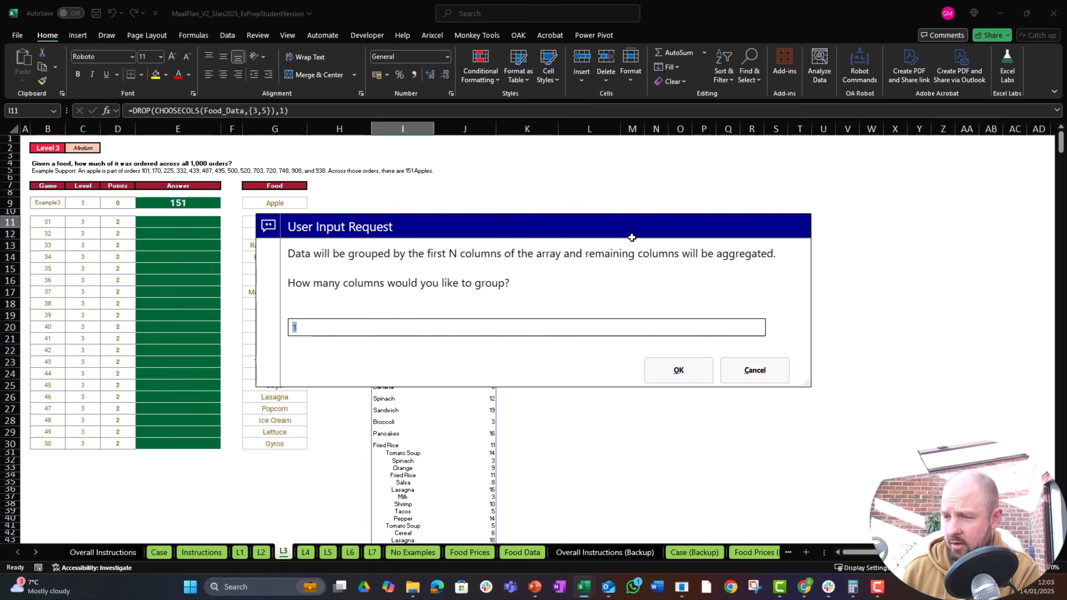
{"action": "key", "text": "Return"}
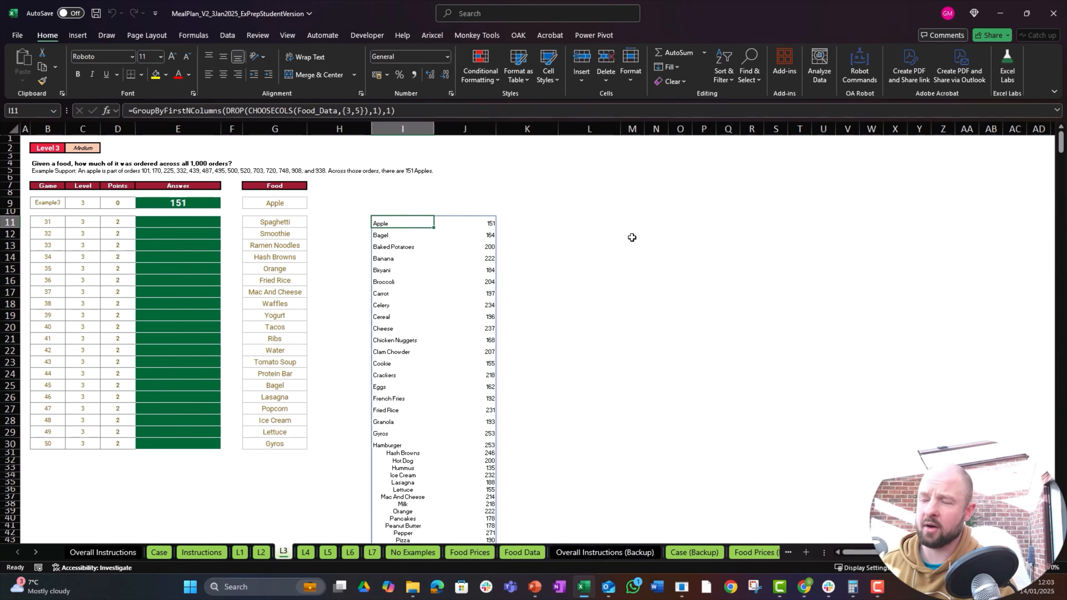
Step: Look through the grouped food totals and compare them with the Level 3 food list in column G
{"action": "key", "text": "Down"}
{"action": "key", "text": "Down"}
{"action": "key", "text": "Down"}
{"action": "key", "text": "Down"}
{"action": "key", "text": "Down"}
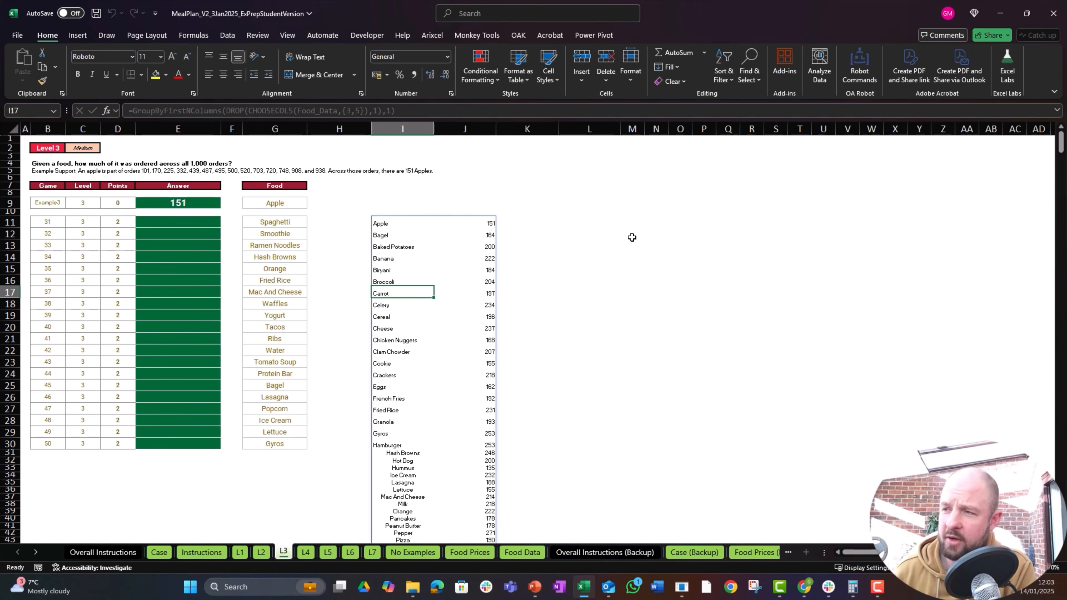
{"action": "key", "text": "Right"}
{"action": "key", "text": "Up"}
{"action": "key", "text": "Up"}
{"action": "key", "text": "Up"}
{"action": "key", "text": "Up"}
{"action": "key", "text": "Down"}
{"action": "key", "text": "Down"}
{"action": "key", "text": "Down"}
{"action": "key", "text": "Down"}
{"action": "key", "text": "Down"}
{"action": "key", "text": "Left"}
{"action": "key", "text": "Left"}
{"action": "key", "text": "Up"}
{"action": "key", "text": "Up"}
{"action": "key", "text": "Left"}
{"action": "key", "text": "Up"}
{"action": "key", "text": "Up"}
{"action": "key", "text": "Up"}
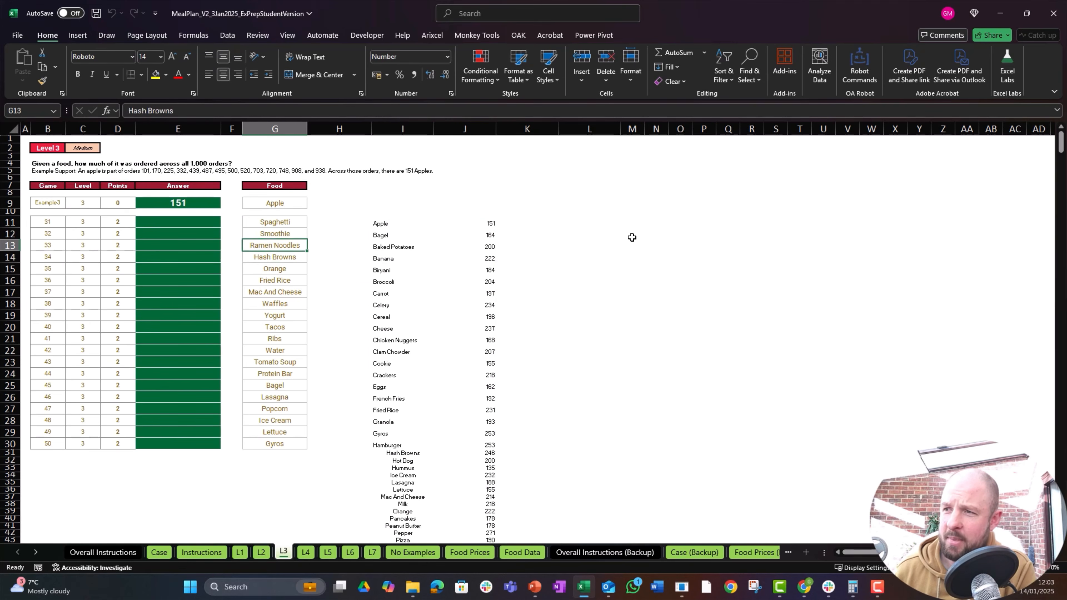
Step: Filter the grouped totals in I11 by the copied food cell G11 with the OA Robot command Paste Filter Array By Copied Cell, matching column 1
{"action": "key", "text": "Up"}
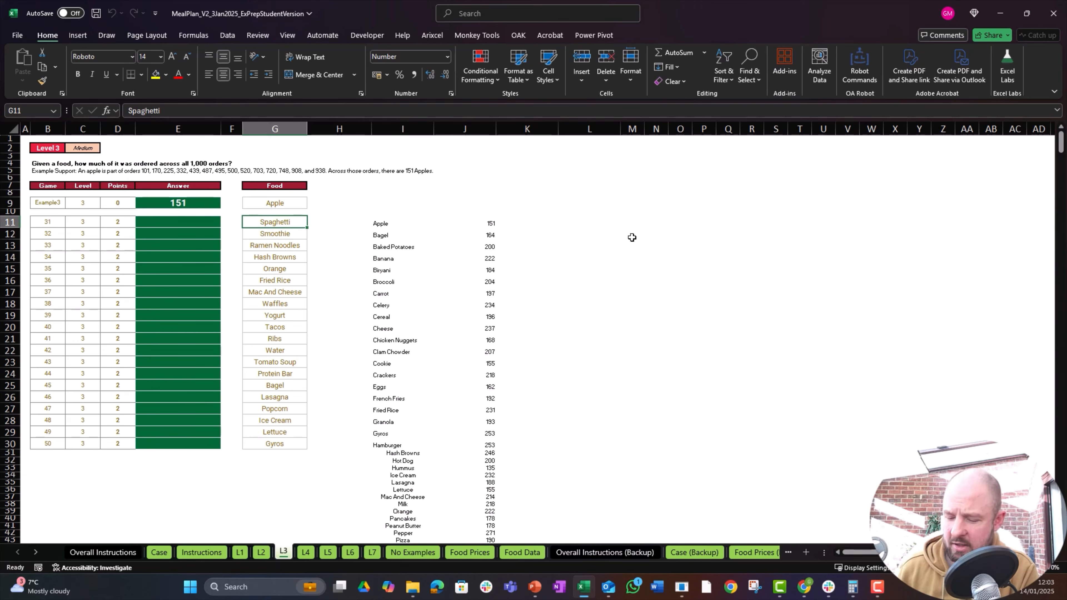
{"action": "key", "text": "ctrl+c"}
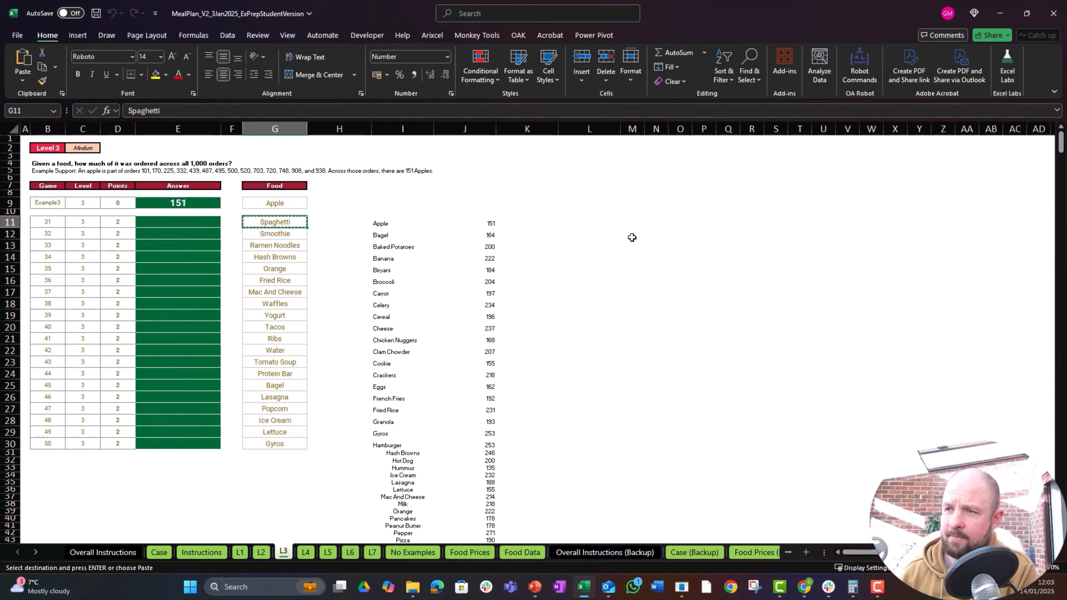
{"action": "key", "text": "Right"}
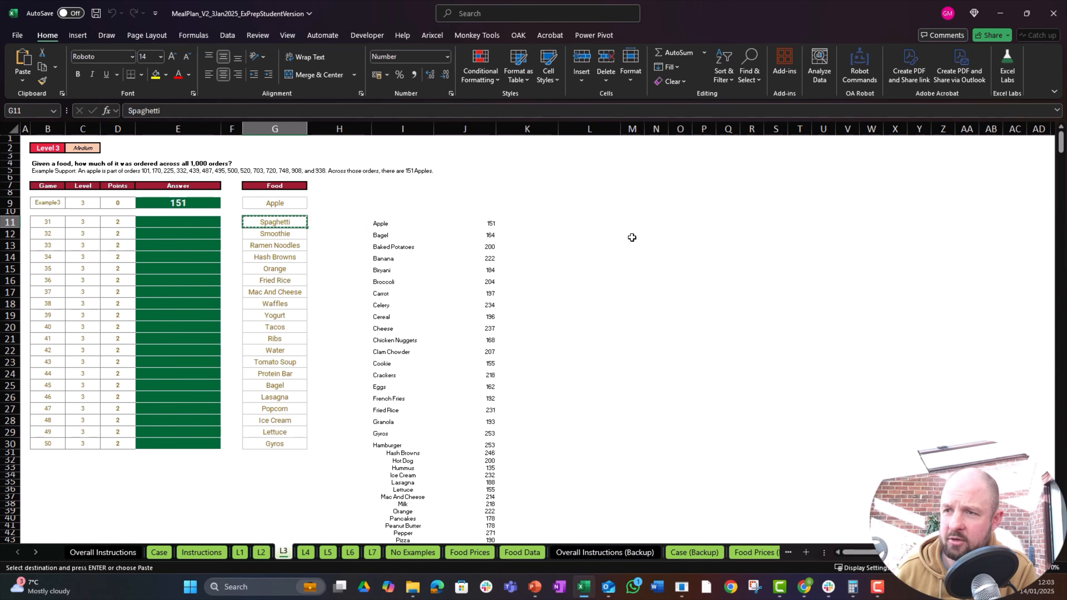
{"action": "key", "text": "Right"}
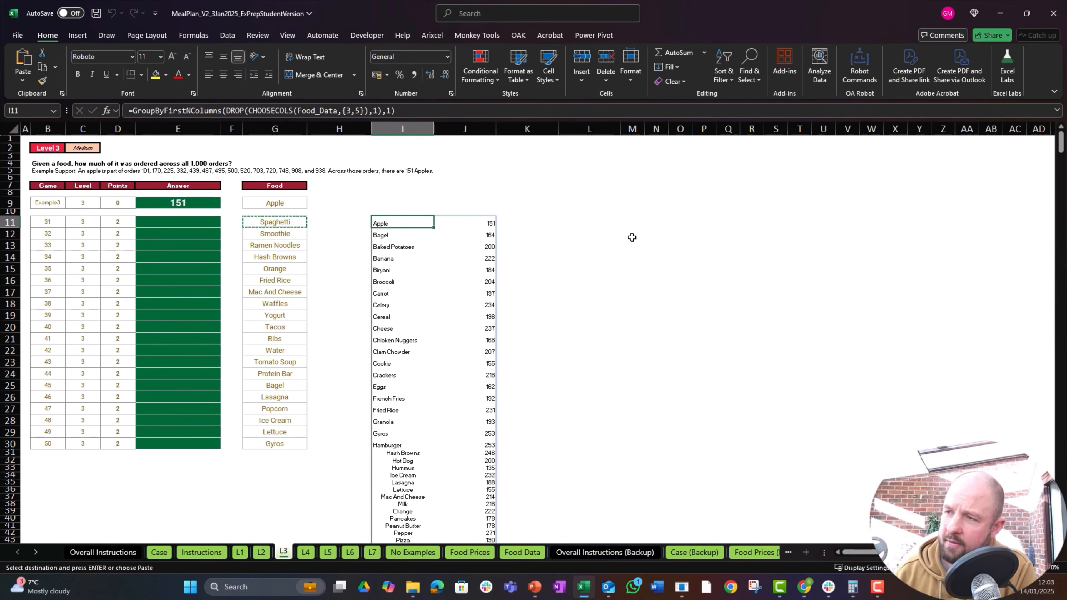
{"action": "key", "text": "ctrl+shift+r"}
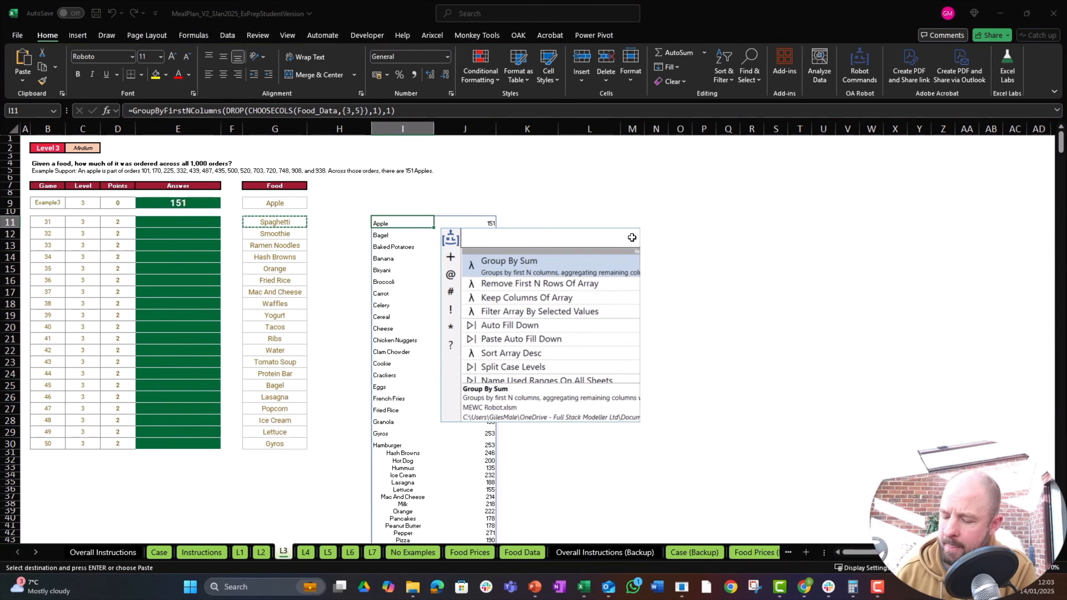
{"action": "type", "text": "filter"}
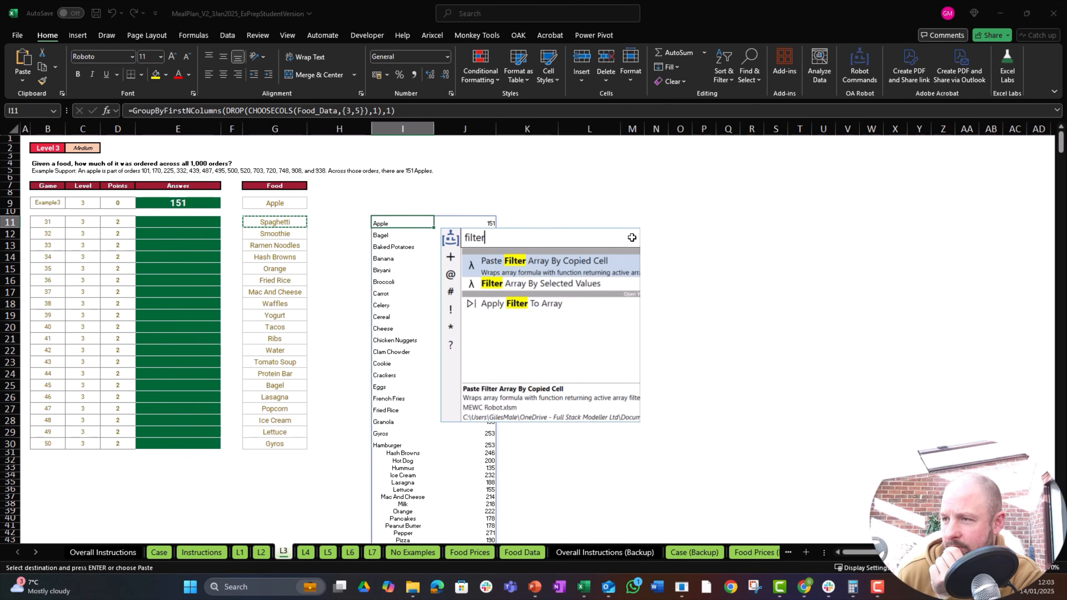
{"action": "key", "text": "Escape"}
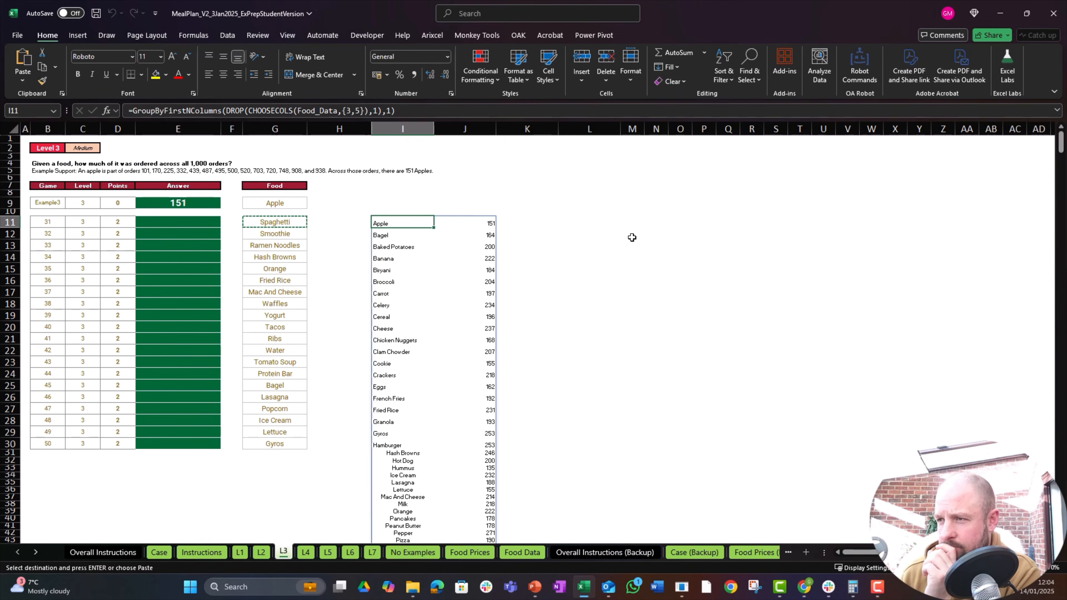
{"action": "key", "text": "ctrl+n"}
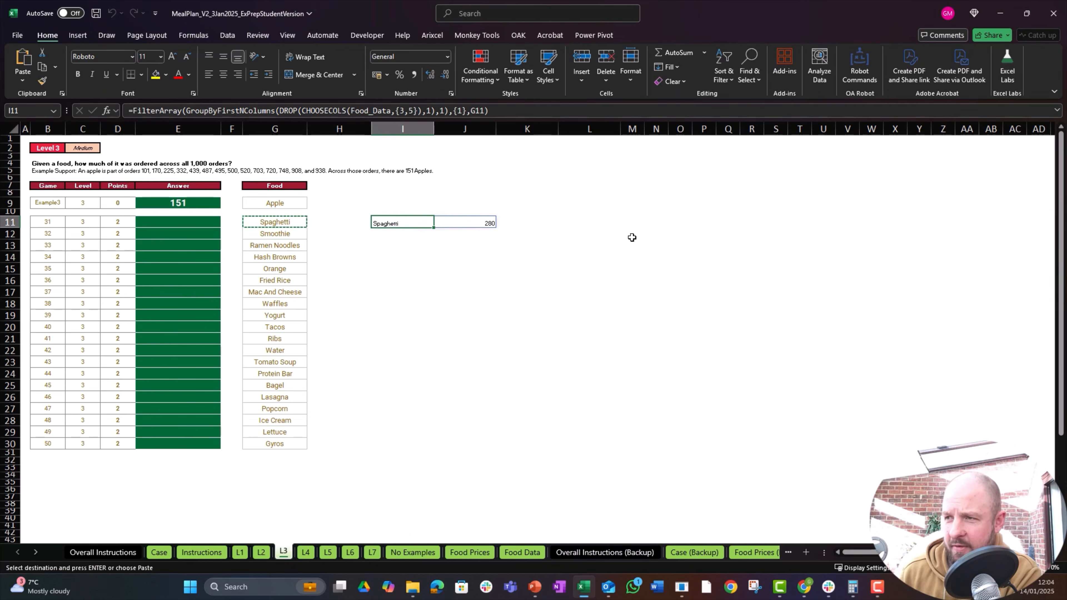
Step: Reduce the filtered I11 array to its quantity column with the OA Robot command Keep Columns Of Array
{"action": "key", "text": "Right"}
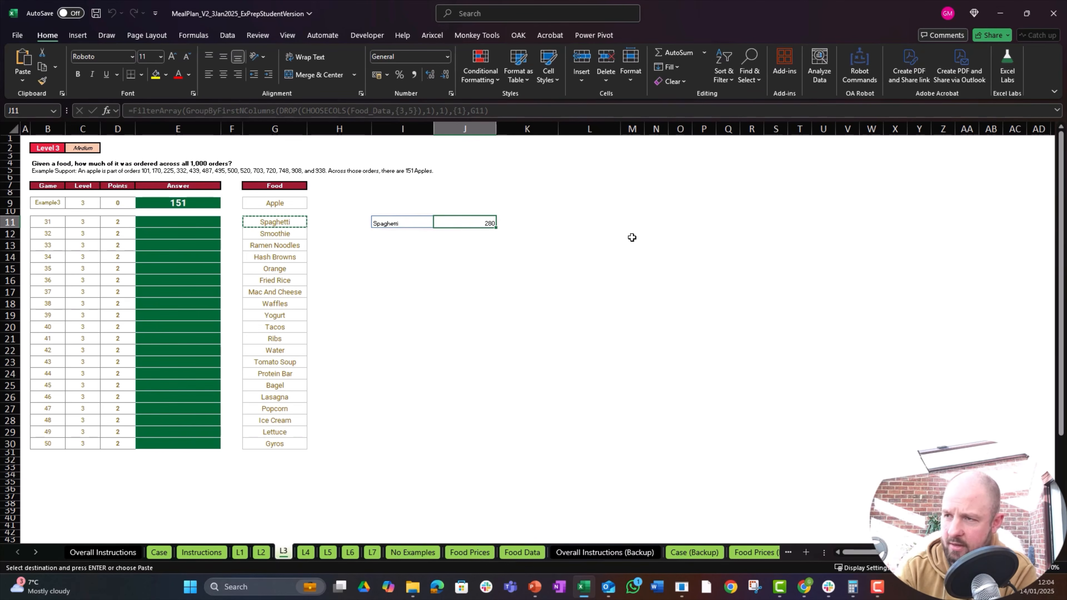
{"action": "key", "text": "ctrl+shift+r"}
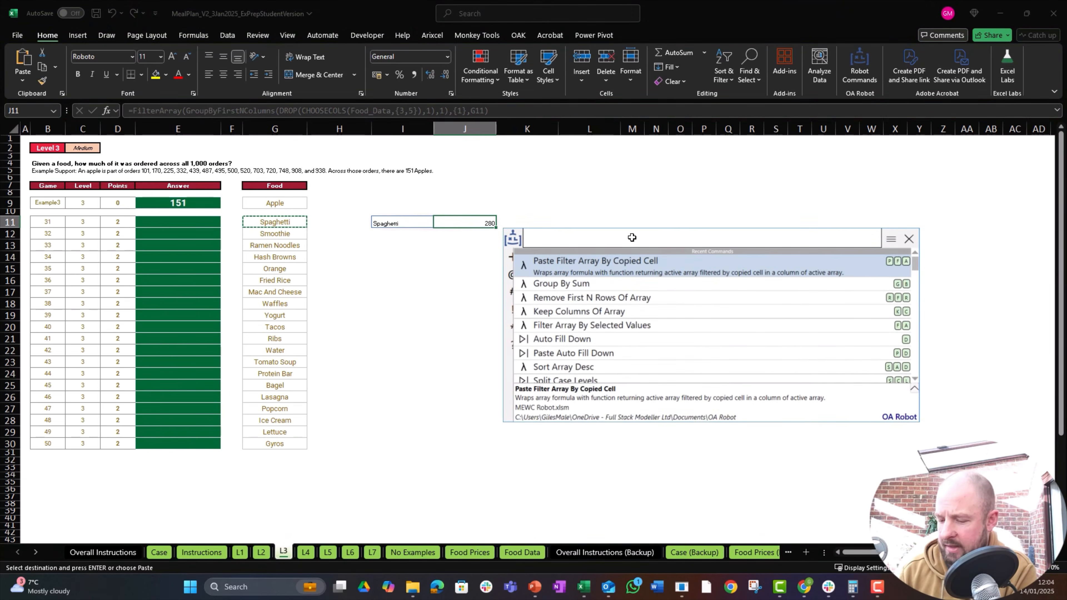
{"action": "type", "text": "kee"}
{"action": "key", "text": "Return"}
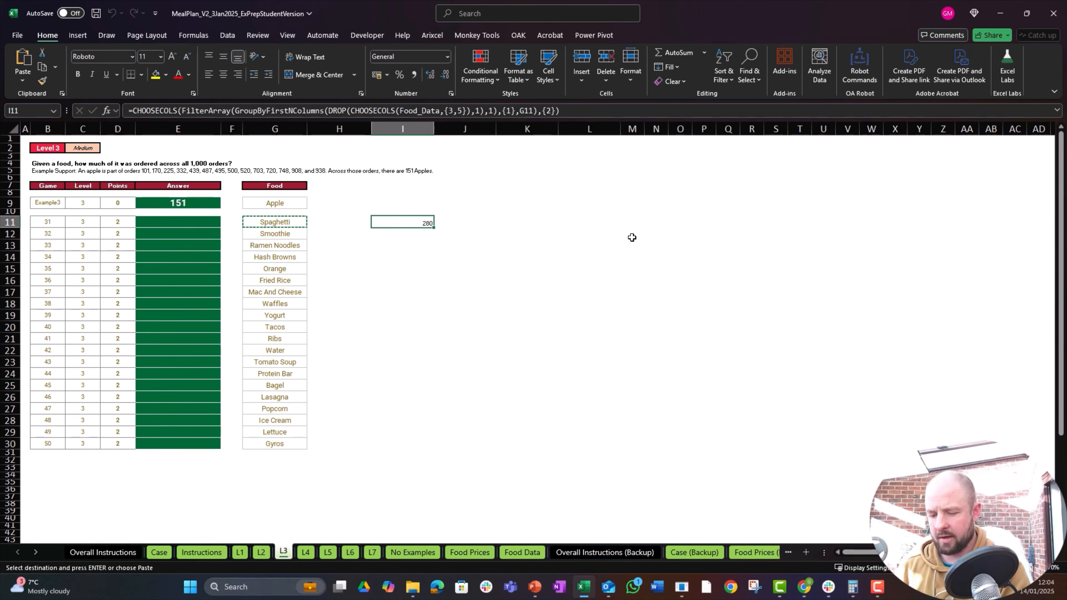
Step: Copy the I11 formula into I9 on the Apple example row
{"action": "key", "text": "ctrl+c"}
{"action": "key", "text": "Up"}
{"action": "key", "text": "Up"}
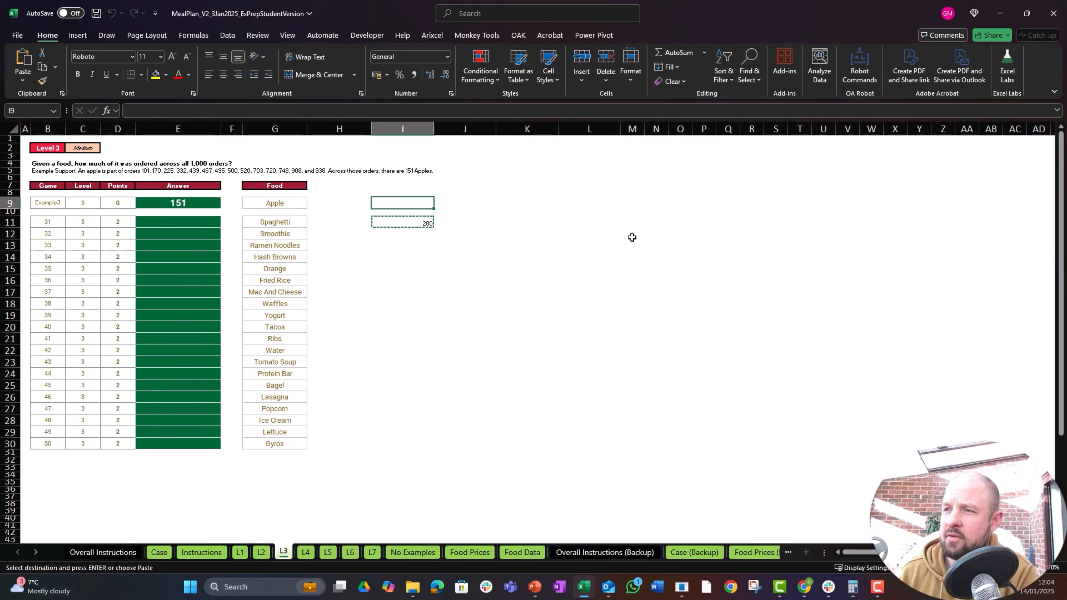
{"action": "key", "text": "ctrl+v"}
Step: Inspect the I9 formula and its food reference, comparing its result with the Apple example answer
{"action": "key", "text": "Left"}
{"action": "key", "text": "Left"}
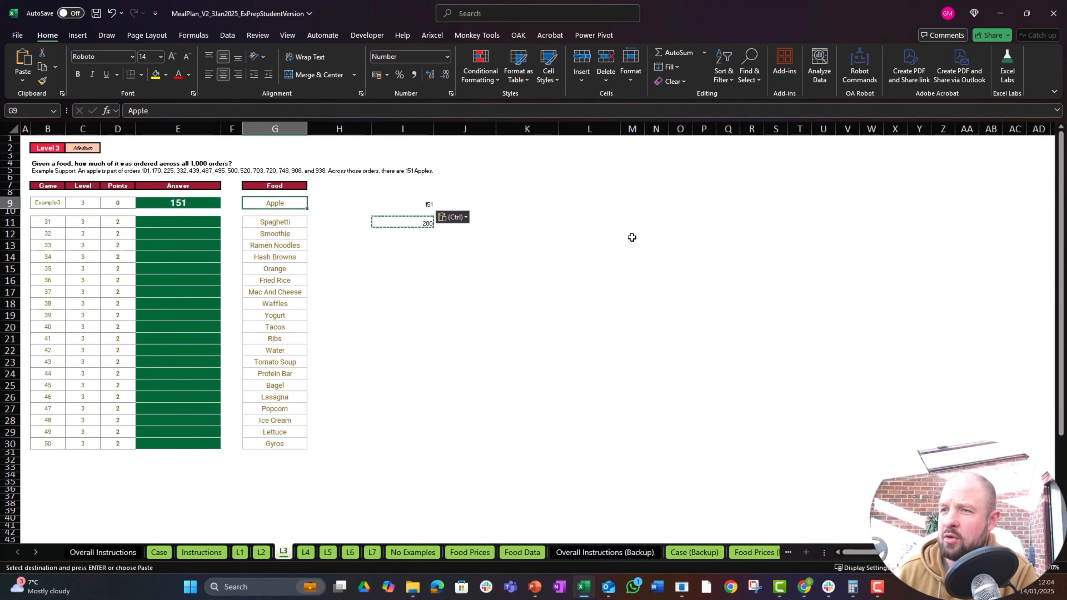
{"action": "key", "text": "Right"}
{"action": "key", "text": "Right"}
{"action": "key", "text": "F2"}
{"action": "key", "text": "Escape"}
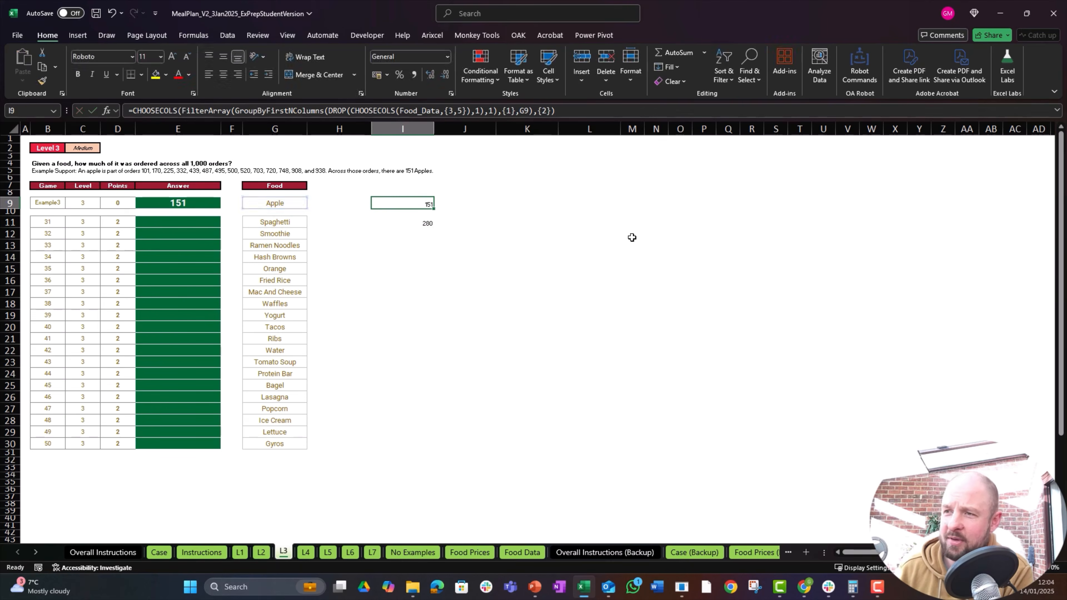
{"action": "key", "text": "Left"}
{"action": "key", "text": "Left"}
{"action": "key", "text": "Right"}
{"action": "key", "text": "Right"}
Step: Fill the I11 formula down to I30 with the OA Robot command Auto Fill Down
{"action": "key", "text": "Down"}
{"action": "key", "text": "Down"}
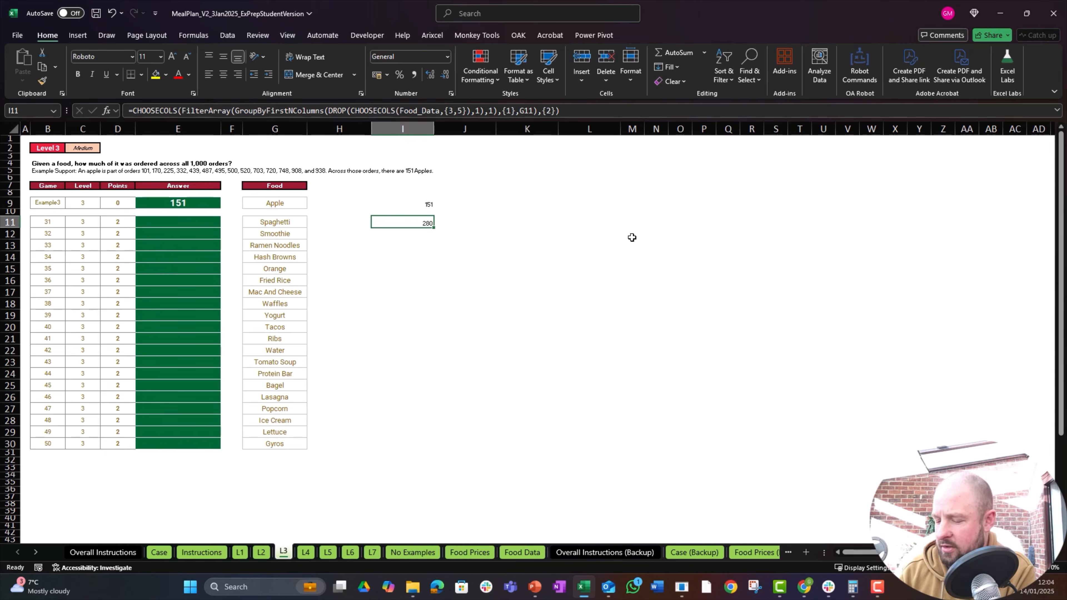
{"action": "key", "text": "ctrl+shift+space"}
{"action": "type", "text": "down"}
{"action": "key", "text": "Return"}
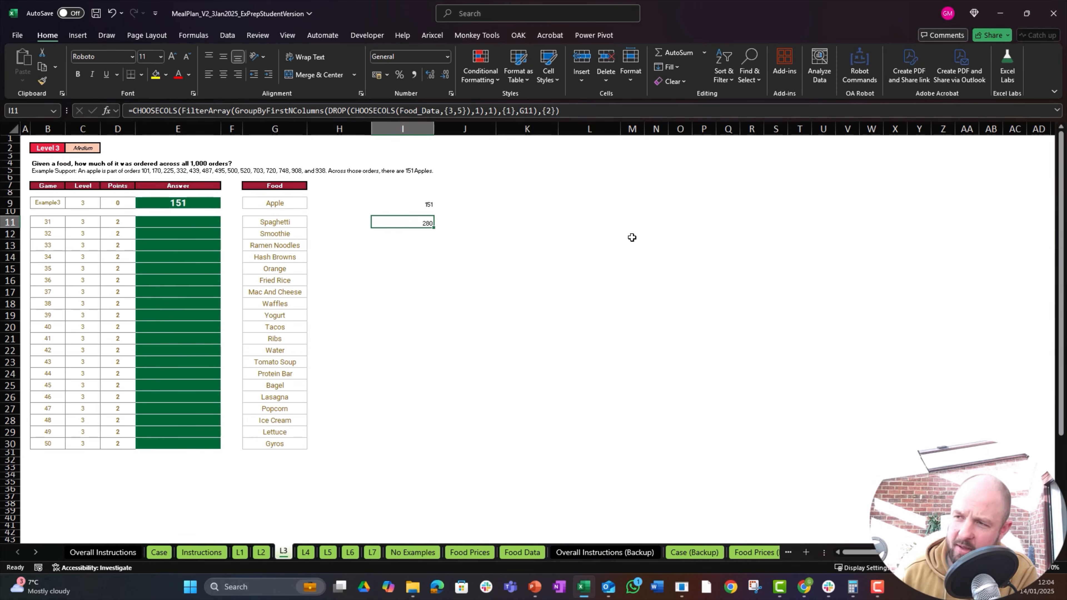
Step: Link the I11:I30 results into the Level 3 answer cells E11:E30 with the OA Robot command Save Game Answer To Left
{"action": "key", "text": "ctrl+shift+Down"}
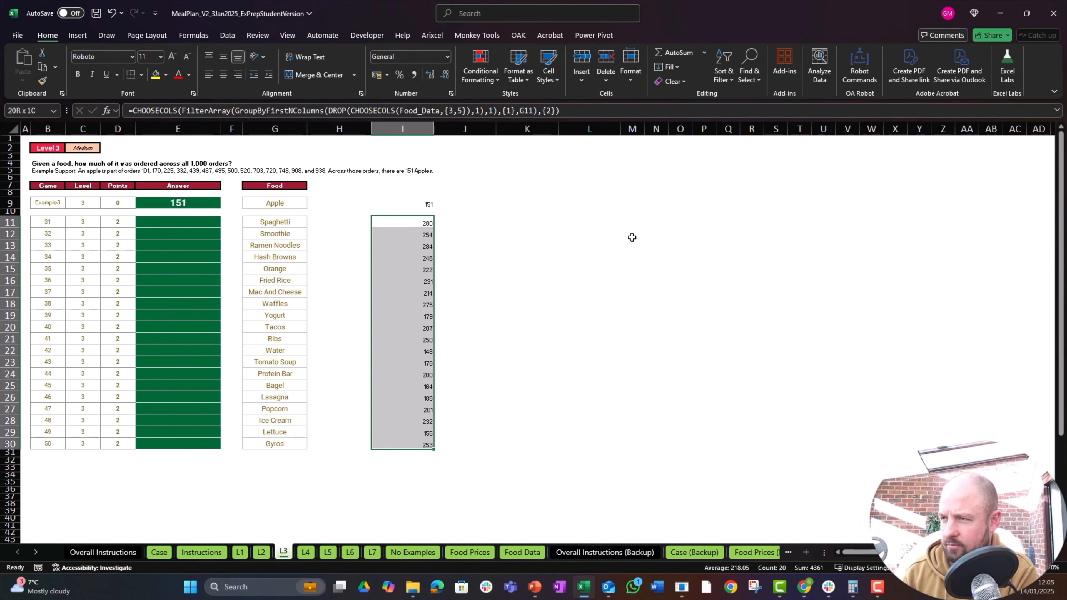
{"action": "key", "text": "ctrl+shift+r"}
{"action": "type", "text": "left"}
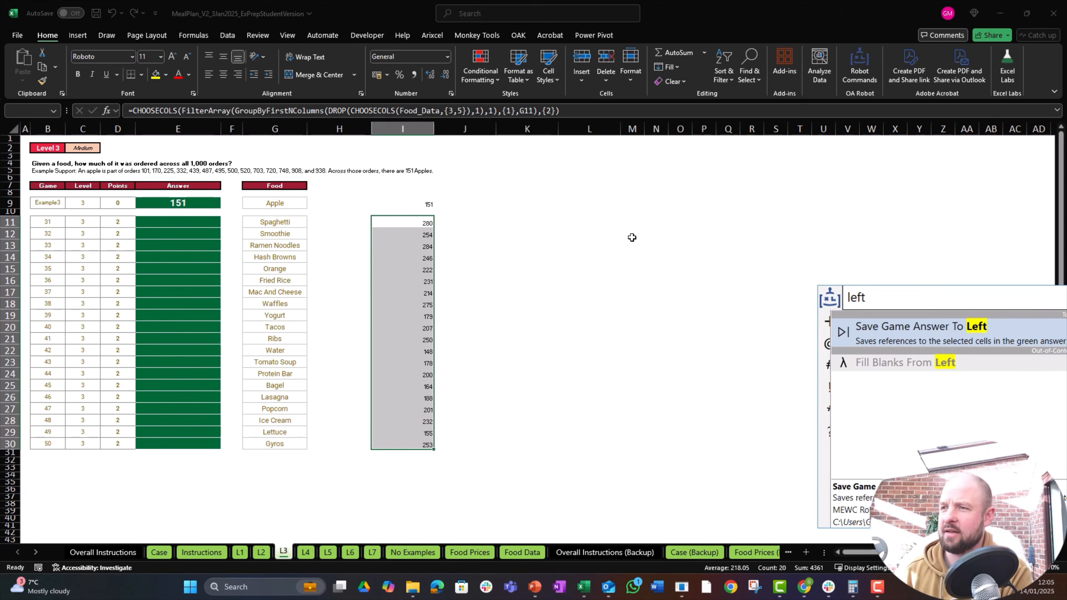
{"action": "key", "text": "Return"}
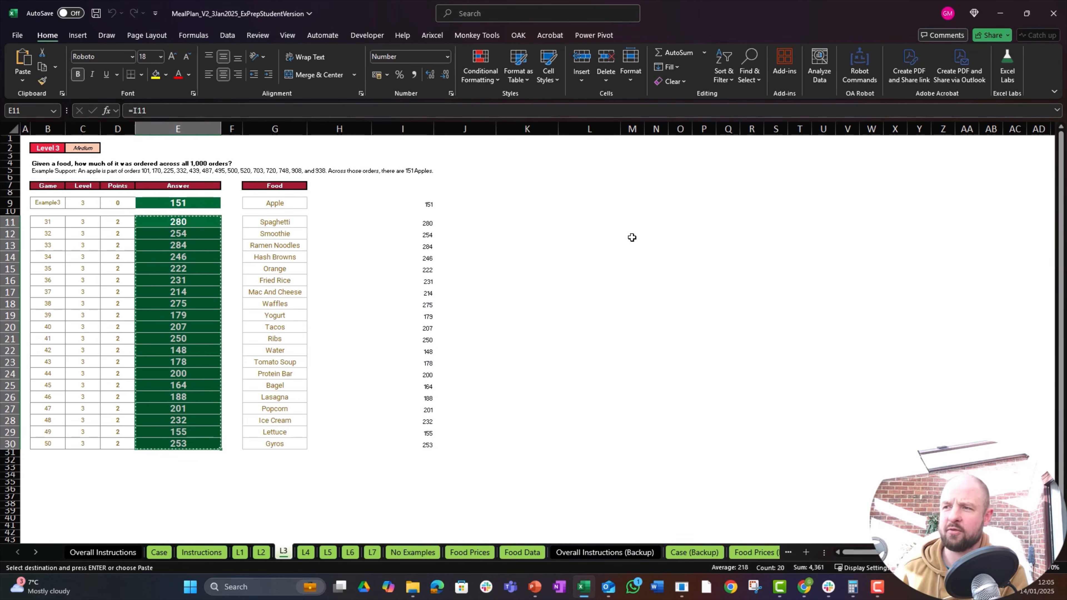
{"action": "key", "text": "Escape"}
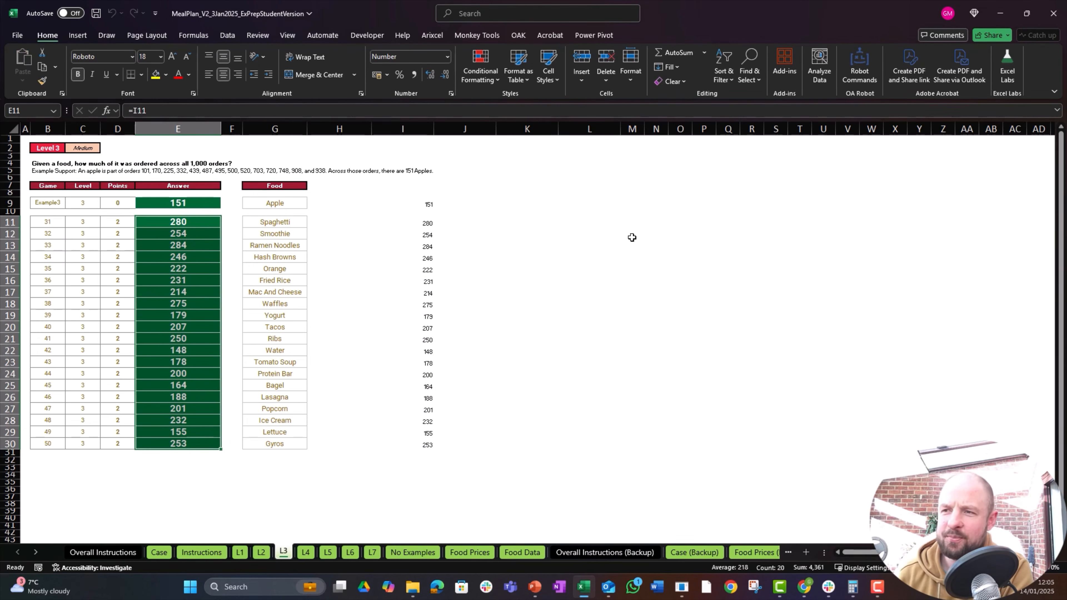